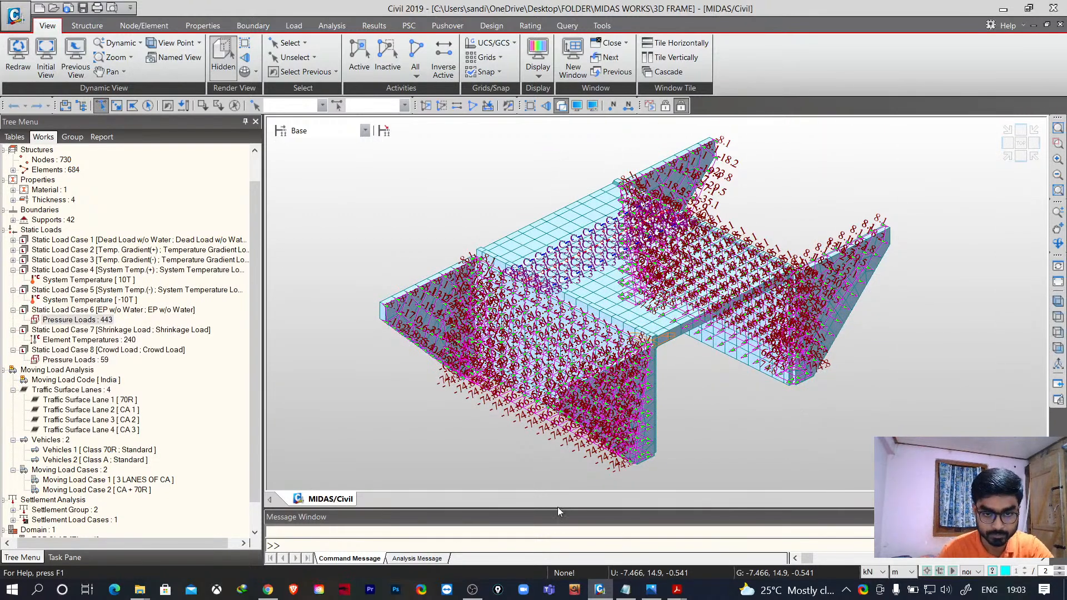
left_click(503, 593)
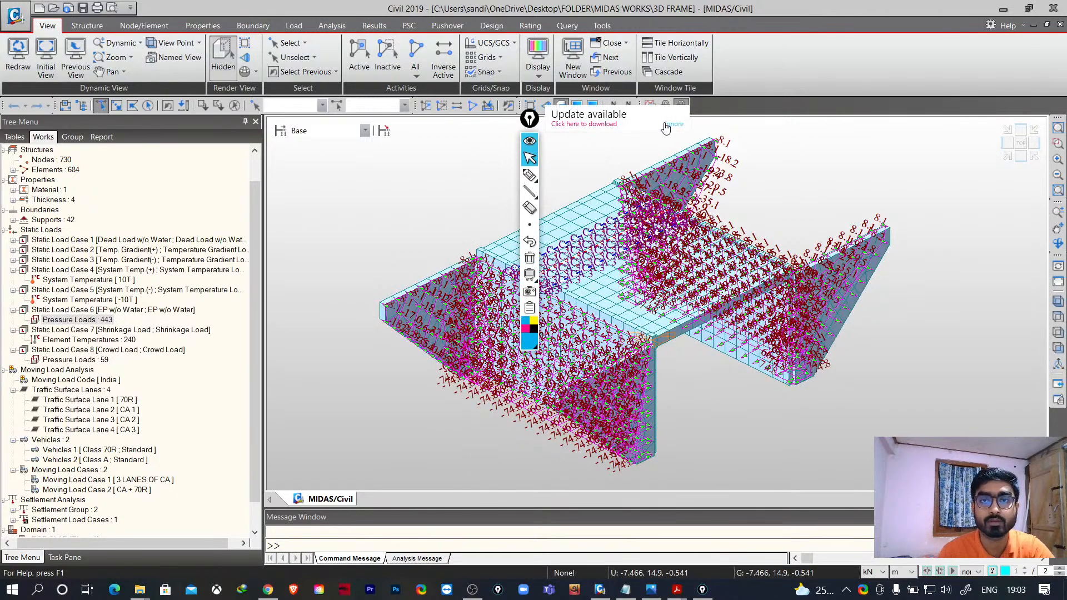
left_click(667, 126)
mouse_move(531, 124)
left_mouse_down()
mouse_move(990, 30)
mouse_move(1029, 38)
mouse_move(317, 80)
mouse_move(308, 131)
mouse_move(281, 164)
mouse_move(938, 162)
mouse_move(1001, 194)
mouse_move(1004, 220)
mouse_move(1053, 30)
mouse_move(1031, 37)
mouse_move(1032, 181)
left_mouse_up()
left_click(1032, 203)
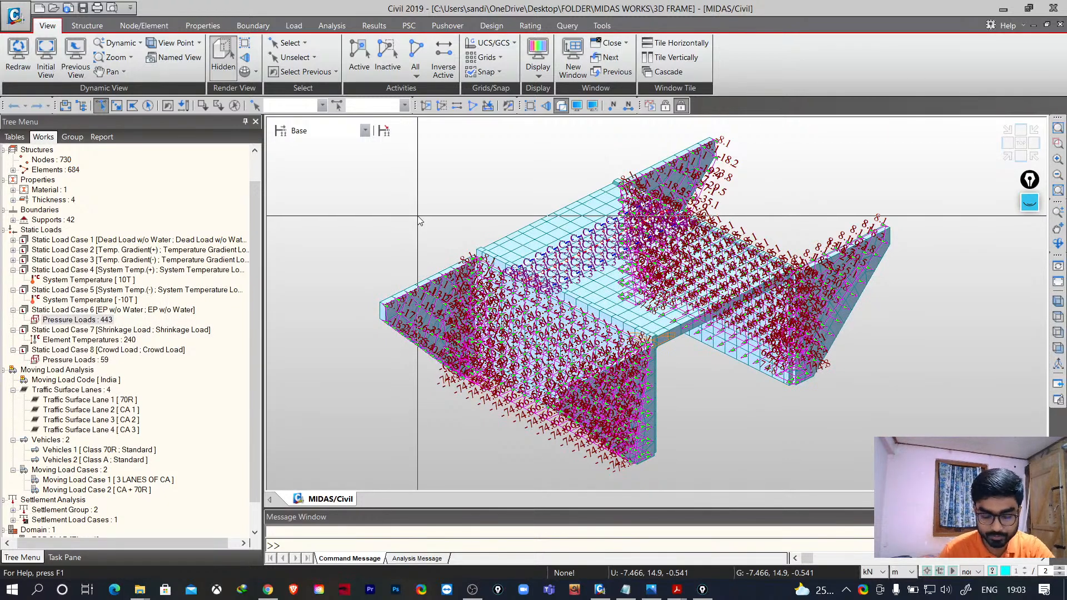
- Open the application menu to review the file commands, then close it
mouse_move(579, 310)
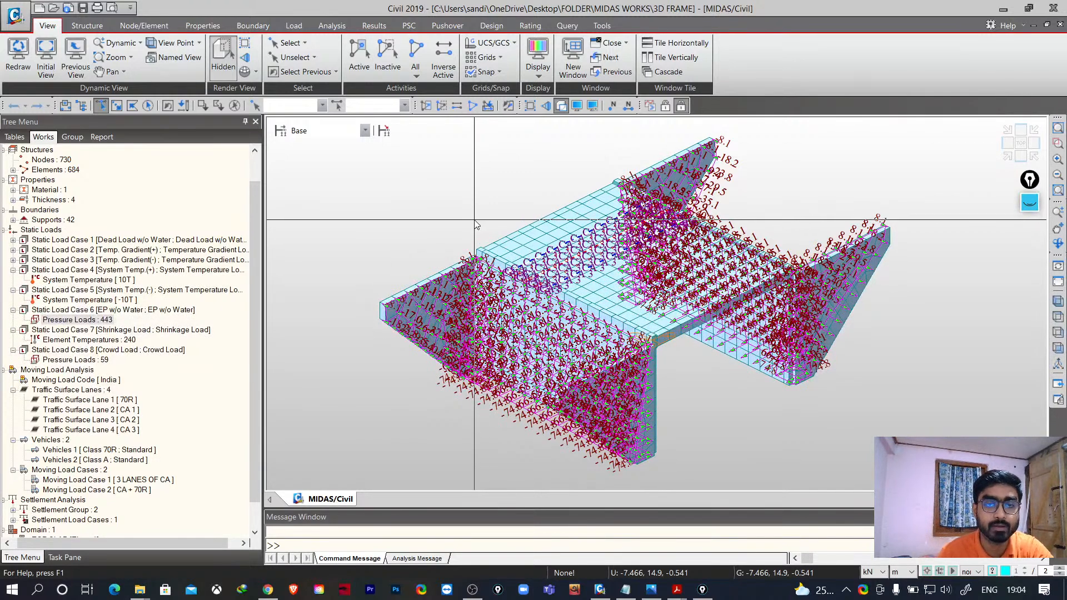
middle_click_drag(478, 206, 473, 219)
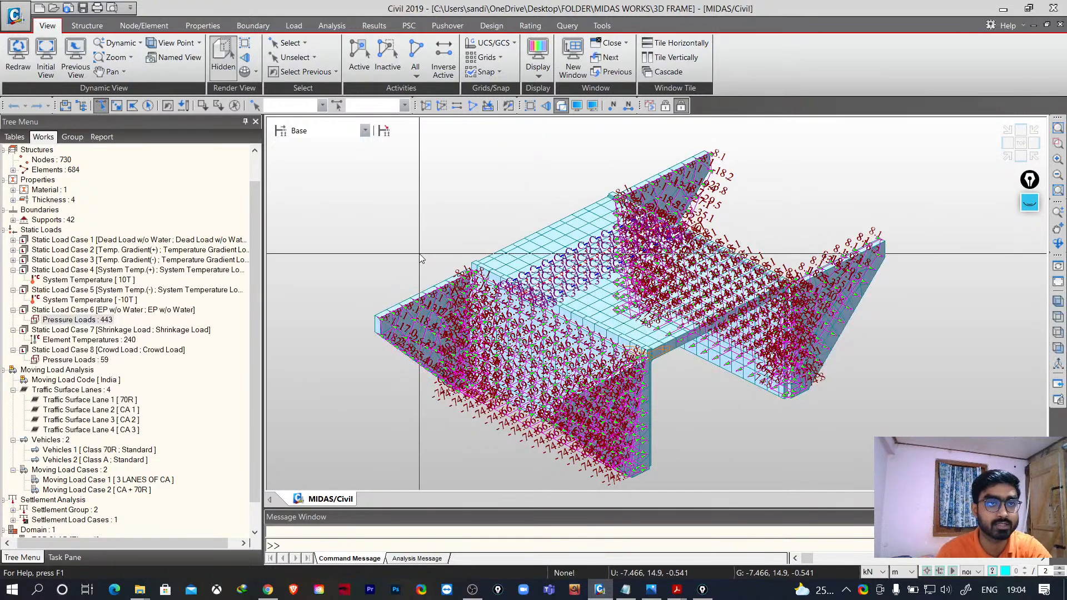
left_click(15, 15)
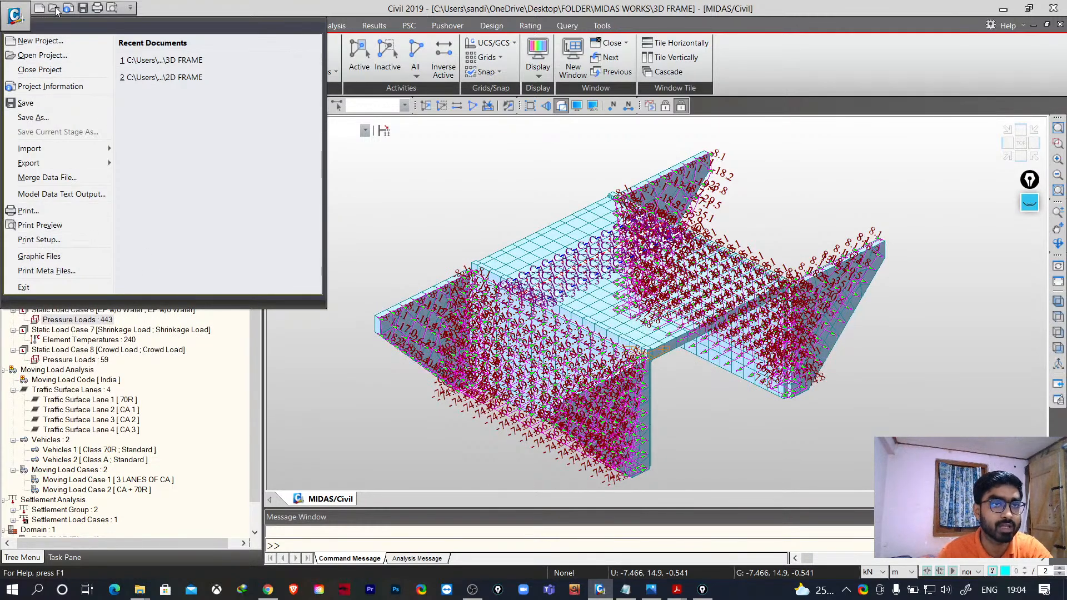
left_click(173, 3)
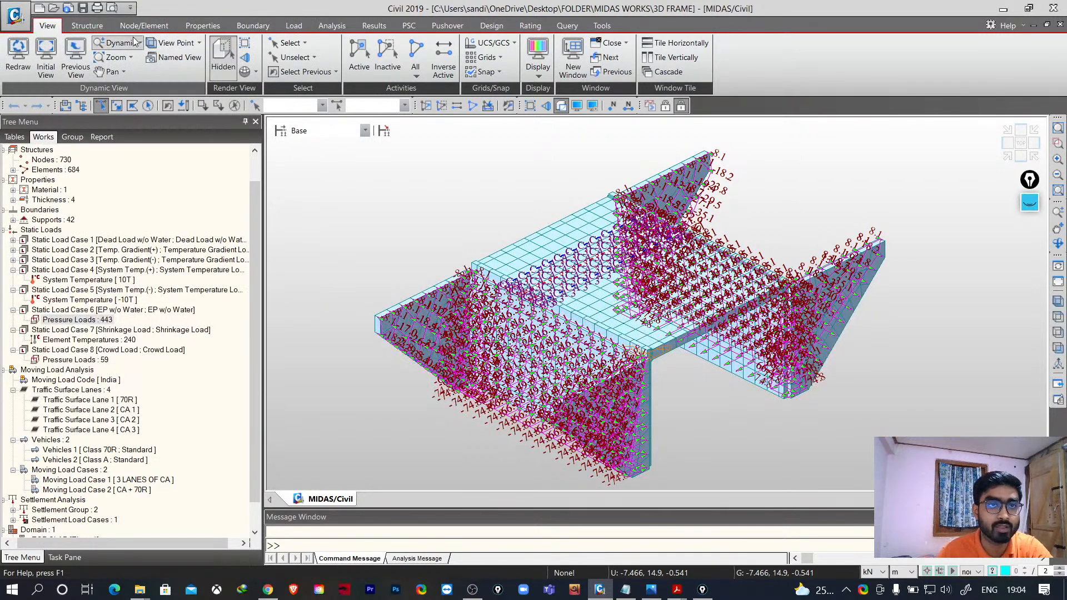
- Browse through each ribbon tab from View to Tools to review the available commands
left_click(86, 25)
left_click(148, 27)
left_click(203, 26)
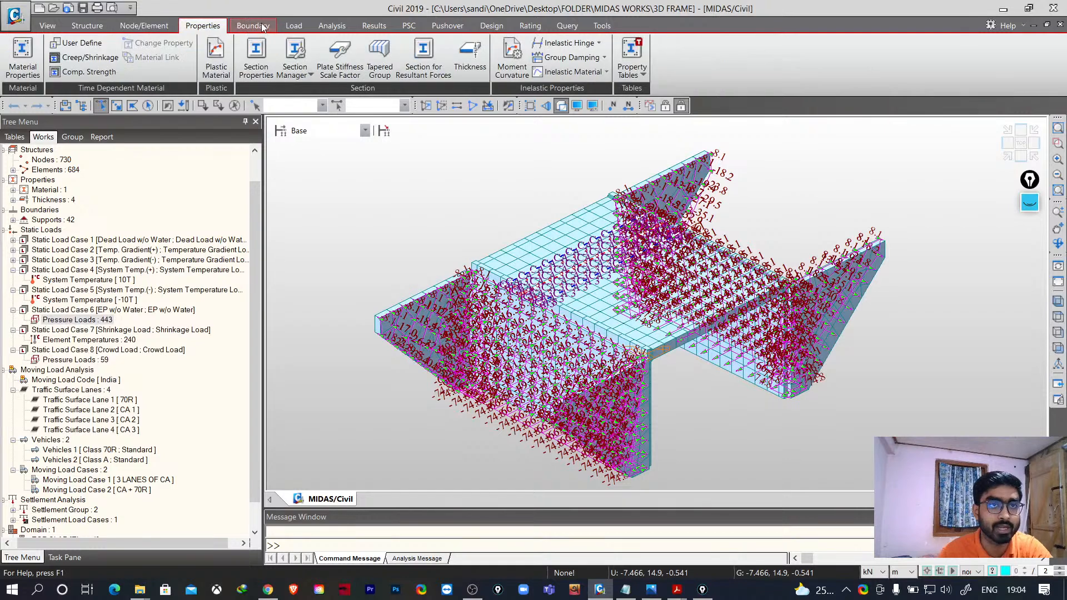
left_click(258, 27)
left_click(48, 27)
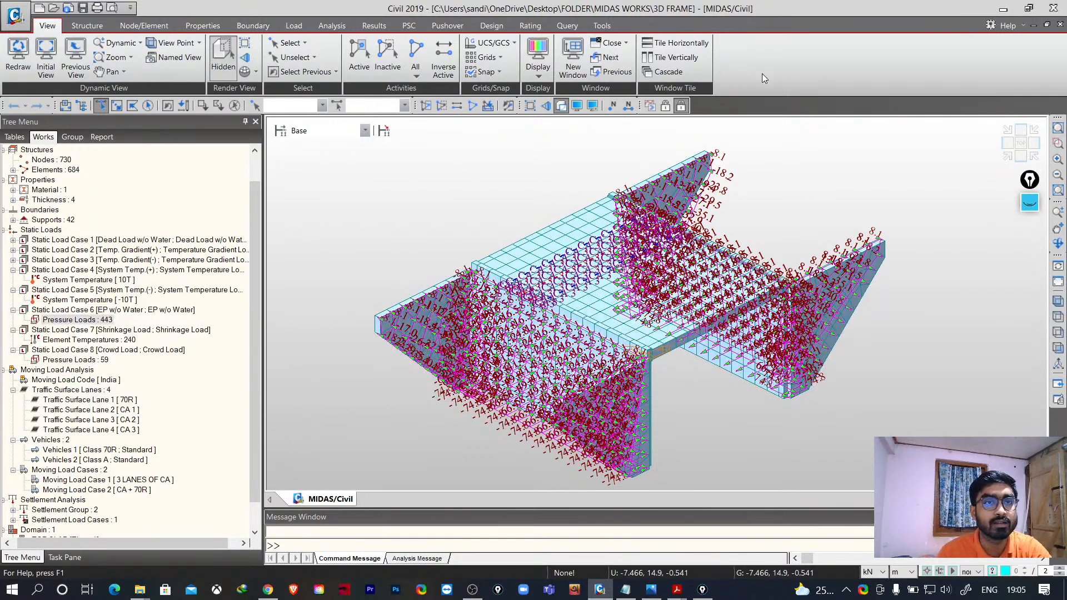
left_click(87, 25)
left_click(144, 25)
left_click(205, 26)
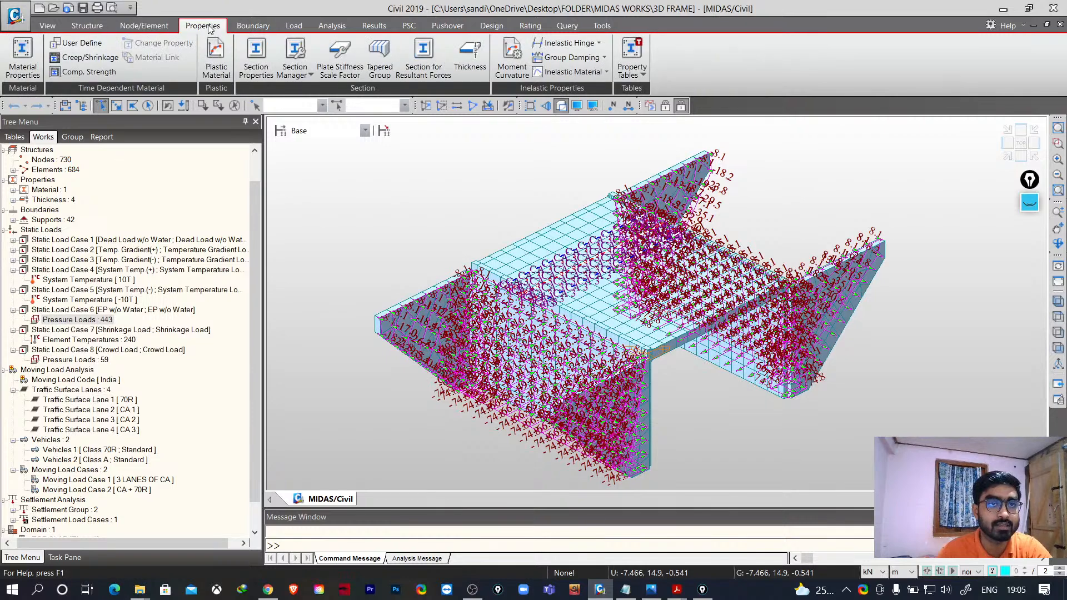
left_click(144, 26)
left_click(84, 28)
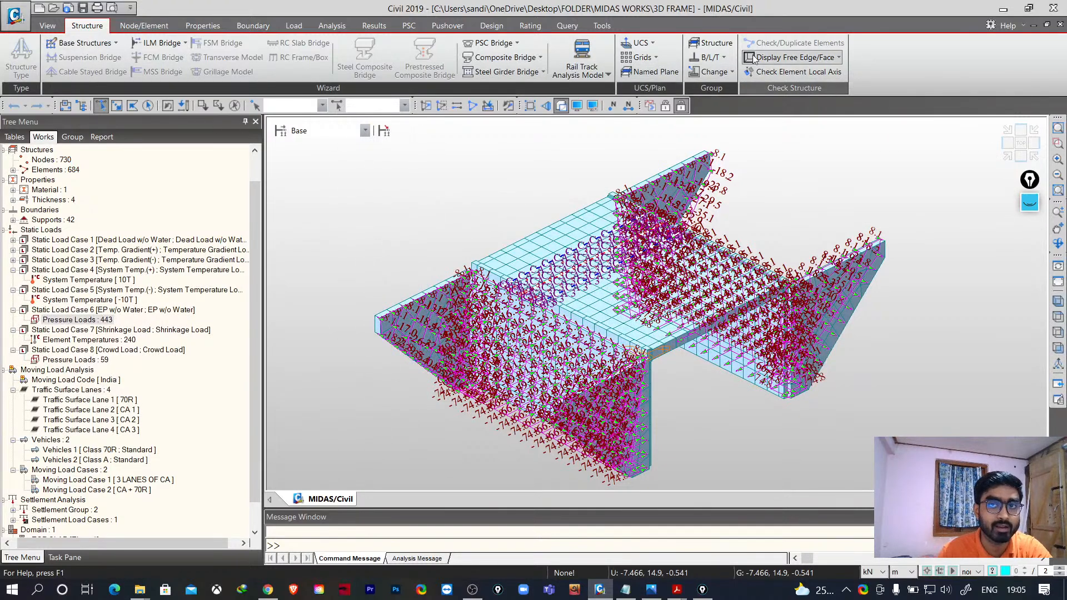
left_click(144, 26)
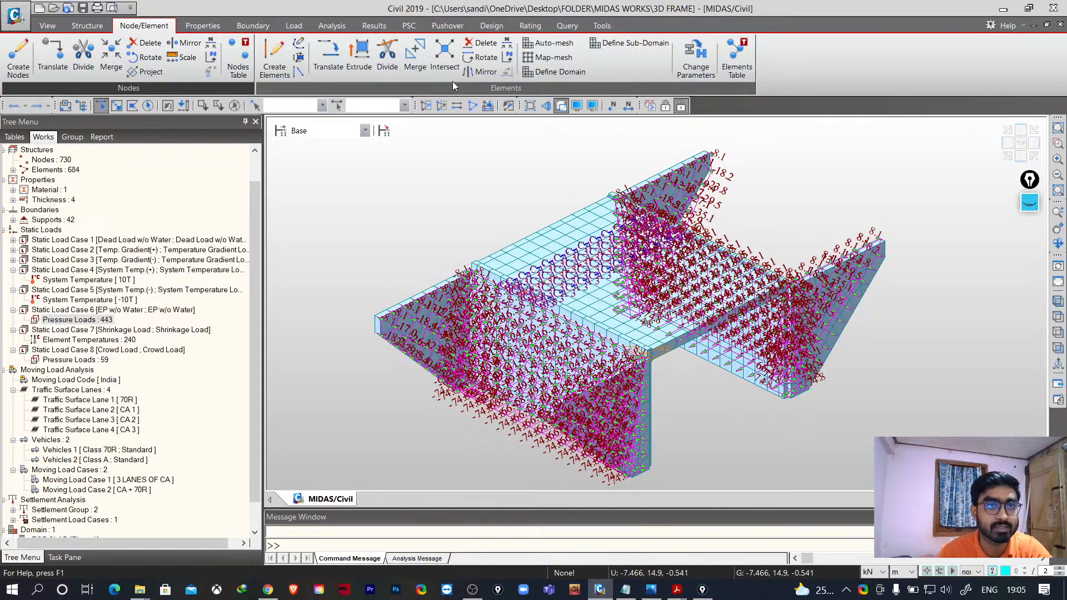
left_click(203, 26)
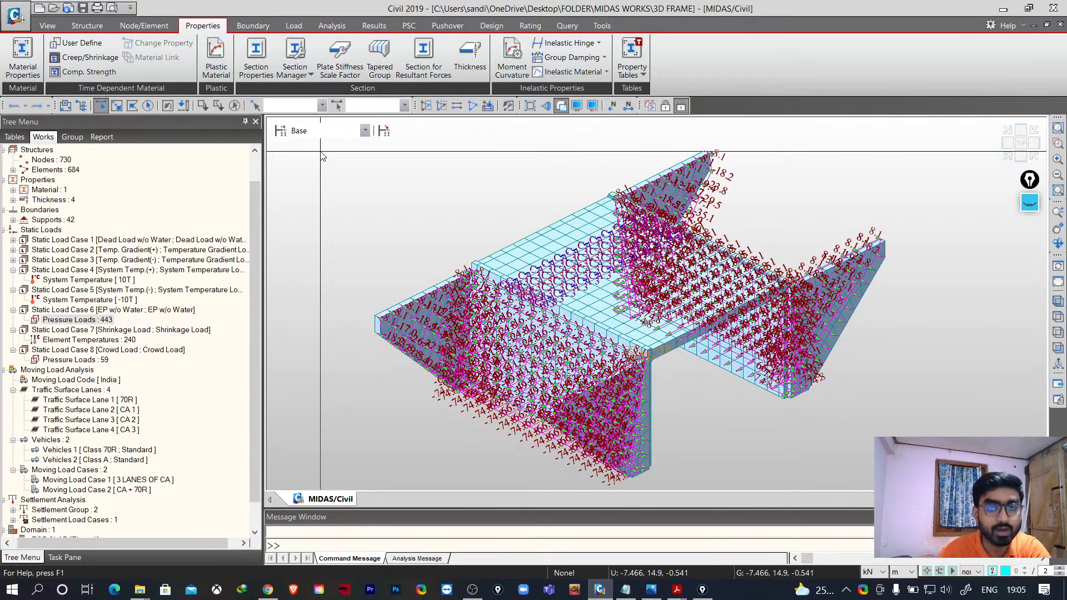
left_click(255, 28)
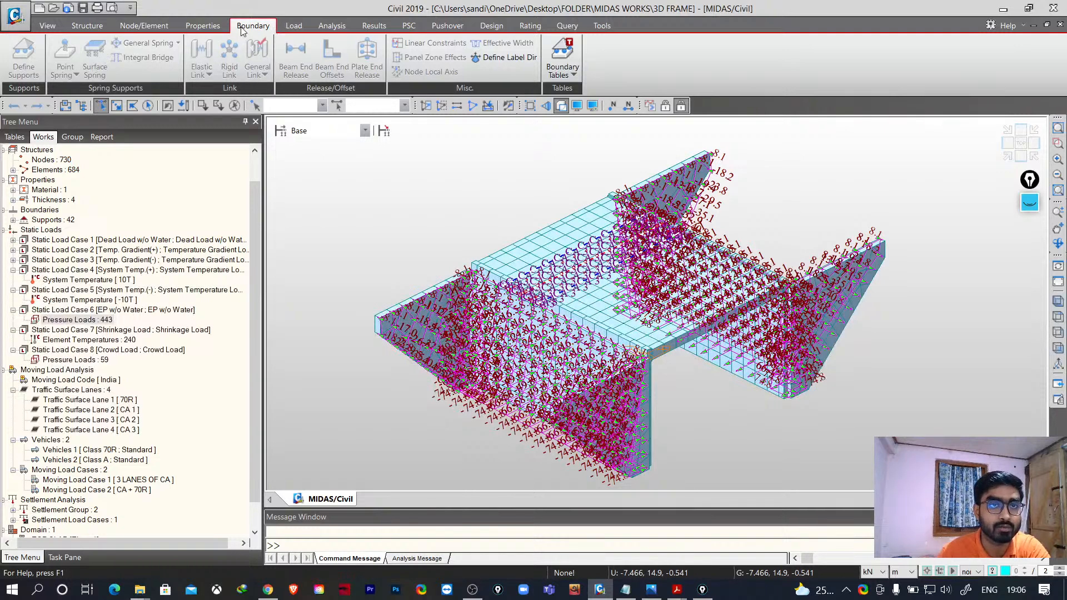
left_click(295, 29)
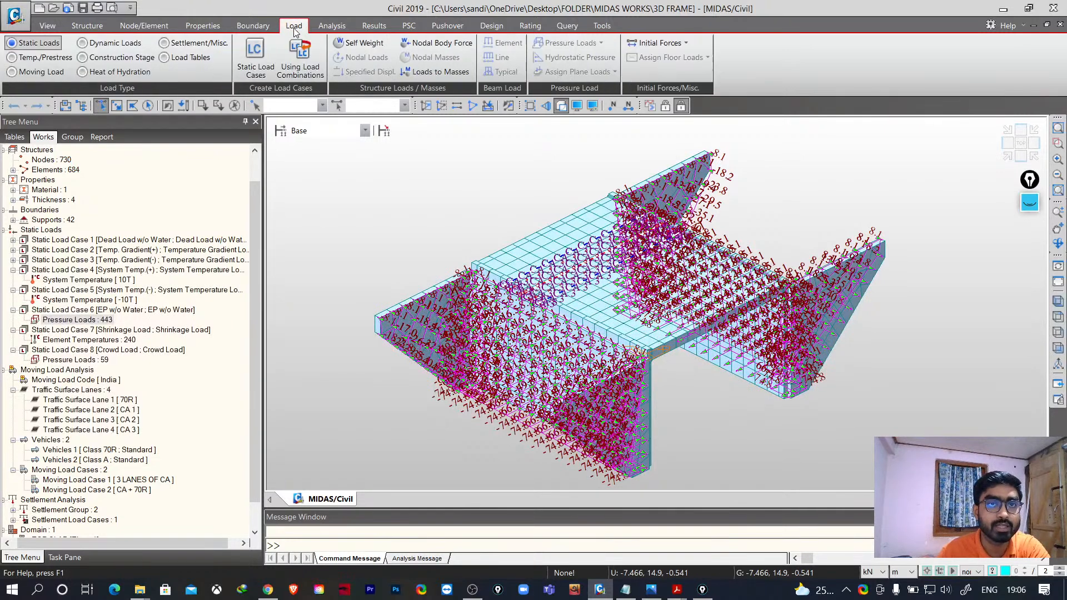
left_click(331, 27)
left_click(376, 28)
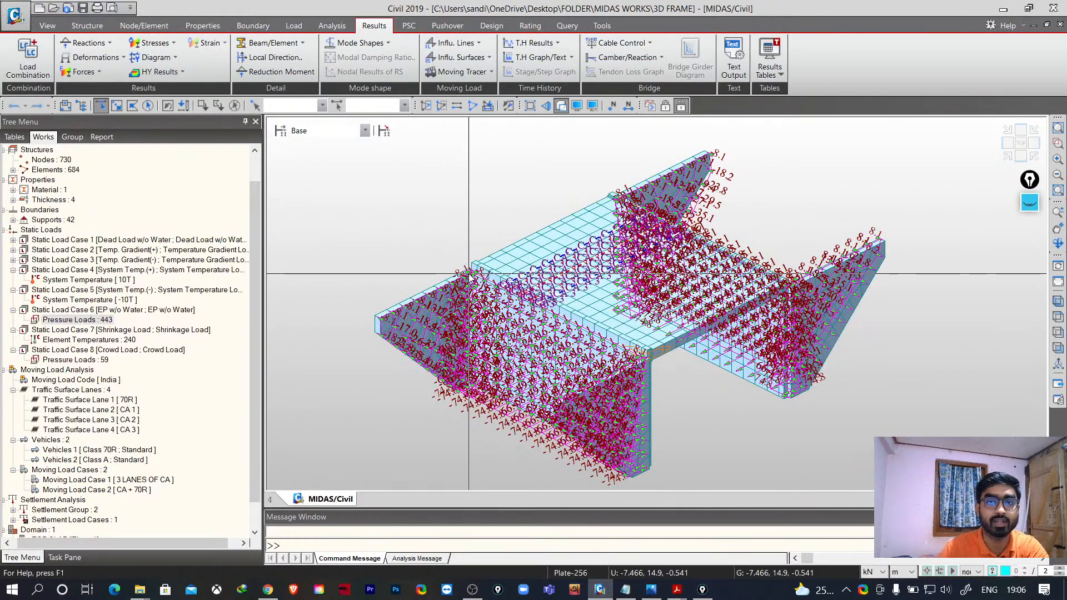
mouse_move(469, 273)
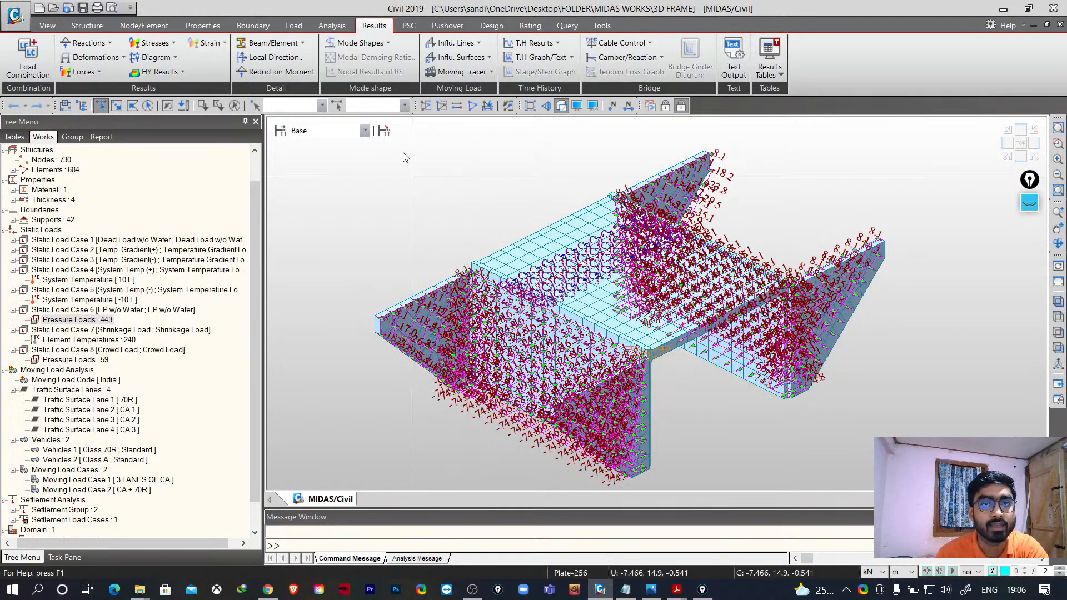
left_click(410, 27)
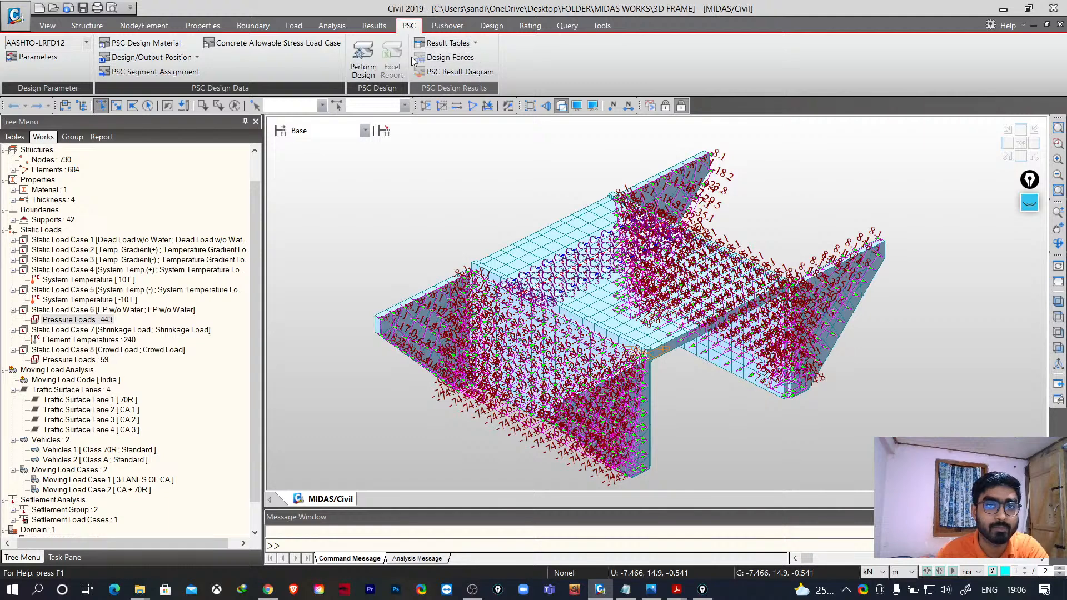
left_click(448, 26)
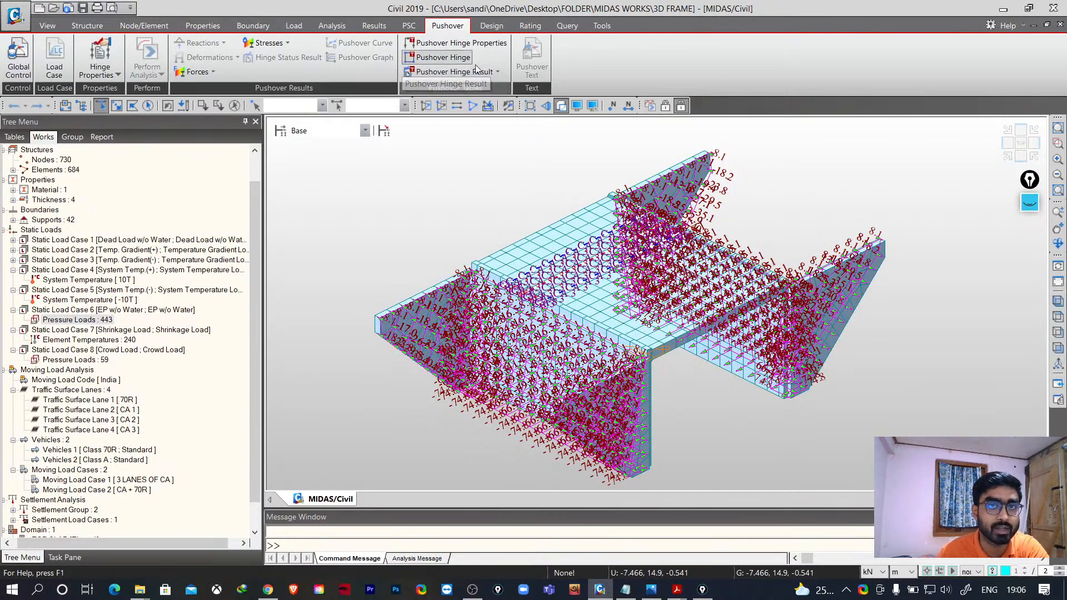
left_click(492, 27)
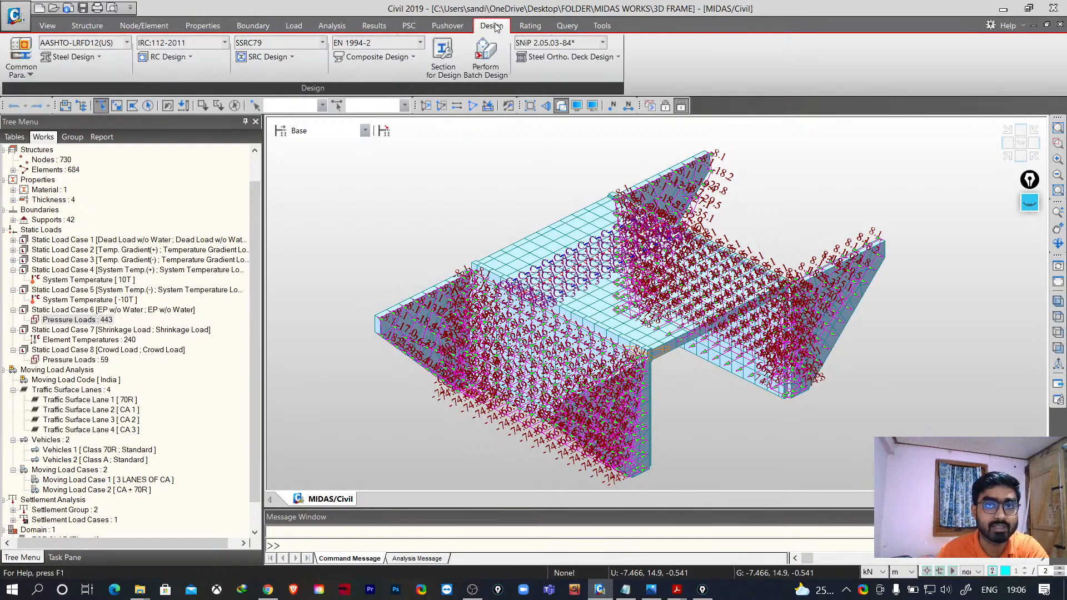
left_click(531, 28)
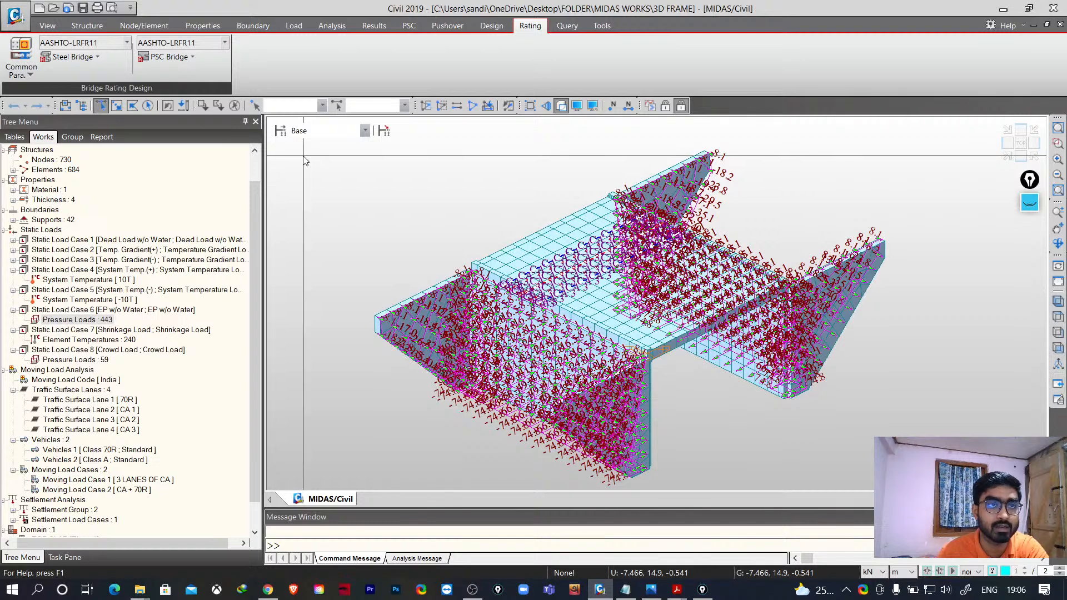
left_click(568, 27)
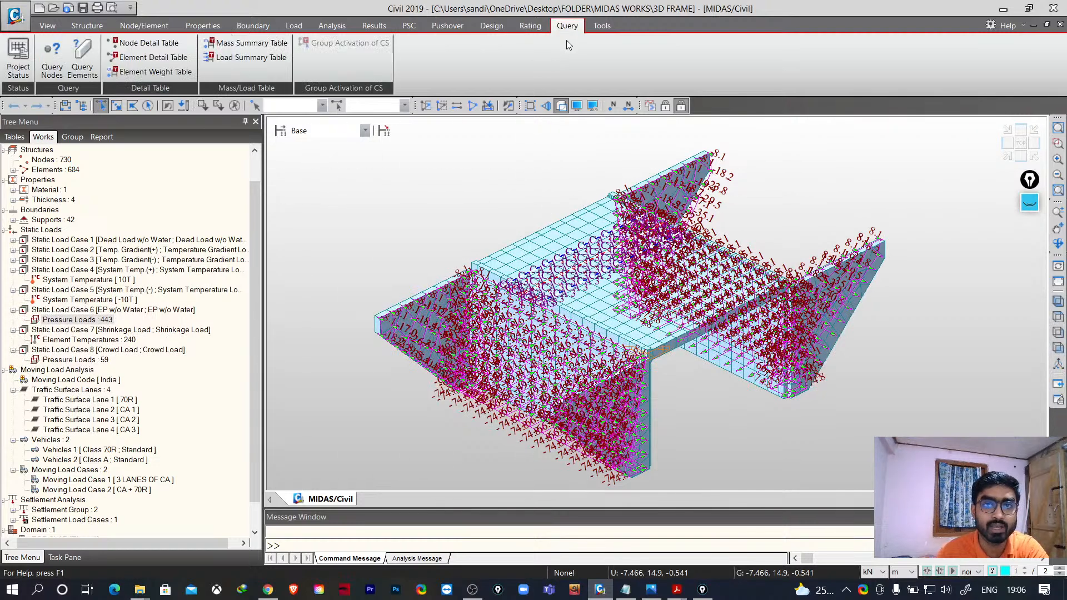
left_click(605, 31)
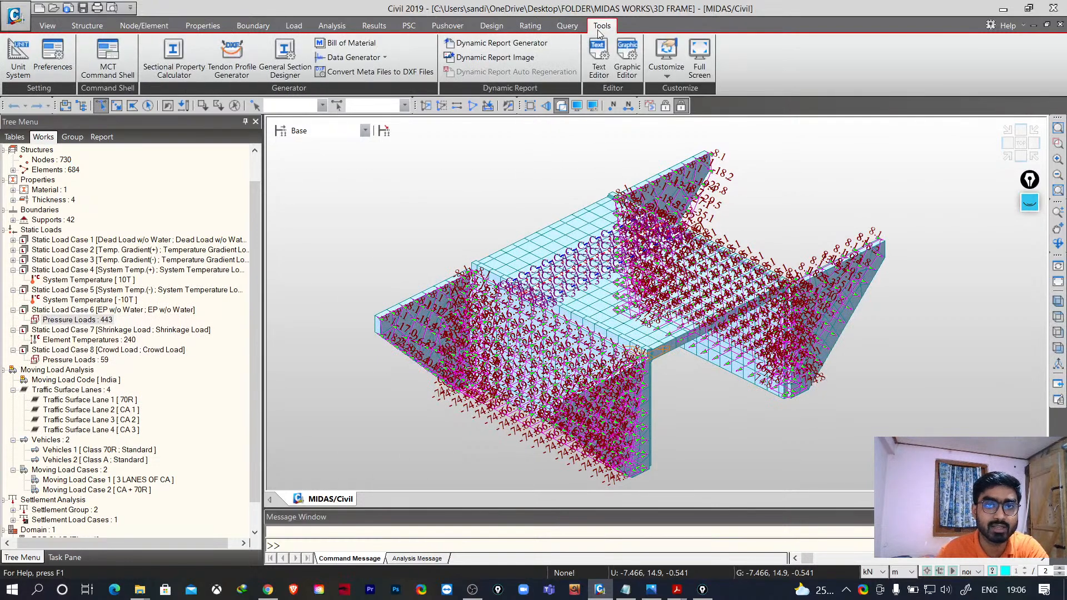
left_click(566, 31)
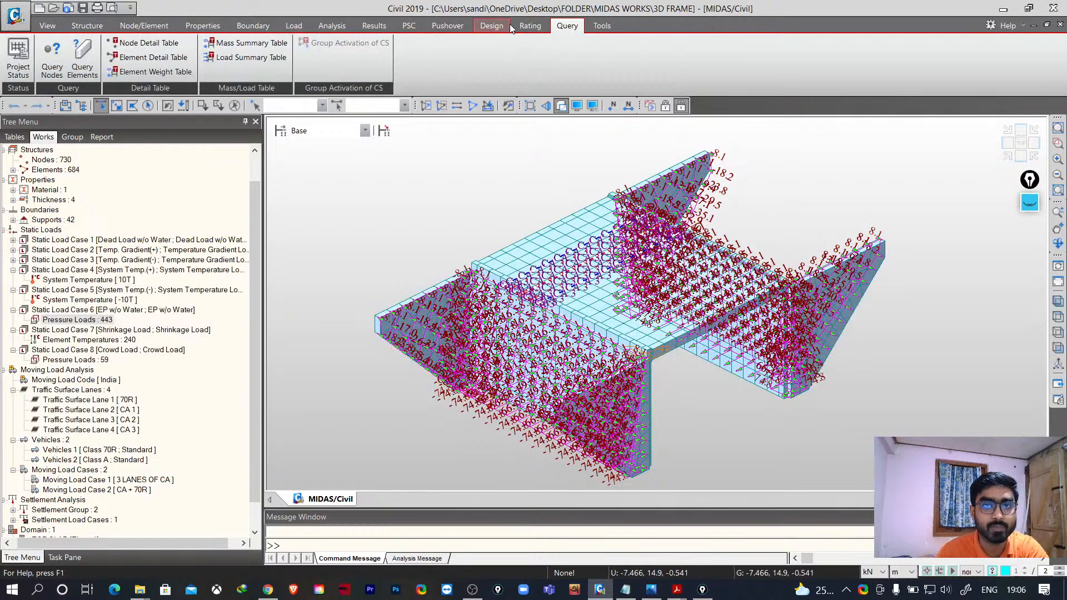
left_click(490, 25)
left_click(530, 26)
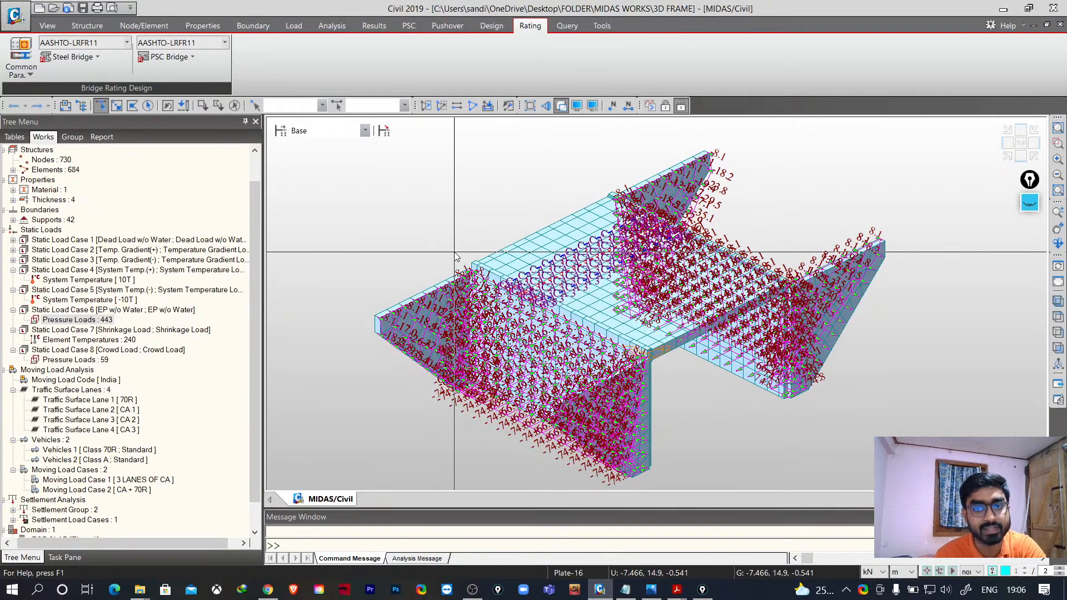
mouse_move(468, 266)
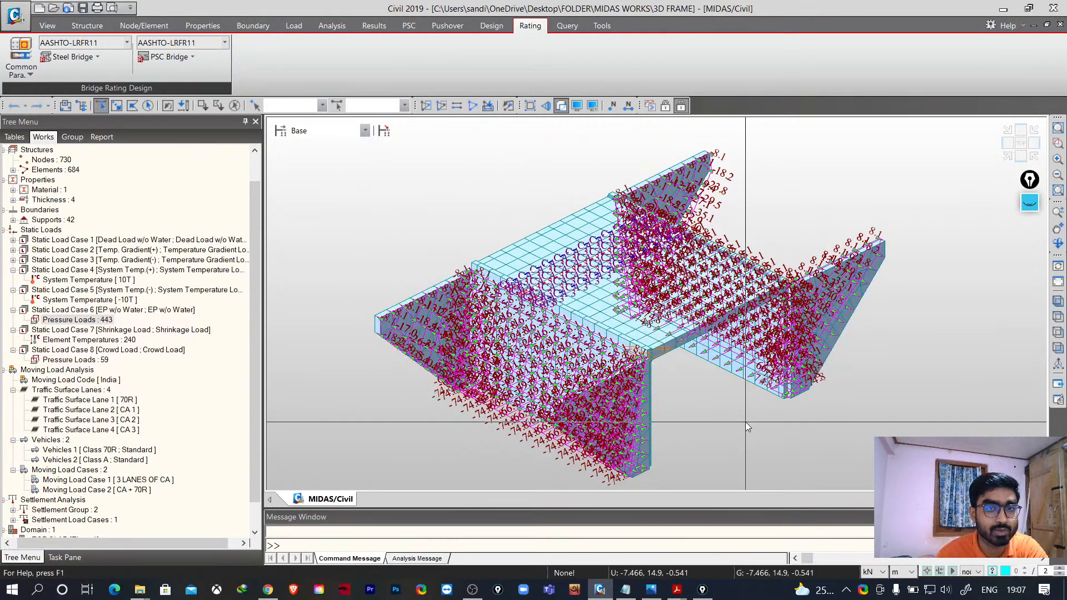
scroll(731, 418, "down", 1)
scroll(730, 418, "up", 1)
scroll(731, 418, "down", 1)
scroll(782, 452, "up", 2)
scroll(784, 446, "down", 2)
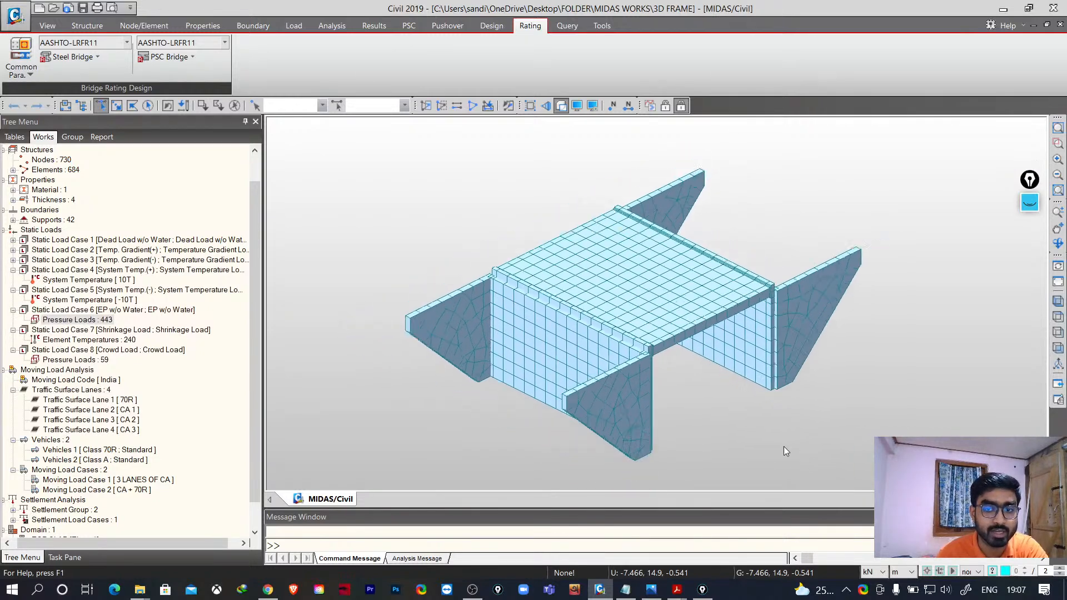
scroll(784, 446, "down", 3)
scroll(751, 425, "up", 4)
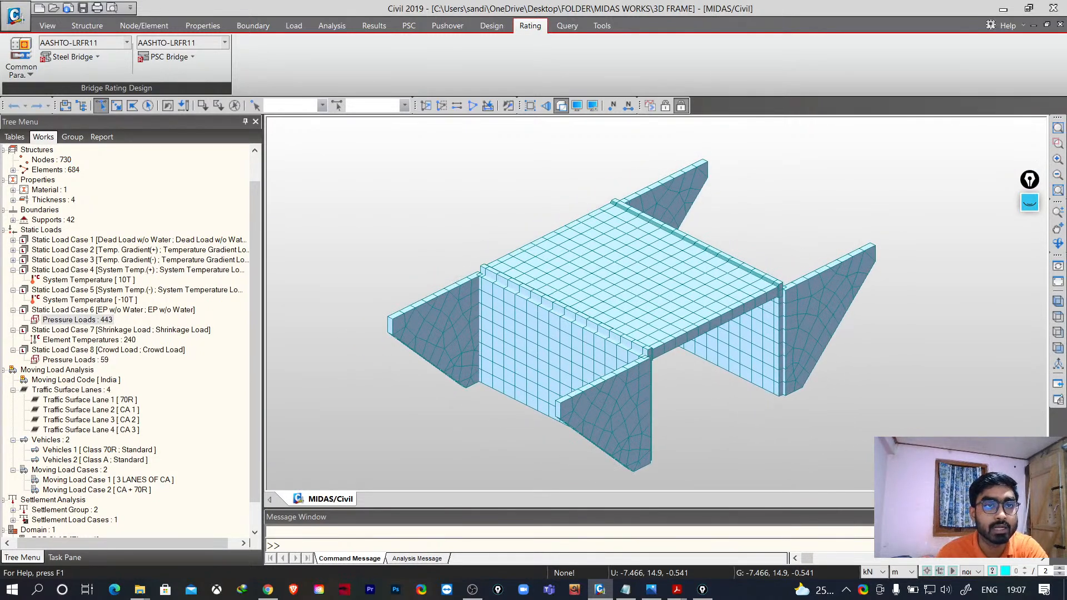
middle_click_drag(546, 229, 514, 214)
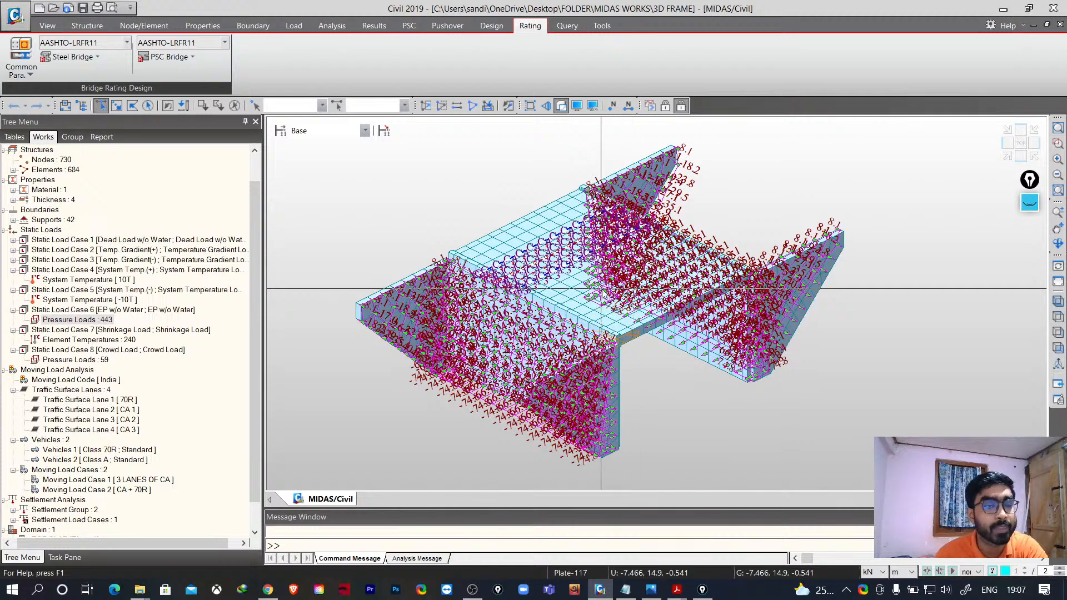
- Revisit the Analysis, Load, PSC and Structure tabs to review their commands
mouse_move(553, 291)
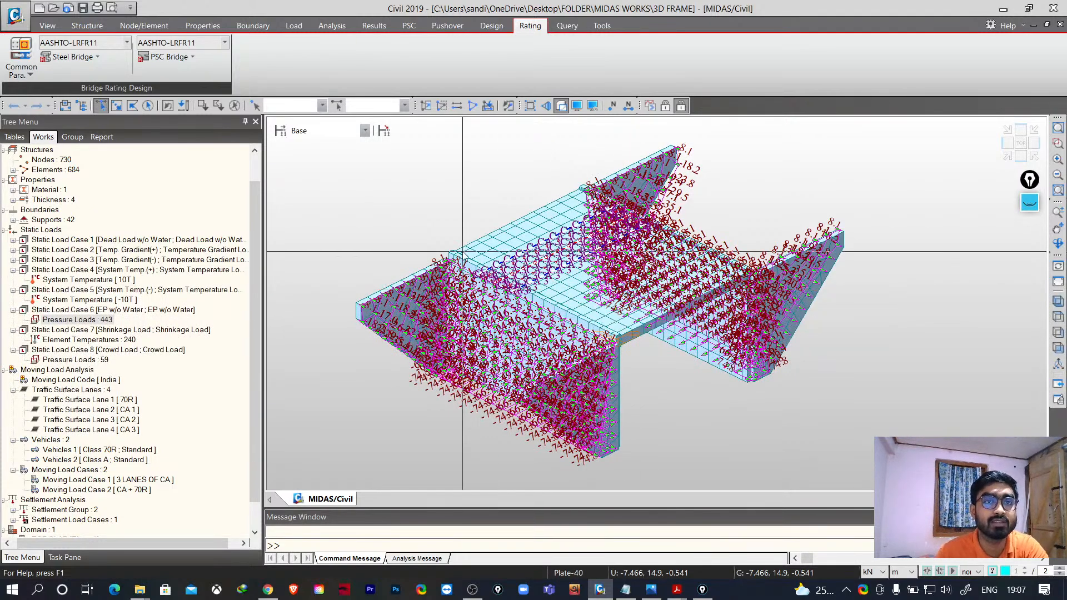
left_click(331, 26)
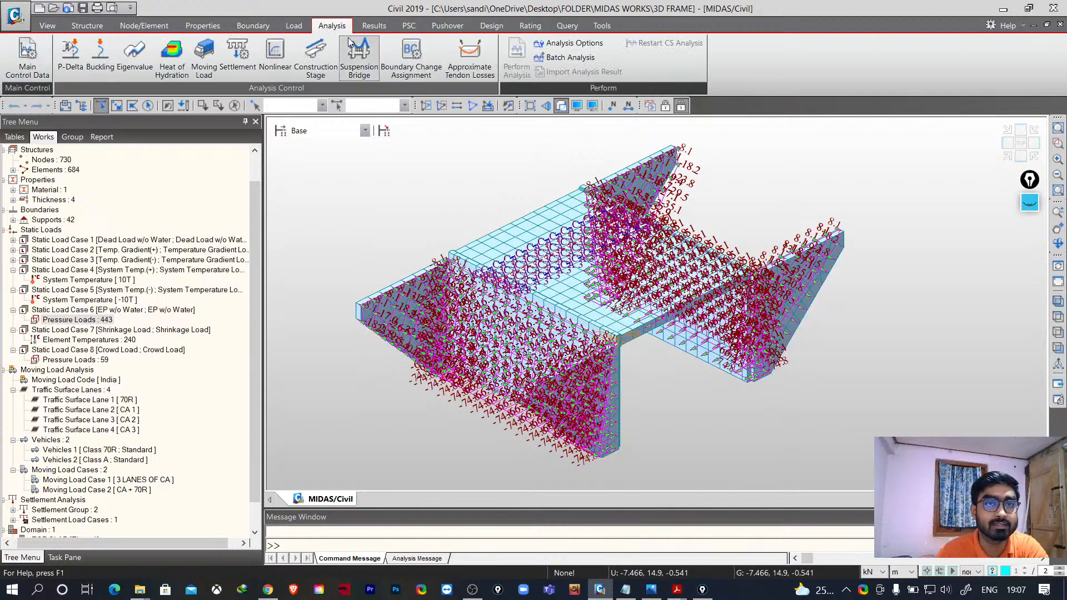
left_click(294, 25)
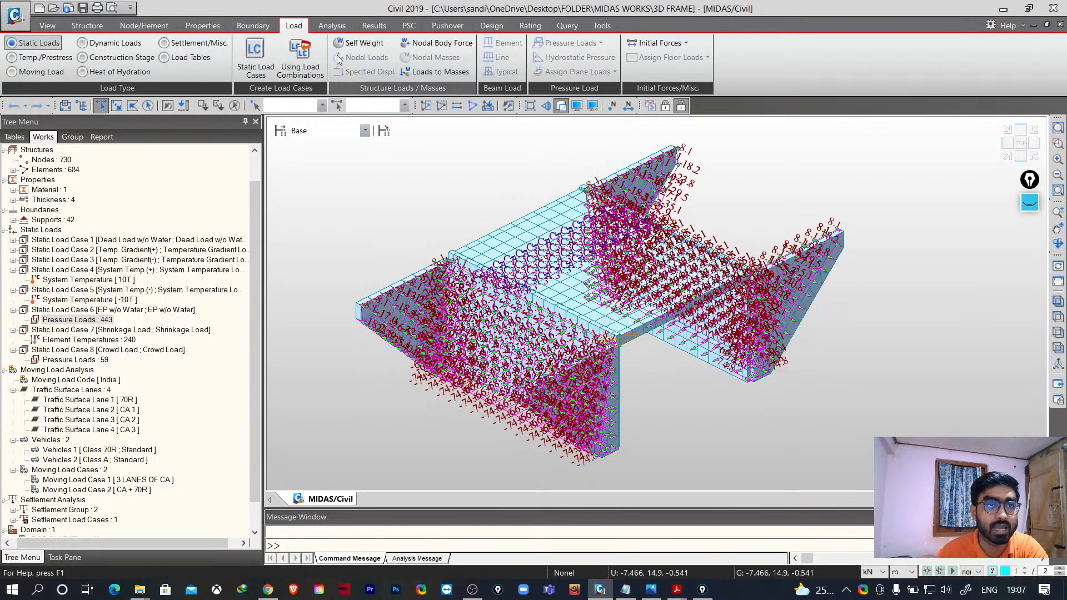
left_click(39, 71)
left_click(409, 25)
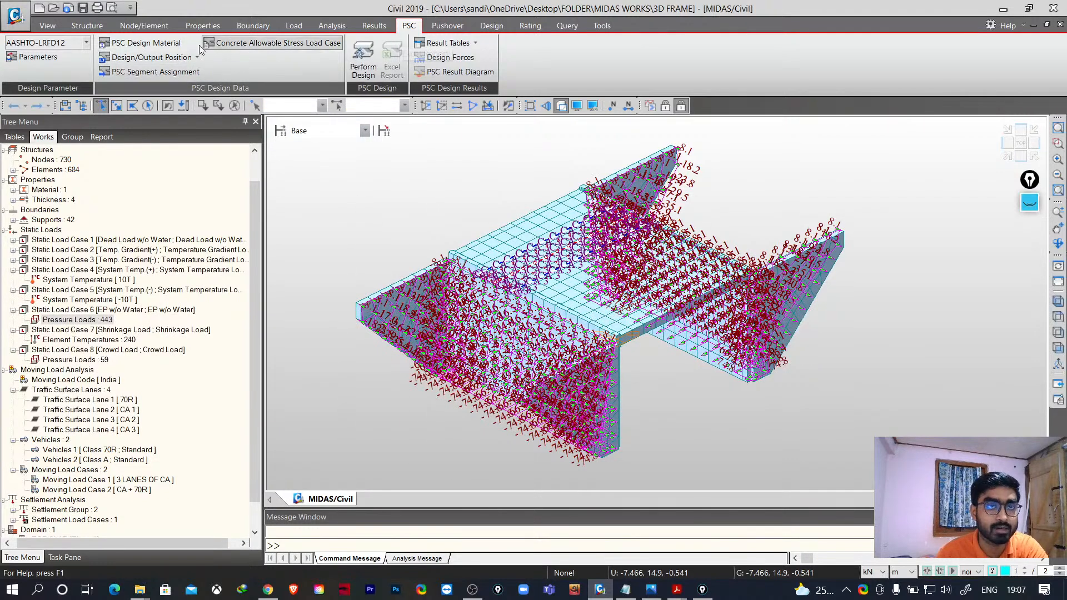
left_click(98, 30)
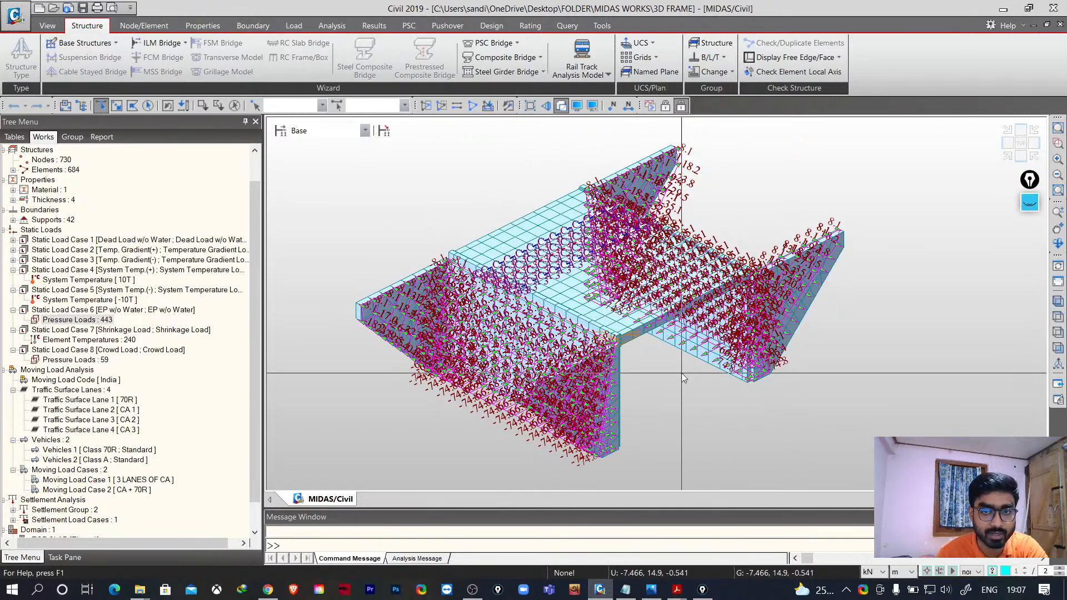
- Switch the model display to show shrunk elements
mouse_move(696, 372)
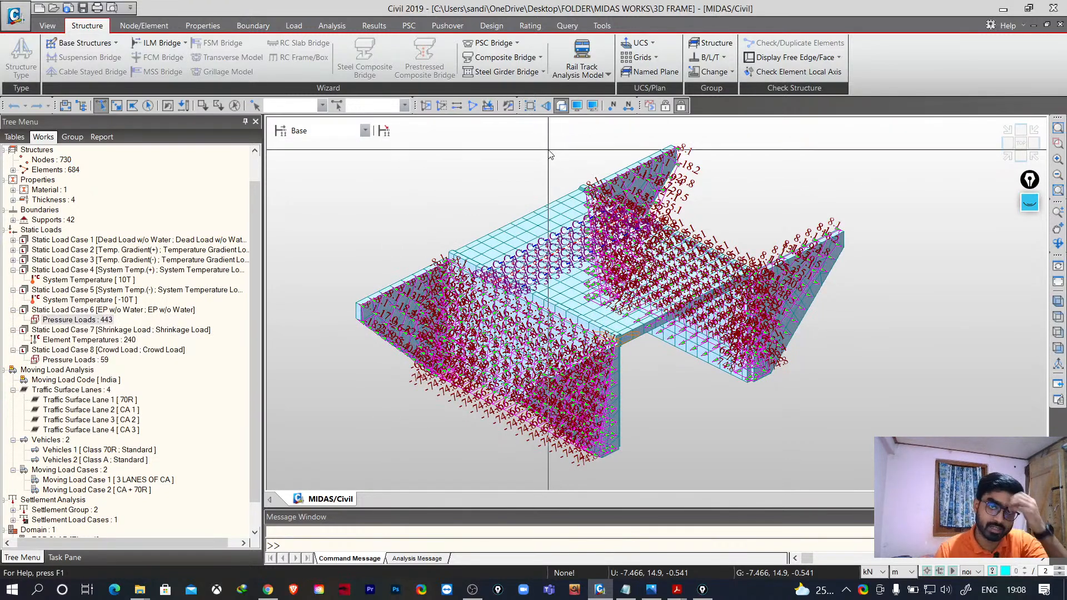
left_click(531, 106)
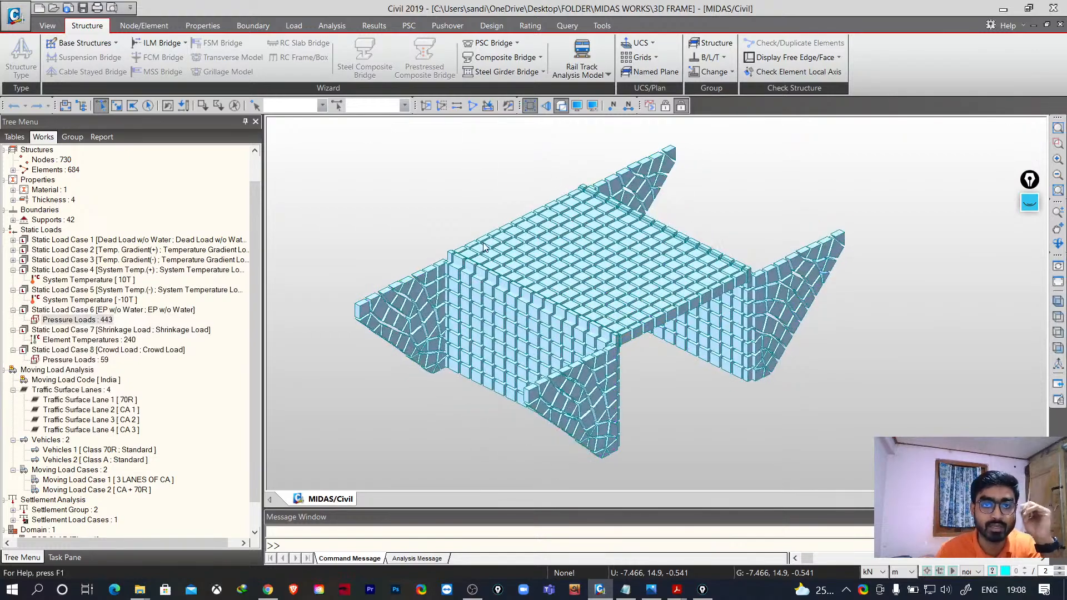
- Hide the pressure loads of Static Load Case 6 in the model view
scroll(506, 256, "down", 3)
scroll(698, 384, "up", 1)
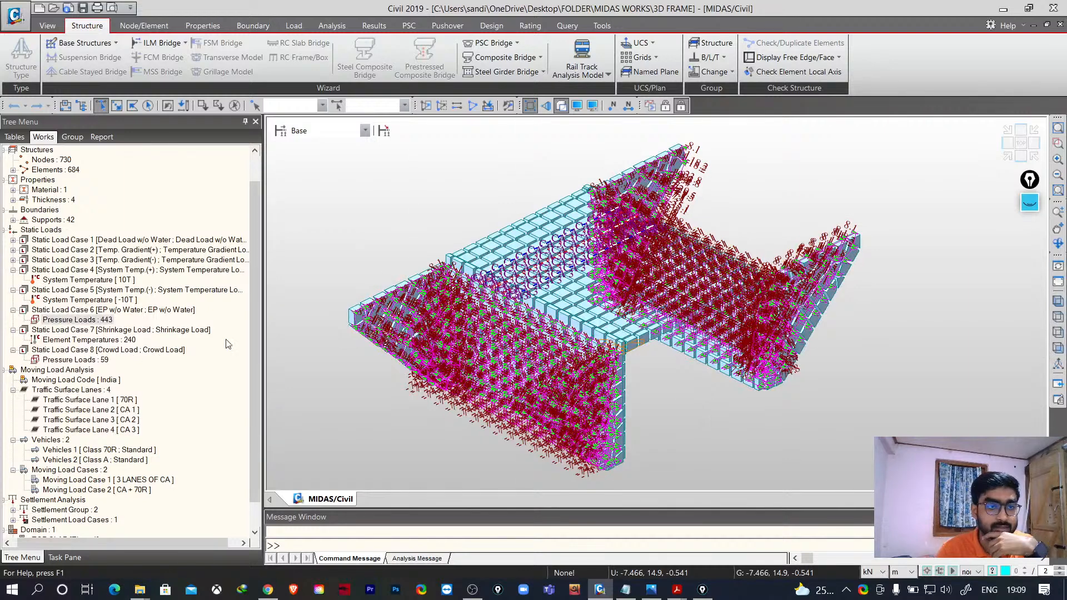
right_click(102, 321)
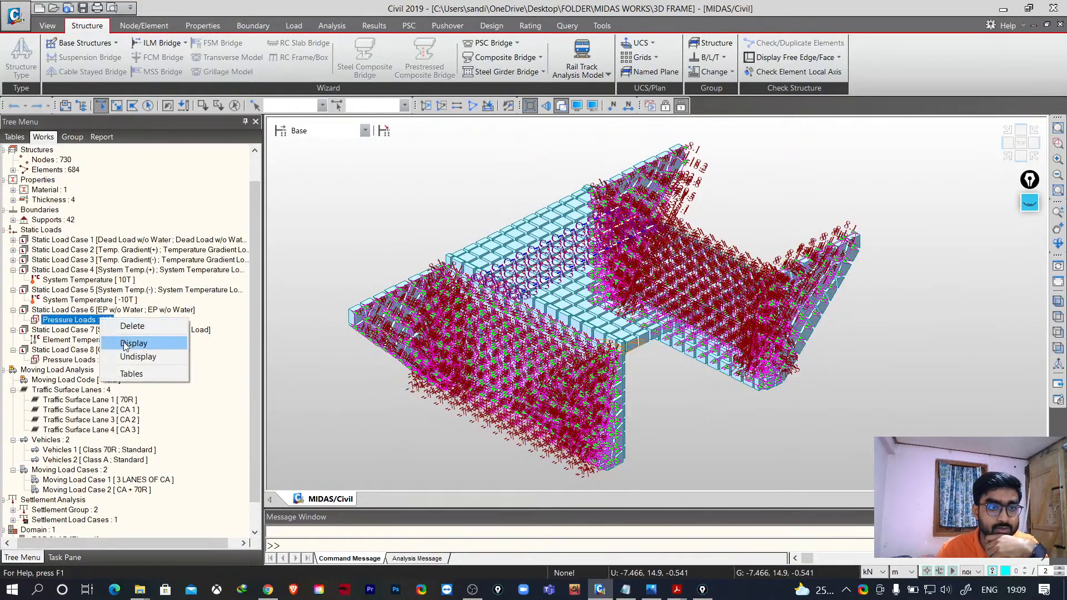
left_click(142, 355)
scroll(127, 414, "down", 1)
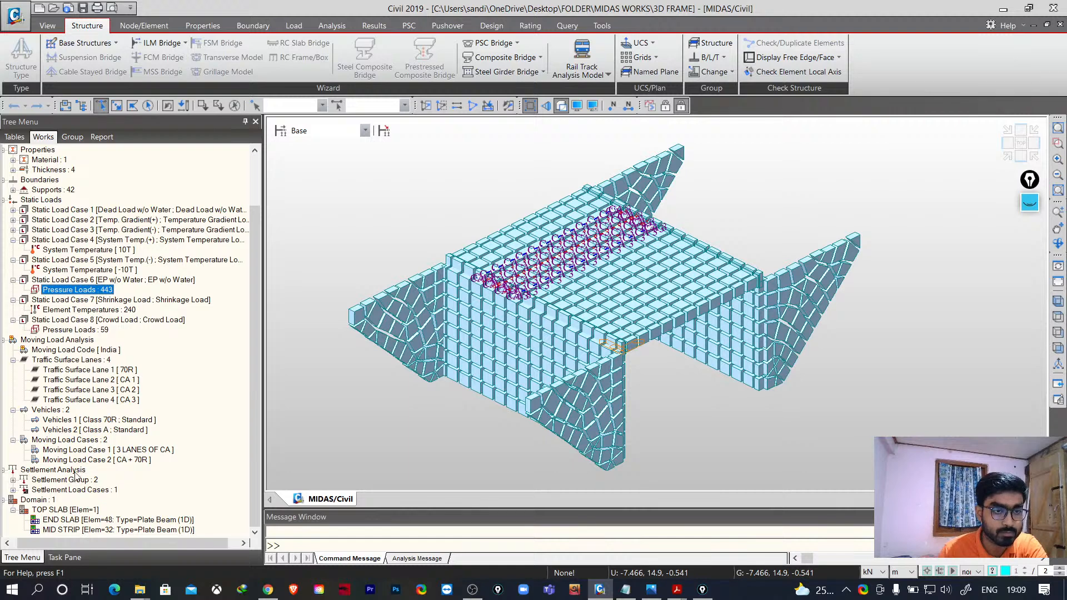
- Examine the context options of the moving load case, element temperature and crowd pressure load items in the tree
right_click(85, 452)
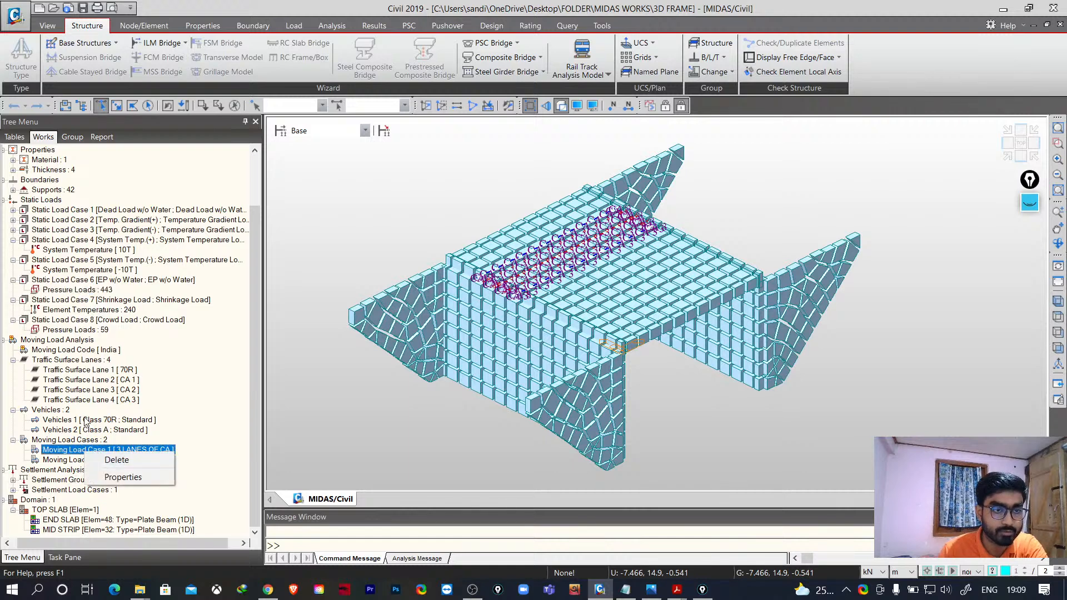
left_click(66, 350)
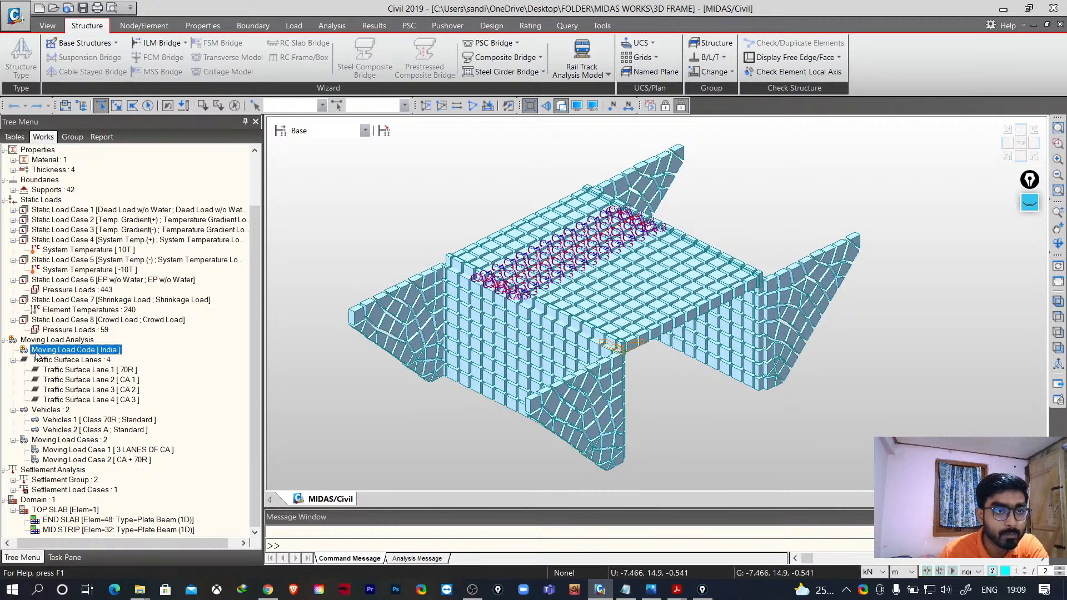
right_click(58, 310)
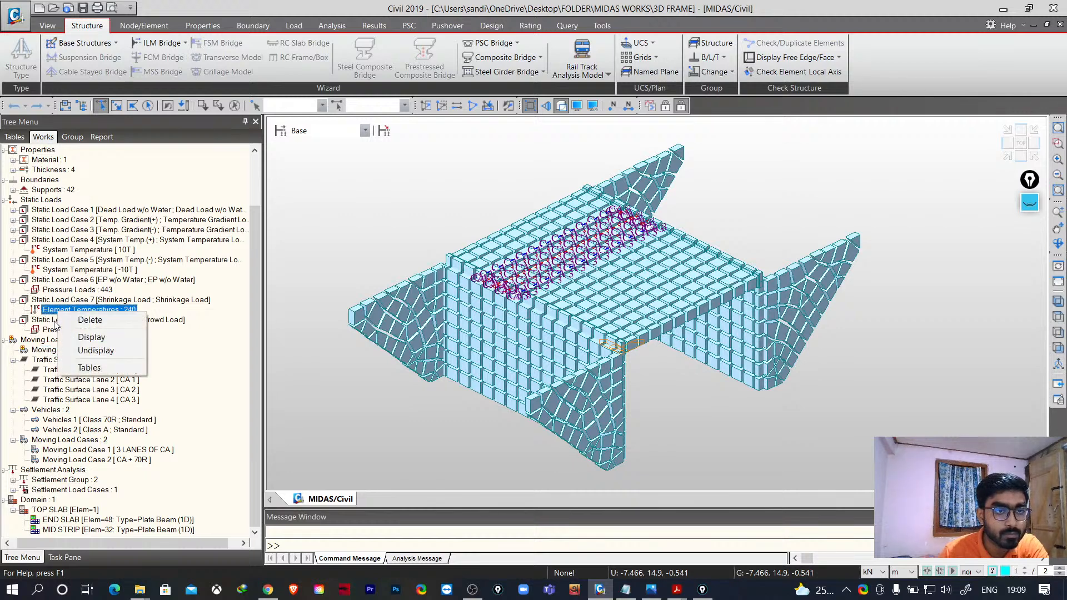
left_click(61, 330)
right_click(62, 332)
left_click(85, 371)
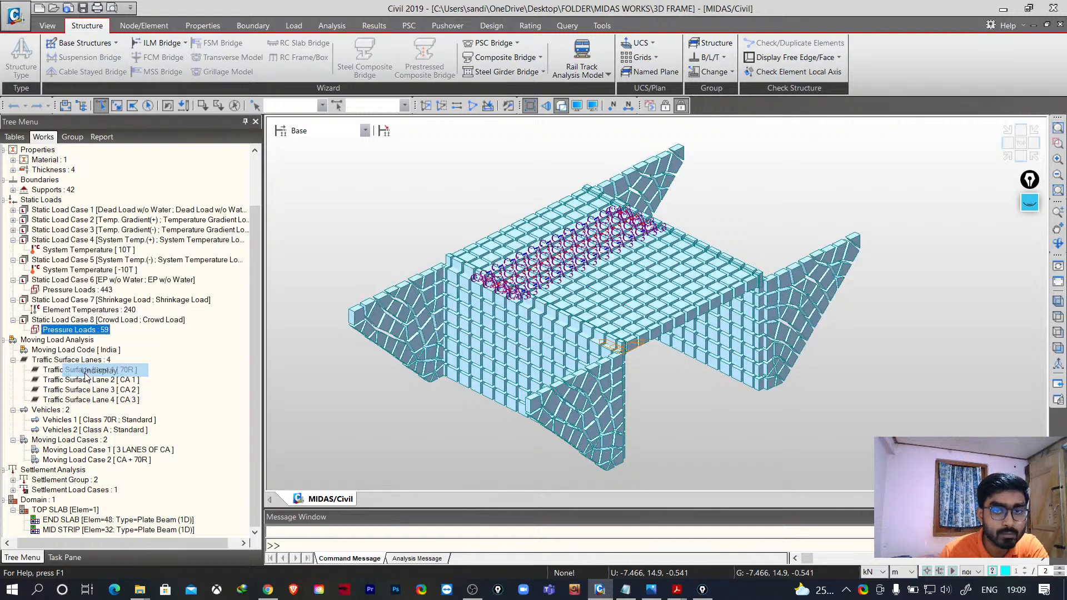
- Hide the display of Traffic Surface Lane 1 [70R] from the model view
left_click(65, 361)
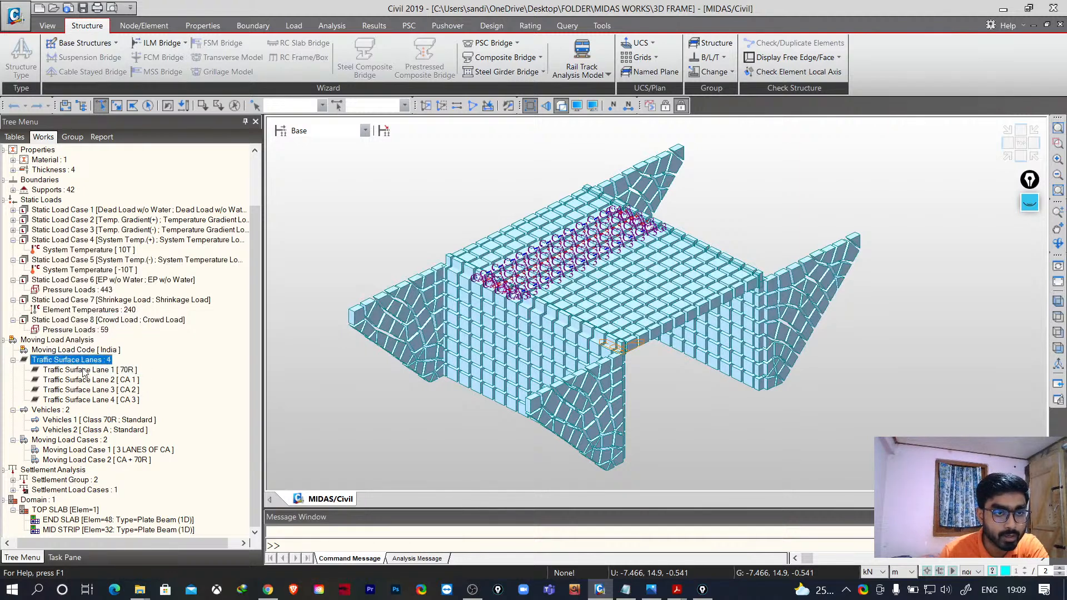
left_click(83, 371)
right_click(84, 371)
left_click(115, 406)
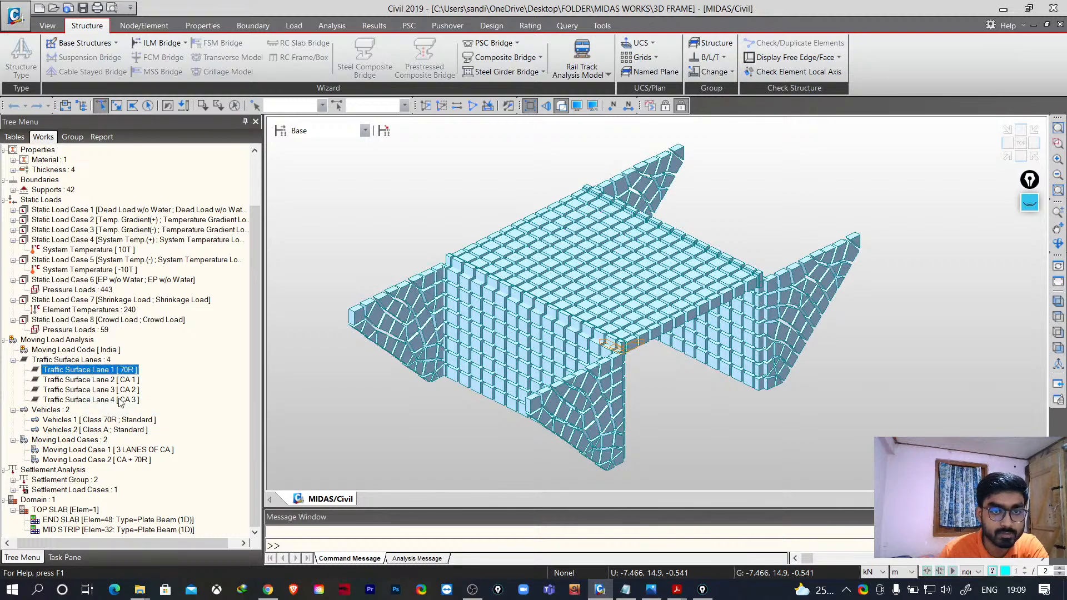
- Switch the model display to wireframe
scroll(860, 395, "up", 5)
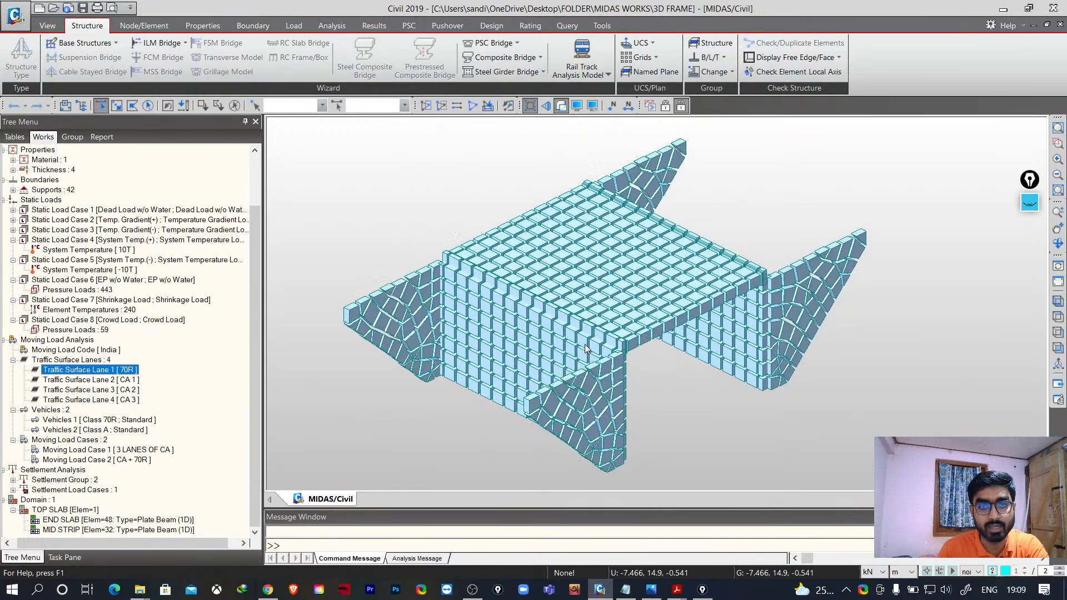
scroll(861, 395, "down", 3)
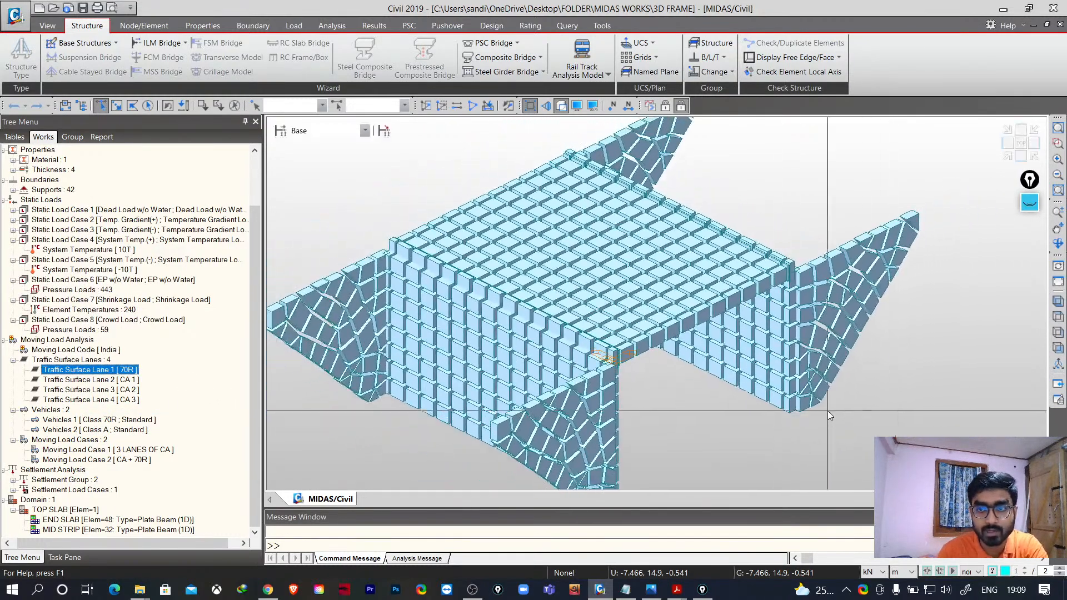
left_click(577, 107)
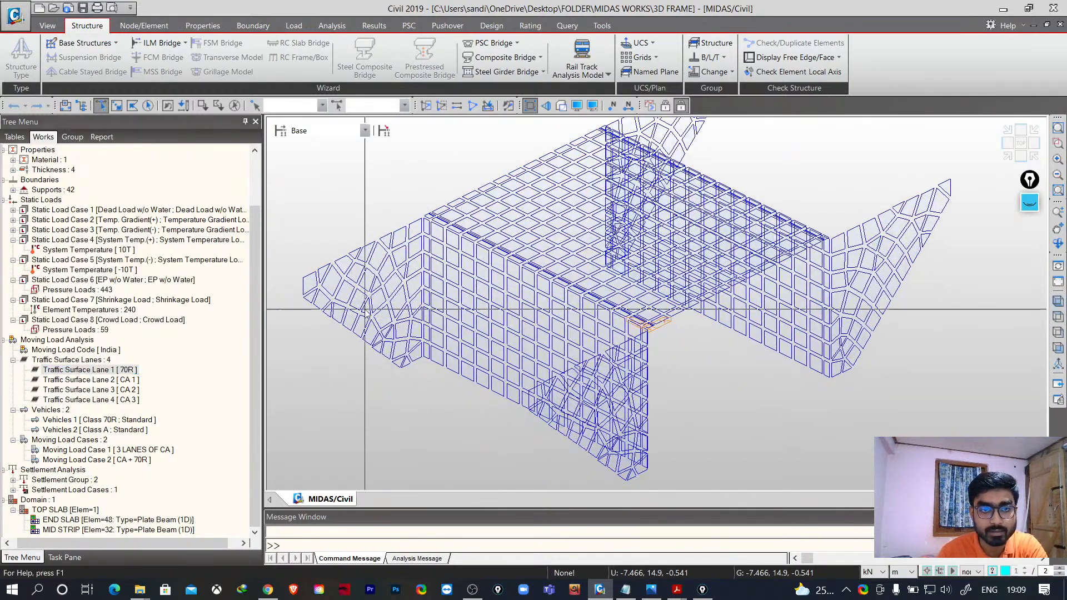
- Turn off the shrunk element display
scroll(736, 348, "up", 3)
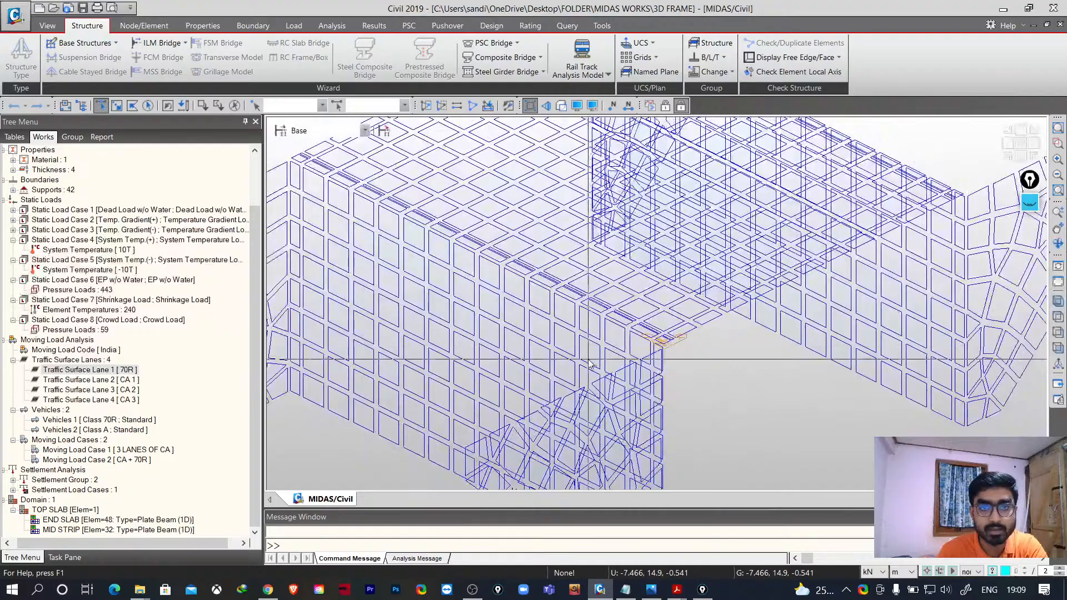
scroll(674, 338, "down", 3)
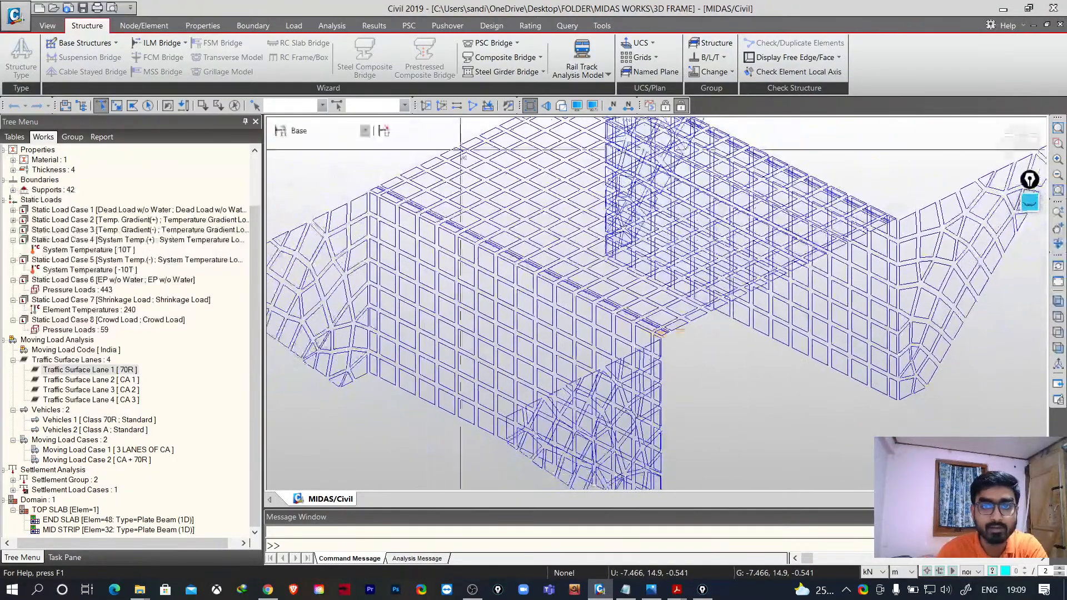
left_click(531, 105)
left_click(530, 106)
left_click(530, 105)
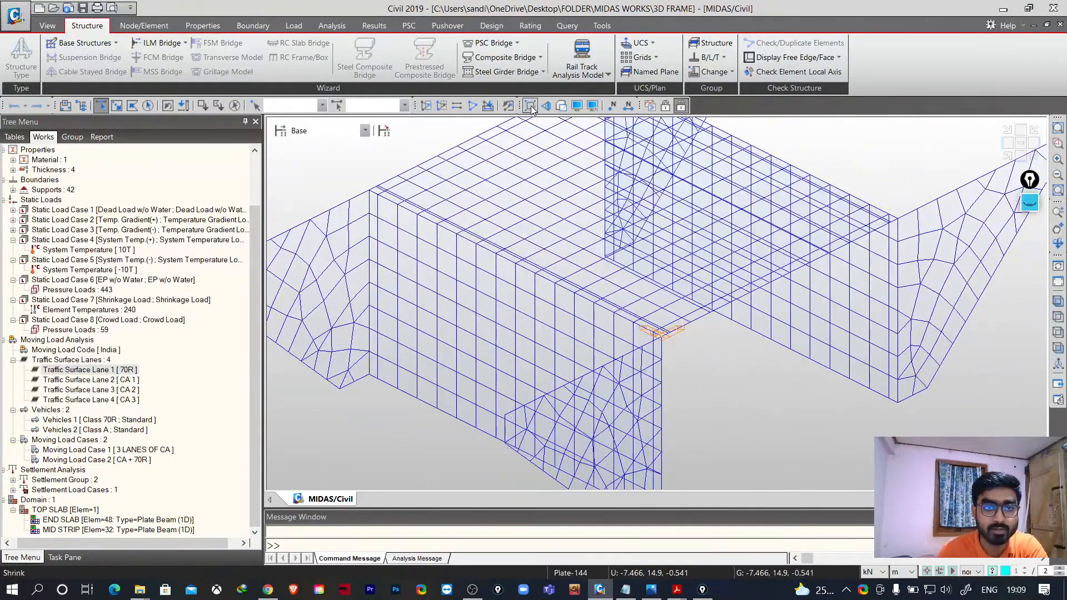
scroll(437, 241, "down", 4)
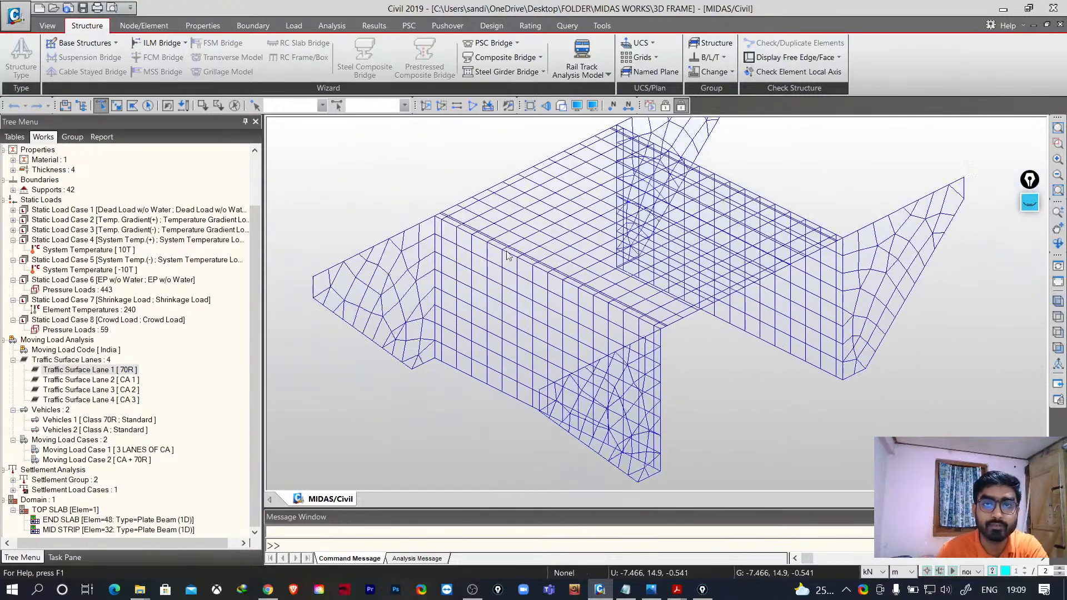
- Toggle the perspective view on for the model
left_click(547, 106)
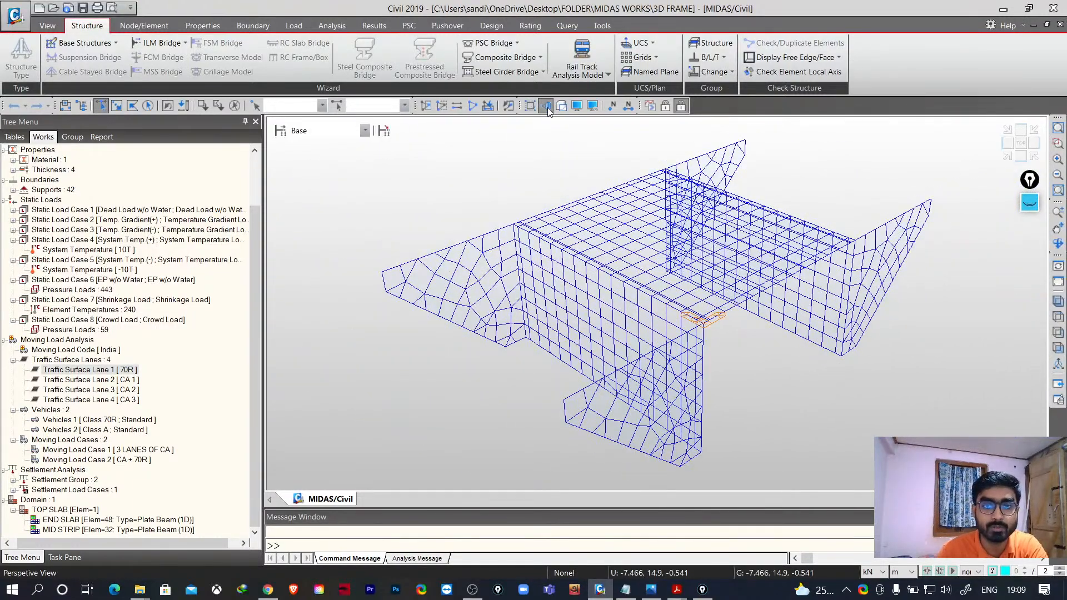
left_click(548, 108)
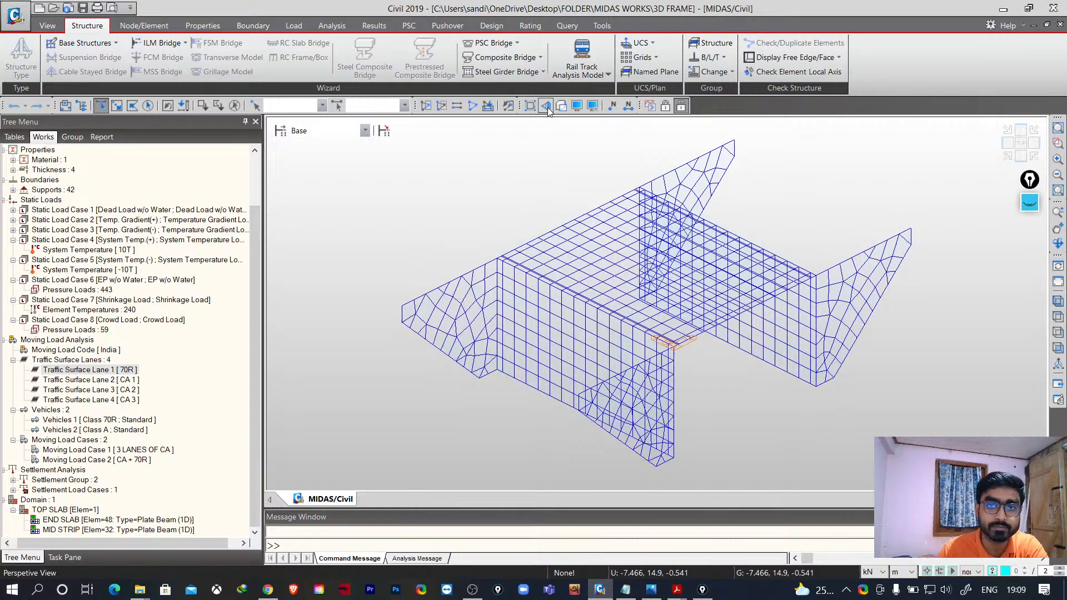
left_click(548, 108)
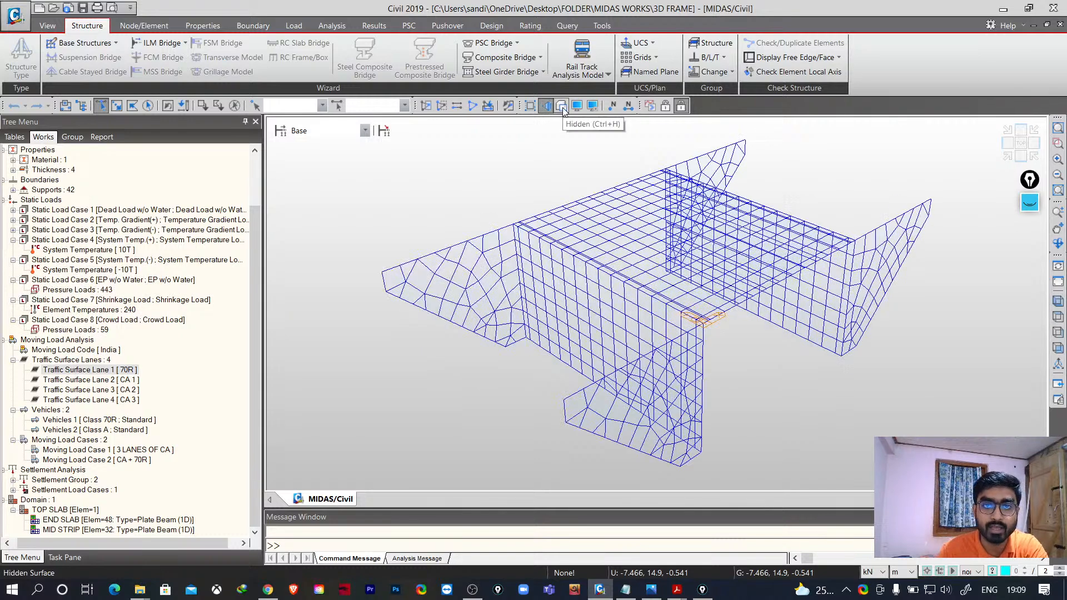
- Switch the model to hidden-surface display
left_click(562, 107)
left_click(563, 109)
left_click(562, 109)
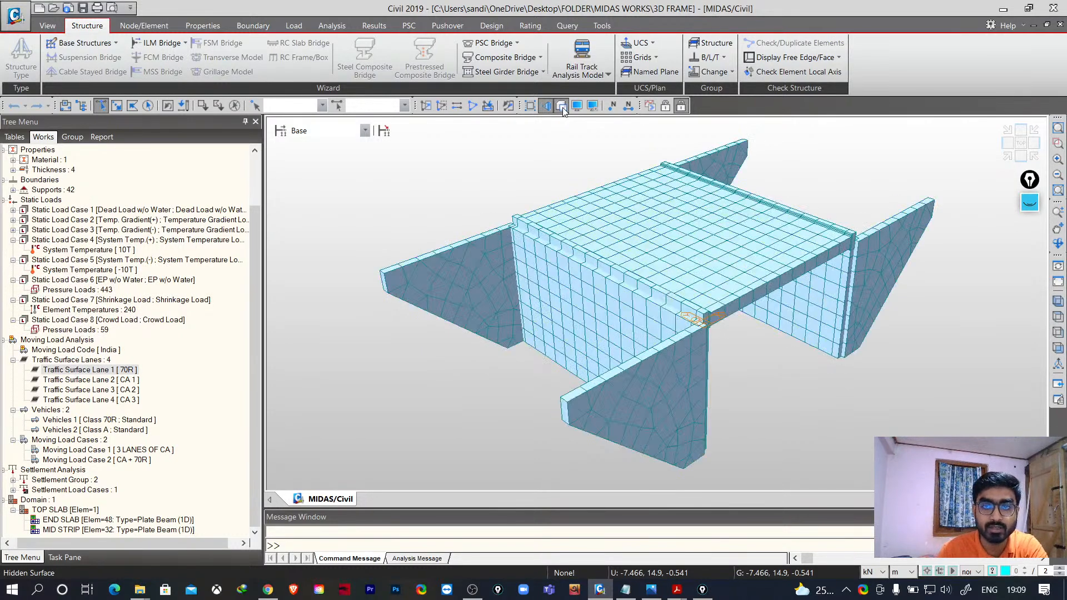
left_click(563, 109)
left_click(563, 109)
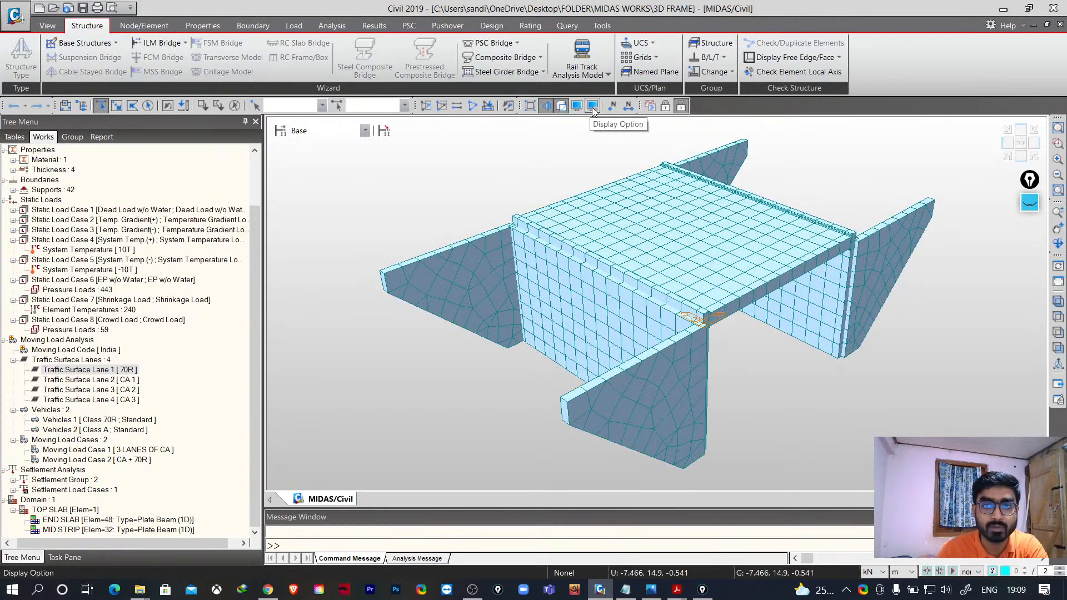
- Open the Display options dialog to review its load settings, then close it
left_click(578, 106)
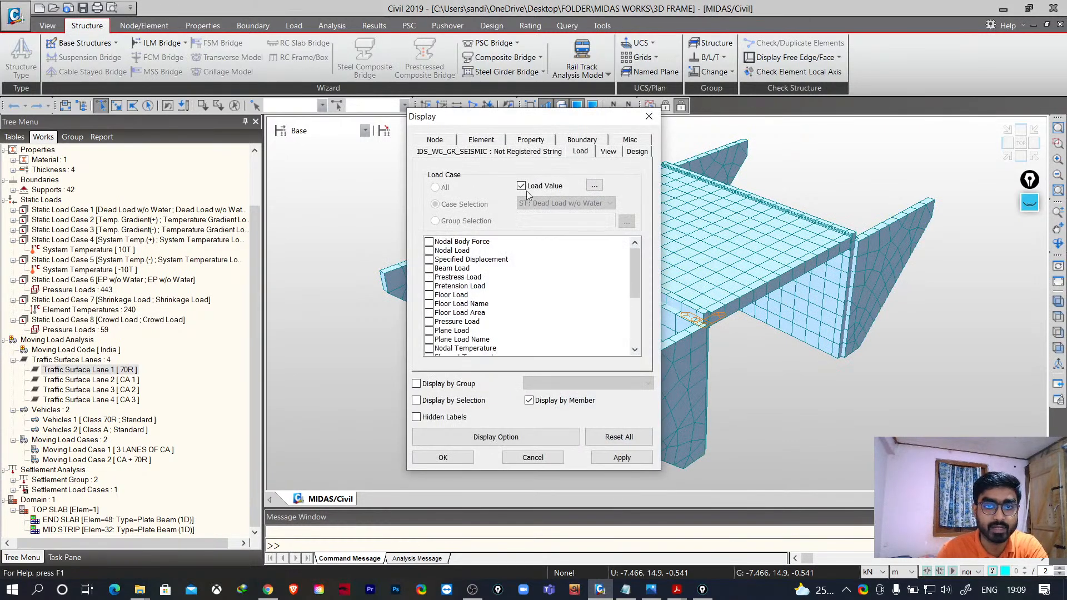
left_click(649, 116)
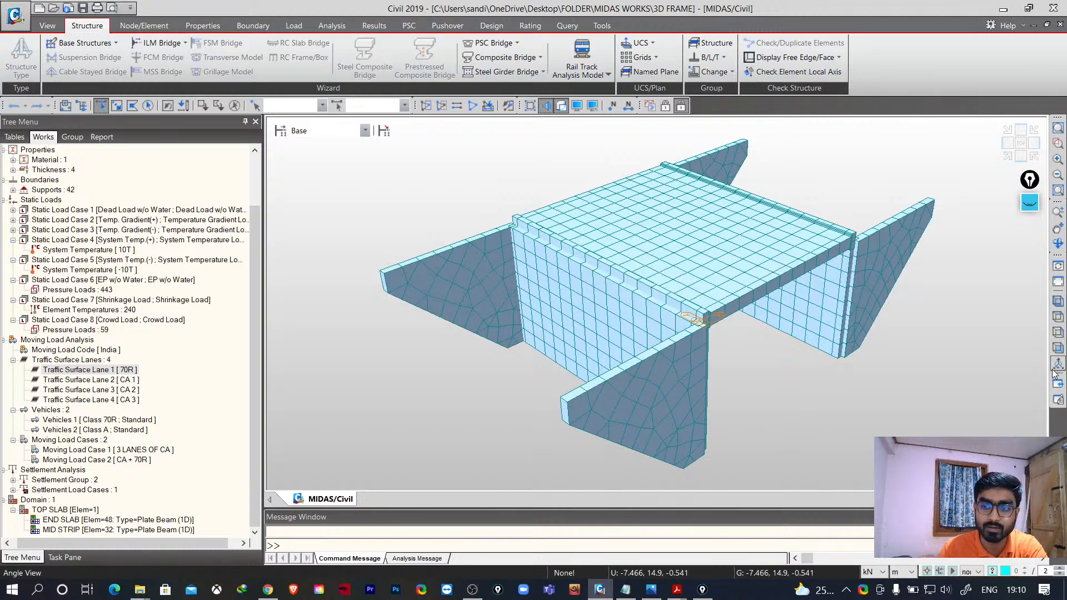
- Switch the force unit to N and back to kN
left_click(884, 573)
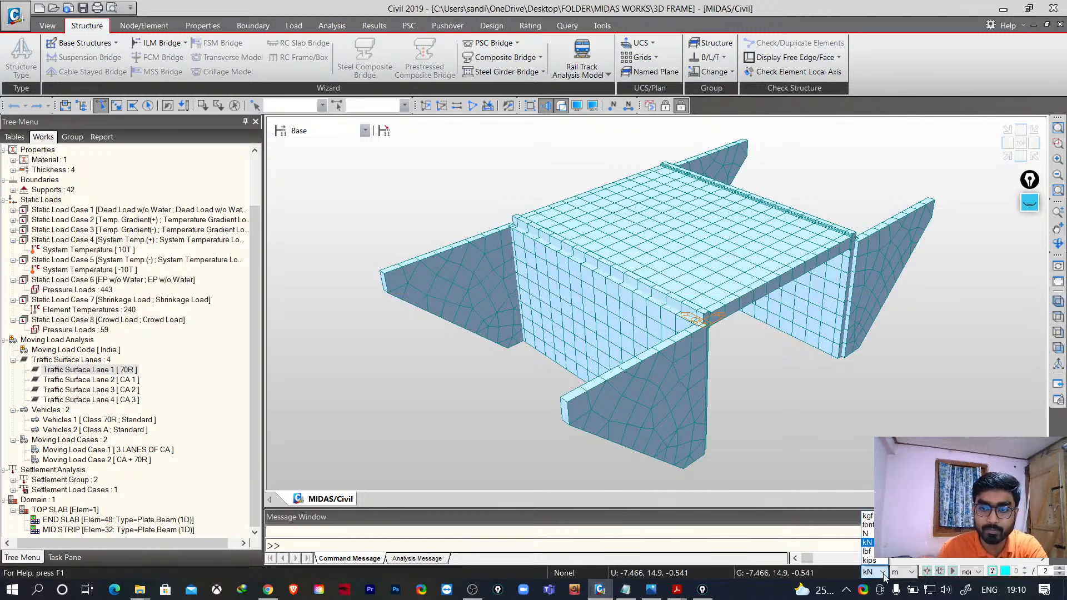
left_click(883, 575)
left_click(884, 575)
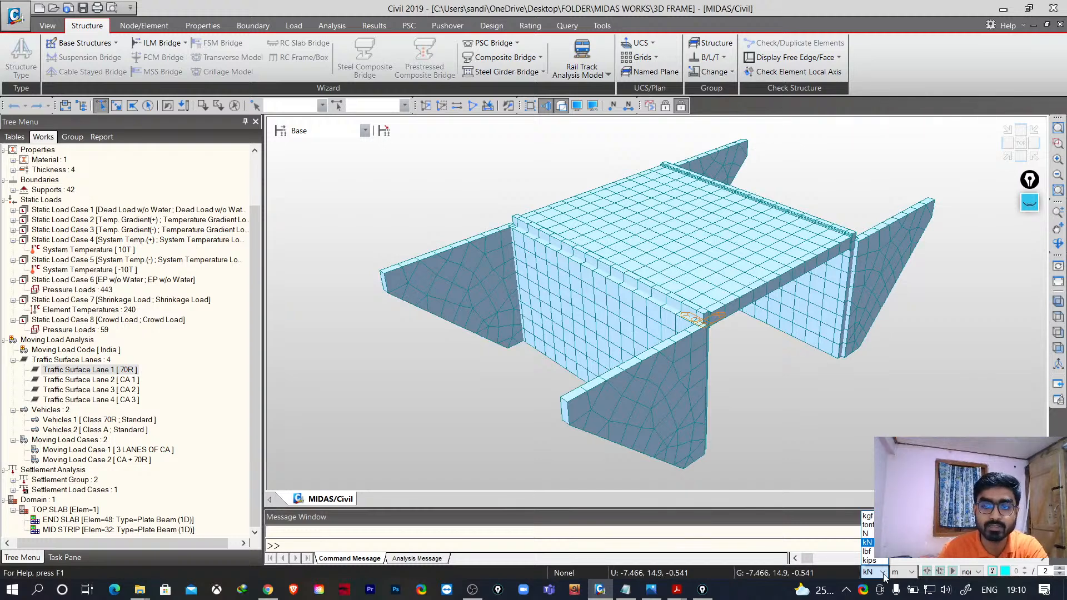
left_click(884, 574)
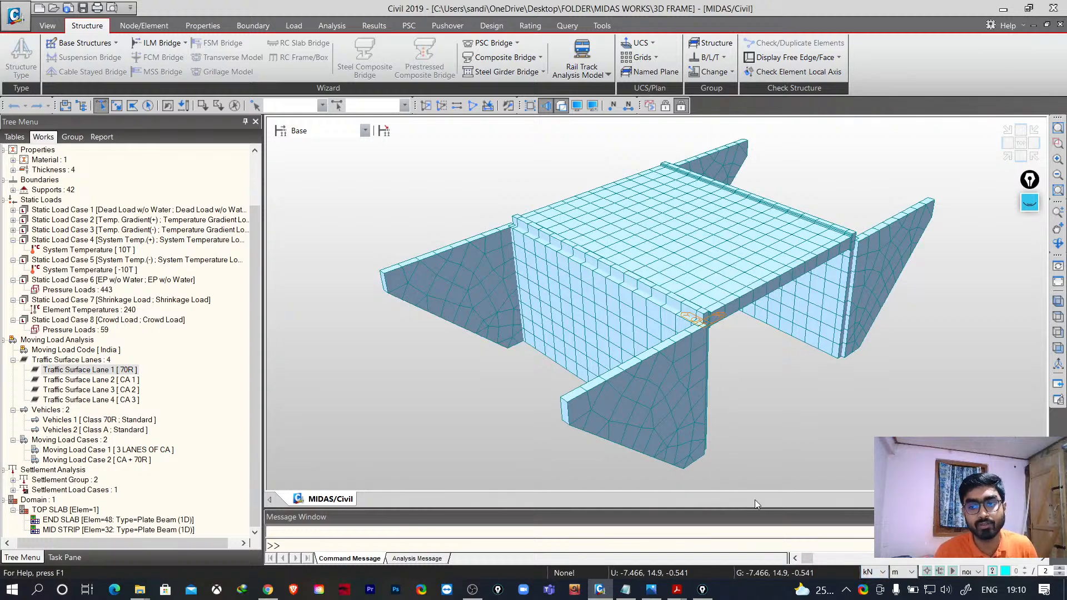
left_click(873, 573)
left_click(869, 533)
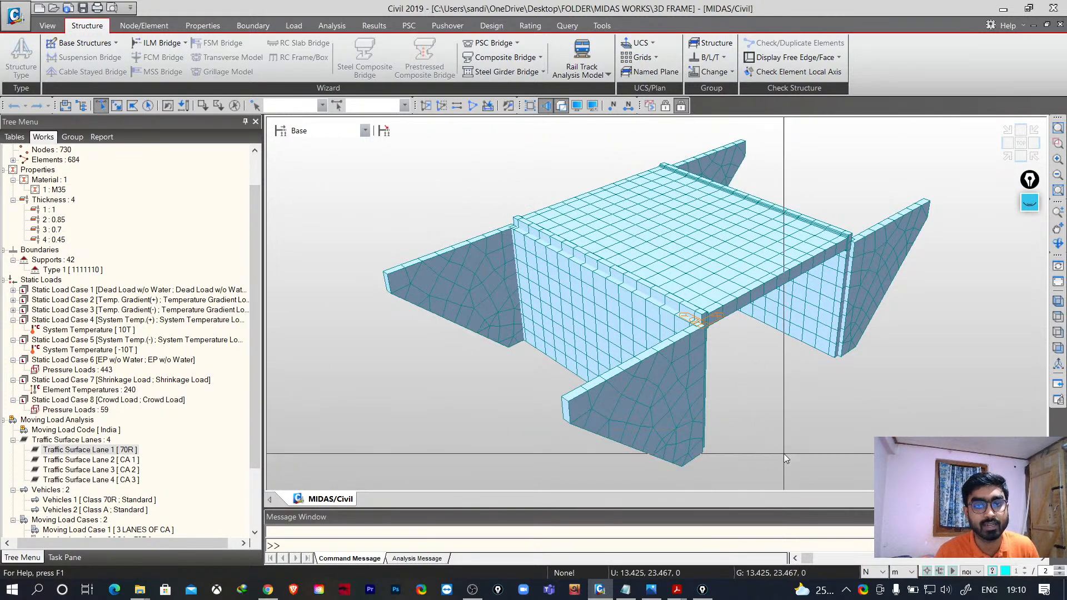
left_click(883, 572)
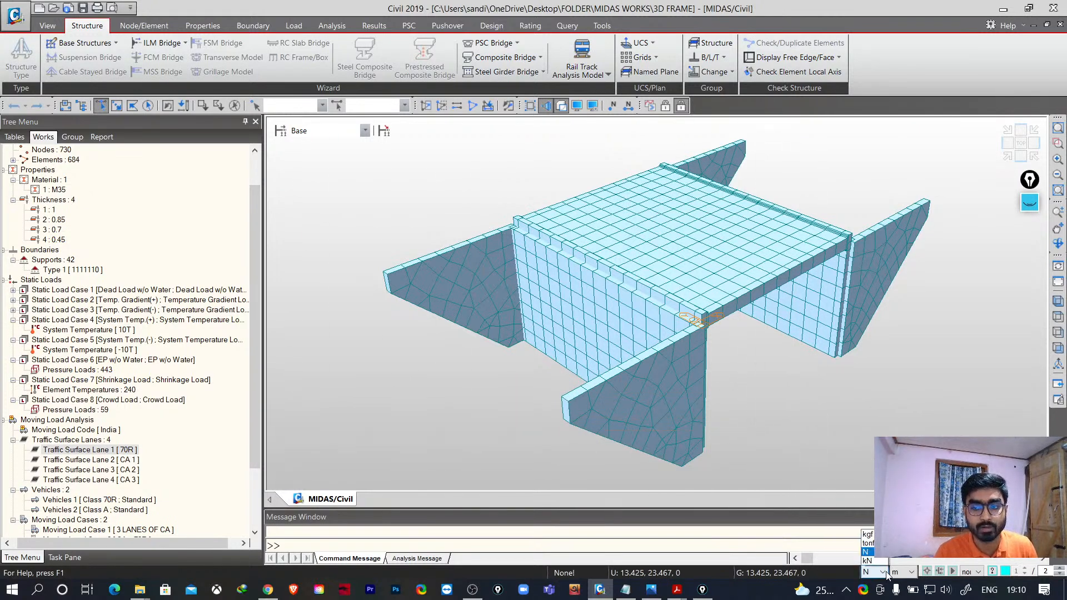
left_click(867, 542)
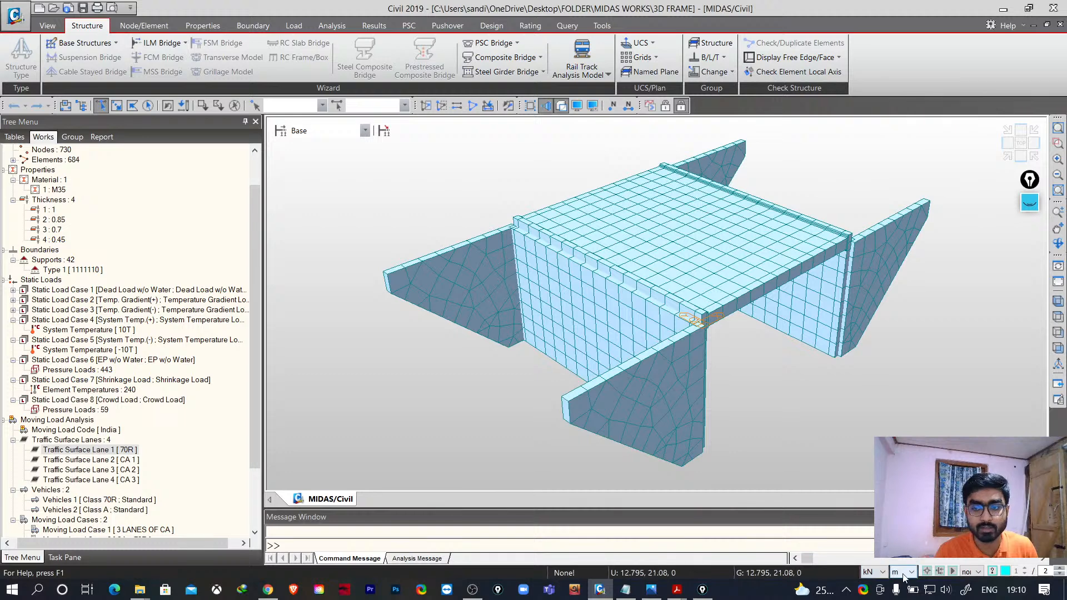
- Switch the length unit to cm and back to m
left_click(903, 572)
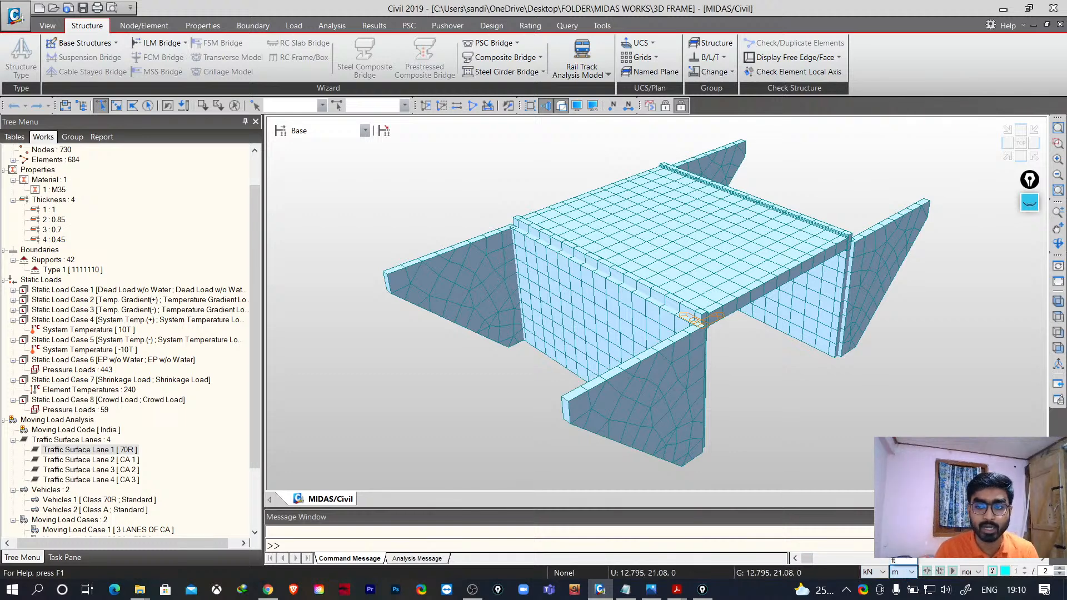
left_click(900, 534)
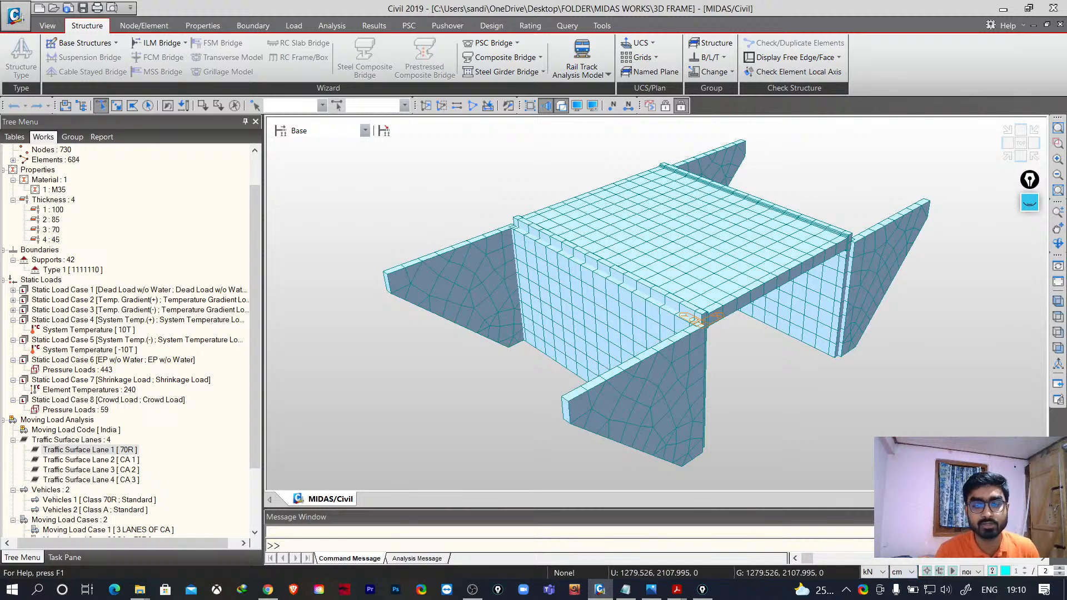
left_click(908, 573)
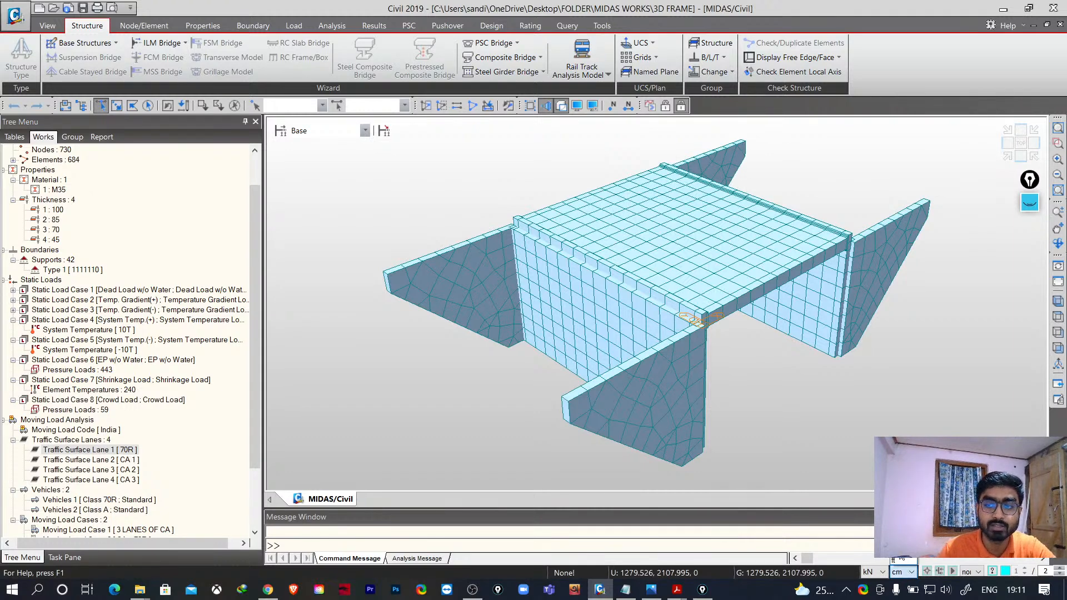
left_click(902, 537)
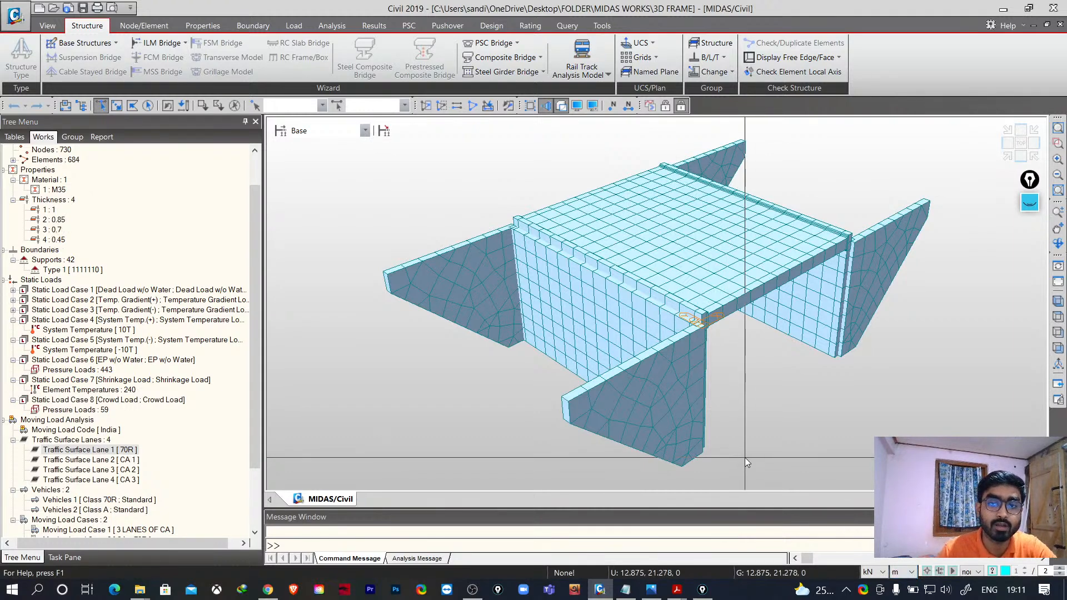
middle_click_drag(774, 459, 715, 447)
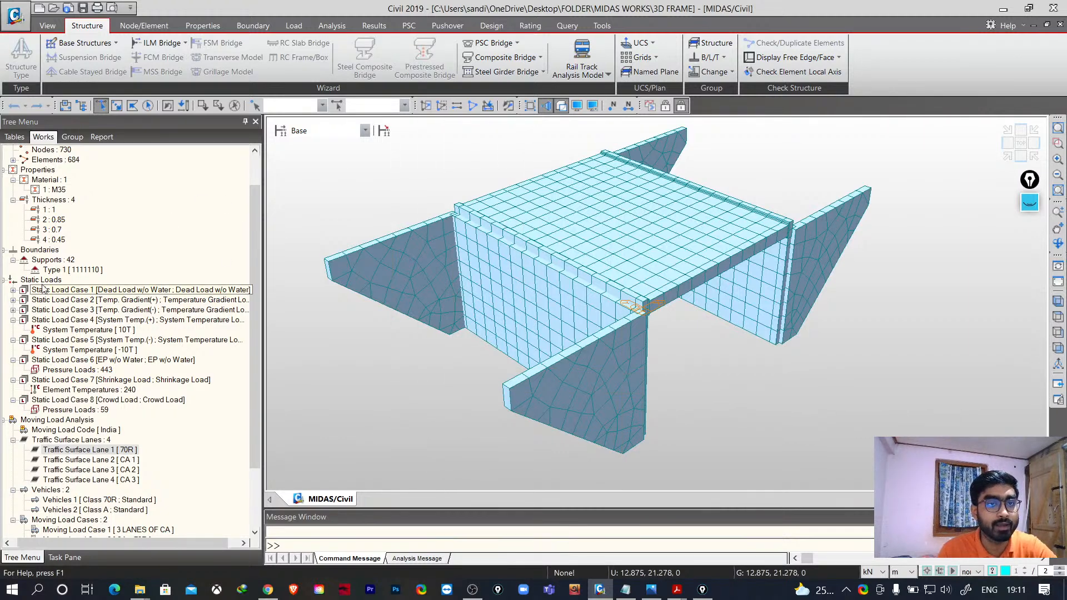
middle_click_drag(402, 297, 413, 316)
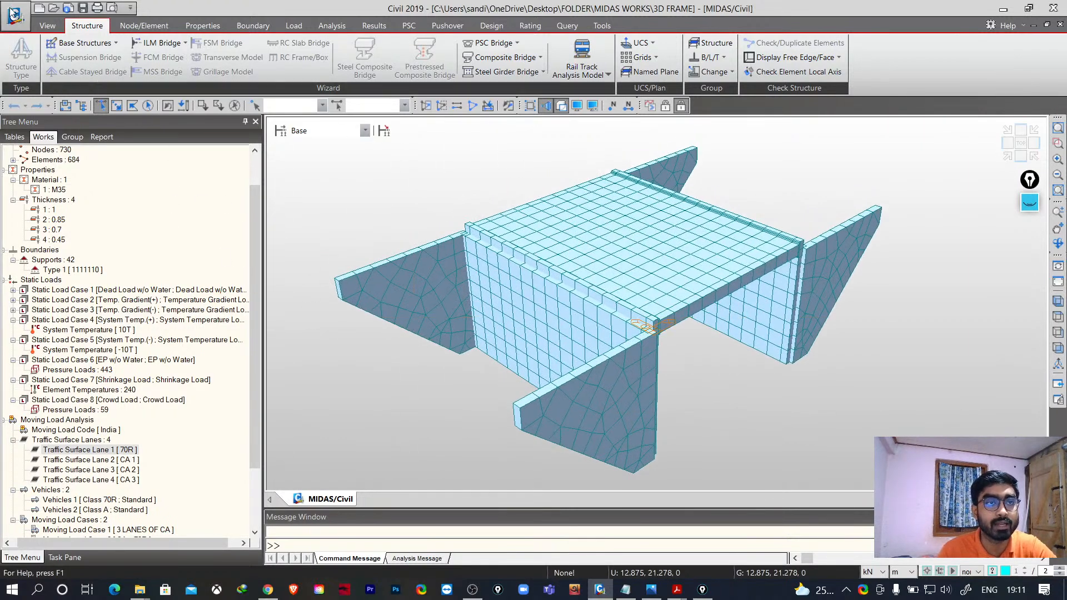
- Start a new, empty project
left_click(13, 13)
left_click(41, 50)
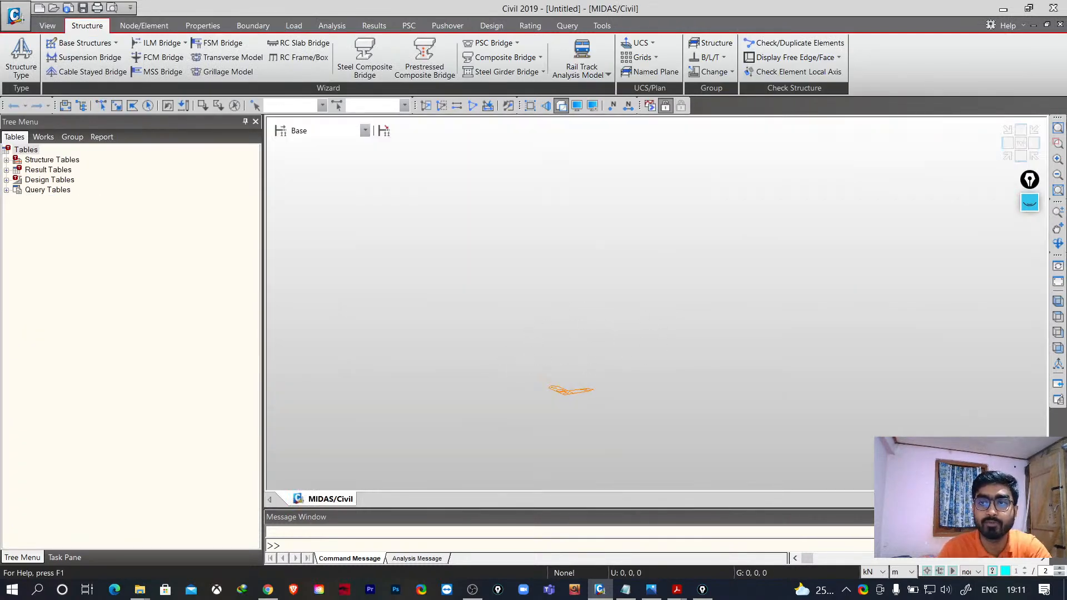
- Try the view-cube orientations and rotate the empty model view to examine the viewing controls
left_click_drag(1029, 180, 1036, 231)
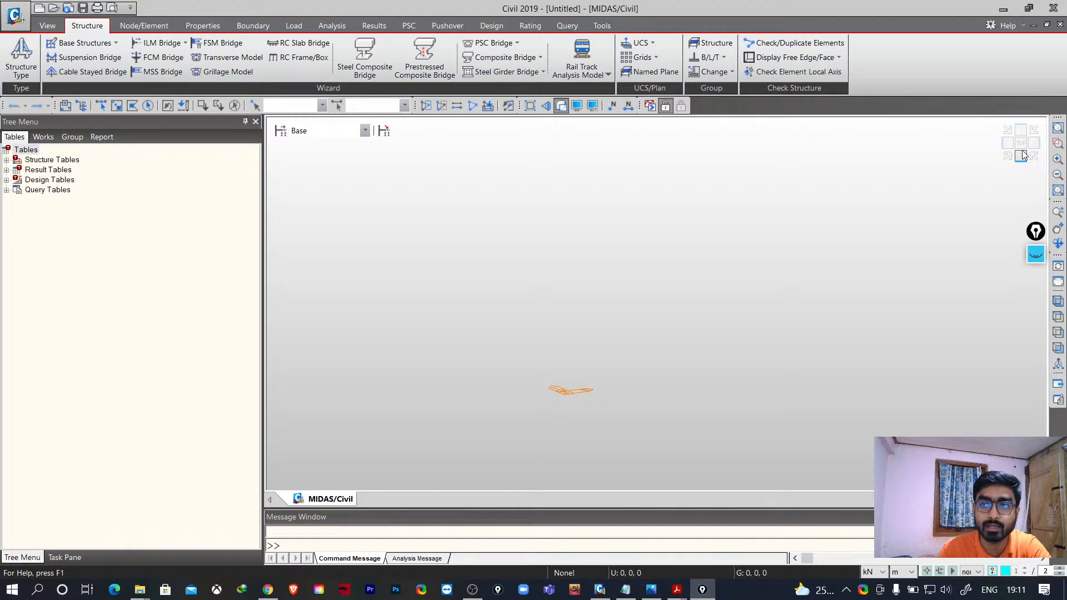
left_click(1021, 143)
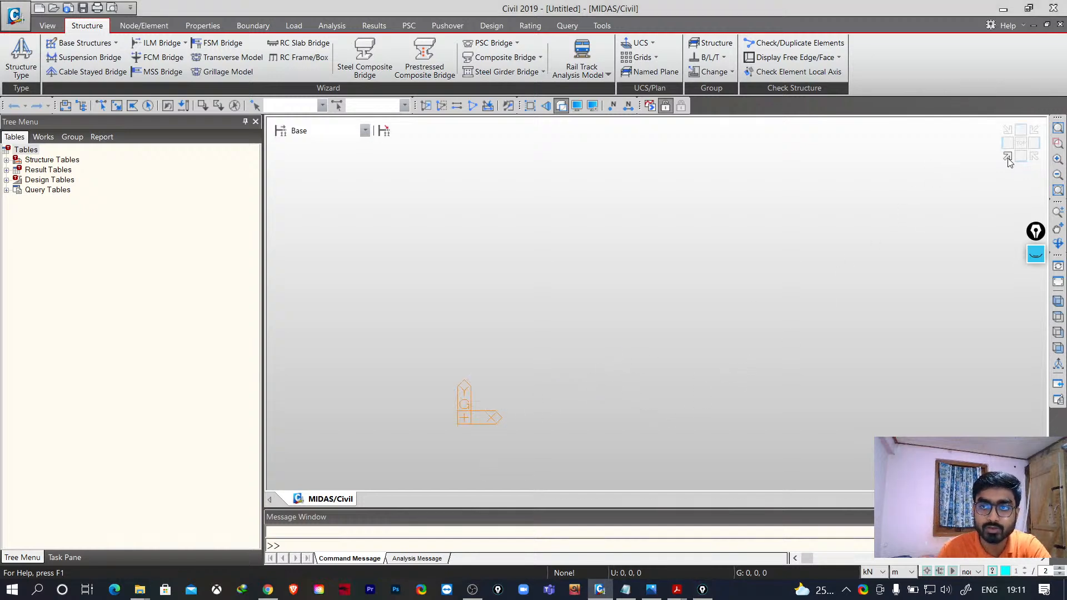
left_click(1010, 161)
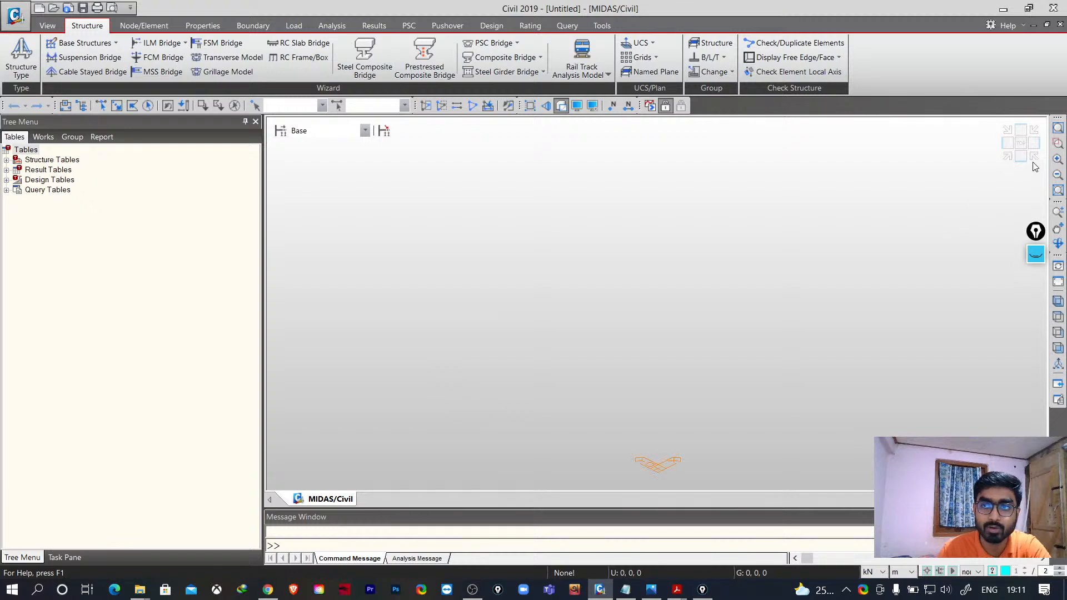
left_click(1035, 160)
left_click(1034, 130)
left_click(1008, 130)
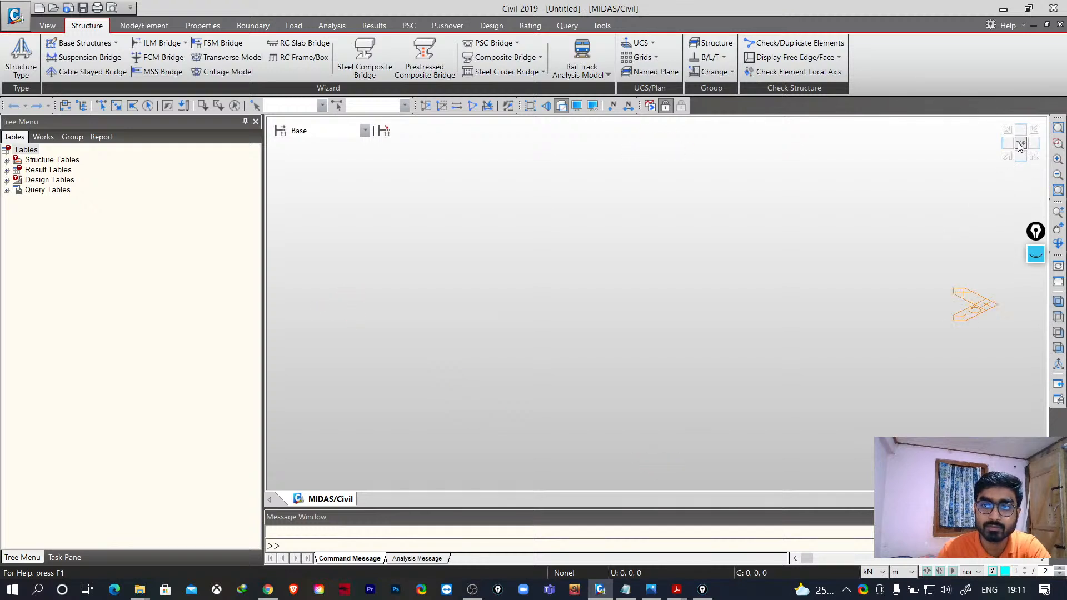
left_click(1021, 157)
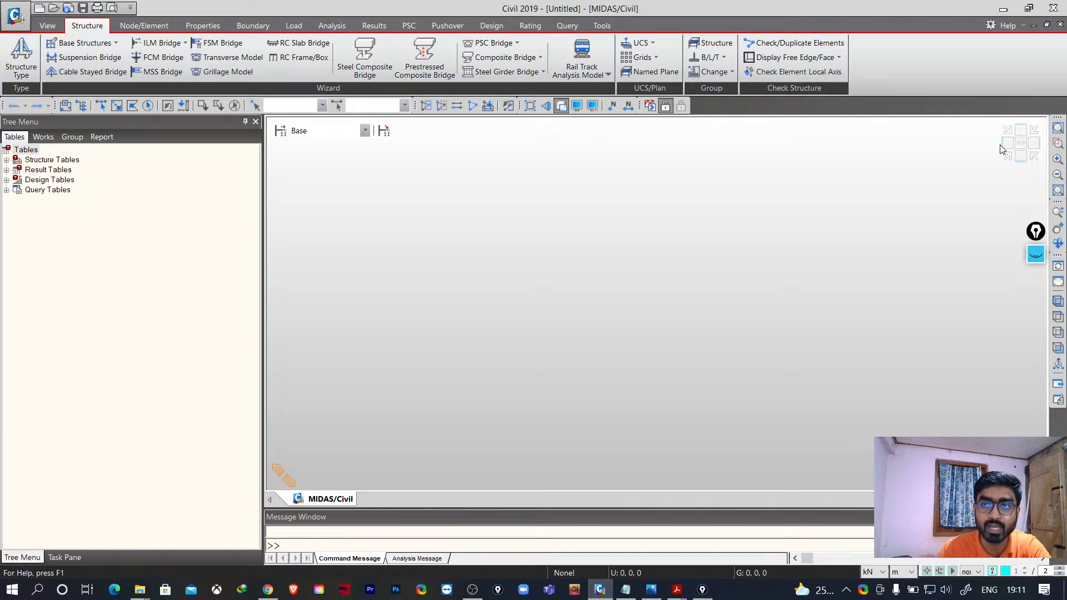
left_click(1022, 145)
middle_click_drag(568, 417, 545, 394)
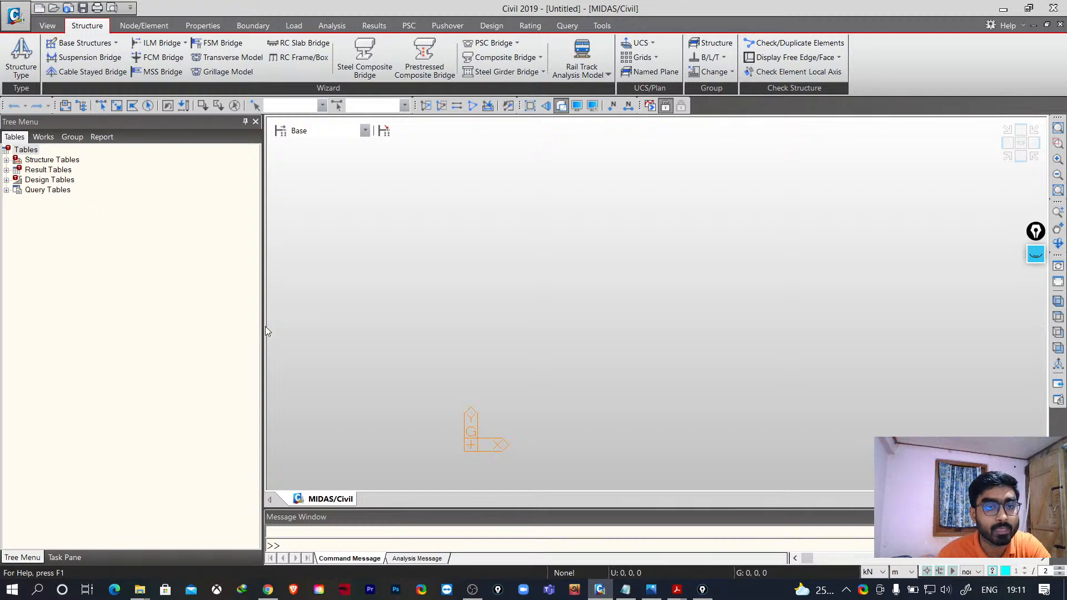
- Narrow the Tree Menu pane and browse its Works, Group, Report and Tables tabs
left_click_drag(263, 327, 243, 326)
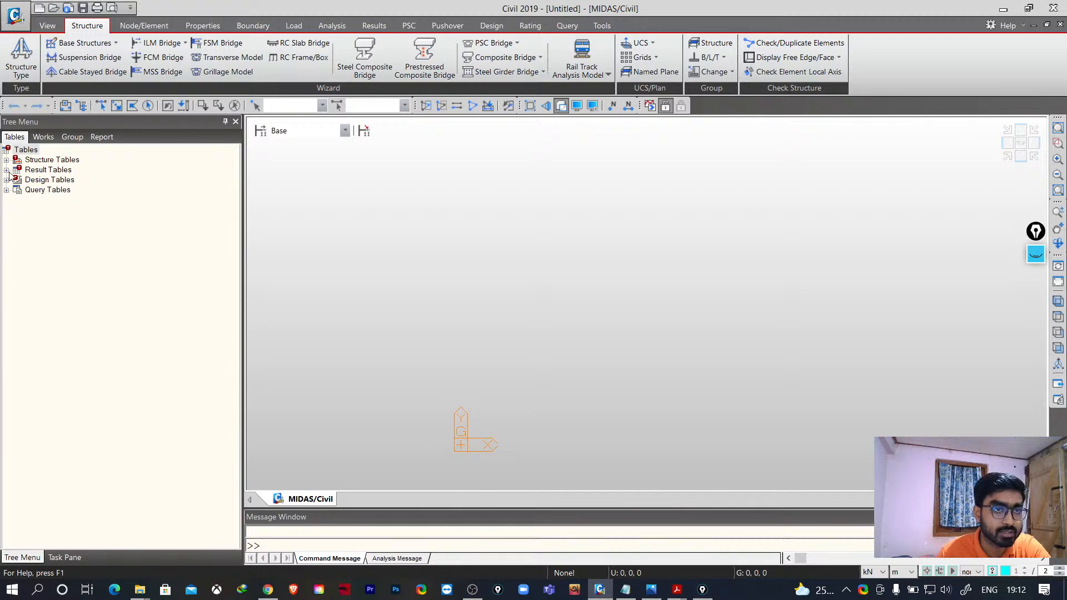
left_click(49, 139)
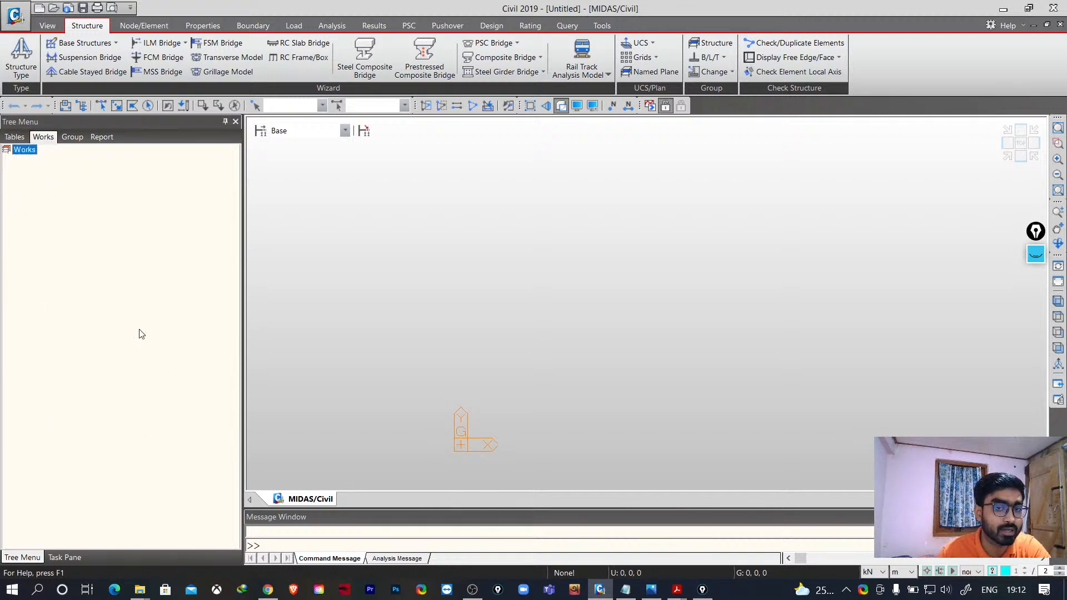
left_click(15, 137)
left_click(72, 137)
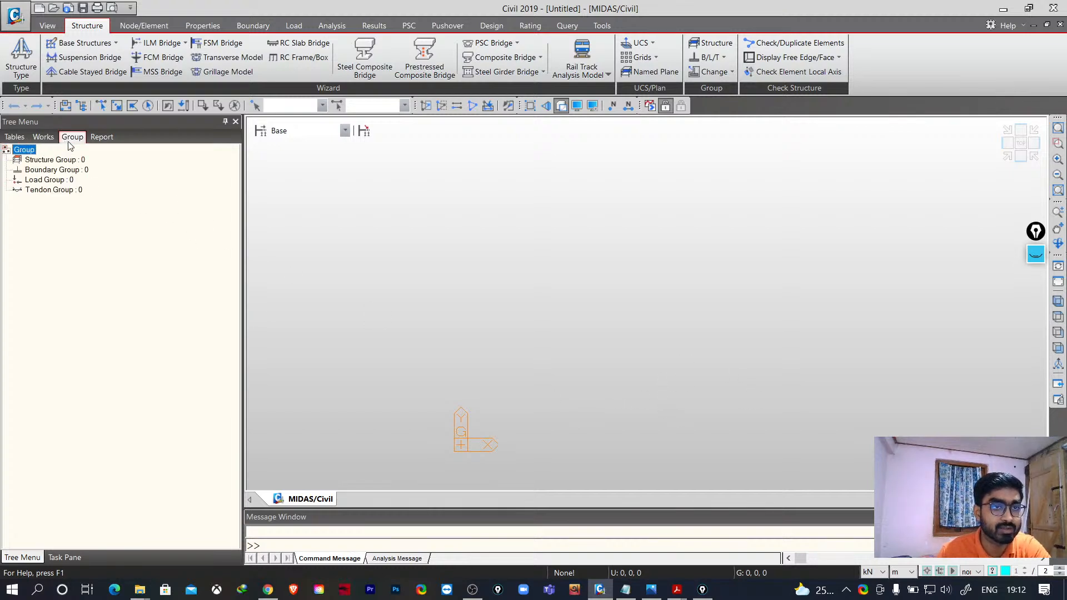
left_click(101, 137)
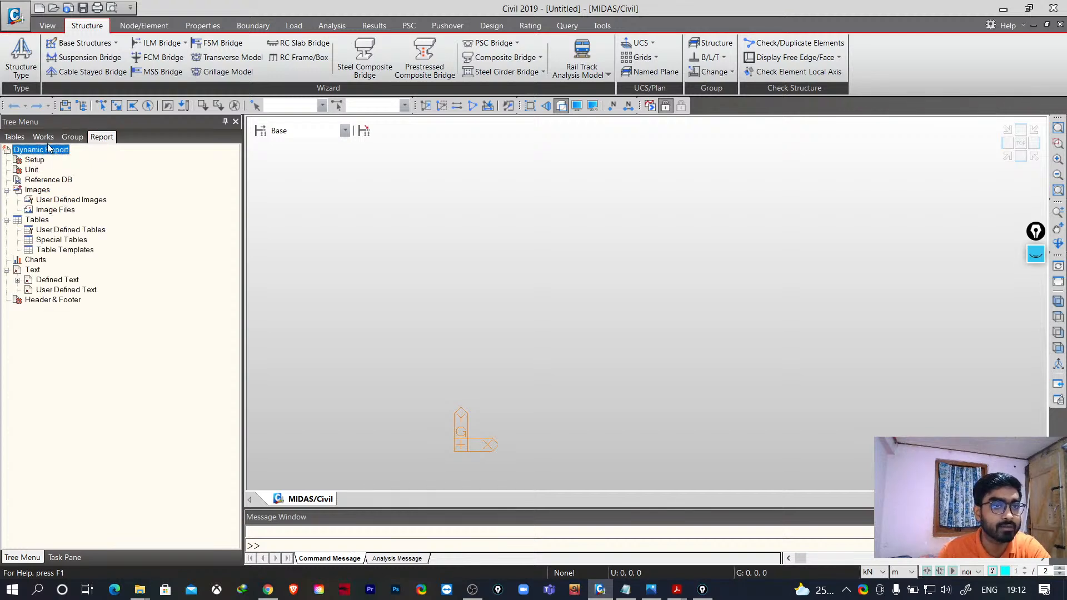
left_click(15, 137)
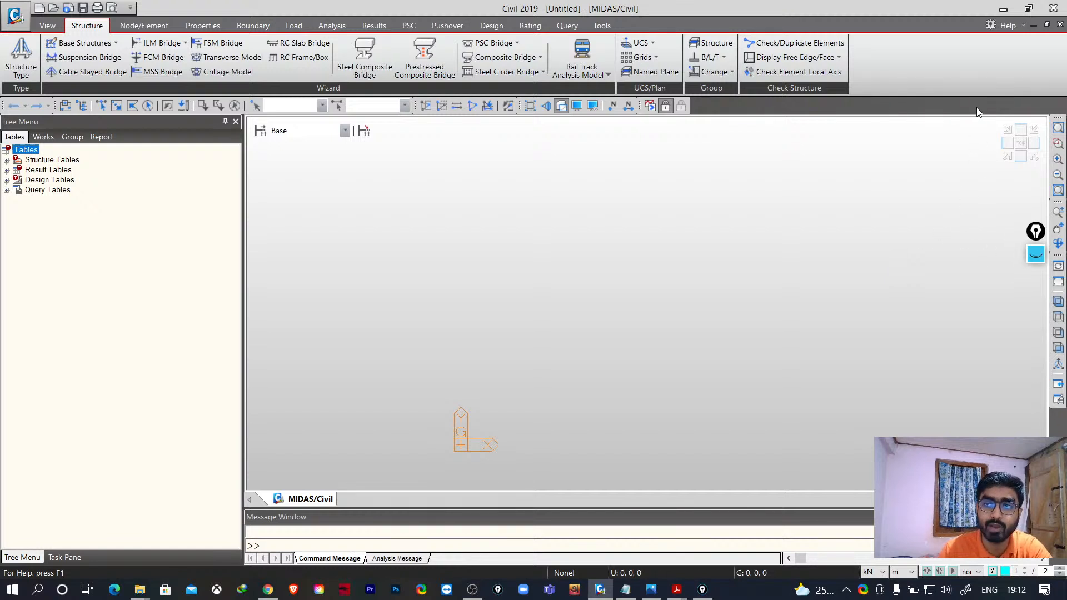
- Open the second tree menu pane and close it again
right_click(960, 108)
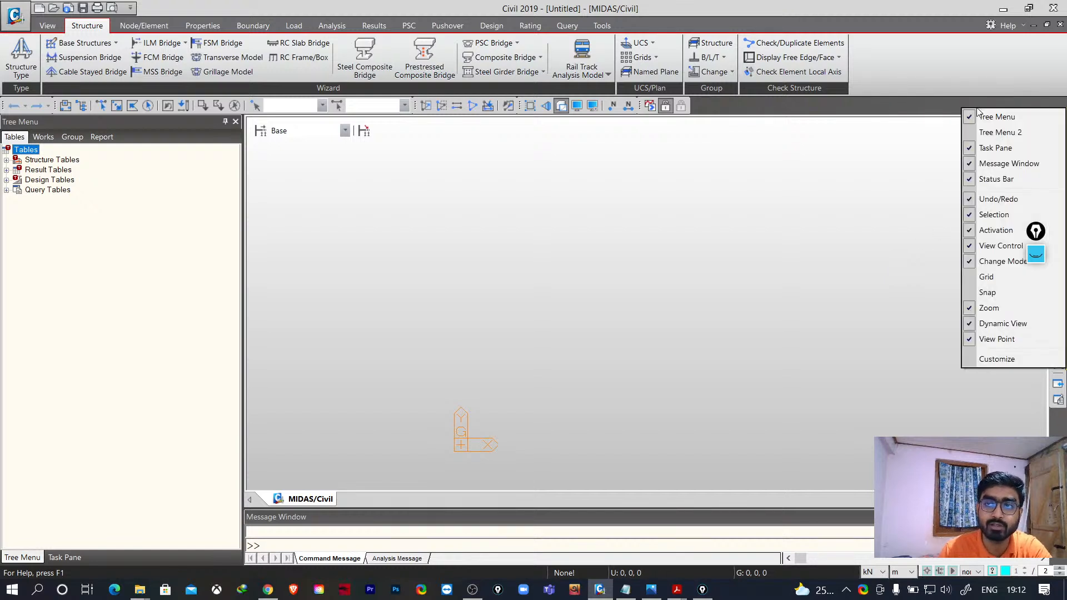
left_click(1000, 133)
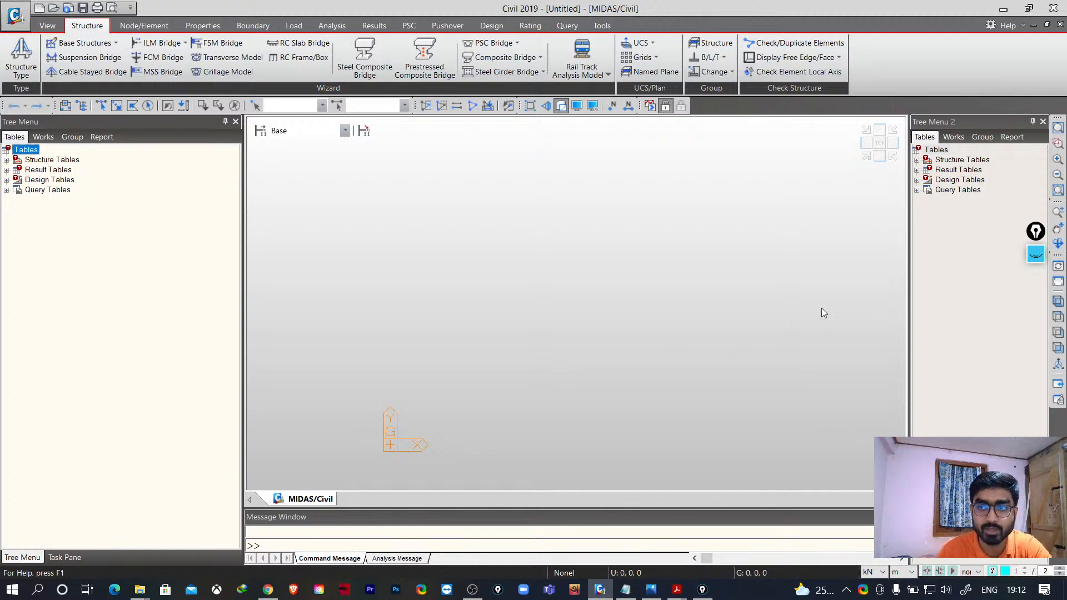
left_click(1044, 121)
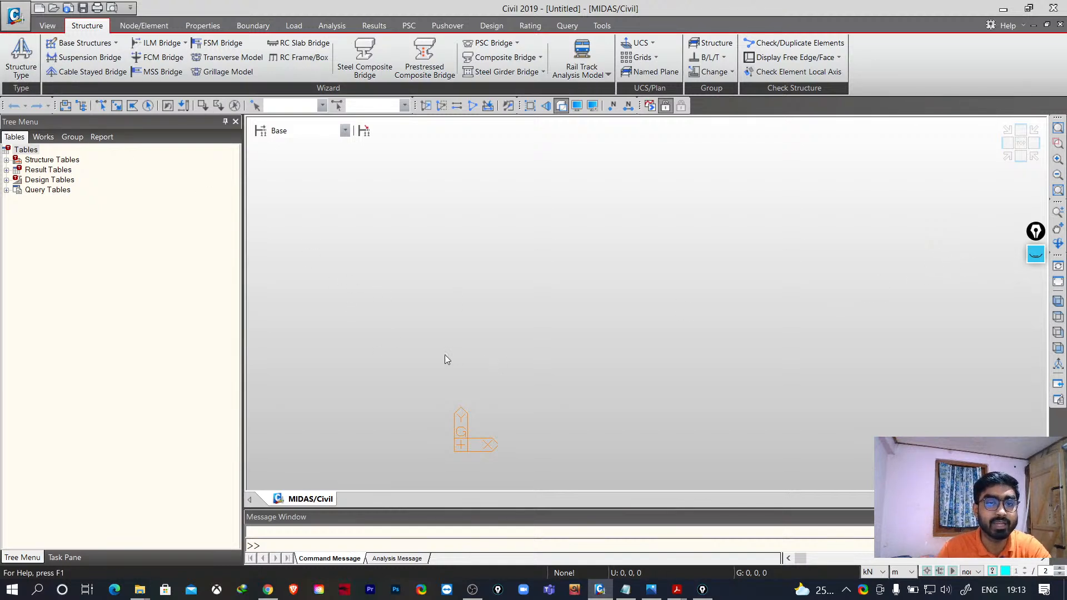
- Open Material Properties and add a concrete material using the IS(RC) standard and M25 database grade
middle_click_drag(478, 371, 437, 318)
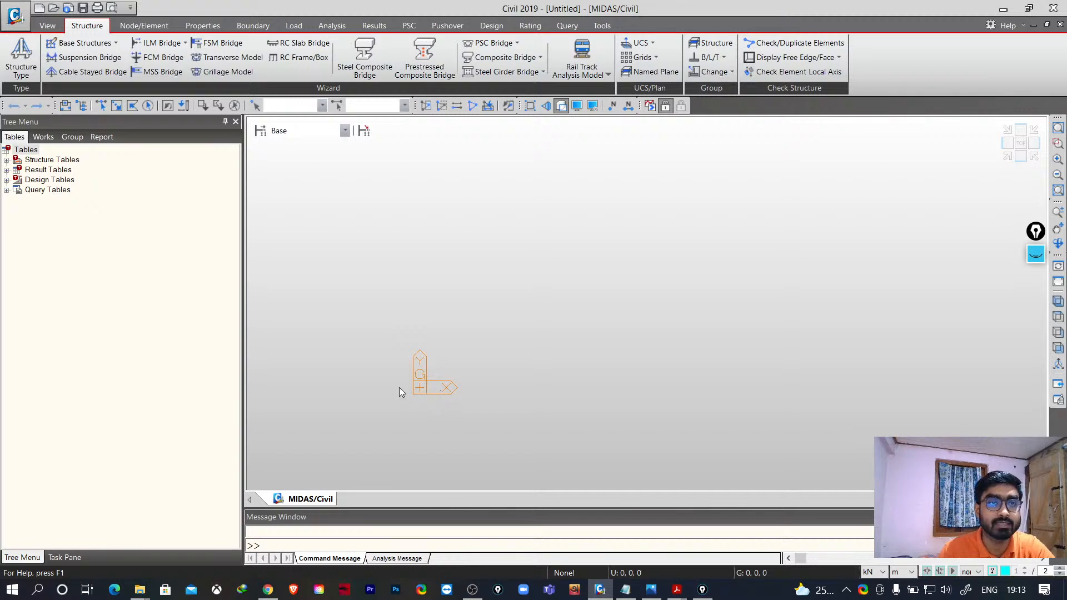
left_click(148, 26)
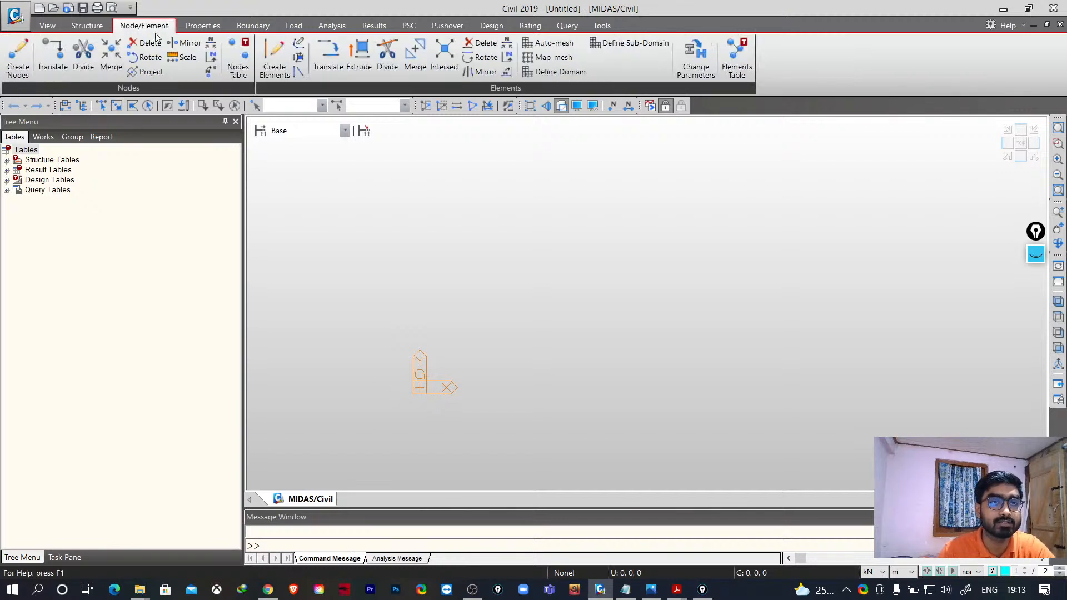
left_click(204, 28)
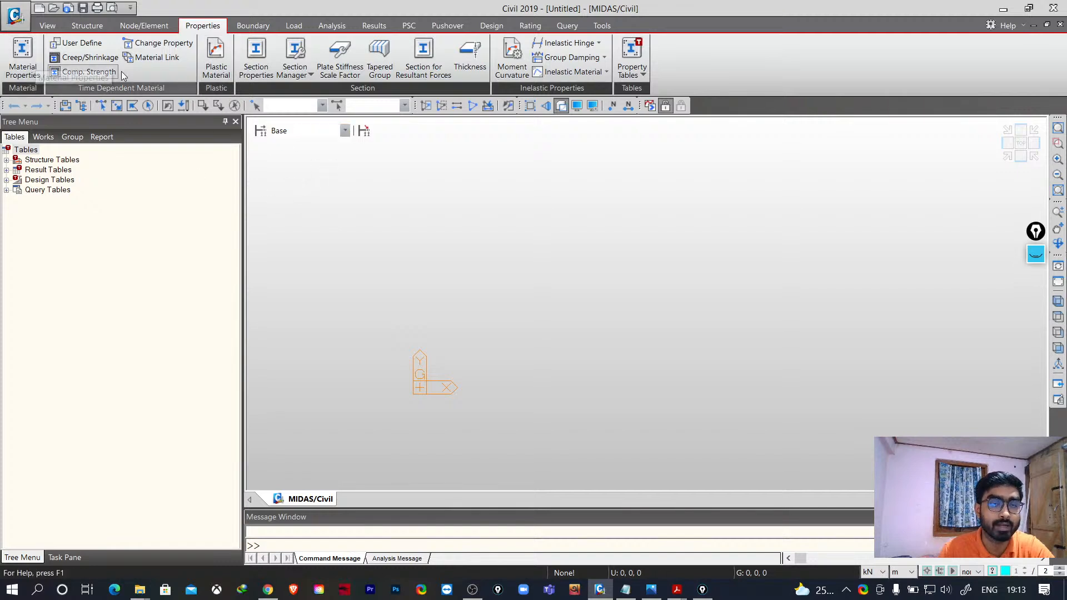
left_click(30, 66)
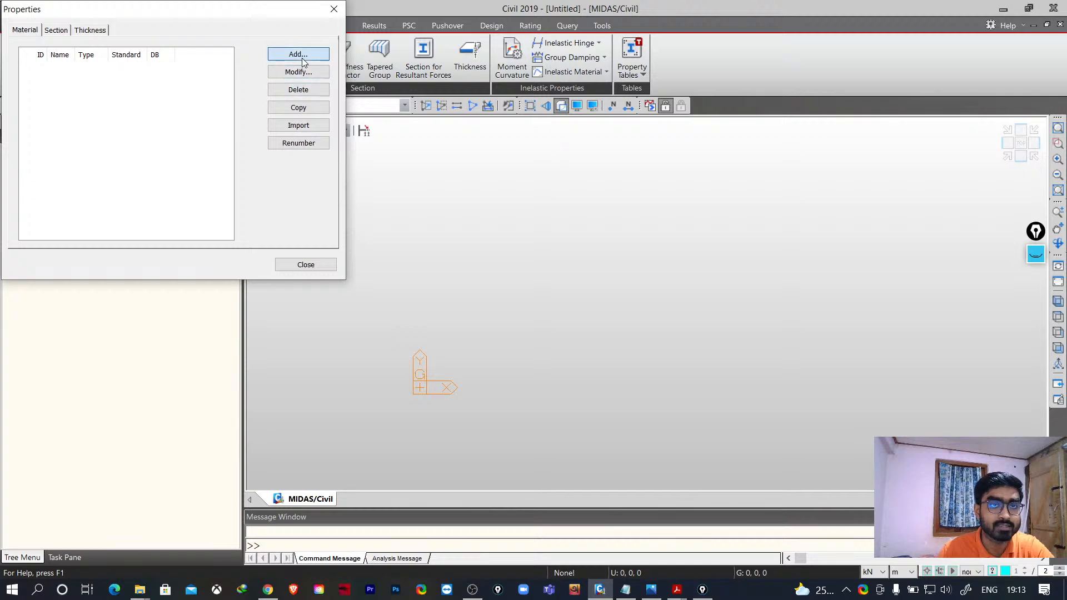
left_click(298, 54)
left_click(472, 83)
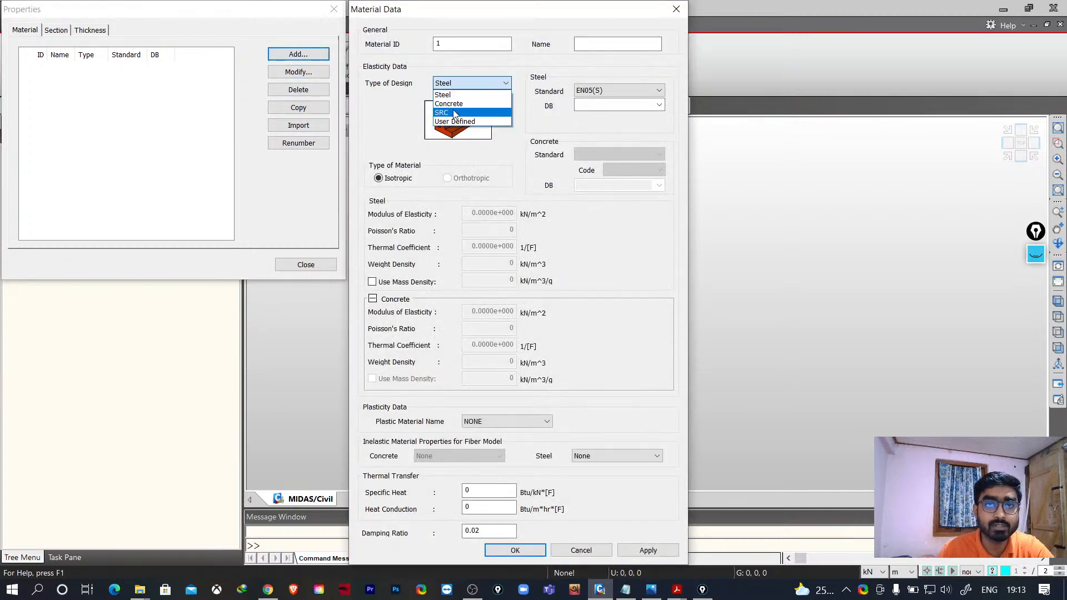
left_click(449, 104)
left_click(601, 155)
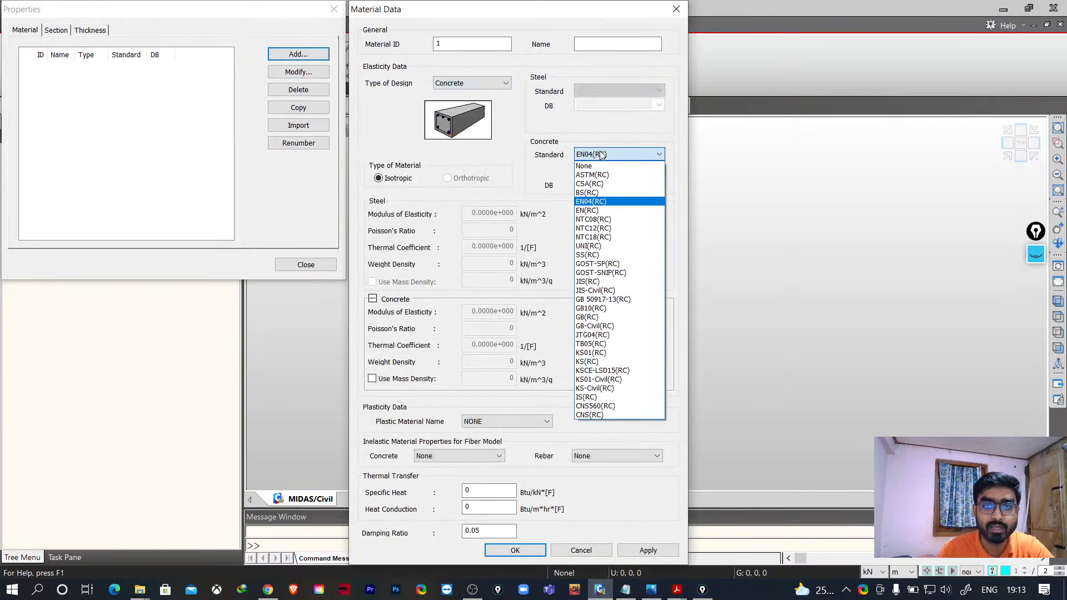
left_click(596, 398)
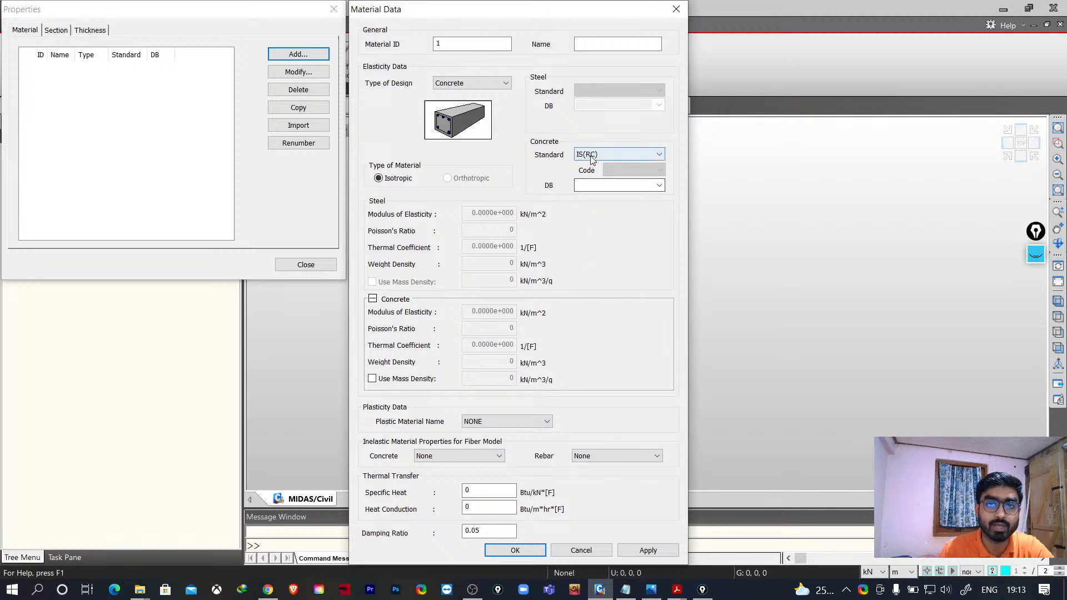
left_click(660, 190)
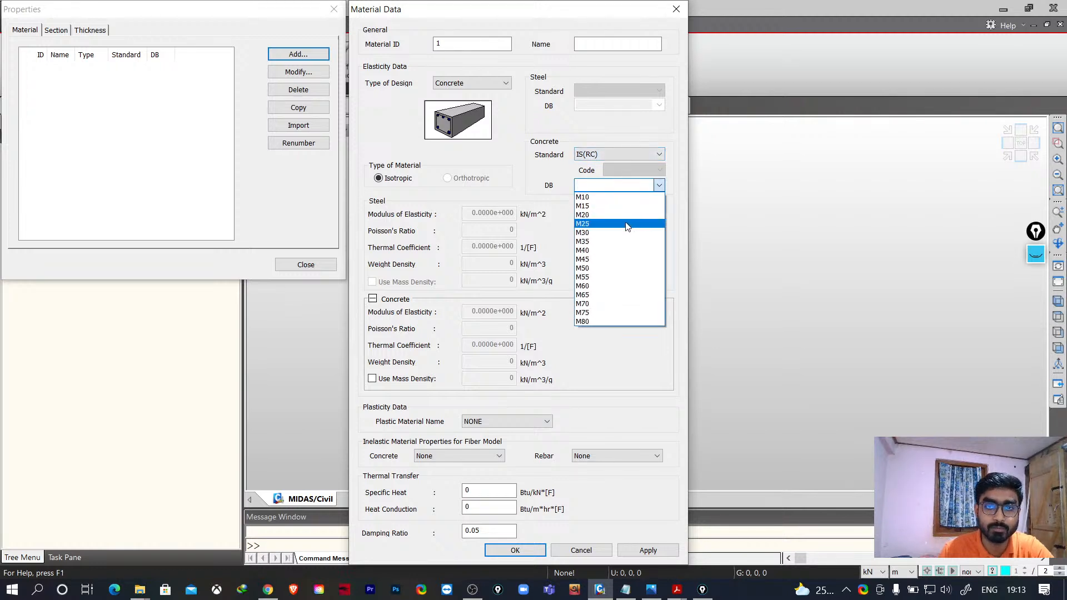
left_click(626, 224)
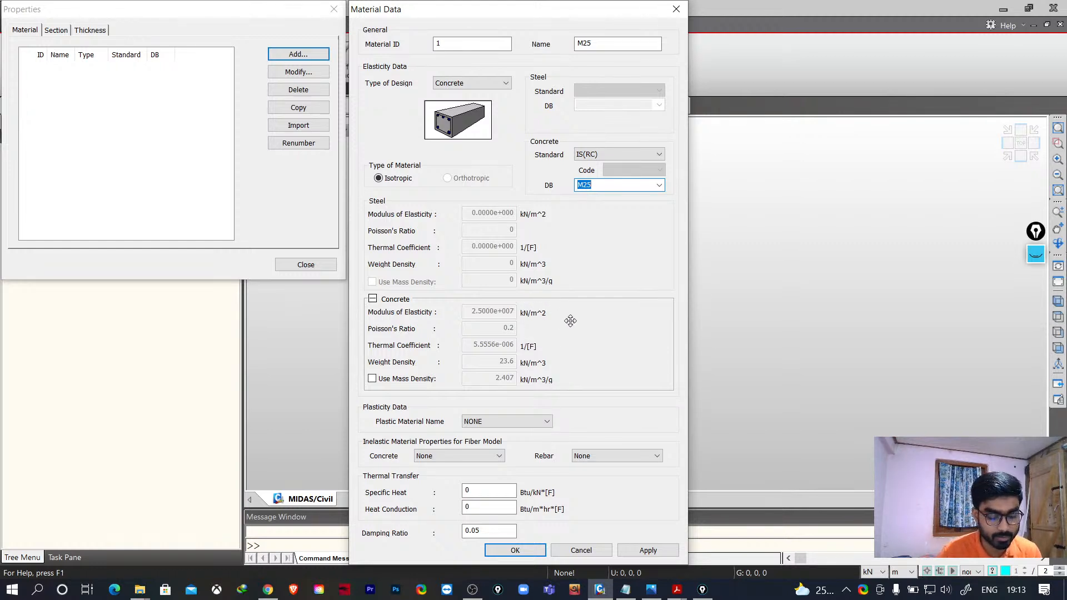
- Switch the concrete standard to None, then back to IS(RC), and reselect the M25 grade
left_click(621, 155)
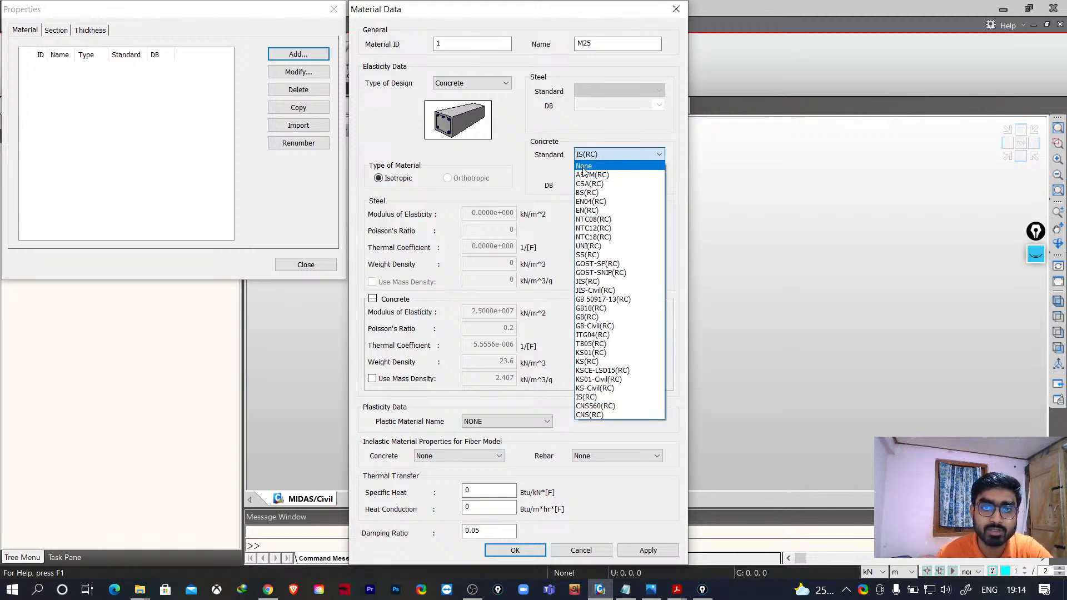
left_click(583, 166)
left_click(482, 312)
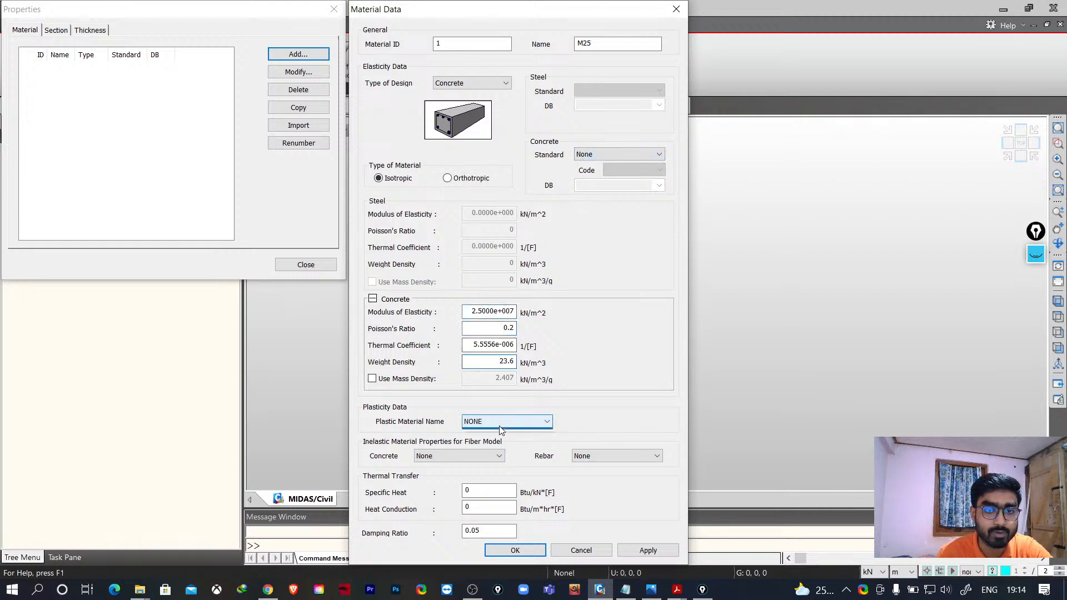
left_click(625, 156)
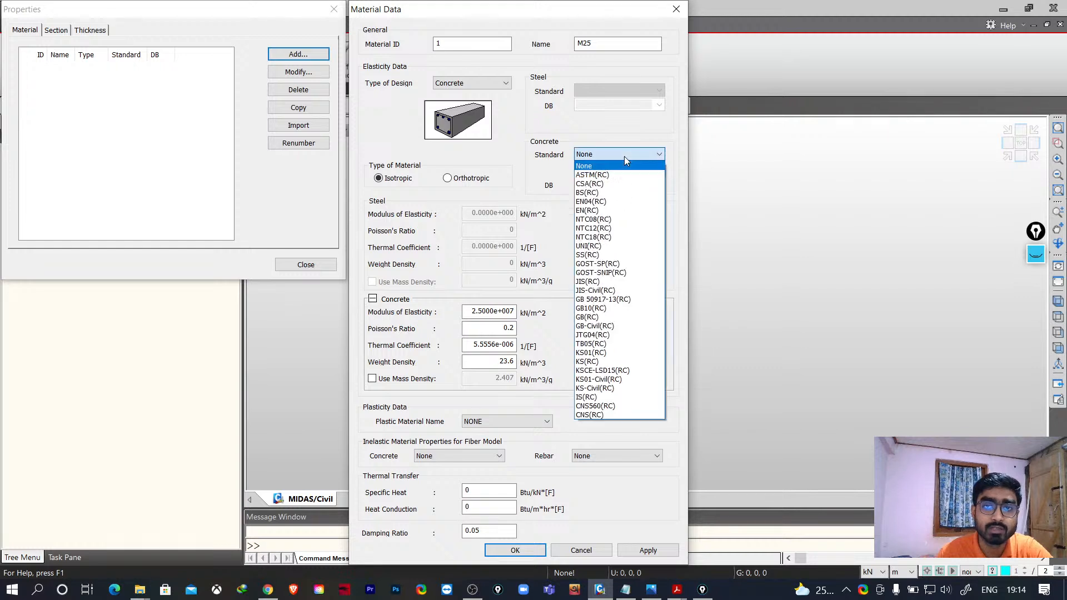
left_click(595, 155)
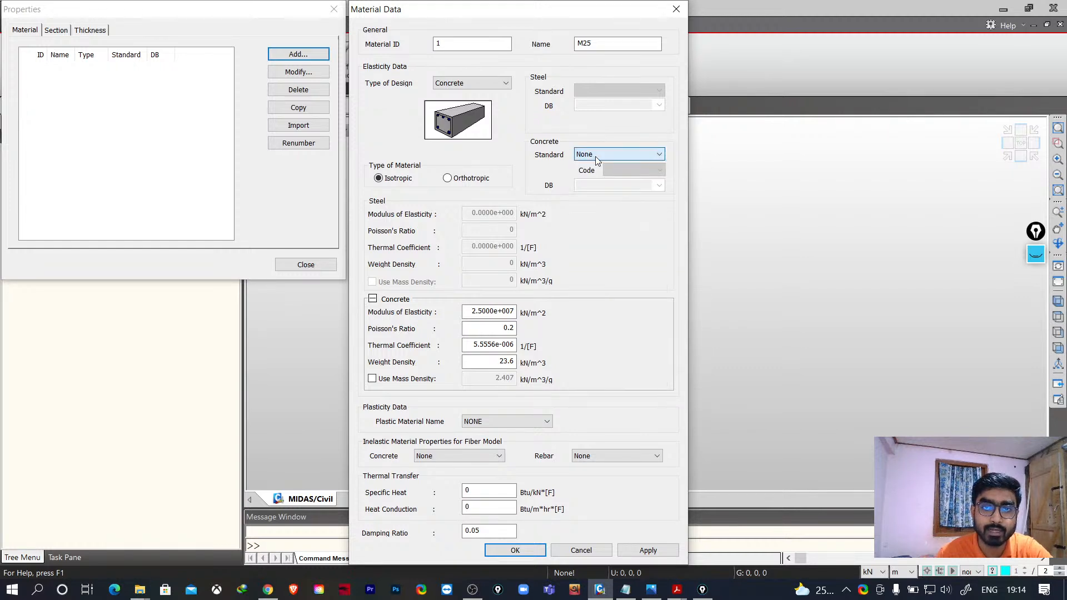
left_click(595, 156)
left_click(589, 397)
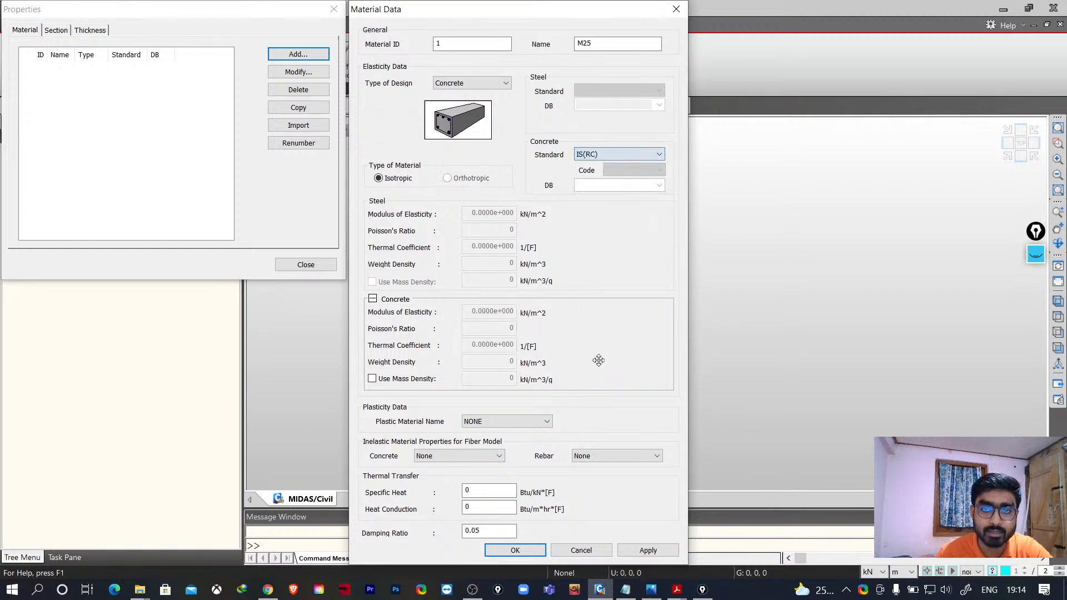
left_click(659, 185)
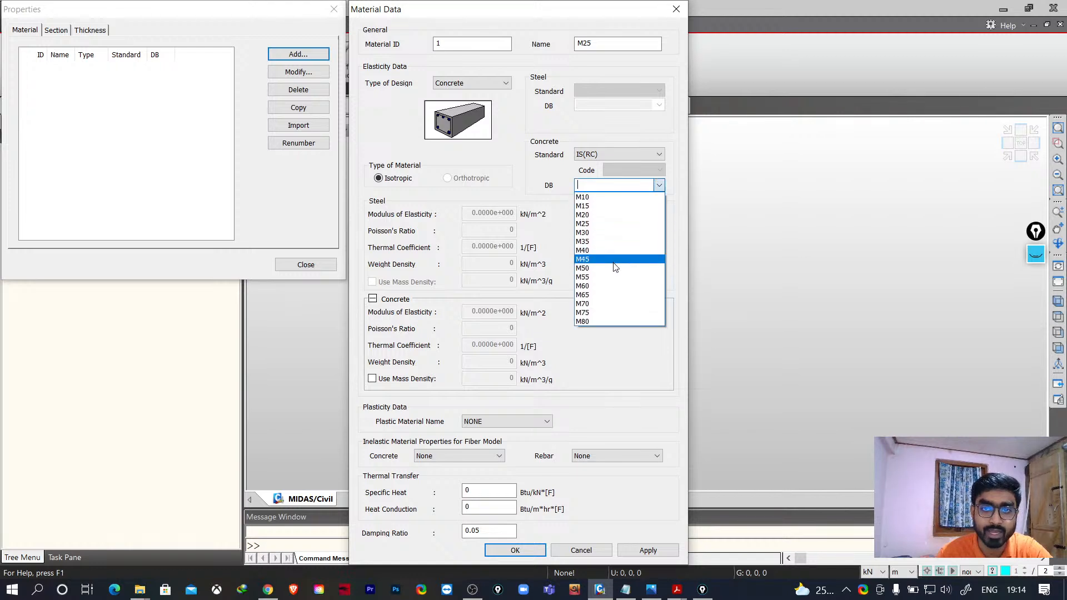
left_click(596, 224)
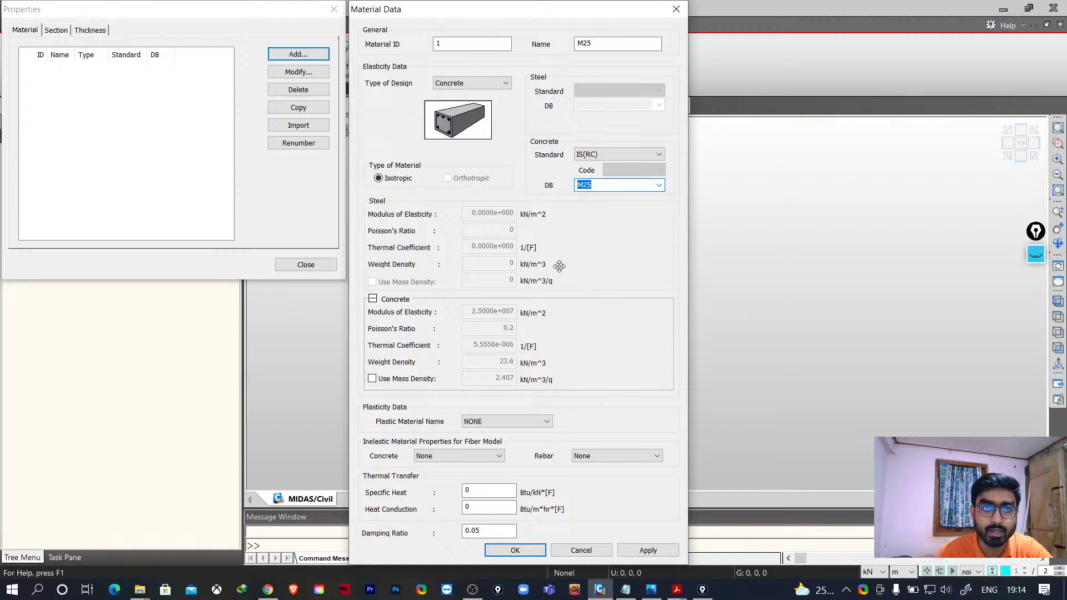
- Confirm the M25 material and close the Properties dialog
double_click(436, 42)
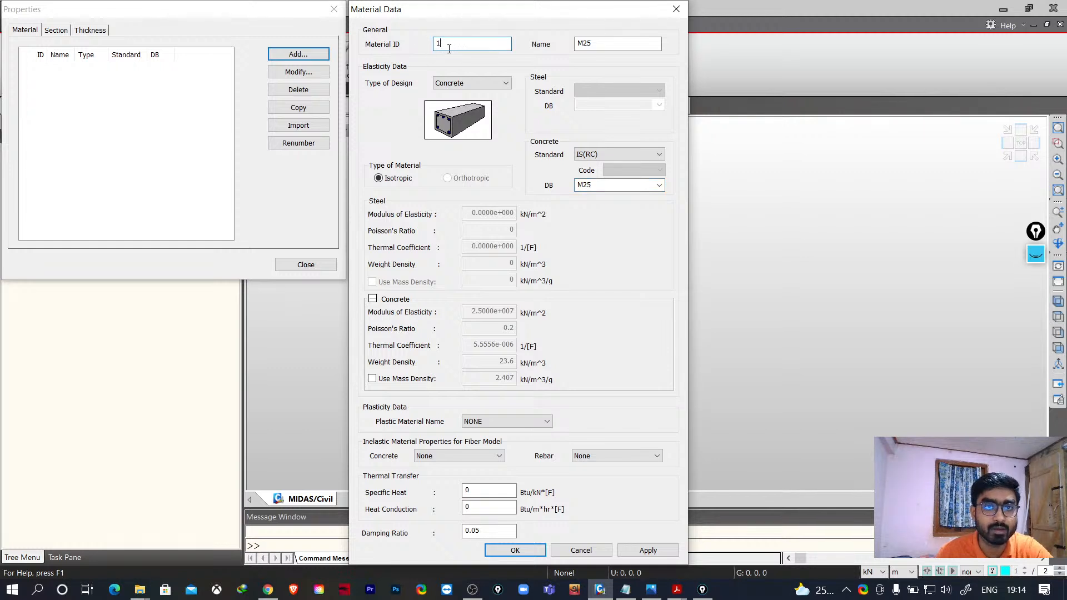
left_click(515, 550)
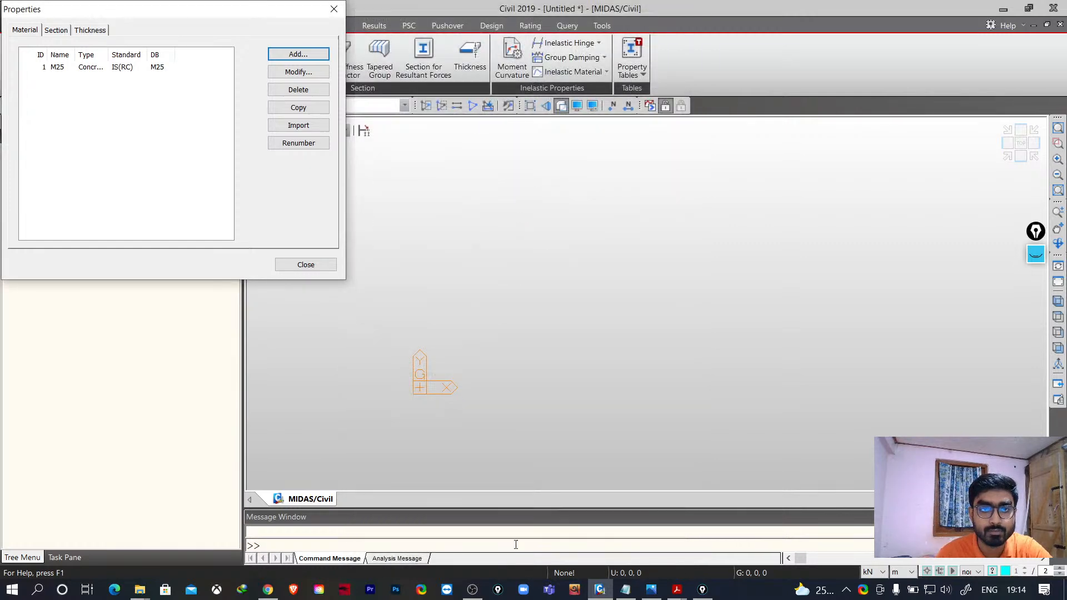
left_click(307, 265)
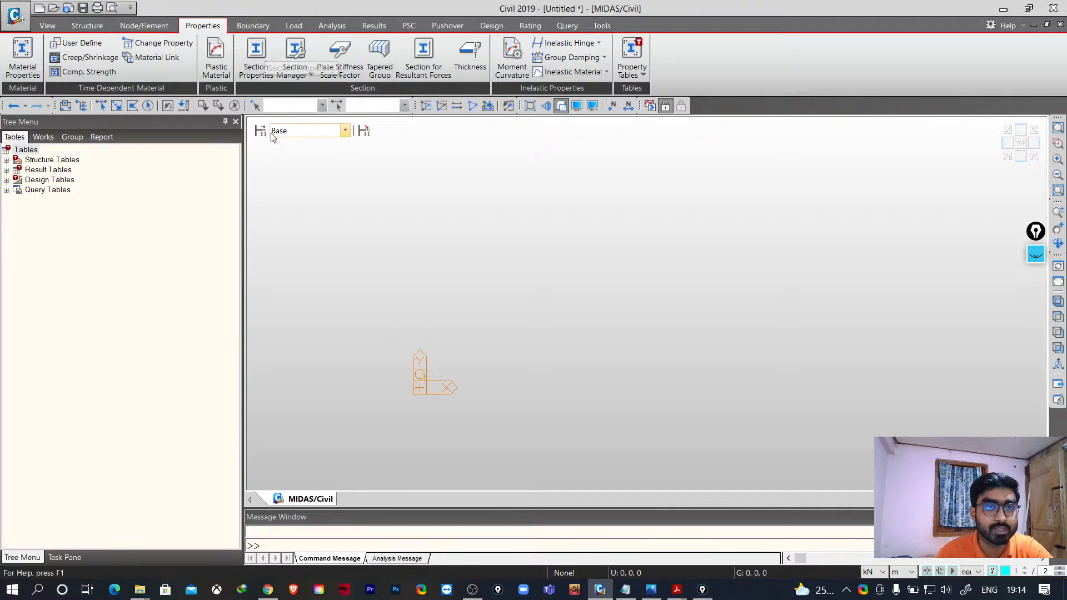
- Open Section Properties and start adding a new section
left_click(257, 53)
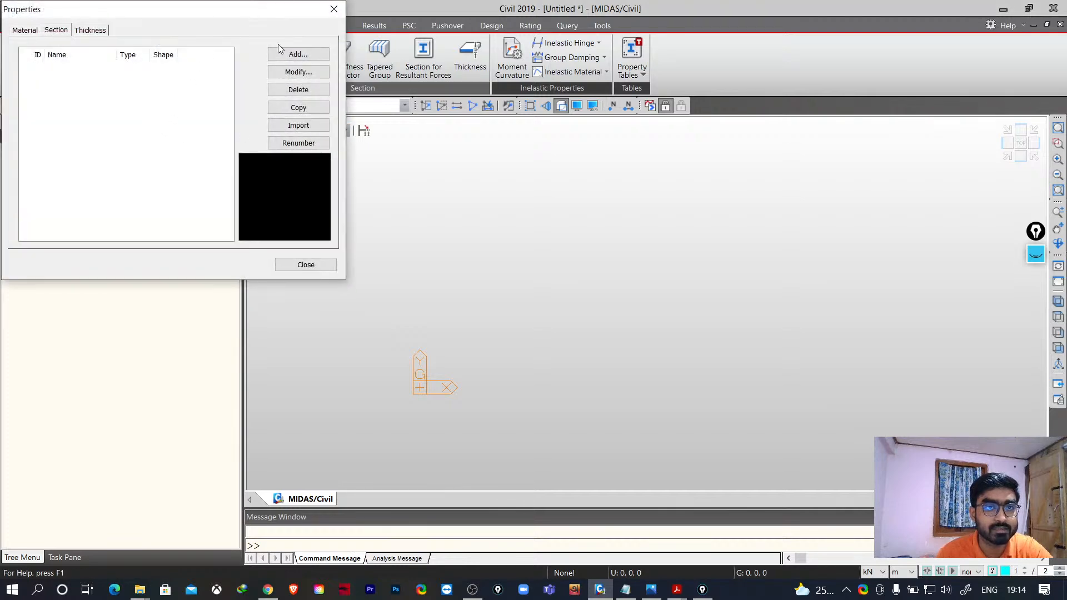
left_click(299, 54)
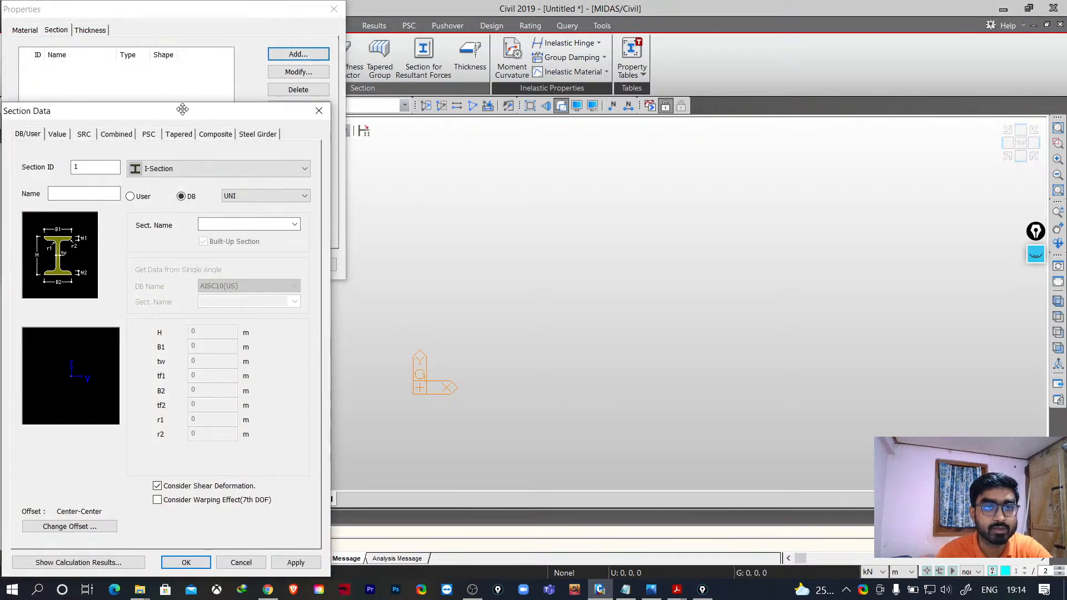
left_click_drag(182, 109, 444, 37)
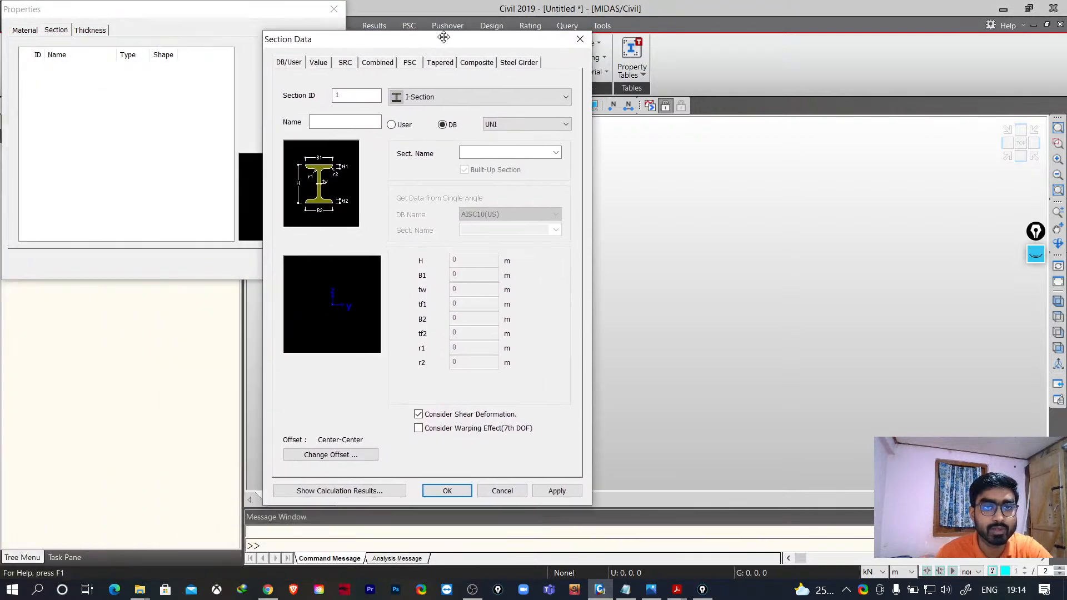
- Browse the Section Data categories: Value, SRC, Combined, PSC and Tapered
left_click(321, 64)
left_click(346, 64)
left_click(390, 63)
left_click(410, 63)
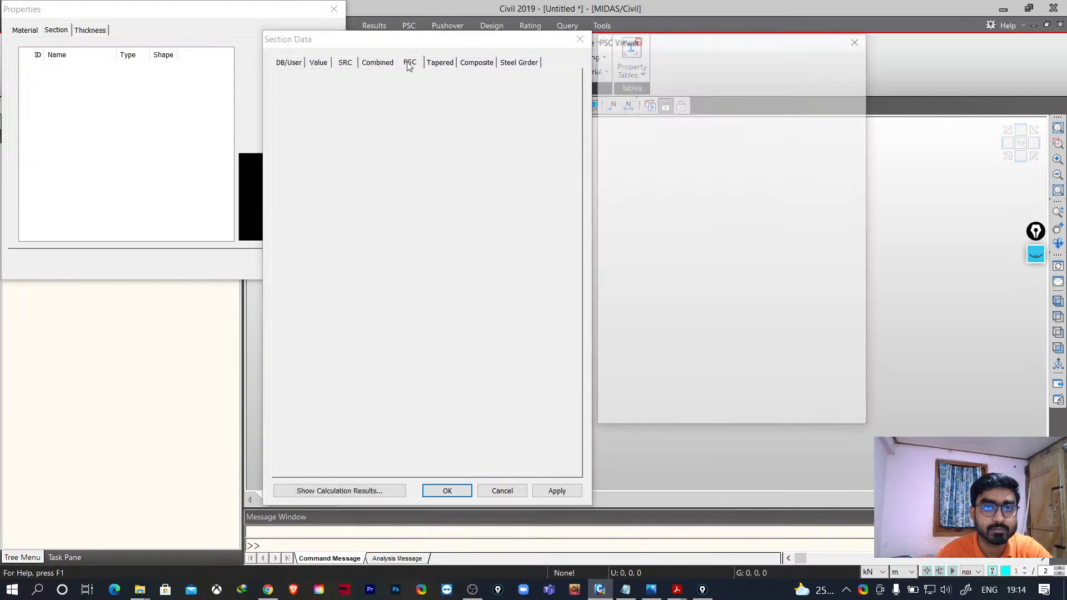
left_click(441, 63)
left_click(410, 64)
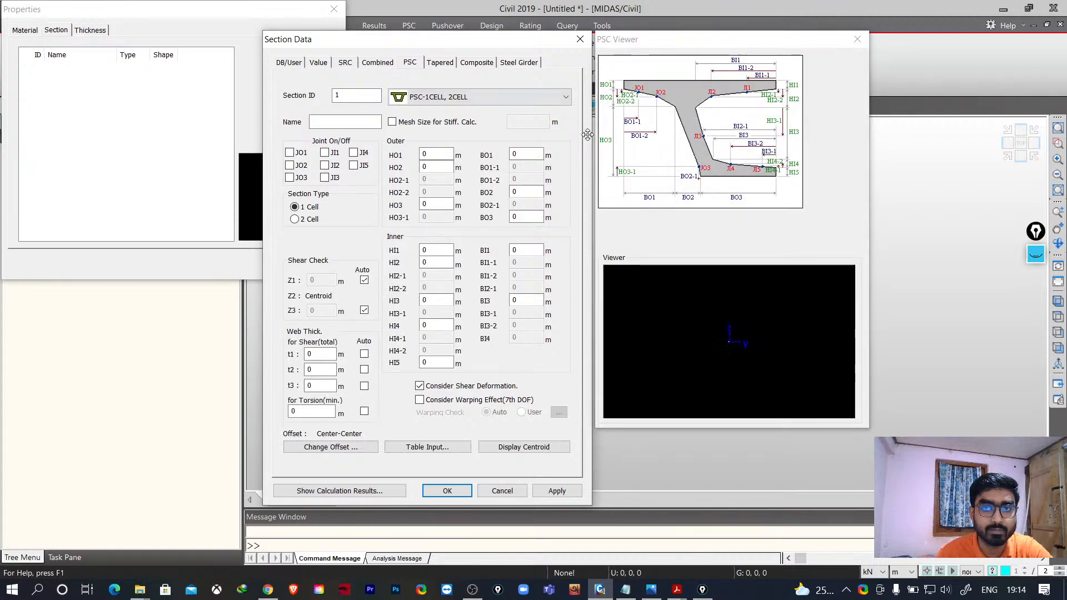
- Look through the PSC section shapes such as 3CELL, PSC-I, PSC-TEE and PSC-CMPWEB
left_click(460, 98)
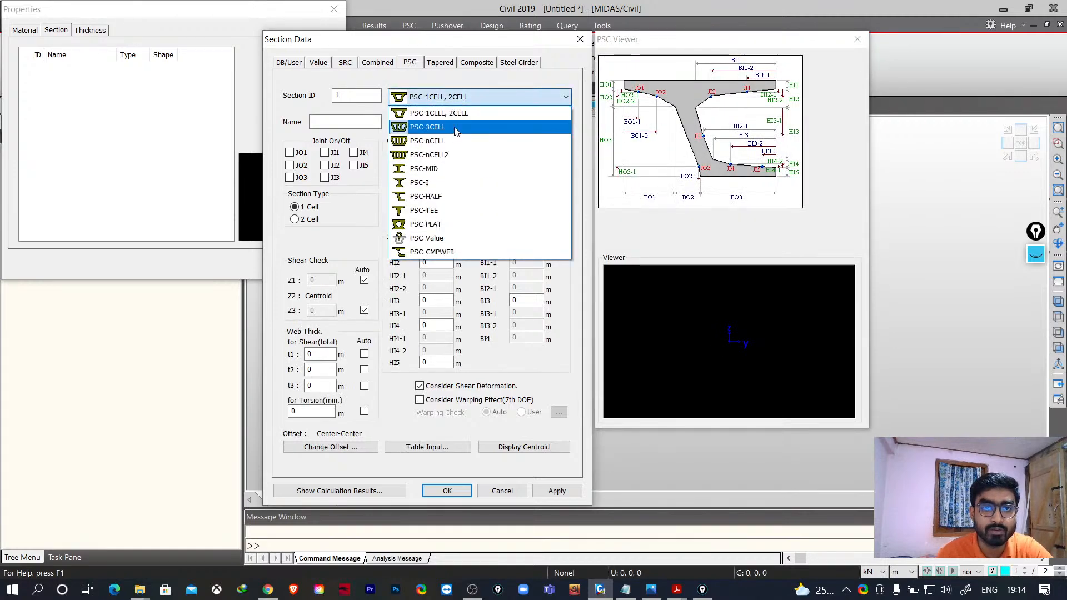
left_click(448, 128)
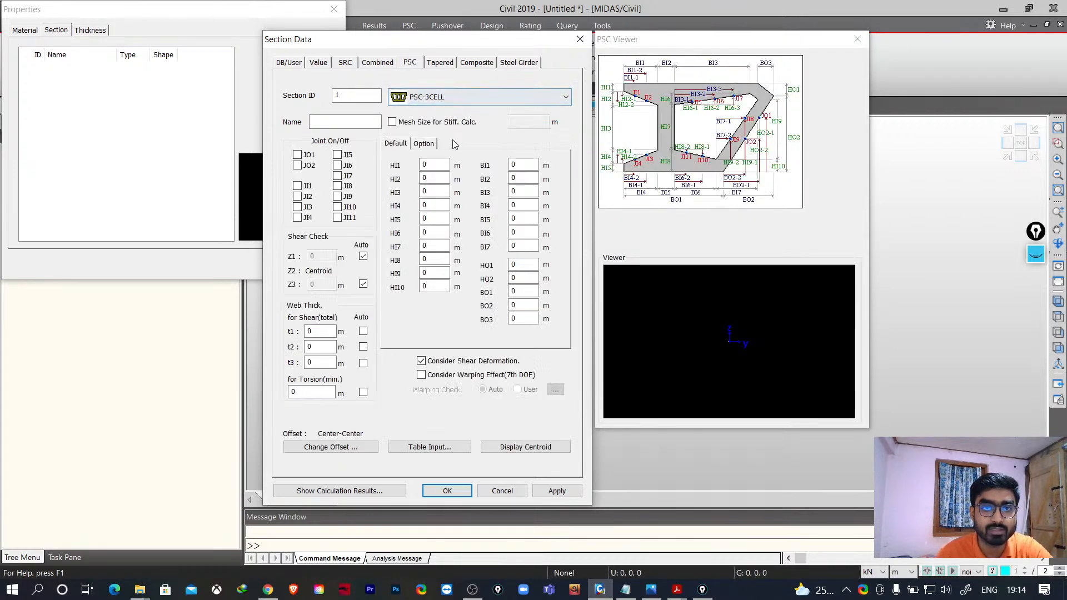
left_click(455, 98)
left_click(437, 179)
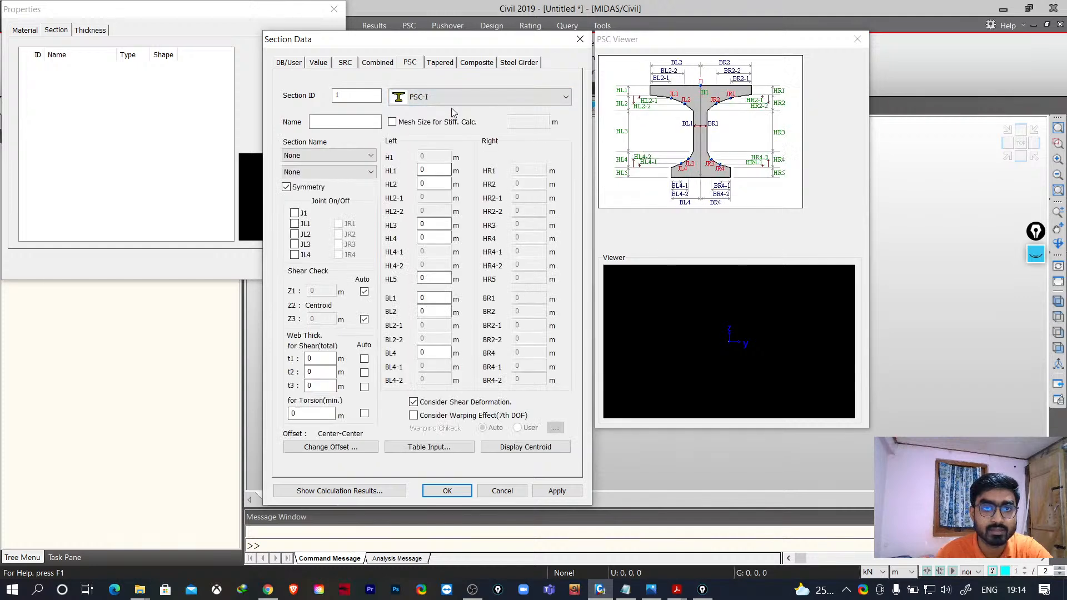
left_click(455, 98)
left_click(444, 203)
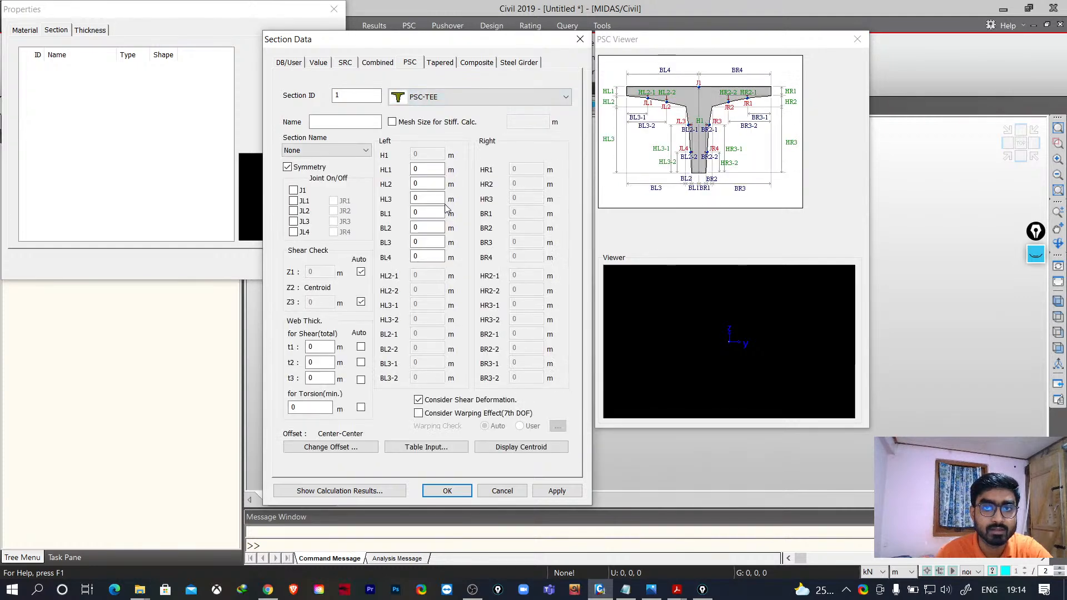
left_click(456, 99)
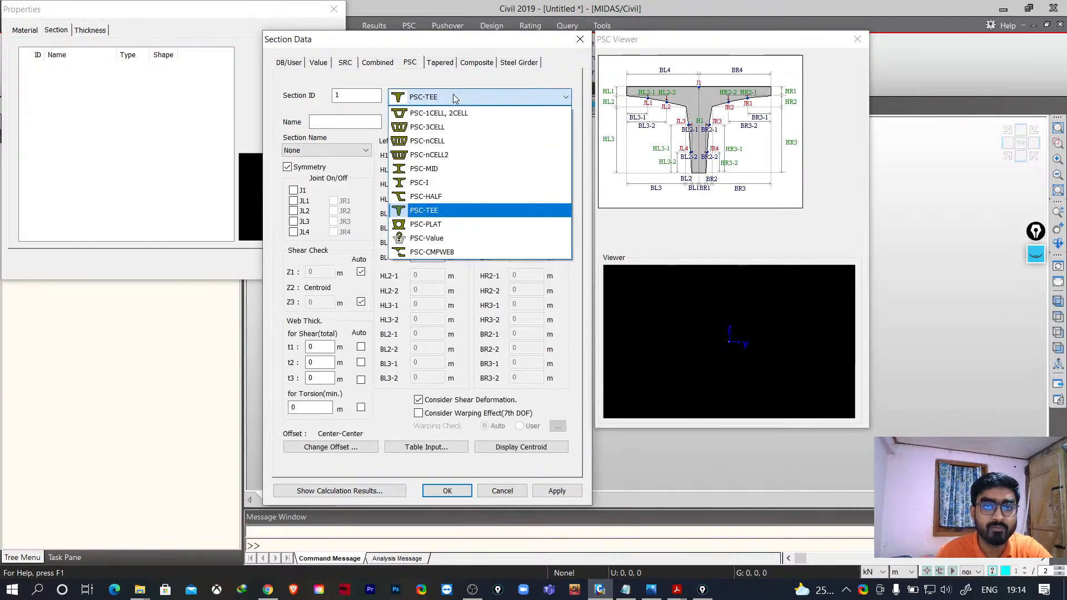
left_click(436, 255)
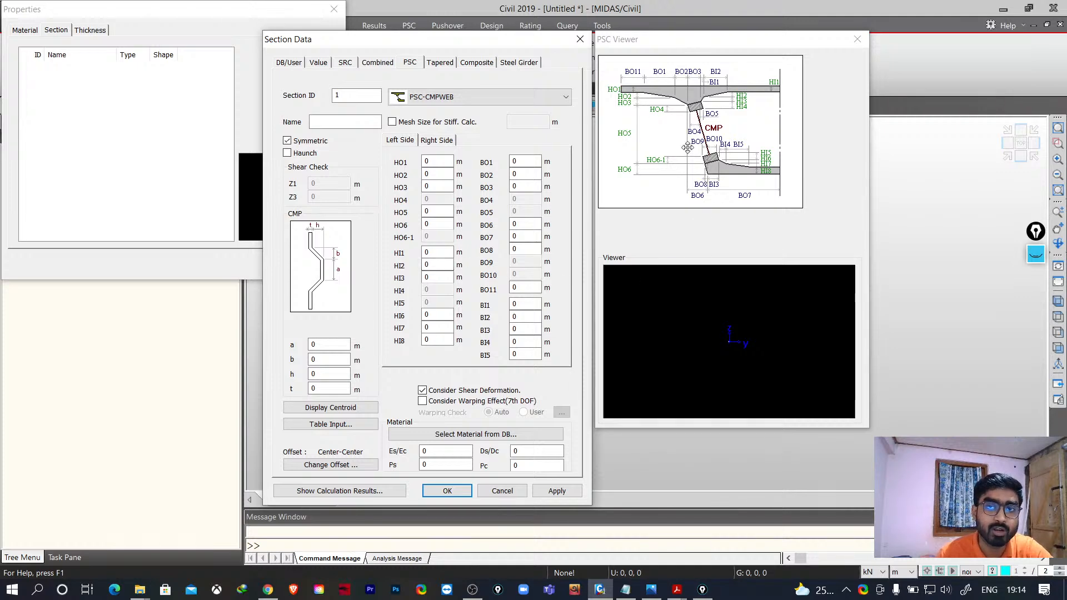
left_click(456, 99)
left_click(449, 211)
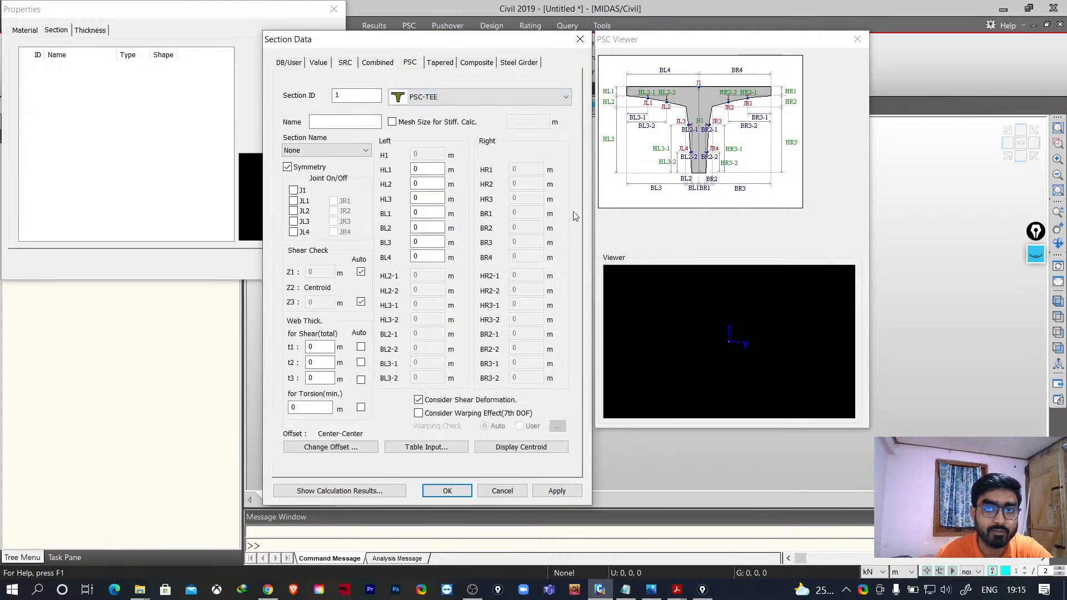
left_click(432, 105)
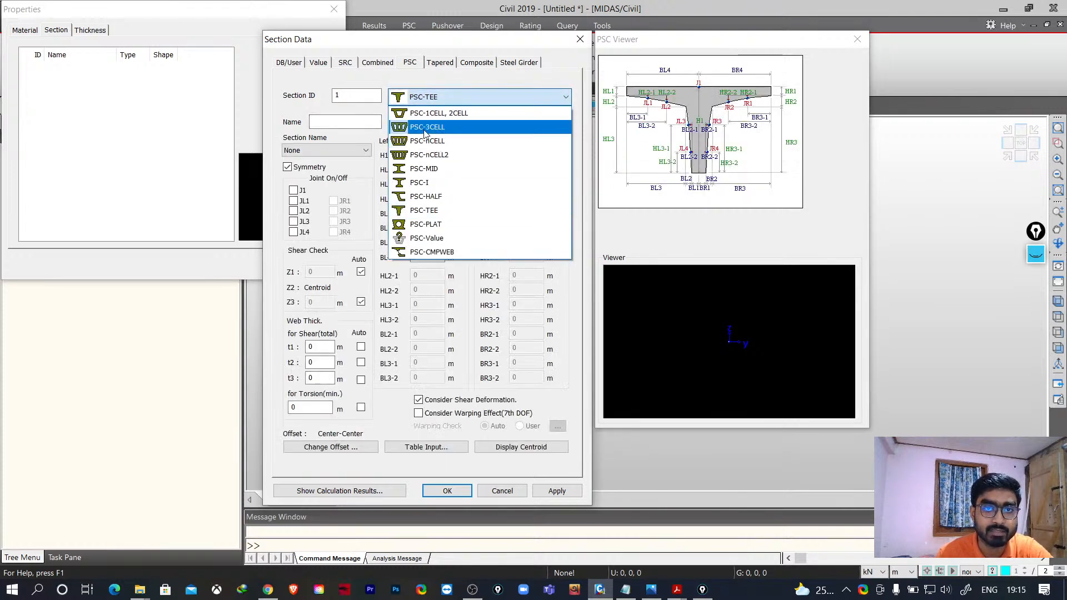
left_click(426, 128)
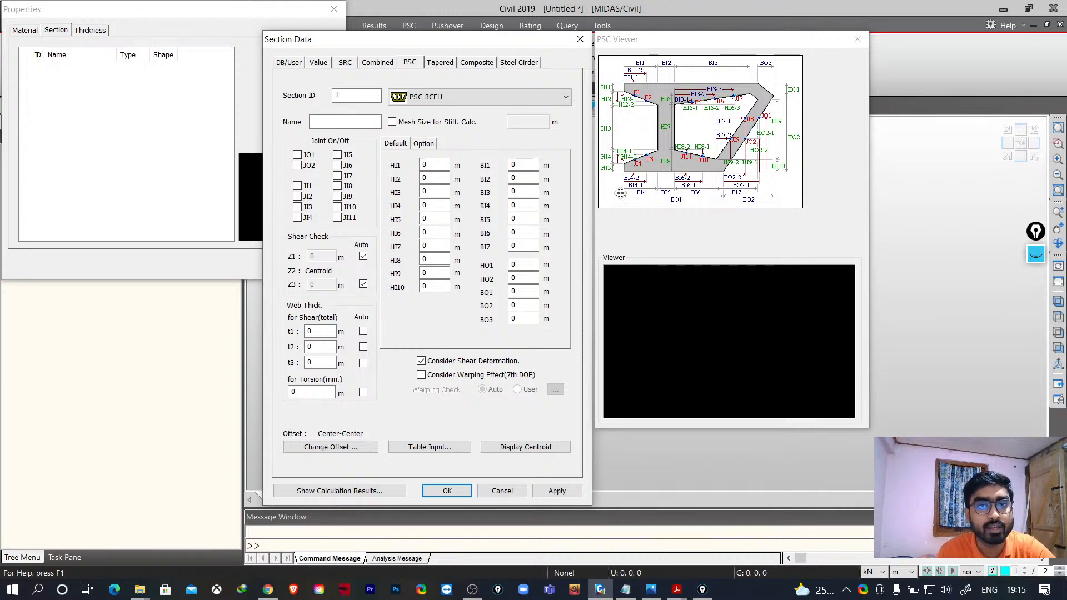
- Set the DB/User section shape to Solid Rectangle with user-defined dimensions
left_click(289, 63)
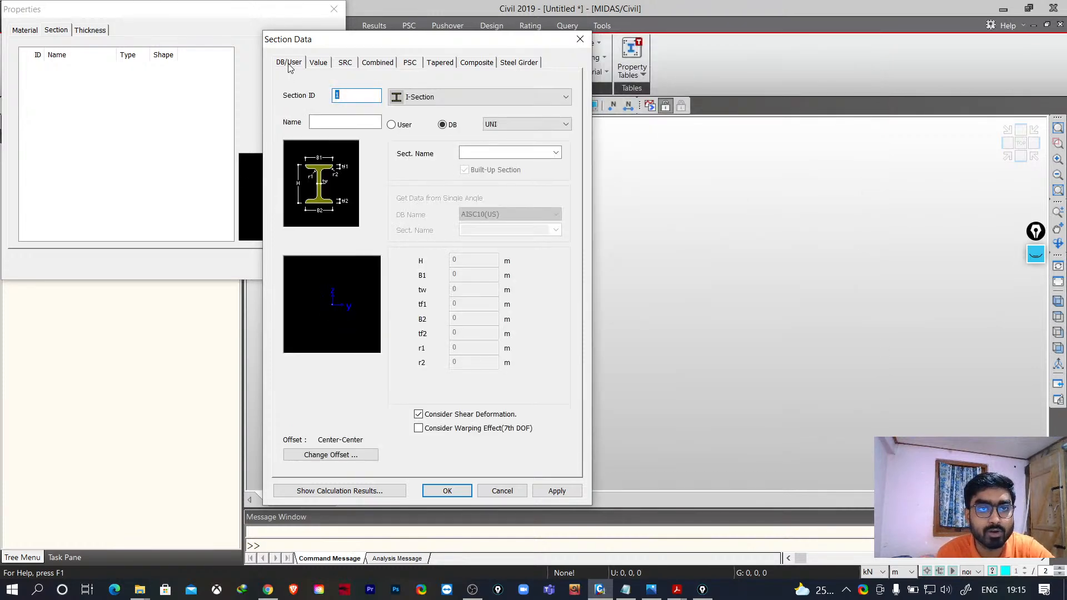
left_click(459, 98)
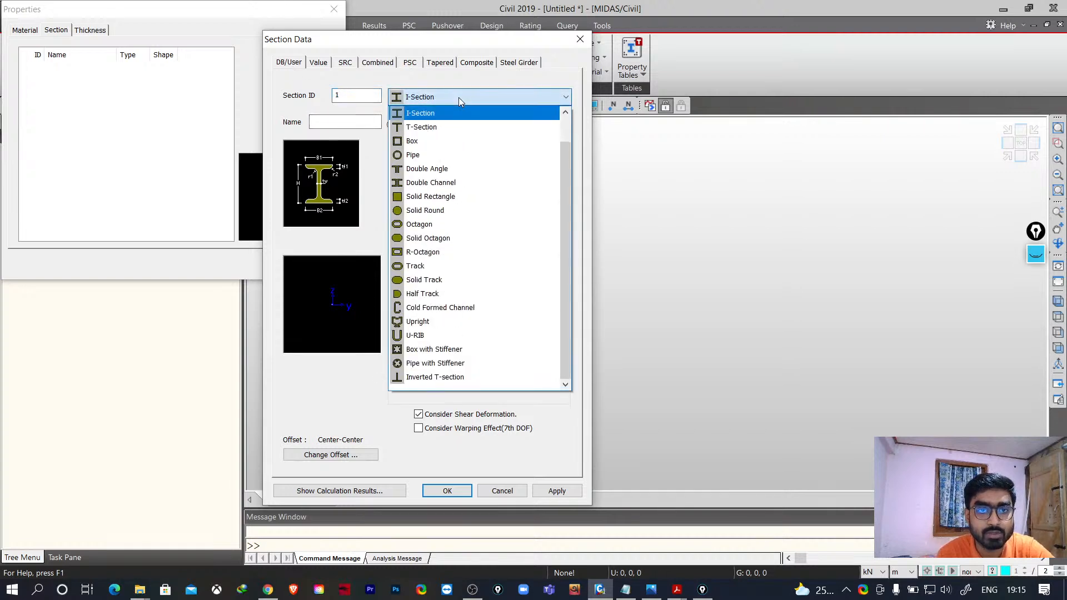
left_click(442, 198)
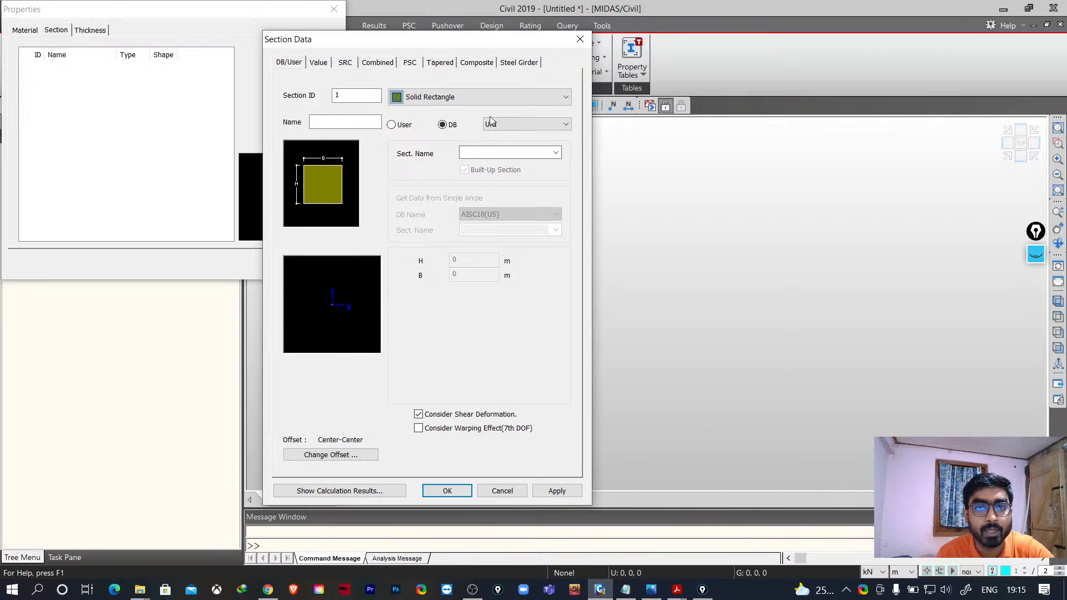
left_click(508, 124)
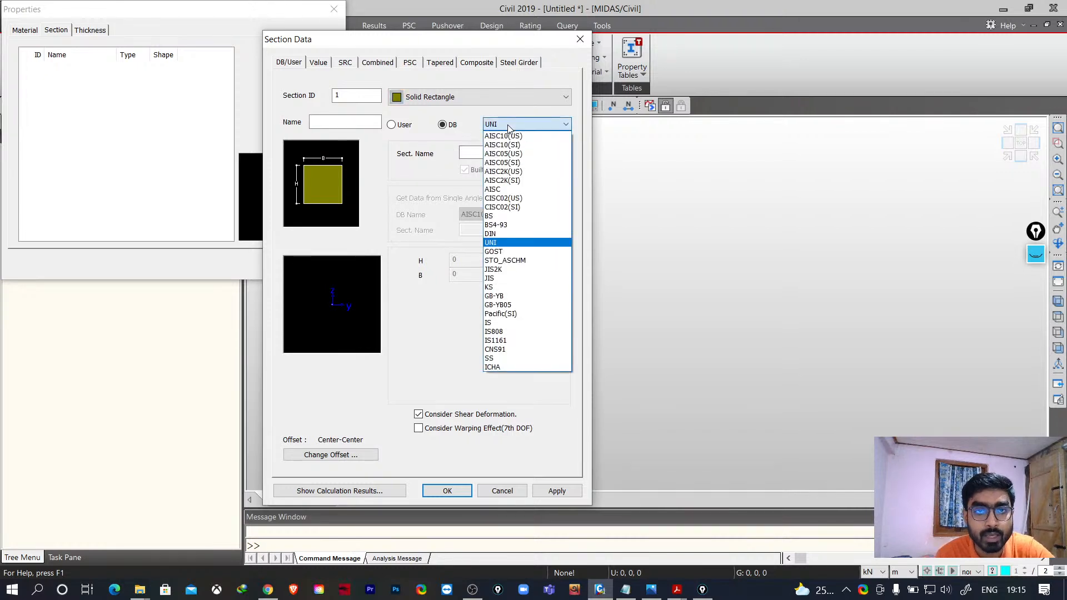
left_click(511, 324)
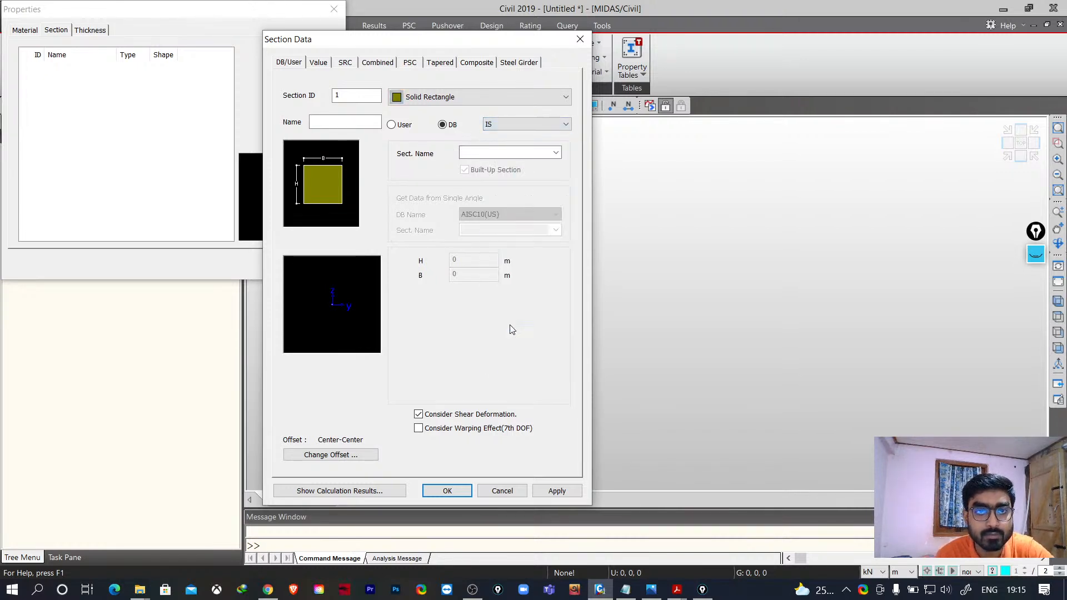
left_click(509, 125)
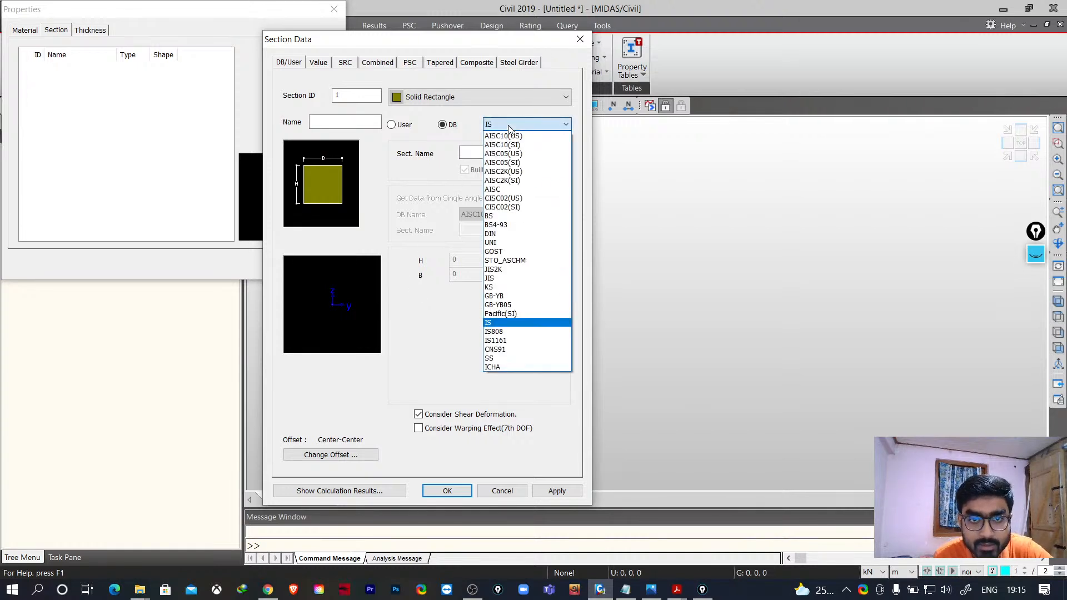
left_click(493, 324)
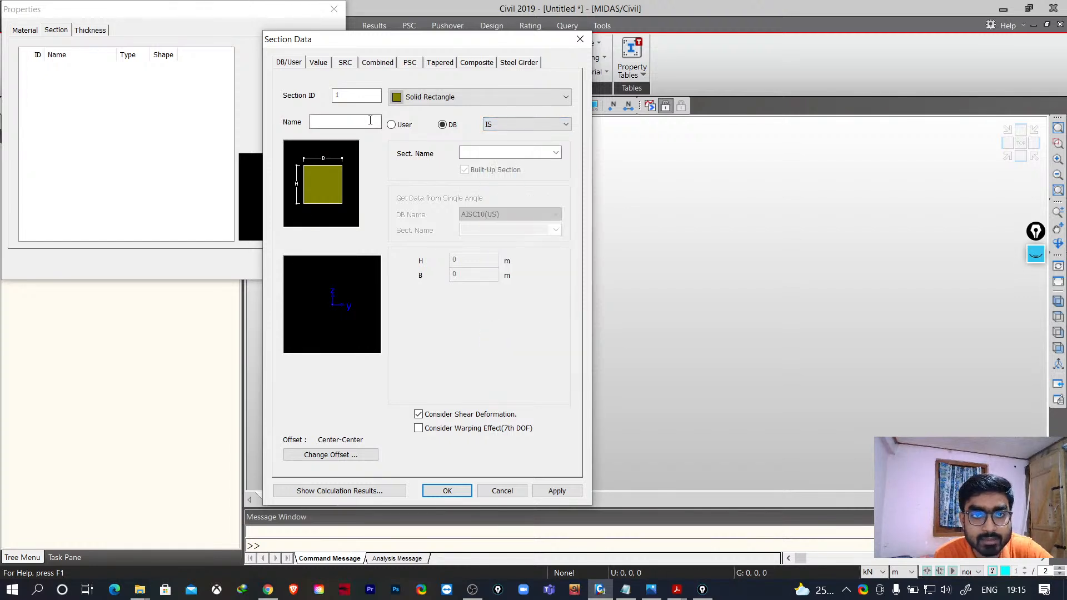
left_click(395, 128)
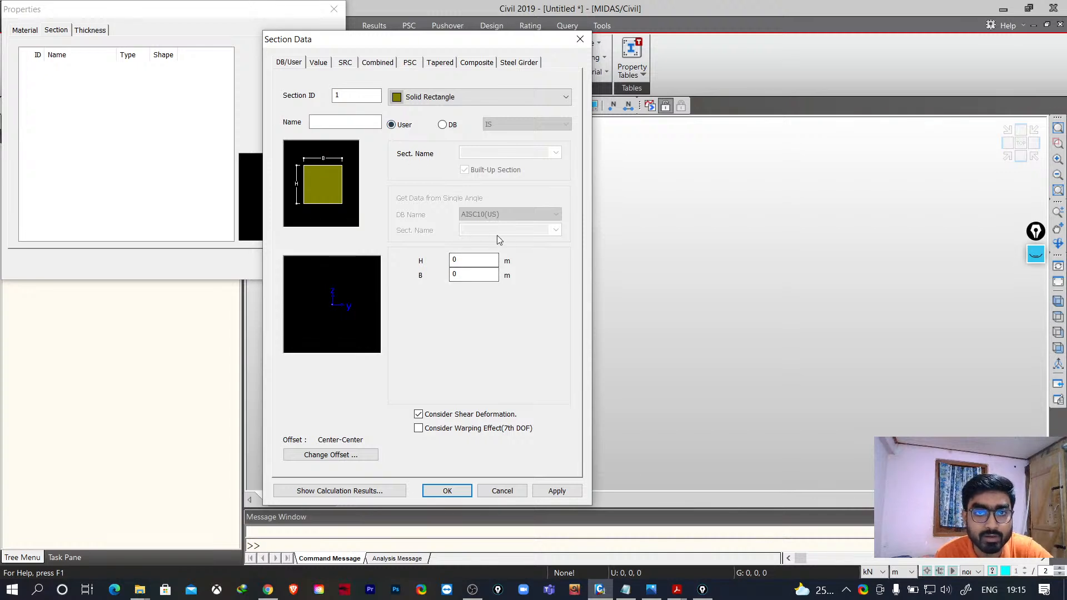
left_click(441, 99)
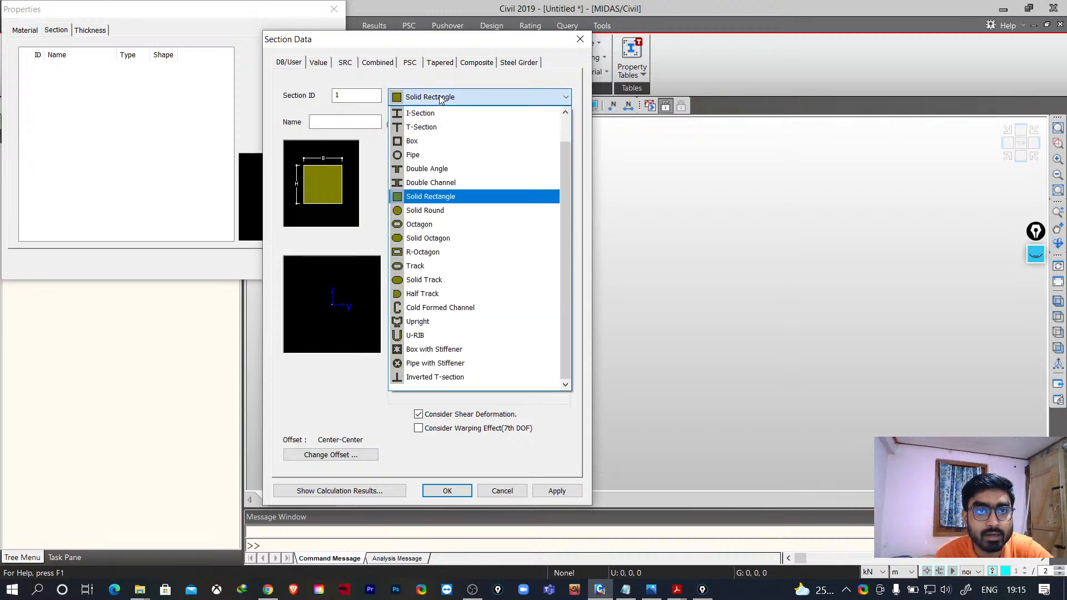
left_click(431, 196)
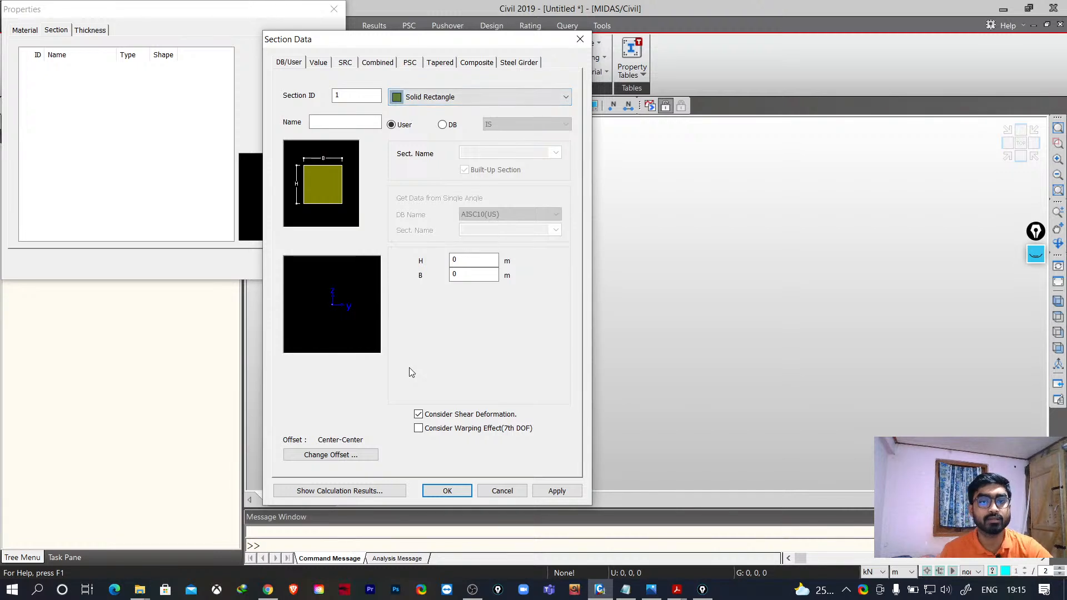
left_click(443, 125)
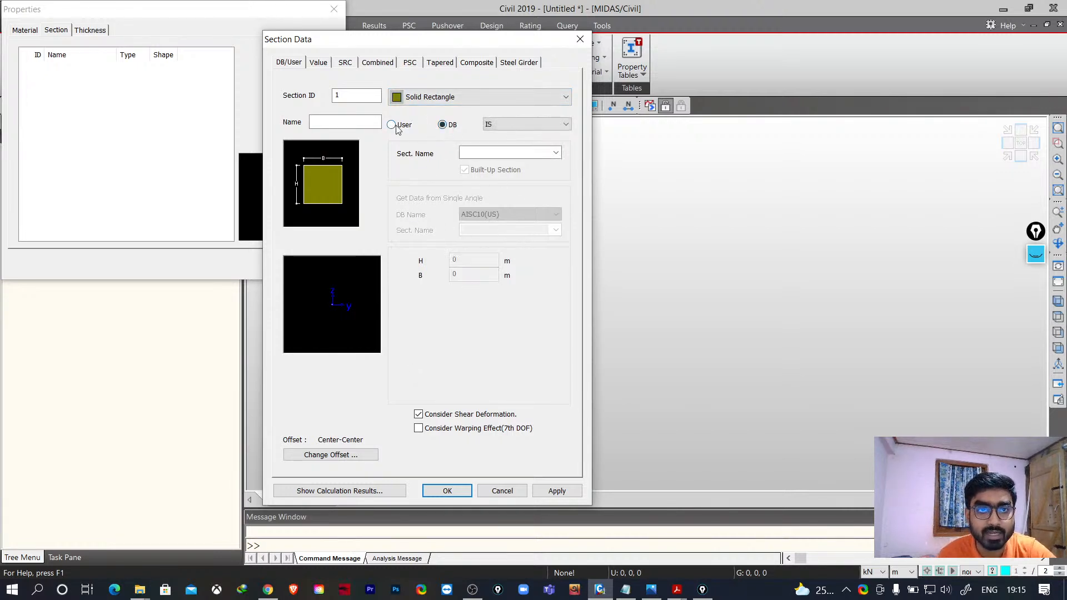
left_click(392, 124)
- Set the rectangle's height H to 0.45 m and width B to 0.3 m
key("Tab")
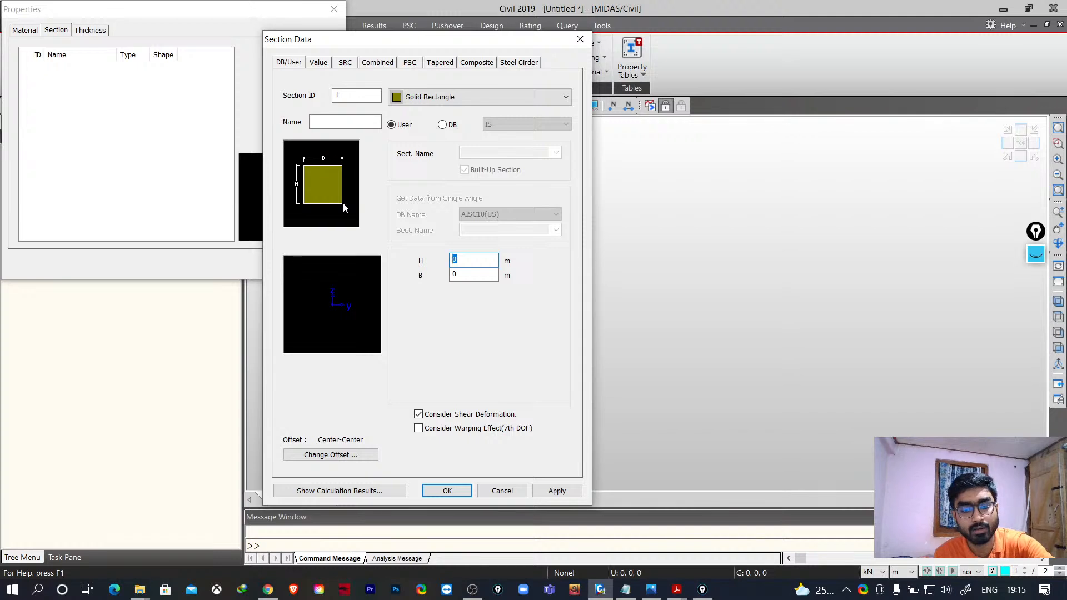
type("450")
left_click(474, 276)
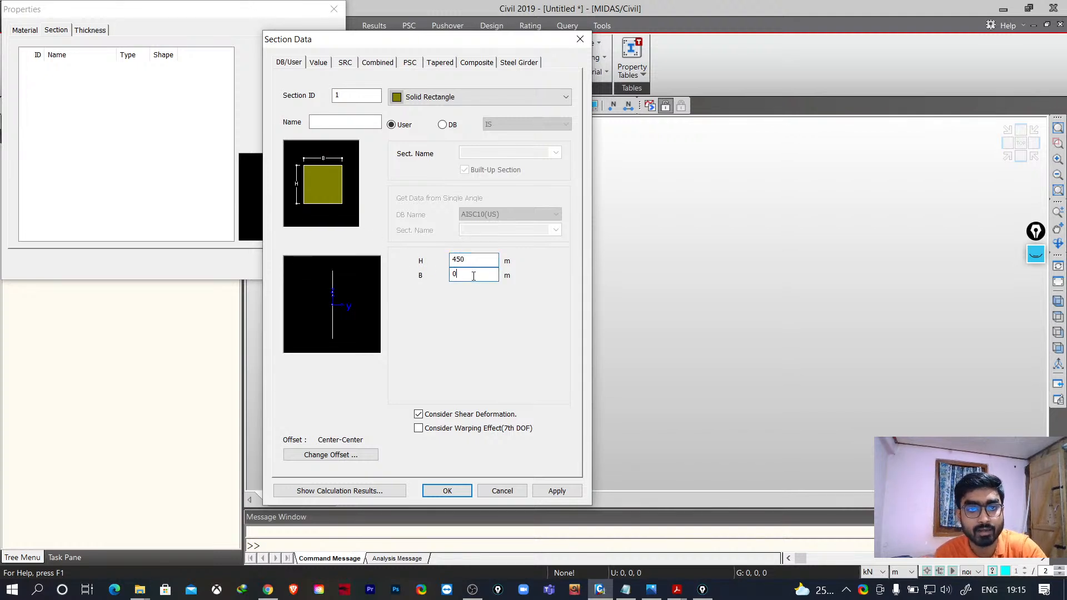
key("shift+Tab")
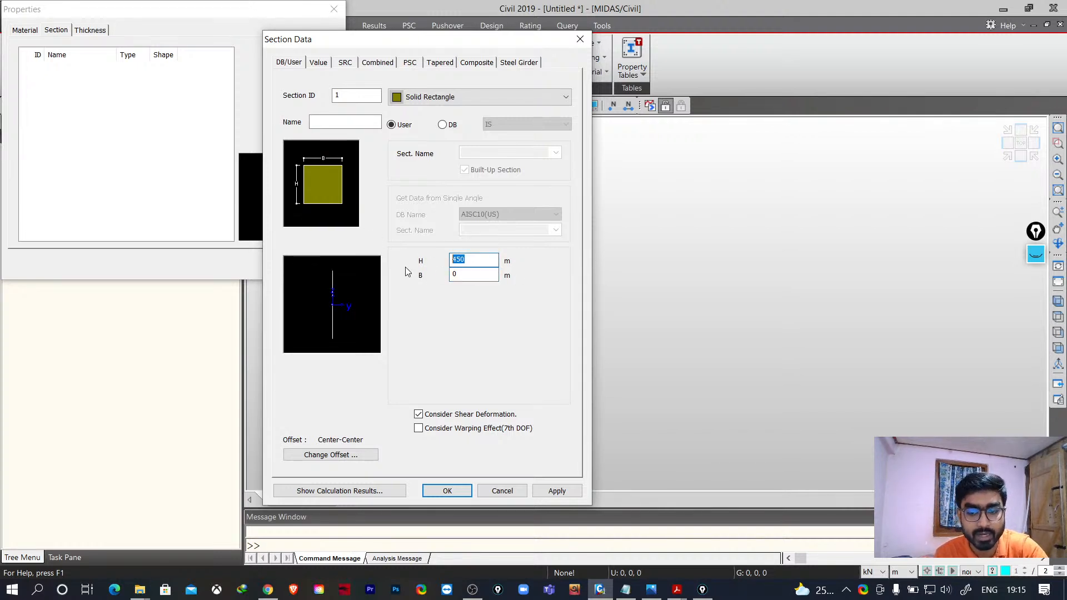
type("0.")
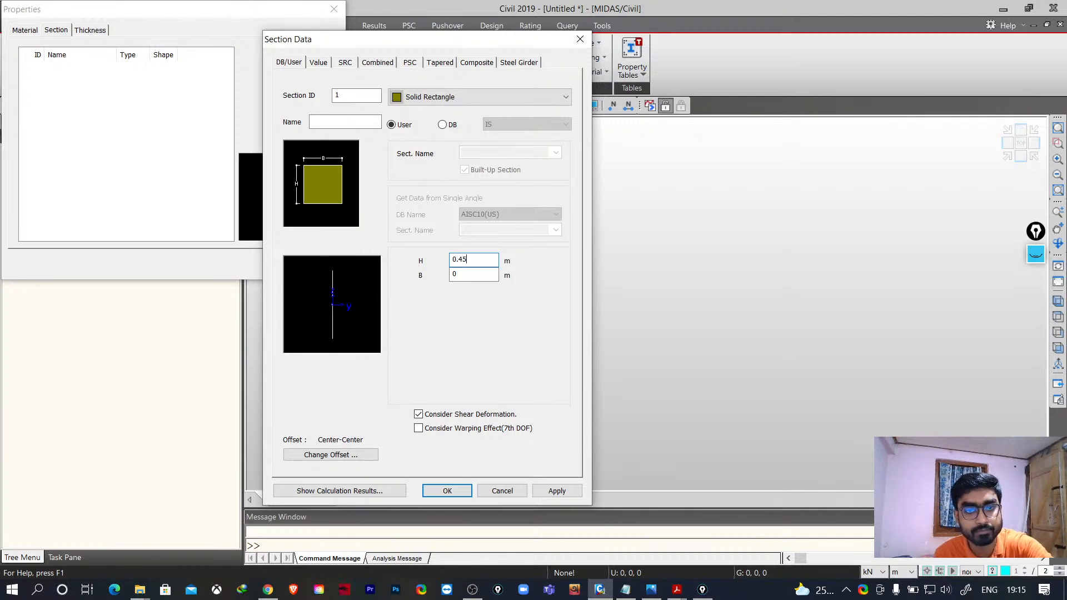
left_click(467, 276)
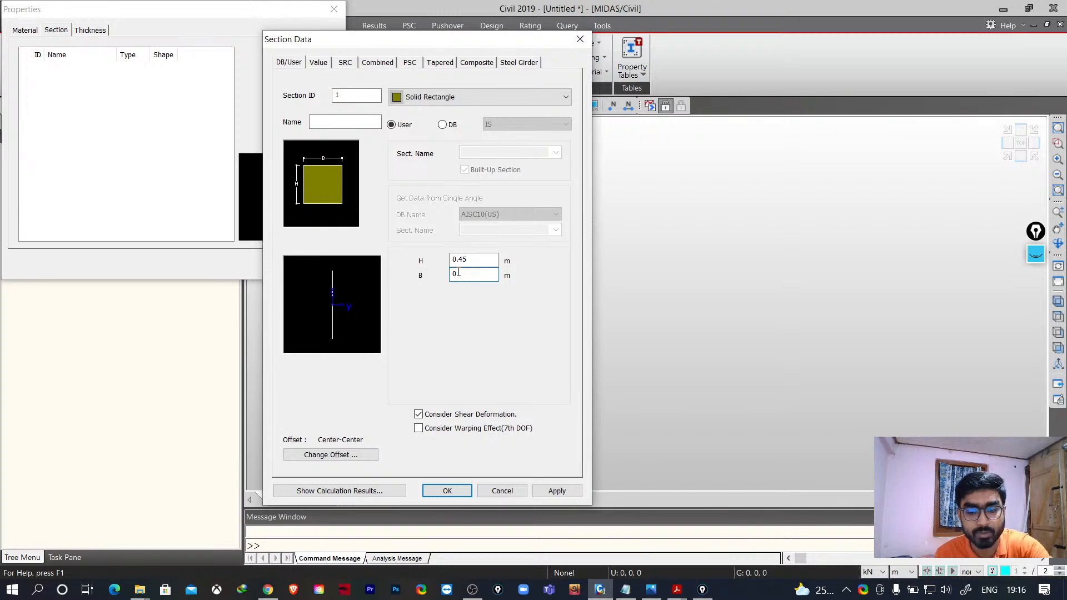
type(".3")
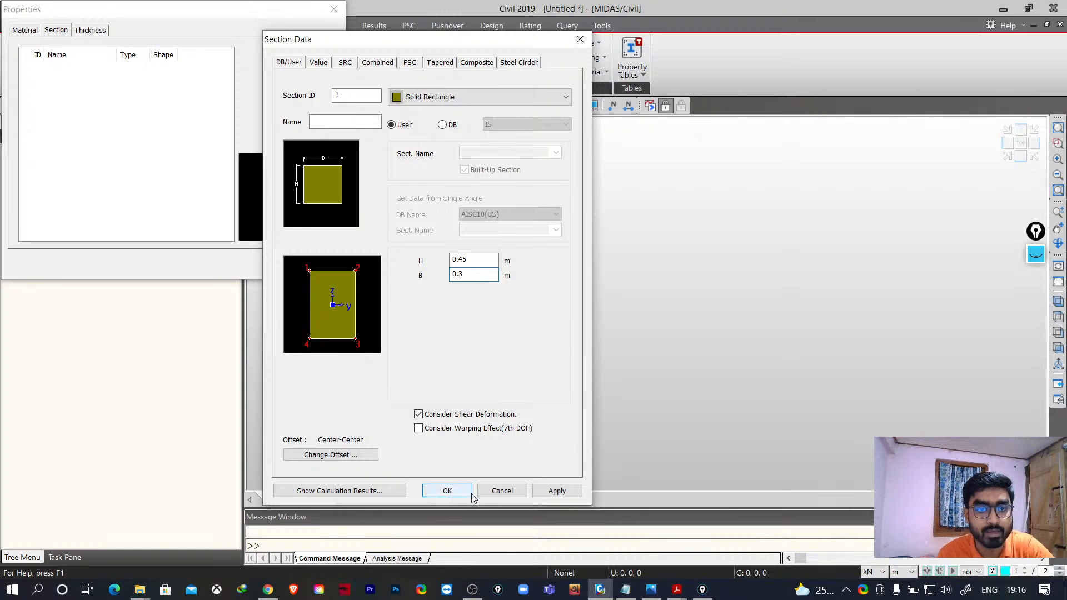
- Try to apply and confirm the rectangular section
left_click(554, 493)
left_click(468, 306)
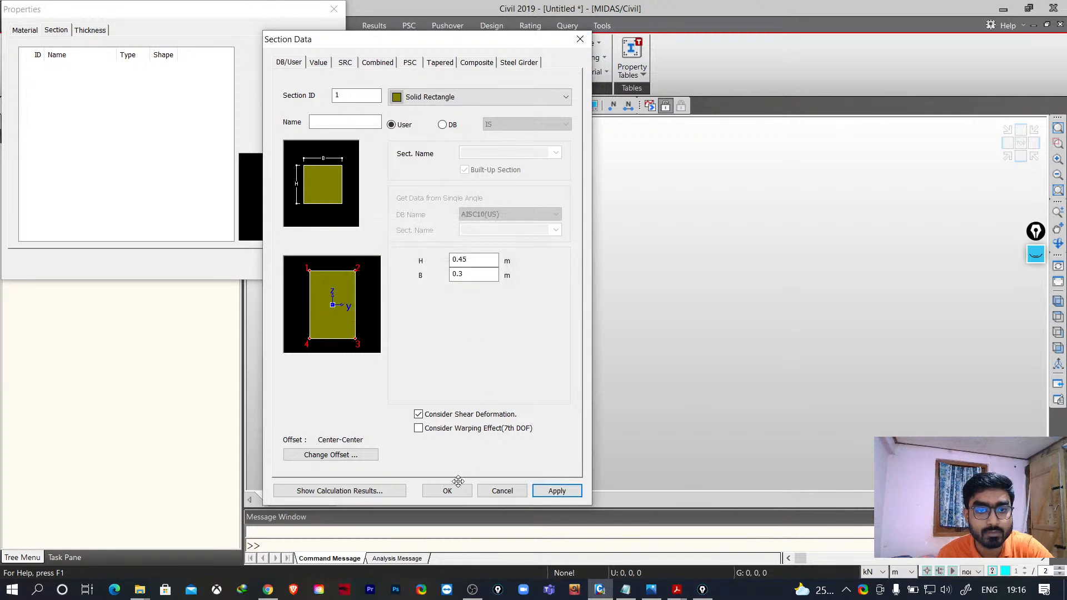
left_click(448, 492)
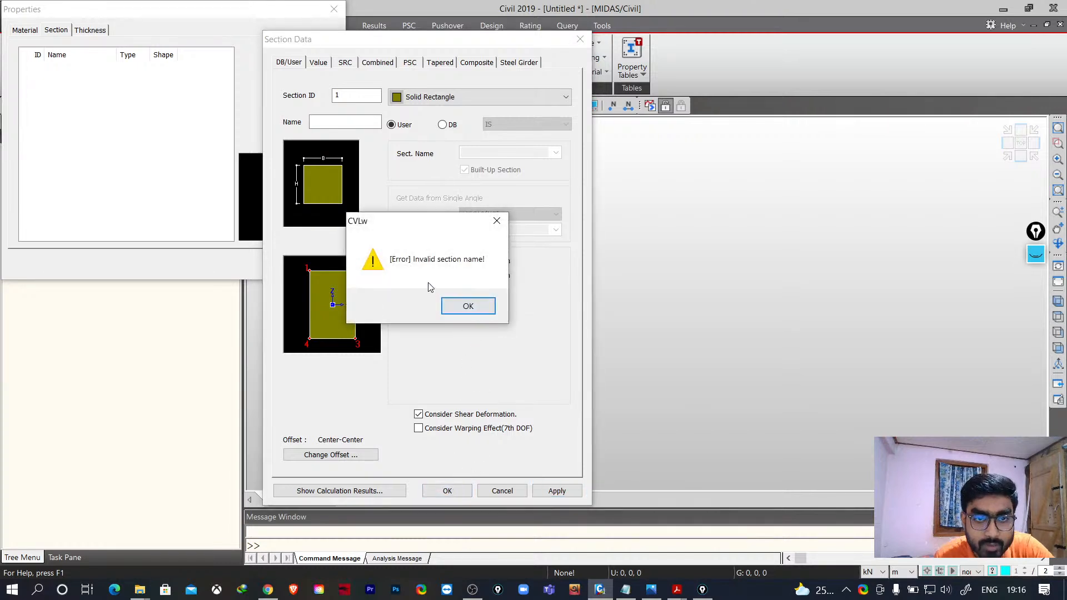
left_click(497, 220)
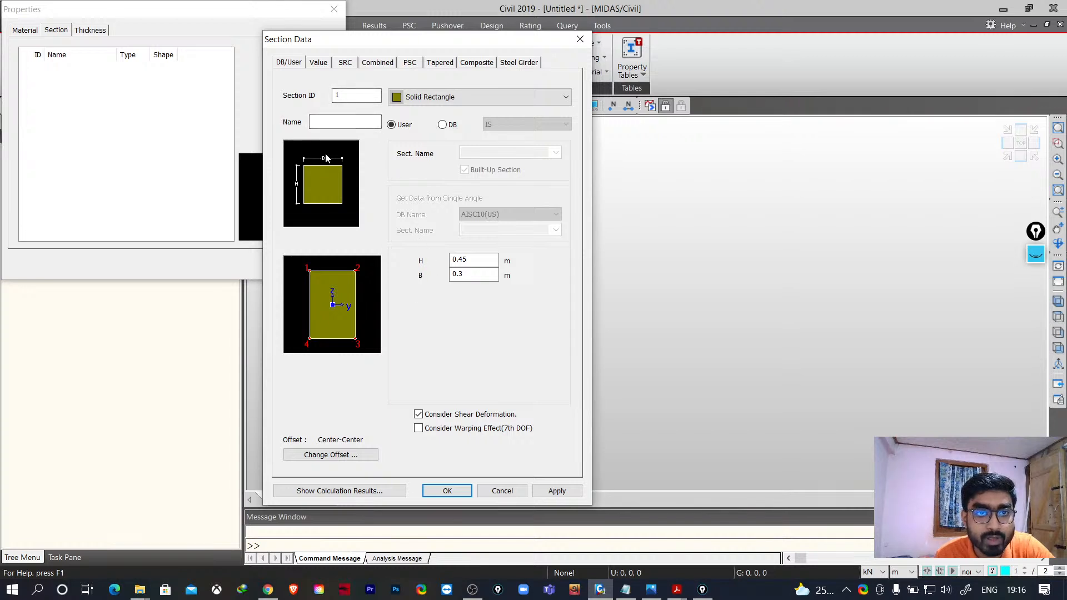
- Name the rectangular section S300x450, confirm it, and close the properties dialog
left_click(322, 123)
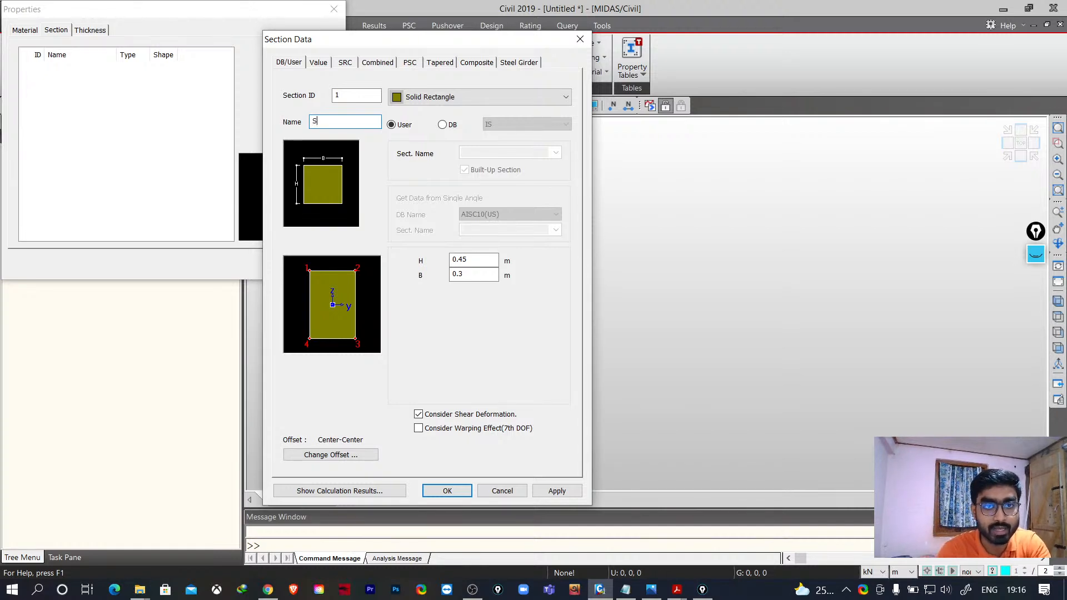
type("300x450")
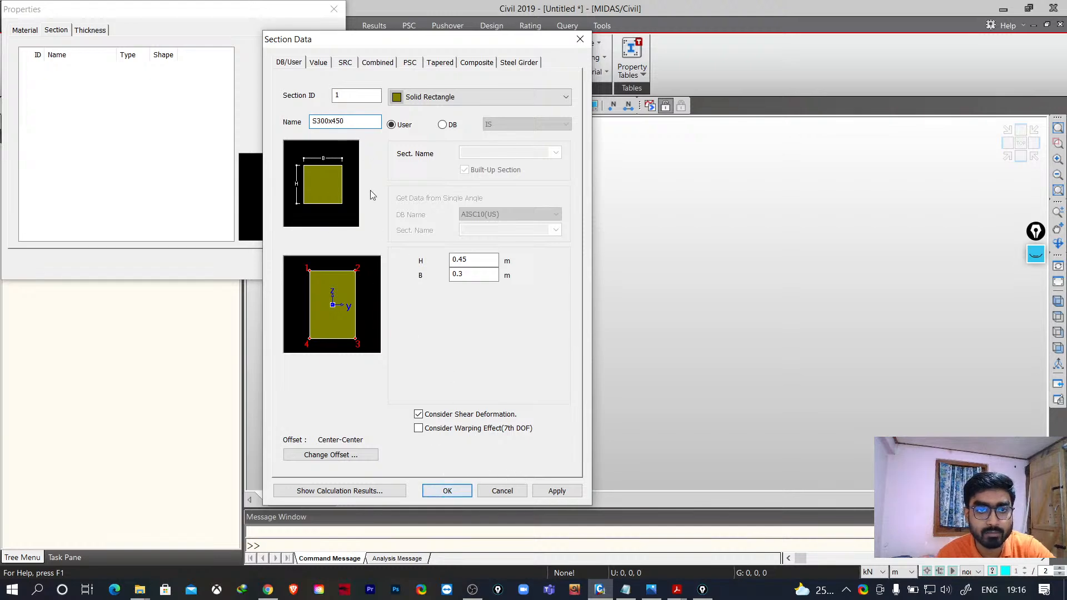
left_click(444, 491)
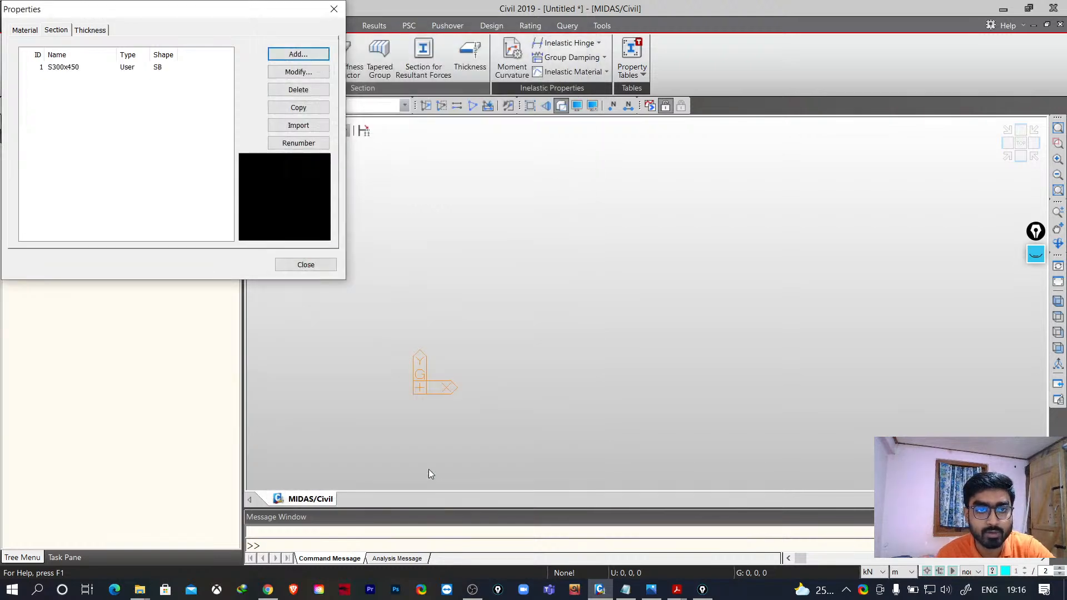
left_click(307, 266)
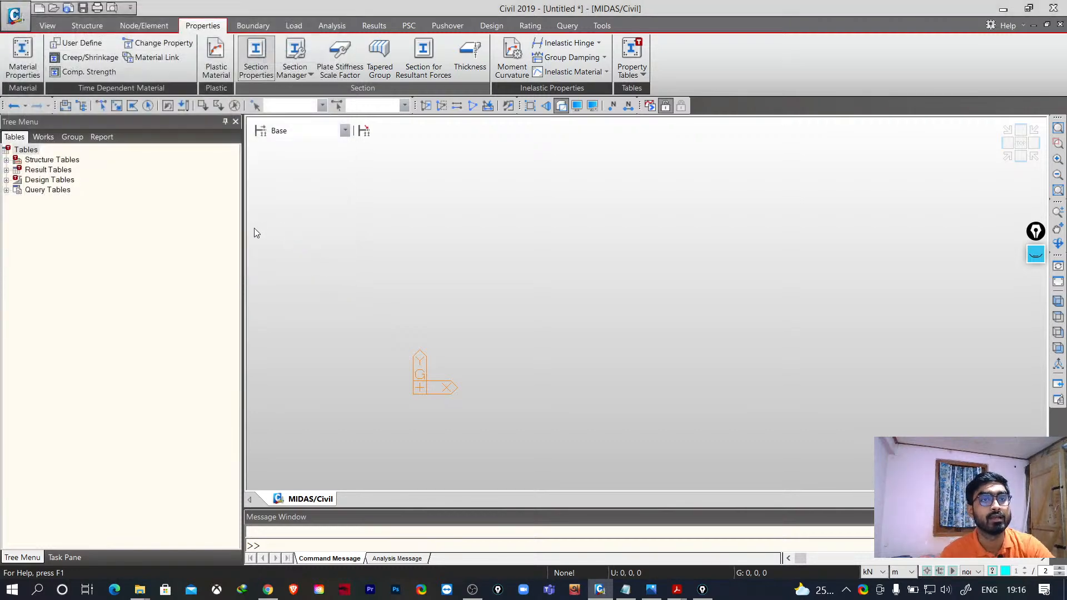
- Start creating nodes from coordinates 0, 0, 0 and set the number of copies to 6
left_click(144, 26)
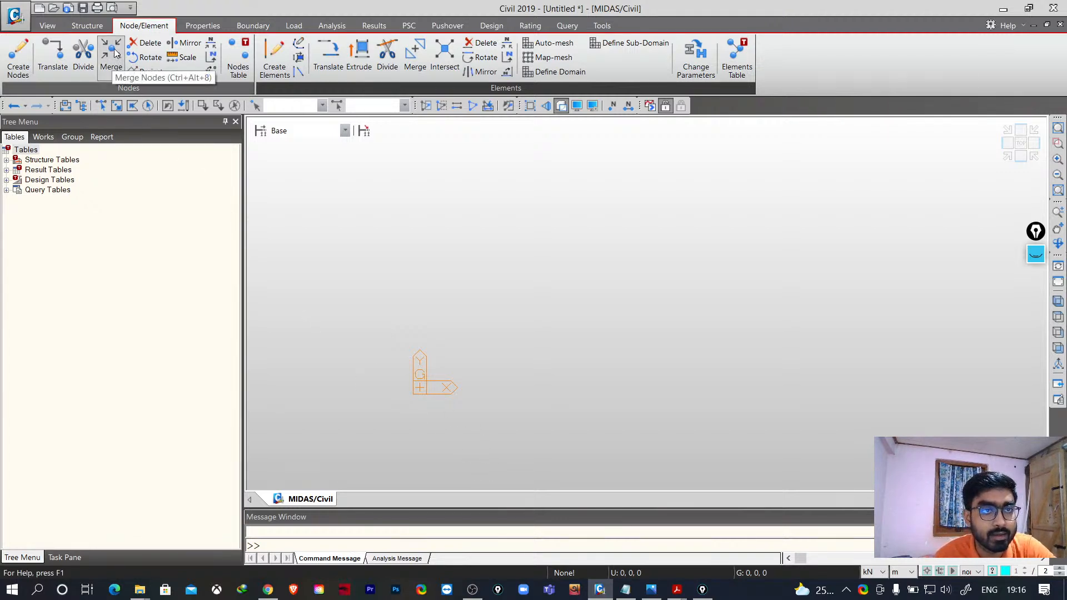
left_click(17, 55)
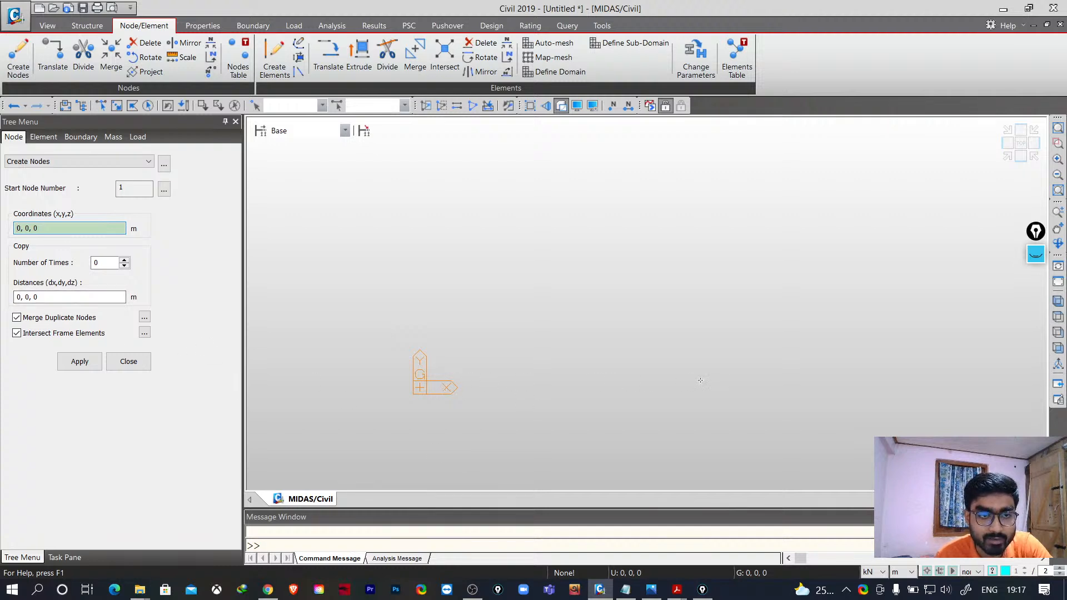
left_click(26, 297)
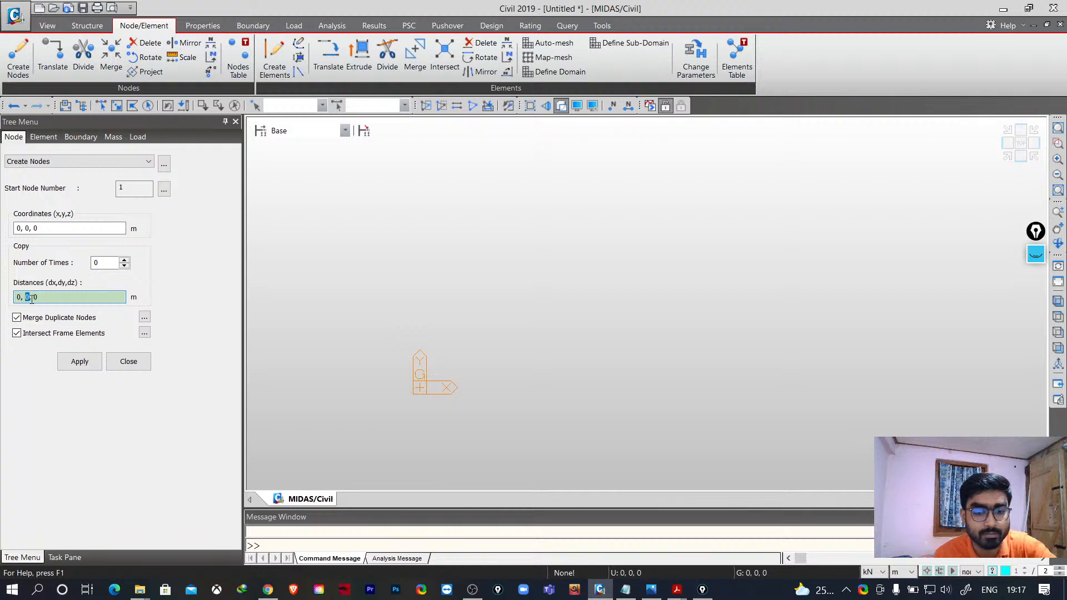
type("5")
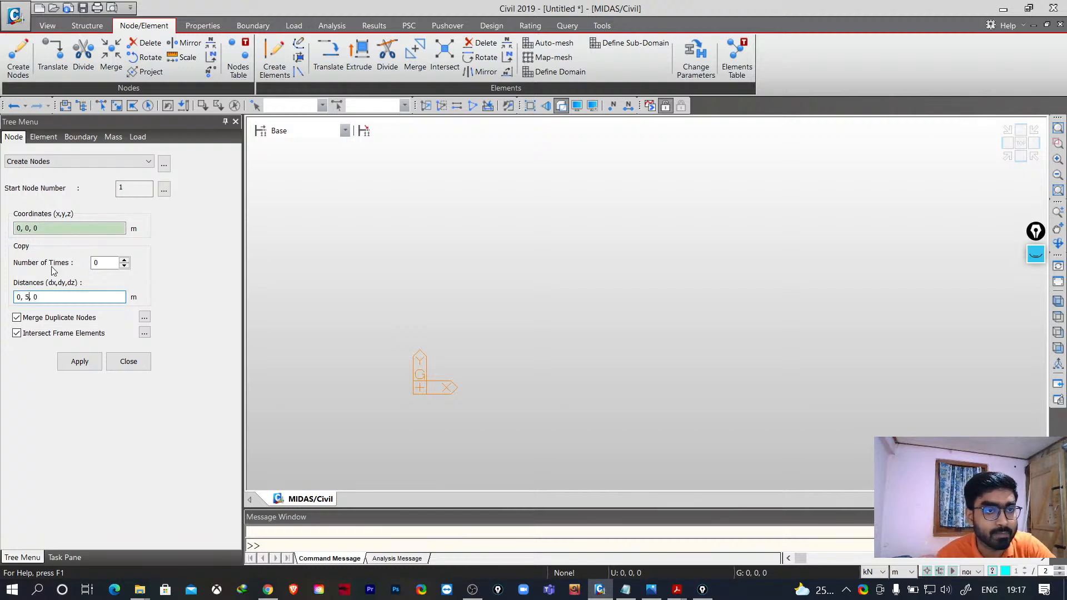
left_click(30, 296)
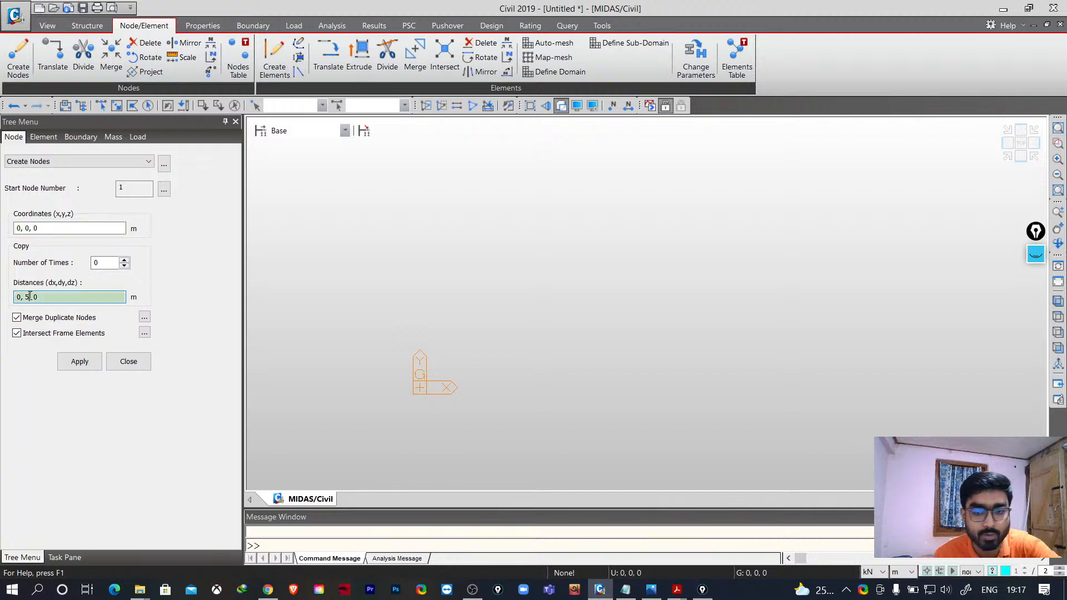
key("BackSpace")
type("4")
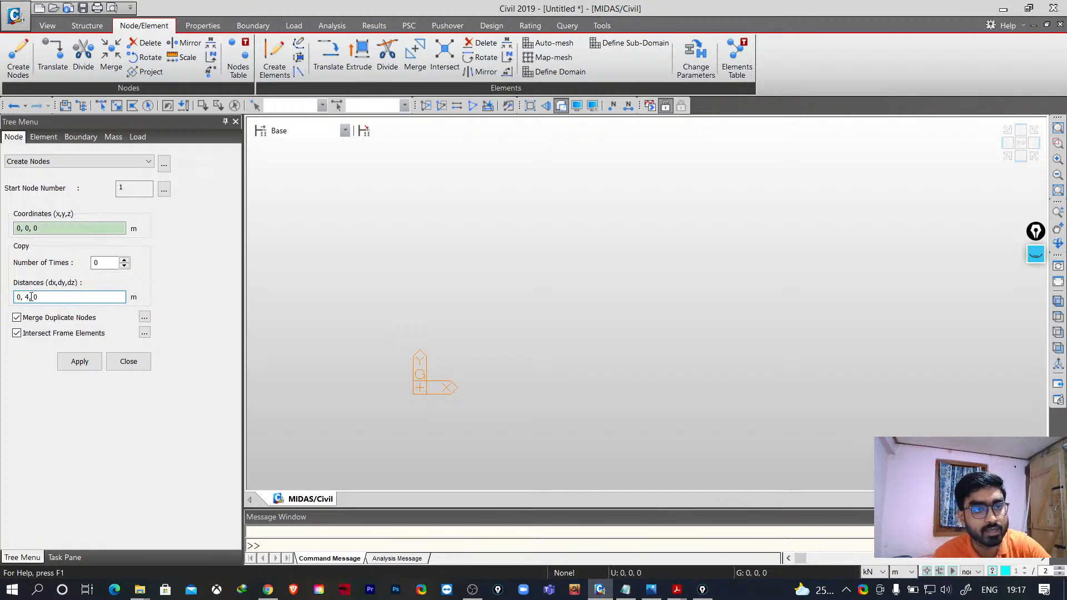
left_click(125, 260)
left_click(125, 260)
left_click(125, 260)
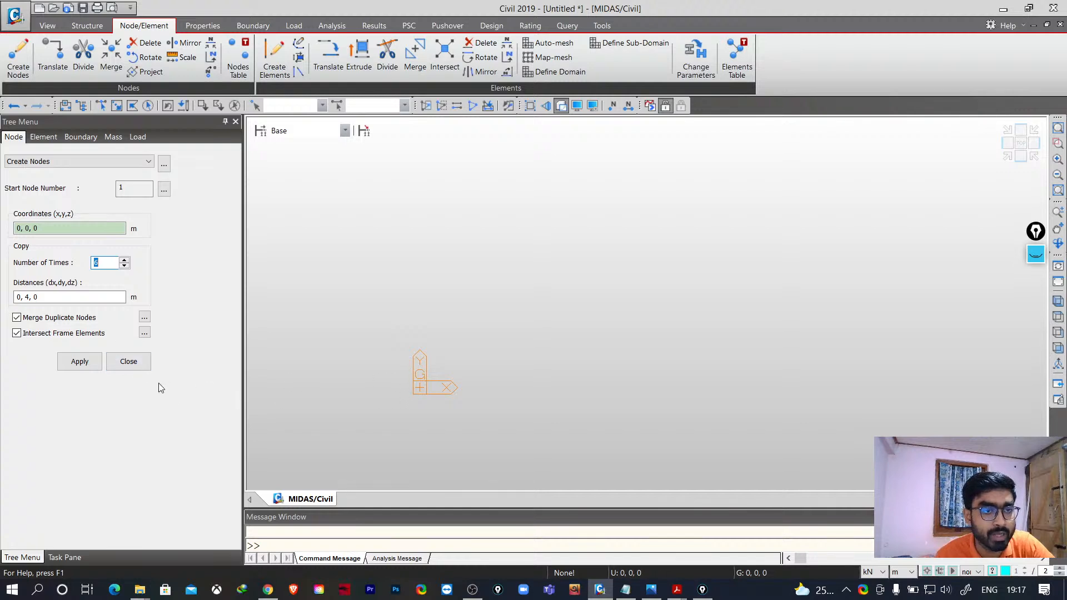
- Set the copy distances to 4, 0, 0 m, apply to create the row of nodes, and close node creation
left_click(29, 299)
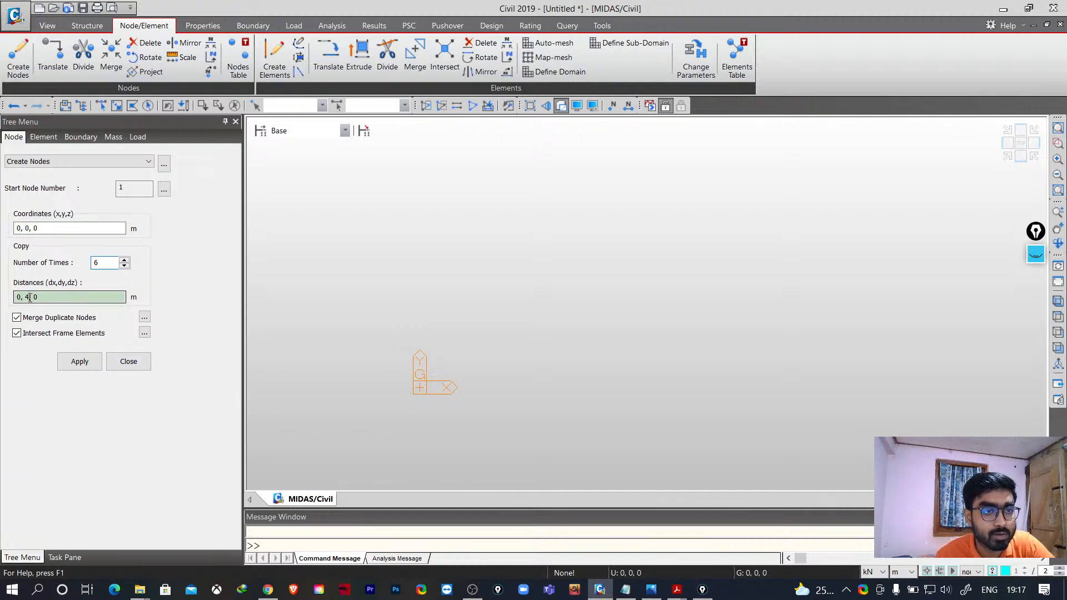
key("BackSpace")
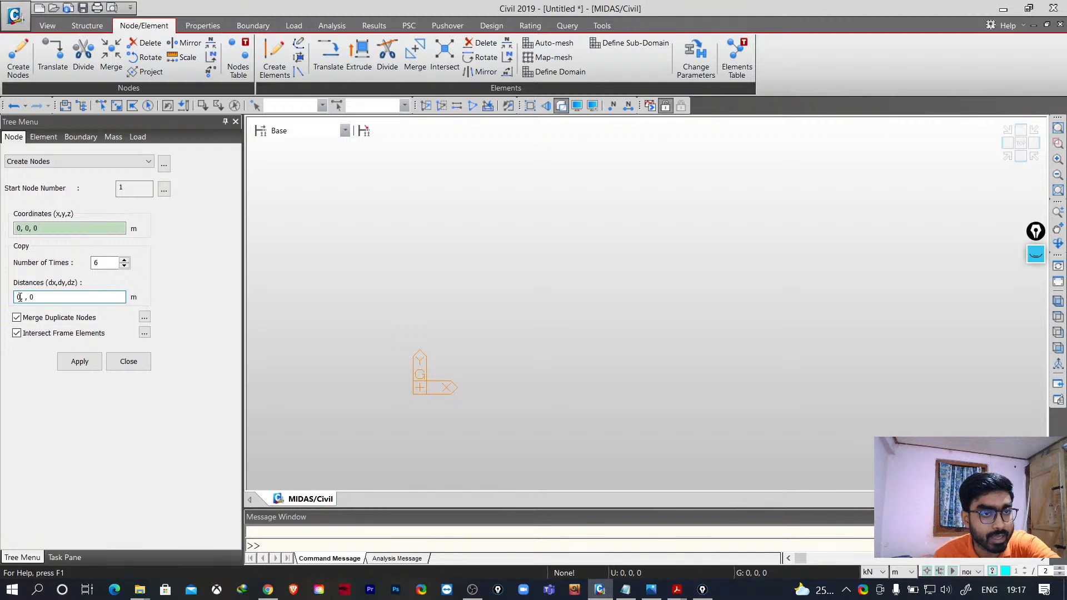
left_click(20, 297)
key("BackSpace")
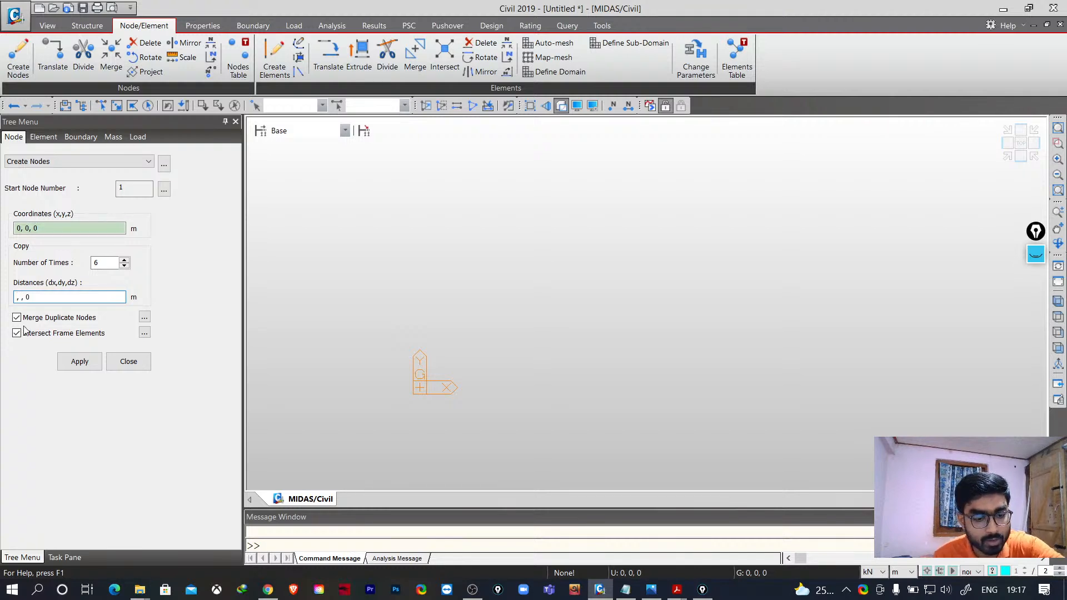
type("4")
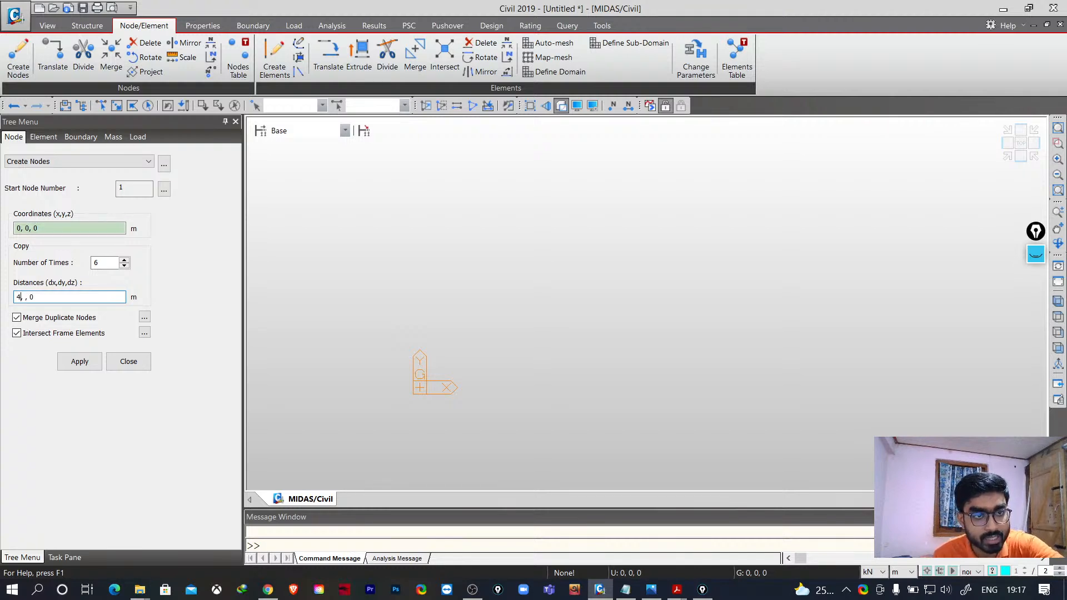
left_click(24, 298)
type("0")
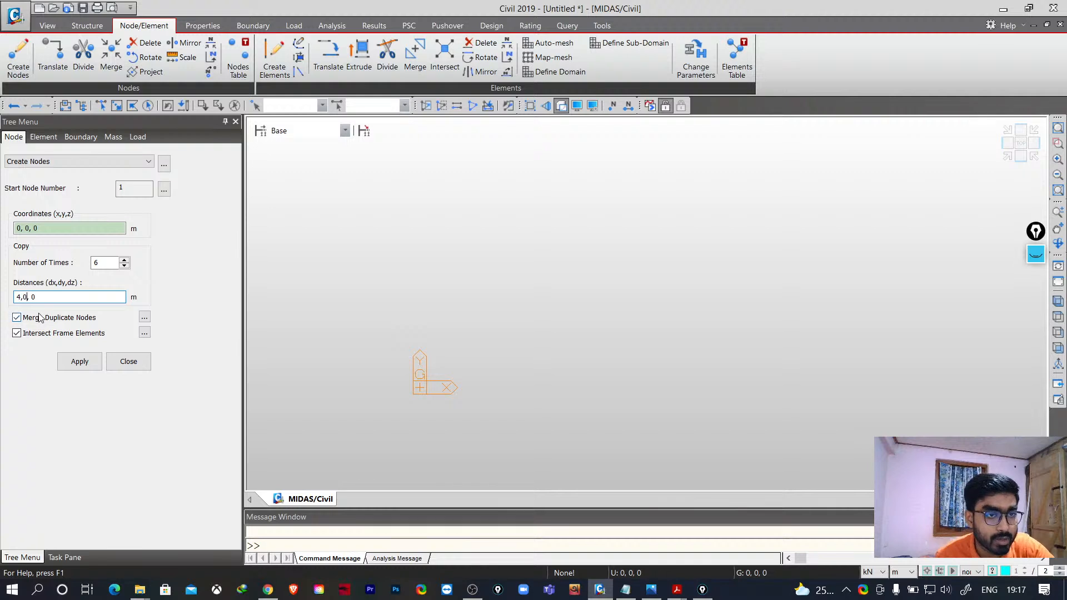
left_click(24, 298)
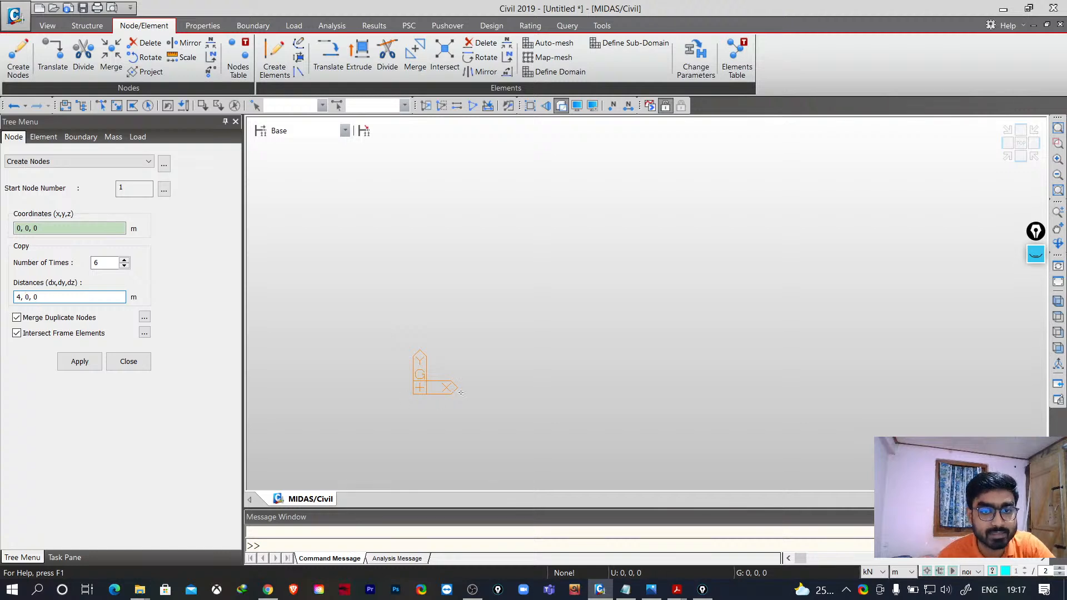
left_click(85, 363)
scroll(519, 408, "down", 2)
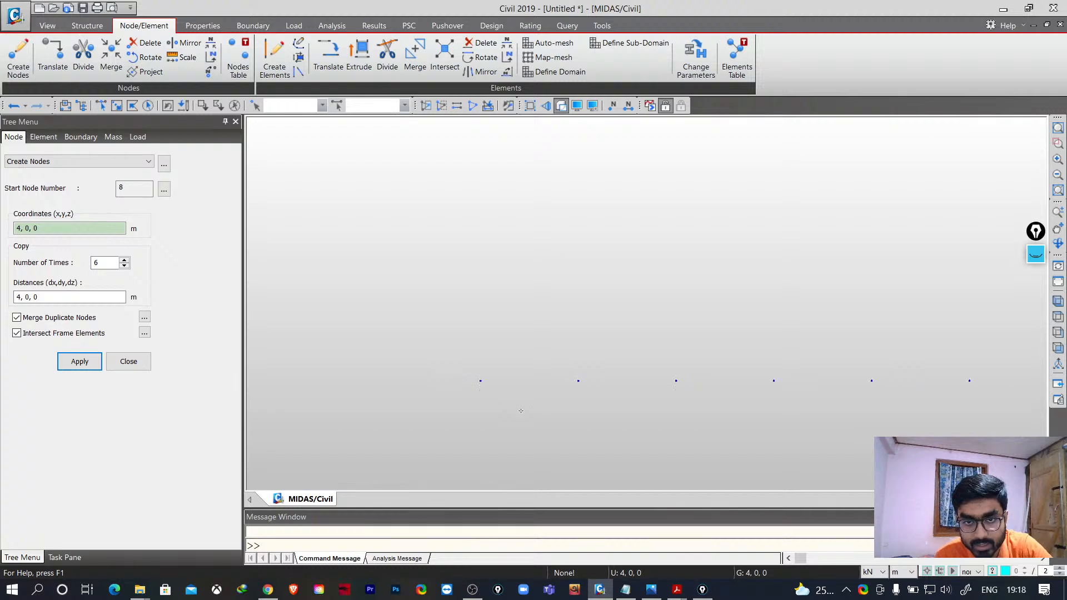
middle_click_drag(634, 415, 469, 406)
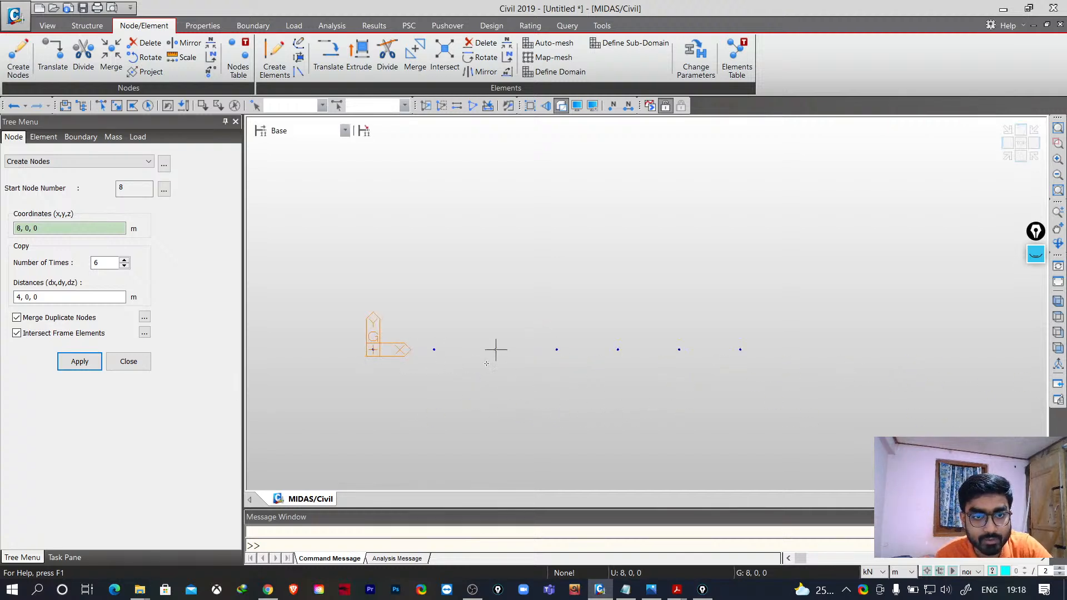
left_click(141, 365)
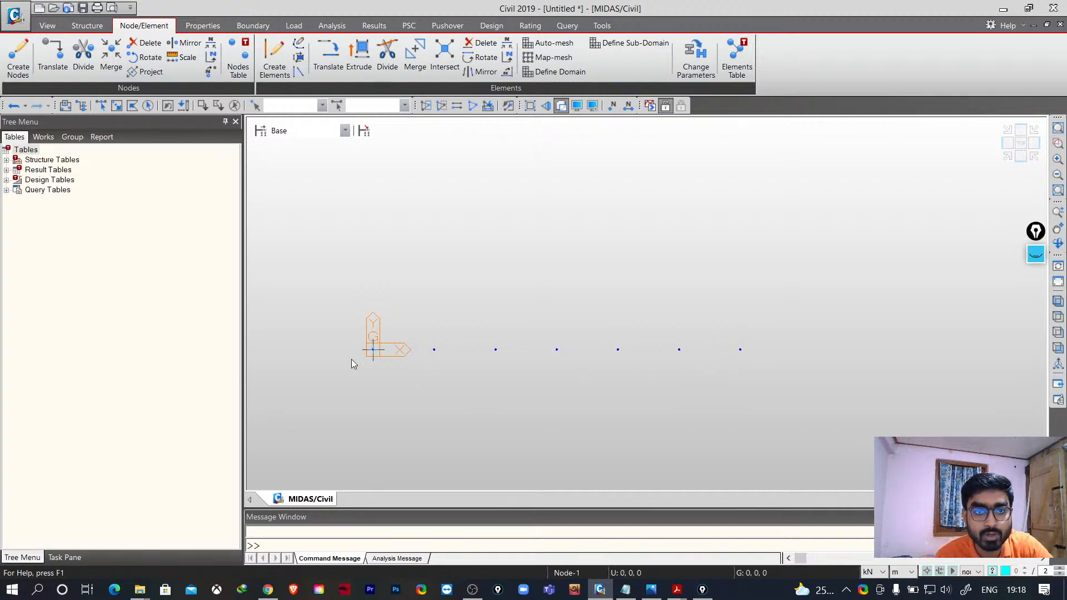
- Select the whole row of seven nodes with a selection window
middle_click_drag(355, 362, 381, 396)
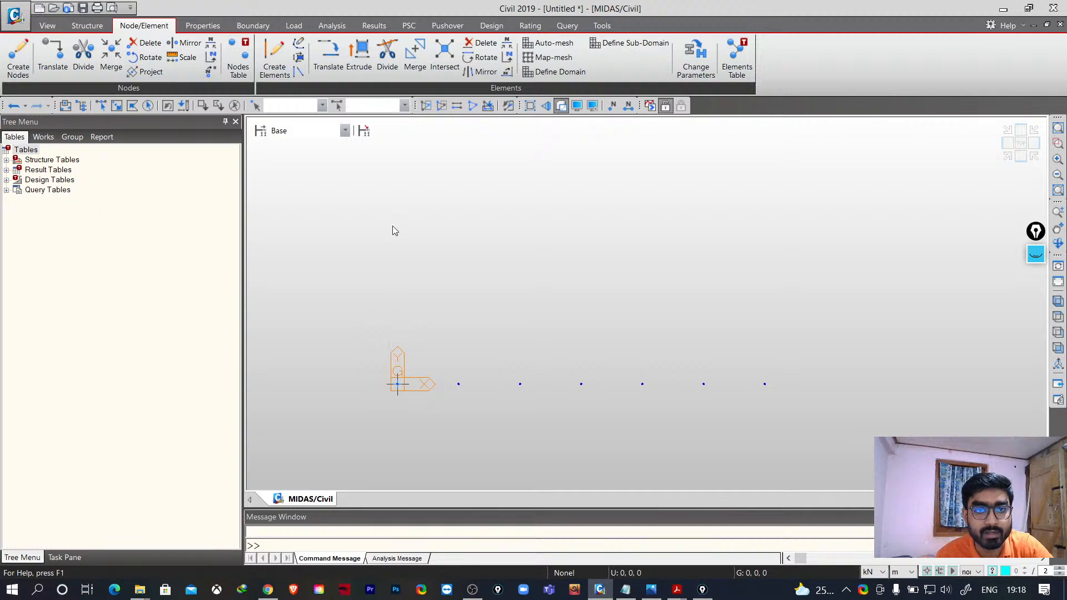
middle_click_drag(401, 250, 402, 277)
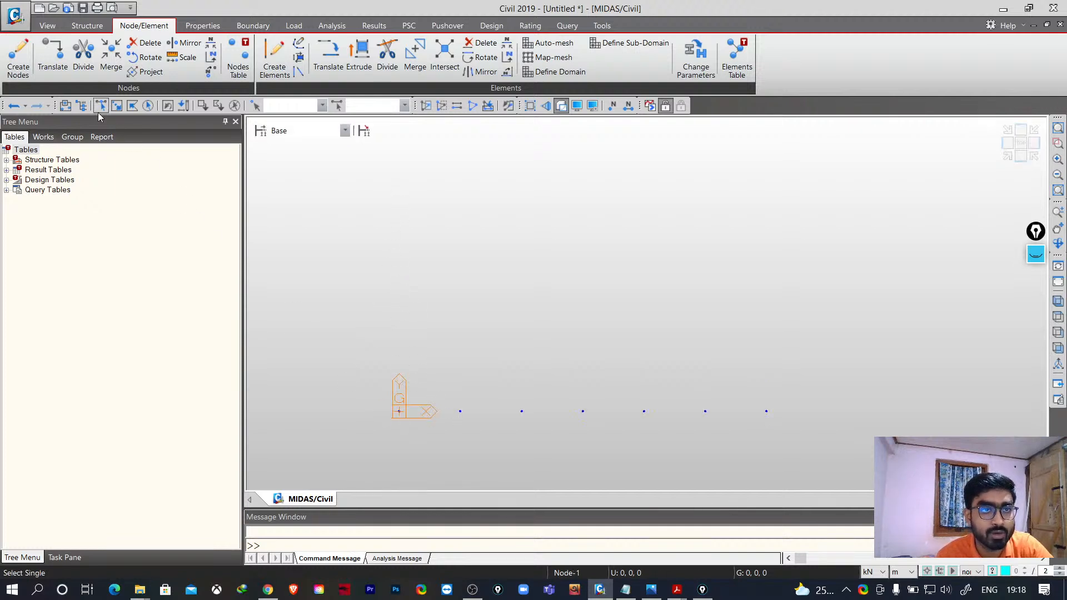
left_click(117, 106)
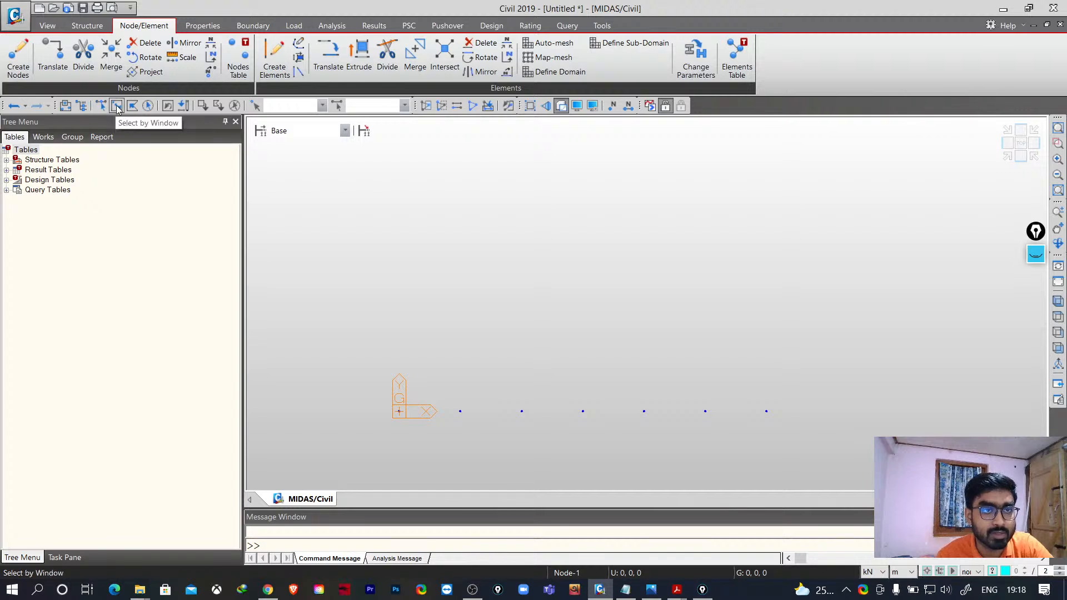
left_click_drag(456, 452, 822, 442)
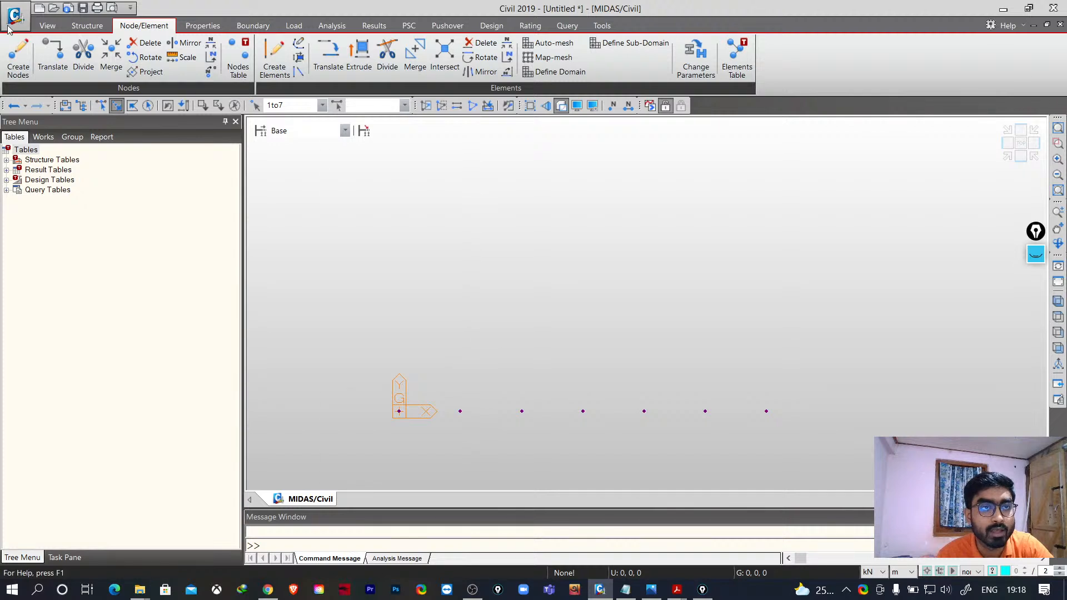
- Translate-copy the selected nodes 7 times at equal distances of 0, 3.5, 0 m to form a node grid
left_click(53, 55)
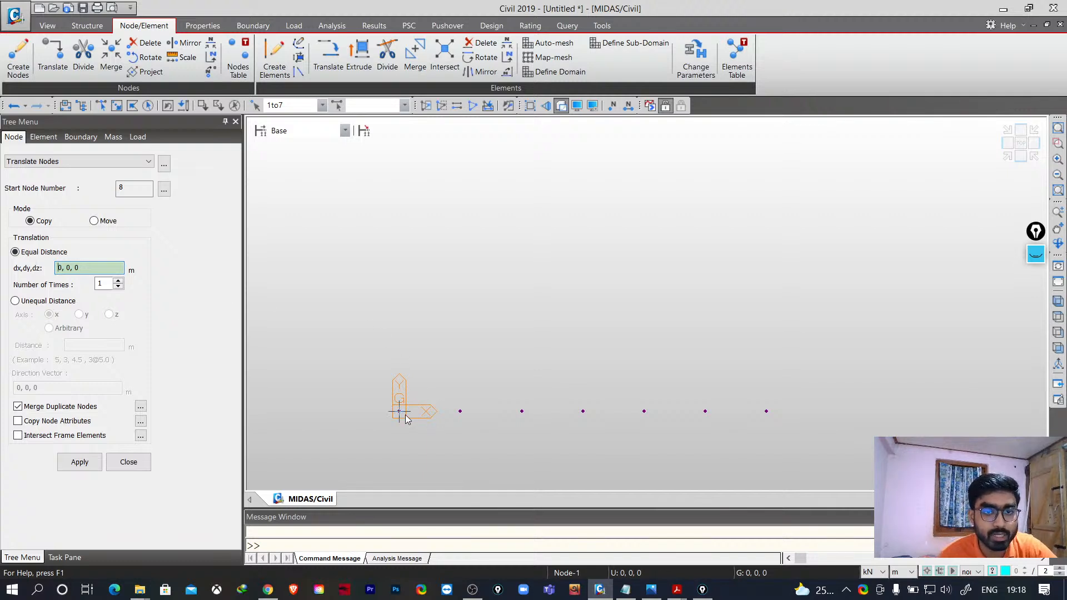
left_click(26, 302)
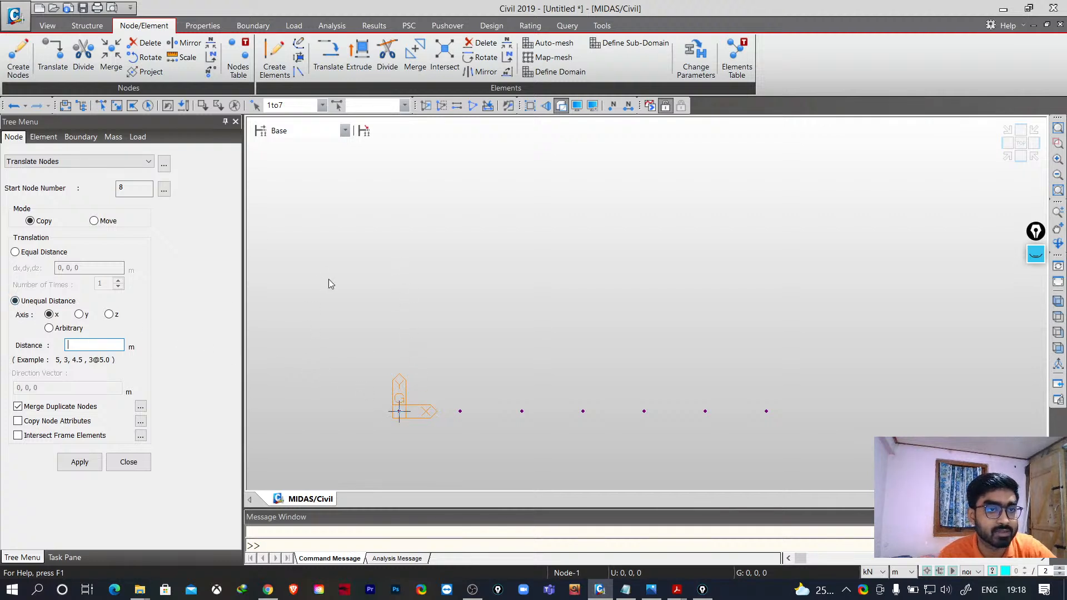
left_click(25, 256)
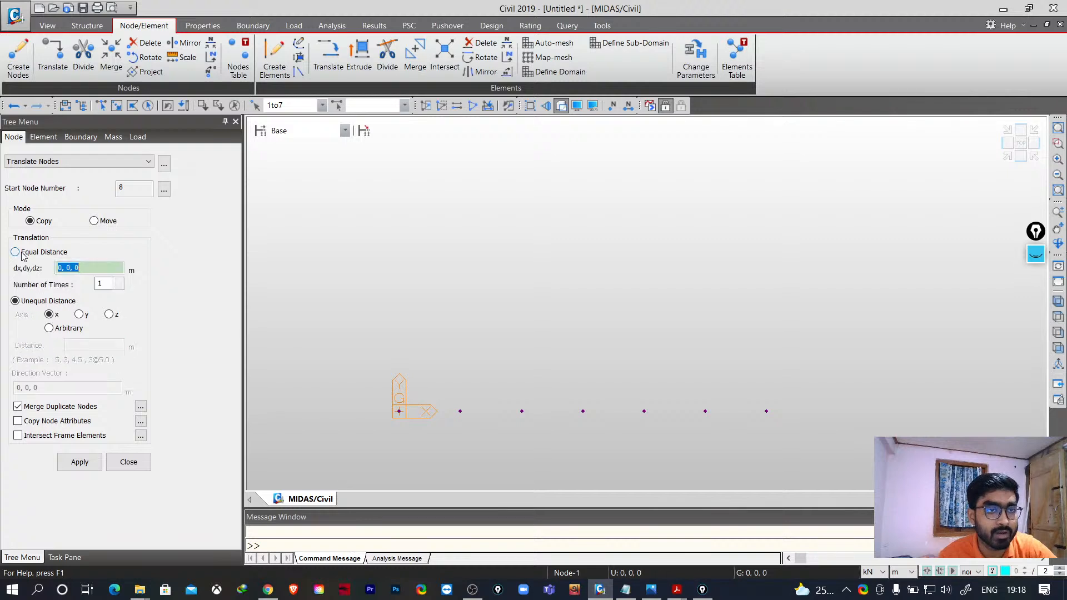
left_click(71, 269)
key("BackSpace")
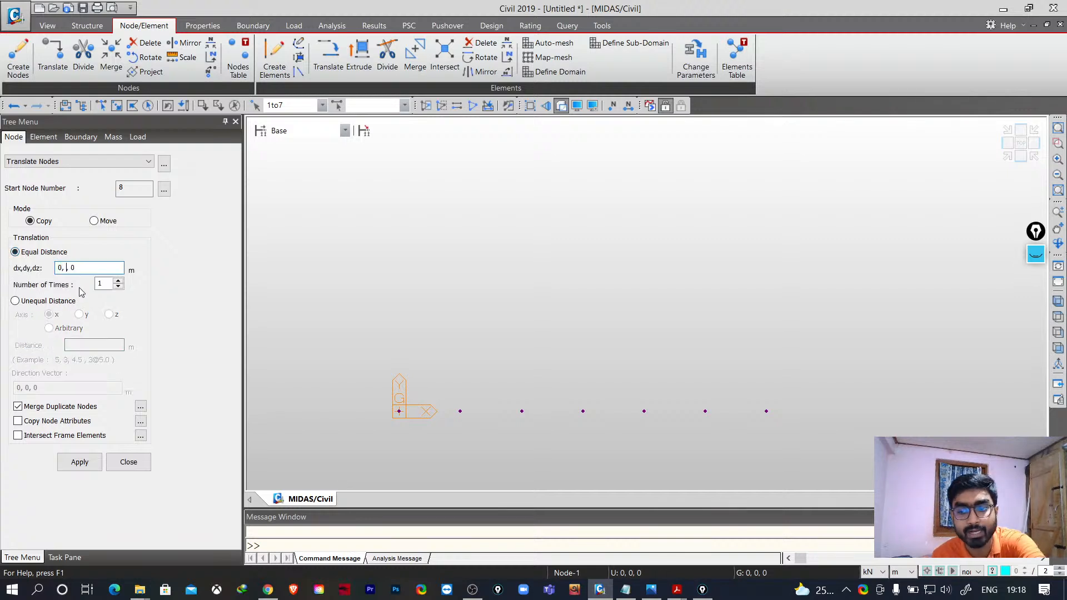
type("3")
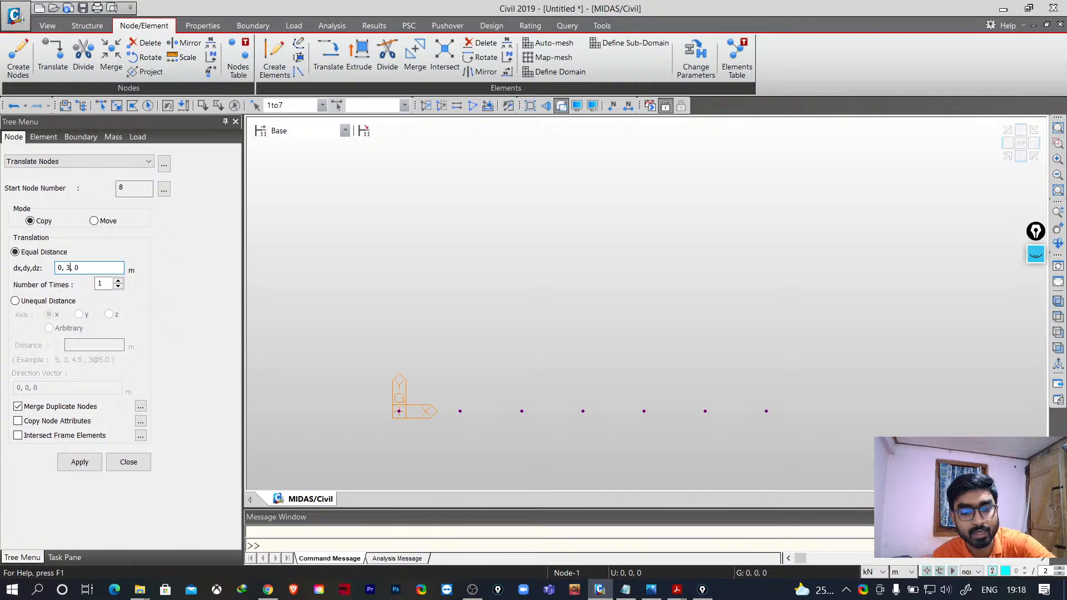
type(".5")
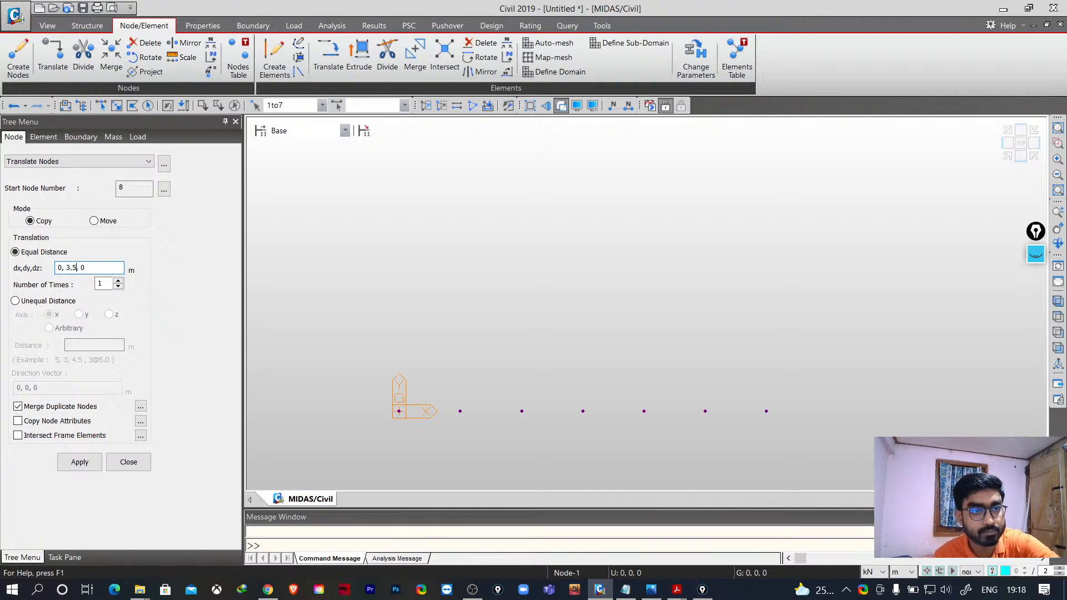
left_click(119, 281)
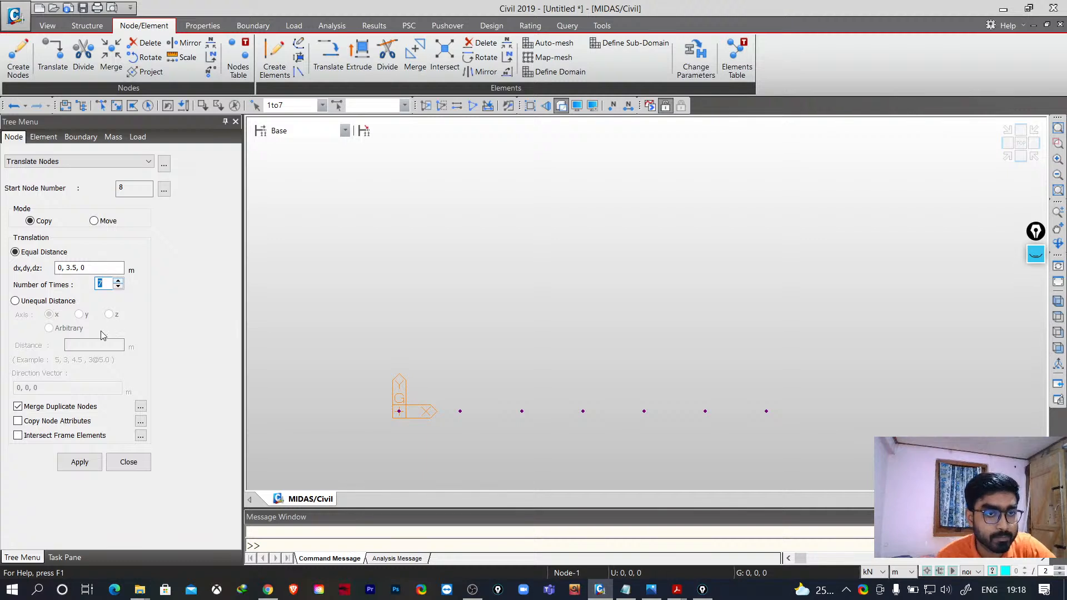
left_click(82, 463)
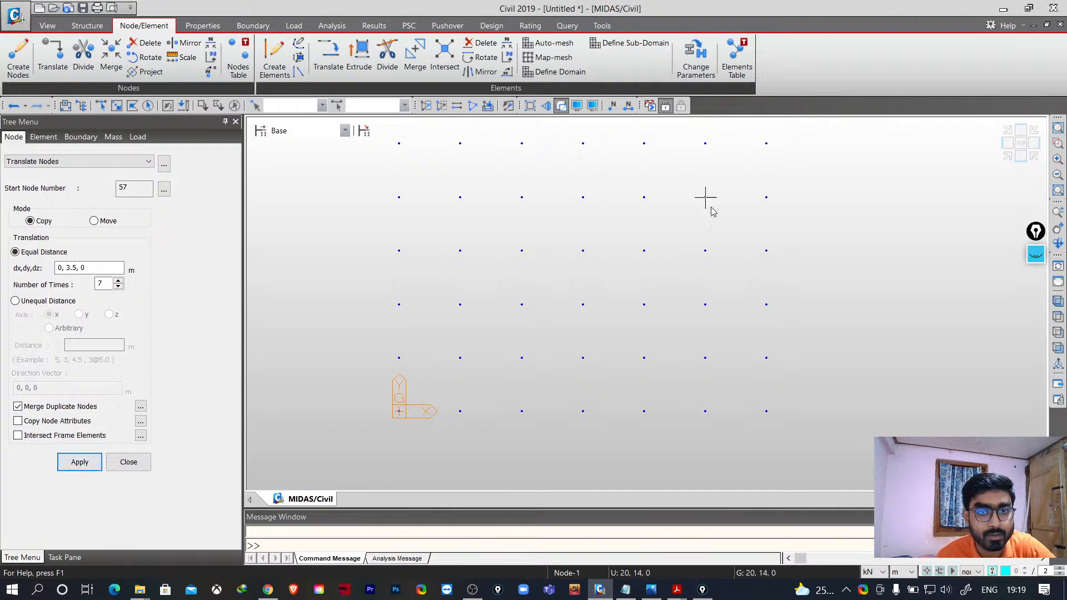
scroll(482, 273, "down", 3)
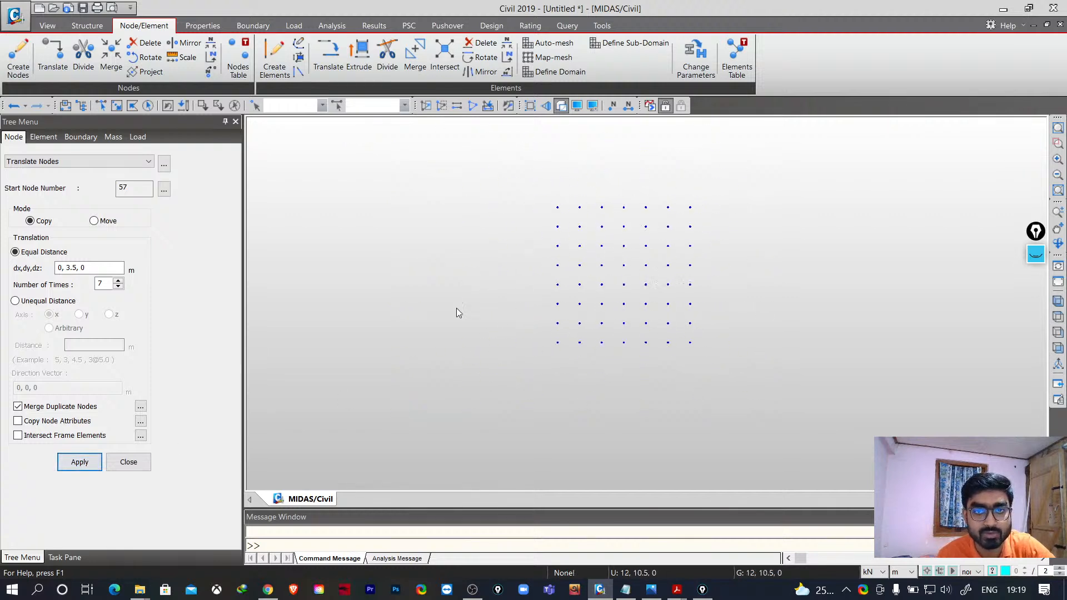
scroll(808, 268, "up", 4)
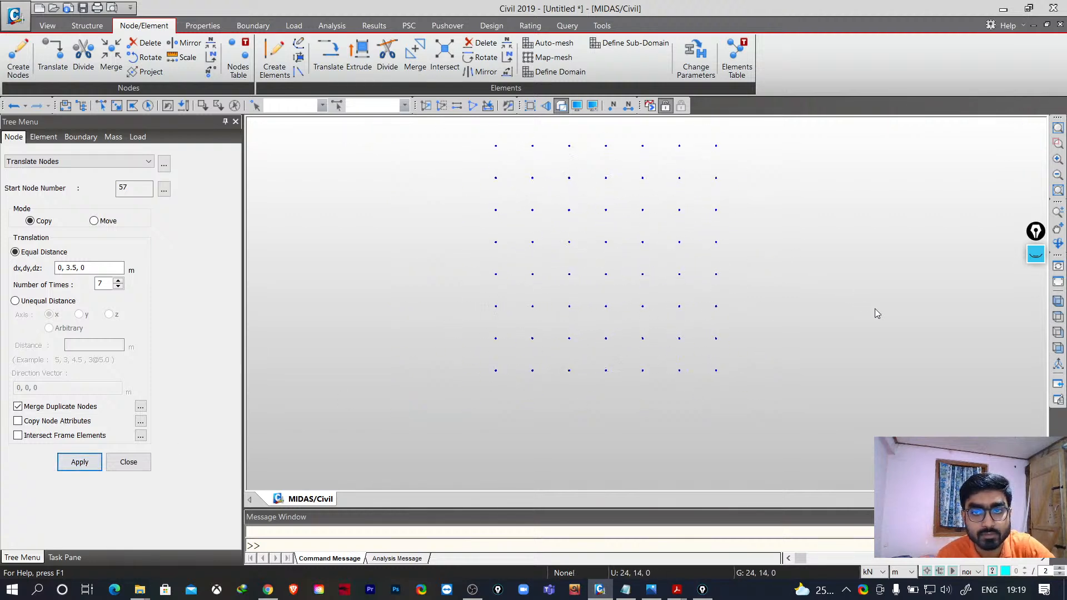
middle_click_drag(534, 276, 505, 331)
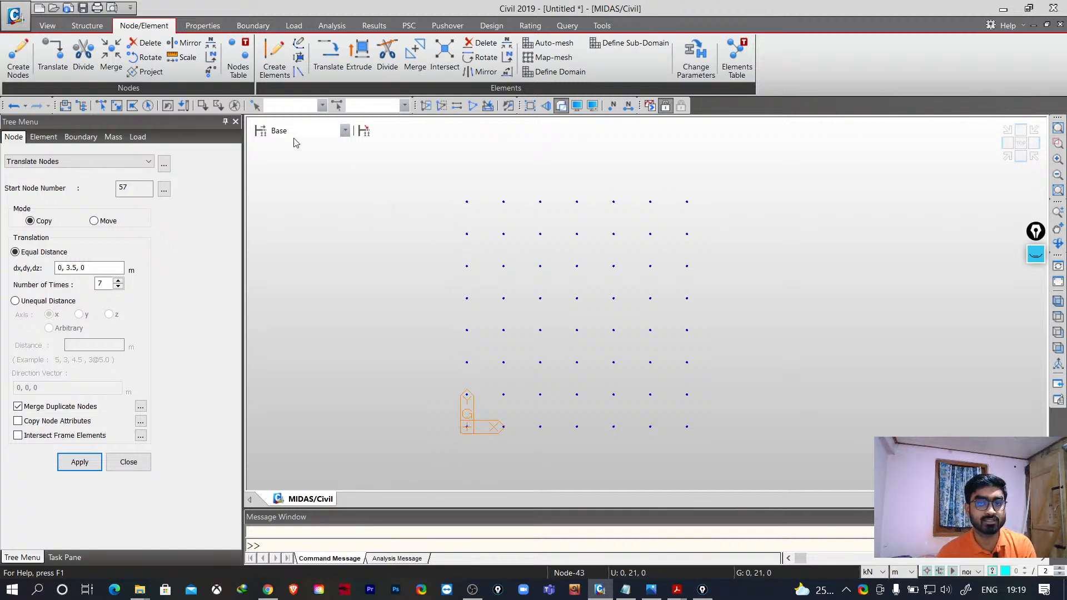
left_click(274, 58)
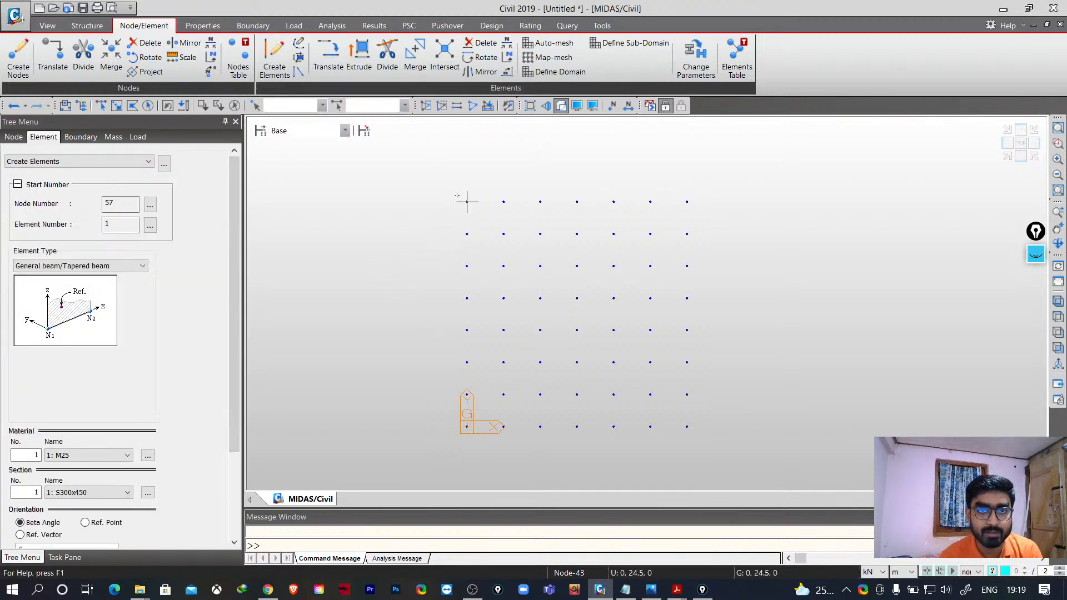
left_click(467, 427)
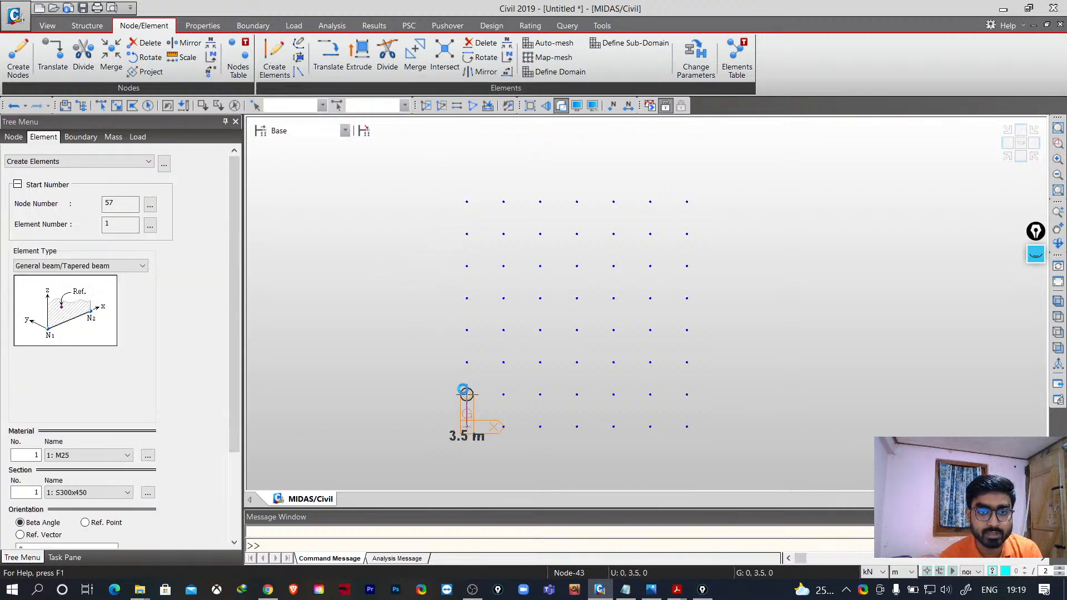
left_click(467, 395)
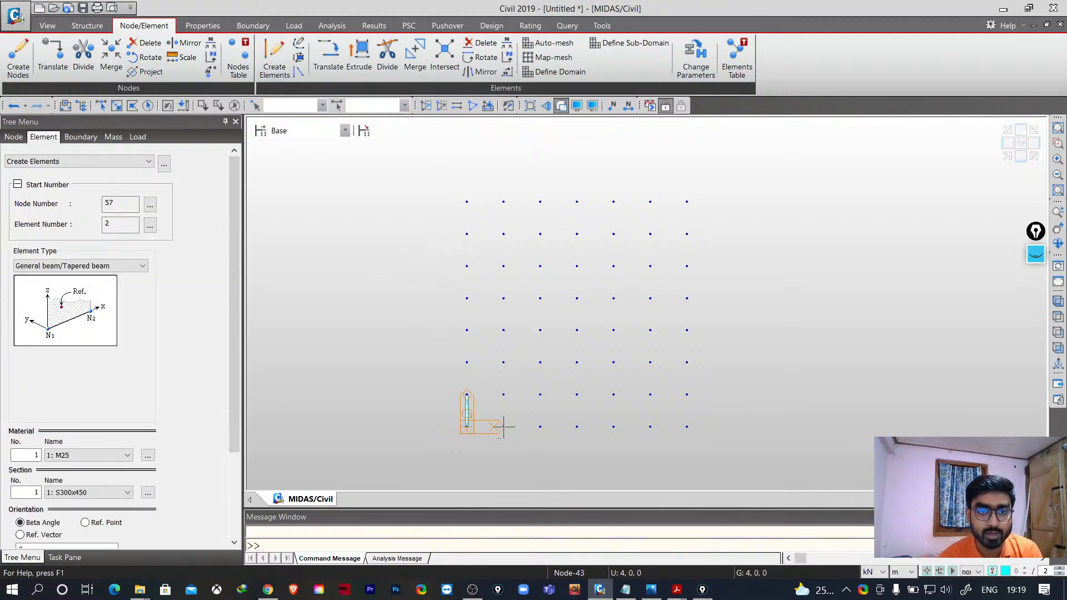
left_click(467, 363)
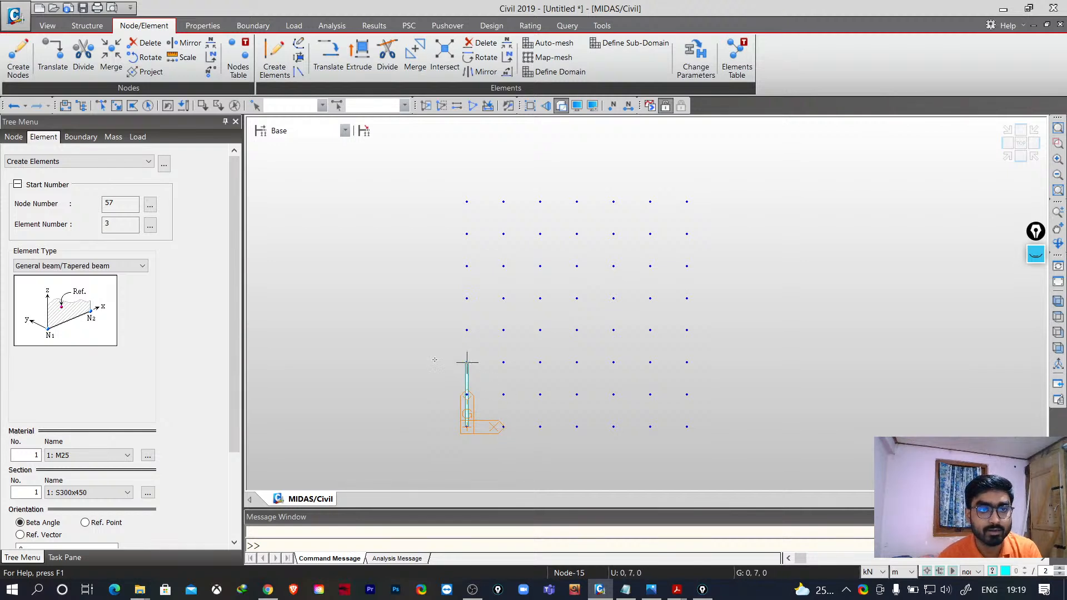
key("ctrl+z")
key("ctrl+z")
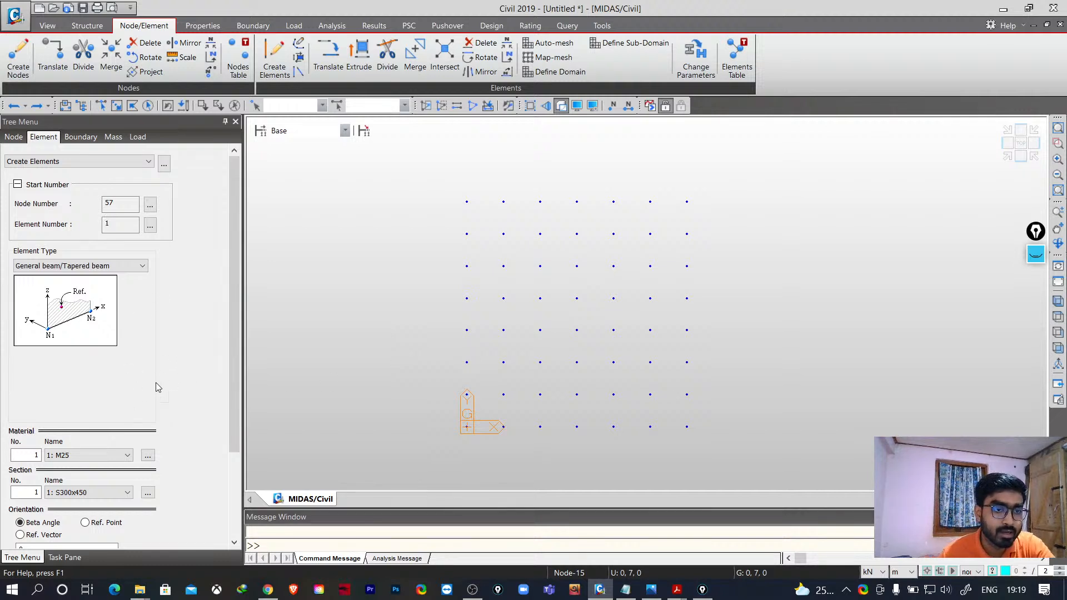
- Open Create Elements with General beam type, M25 material and the S300x450 section selected
left_click_drag(235, 392, 233, 478)
left_click(81, 378)
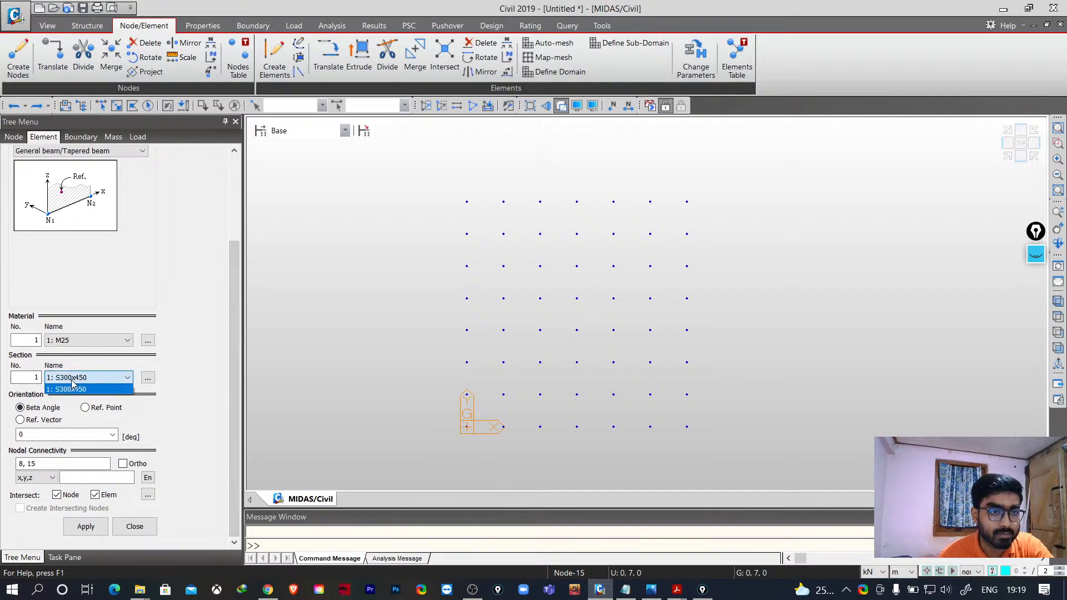
left_click(82, 388)
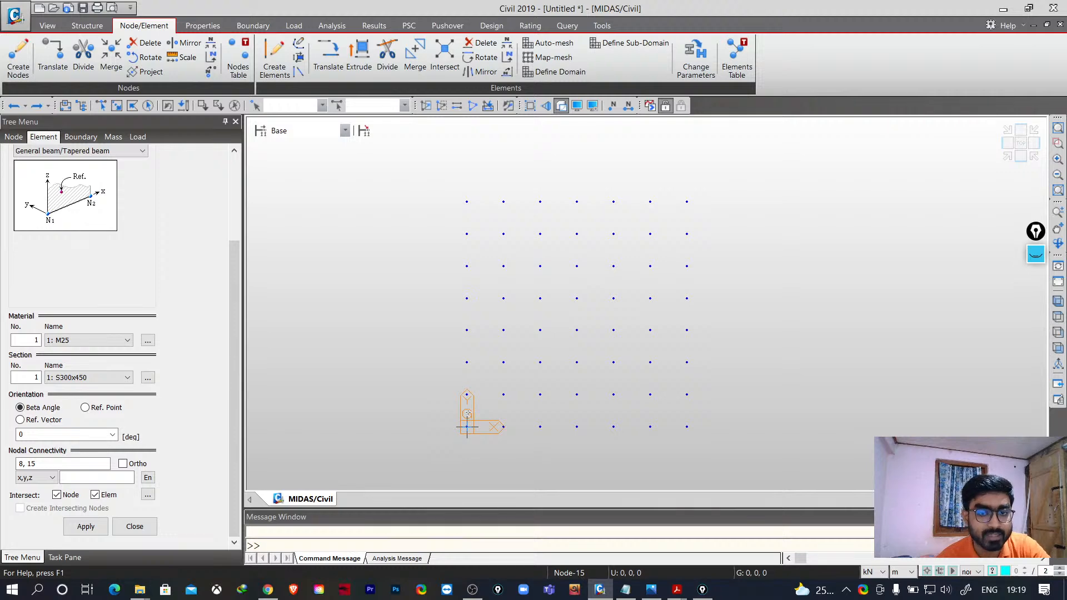
left_click(92, 381)
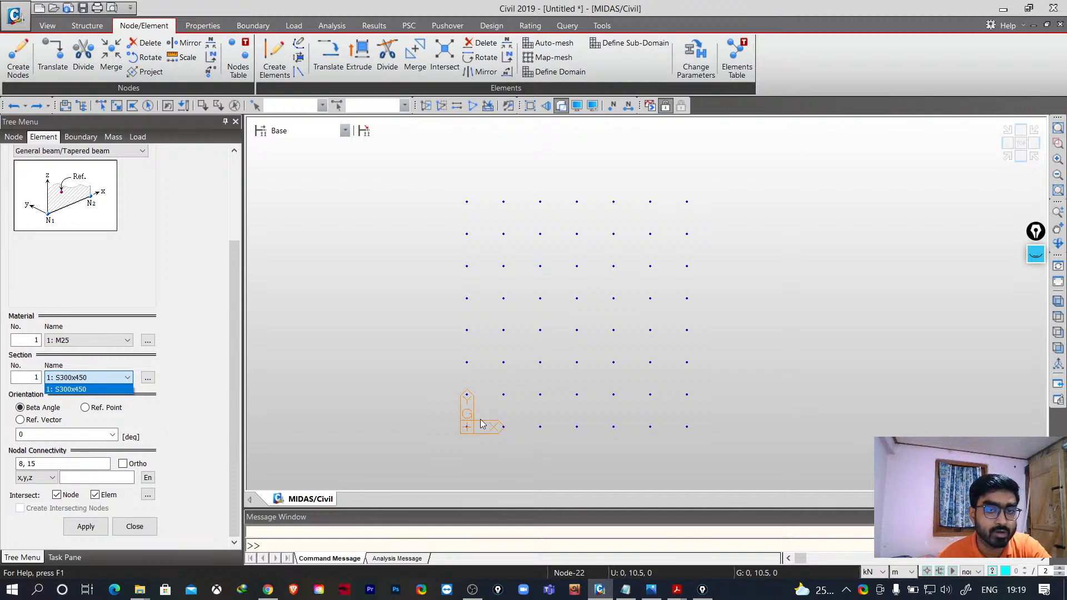
left_click(443, 425)
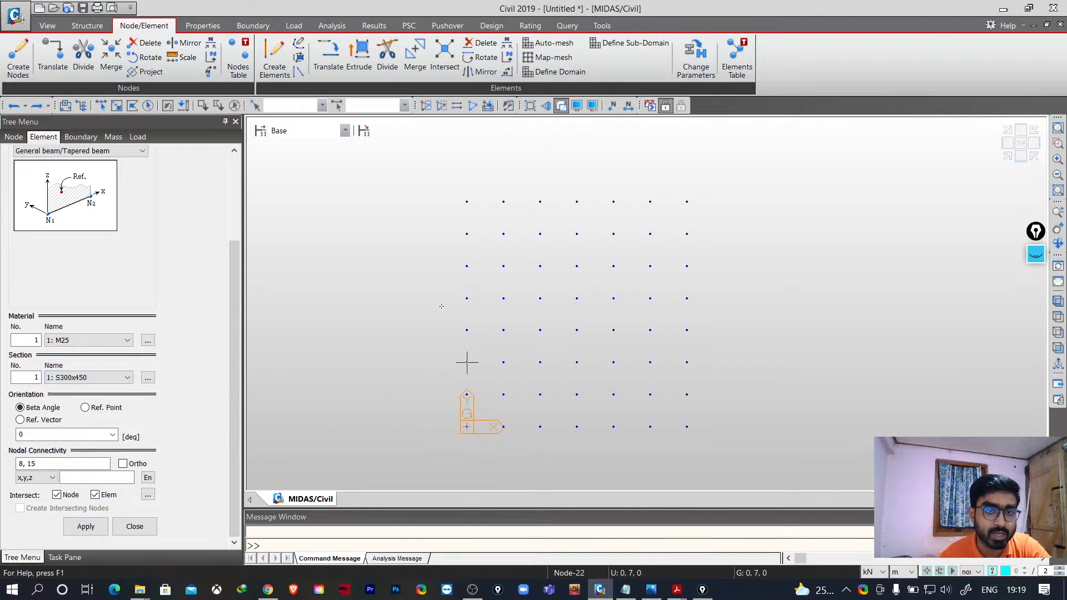
- Draw a continuous column of beam elements up the first grid line from the base node to the top node
left_click(467, 426)
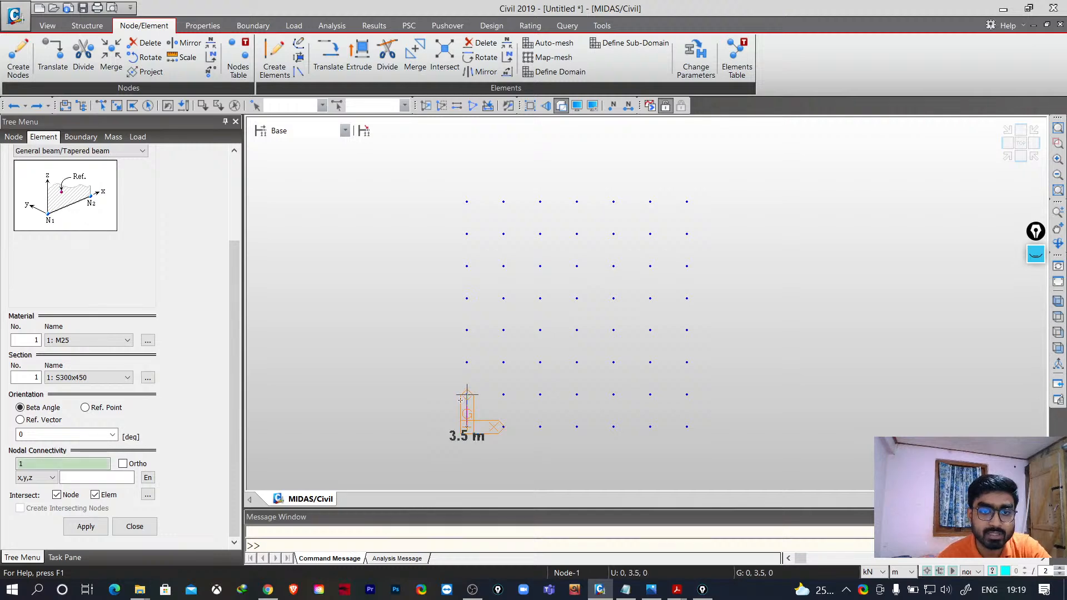
left_click(467, 363)
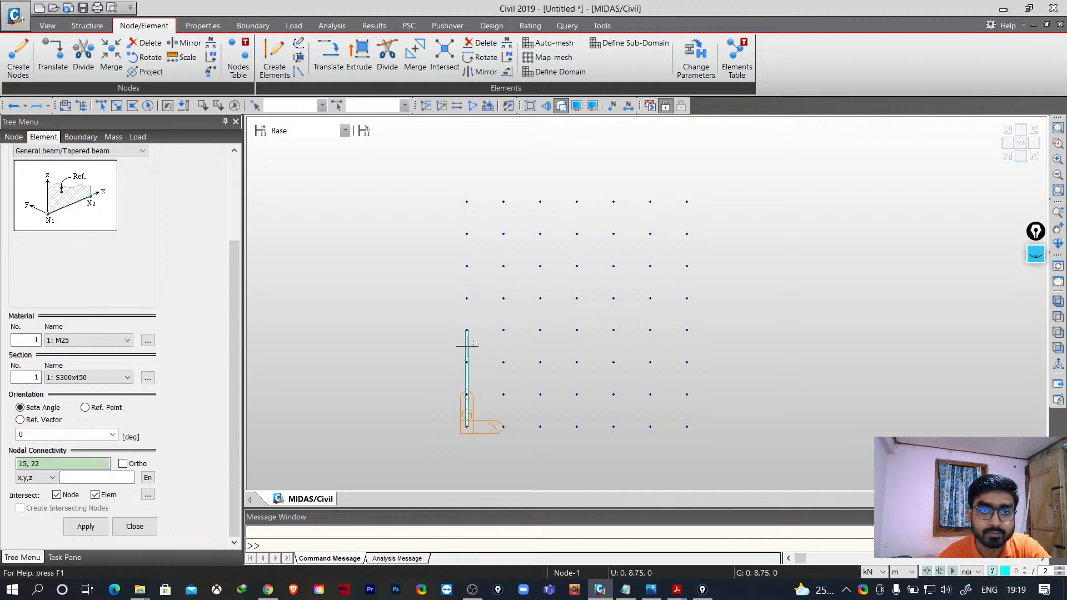
left_click(467, 330)
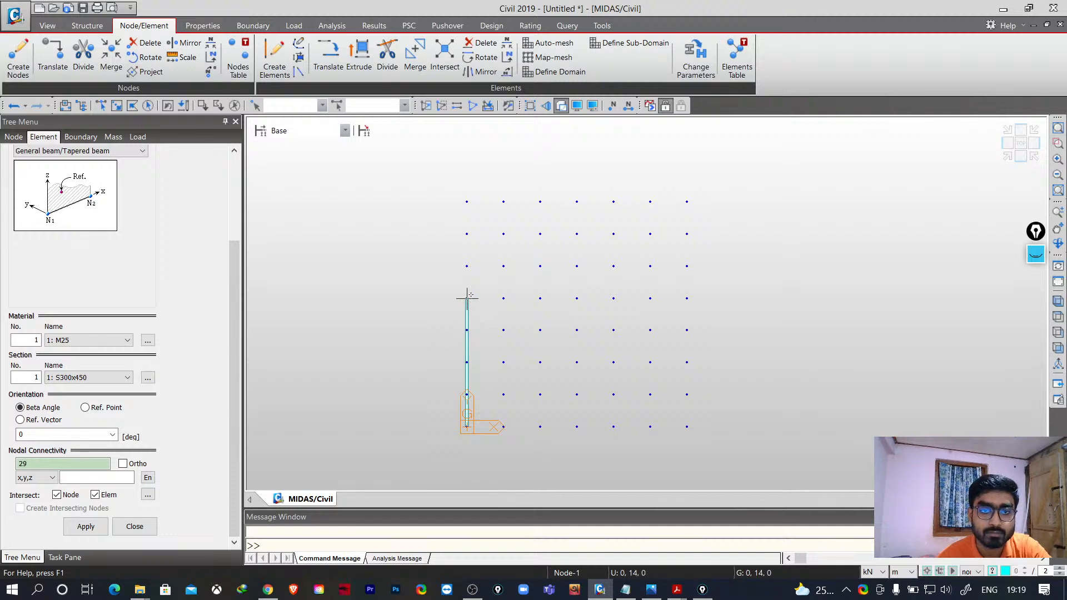
left_click(467, 298)
left_click(467, 265)
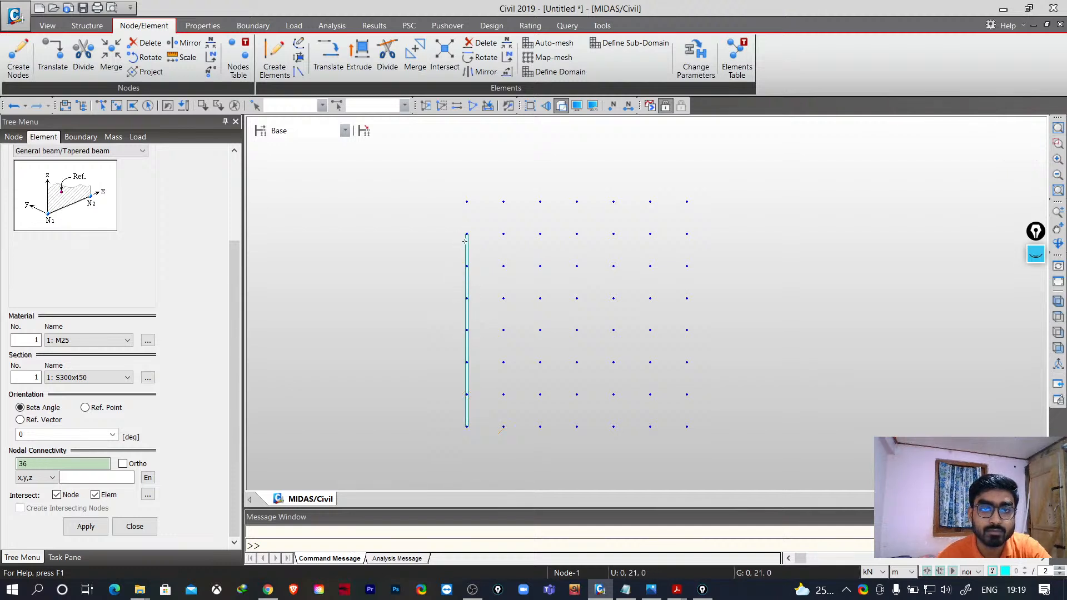
left_click(466, 234)
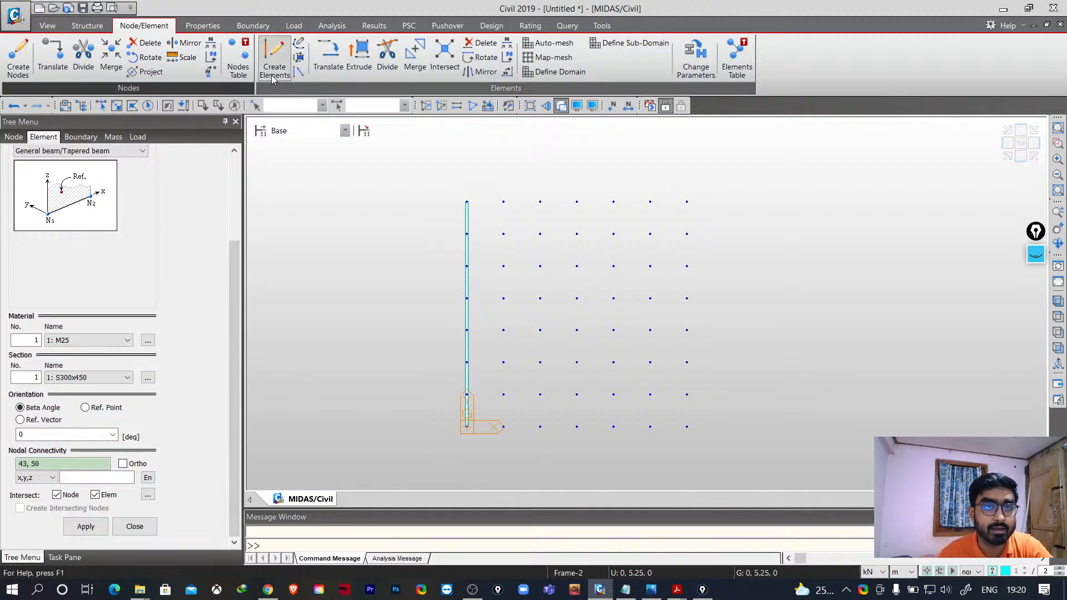
- Select the second column's base node and open Extrude Elements with the Node -> Line Element type
left_click(102, 106)
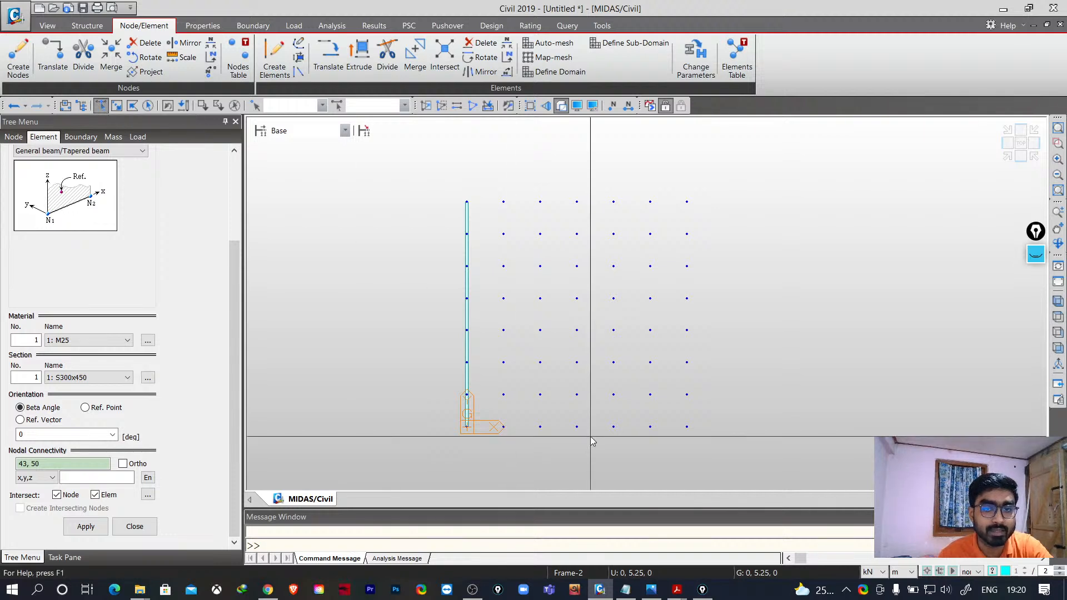
left_click(503, 428)
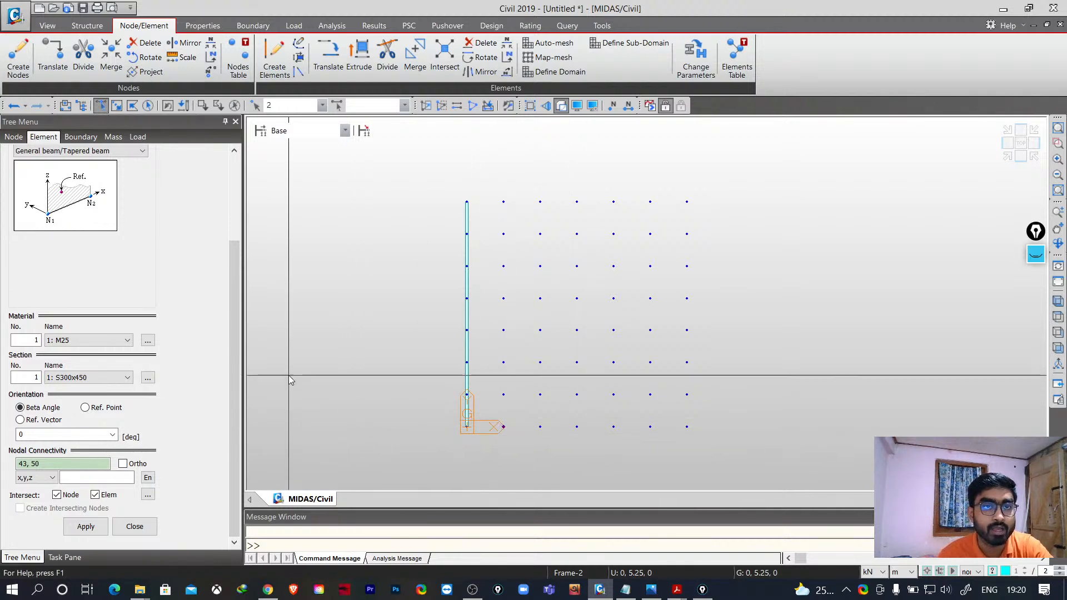
left_click(358, 54)
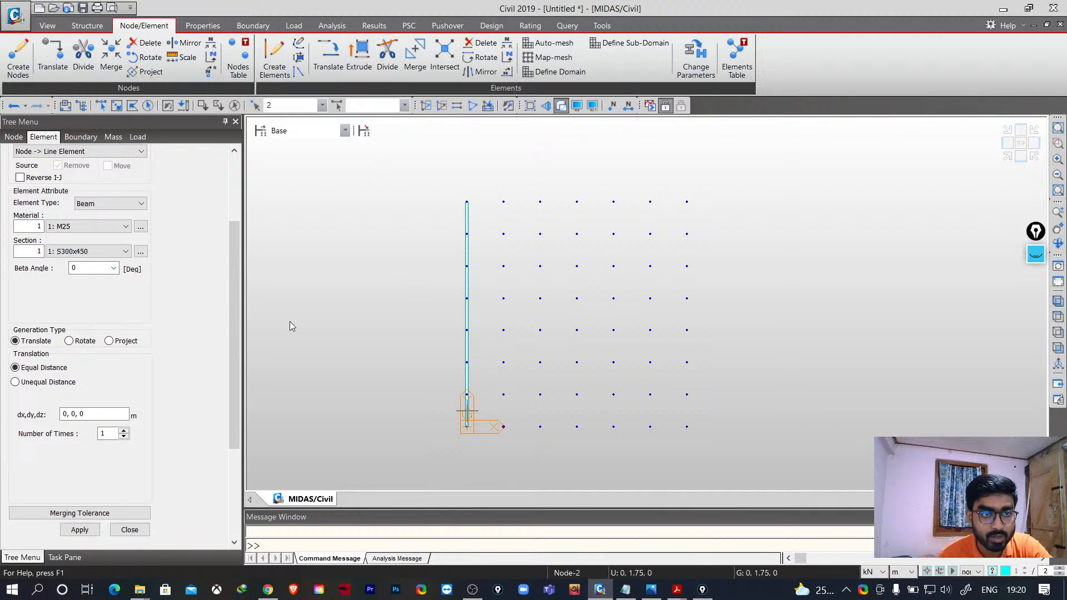
scroll(192, 265, "up", 3)
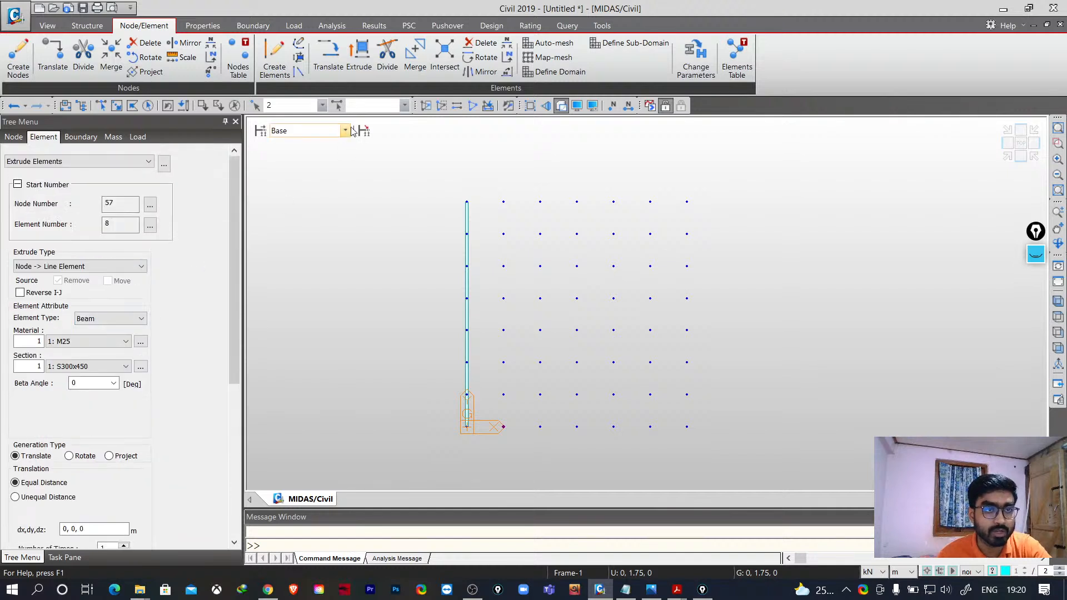
left_click(127, 269)
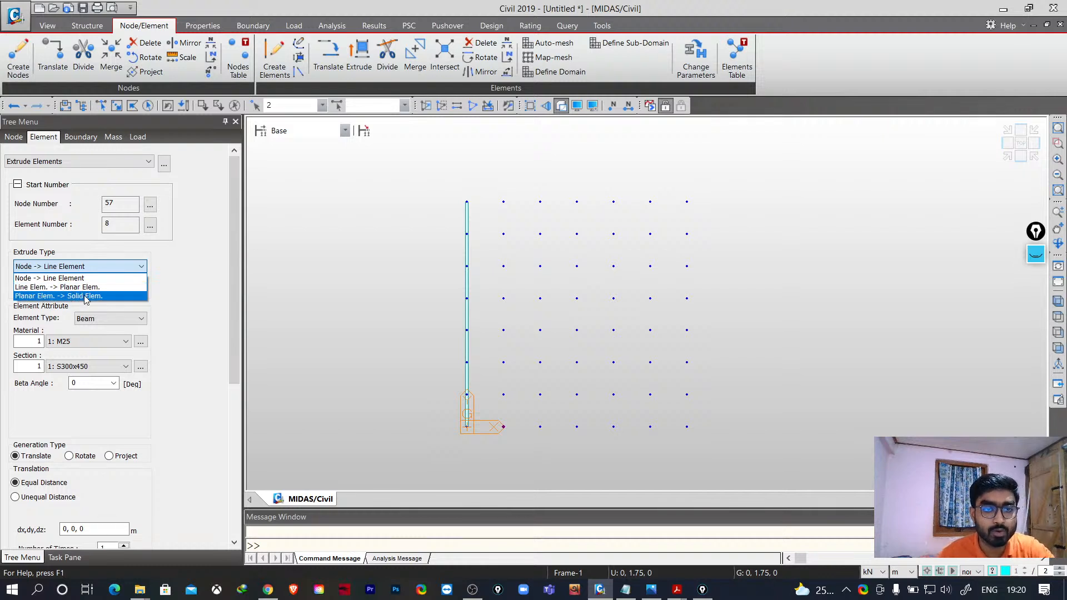
left_click(60, 279)
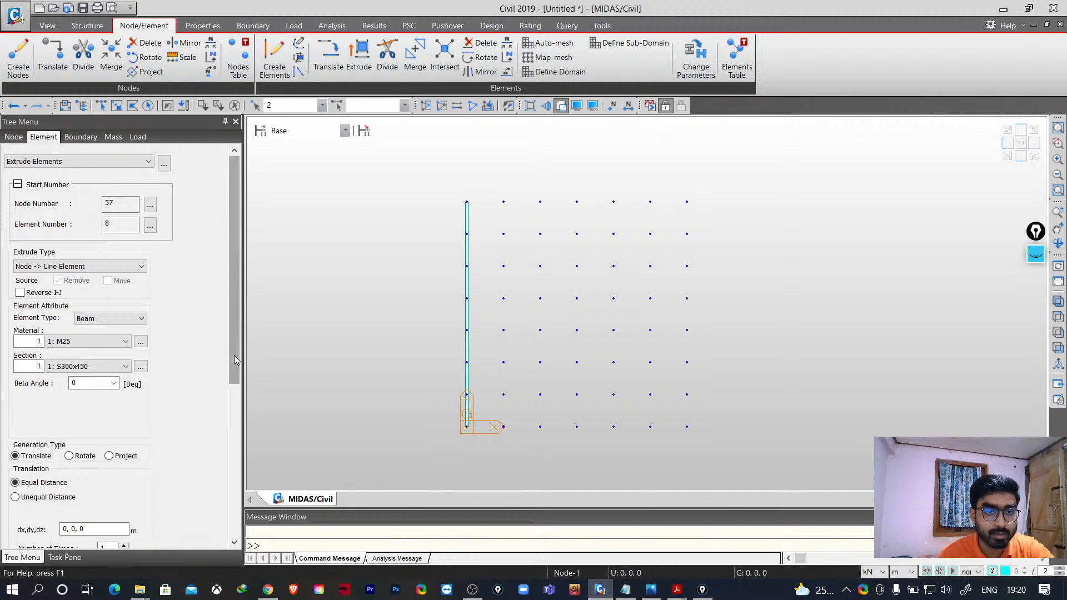
- Extrude the selected node once by 0, 24.5, 0 m to build the second column of beam elements
left_click_drag(234, 355, 231, 442)
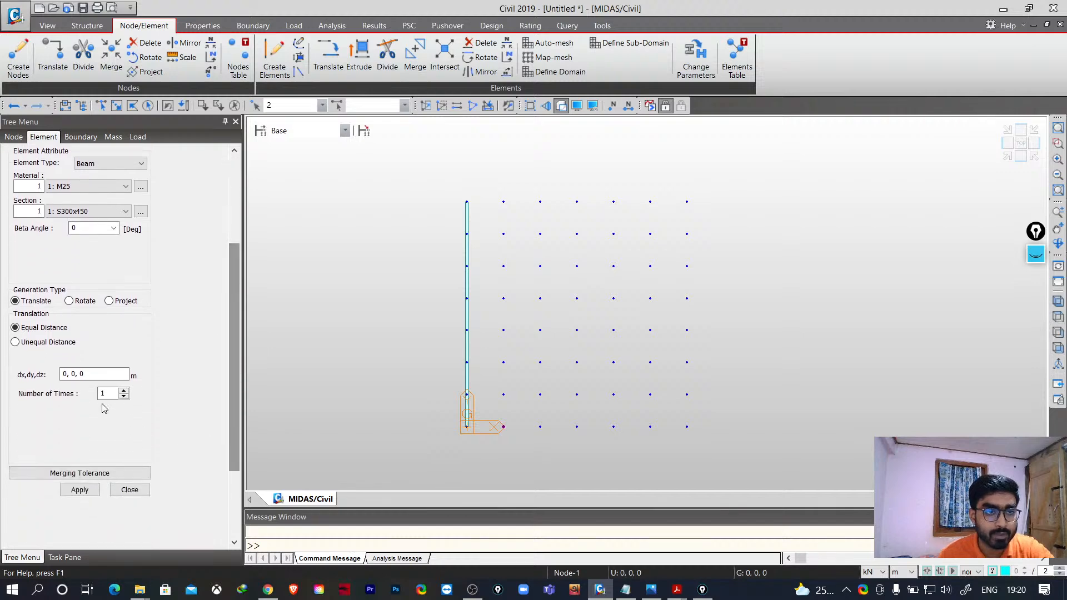
left_click(89, 374)
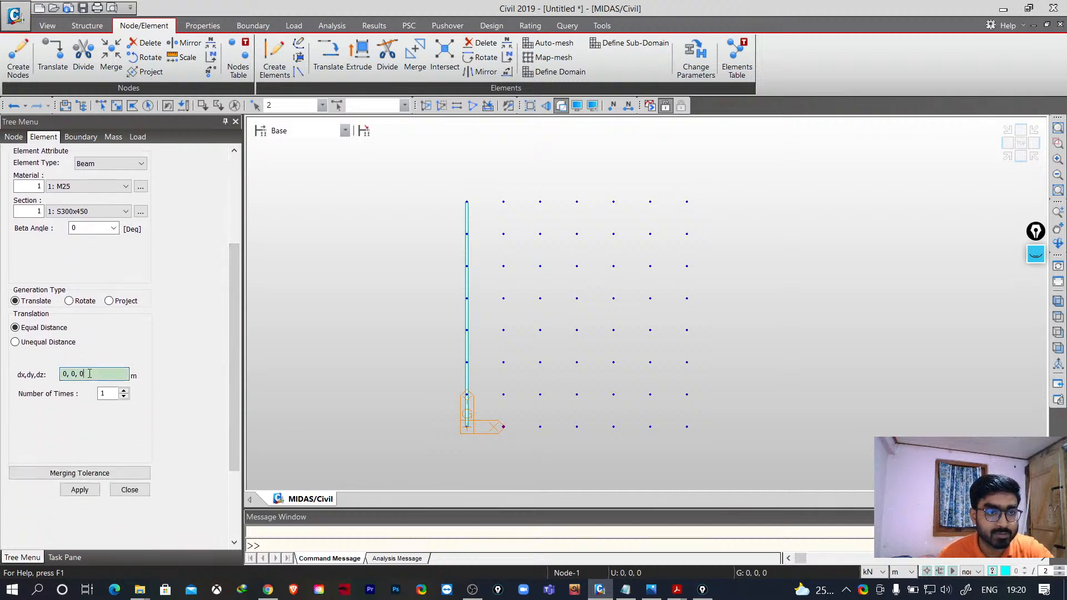
left_click(505, 428)
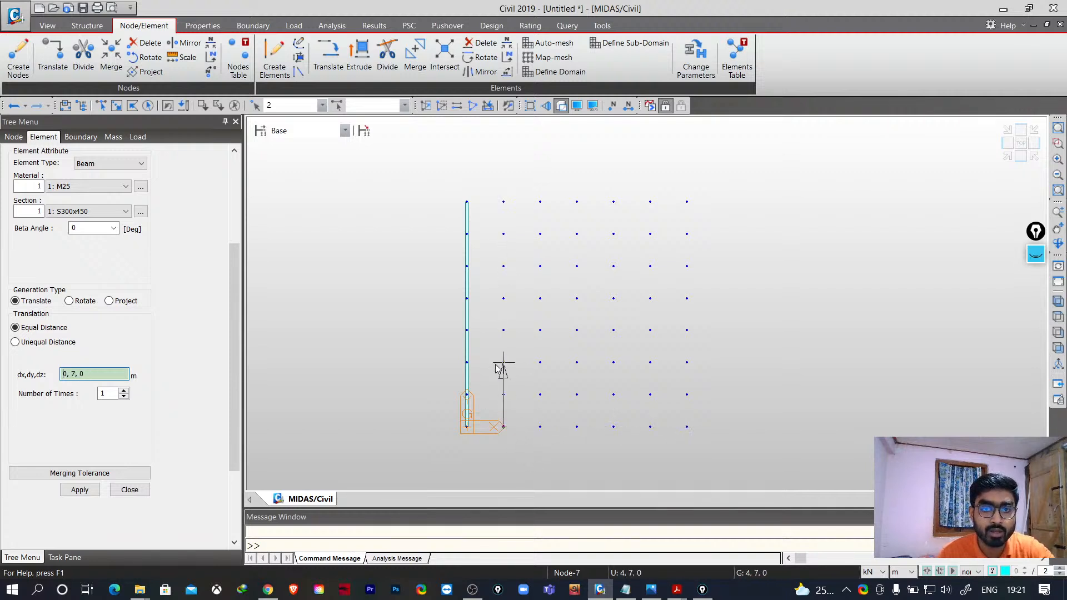
left_click(504, 206)
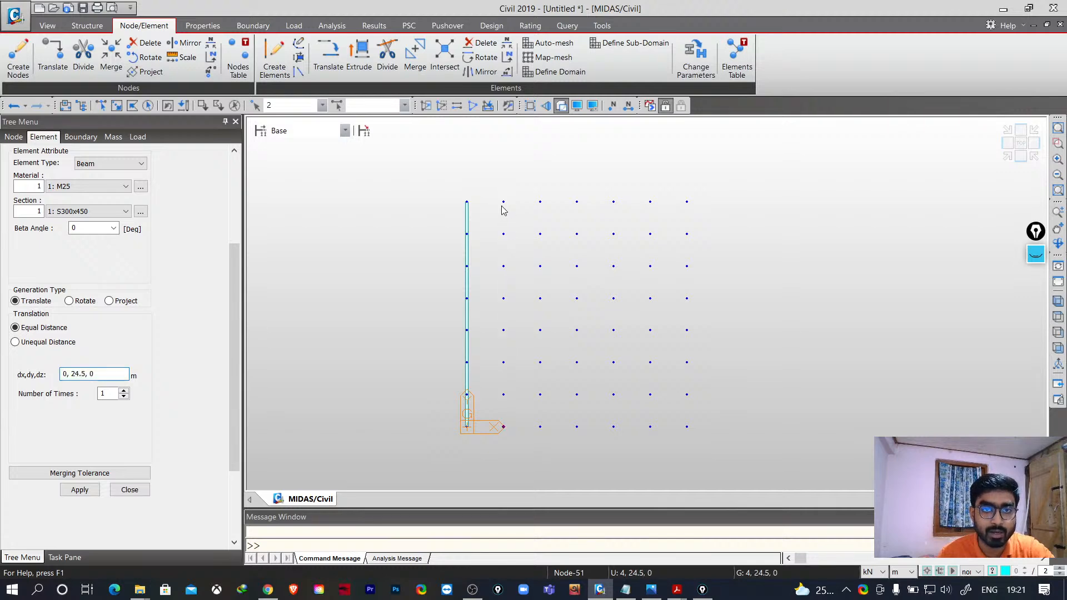
left_click(68, 493)
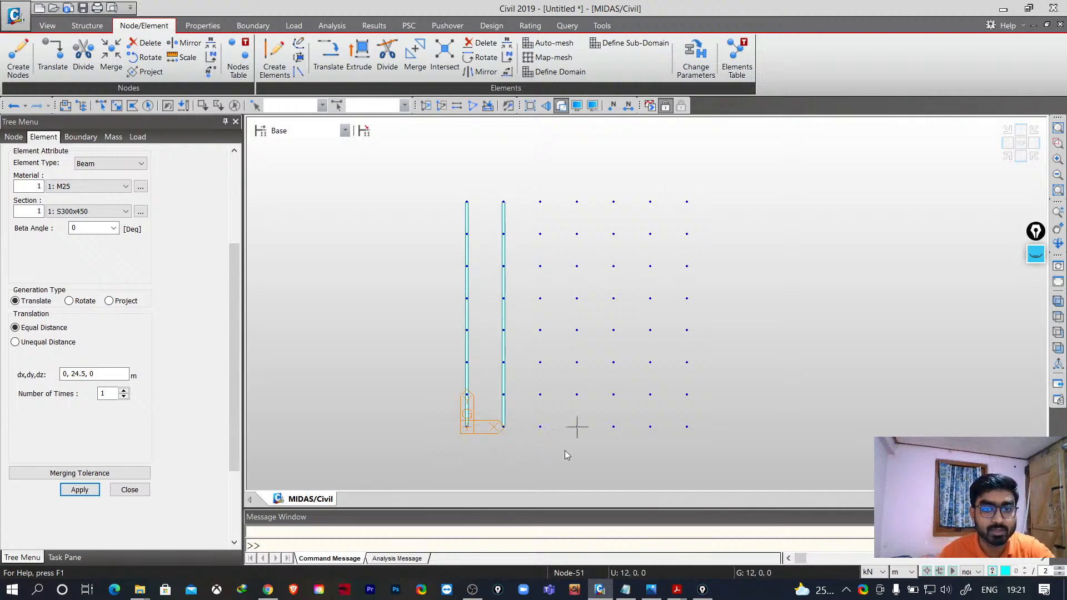
- Select the five remaining base nodes with a selection window
left_click(116, 106)
left_click_drag(534, 419, 703, 468)
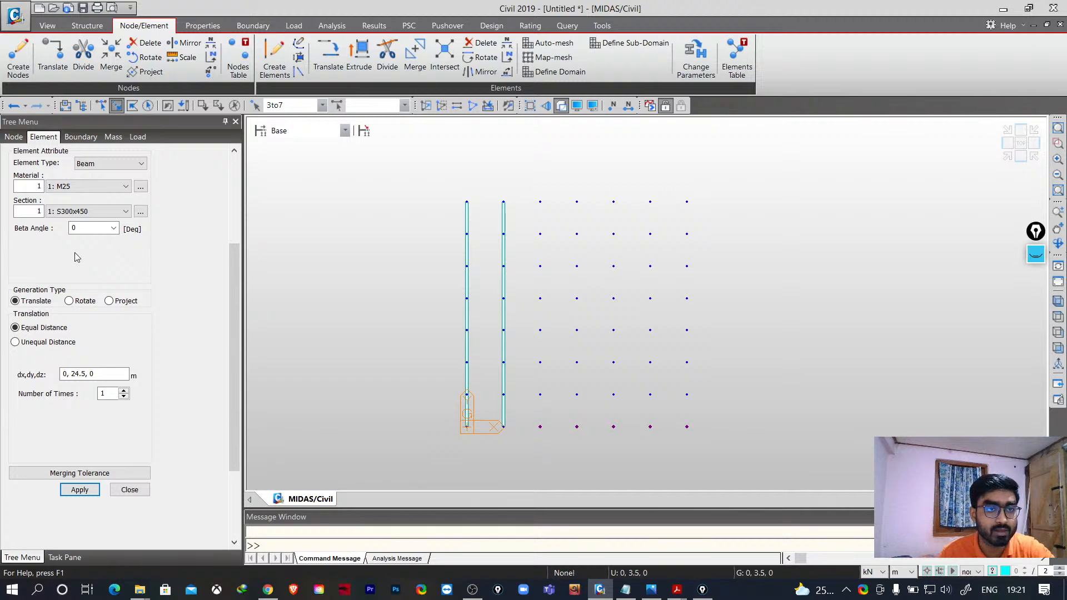
- Save the model as demo1 in the MIDAS WORKS folder
key("ctrl+s")
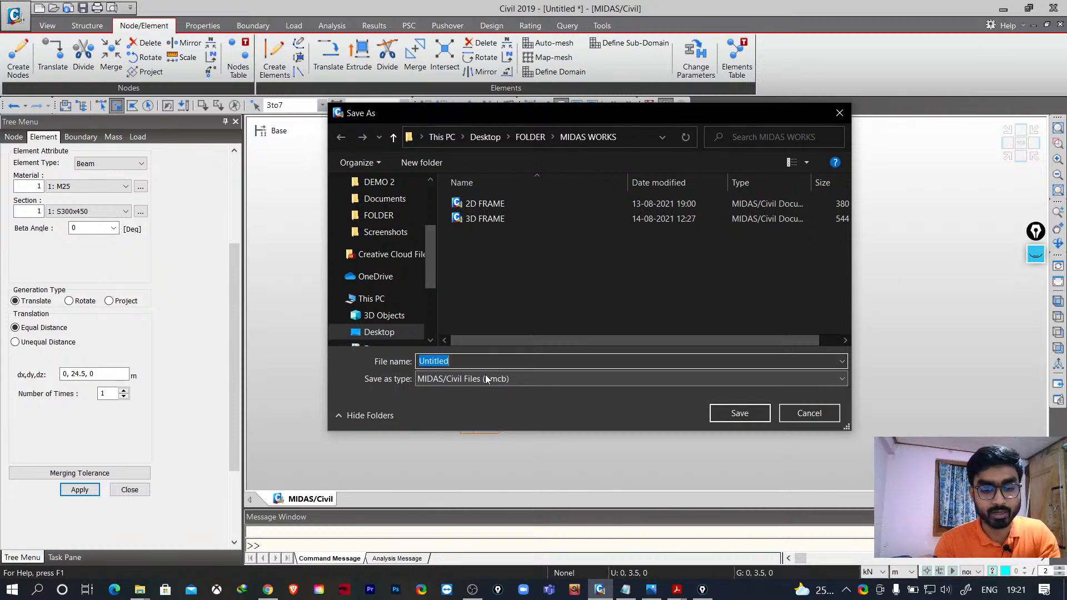
type("demo1")
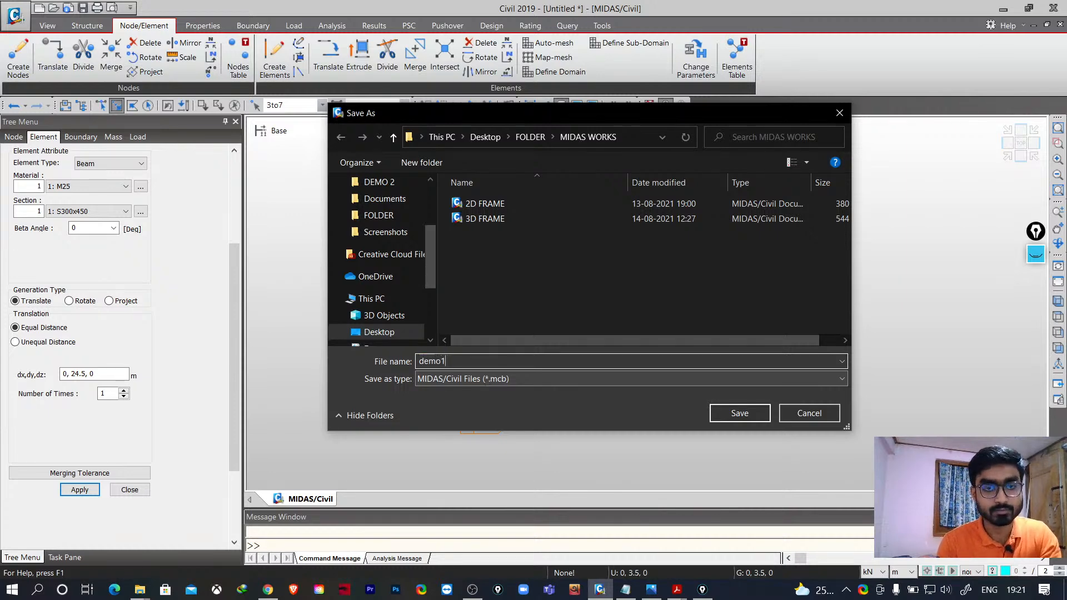
left_click(750, 412)
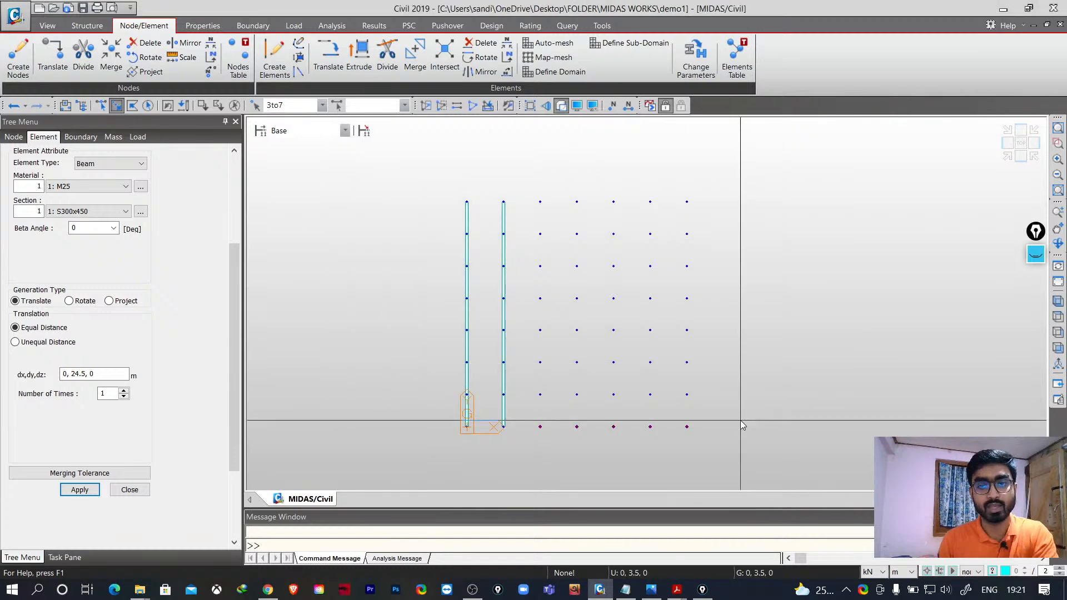
- Extrude the selected base nodes once by 0, 24.5, 0 m to create the remaining columns
left_click(103, 374)
left_click(541, 427)
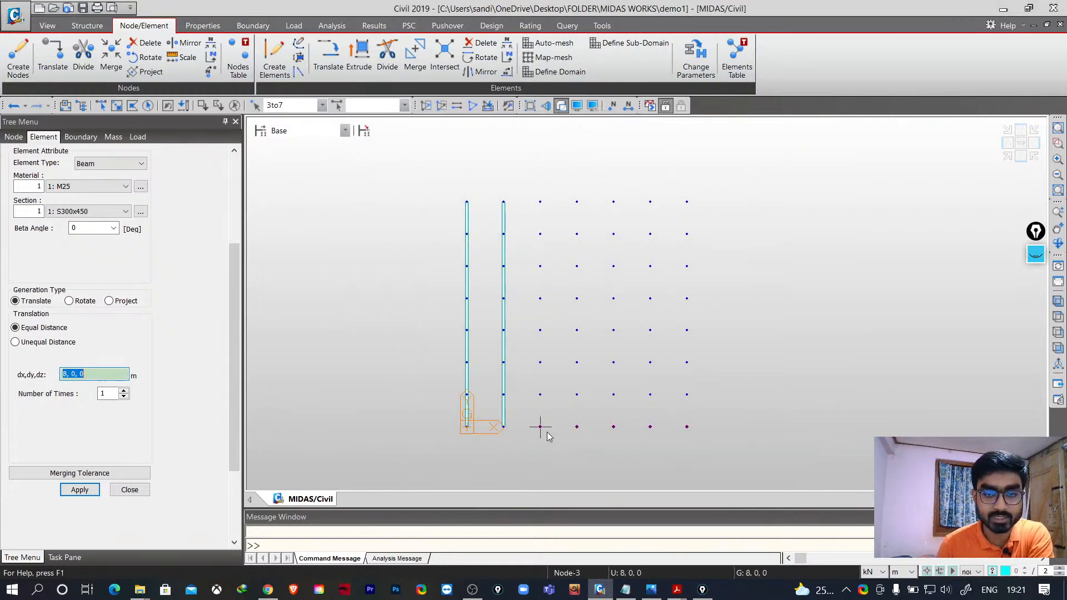
left_click(540, 202)
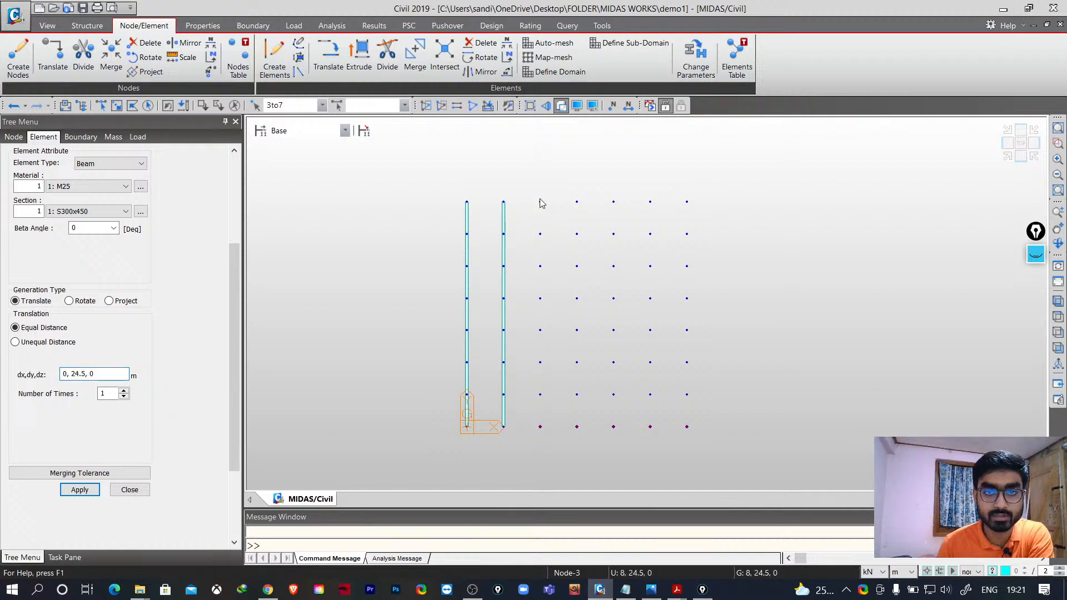
left_click(80, 491)
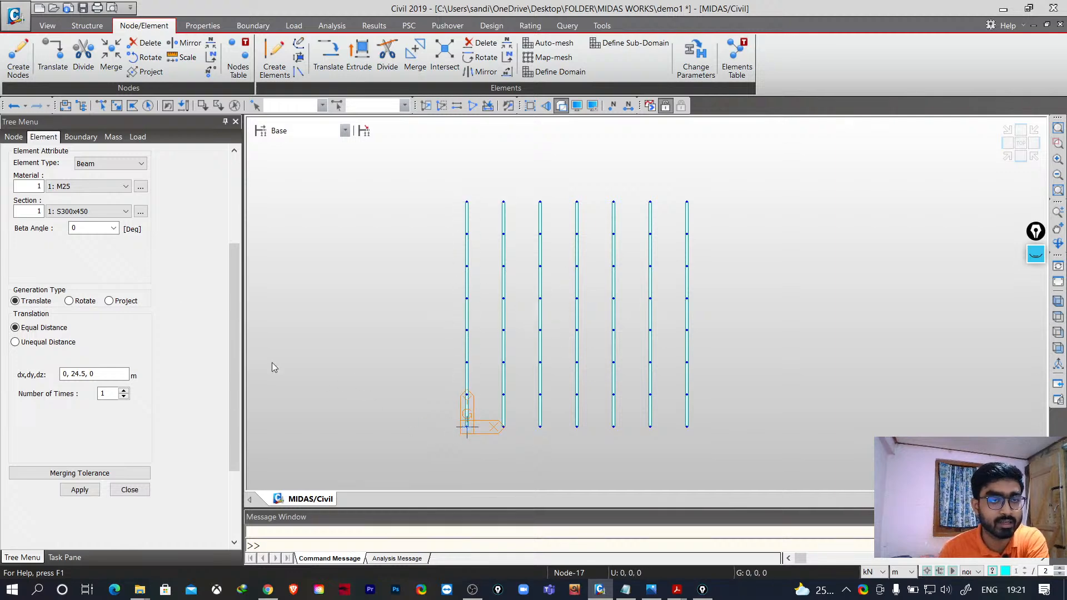
- Extrude the left column's nodes once by 24, 0, 0 m to create the beams across the grid
left_click(117, 106)
left_click_drag(451, 185, 483, 448)
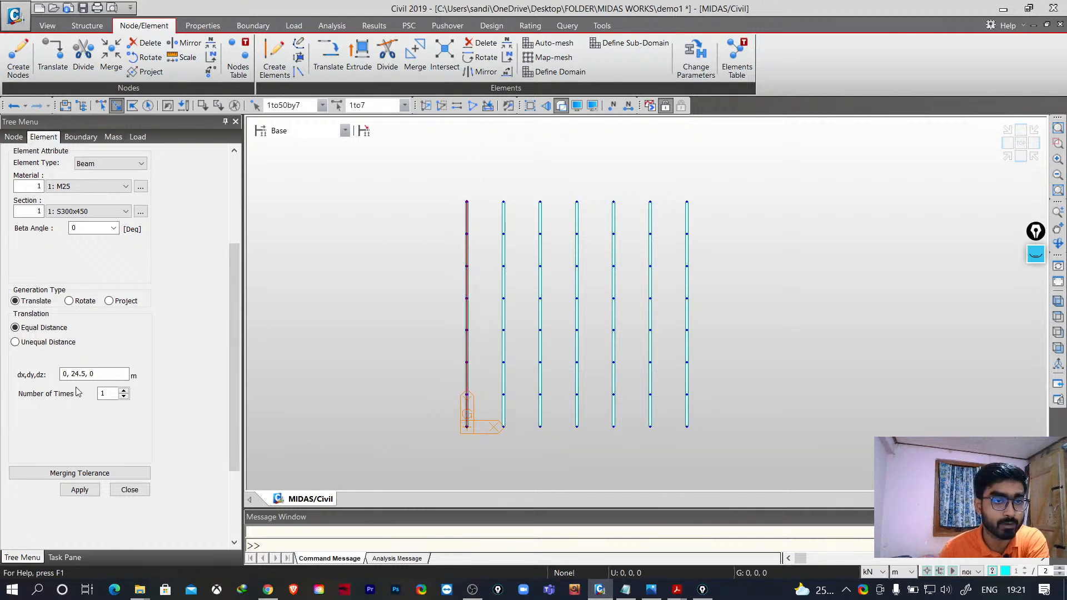
left_click(103, 374)
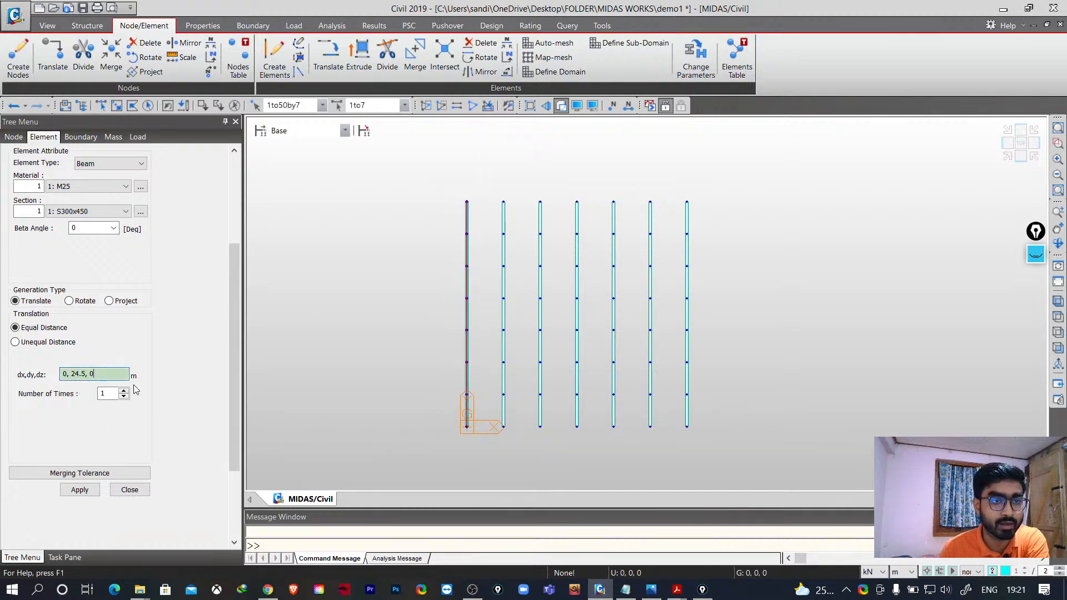
left_click(466, 201)
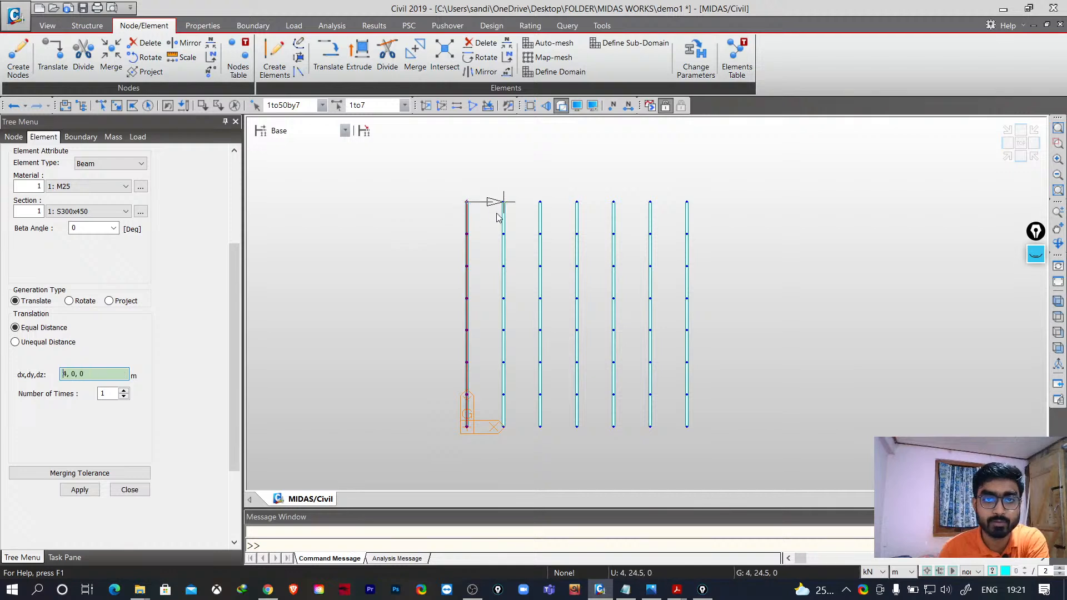
left_click(687, 202)
left_click(80, 490)
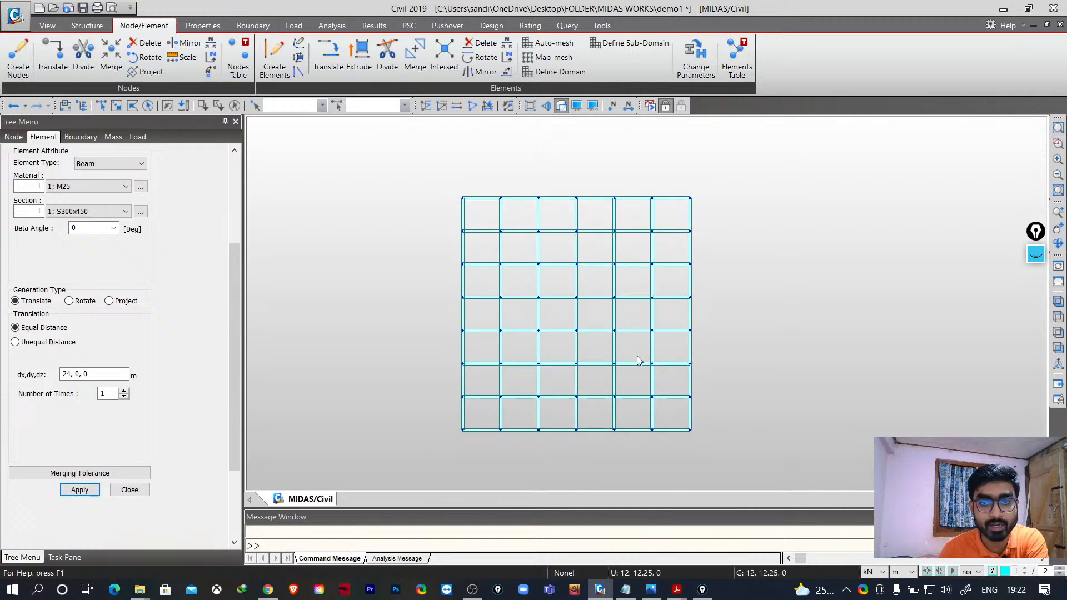
- Examine the completed beam grid in isometric and top views
scroll(637, 356, "up", 2)
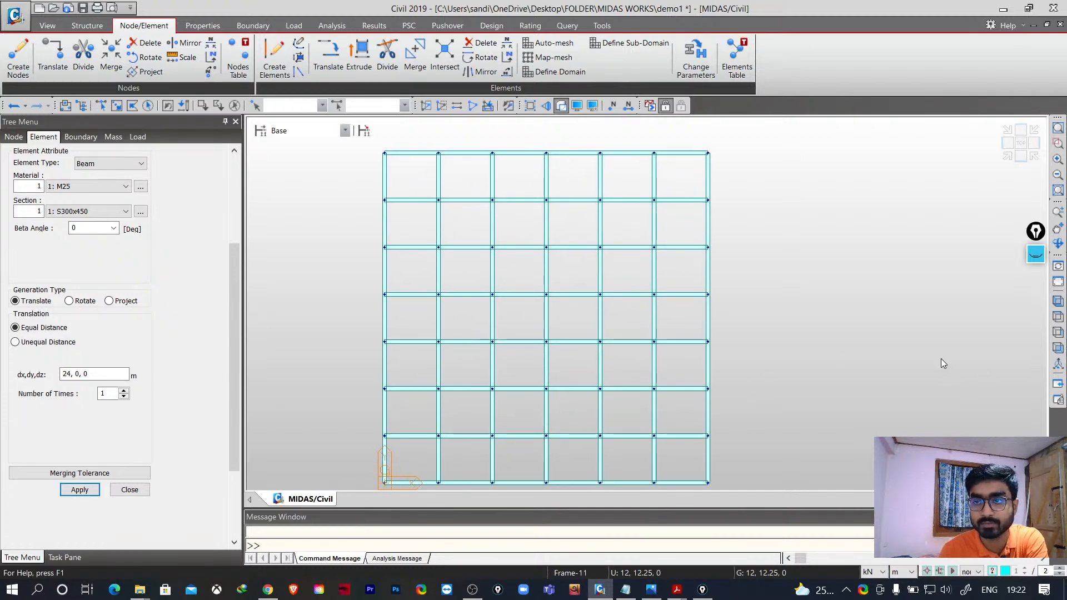
left_click(1058, 302)
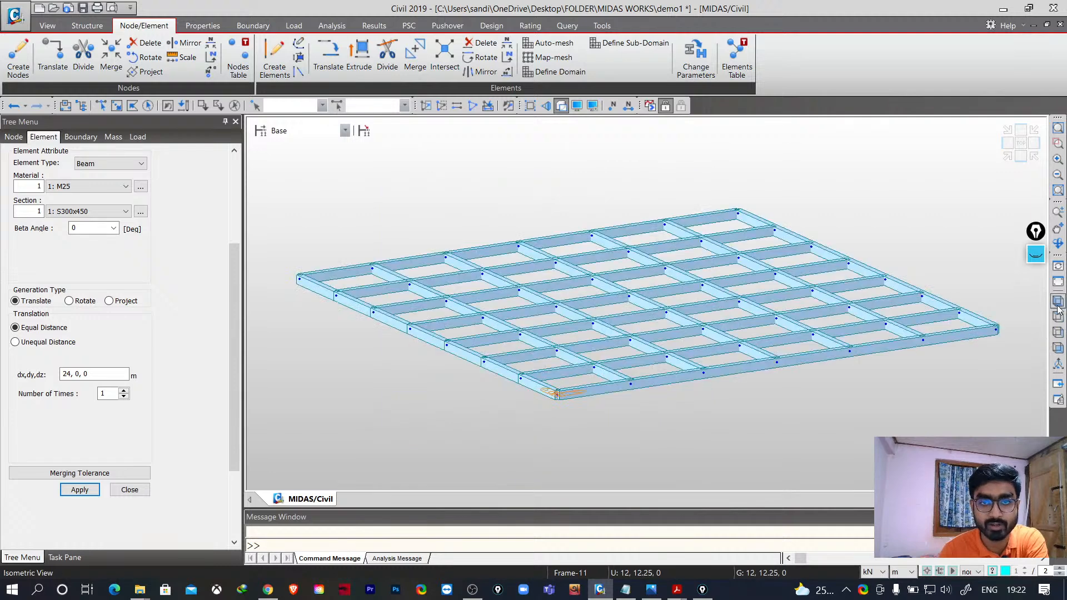
left_click(1008, 157)
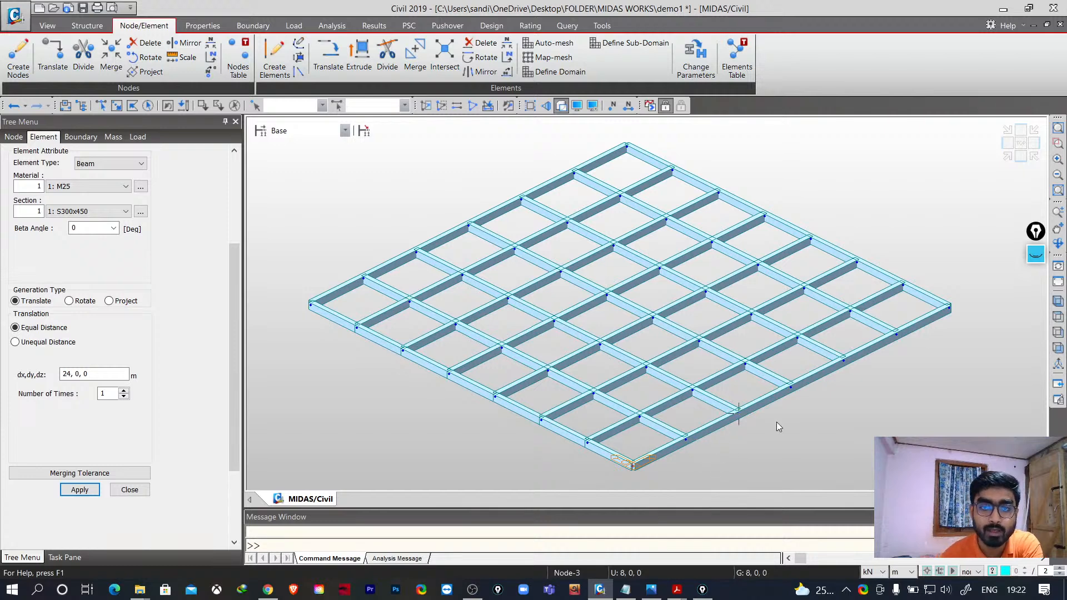
mouse_move(778, 426)
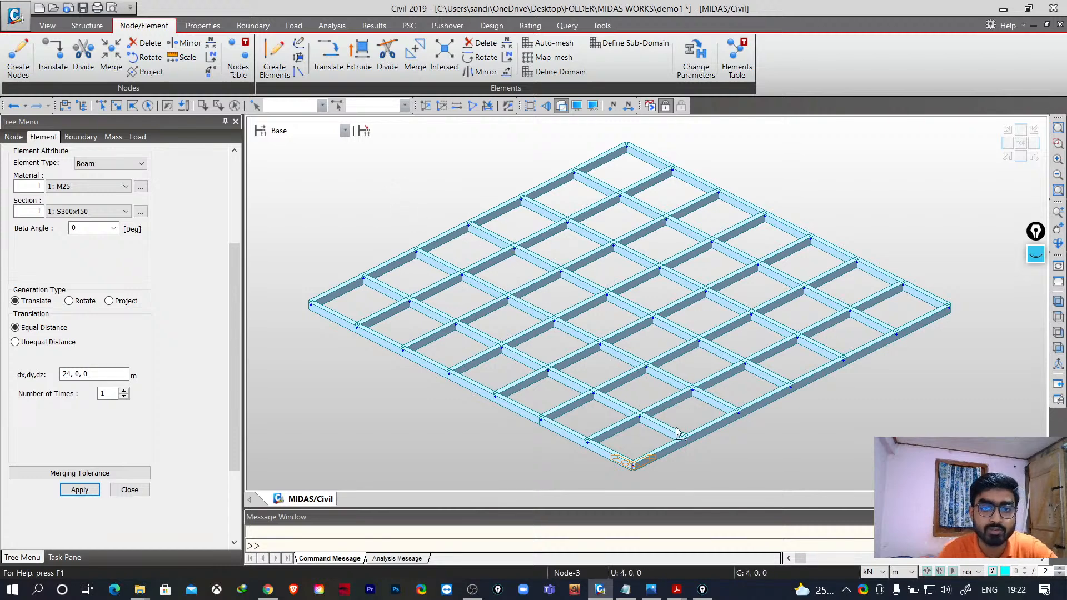
scroll(565, 336, "down", 4)
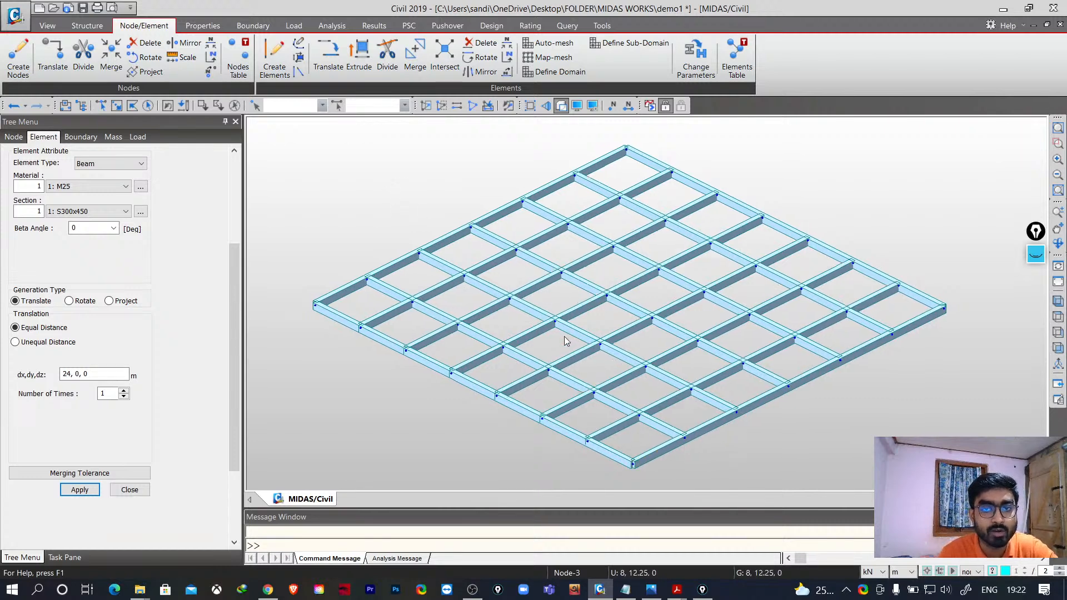
scroll(590, 328, "up", 6)
middle_click_drag(719, 405, 787, 375)
left_click(1021, 142)
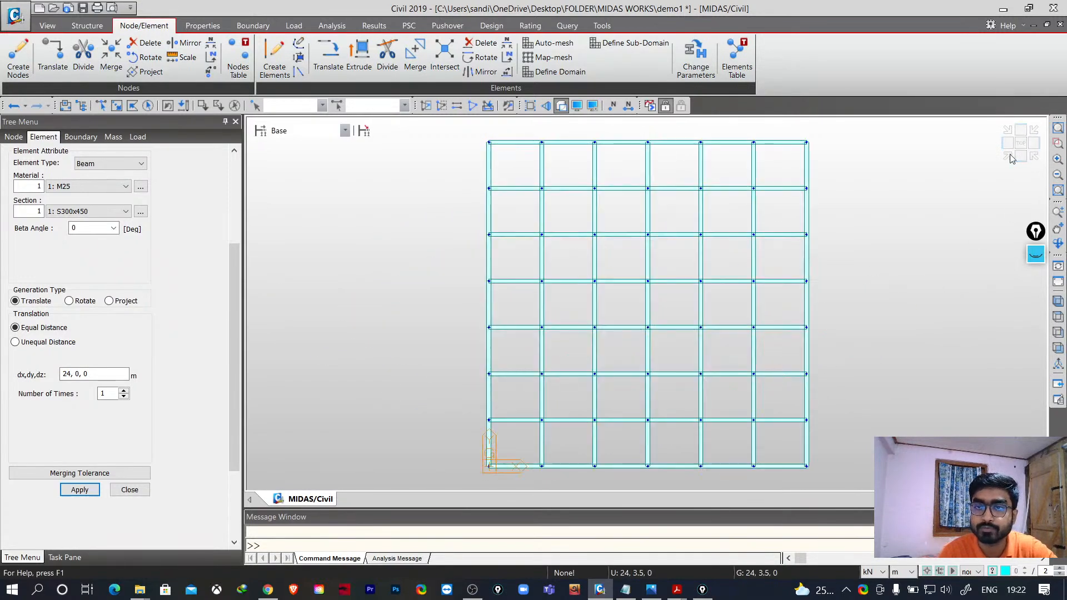
middle_click_drag(806, 302, 705, 327)
scroll(705, 327, "down", 3)
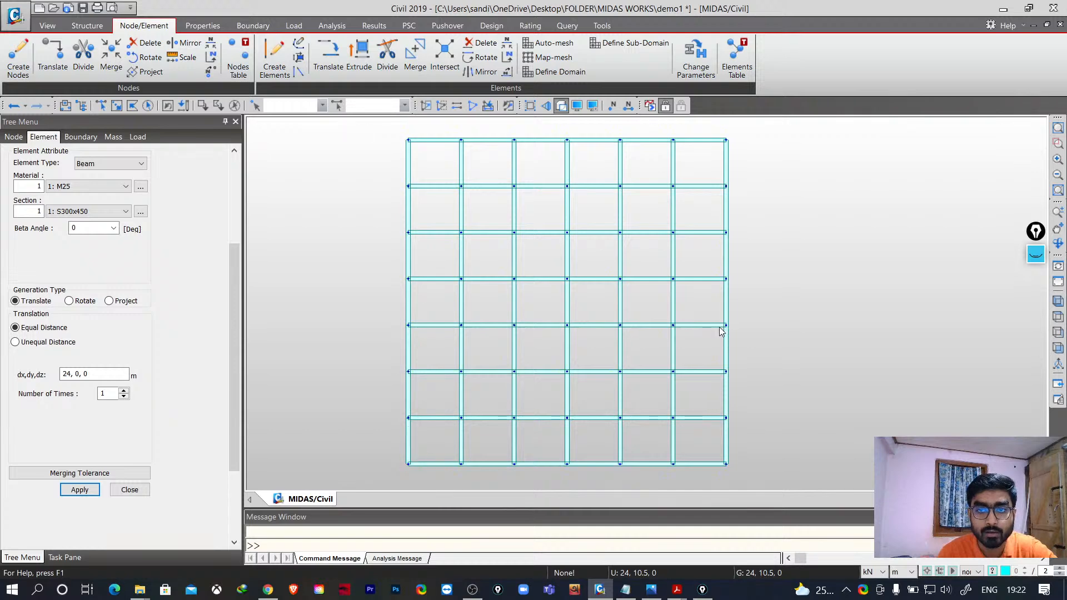
scroll(671, 345, "up", 1)
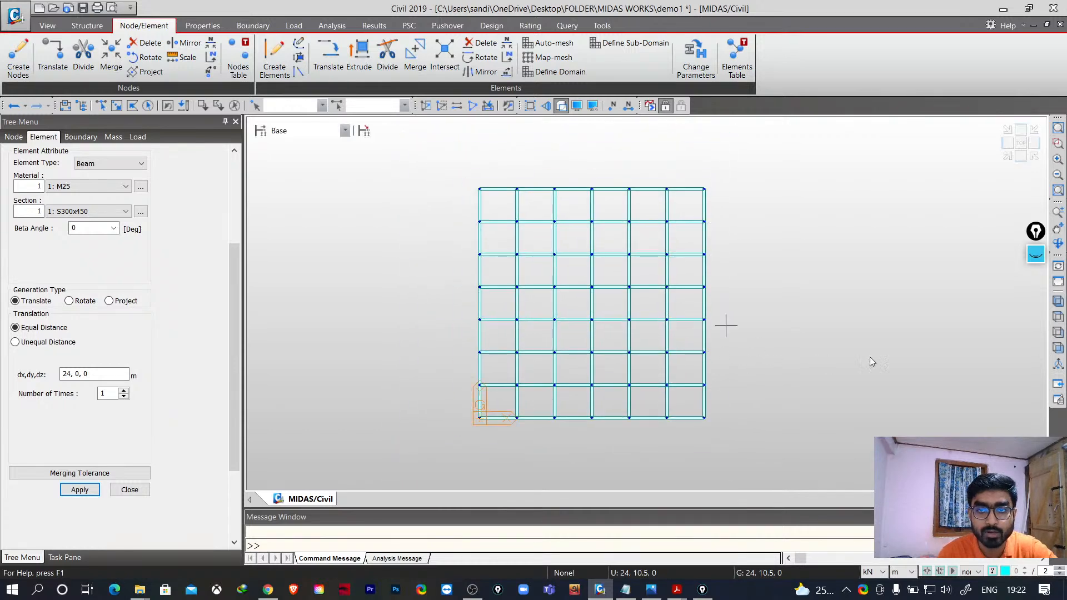
- Copy all elements upward 10 times at 0, 0, 3 m with Translate Elements
left_click(117, 105)
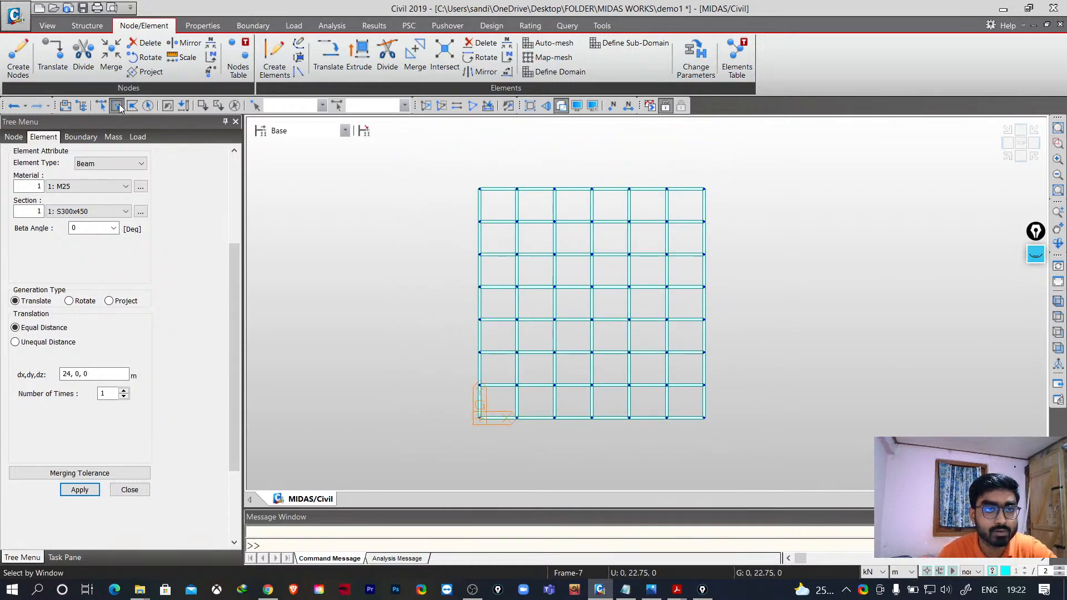
left_click_drag(447, 172, 754, 444)
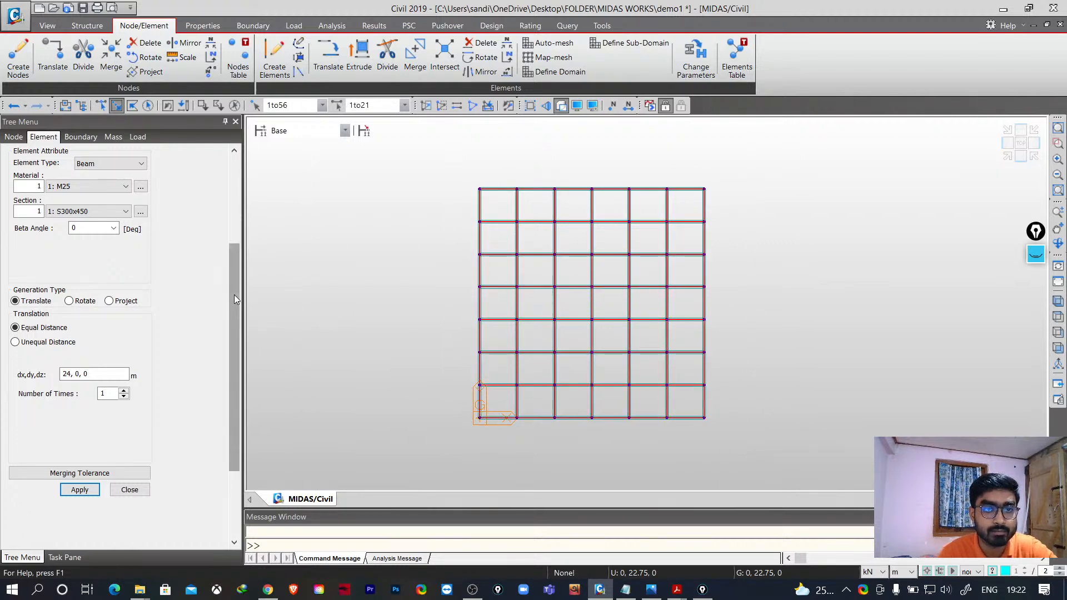
left_click_drag(234, 295, 233, 191)
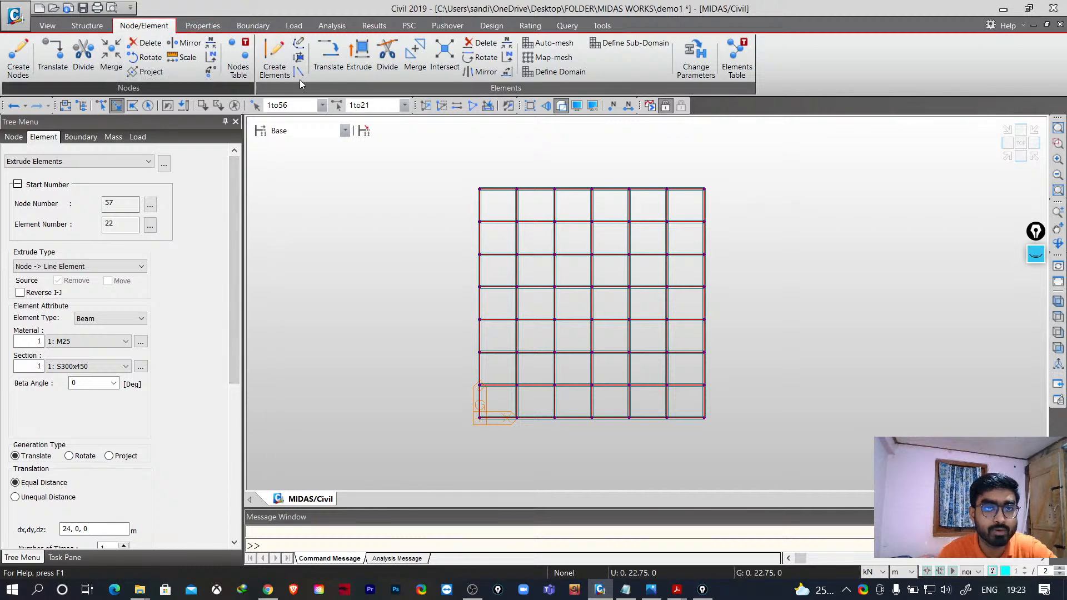
left_click(326, 65)
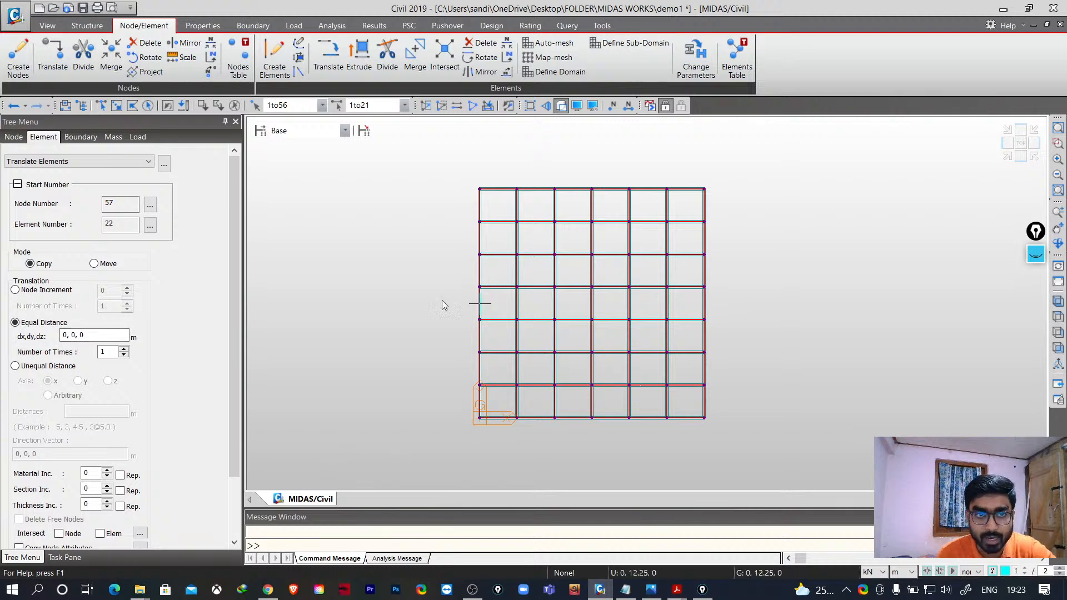
left_click(1059, 302)
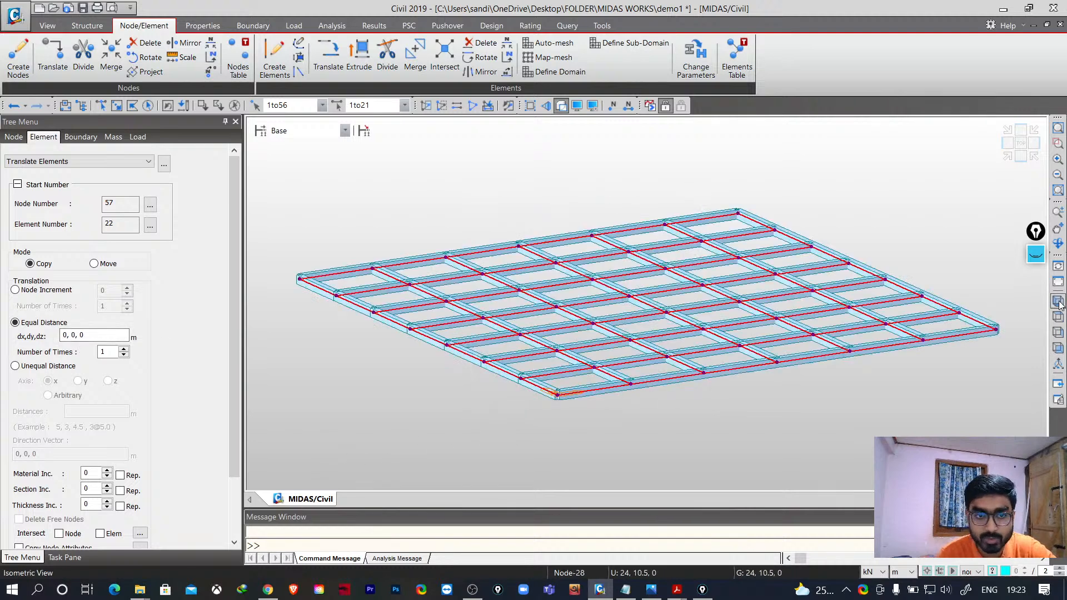
middle_click_drag(471, 388, 665, 395)
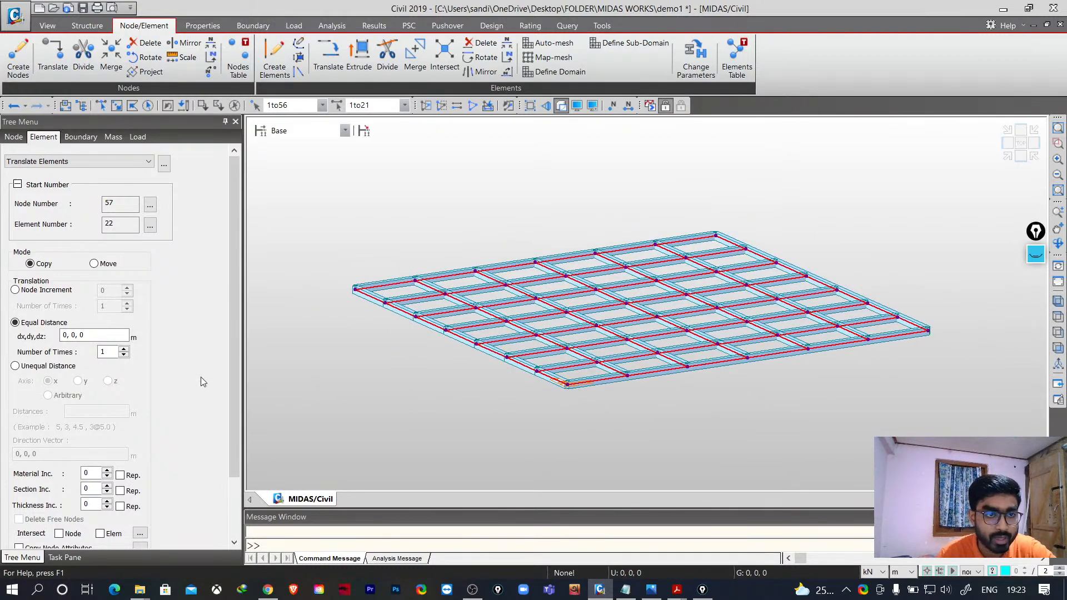
left_click(96, 335)
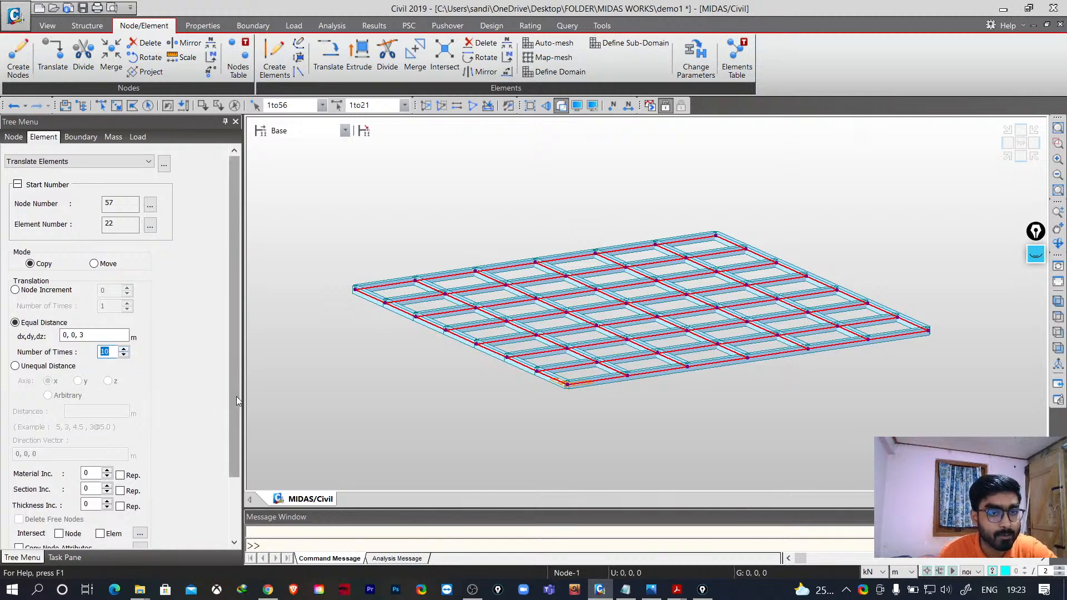
scroll(236, 396, "down", 3)
left_click(80, 528)
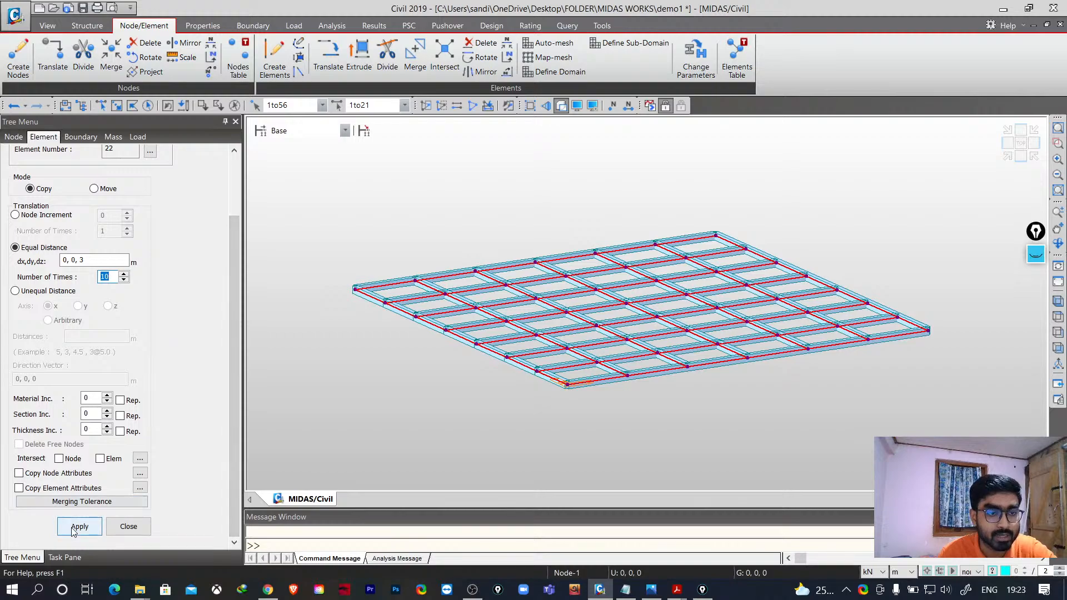
- Activate only the base floor's elements, selected with a window in front view
scroll(409, 377, "down", 5)
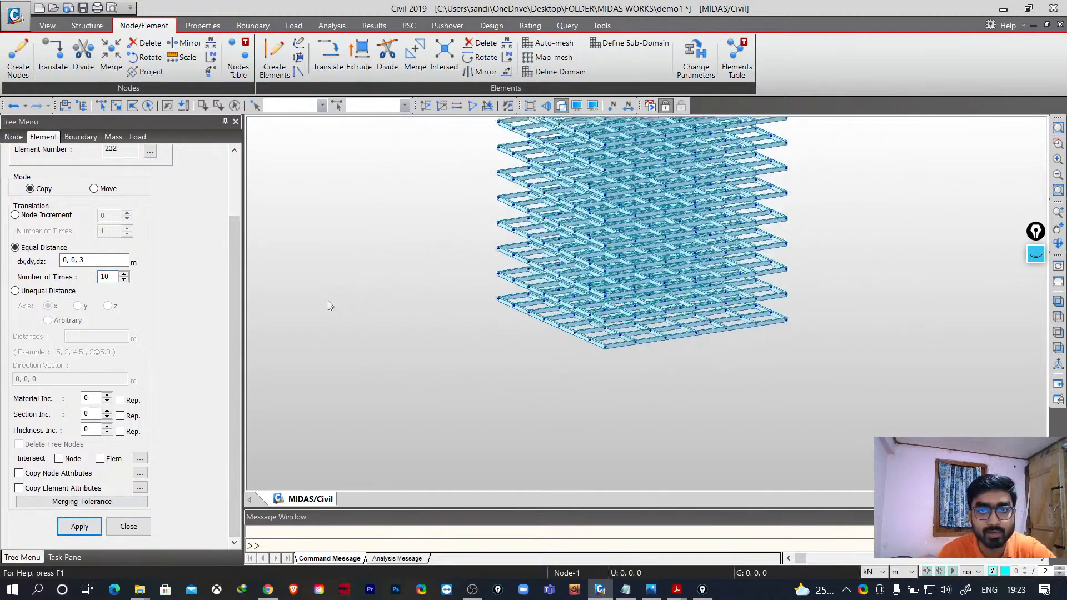
middle_click_drag(444, 283, 400, 353)
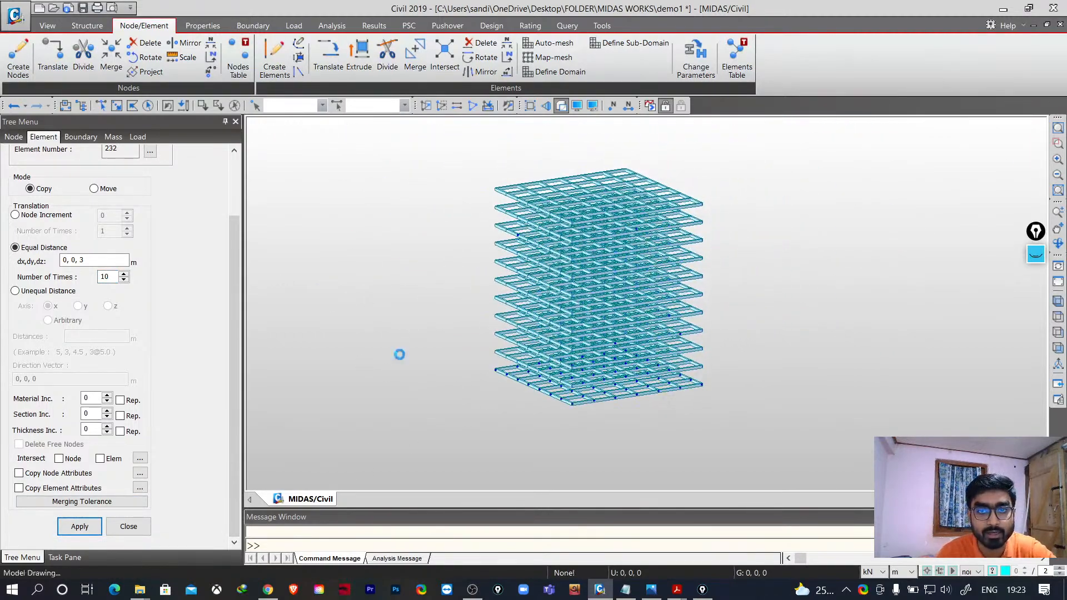
scroll(555, 411, "up", 4)
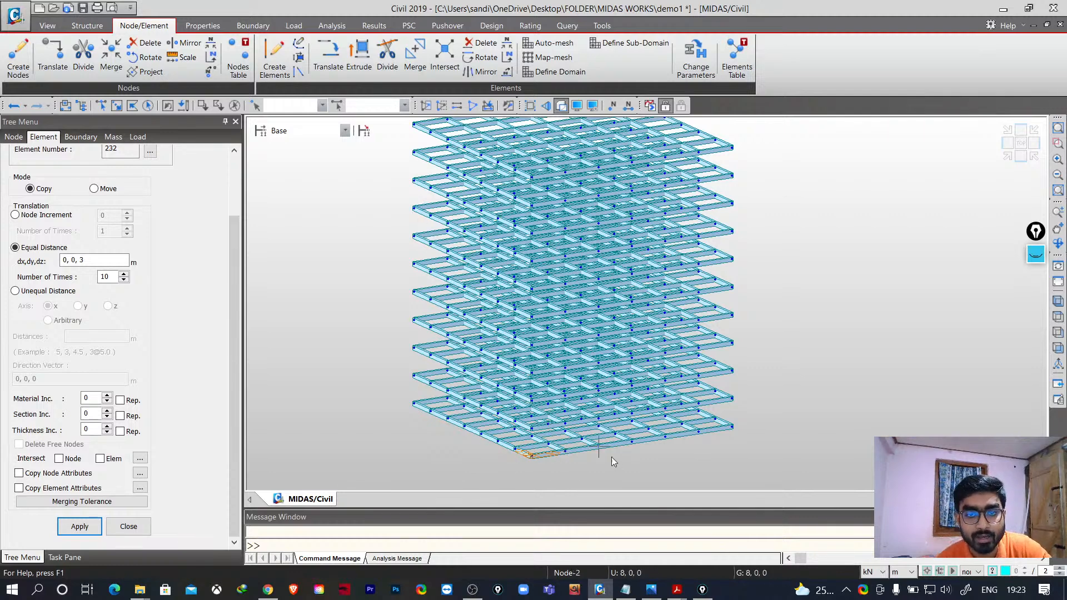
left_click(1059, 349)
middle_click_drag(893, 374, 856, 294)
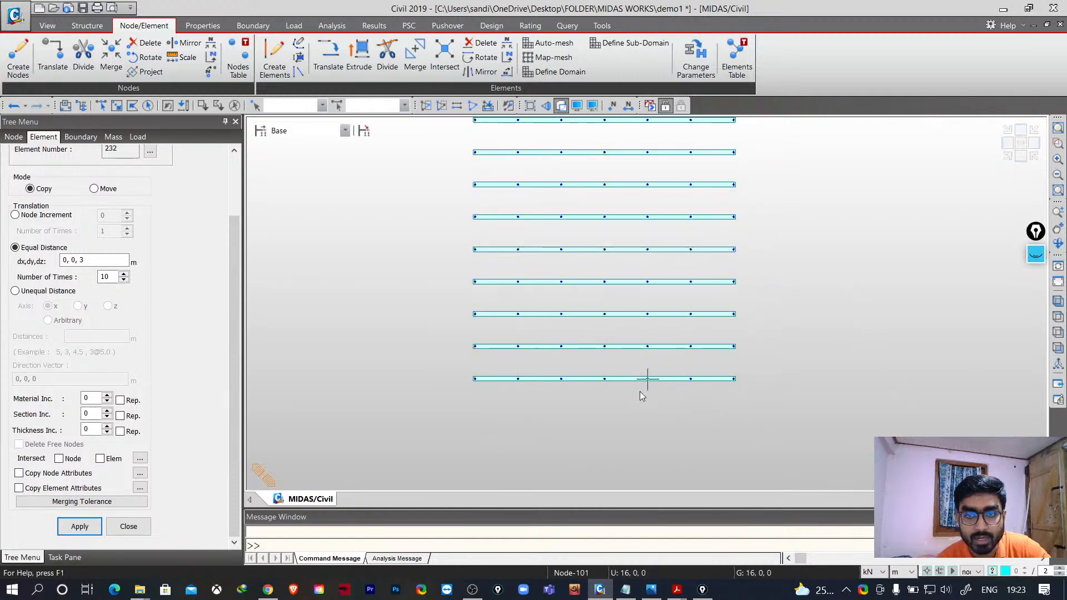
left_click(116, 105)
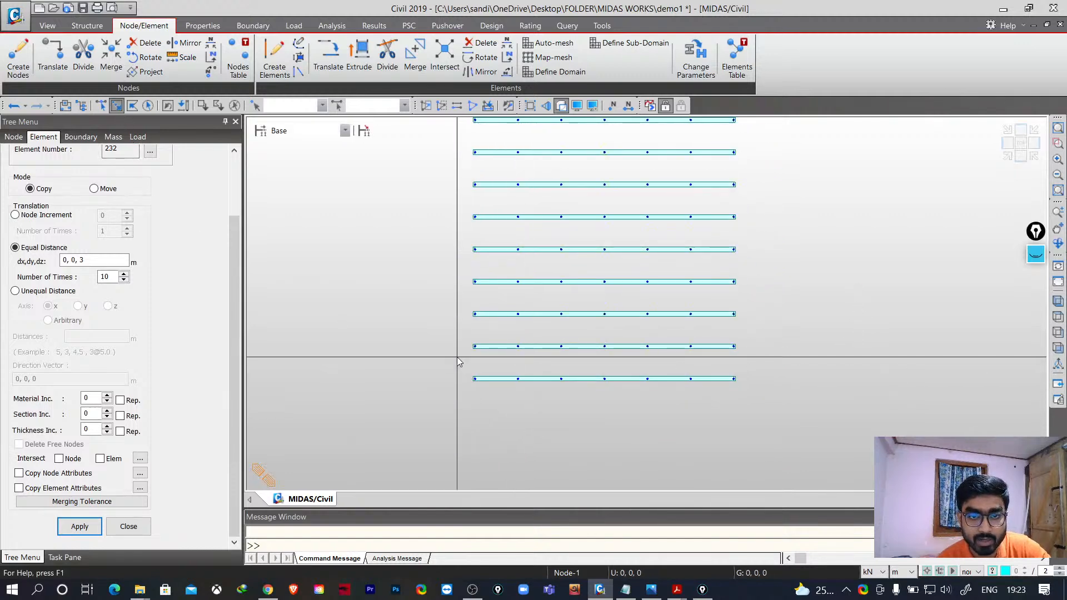
left_click_drag(454, 364, 783, 413)
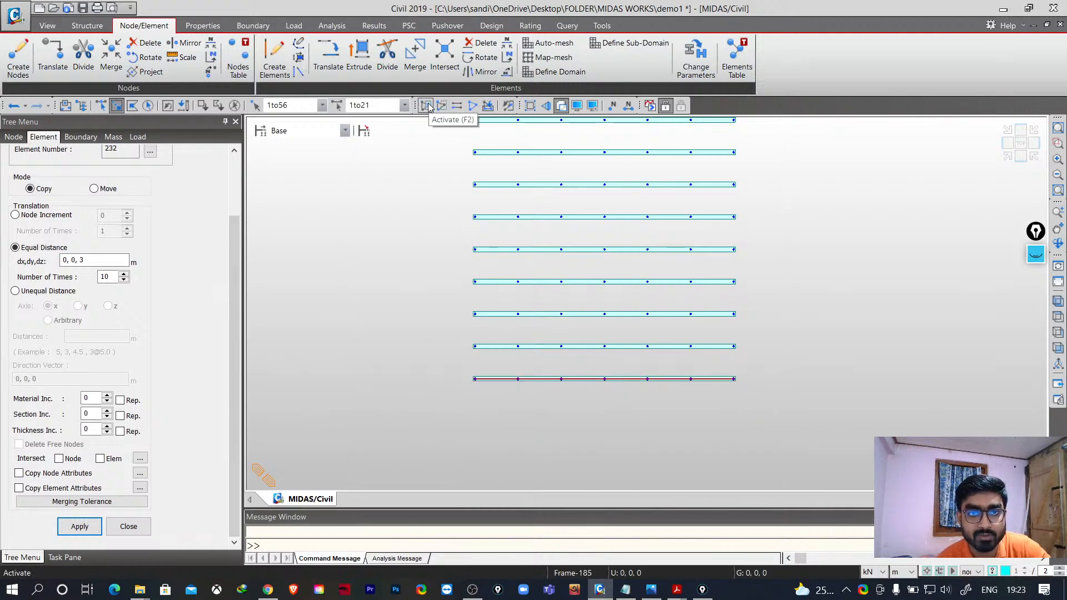
left_click(427, 105)
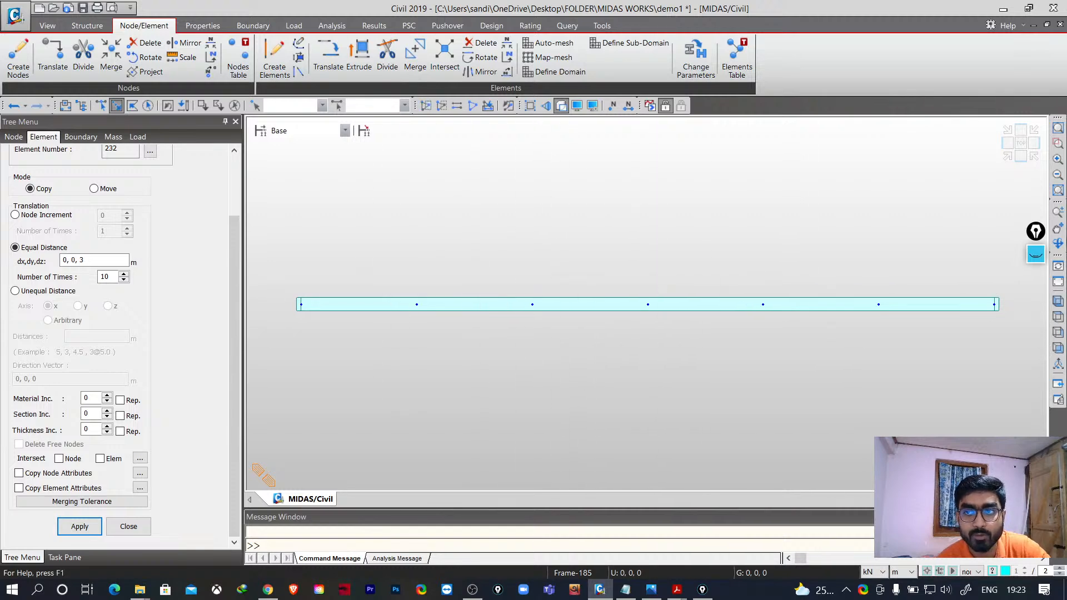
- In top view, select the base-floor nodes at alternating grid positions with window and single picks
left_click(1022, 143)
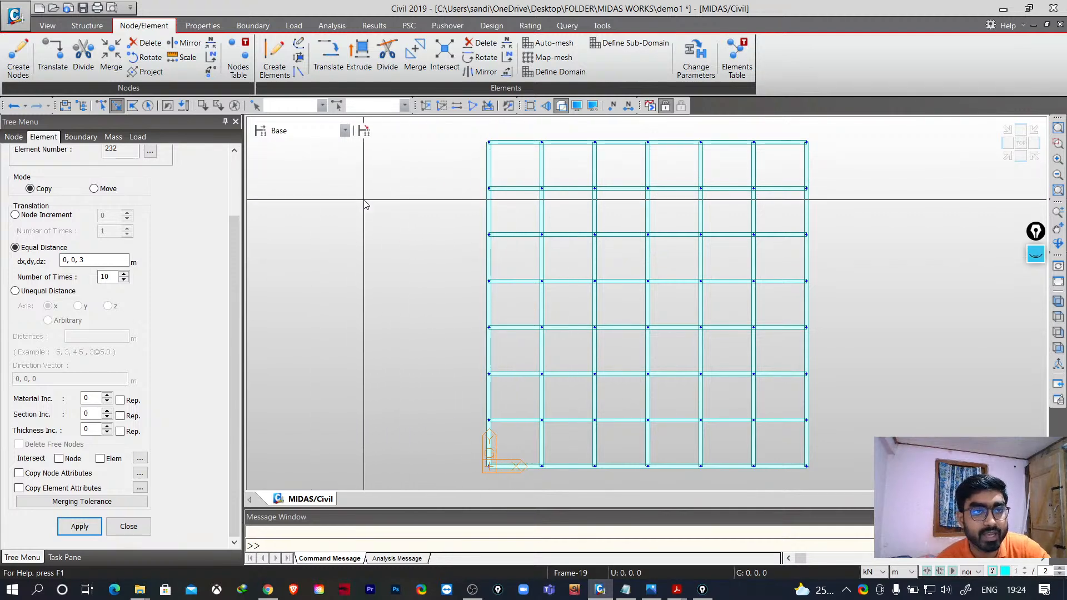
left_click(100, 109)
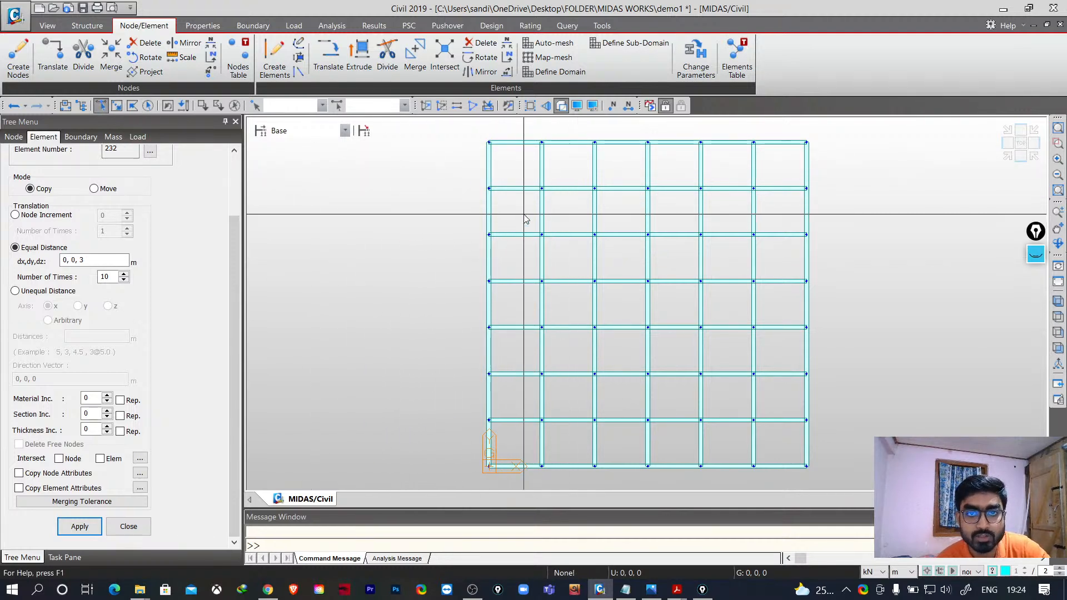
left_click(489, 143)
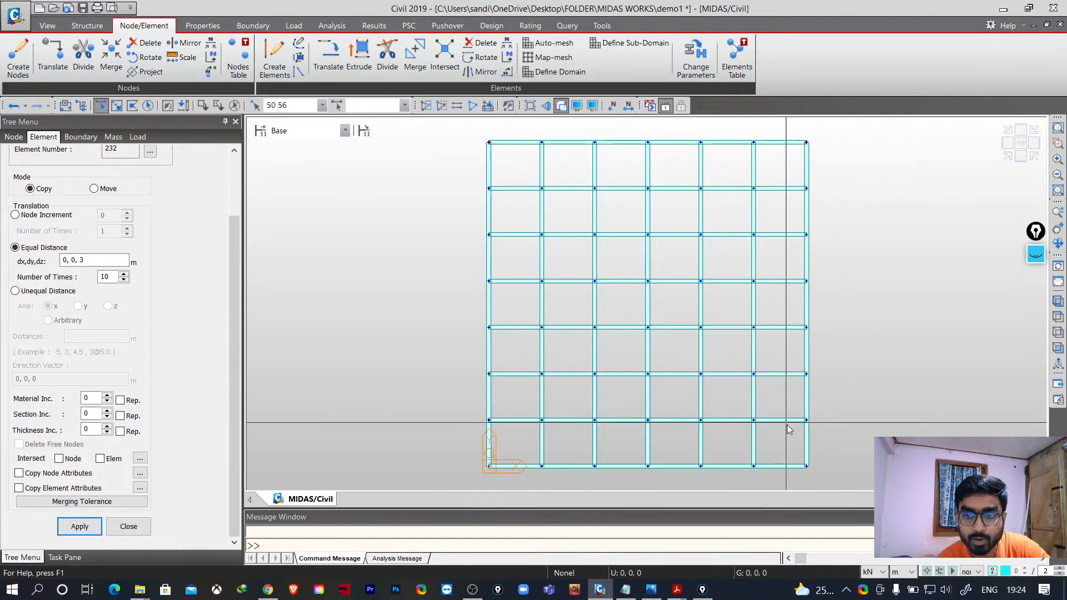
left_click_drag(793, 447, 820, 473)
left_click_drag(472, 458, 499, 476)
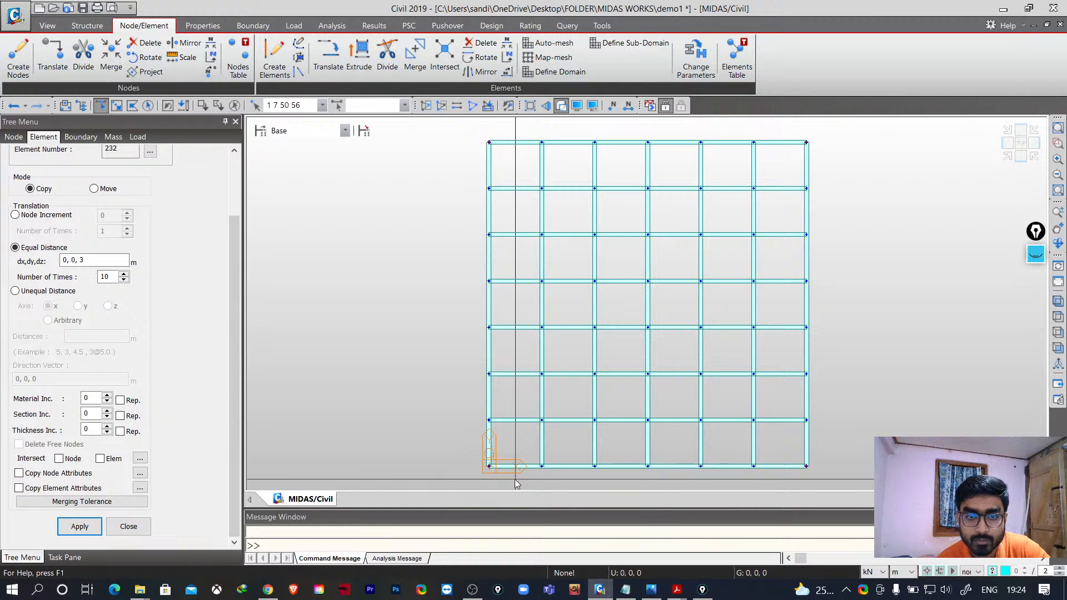
left_click_drag(476, 367, 497, 381)
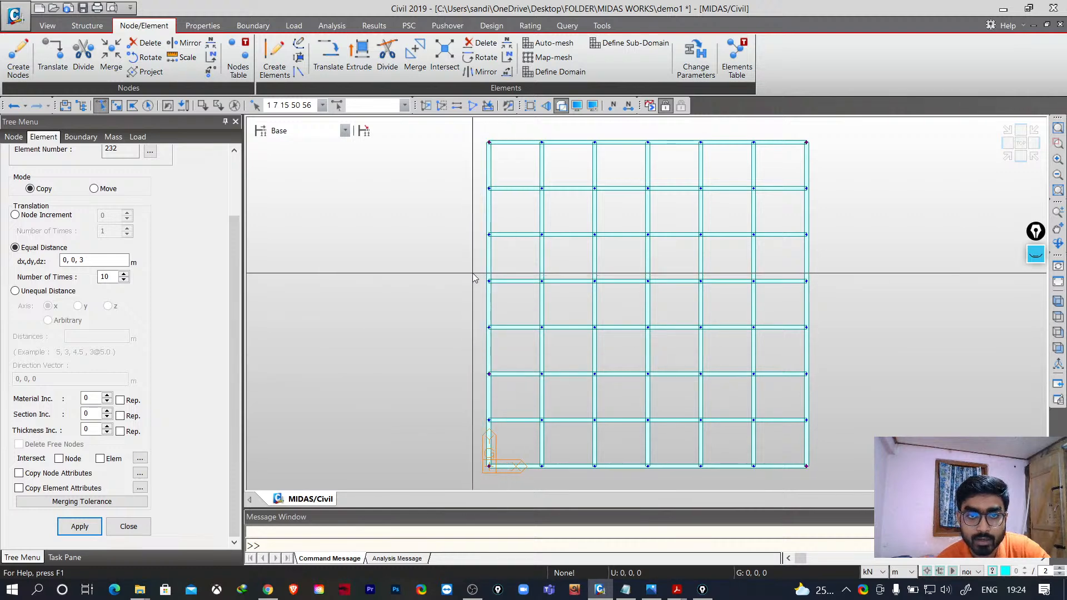
left_click_drag(475, 276, 501, 291)
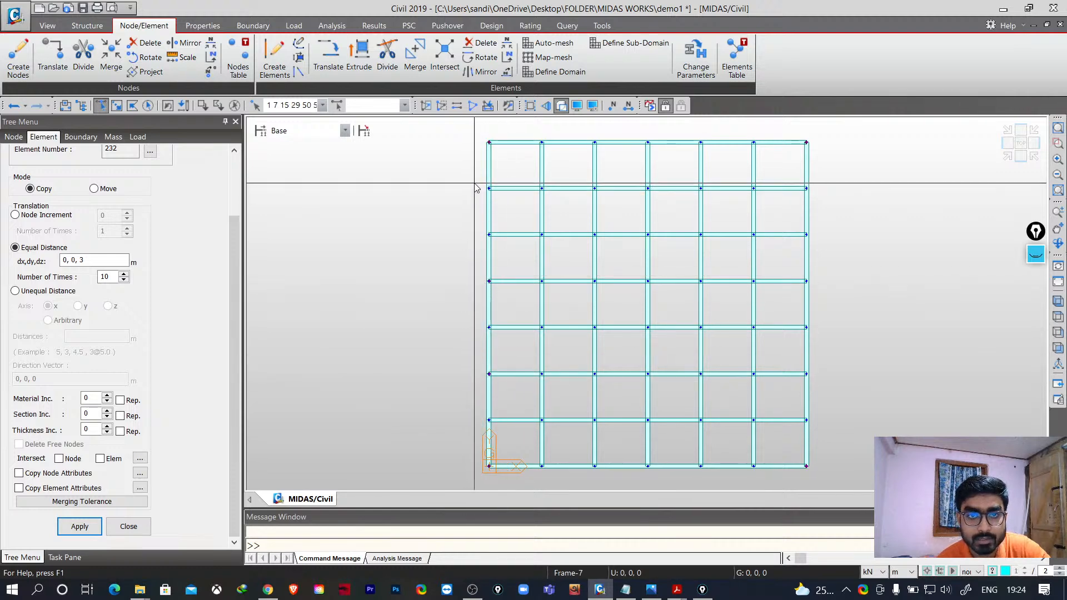
left_click_drag(474, 182, 505, 203)
left_click_drag(796, 175, 835, 221)
left_click_drag(798, 267, 826, 297)
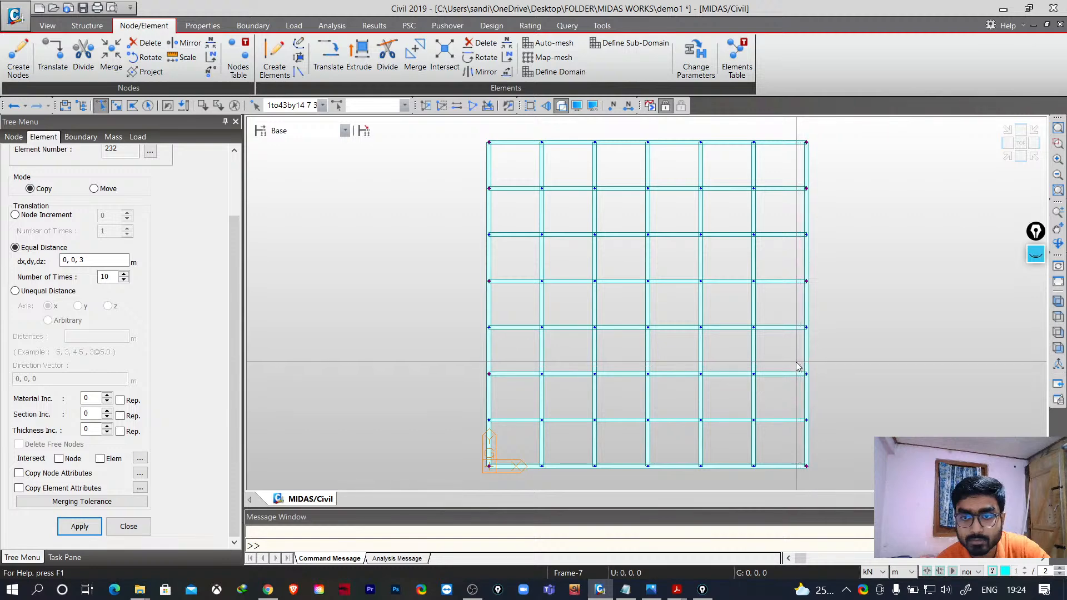
left_click_drag(797, 362, 831, 395)
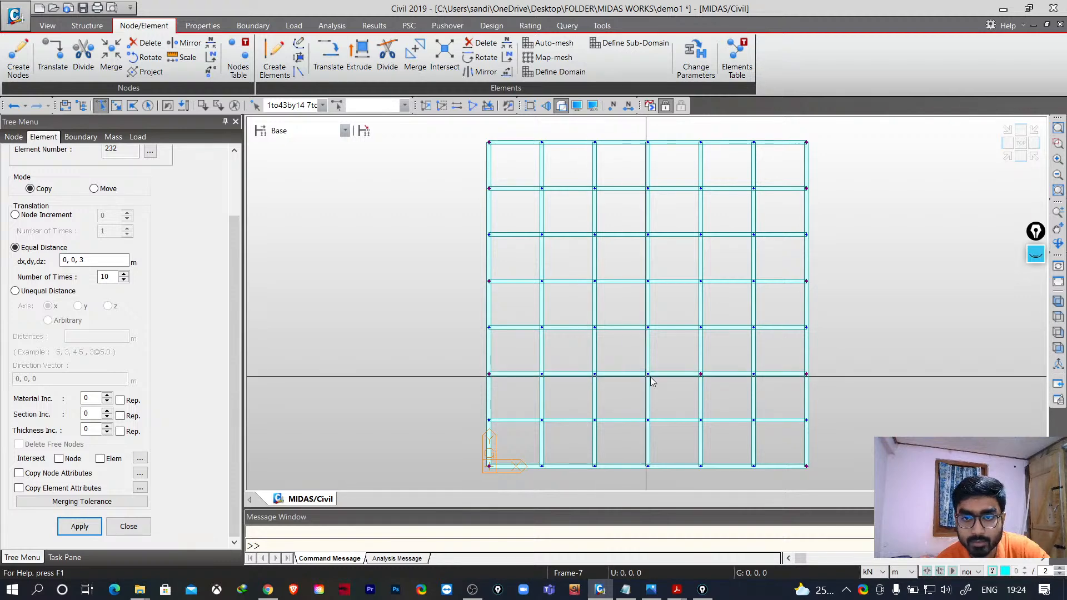
left_click_drag(579, 364, 618, 395)
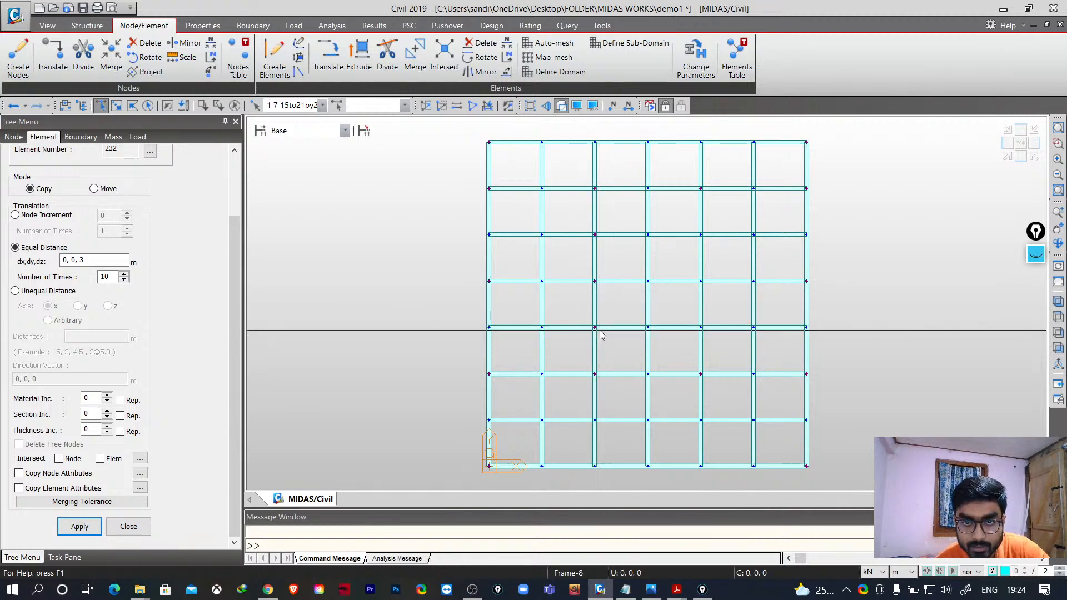
left_click(595, 420)
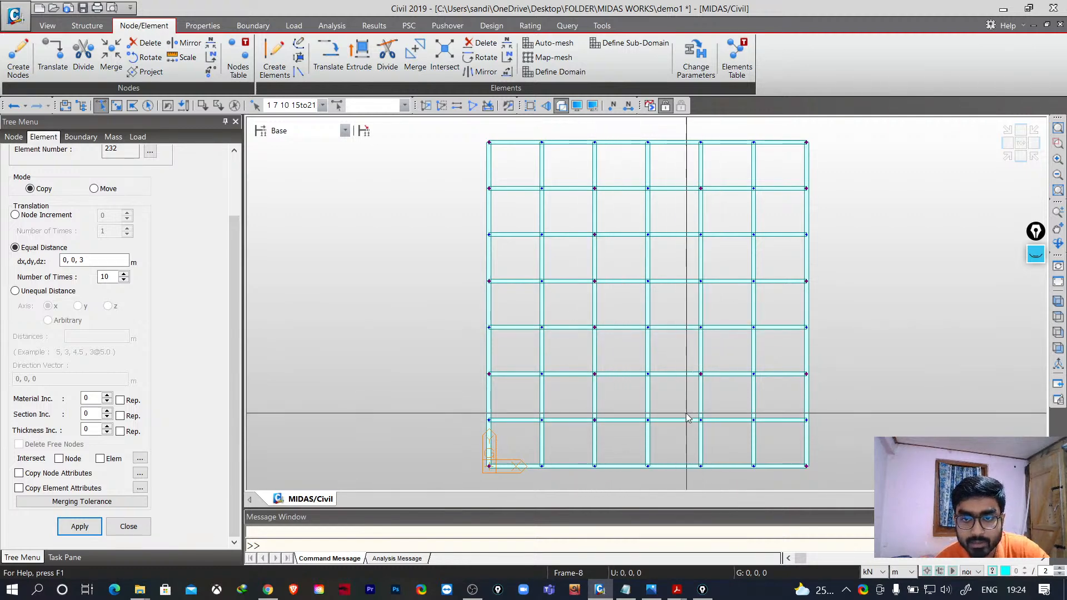
left_click(701, 420)
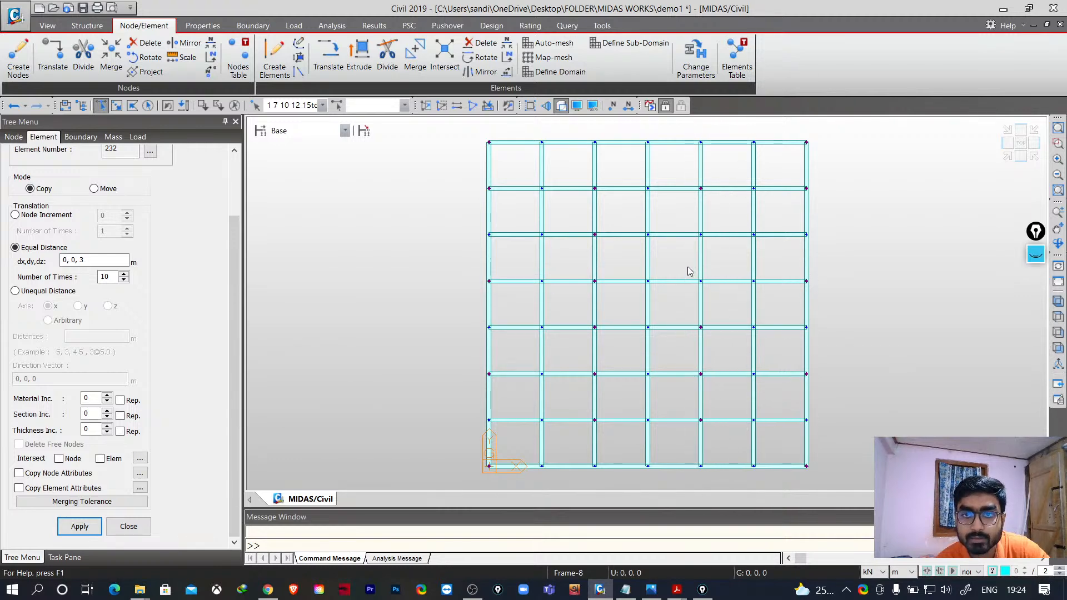
left_click(594, 466)
left_click(700, 466)
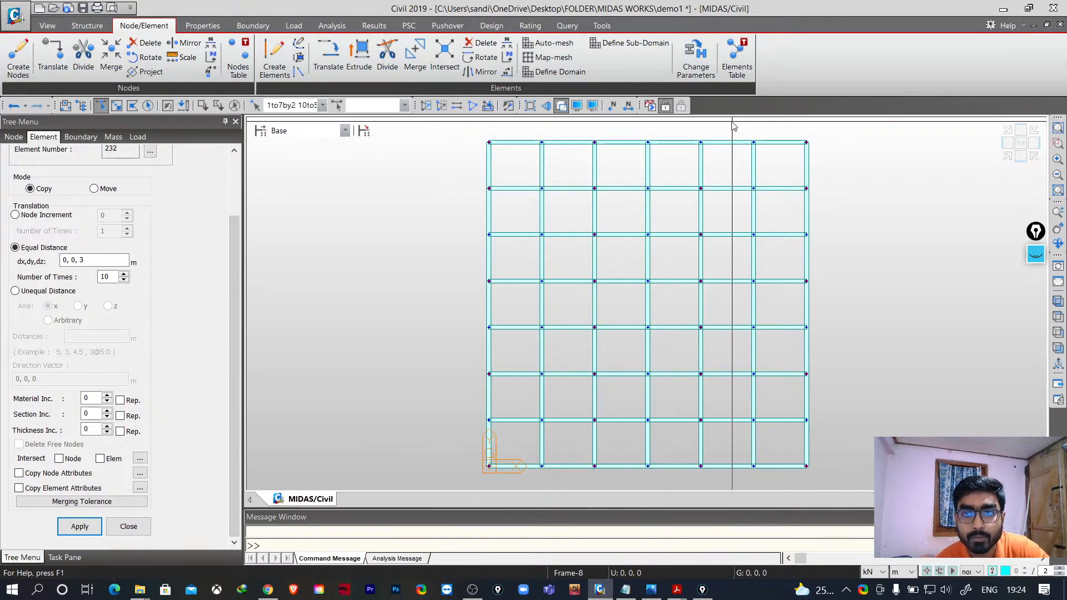
left_click(703, 135)
left_click(703, 135)
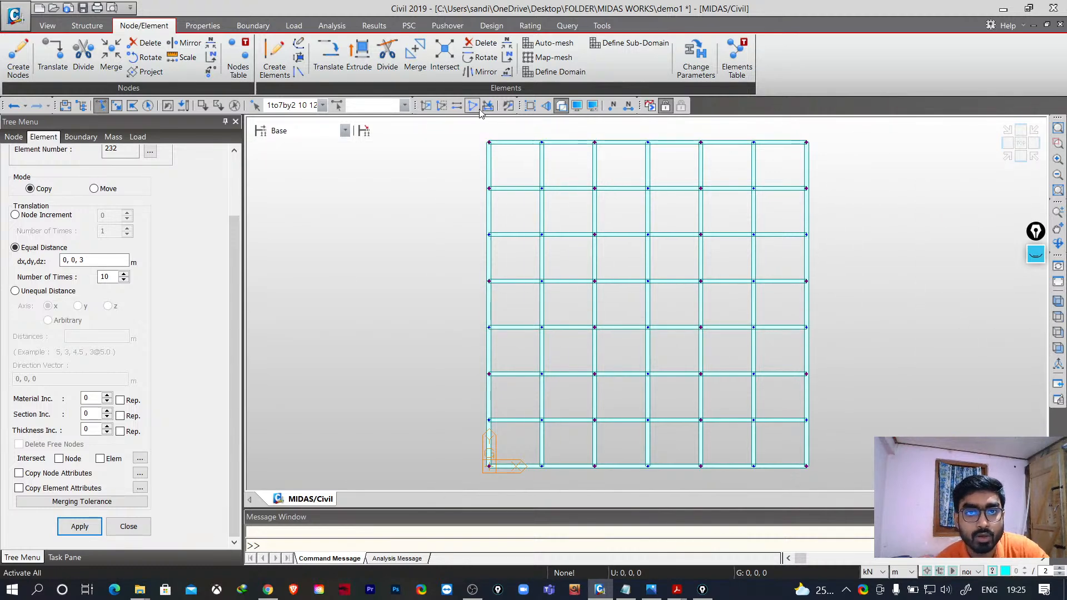
- Switch to the isometric view, activate all elements and start the Extrude command
left_click(1059, 301)
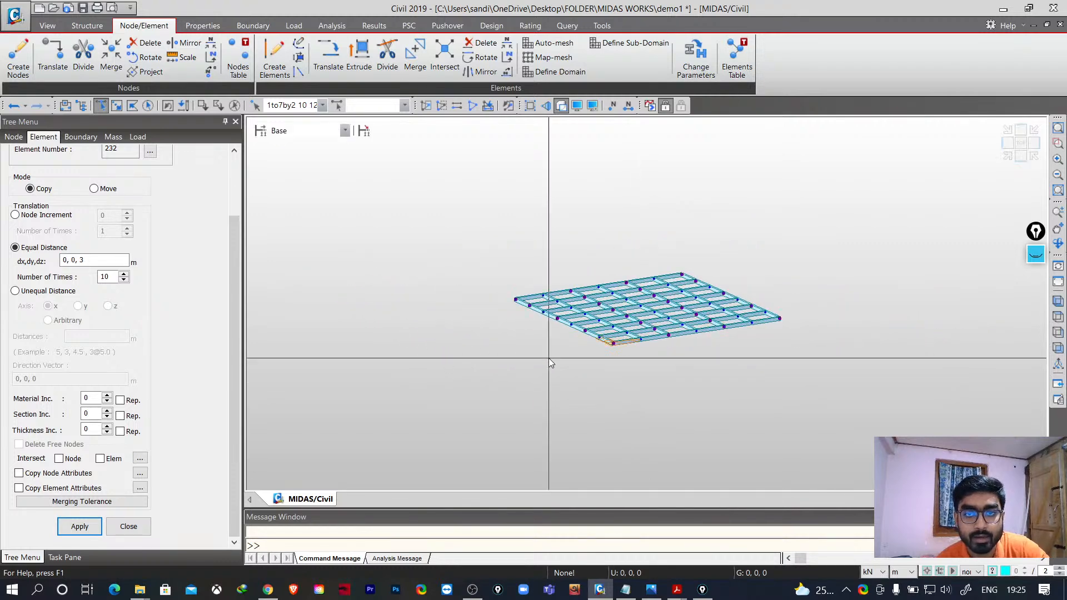
left_click(472, 106)
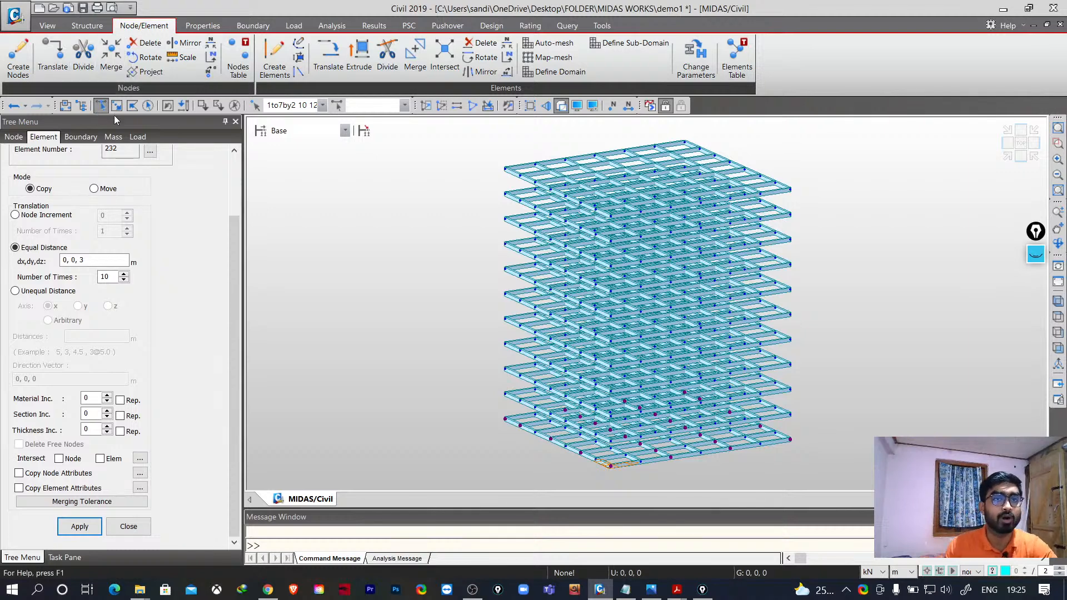
left_click(365, 62)
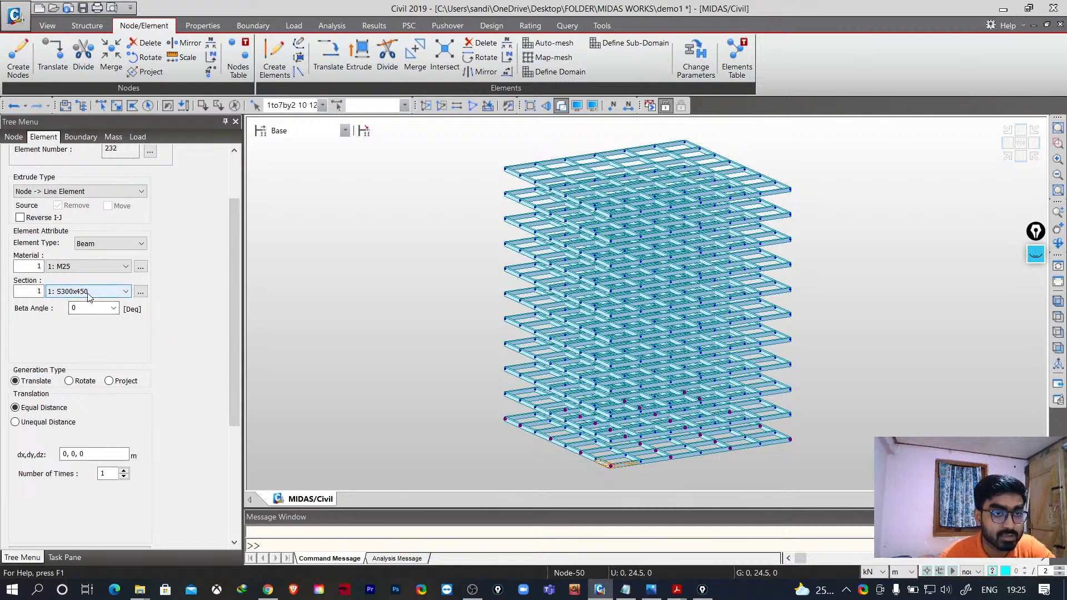
- Copy the S300x450 section and modify the copy into S450x450 with H 0.45 m and B 0.45 m
left_click(140, 291)
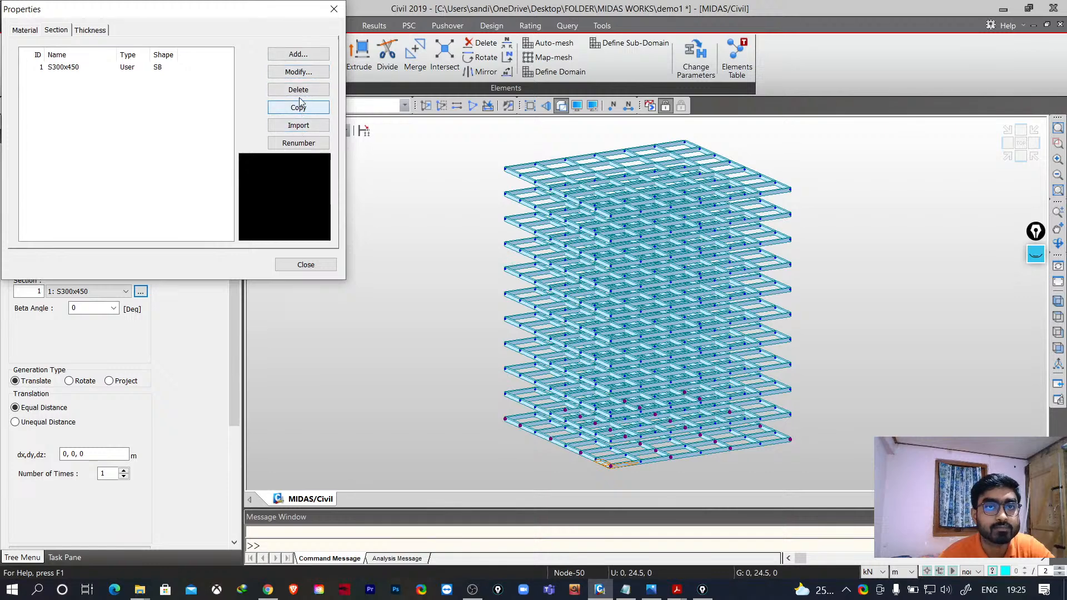
left_click(298, 56)
key("Escape")
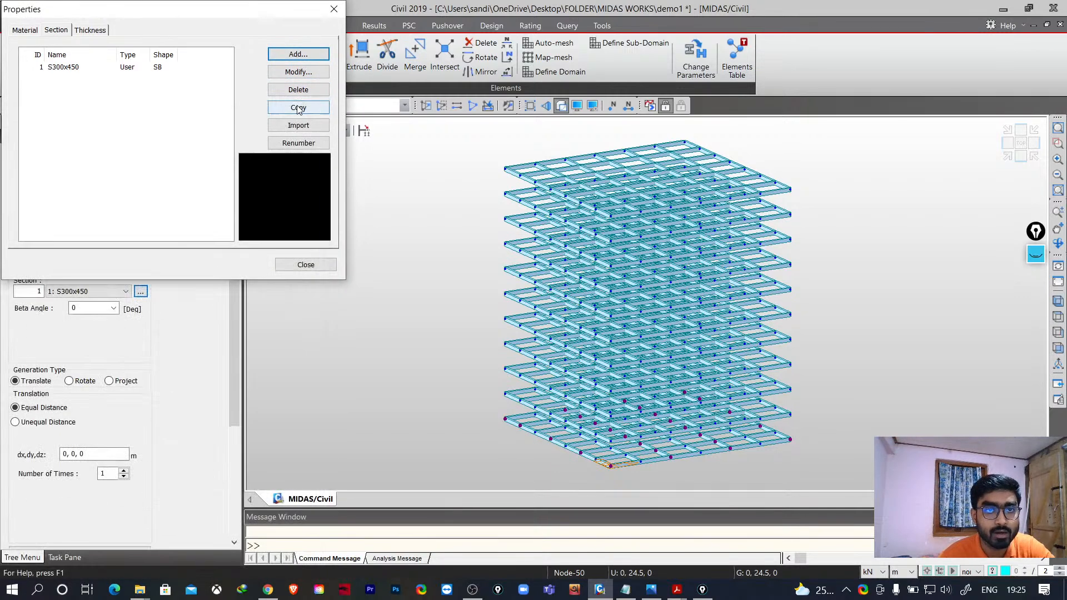
left_click(301, 109)
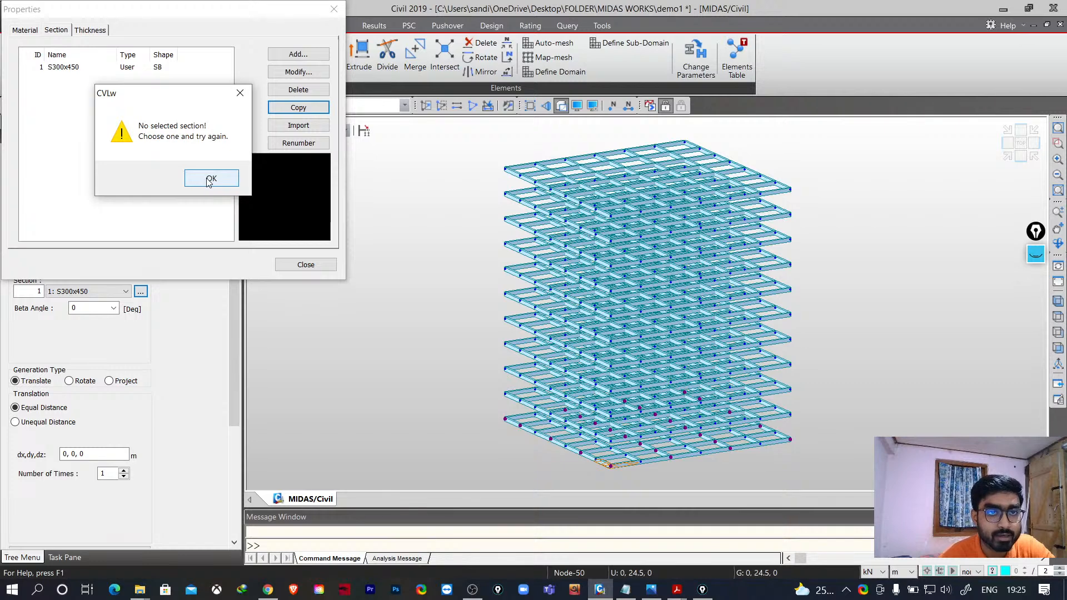
key("Return")
left_click(157, 67)
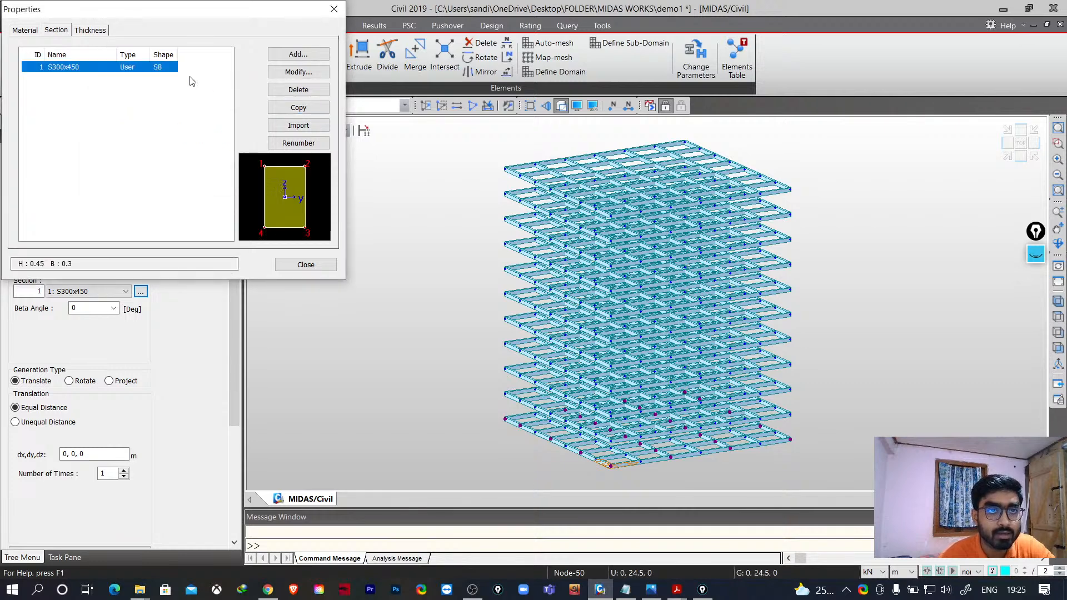
left_click(298, 112)
left_click(106, 78)
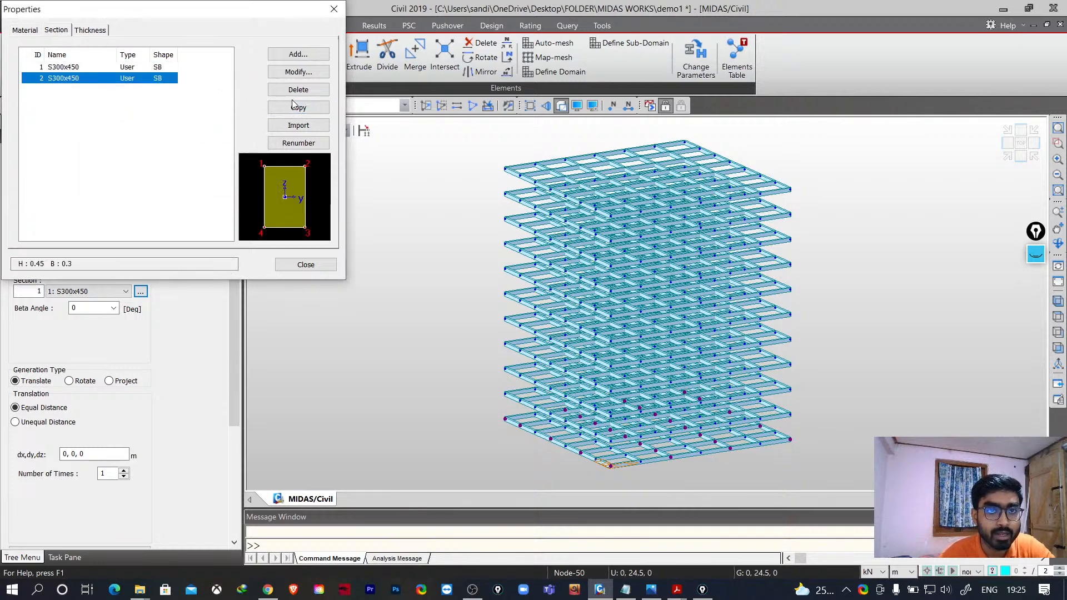
left_click(290, 72)
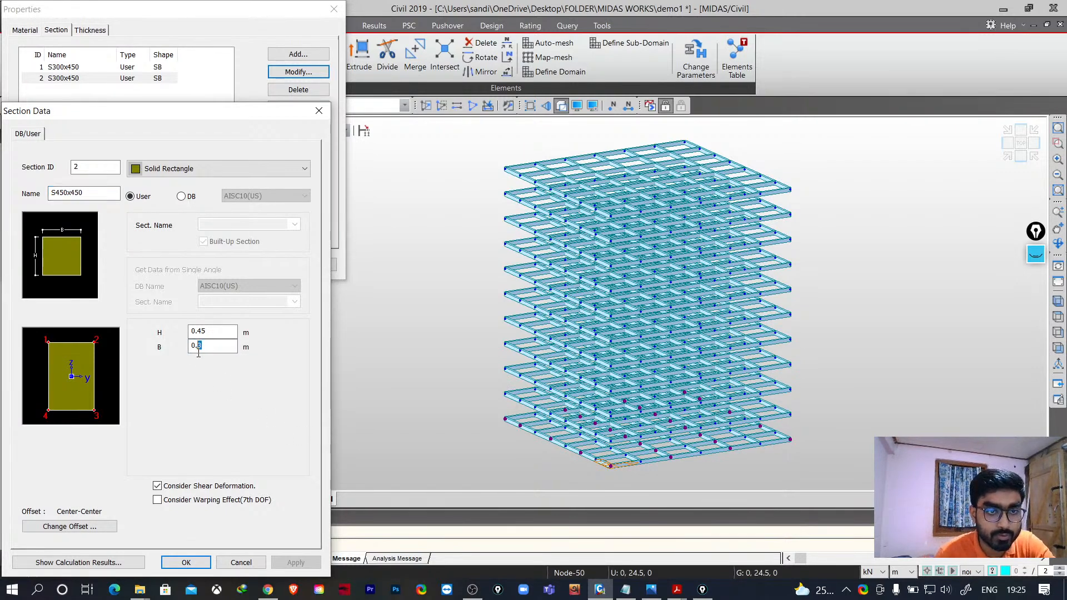
type("45")
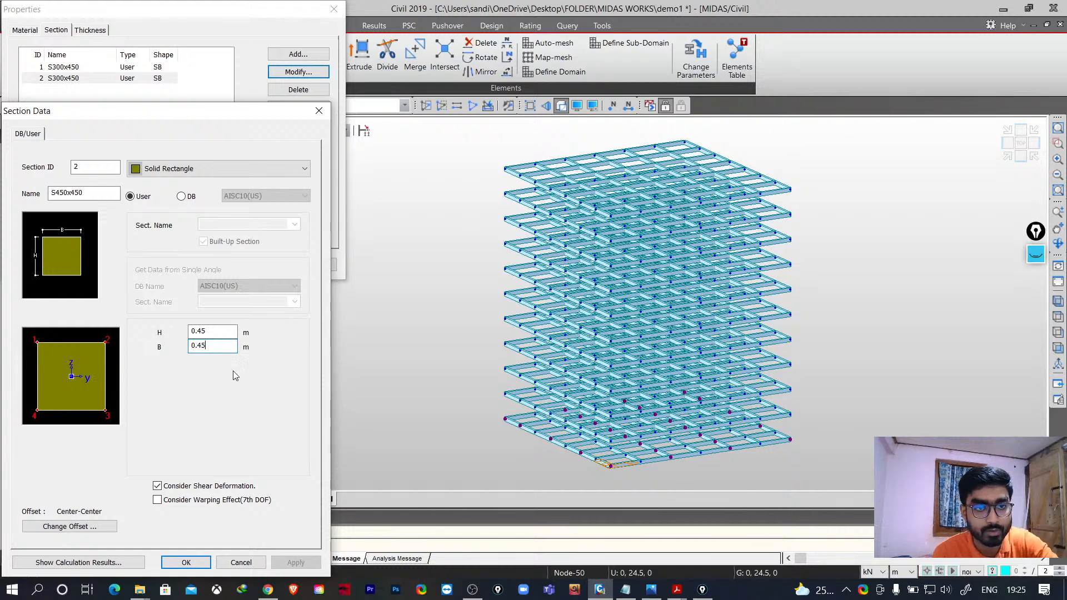
left_click(187, 563)
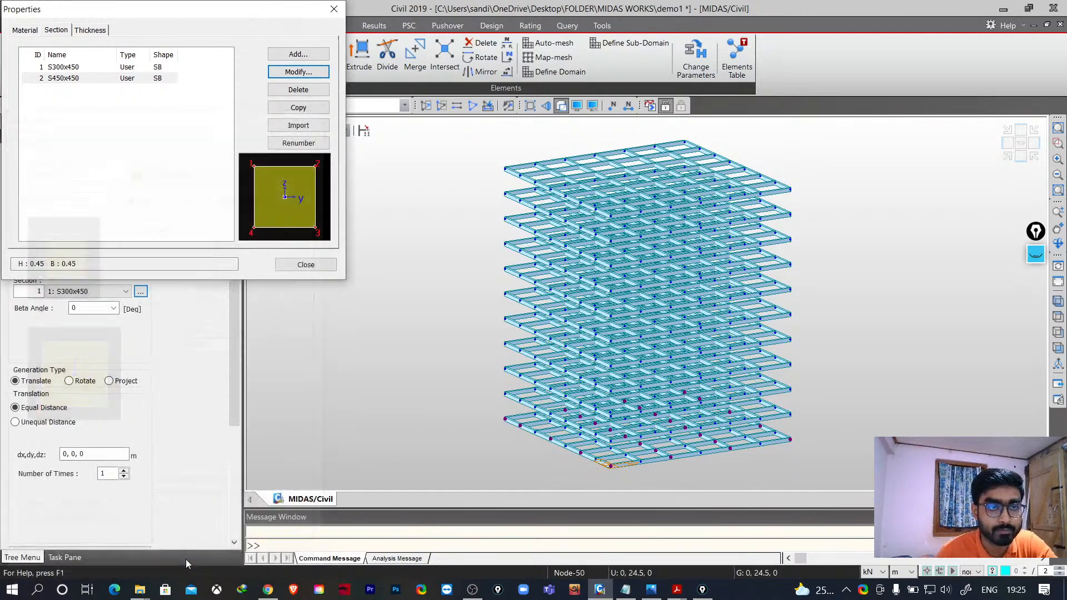
left_click(305, 265)
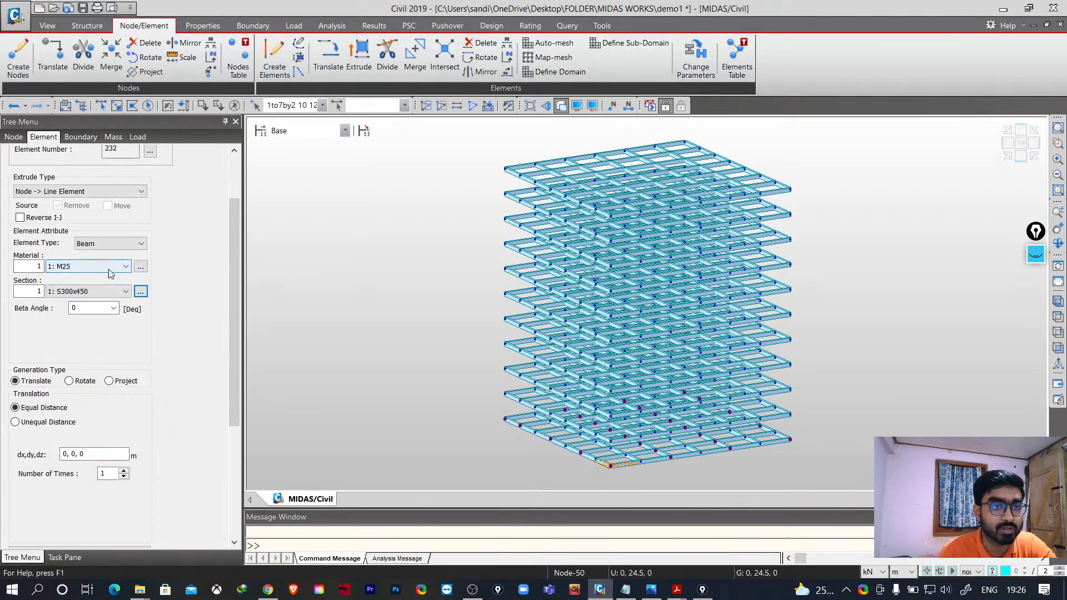
- Add a second concrete material using the IS(RC) standard with database grade M30
left_click(140, 266)
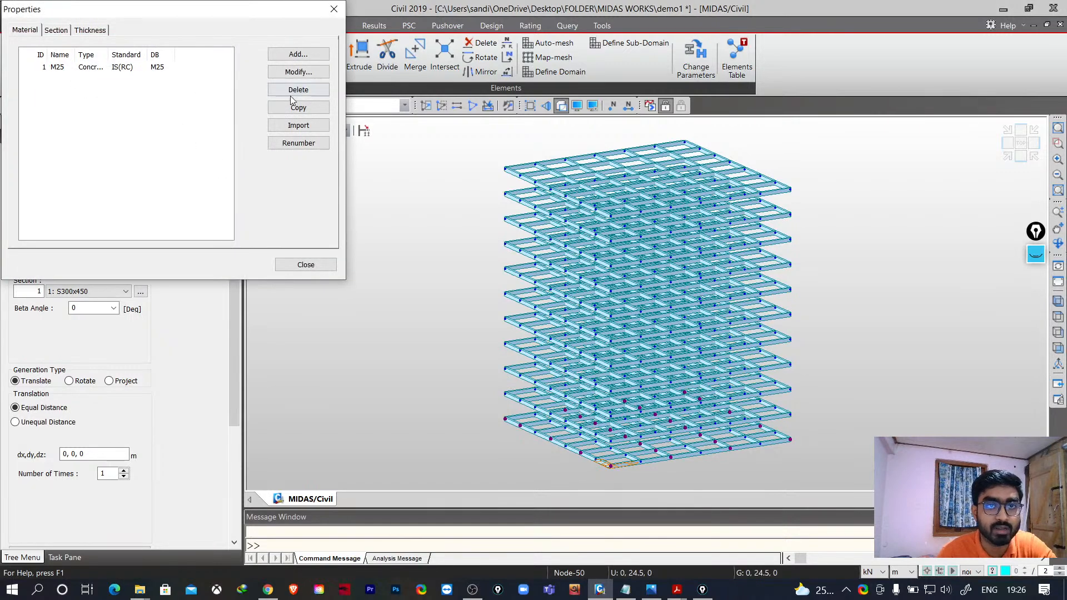
left_click(306, 53)
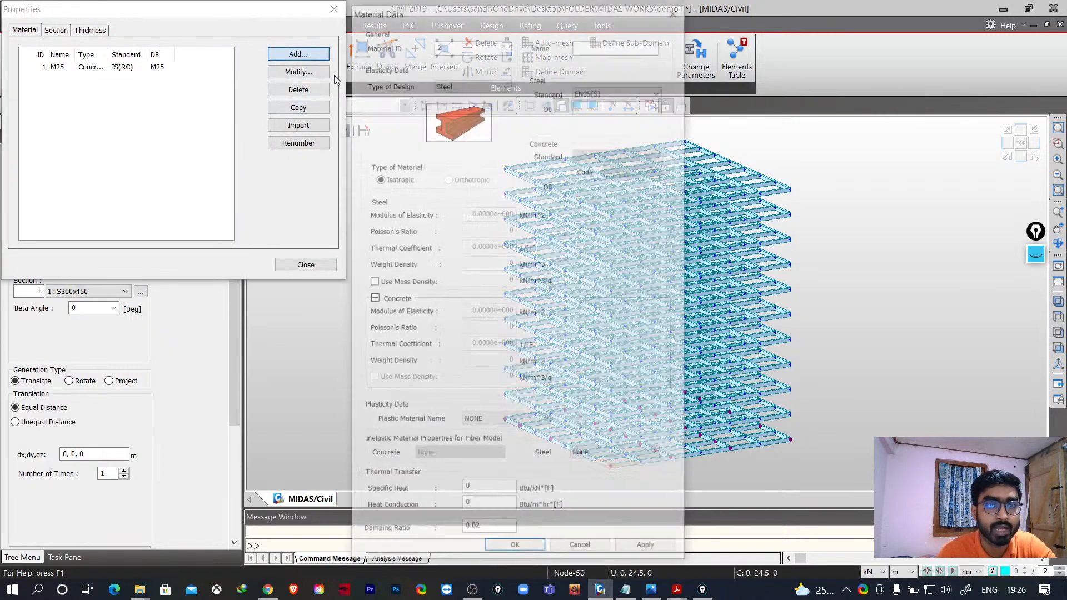
left_click(623, 90)
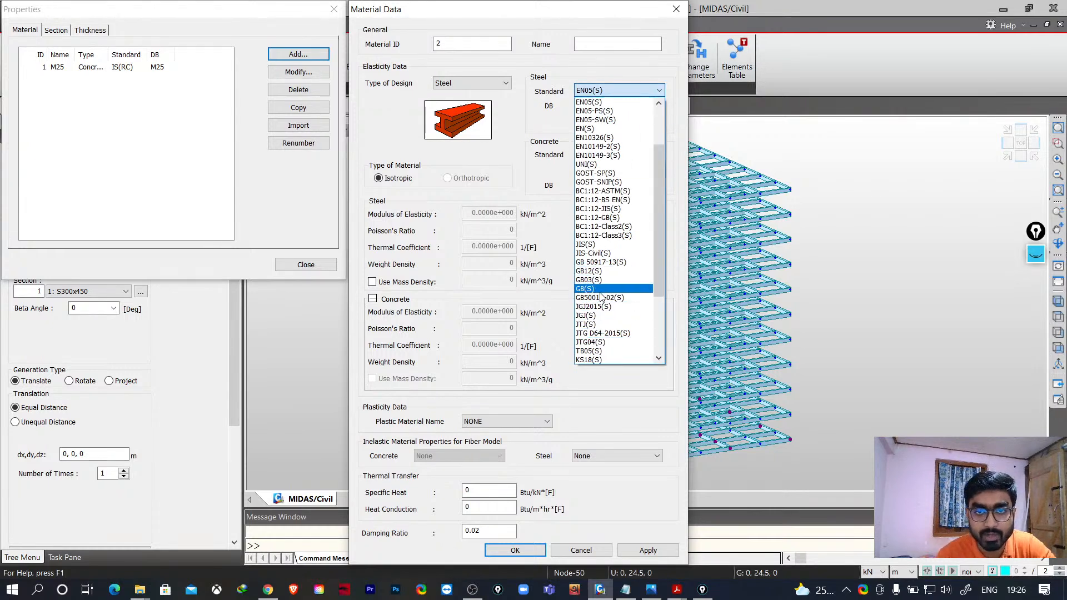
left_click(494, 146)
left_click(472, 83)
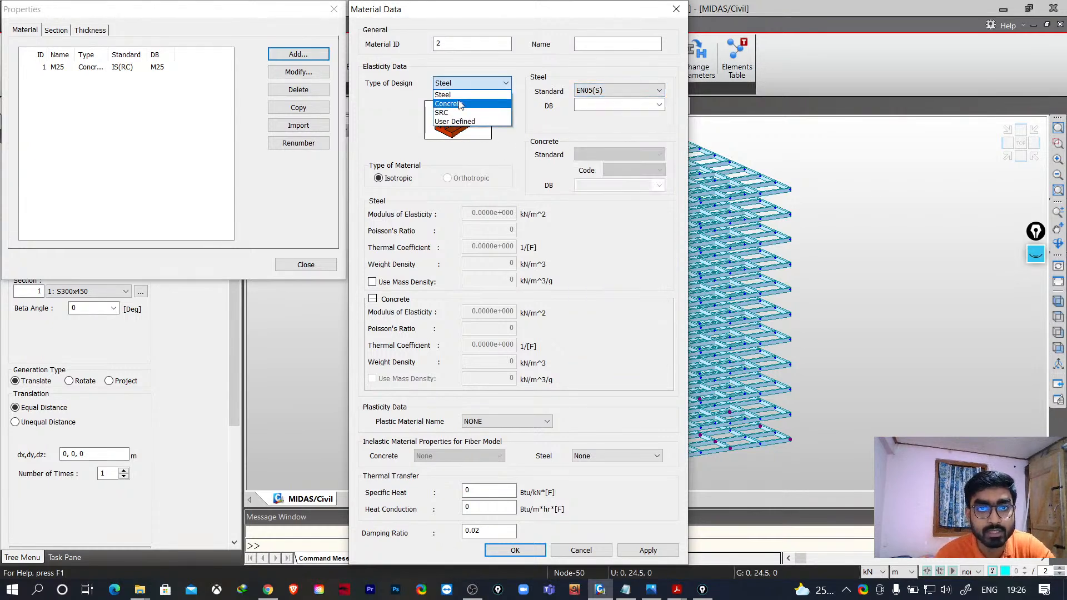
left_click(456, 99)
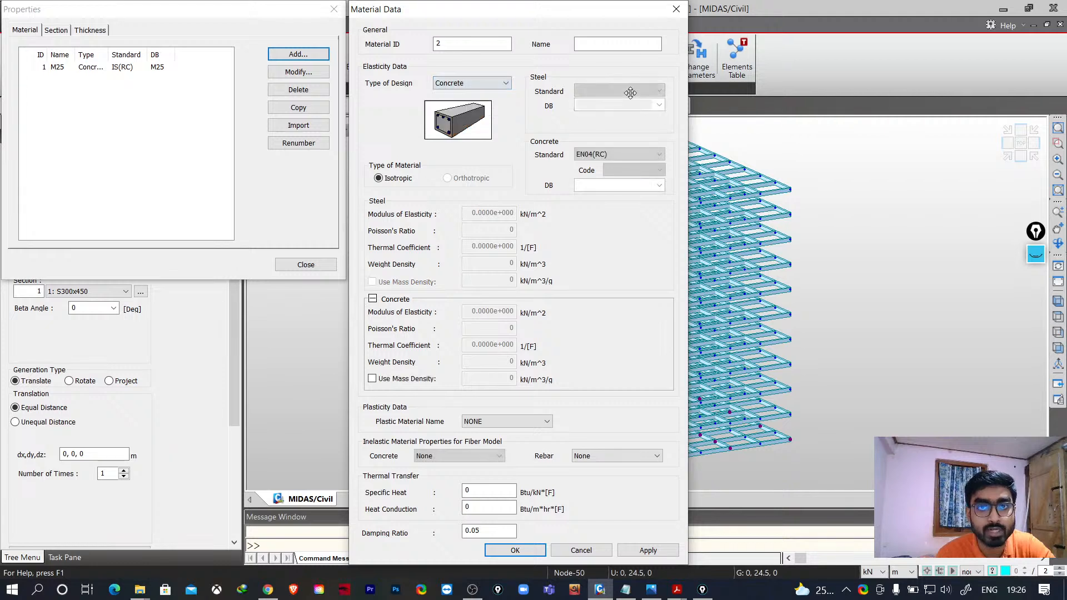
left_click(625, 155)
left_click(622, 398)
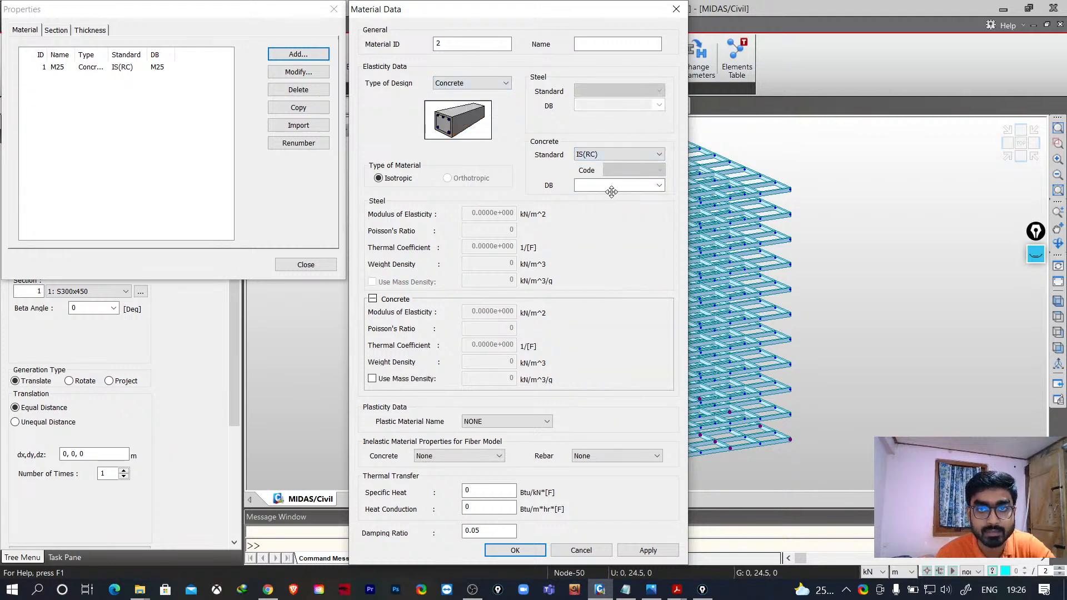
left_click(659, 185)
left_click(584, 232)
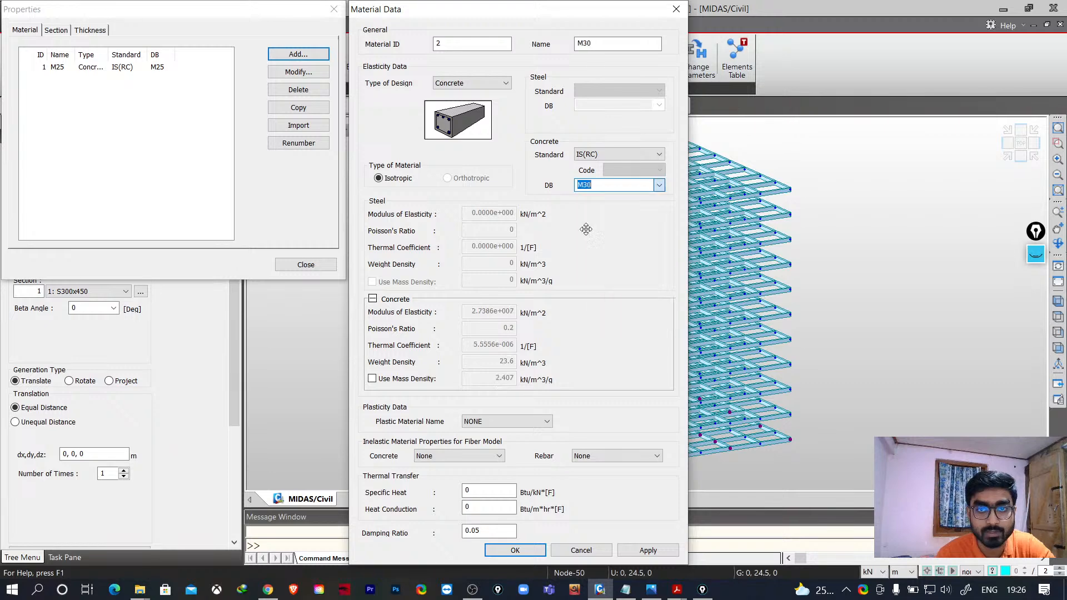
left_click(515, 551)
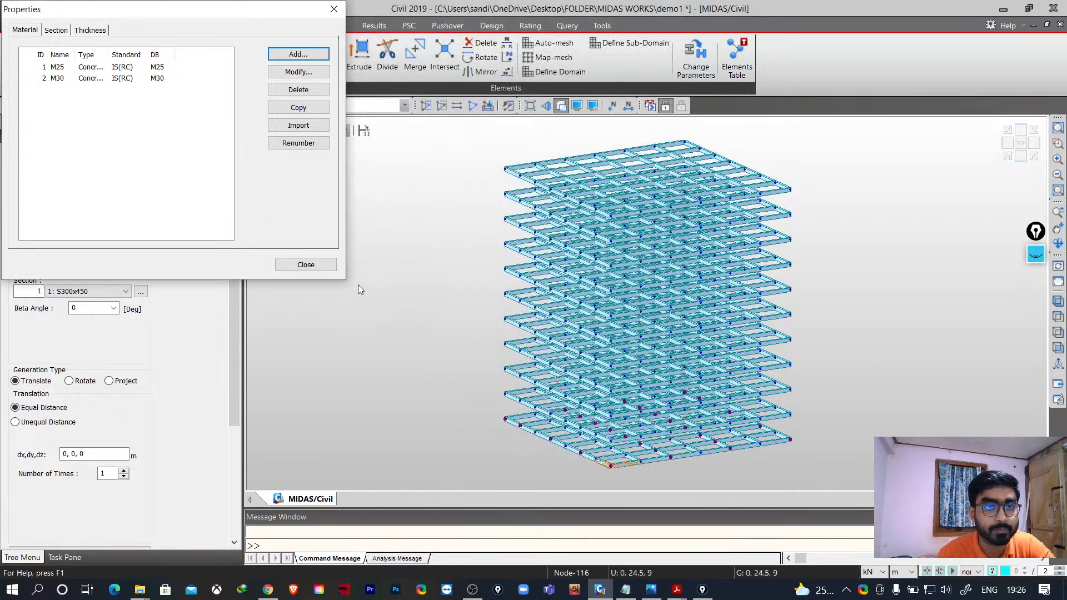
left_click(307, 265)
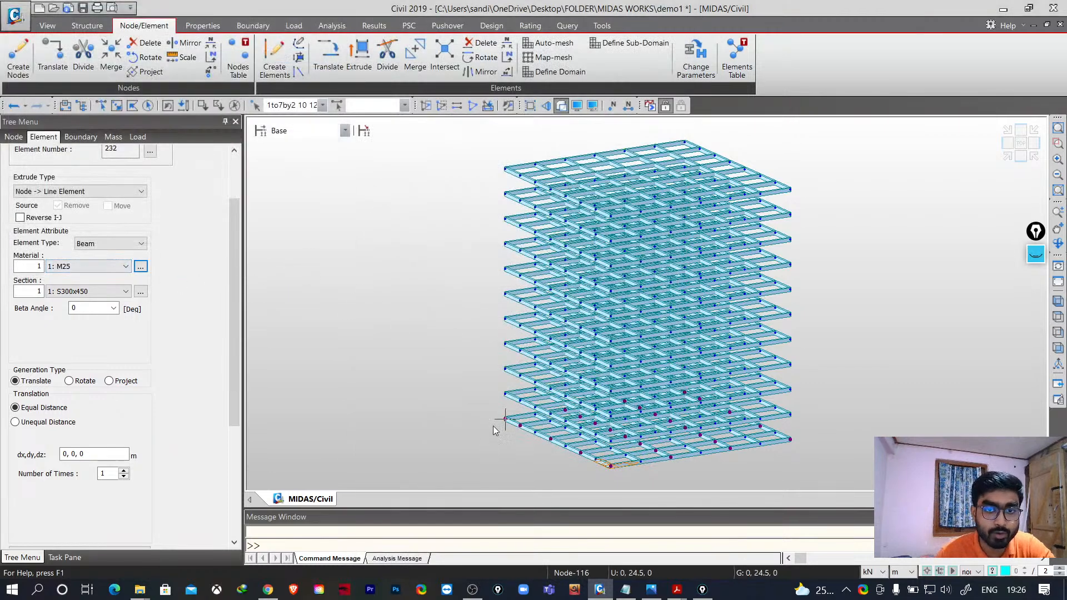
- Extrude the selected nodes into beam elements with material M30, section S450x450 and a translation of 0, 0, 30 m
left_click(85, 267)
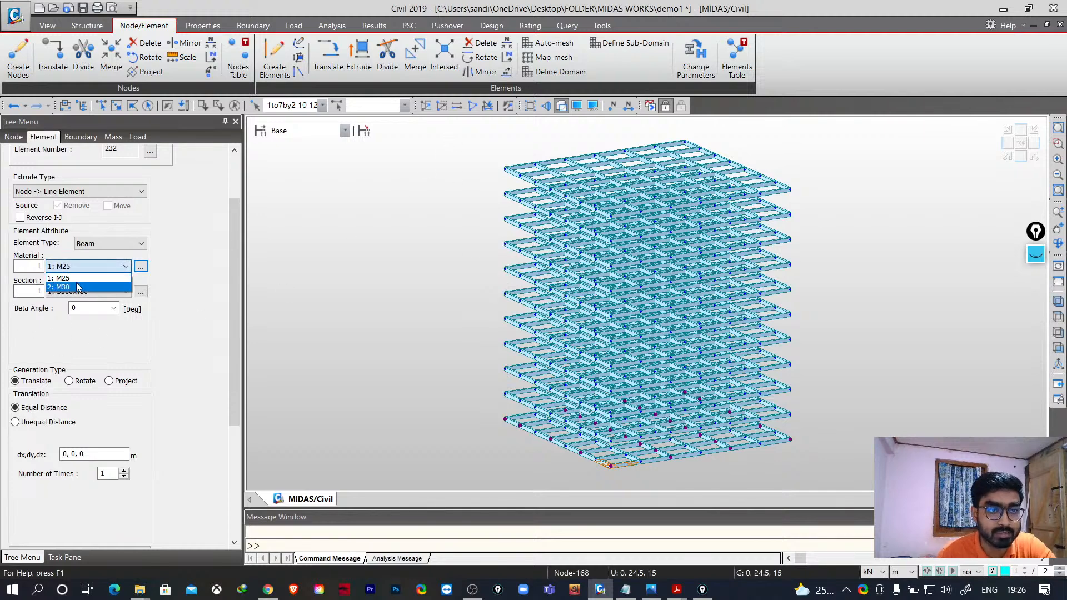
left_click(78, 287)
left_click(83, 292)
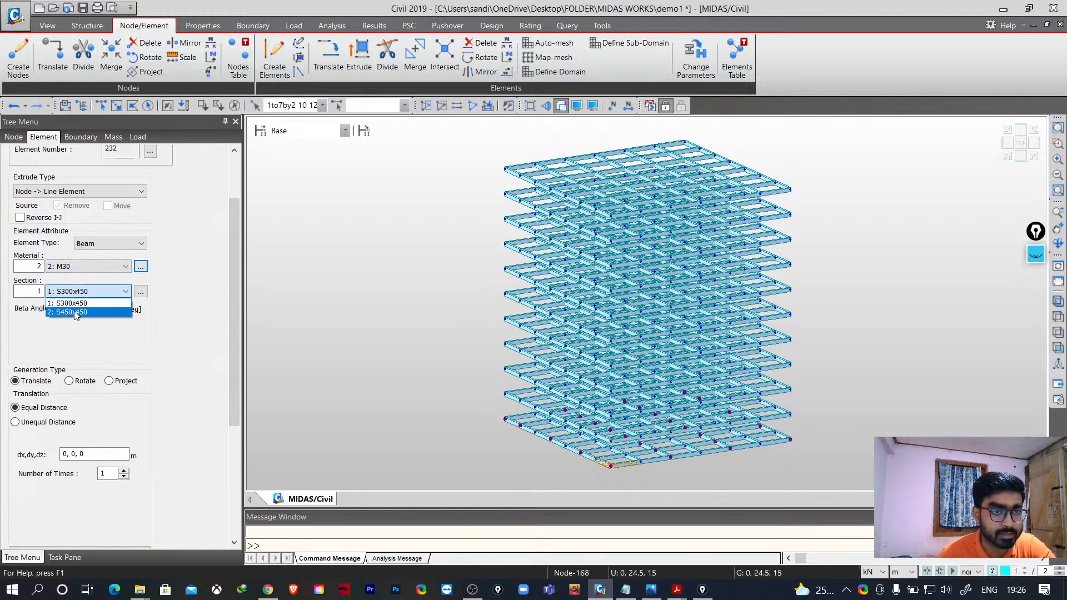
left_click(74, 312)
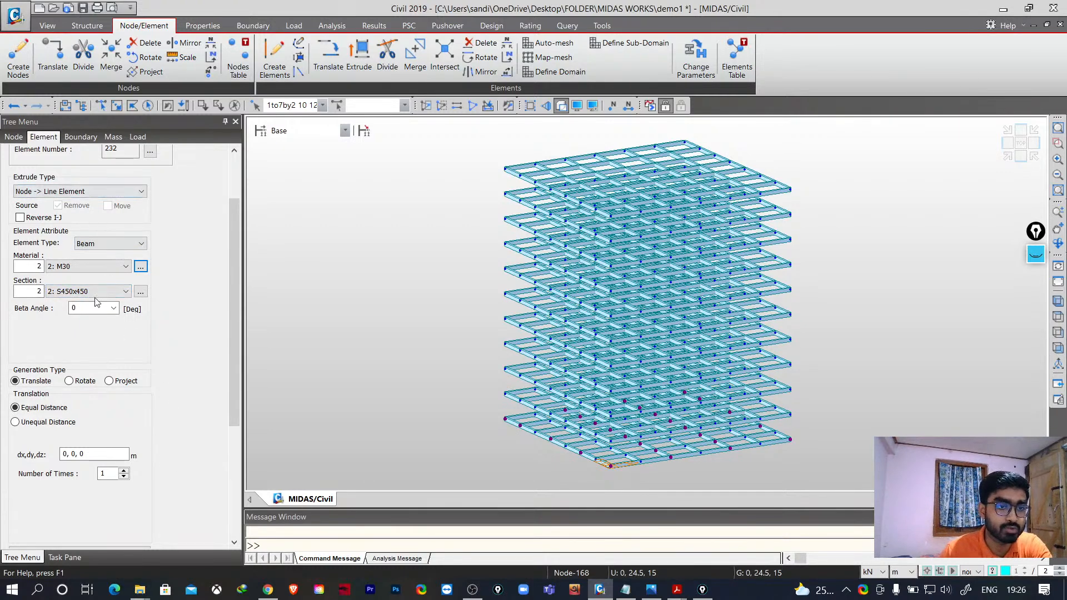
left_click(91, 457)
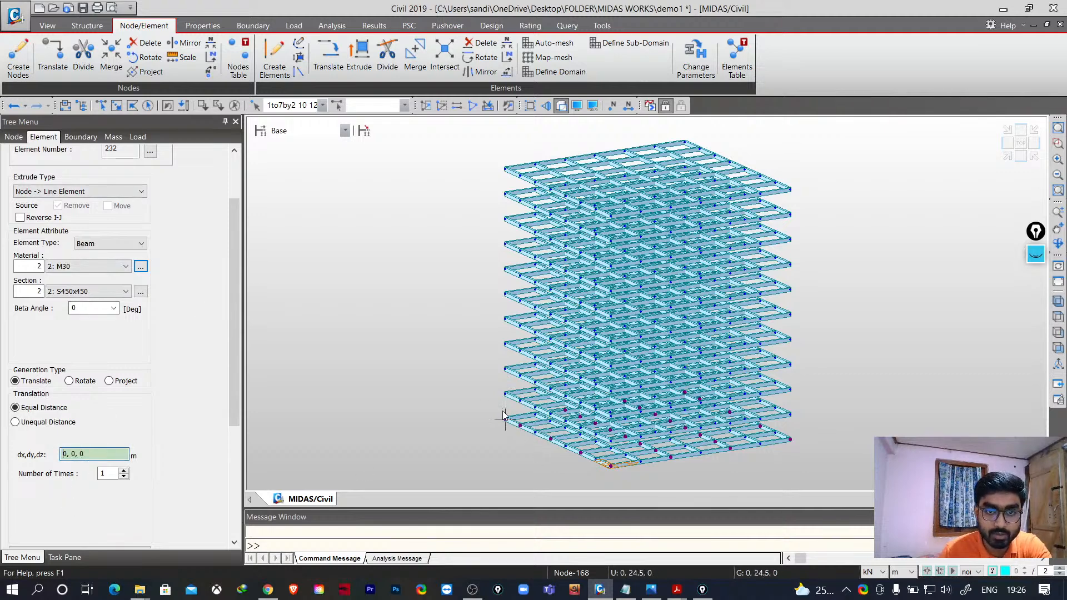
left_click(496, 176)
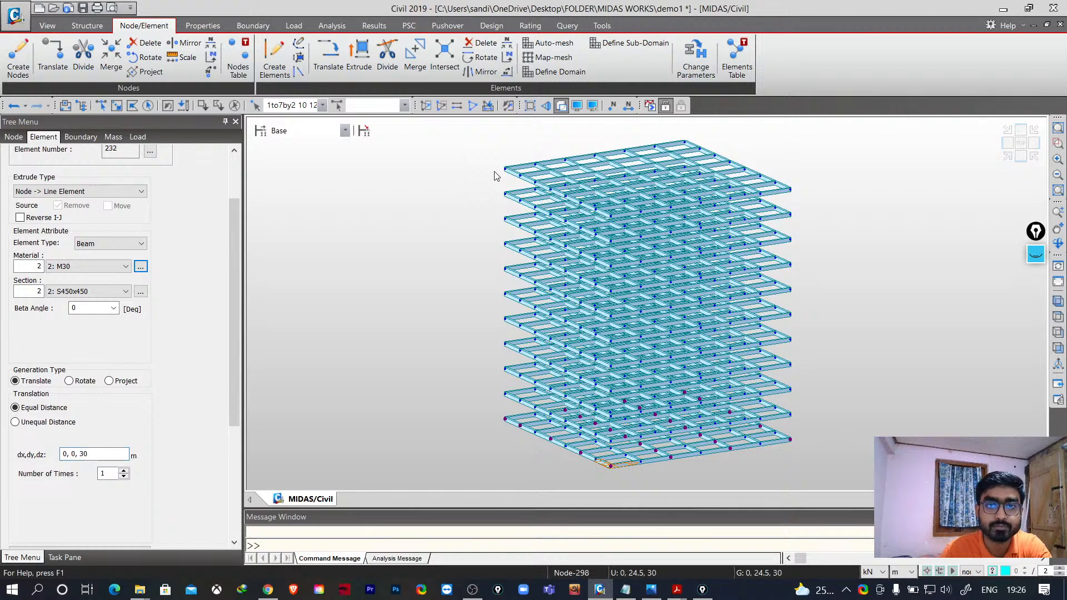
scroll(127, 428, "down", 3)
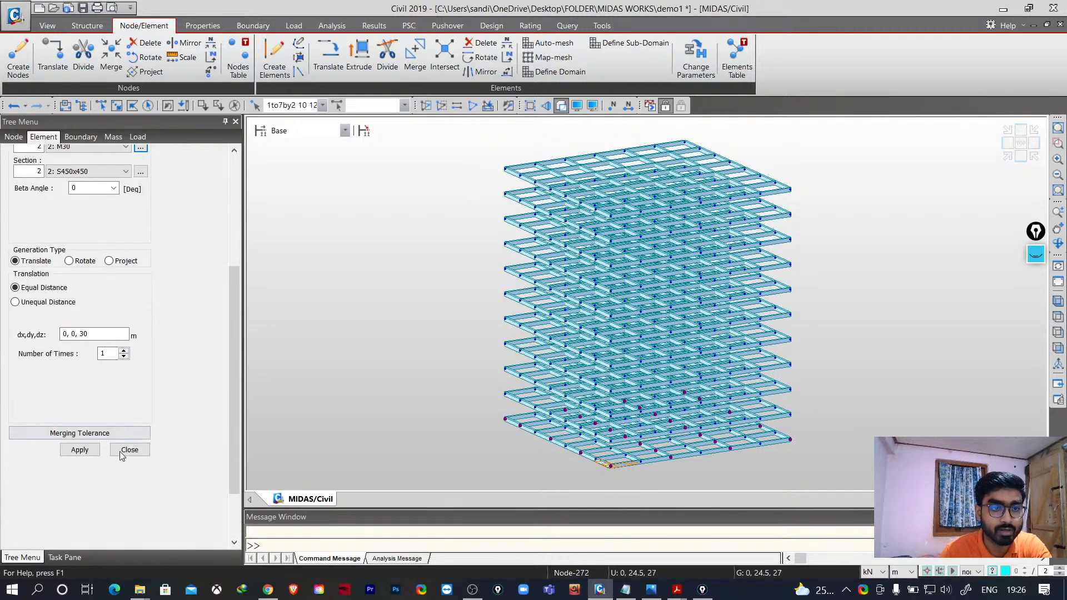
left_click(80, 450)
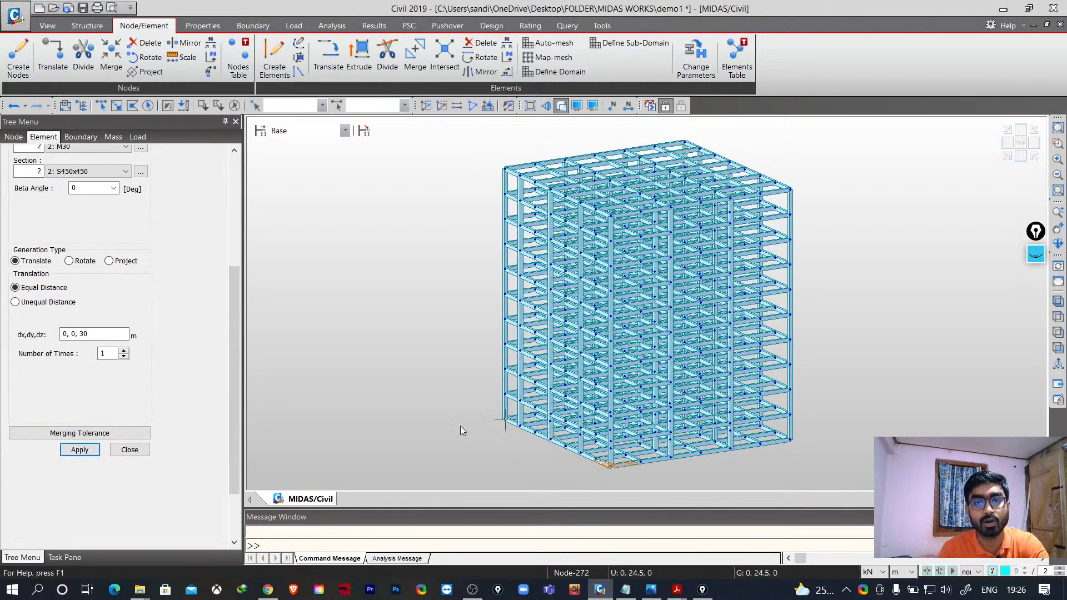
- In front view, window-select and delete the beam elements along the ground level
middle_click_drag(518, 437, 453, 424)
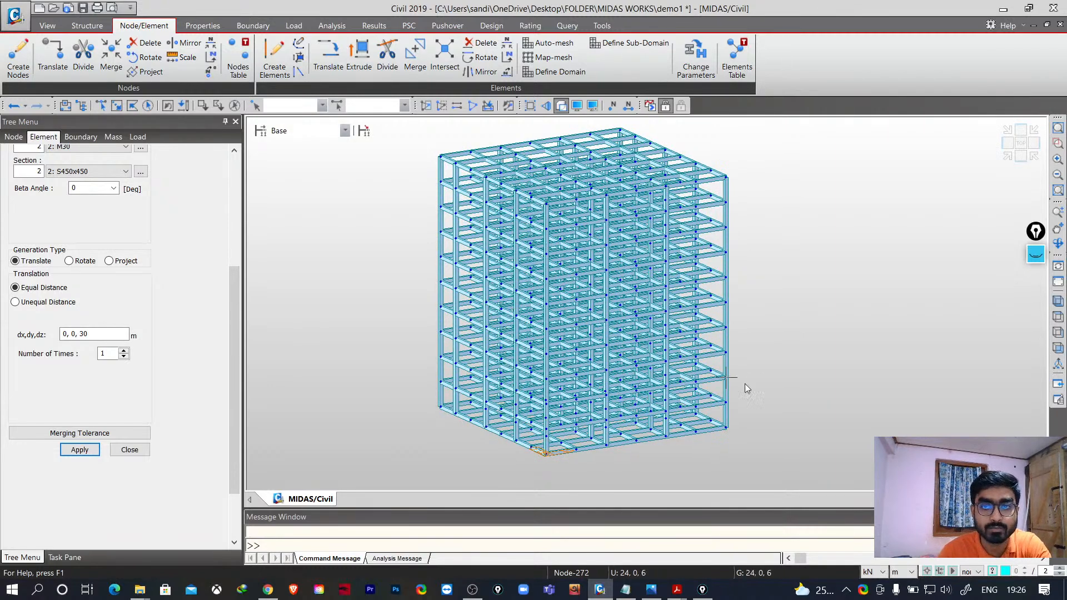
left_click(1058, 348)
middle_click_drag(866, 415, 835, 398)
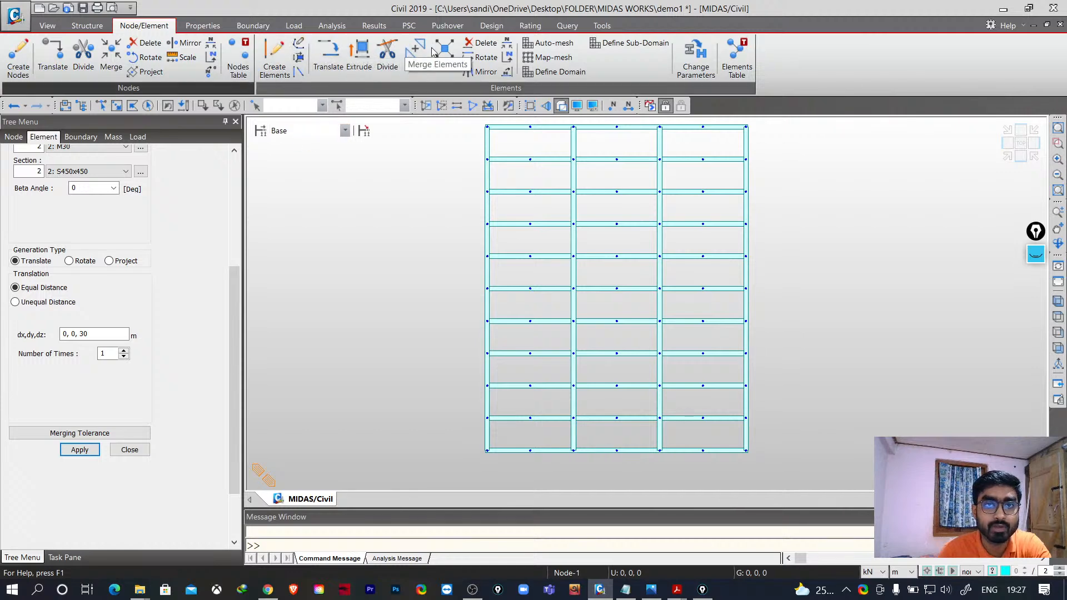
left_click(482, 47)
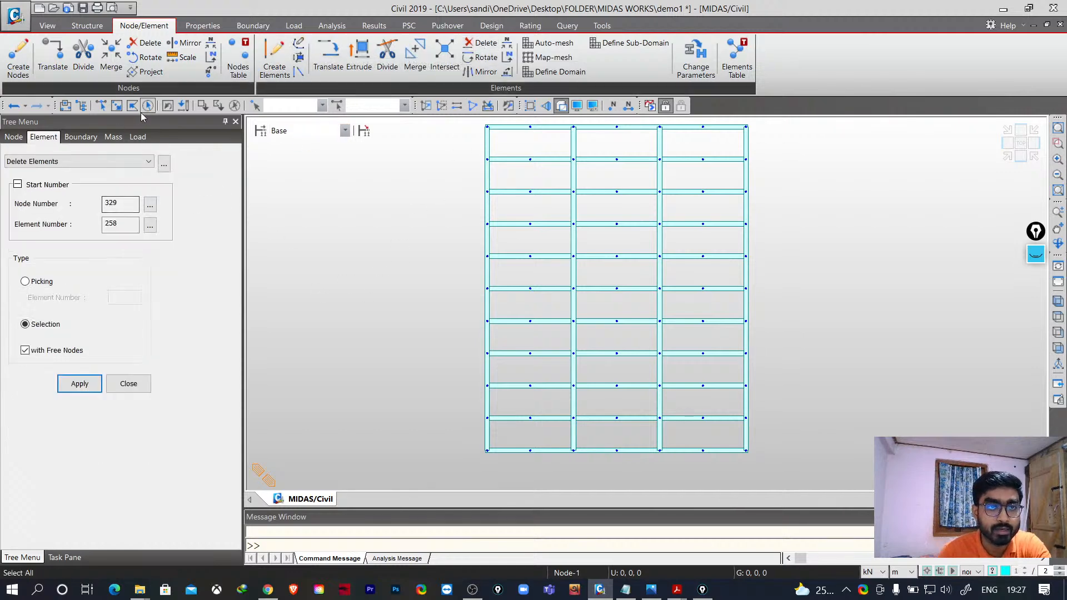
left_click(119, 110)
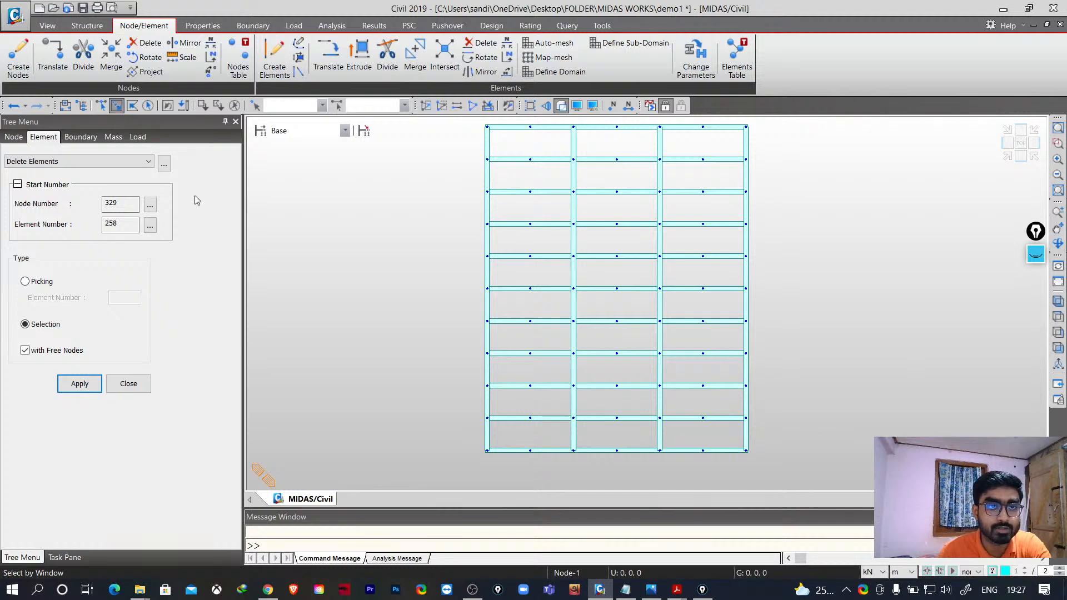
left_click_drag(469, 444, 771, 462)
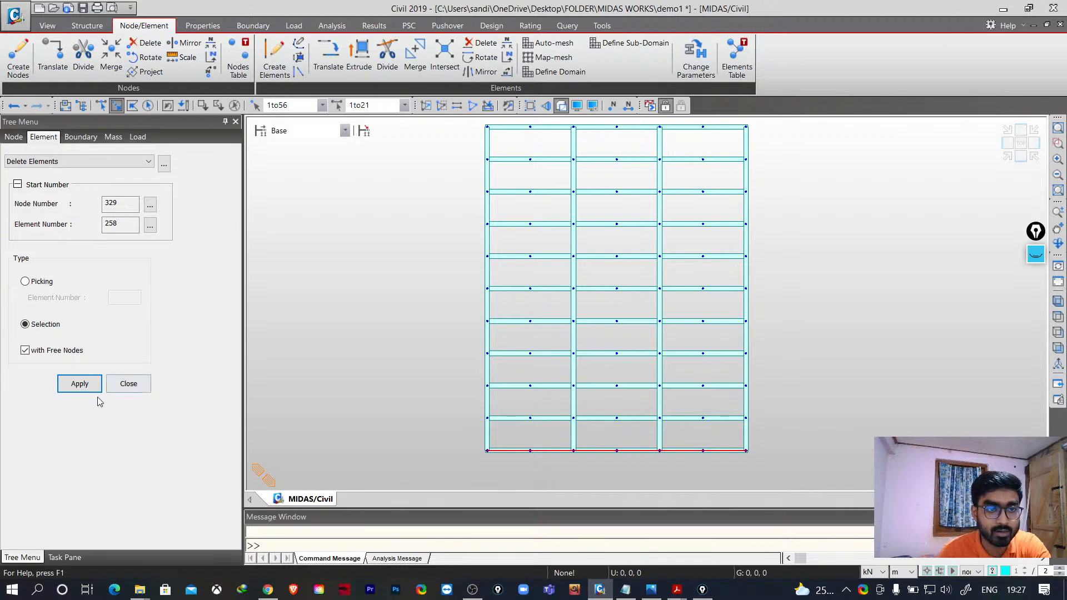
left_click(79, 384)
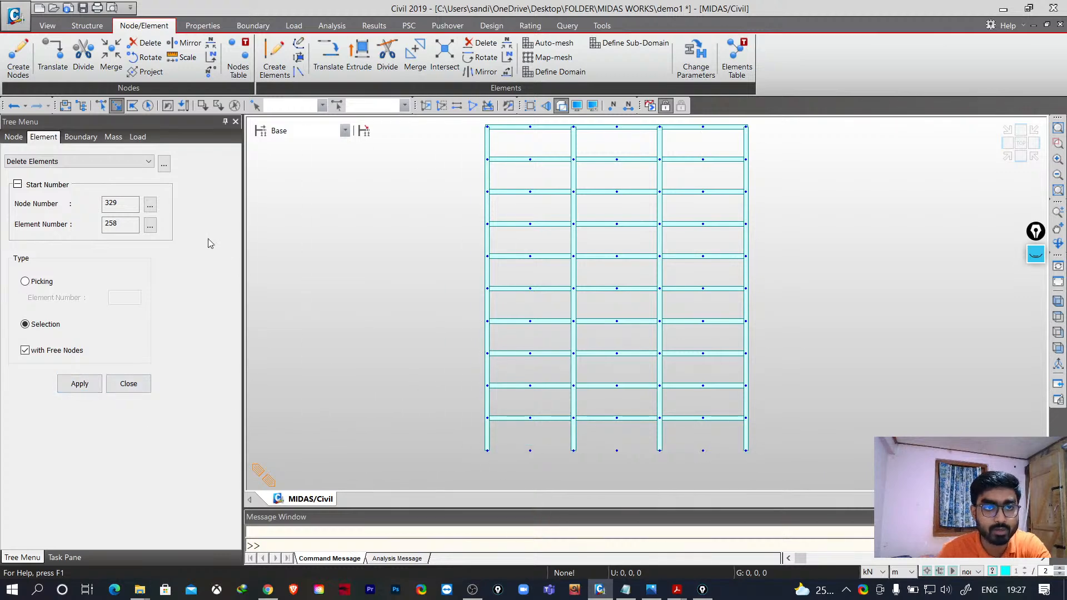
- Delete the free nodes left along the ground level using a window selection
left_click(146, 44)
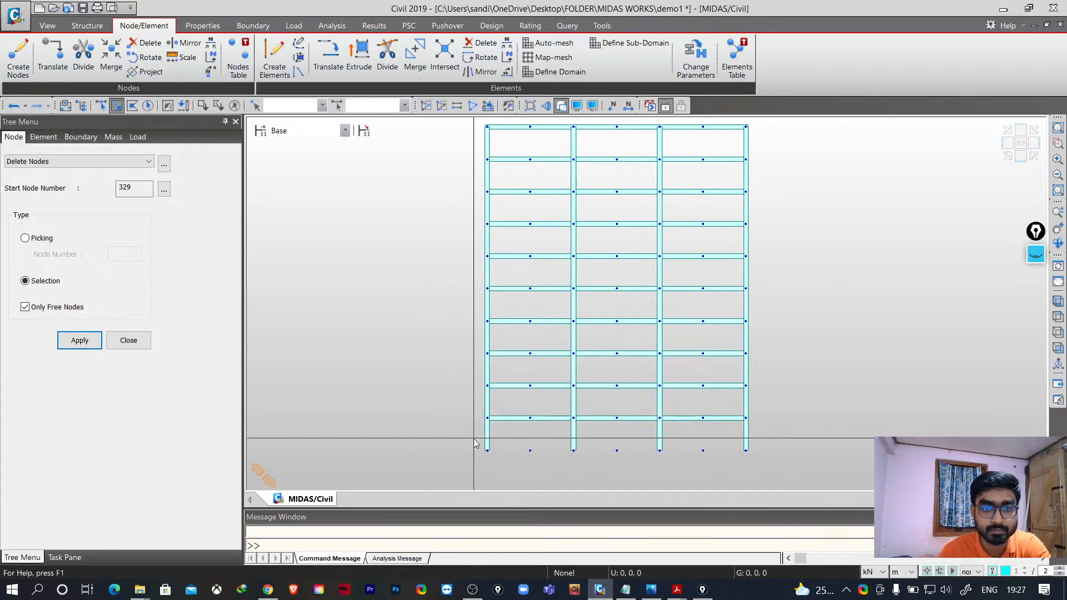
left_click_drag(467, 439, 789, 465)
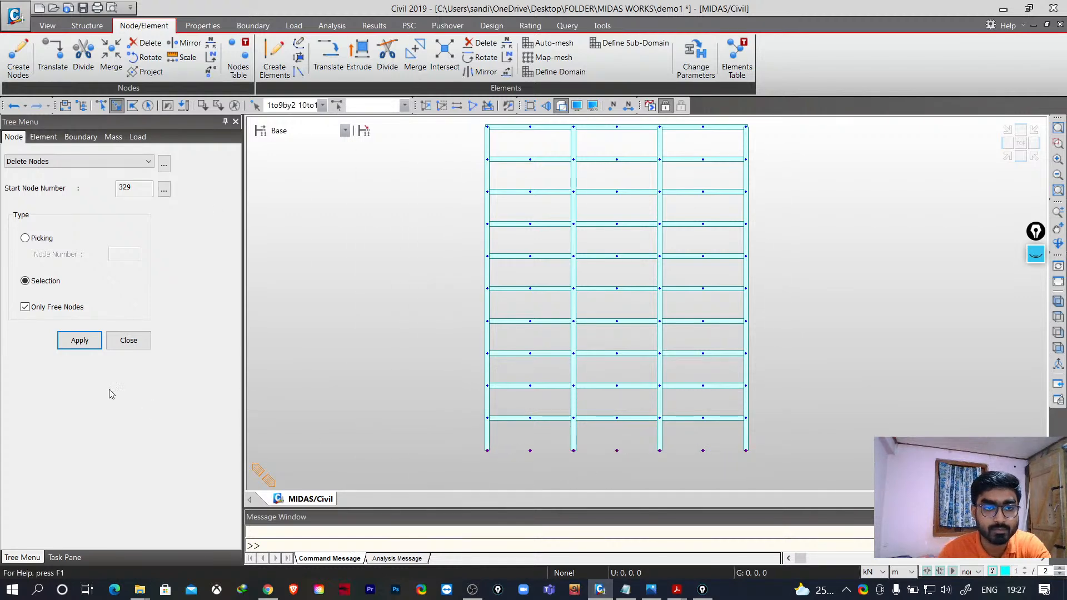
left_click(83, 341)
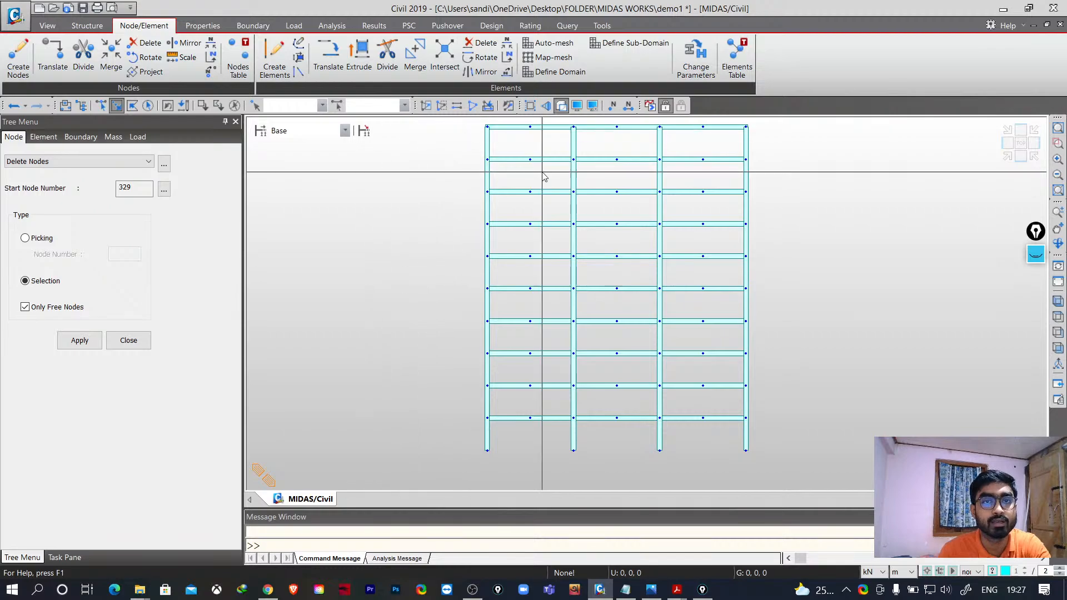
- Switch to the isometric view and inspect the completed frame
left_click(1058, 302)
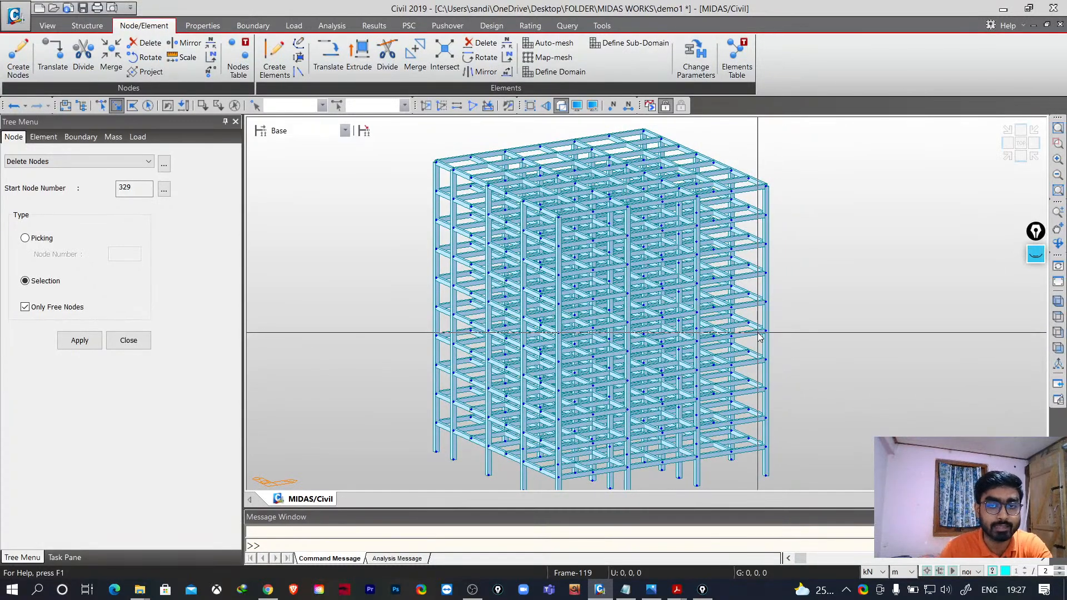
scroll(771, 350, "down", 3)
middle_click_drag(783, 365, 955, 424, "shift")
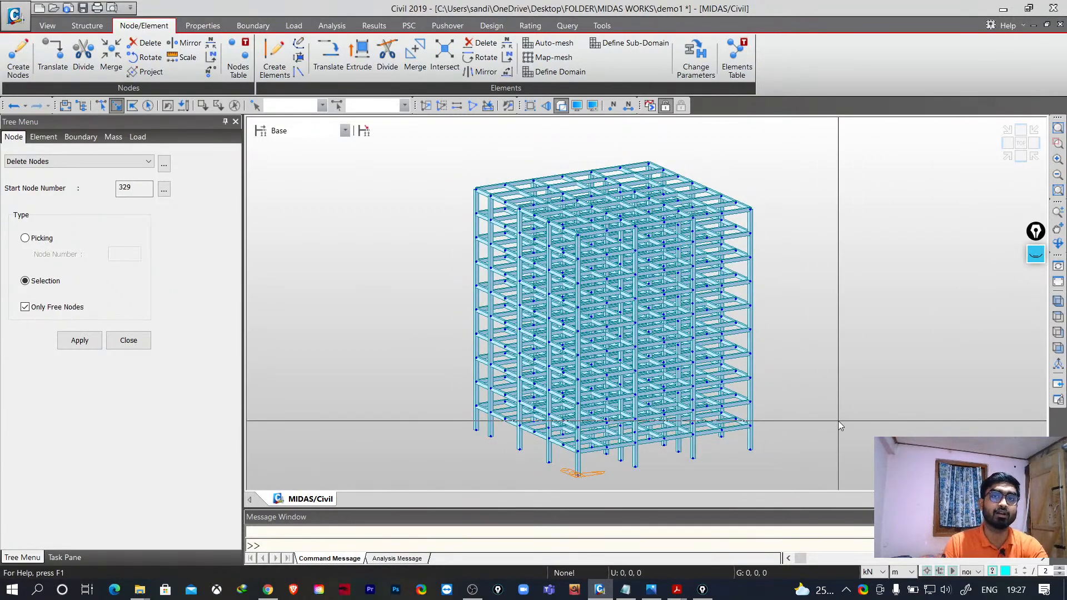
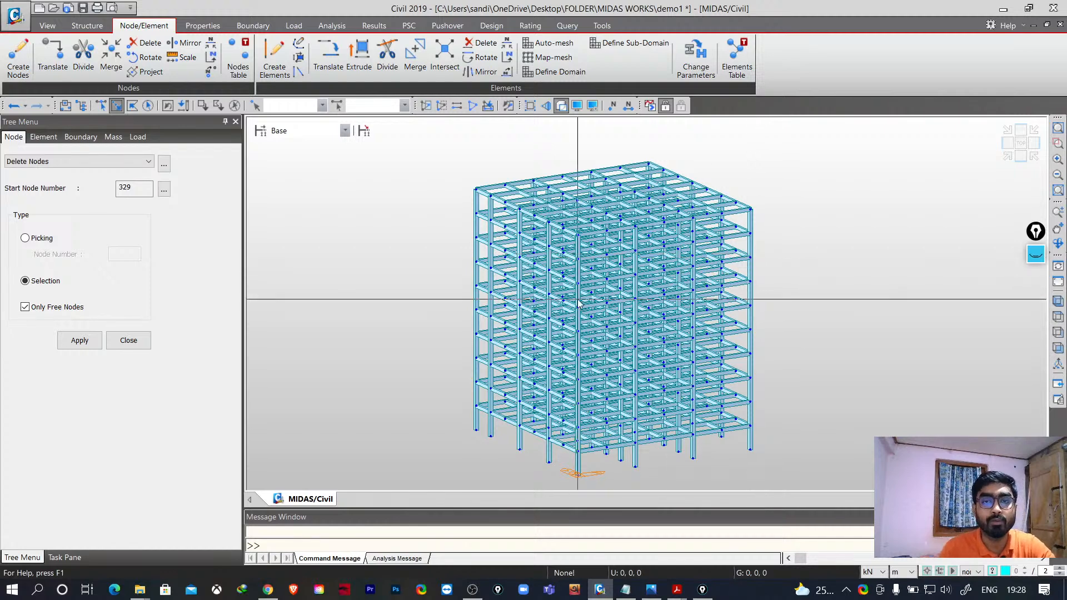
- In front view, window-select the column base nodes and assign fixed supports restraining all translations and rotations
middle_click_drag(642, 377, 624, 363)
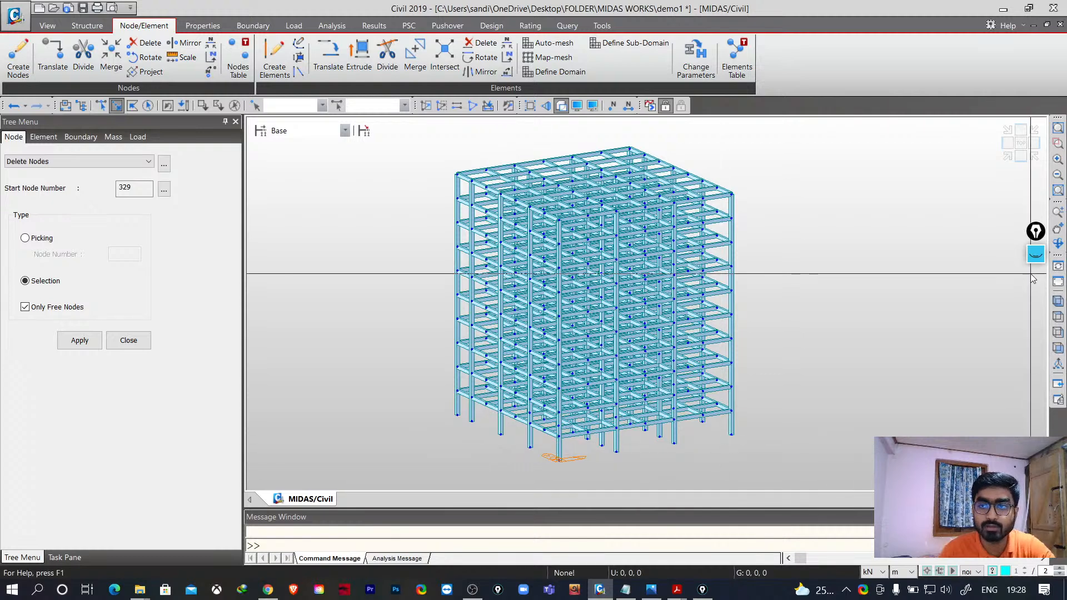
left_click(1059, 348)
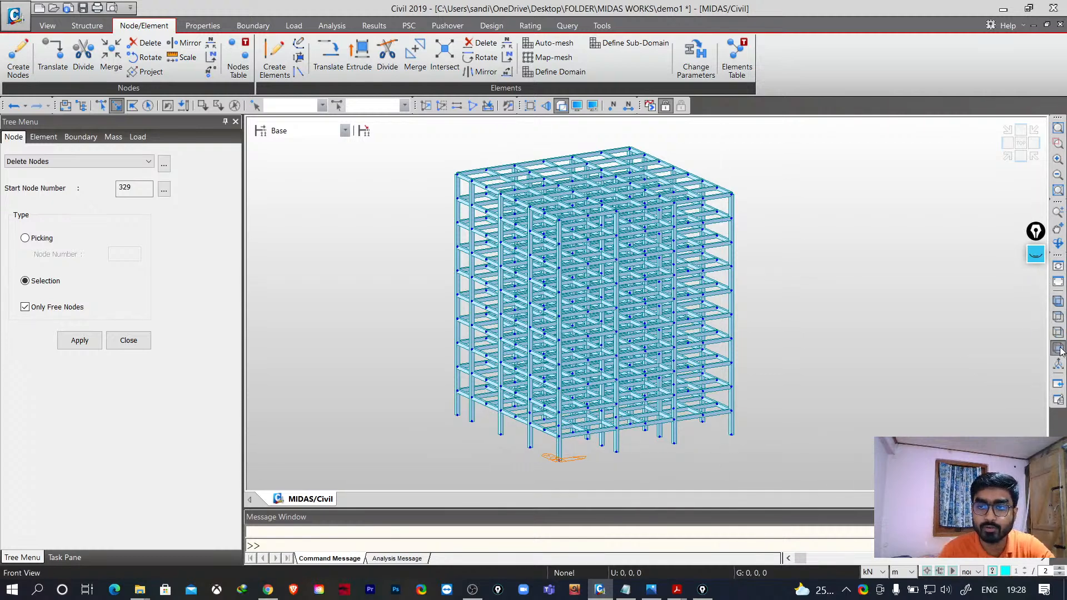
scroll(853, 355, "up", 3)
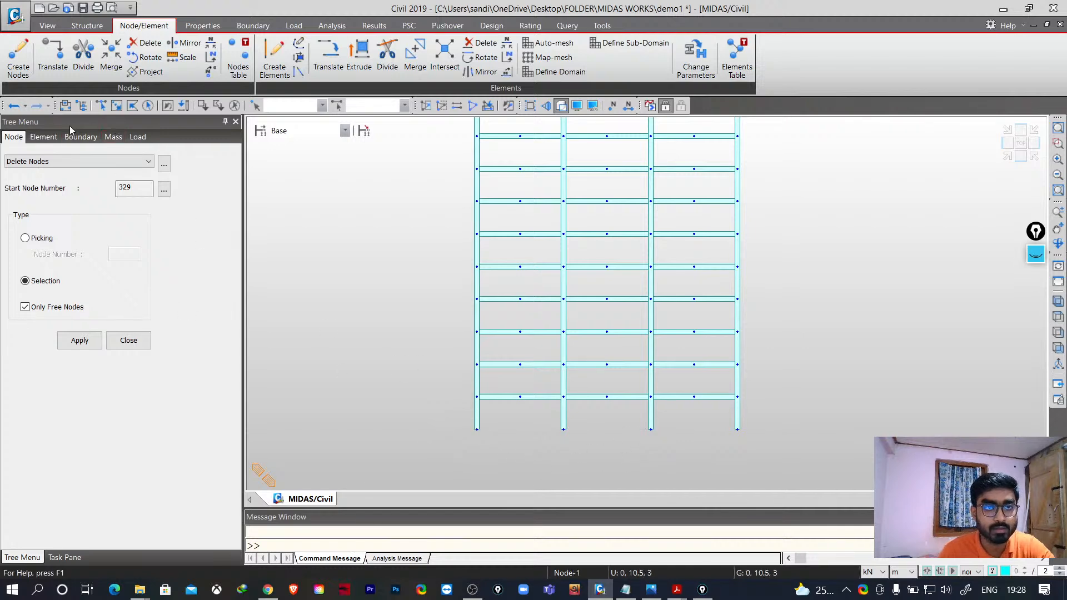
left_click(117, 106)
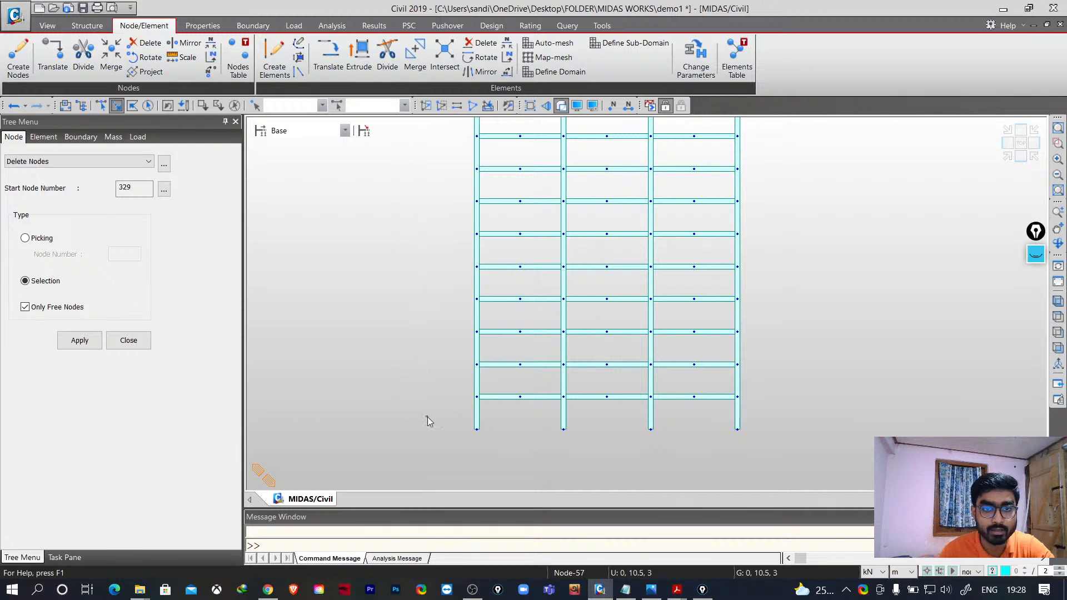
left_click_drag(428, 417, 772, 444)
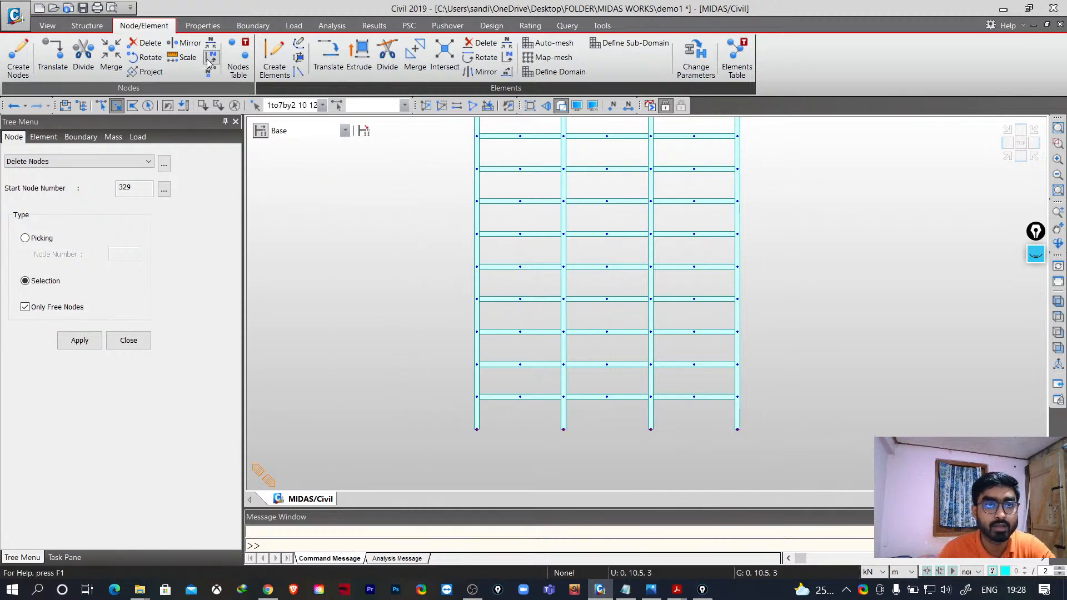
left_click(253, 25)
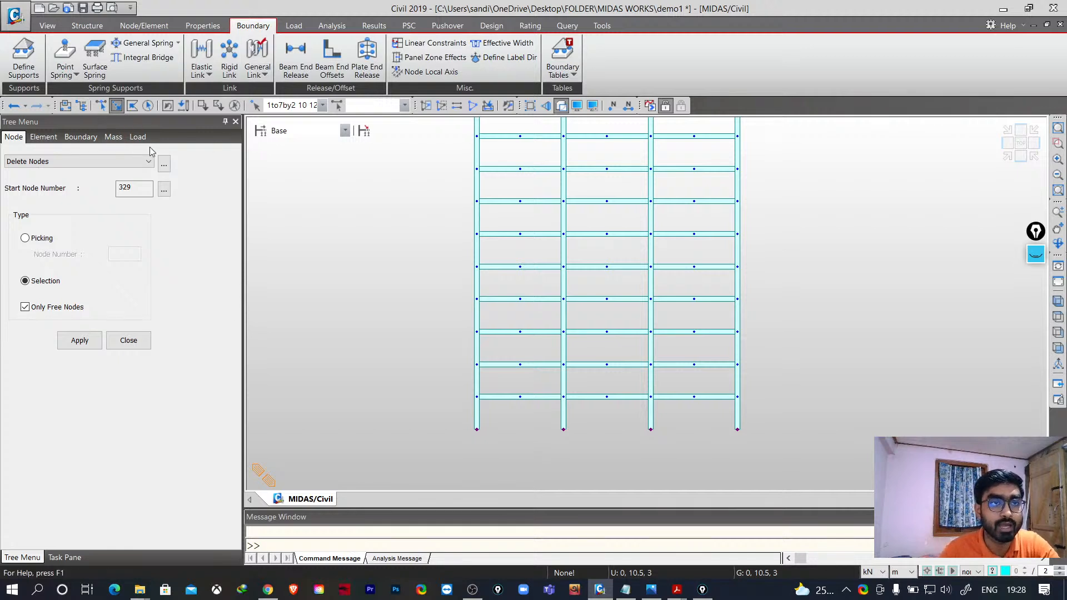
left_click(25, 52)
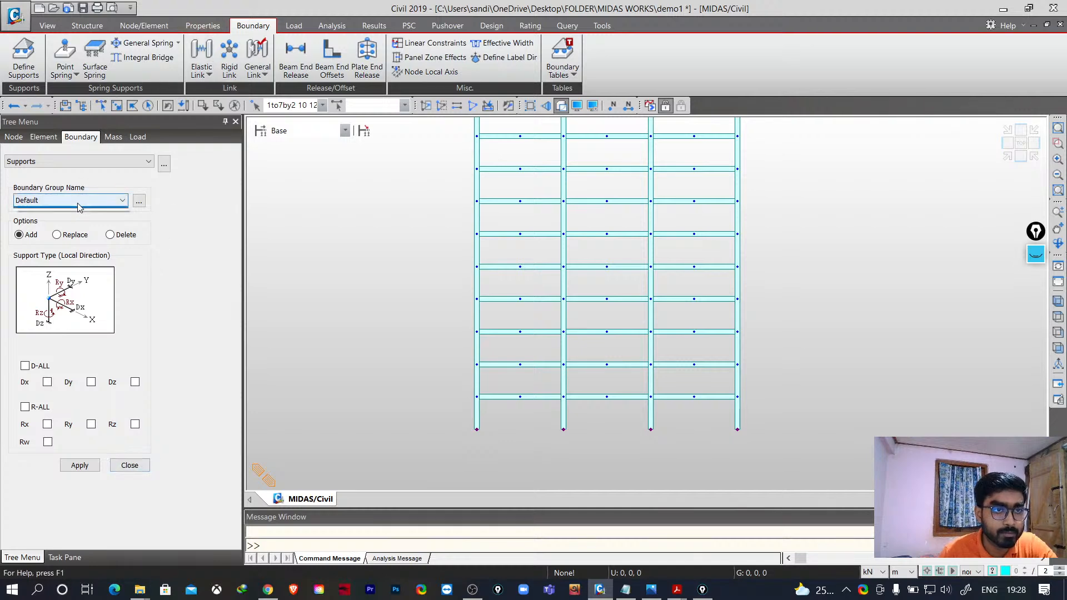
left_click(73, 162)
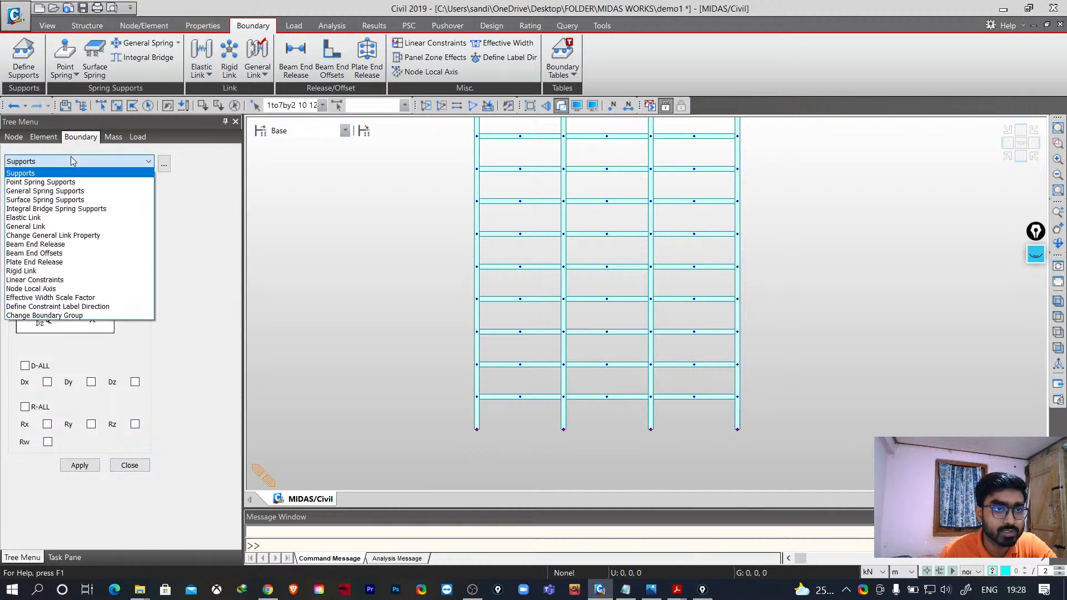
left_click(73, 161)
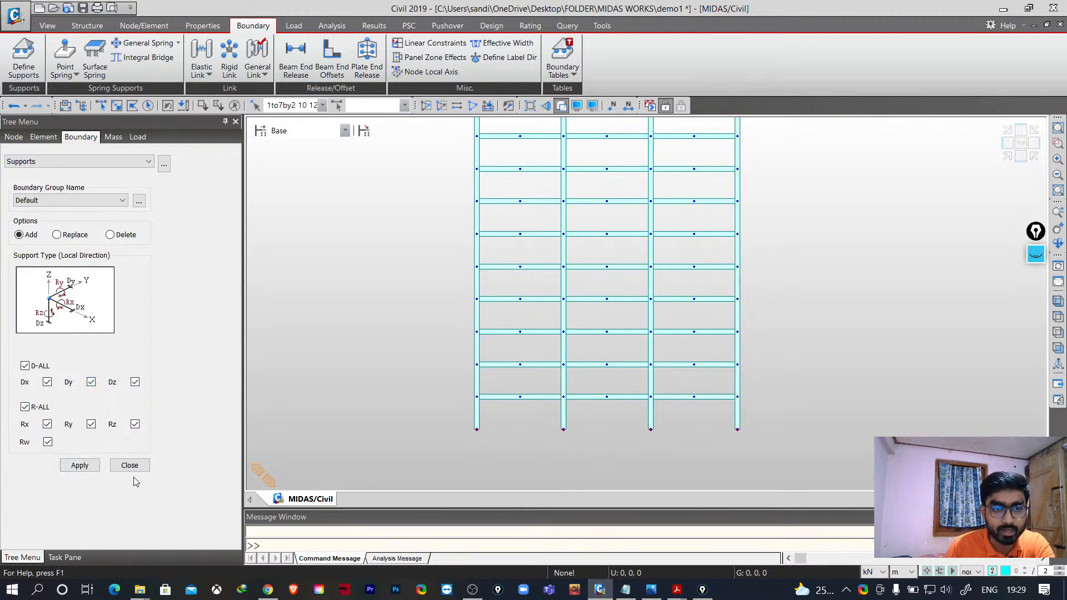
left_click(79, 465)
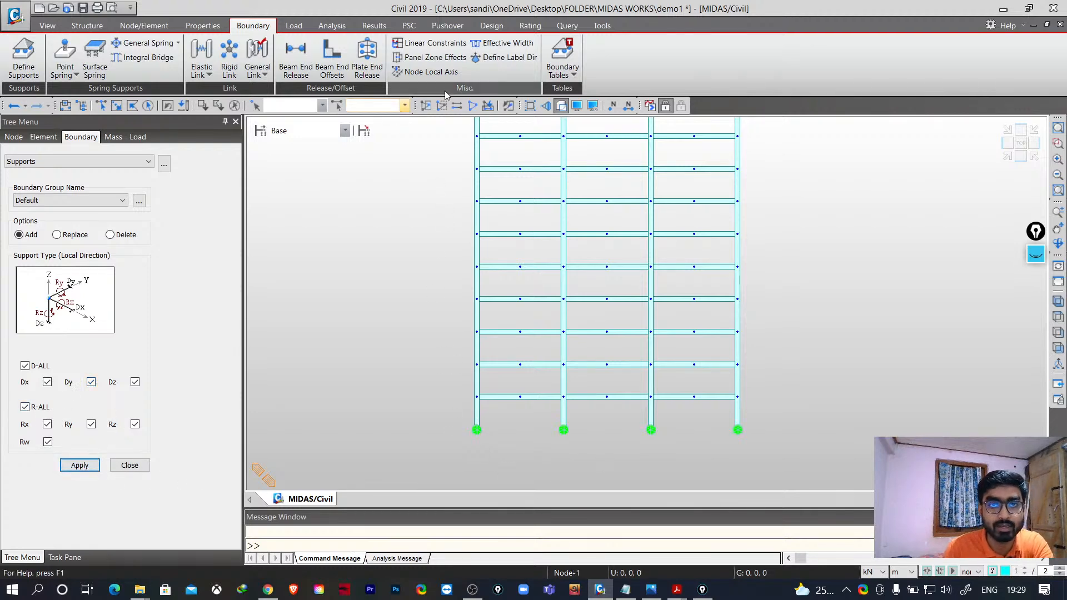
- Switch to the isometric view and rotate the model to inspect the supports at the column bases
left_click(1059, 302)
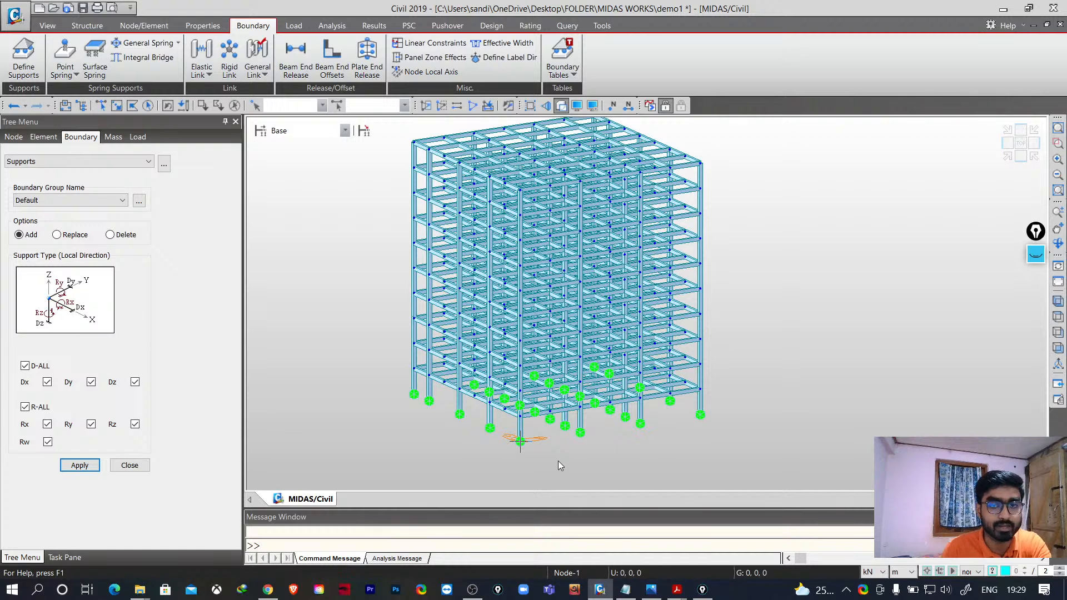
middle_click_drag(717, 319, 731, 346)
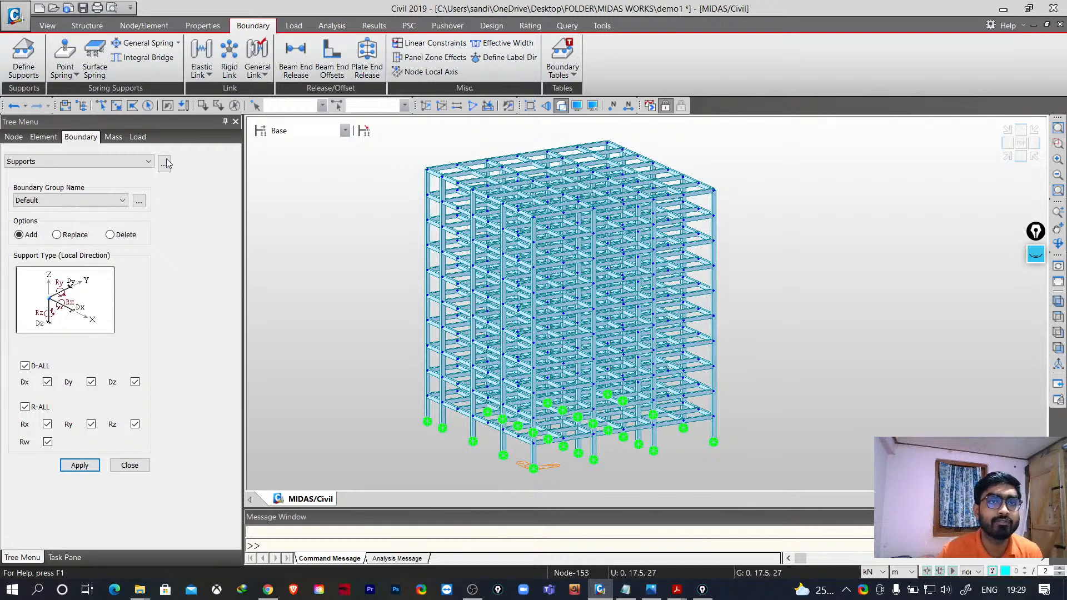
left_click(145, 25)
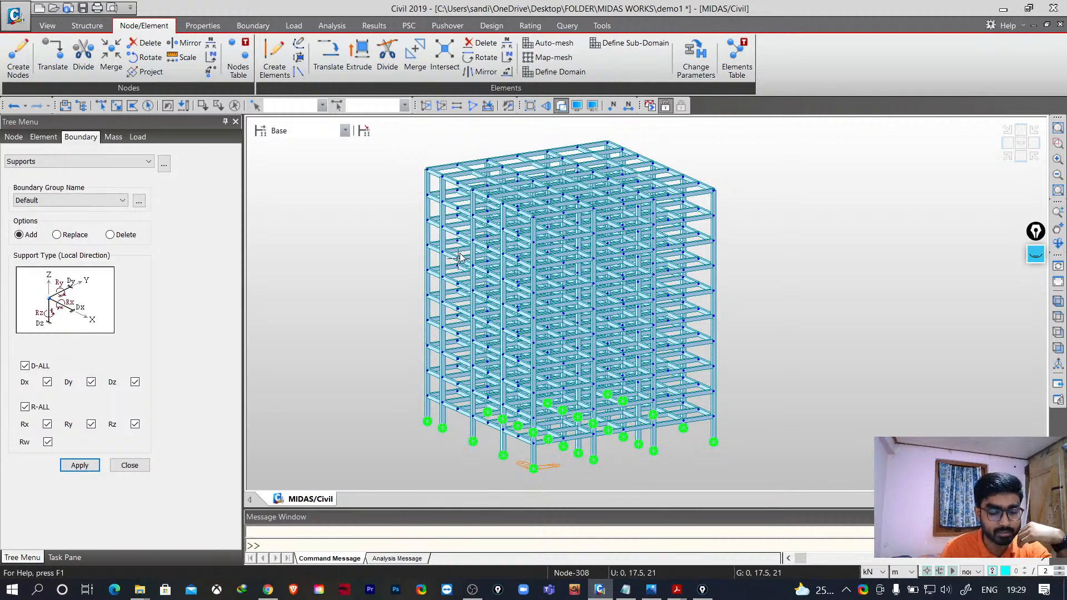
mouse_move(459, 257)
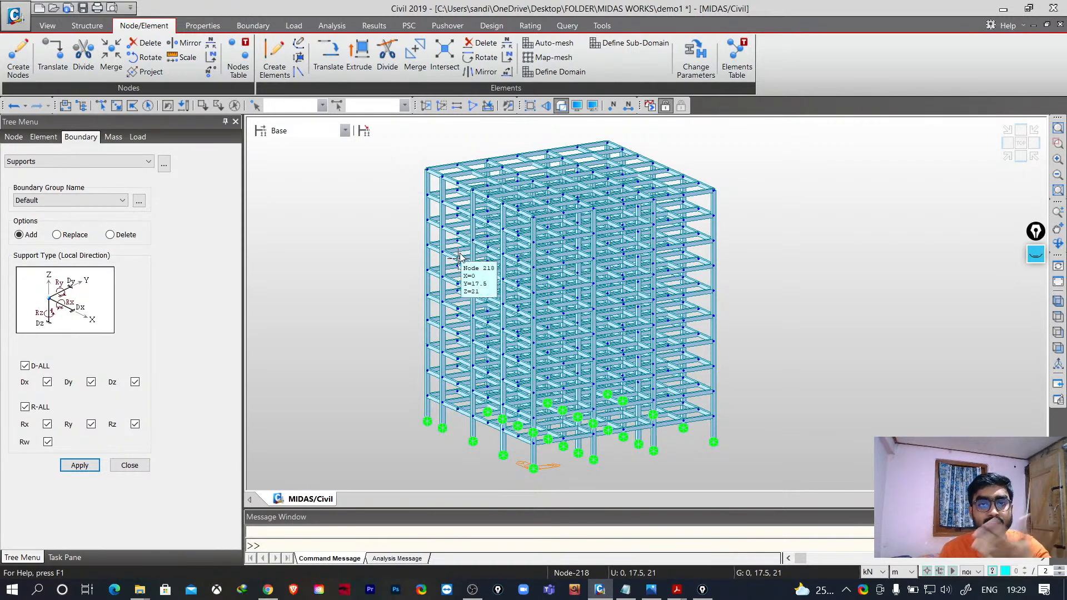
mouse_move(385, 366)
middle_mouse_down()
mouse_move(411, 378)
mouse_move(404, 359)
middle_mouse_up()
mouse_move(376, 362)
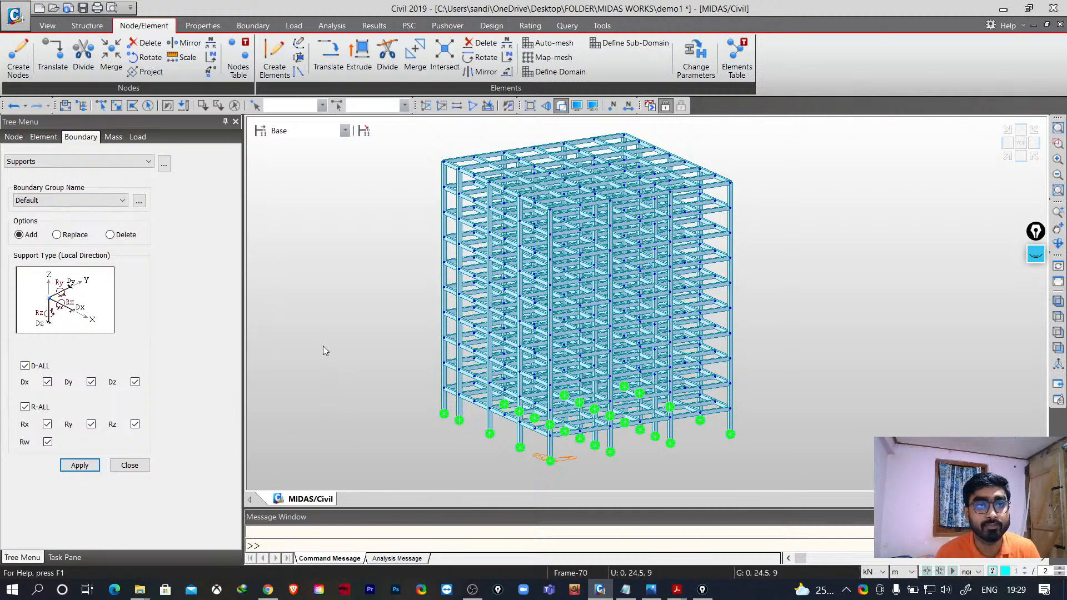
- Save the frame project, then close it and start a new empty project
left_click(19, 23)
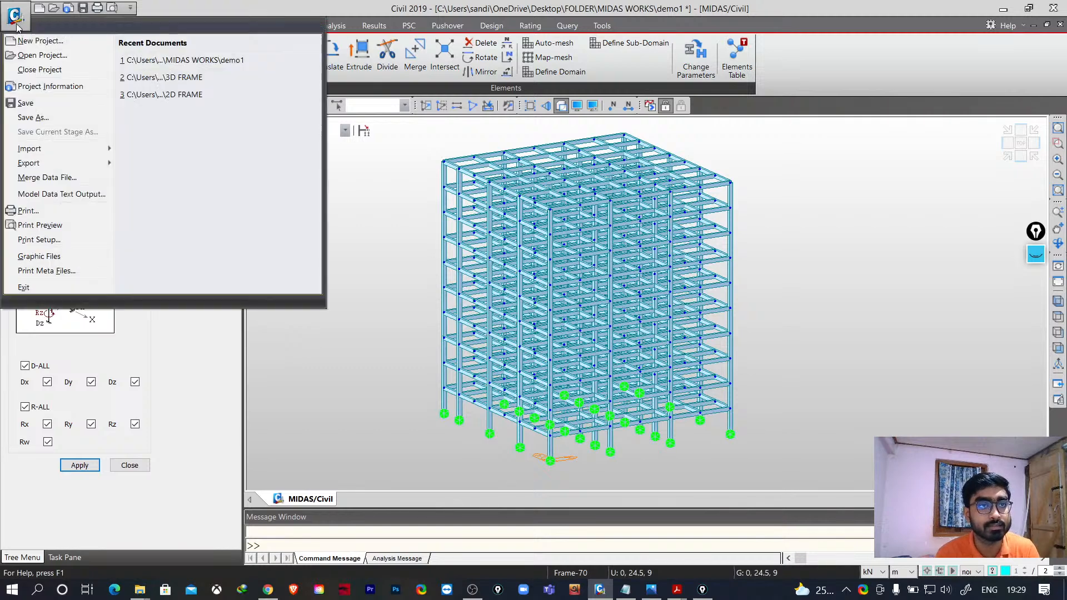
left_click(44, 104)
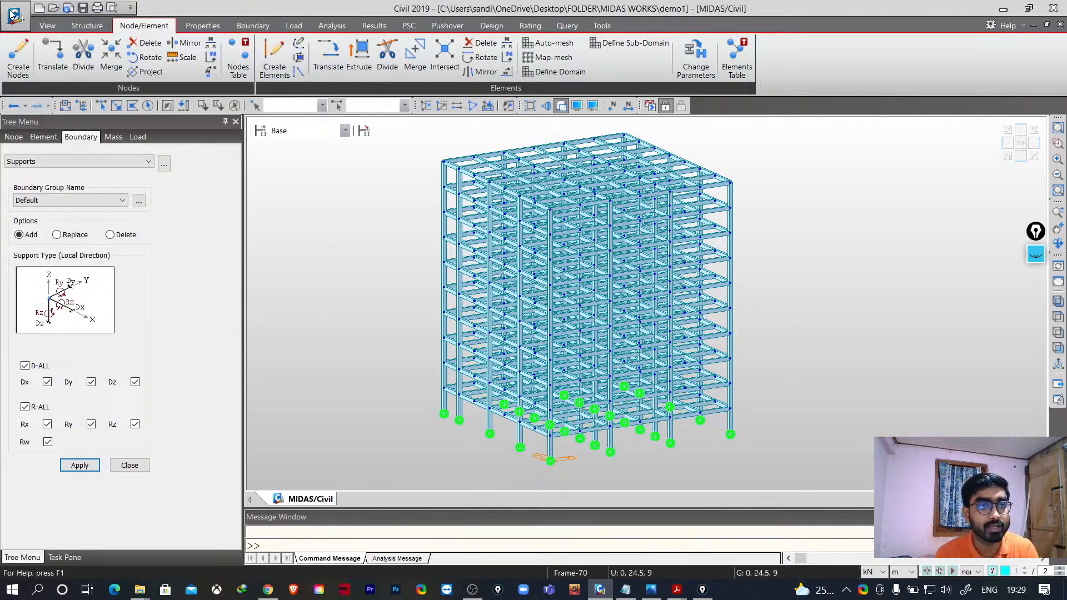
left_click(13, 14)
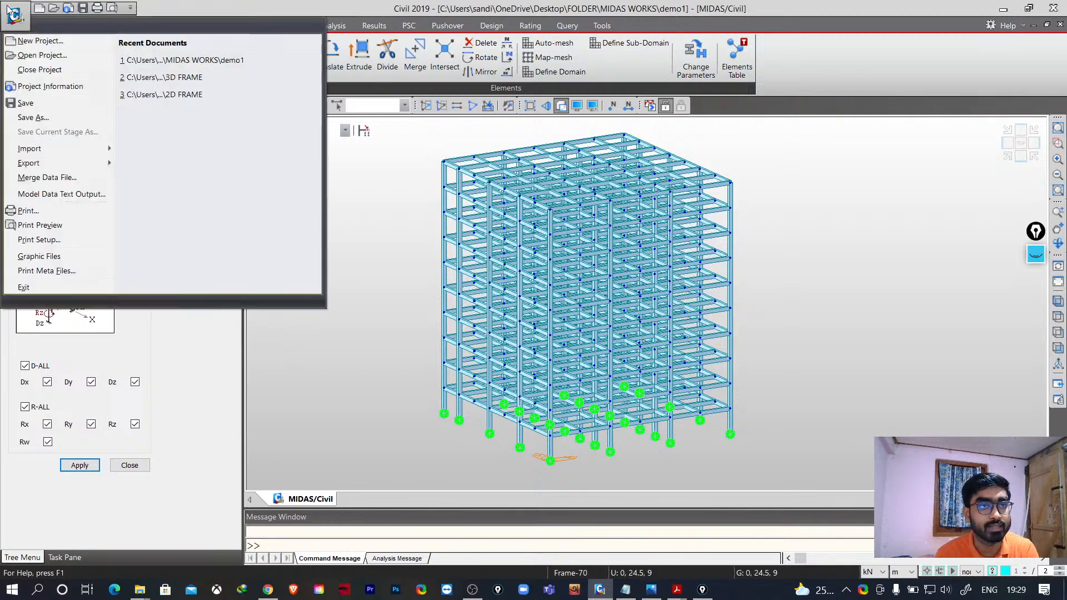
left_click(47, 70)
key("ctrl+n")
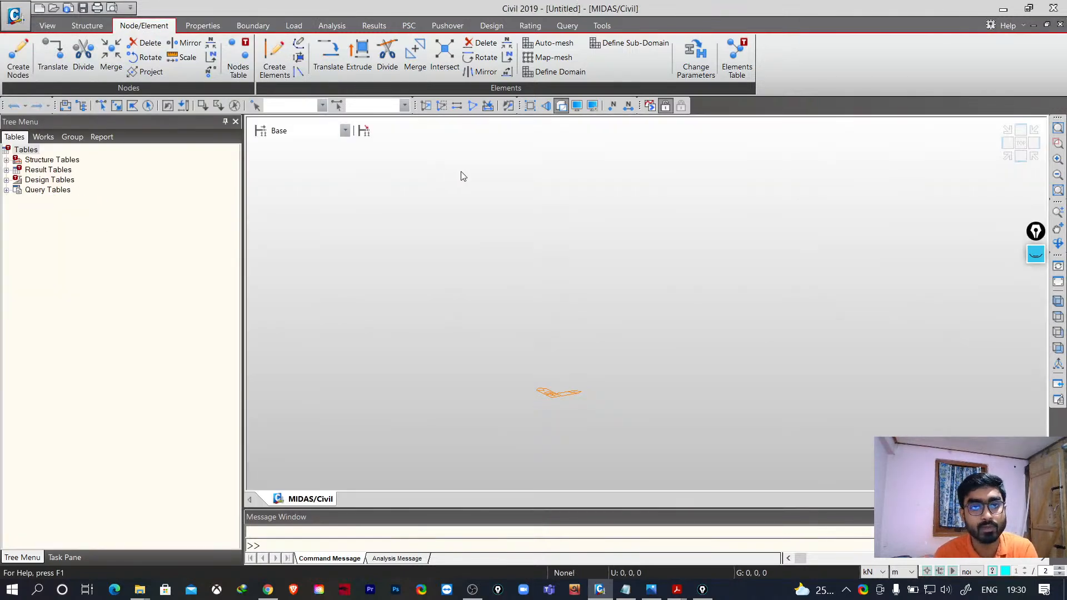
- Open the RC Frame/Box Culvert Wizard and set the structure type to 2-Dimensional
left_click(89, 26)
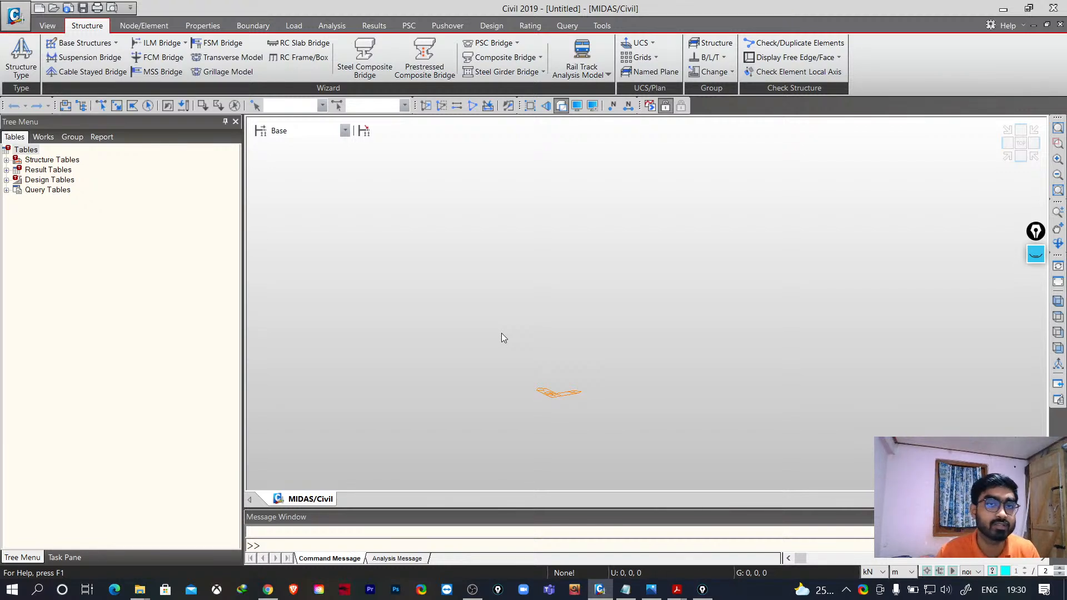
left_click(318, 62)
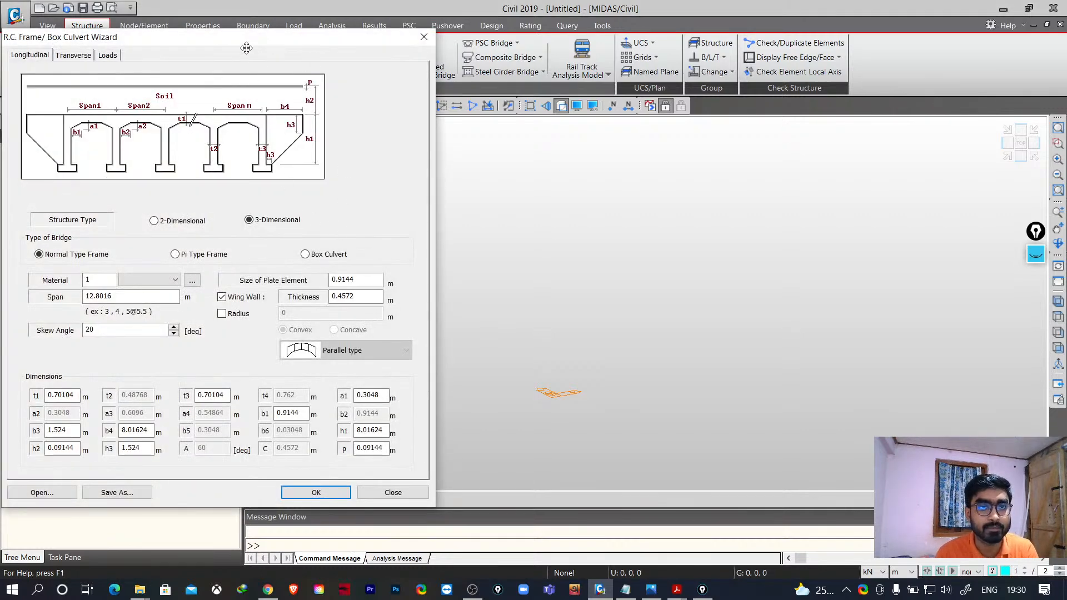
left_click_drag(246, 43, 385, 44)
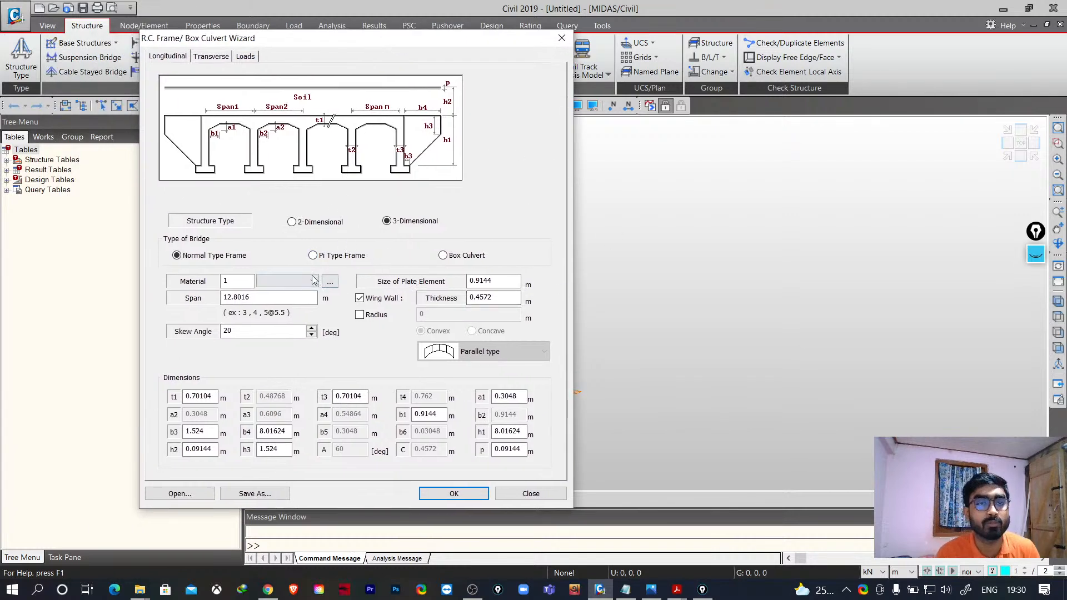
left_click(292, 222)
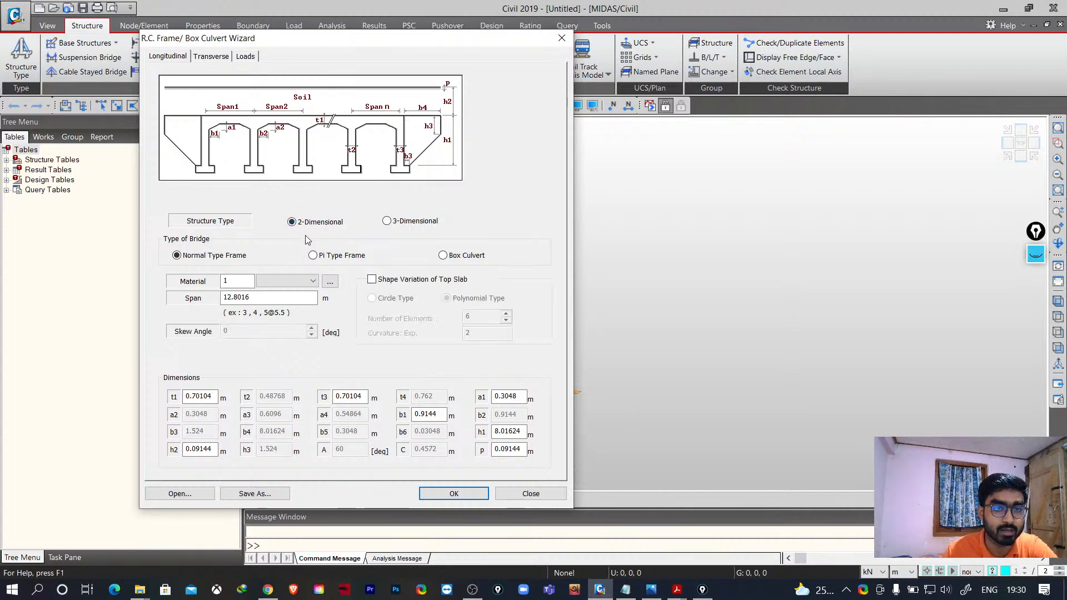
- Add a concrete material with IS(RC) standard and M30 grade for the wizard's frame
left_click(313, 283)
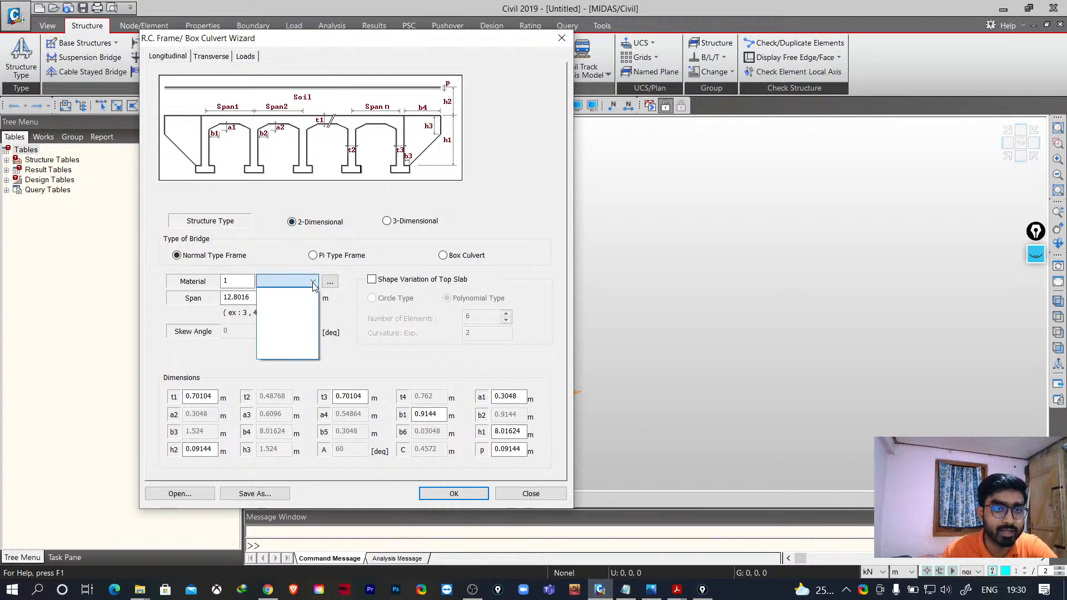
left_click(313, 284)
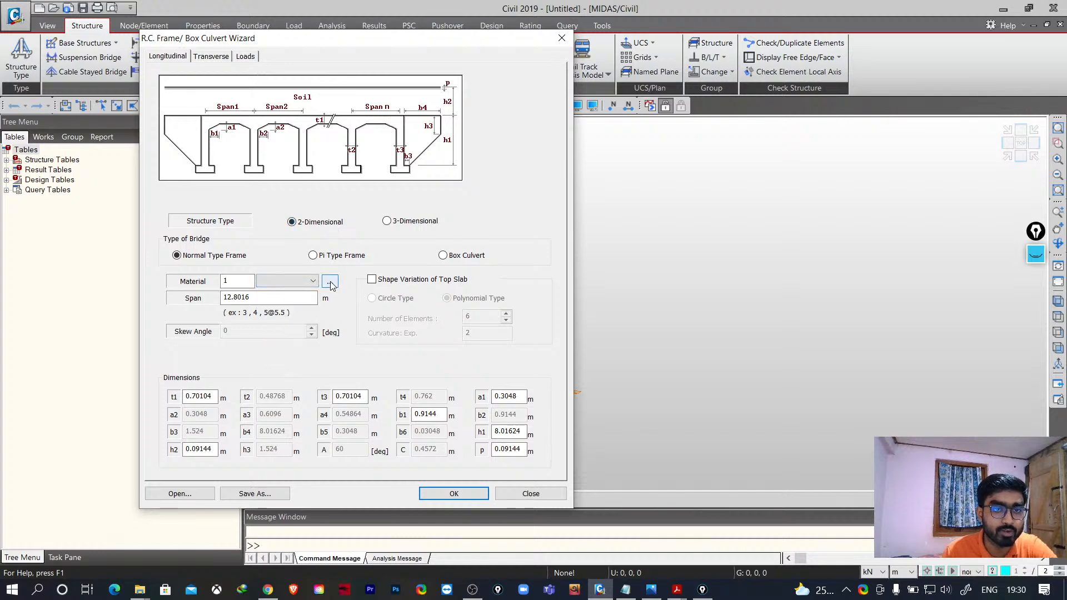
left_click(330, 283)
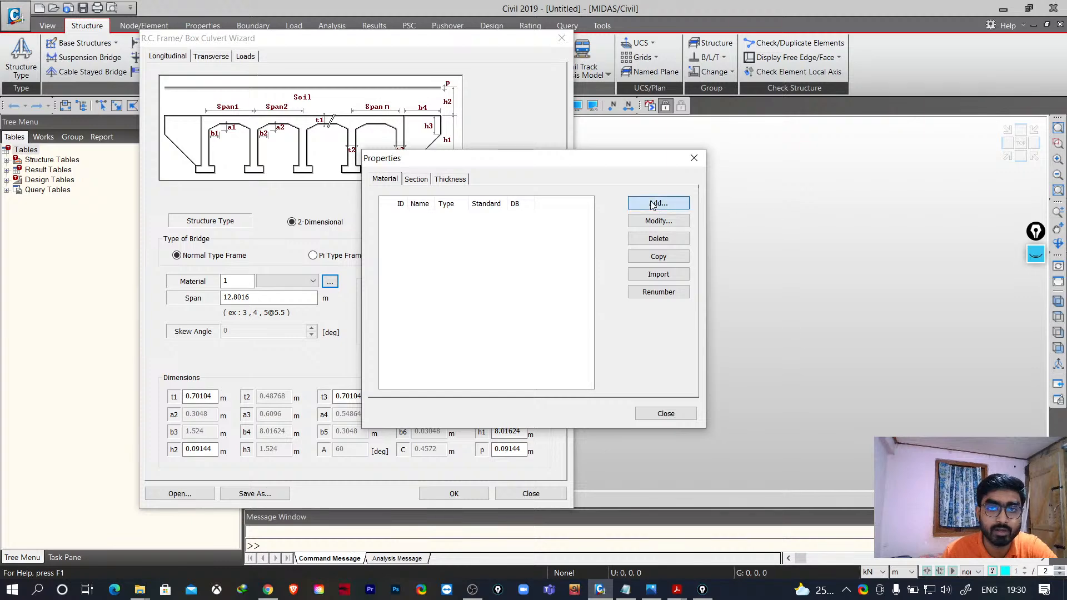
left_click(646, 204)
left_click(832, 84)
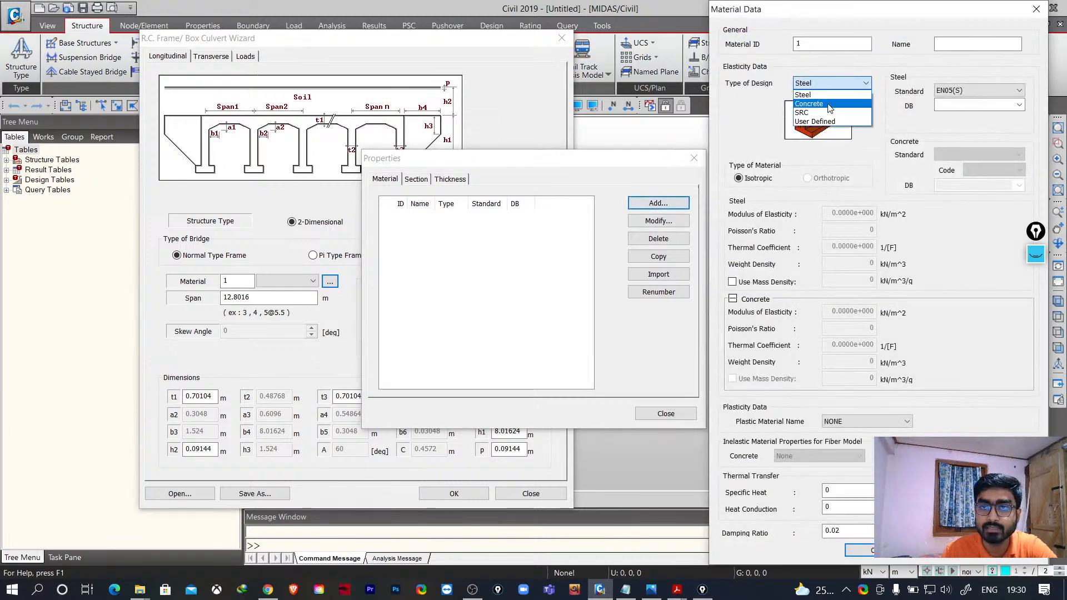
left_click(817, 99)
left_click(945, 154)
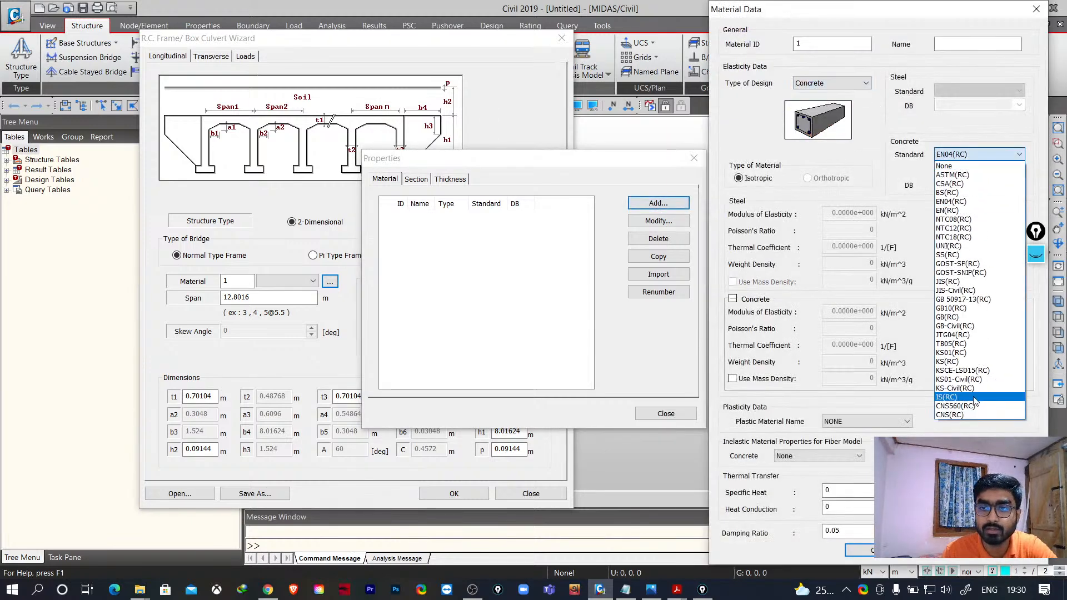
left_click(953, 392)
left_click(1019, 186)
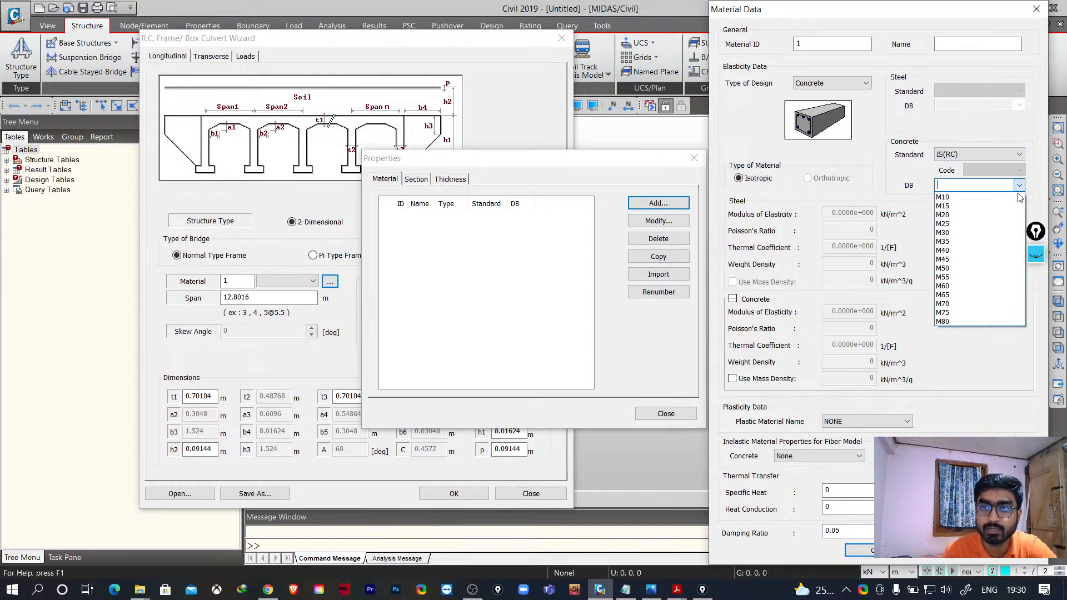
left_click(984, 232)
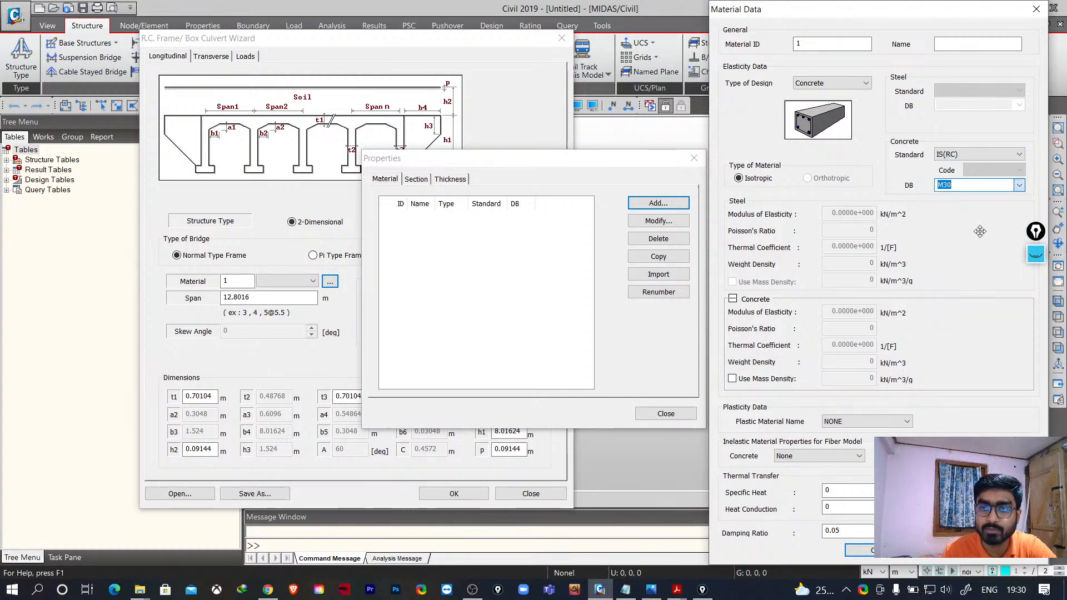
left_click(884, 554)
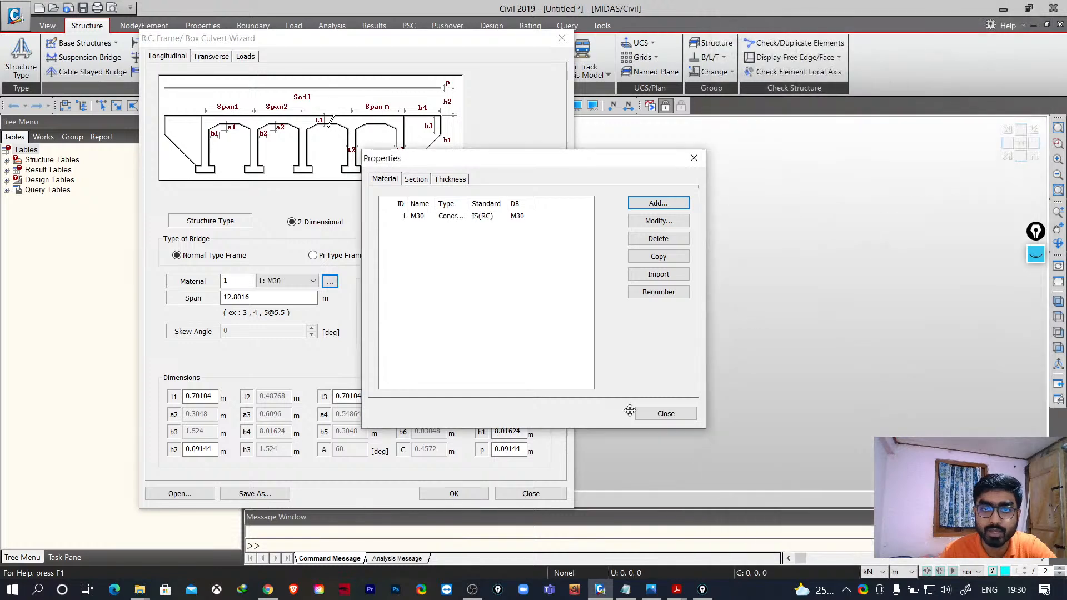
left_click(658, 414)
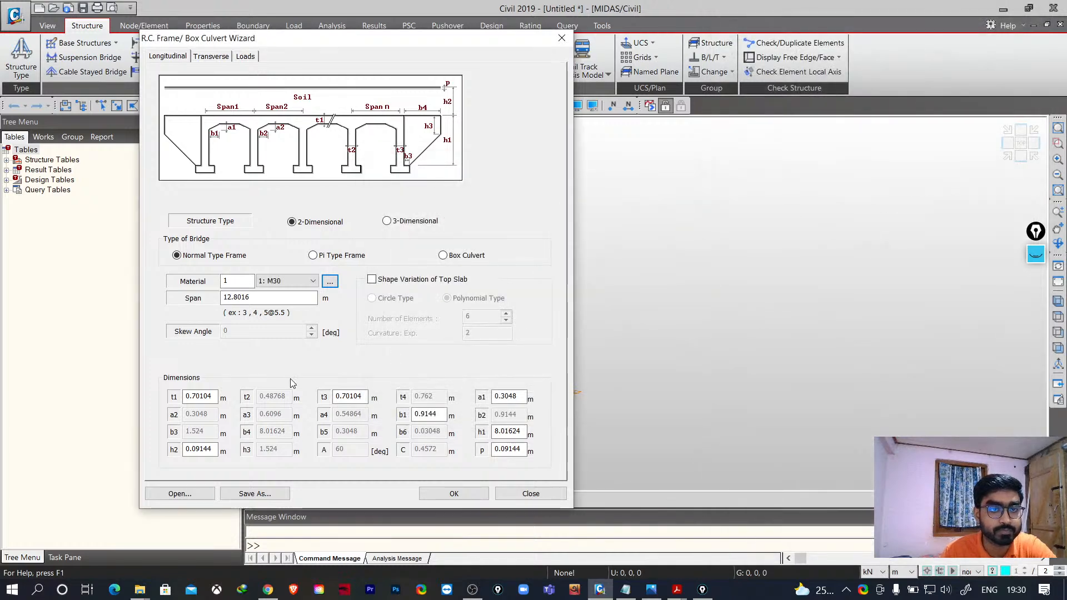
- Set the wizard's span to 2@7 m
left_click_drag(253, 298, 202, 297)
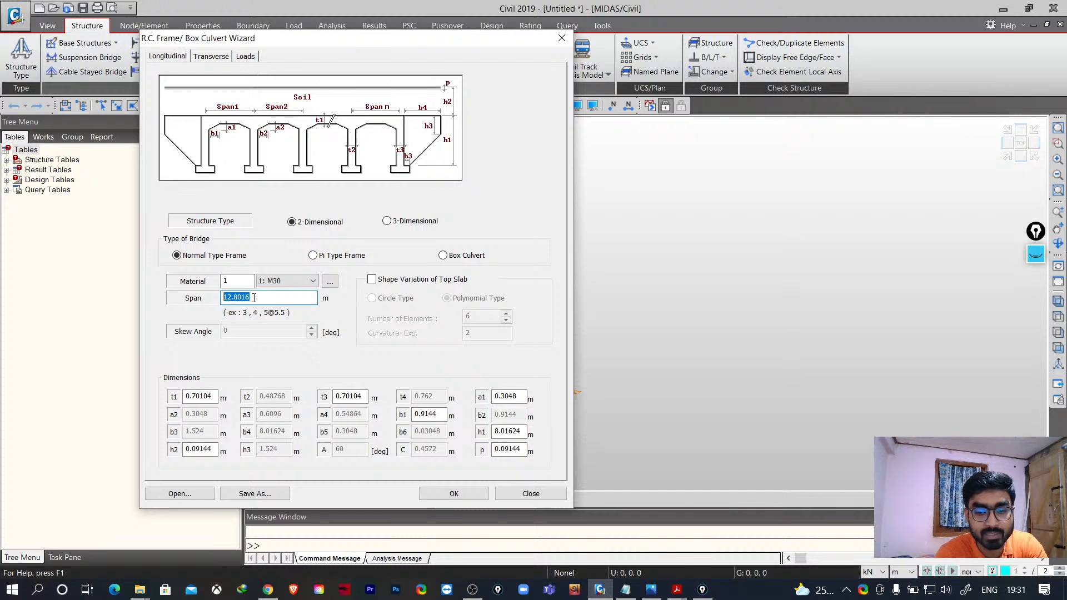
type("2")
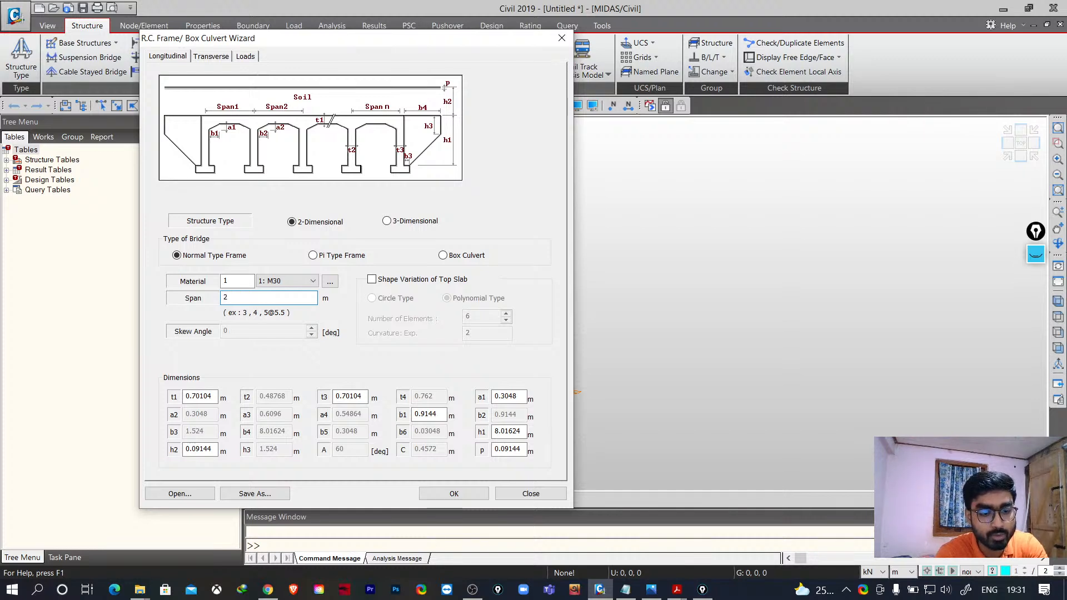
type("@7")
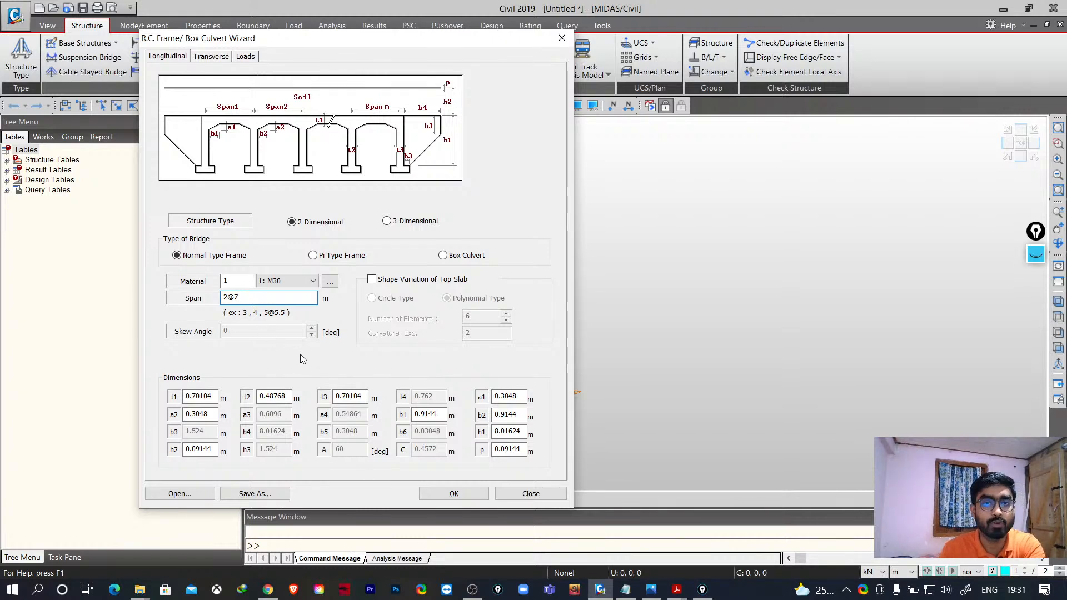
left_click(372, 280)
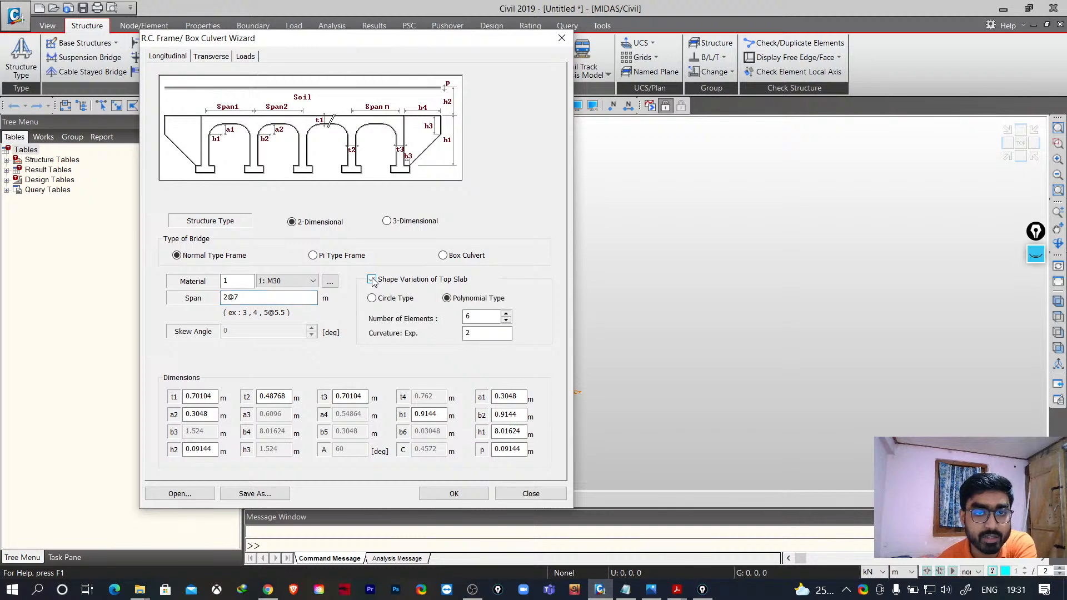
left_click(373, 299)
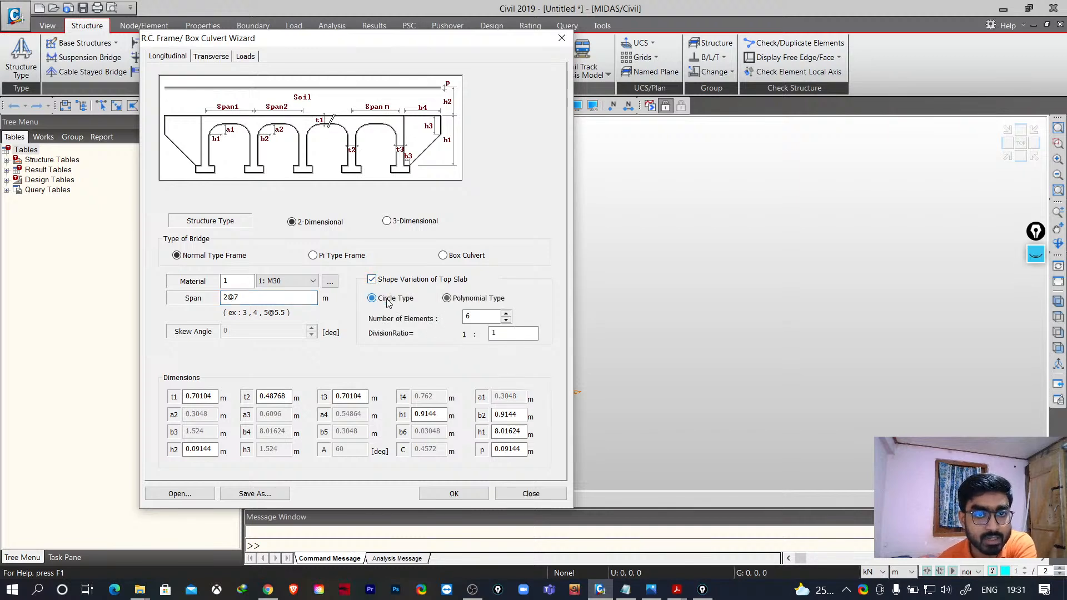
left_click(447, 300)
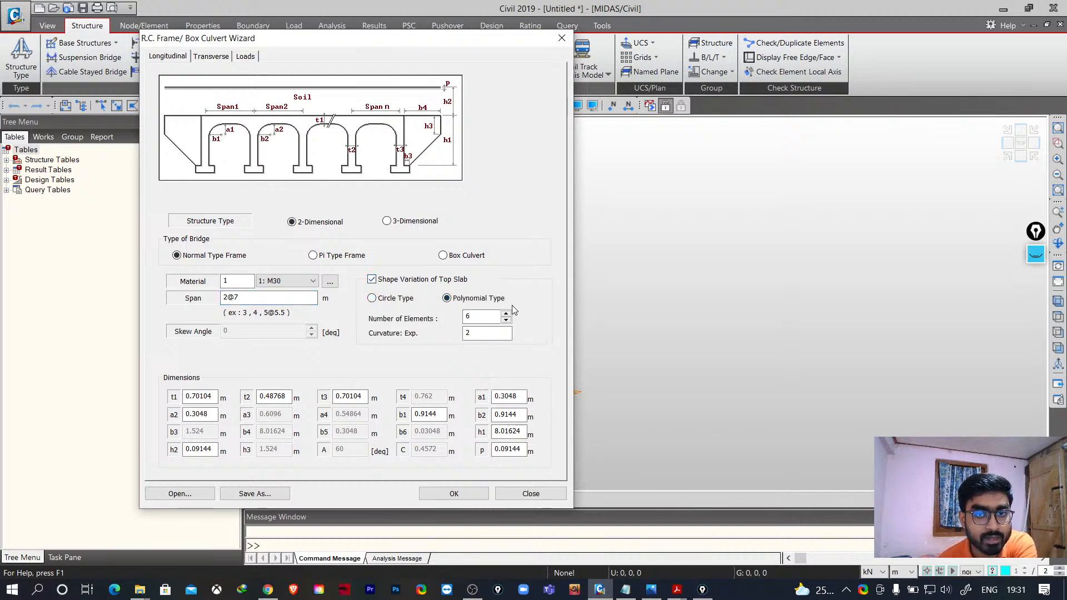
left_click(372, 279)
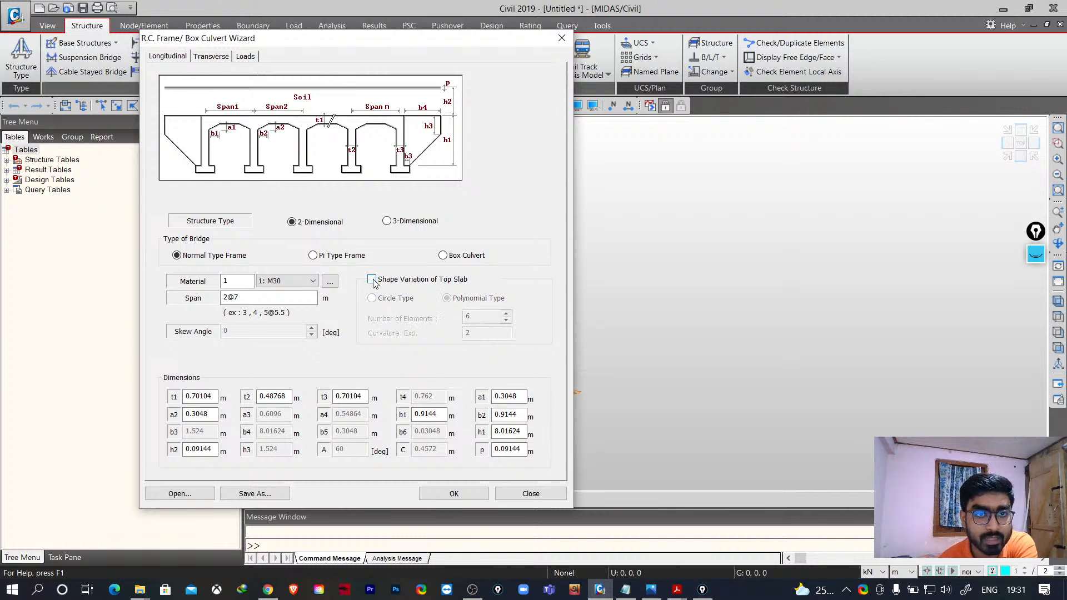
left_click(313, 256)
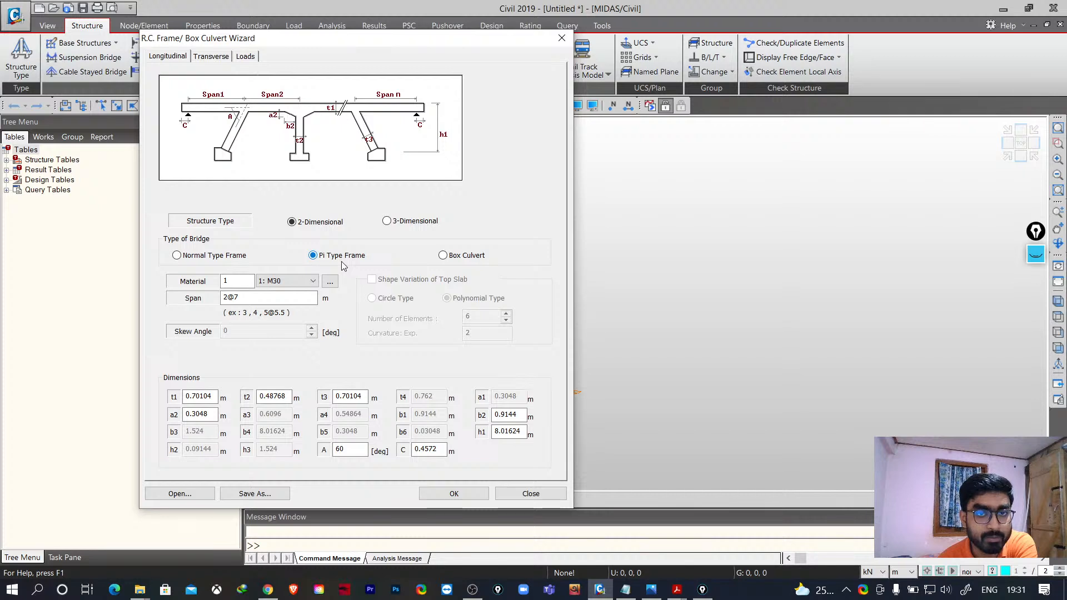
left_click(443, 257)
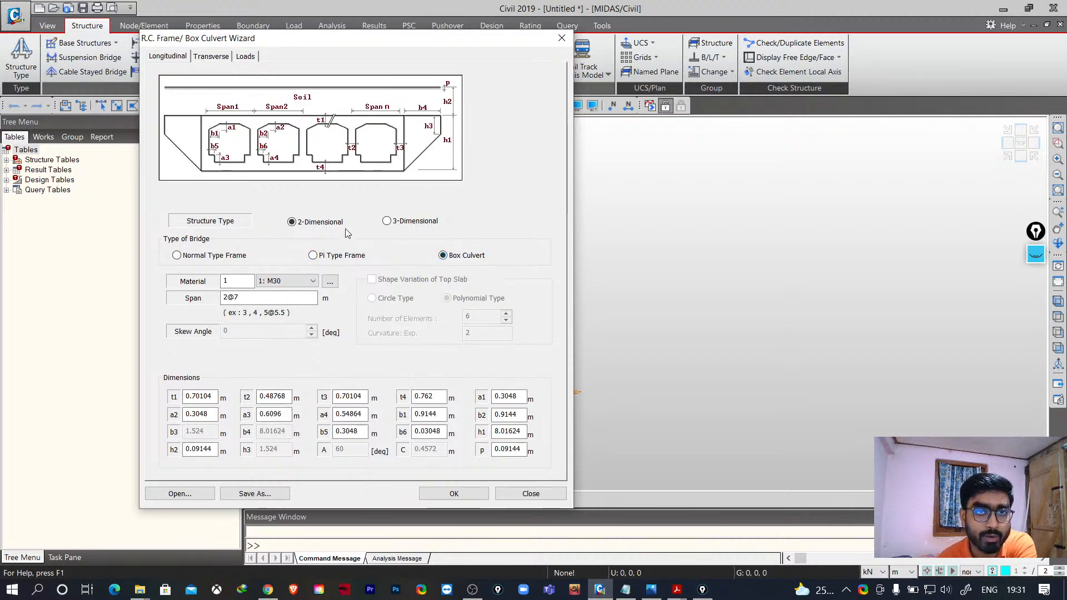
left_click(174, 257)
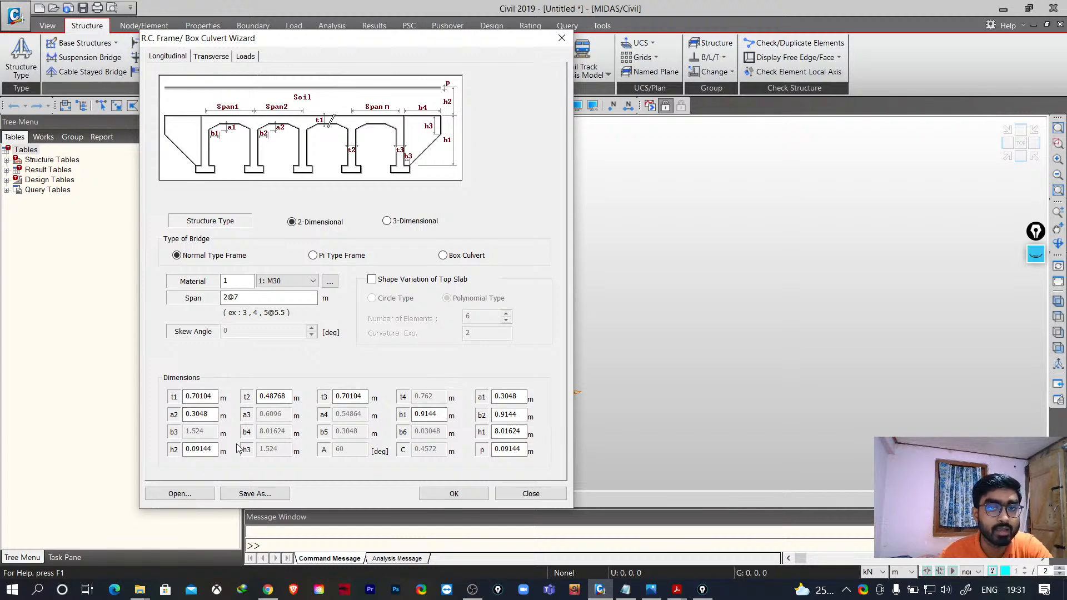
- Open the Transverse tab and compare the deck cross-section types, keeping Type1
left_click(210, 58)
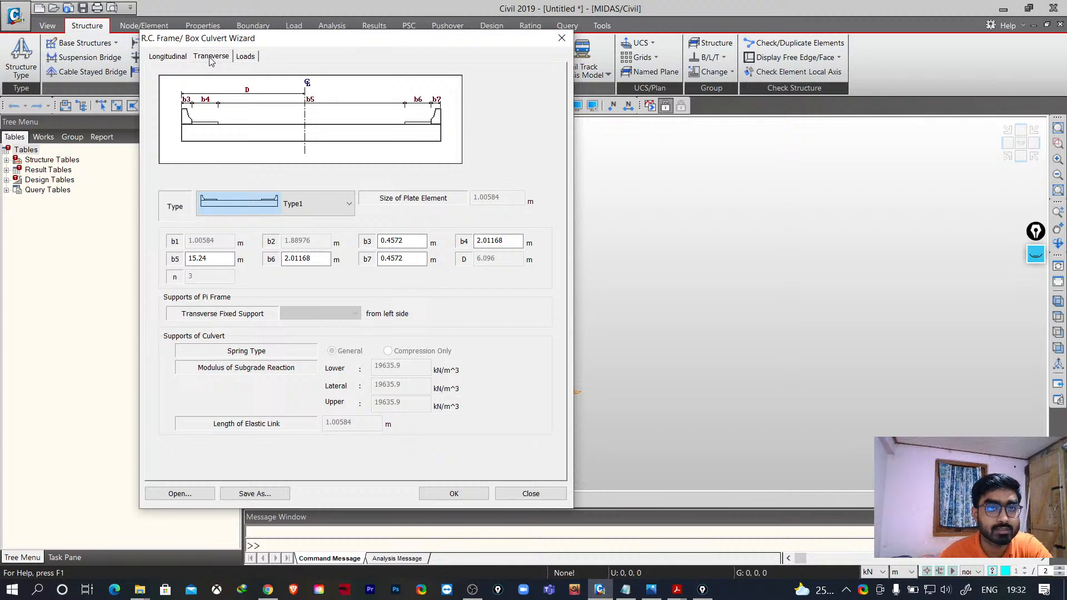
left_click(332, 209)
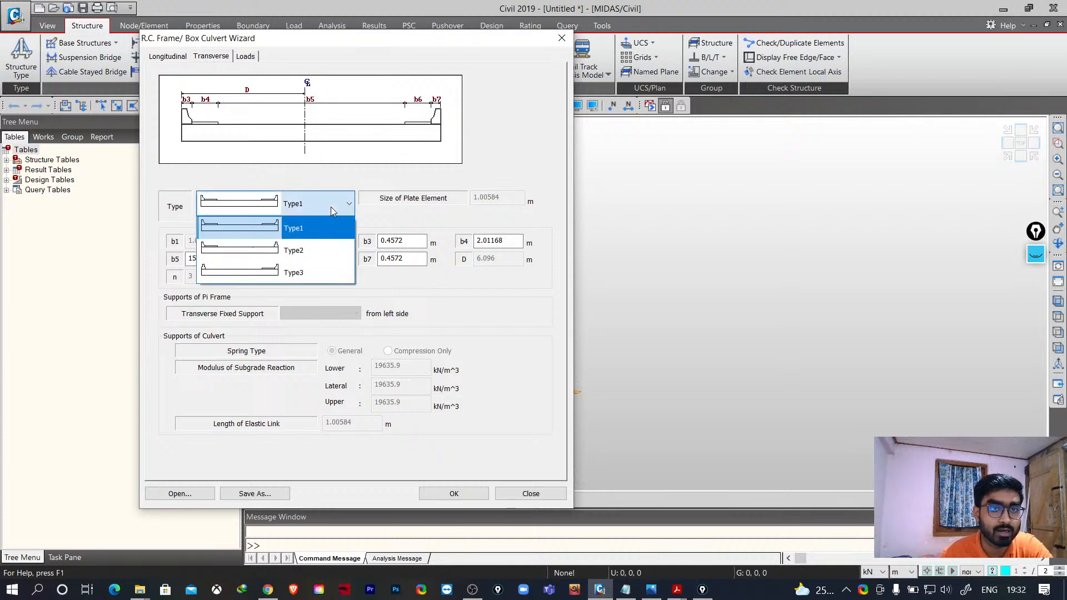
left_click(331, 206)
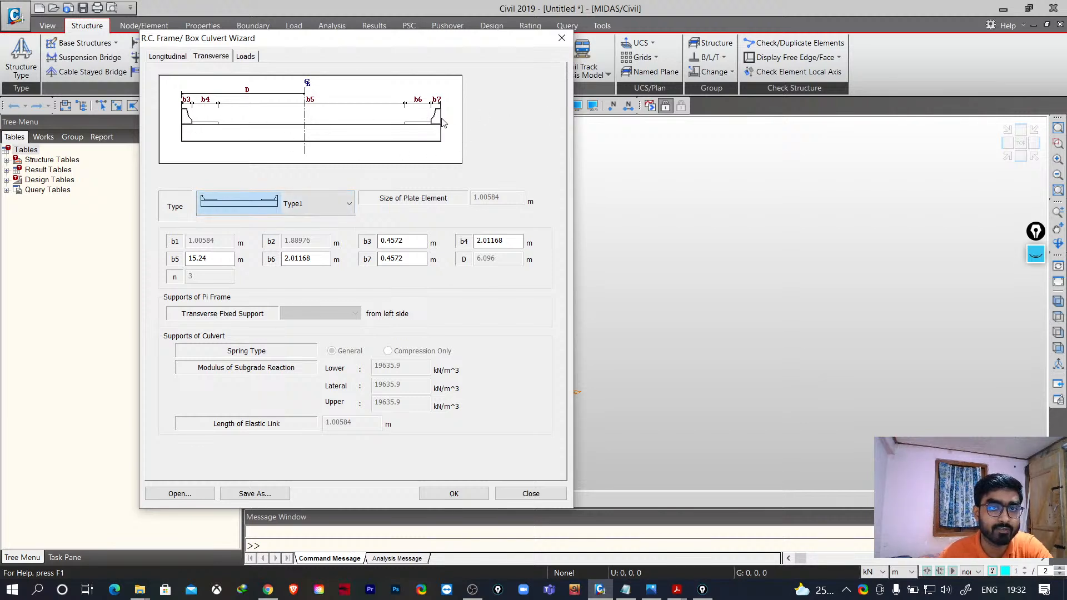
left_click(313, 210)
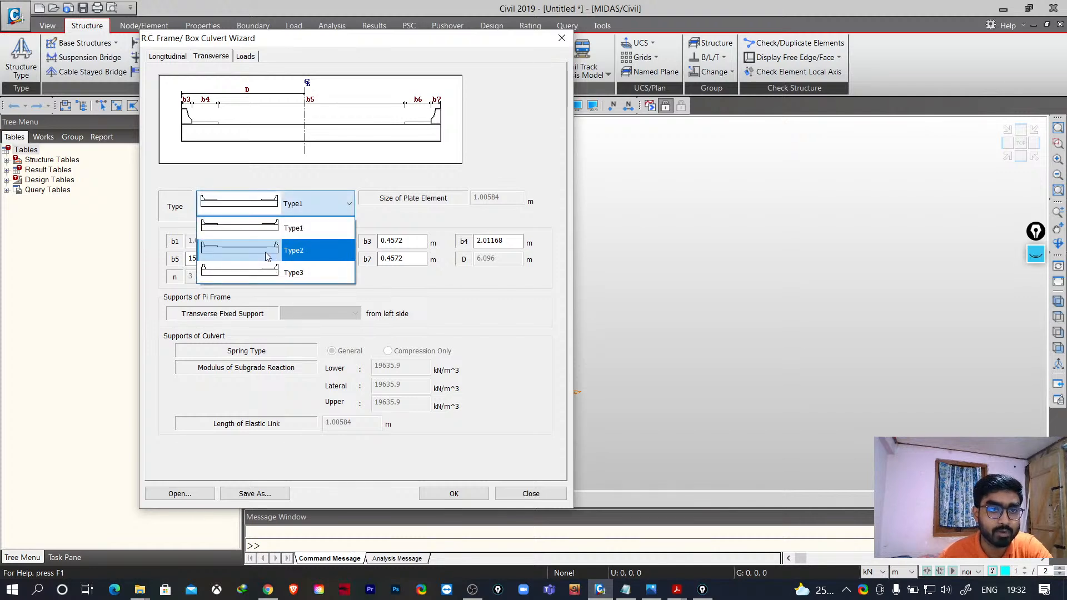
left_click(266, 254)
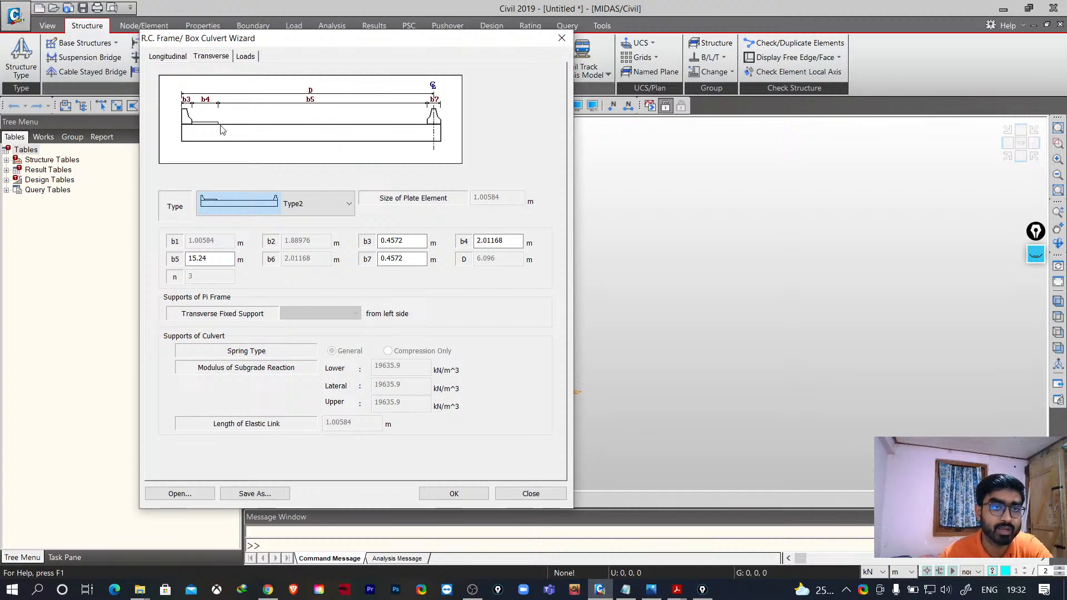
left_click(260, 205)
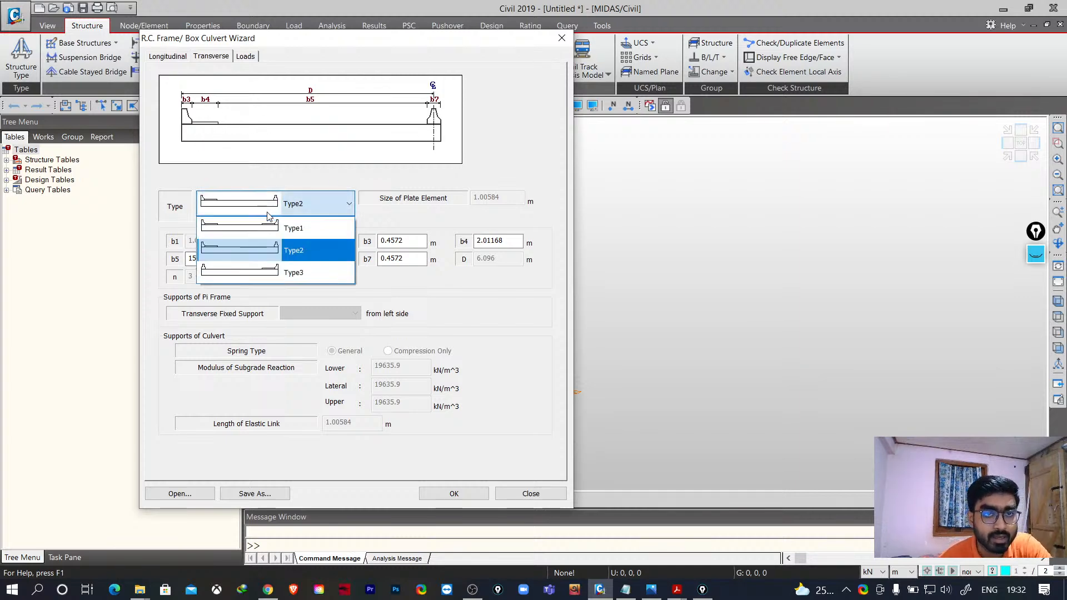
left_click(270, 274)
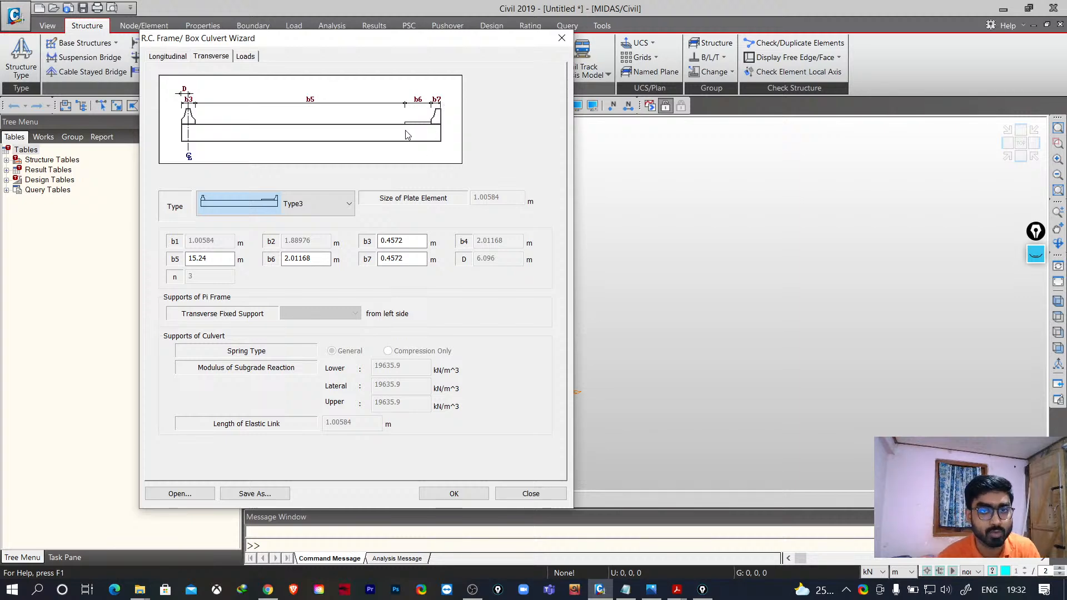
left_click(334, 210)
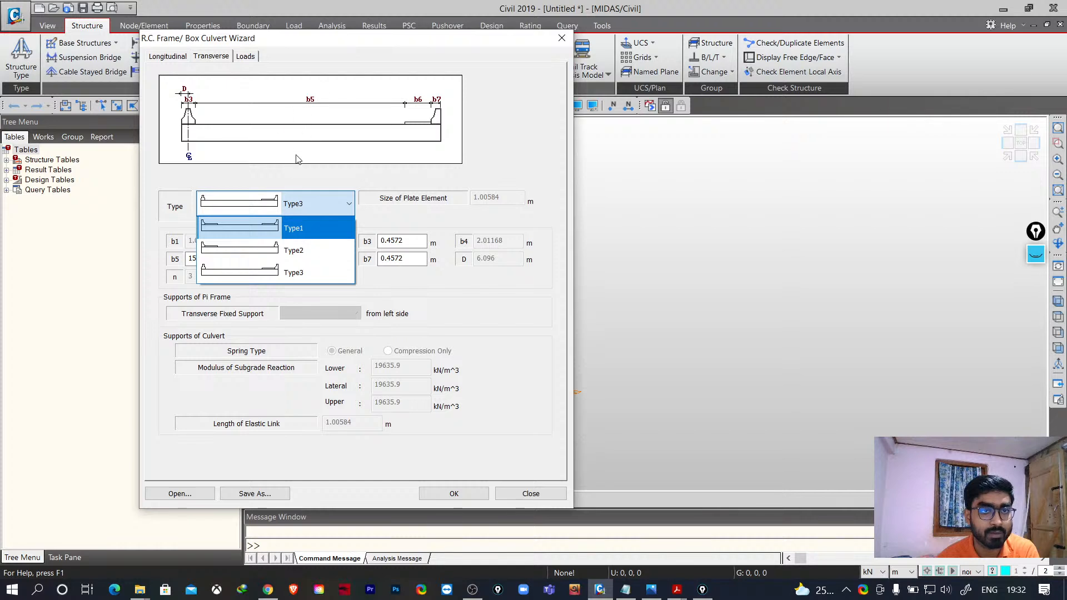
left_click(263, 229)
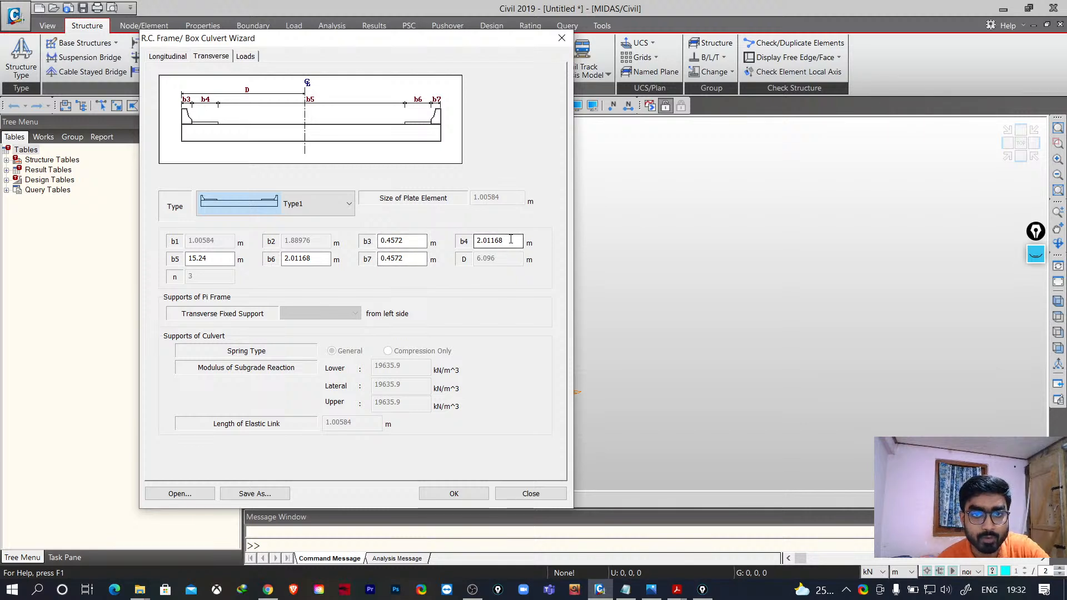
- Set the transverse dimensions b4 to 2 m, b3 to 0.45 m, b7 to 0.45 m and b6 to 2 m
left_click_drag(503, 241, 481, 240)
key("BackSpace")
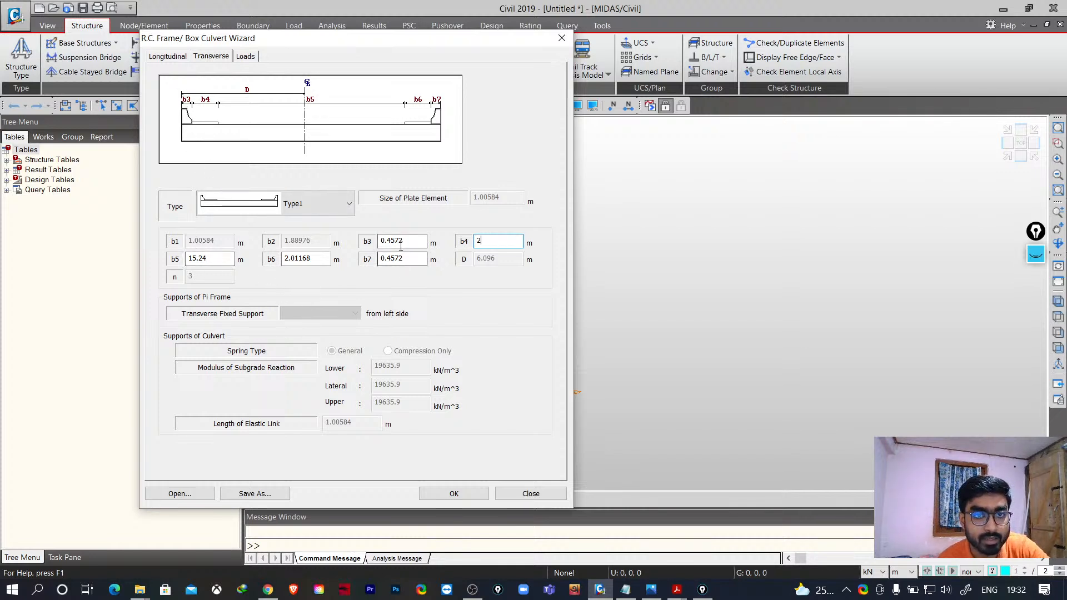
left_click_drag(404, 240, 396, 239)
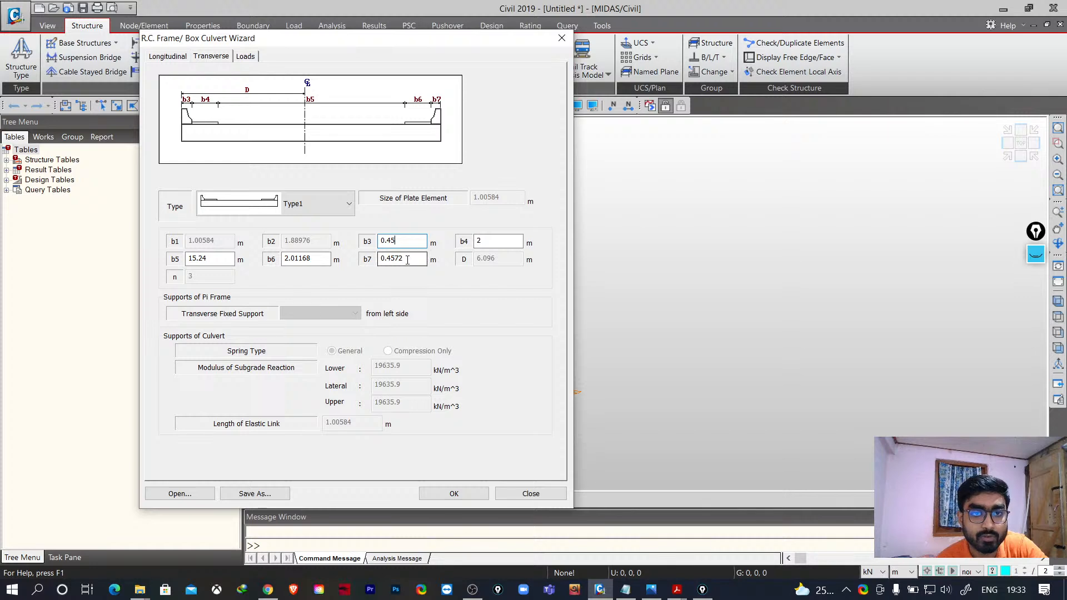
left_click_drag(405, 259, 395, 258)
key("BackSpace")
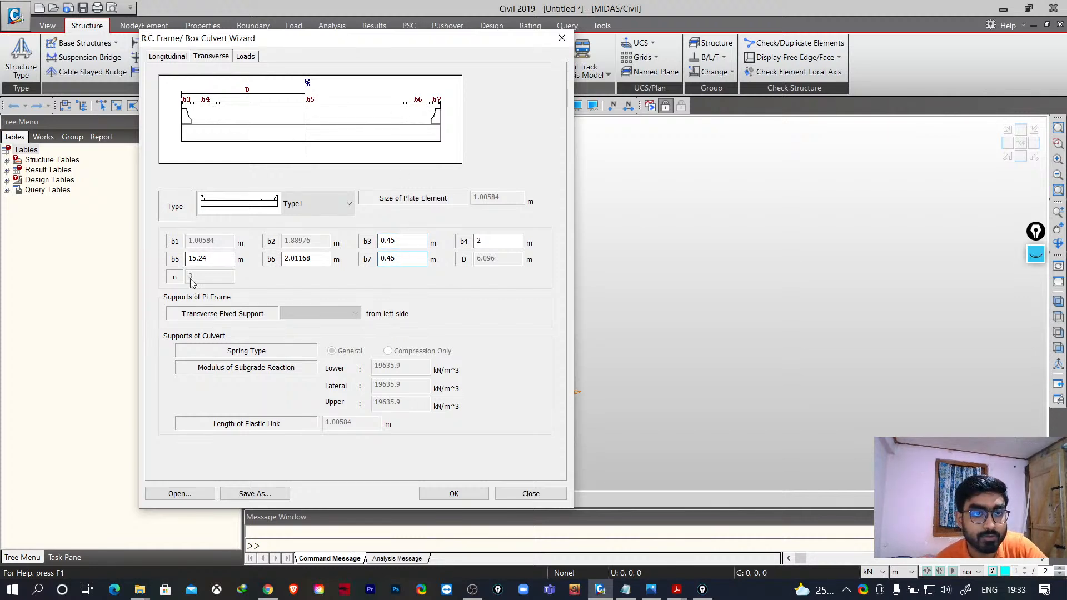
left_click_drag(323, 258, 297, 259)
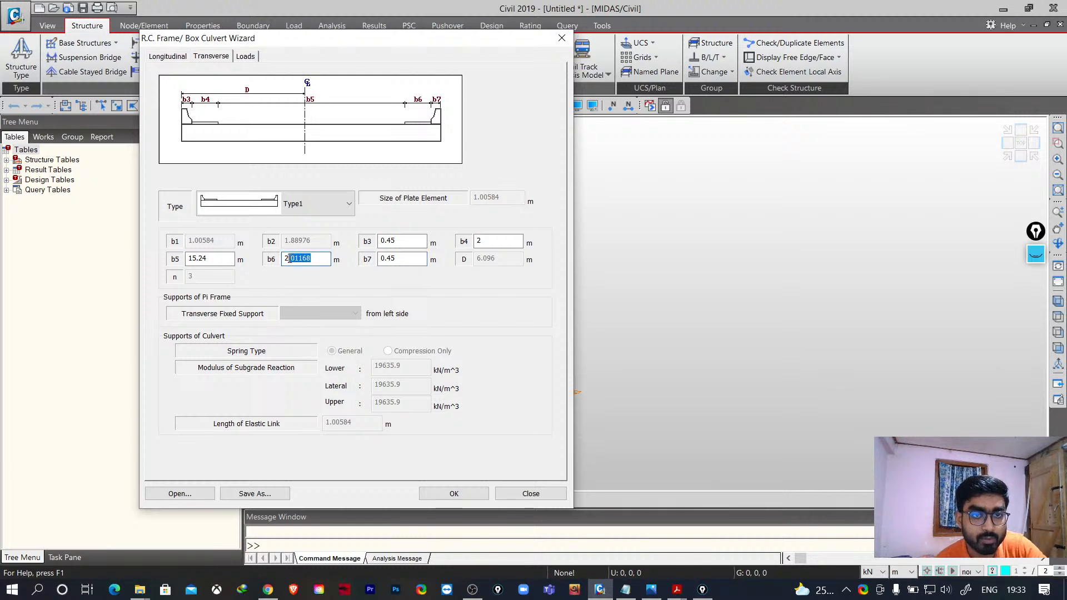
key("BackSpace")
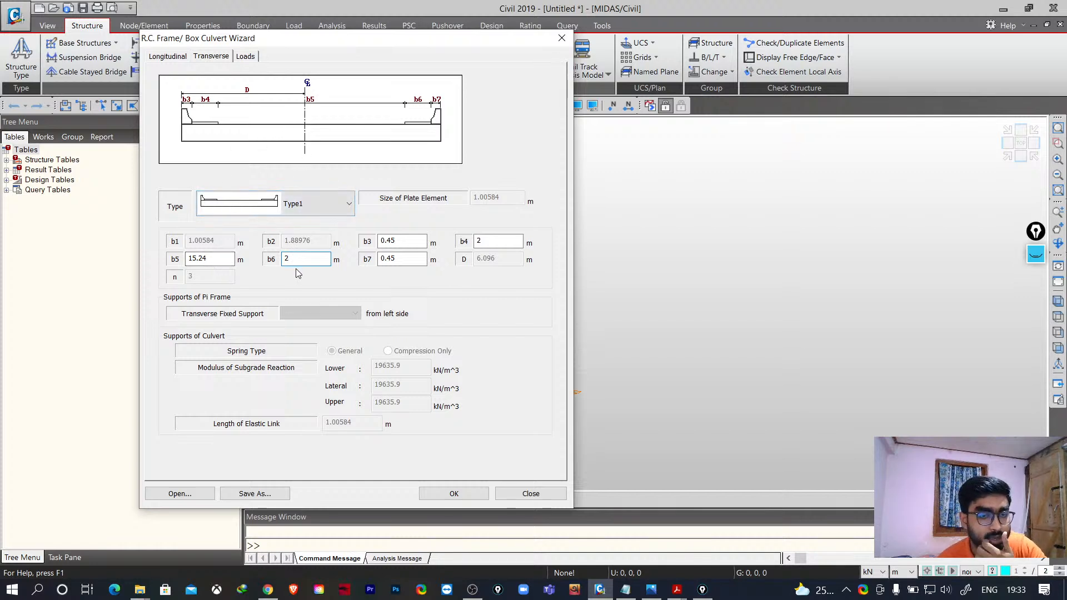
- Set the transverse width b5 to 9.1 m
left_click(169, 57)
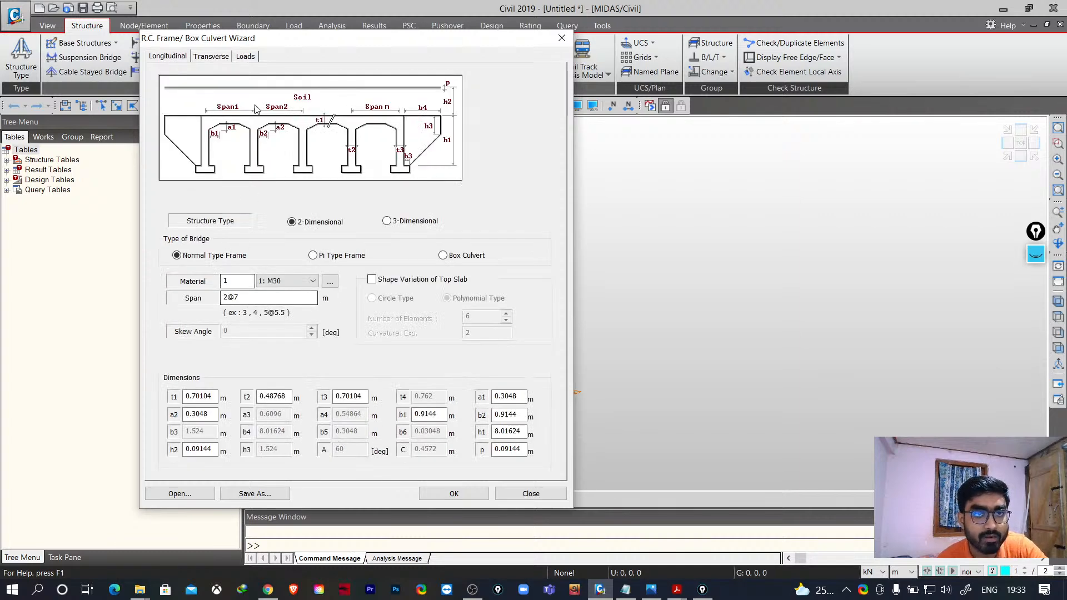
left_click(217, 58)
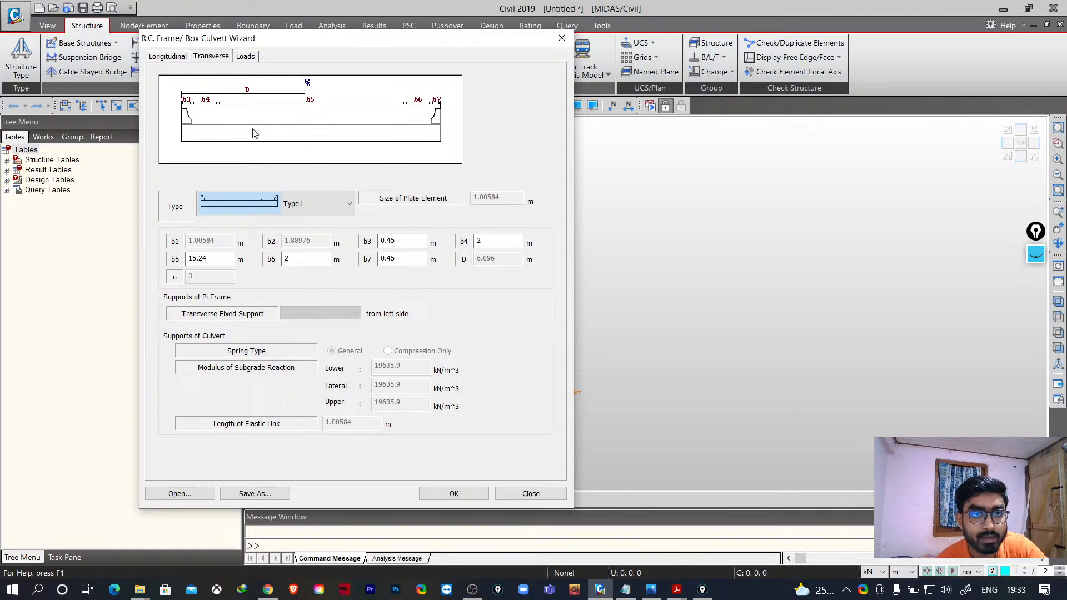
left_click_drag(218, 260, 137, 260)
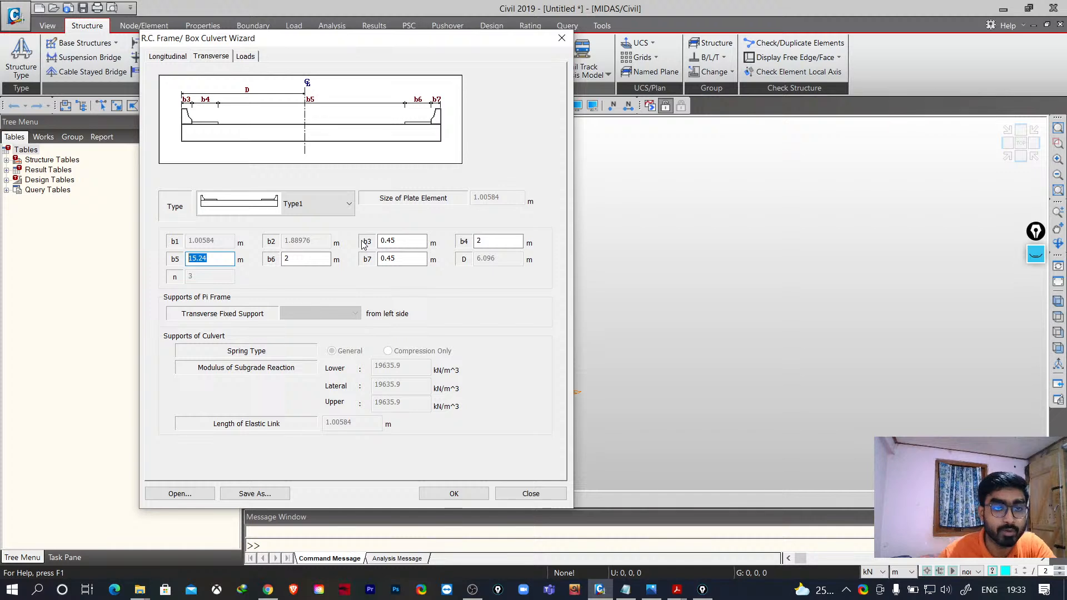
type("9.")
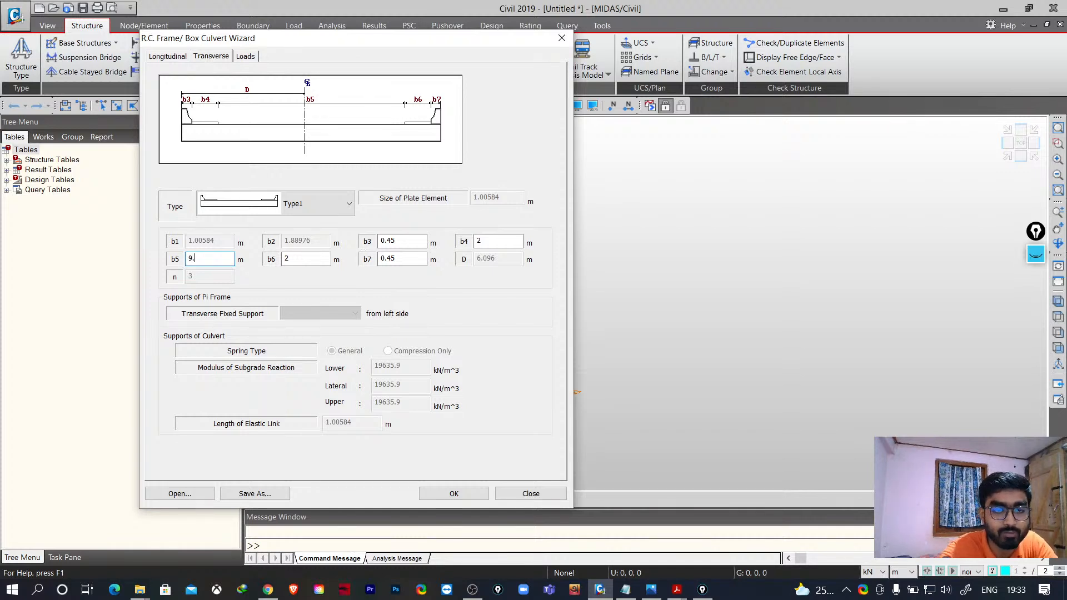
type("1")
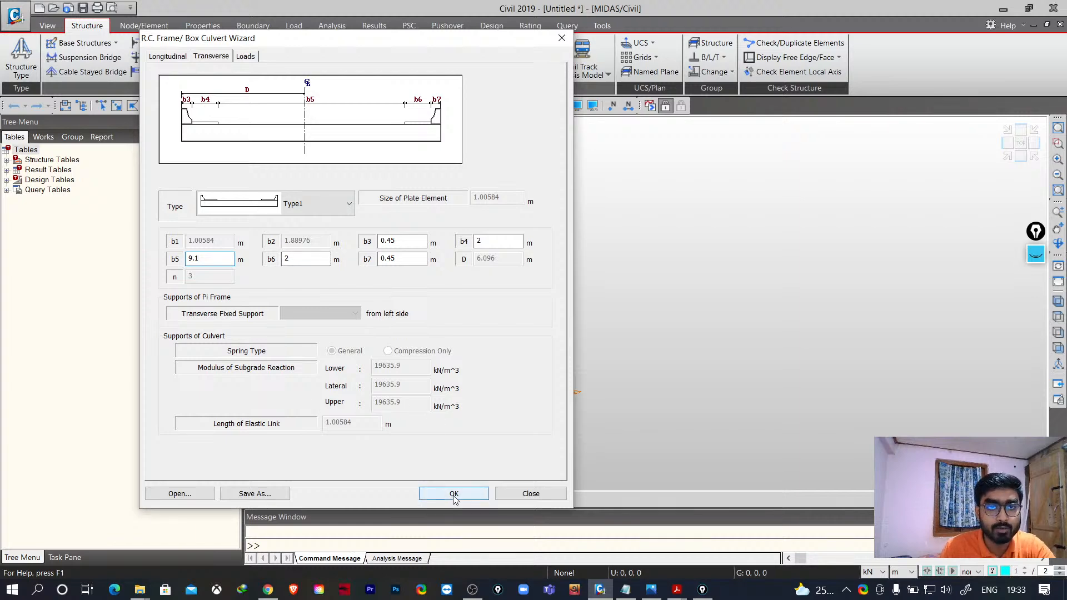
- Review the wizard's Loads, Transverse and Longitudinal tabs
left_click(245, 57)
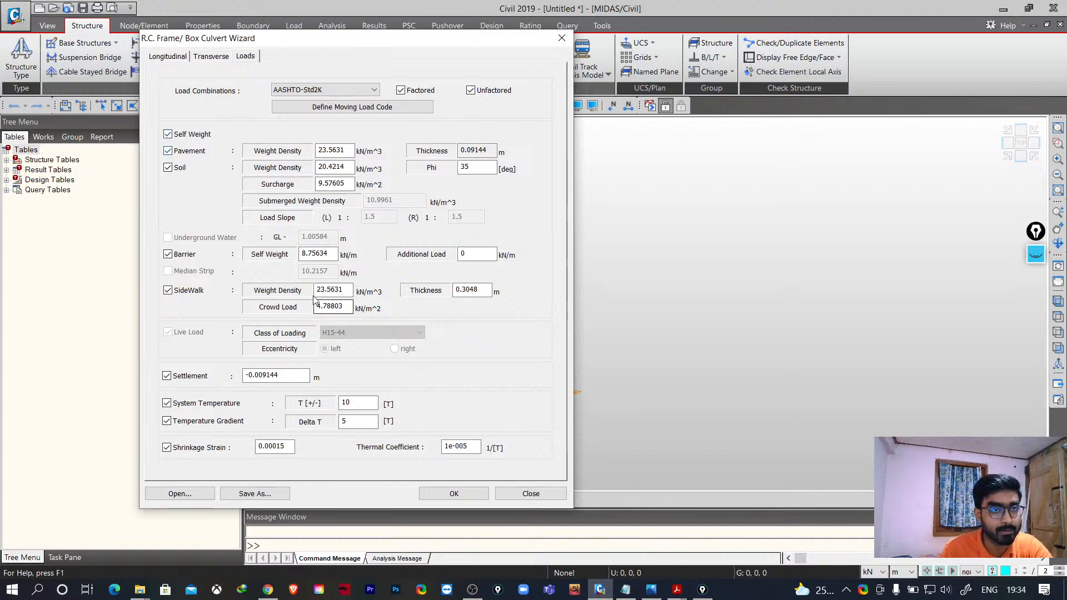
left_click(210, 56)
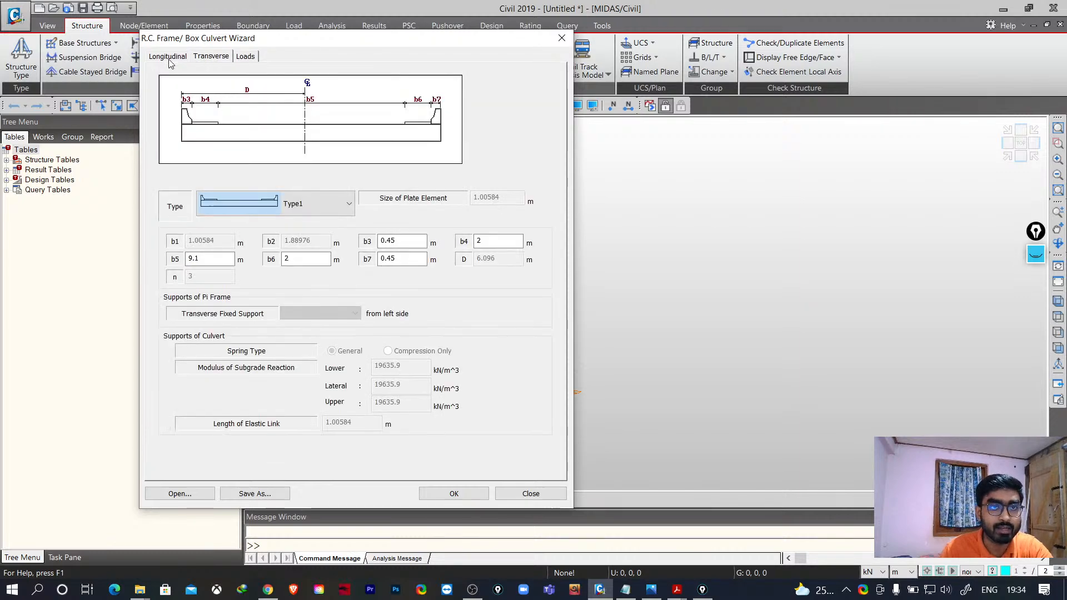
left_click(167, 56)
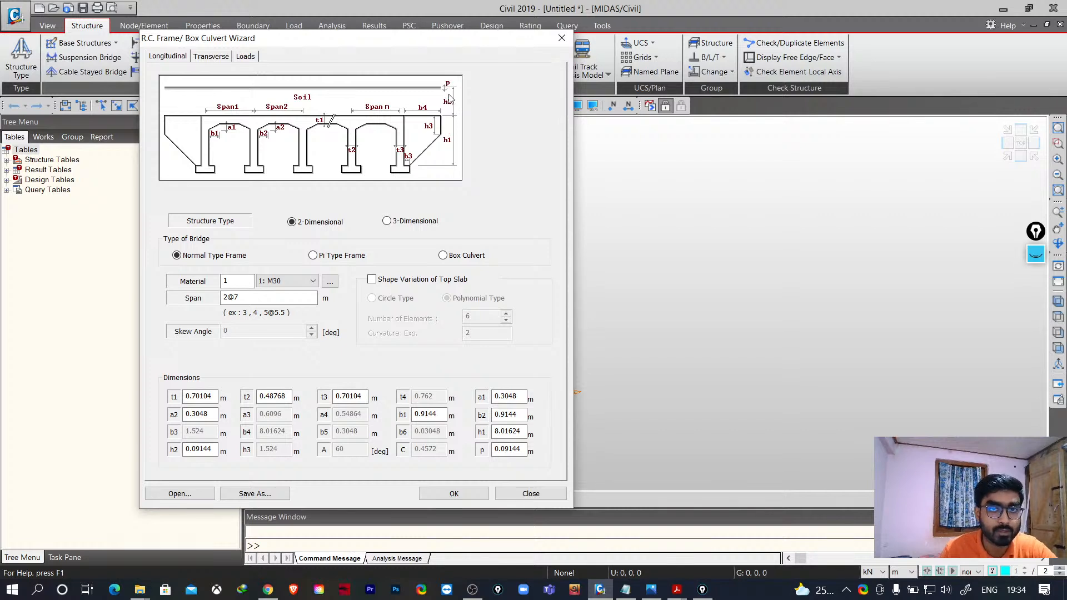
left_click_drag(453, 38, 477, 61)
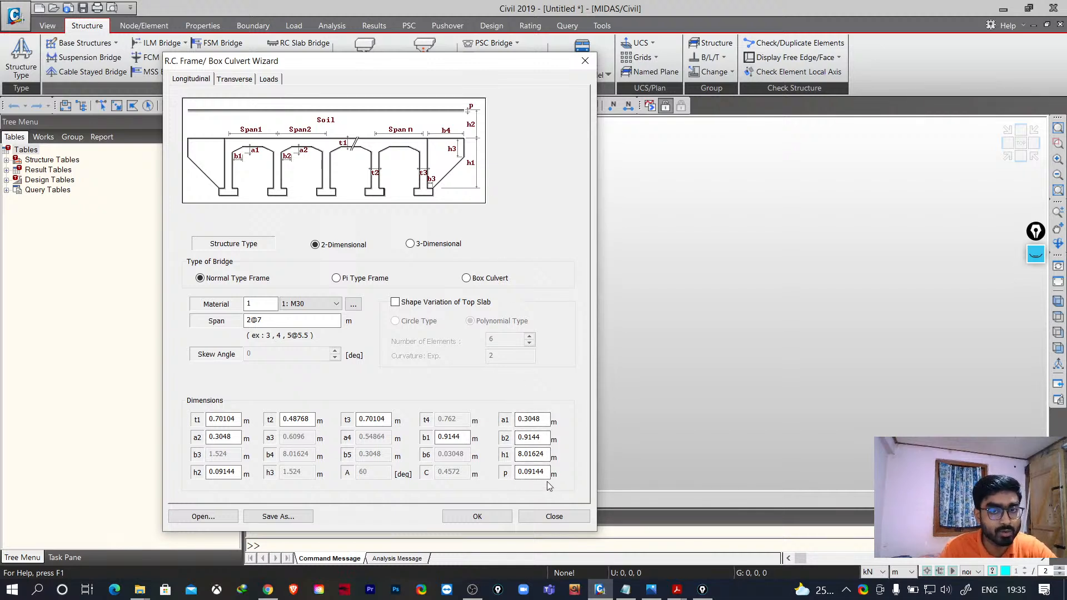
- On the Loads tab, set the soil surcharge to 0 kN/m^2
left_click(270, 79)
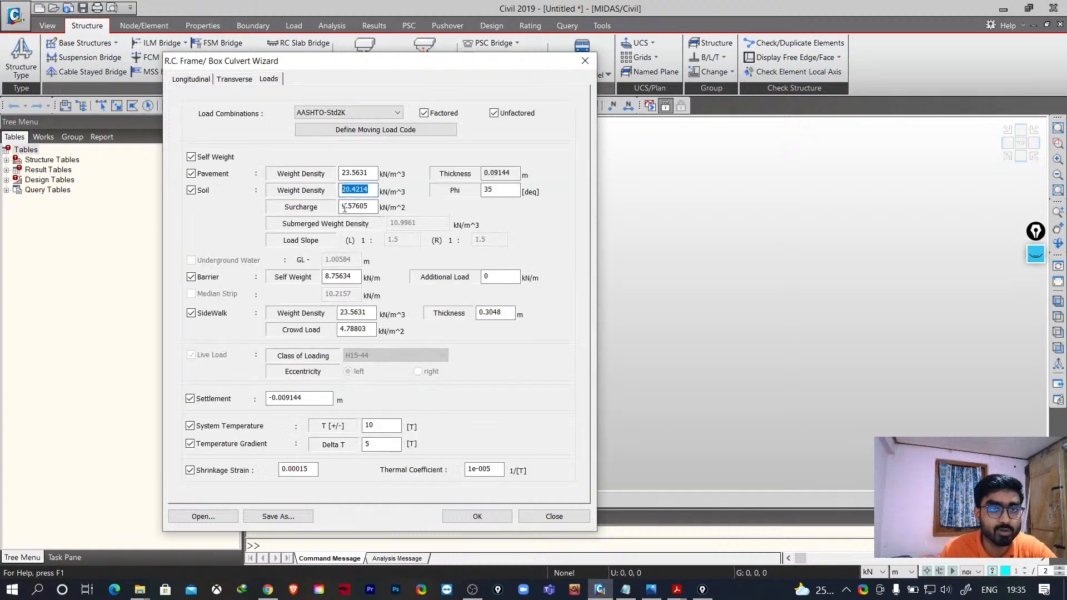
left_click_drag(369, 207, 257, 202)
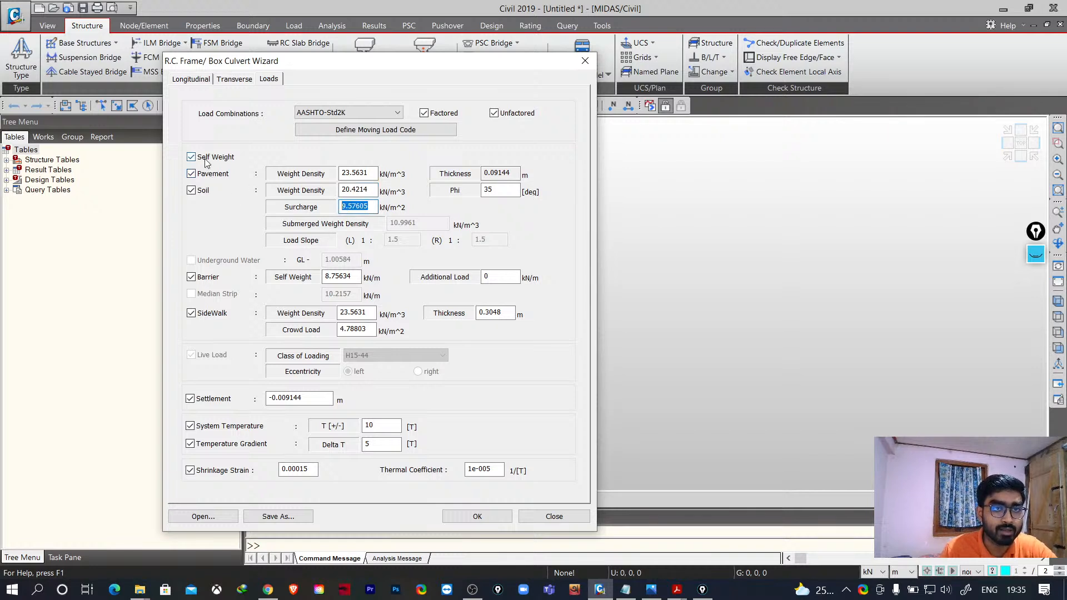
left_click_drag(372, 172, 302, 179)
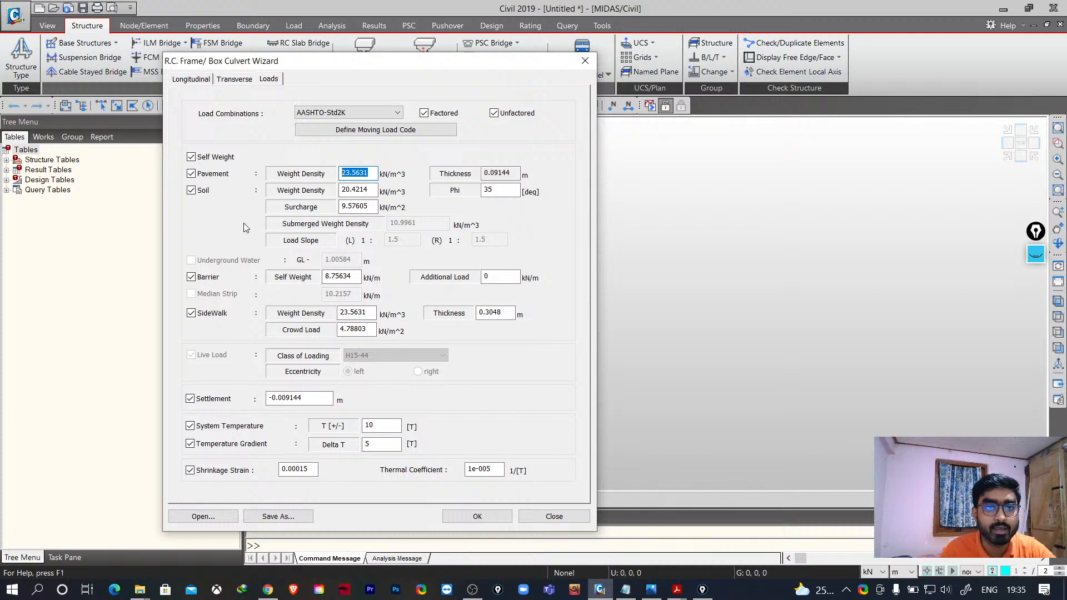
left_click_drag(370, 207, 298, 219)
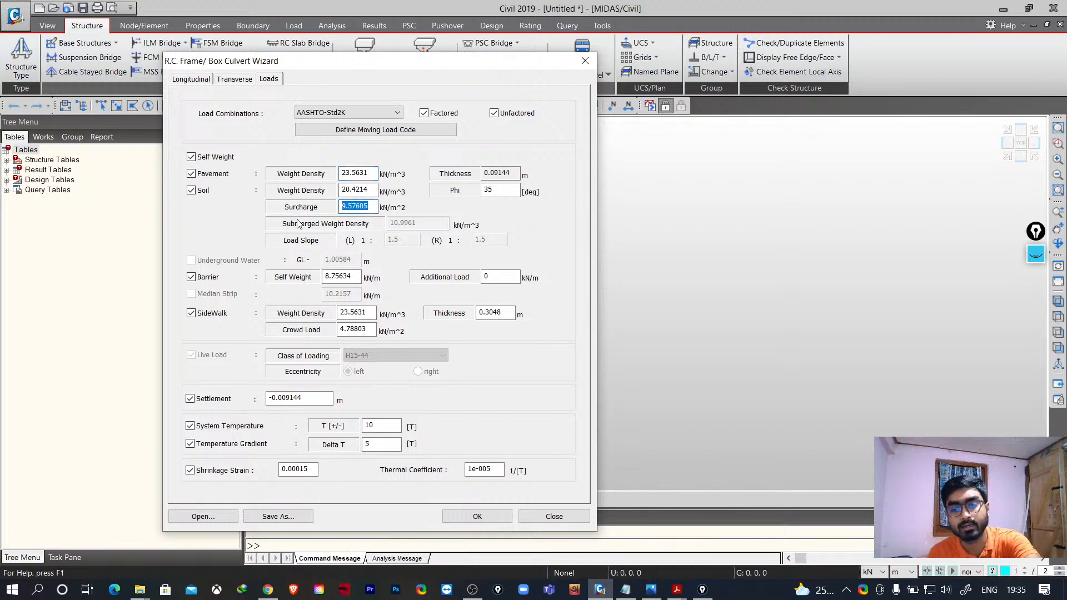
type("0")
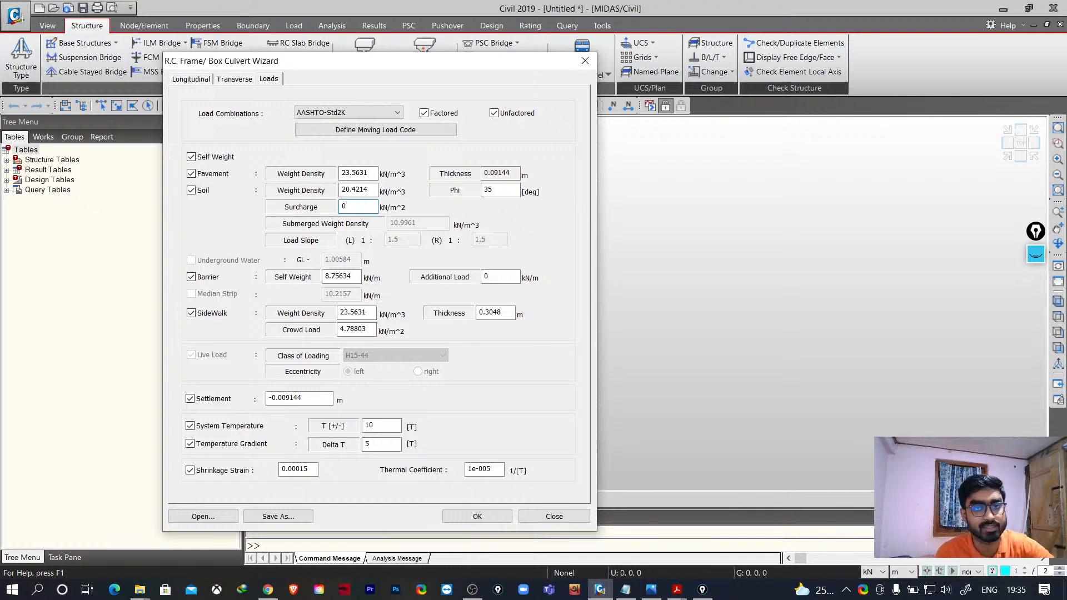
- Set the load combinations to IRC:6-2000 and generate the frame model from the wizard
left_click(495, 191)
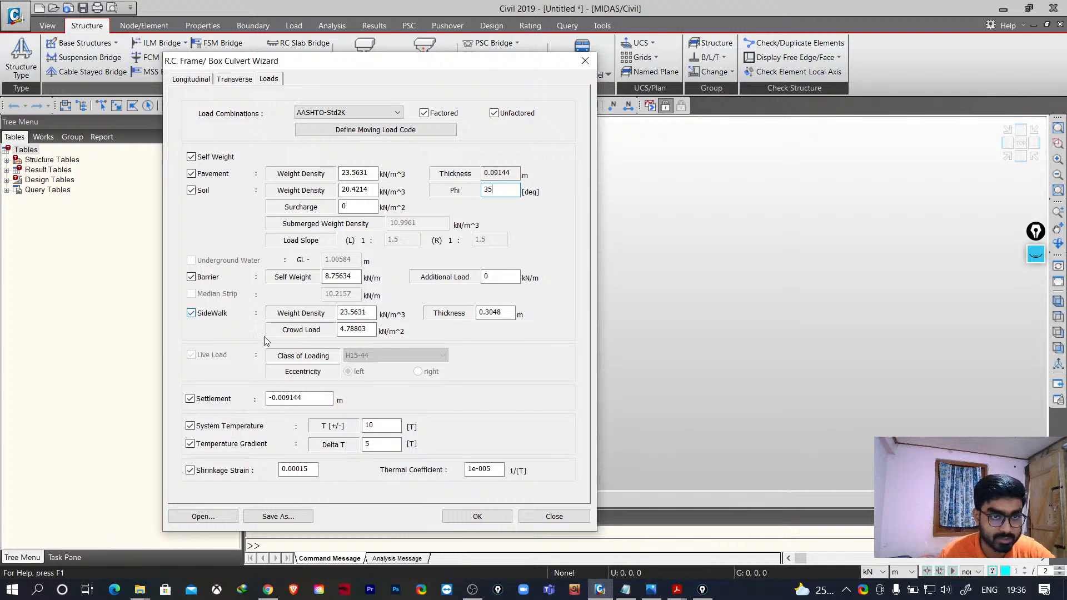
left_click_drag(311, 398, 229, 400)
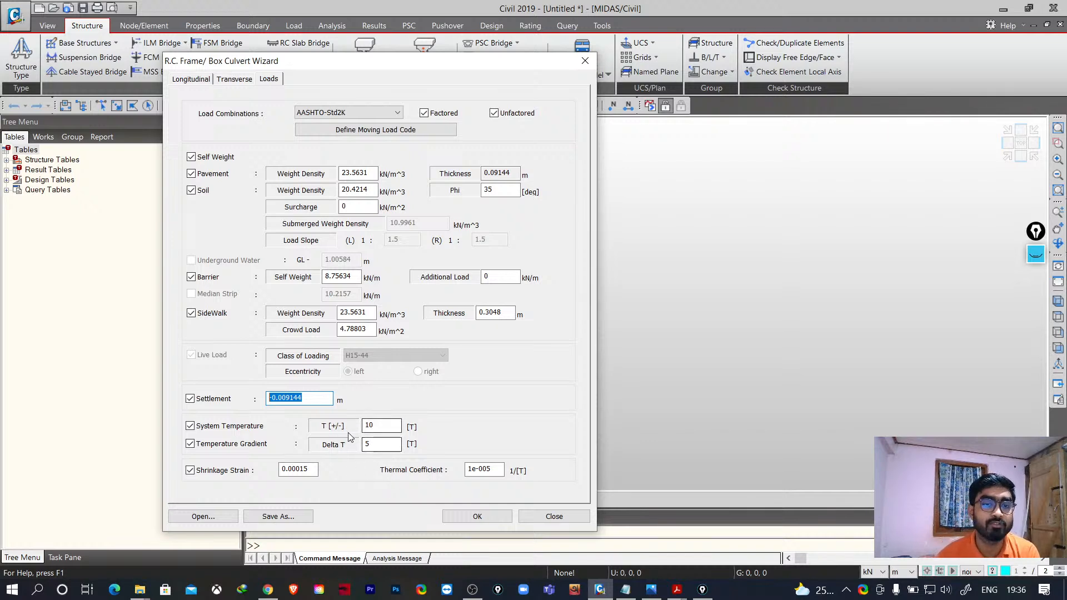
left_click(349, 112)
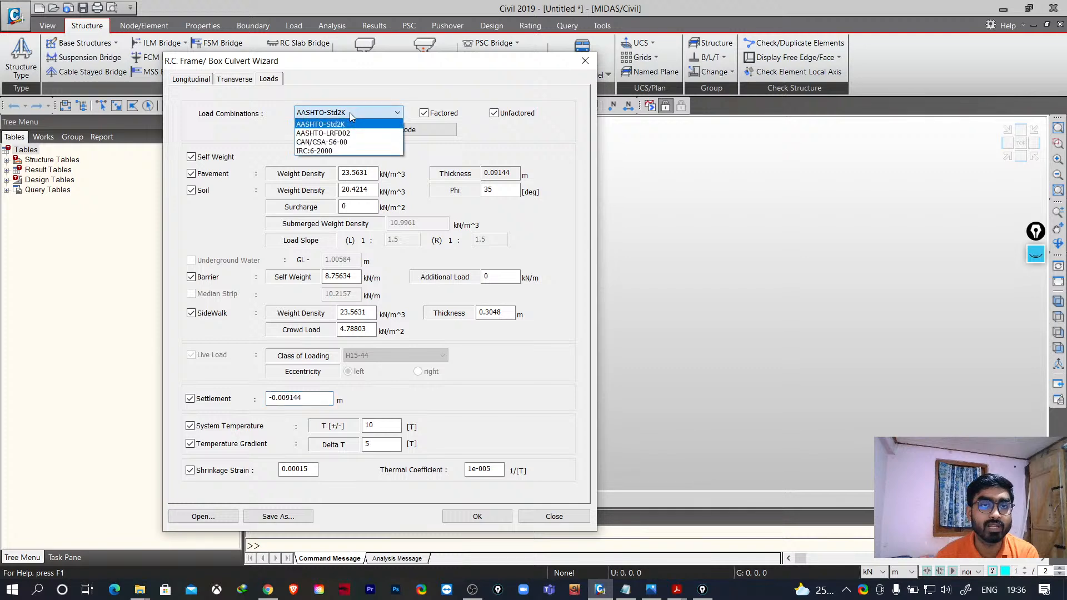
left_click(311, 151)
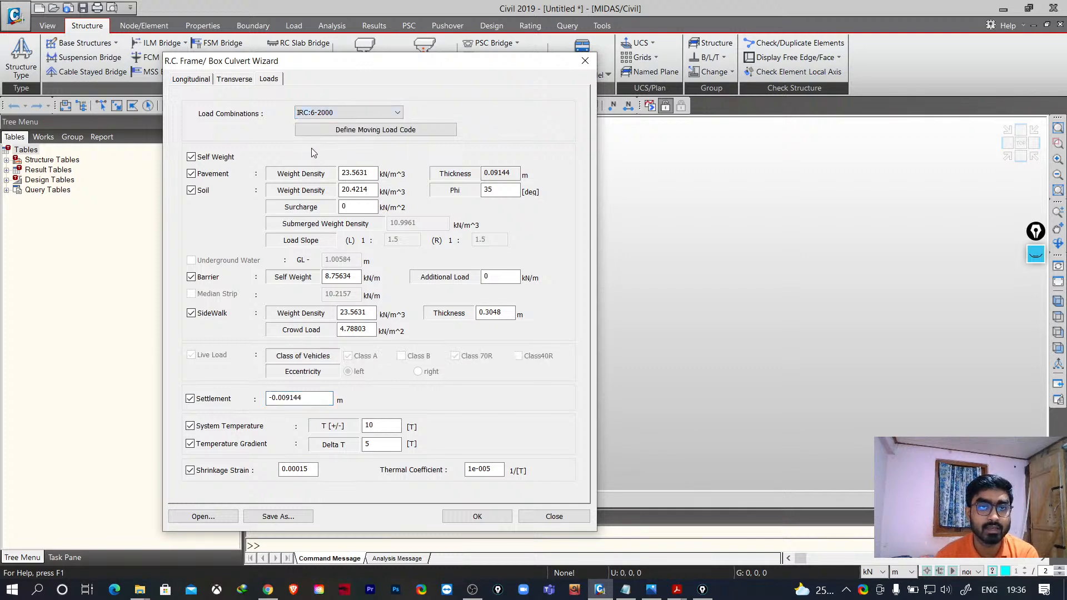
left_click(326, 113)
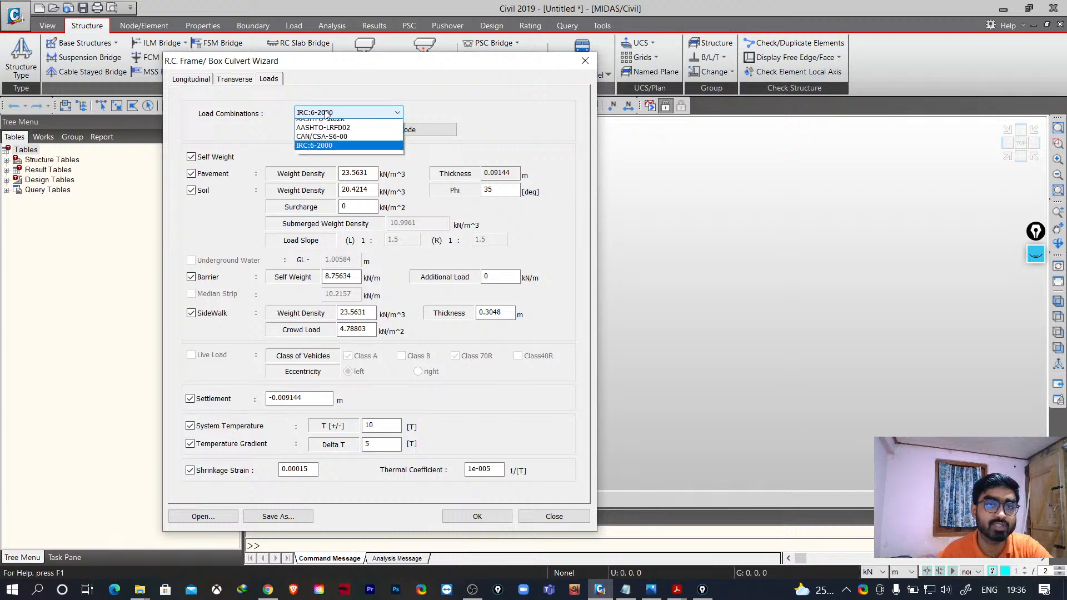
left_click(318, 151)
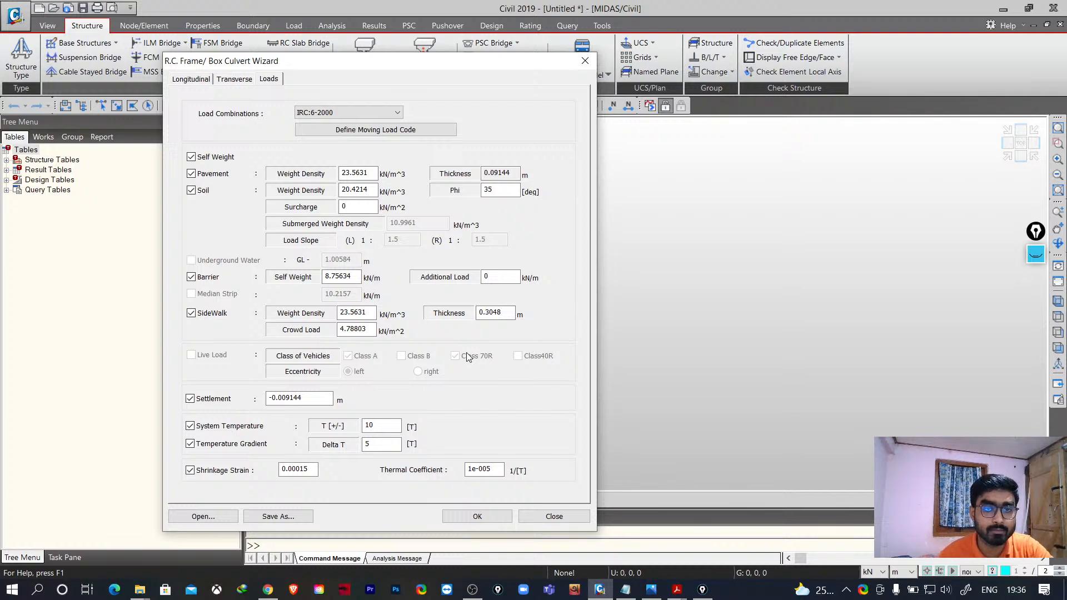
left_click(477, 517)
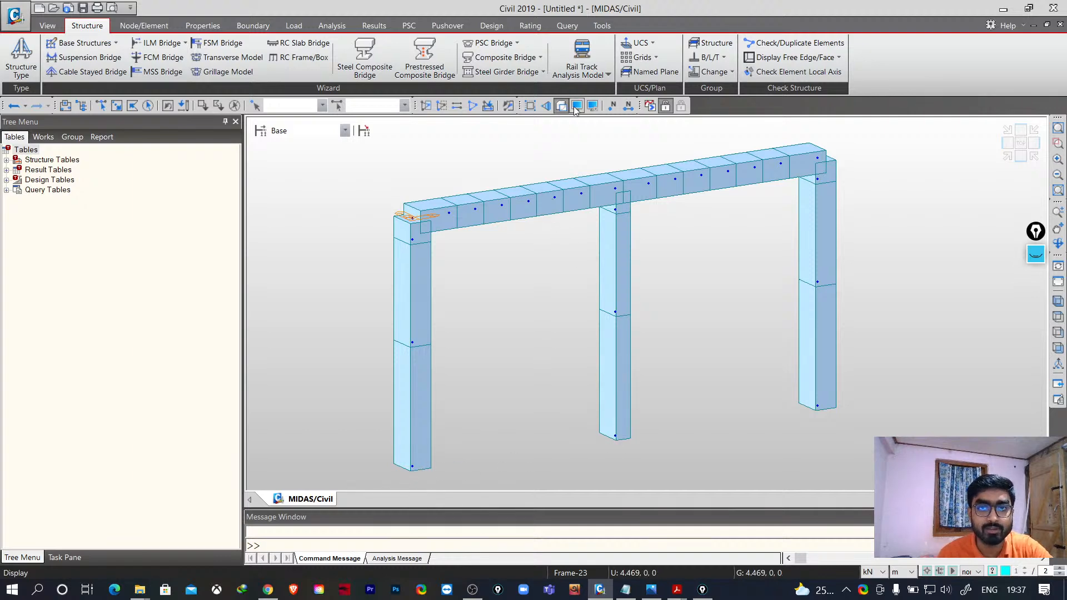
left_click(591, 114)
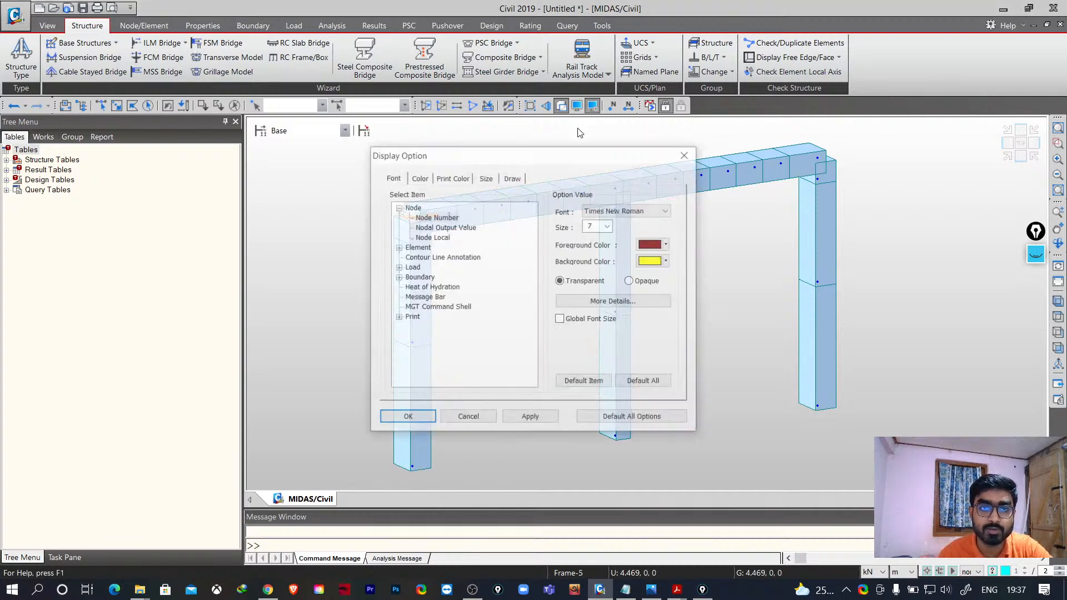
left_click_drag(427, 148, 280, 142)
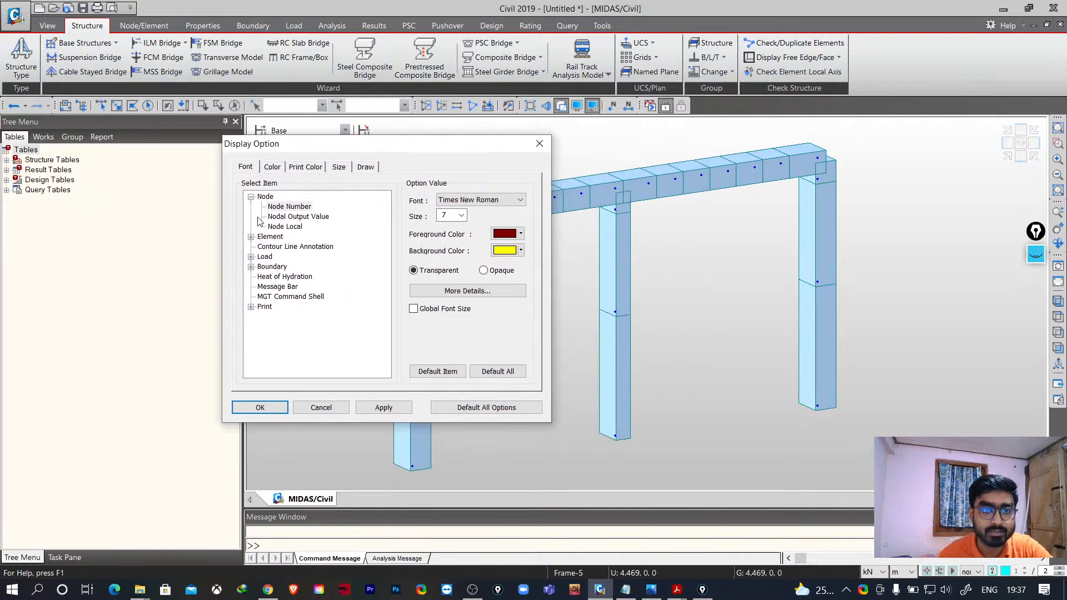
left_click(251, 267)
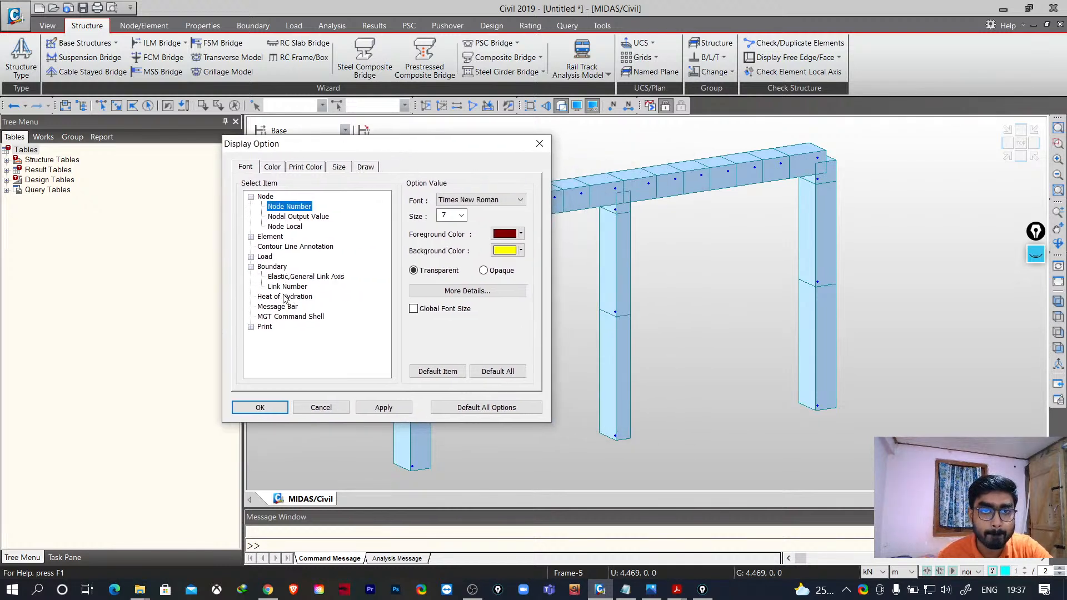
left_click(271, 267)
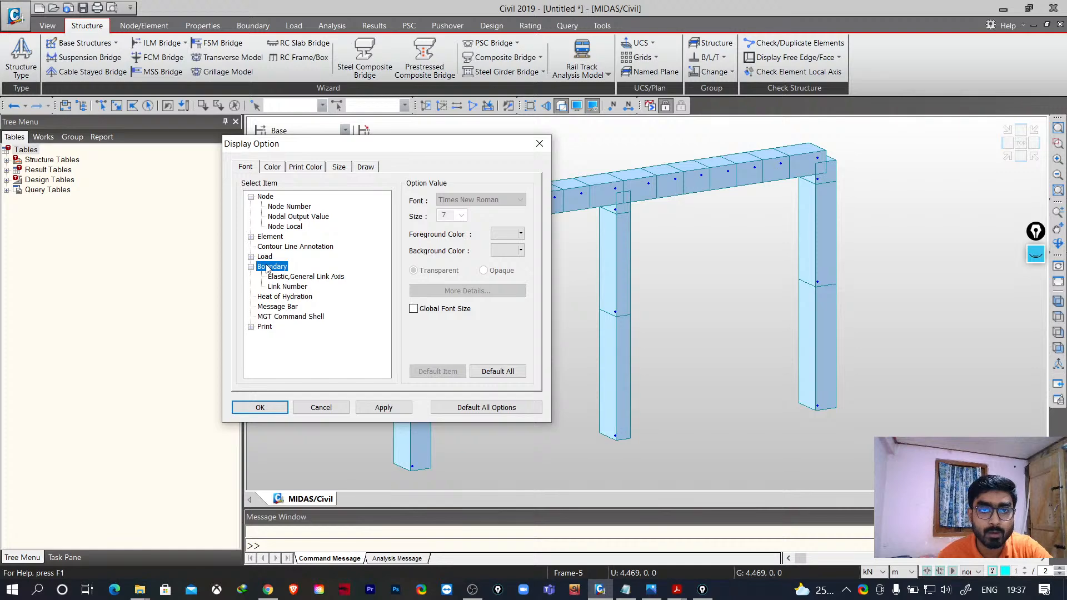
left_click(414, 310)
left_click(539, 143)
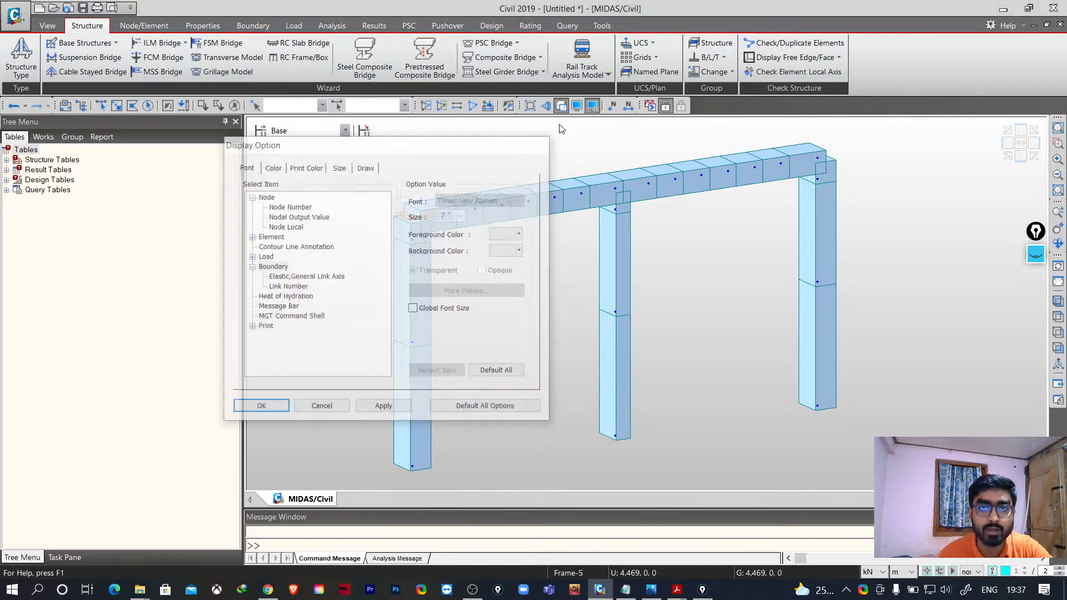
- Turn on the display of supports in the model view
left_click(578, 106)
left_click_drag(465, 118, 243, 133)
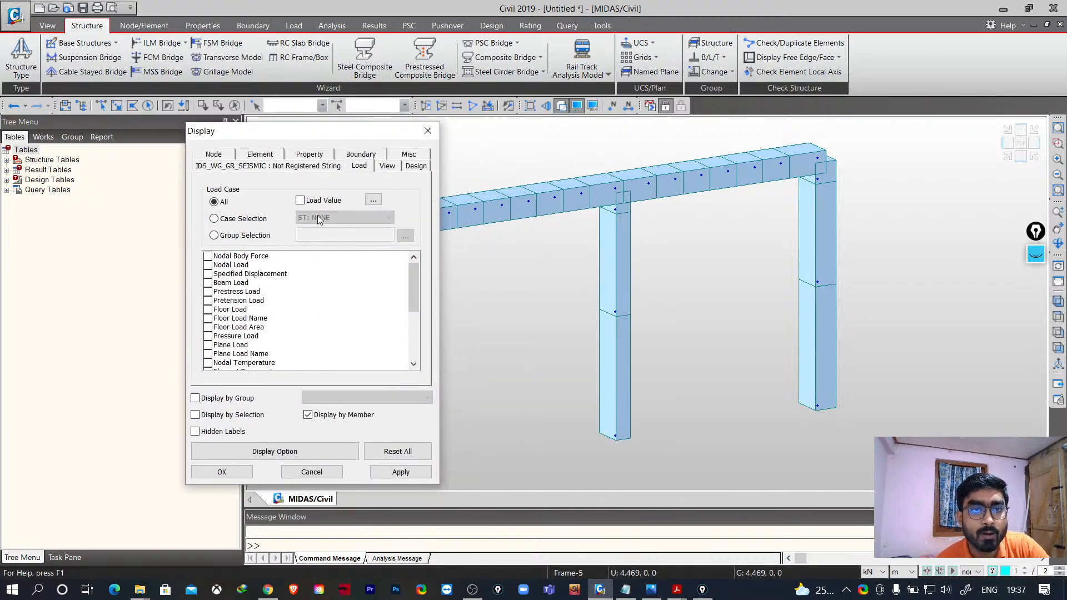
left_click(220, 155)
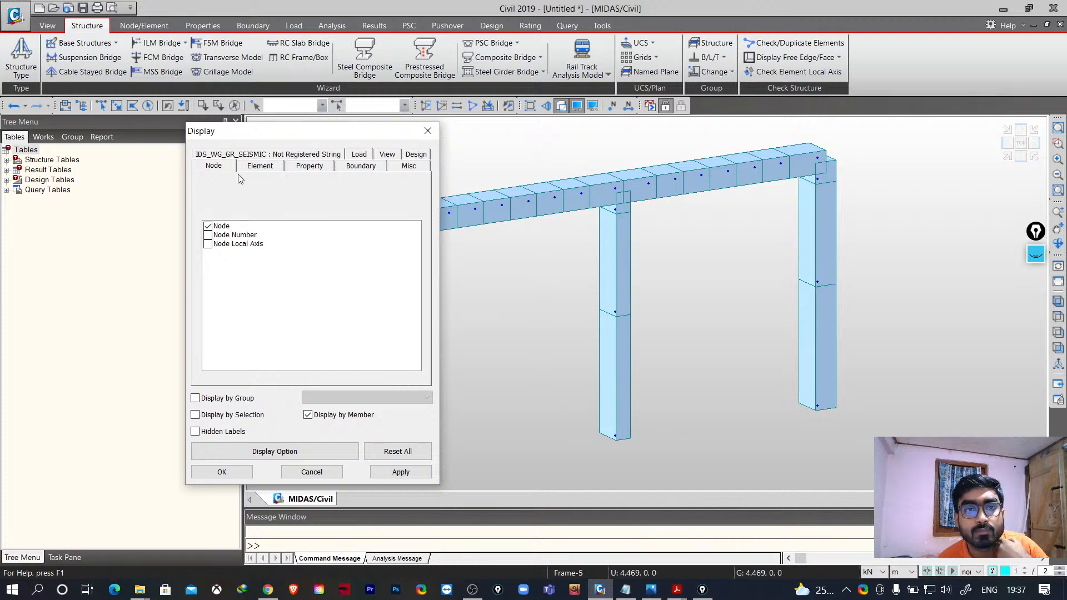
left_click(349, 168)
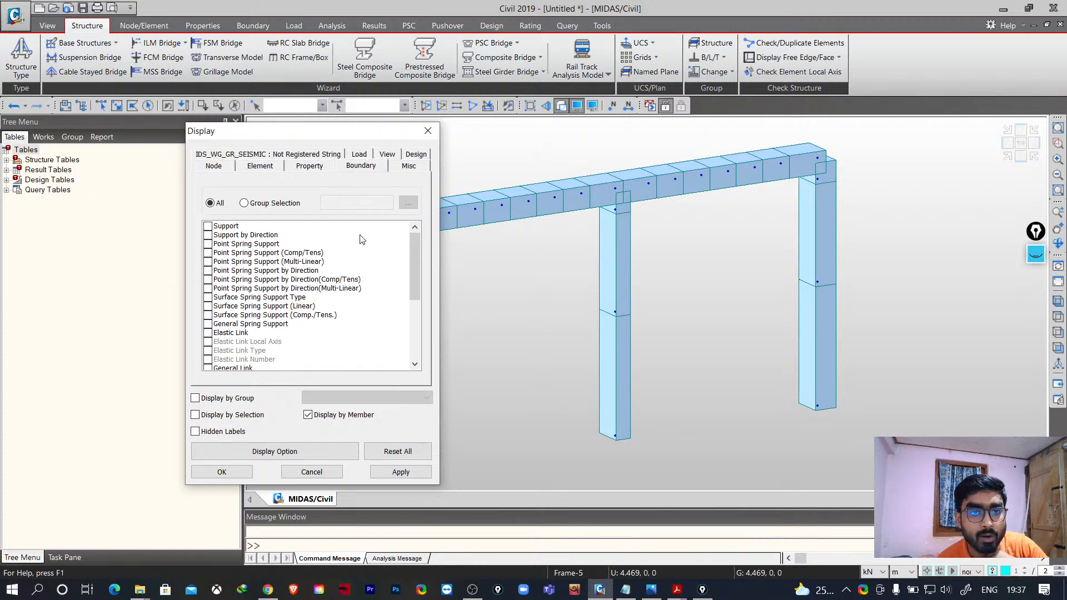
left_click(211, 229)
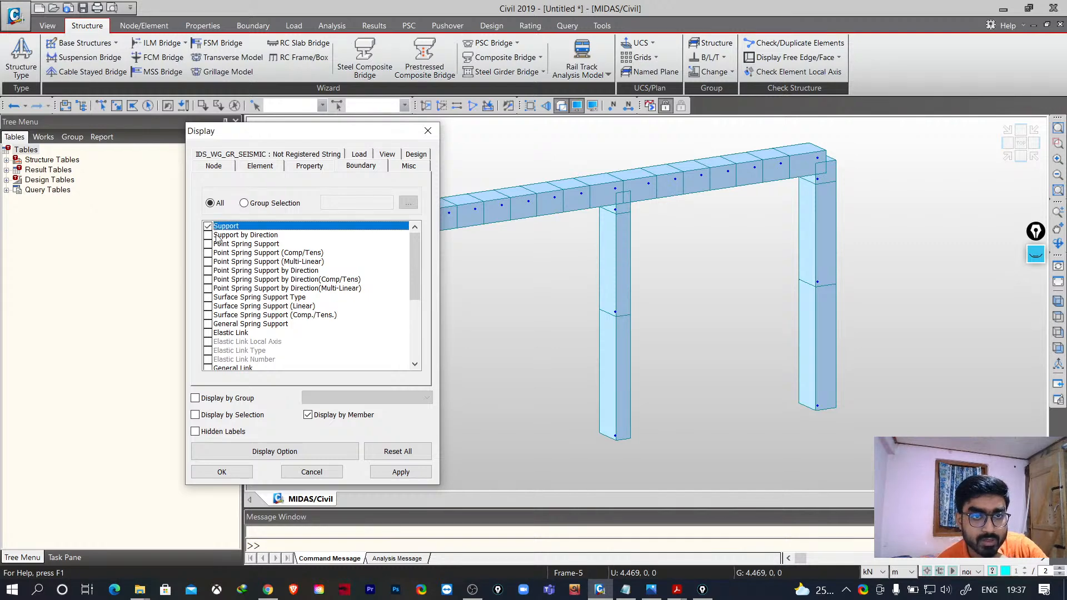
left_click(391, 473)
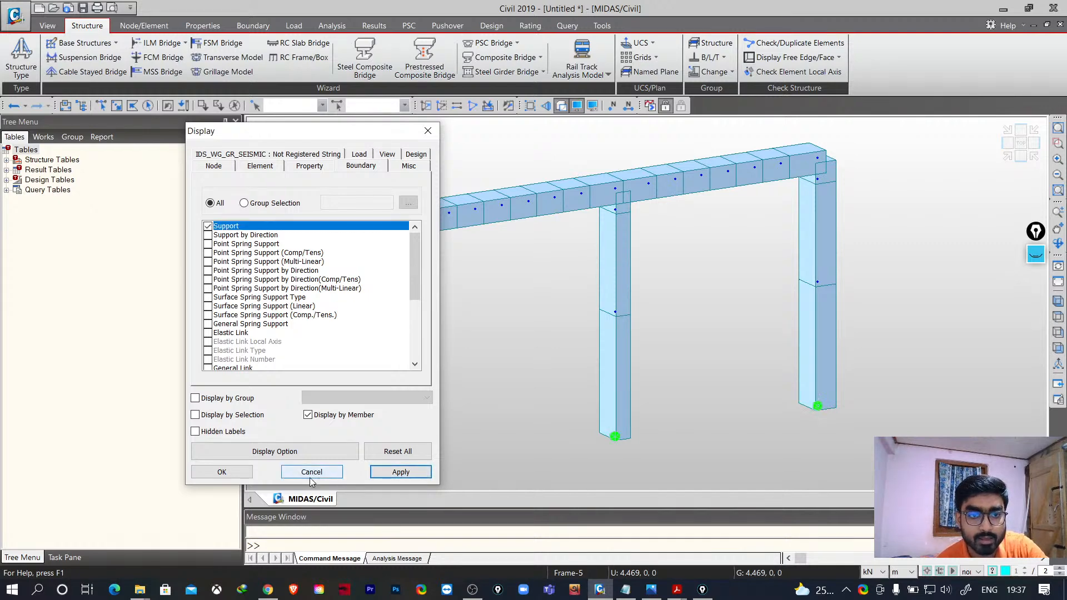
left_click(221, 472)
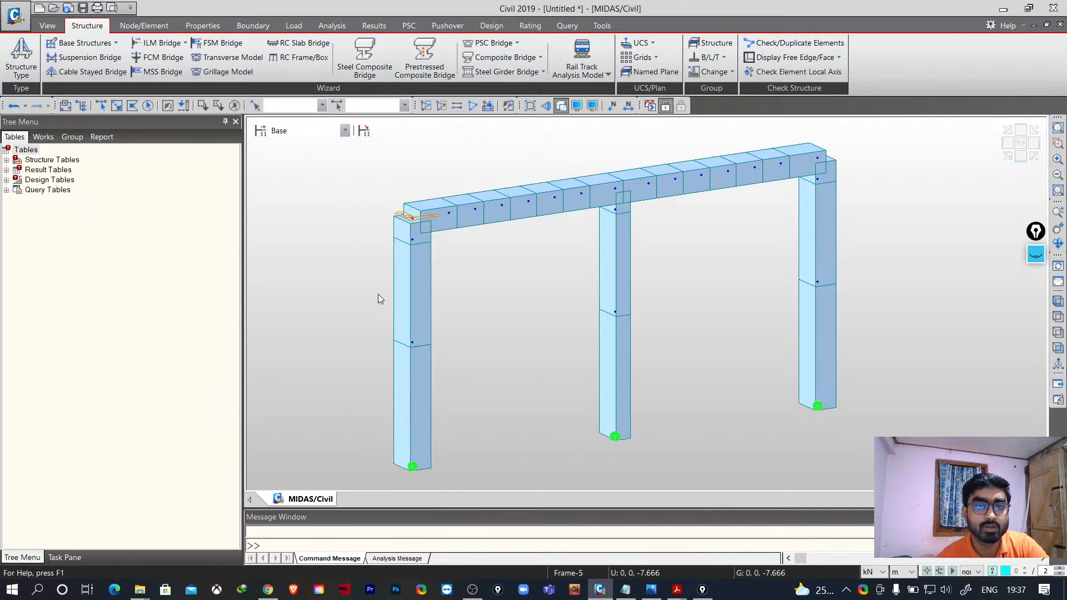
- Reopen the RC Frame wizard to review its Longitudinal and Transverse tabs
left_click(299, 58)
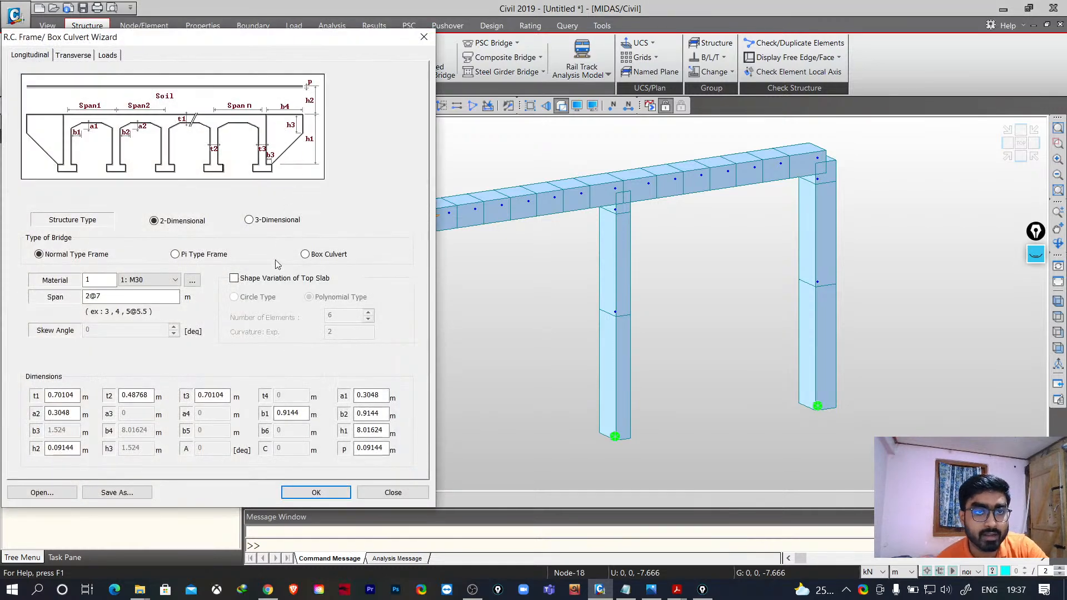
left_click(77, 56)
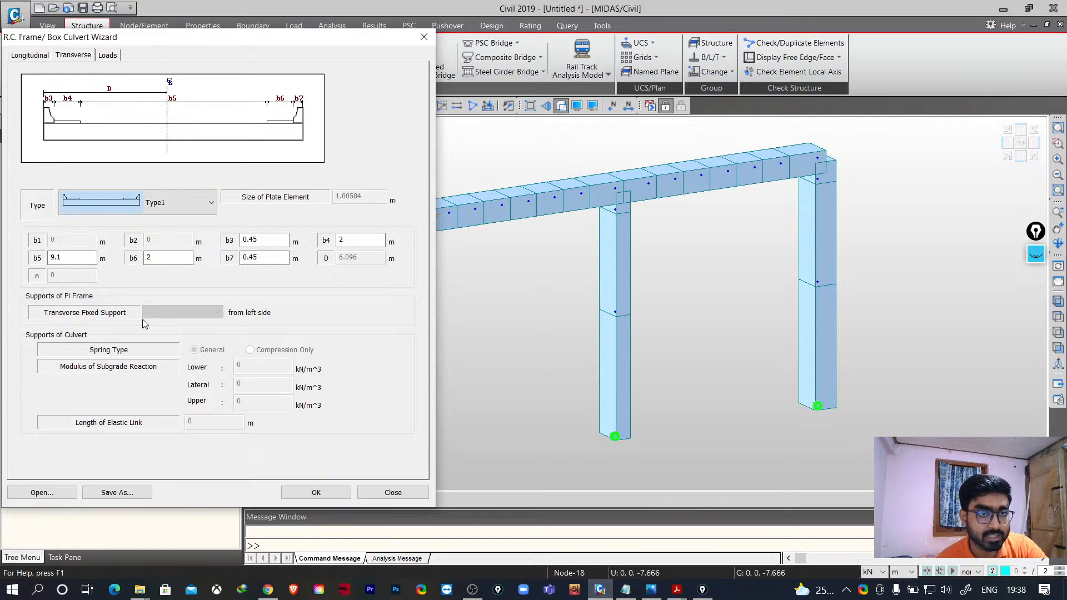
left_click(411, 494)
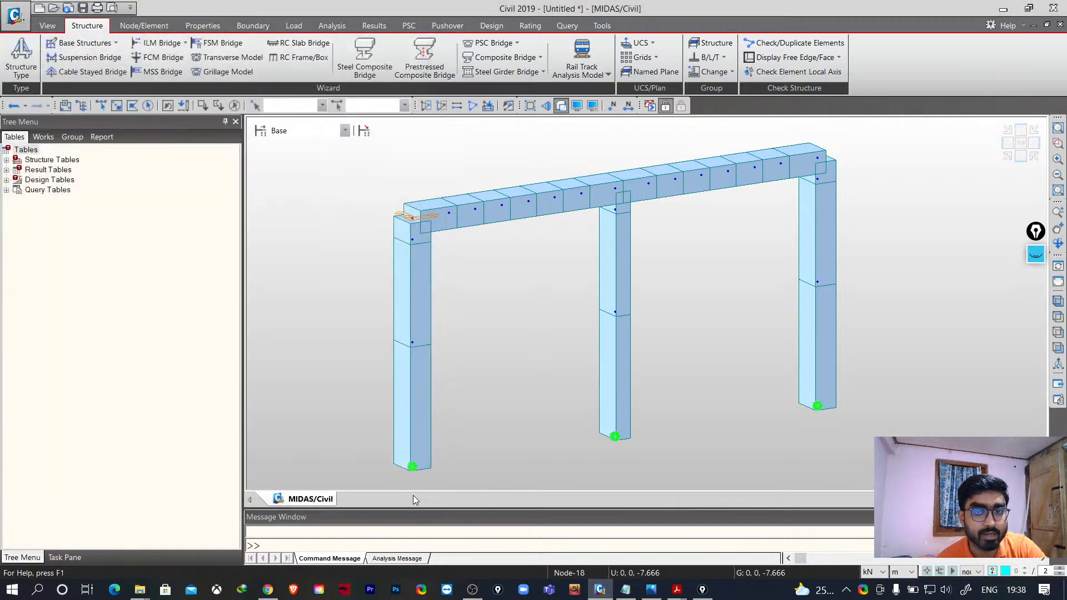
middle_click_drag(505, 428, 502, 401)
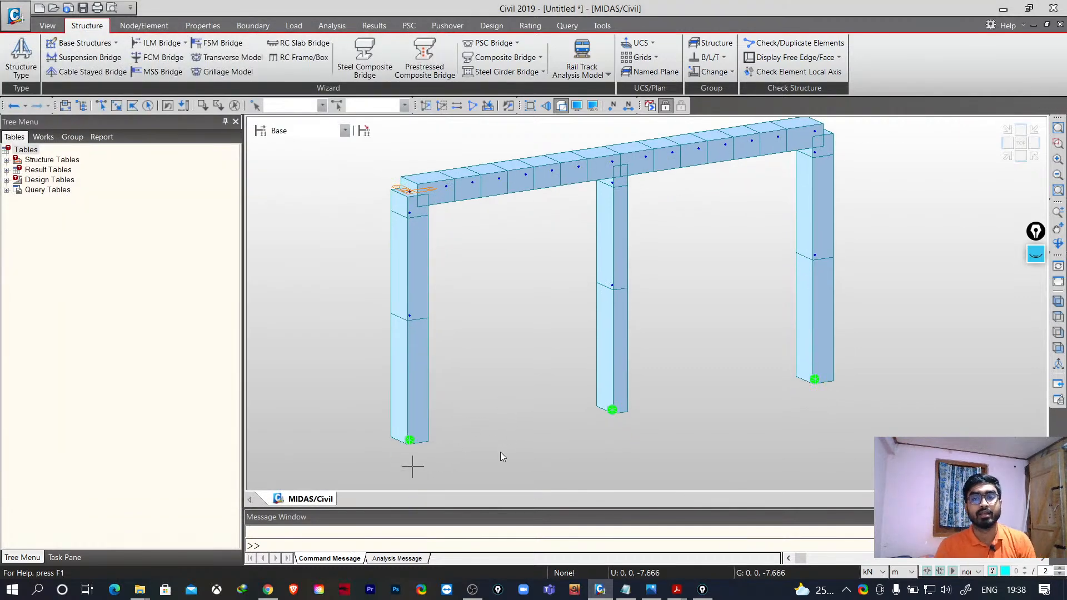
middle_click_drag(656, 422, 623, 423)
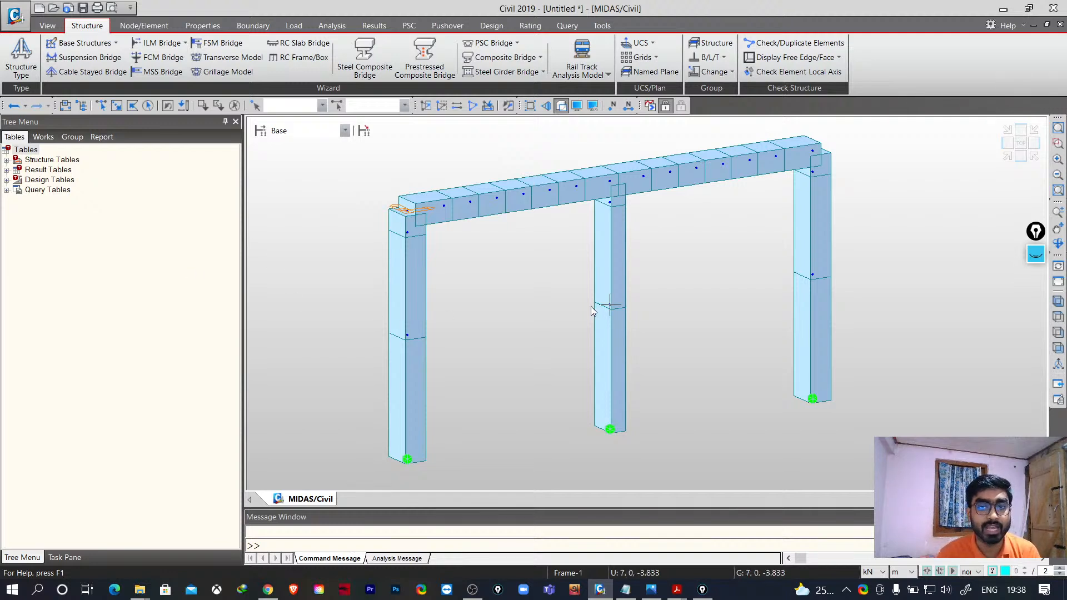
scroll(589, 312, "down", 6)
scroll(622, 346, "up", 2)
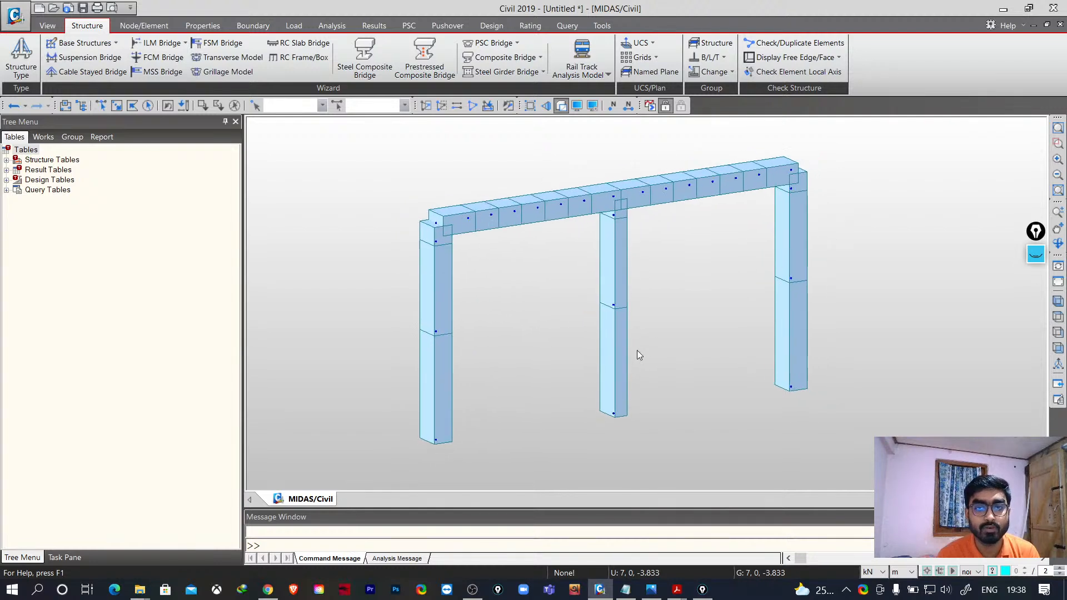
scroll(633, 348, "down", 3)
middle_click_drag(678, 355, 655, 397)
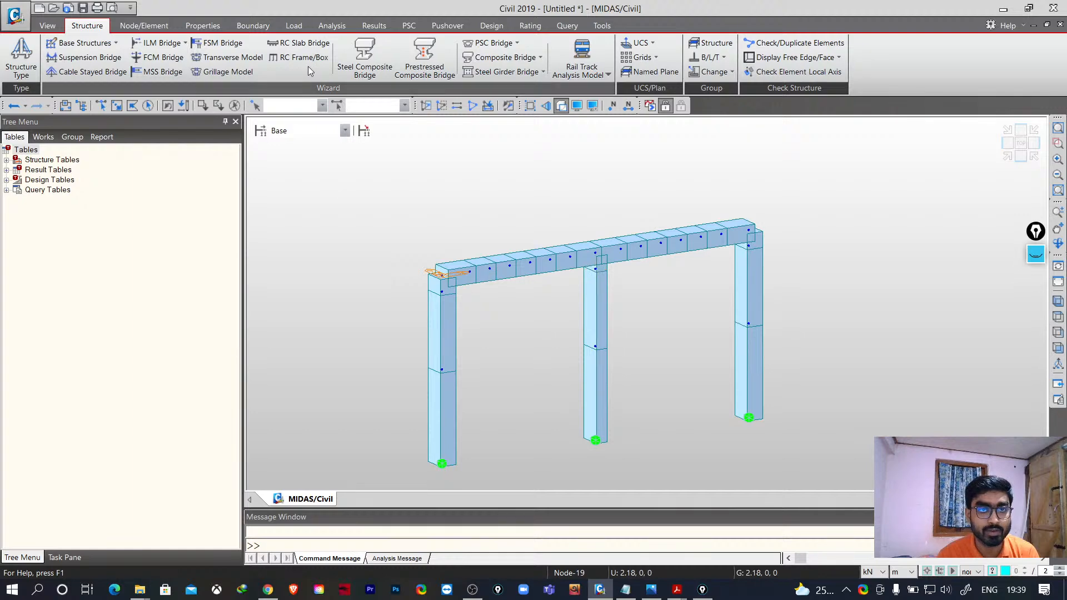
- Reopen the RC Frame wizard to review its Loads tab settings
left_click(303, 45)
left_click(423, 39)
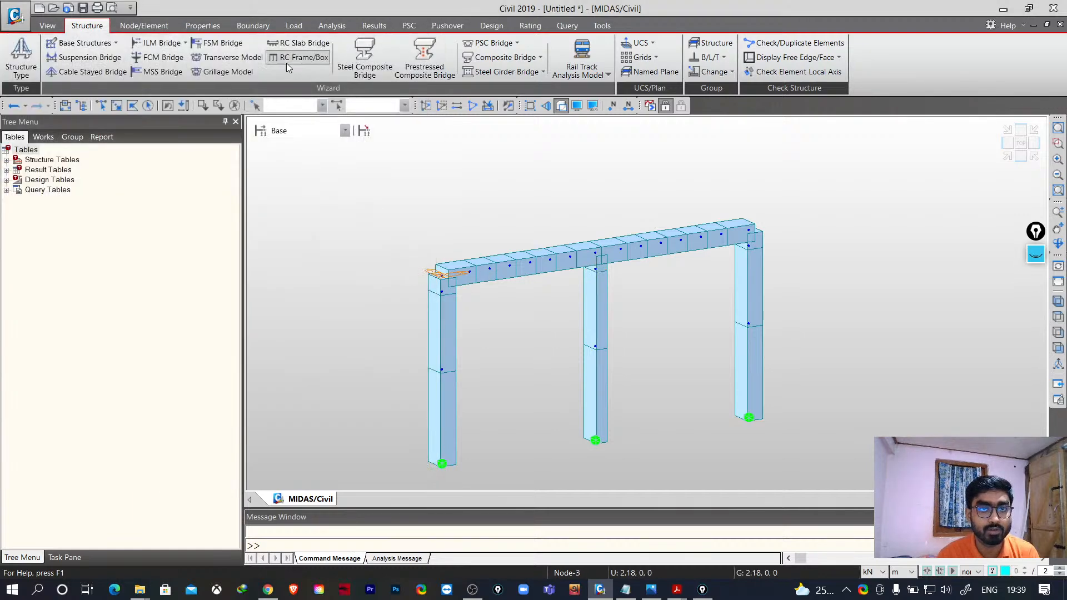
left_click(286, 62)
left_click(108, 56)
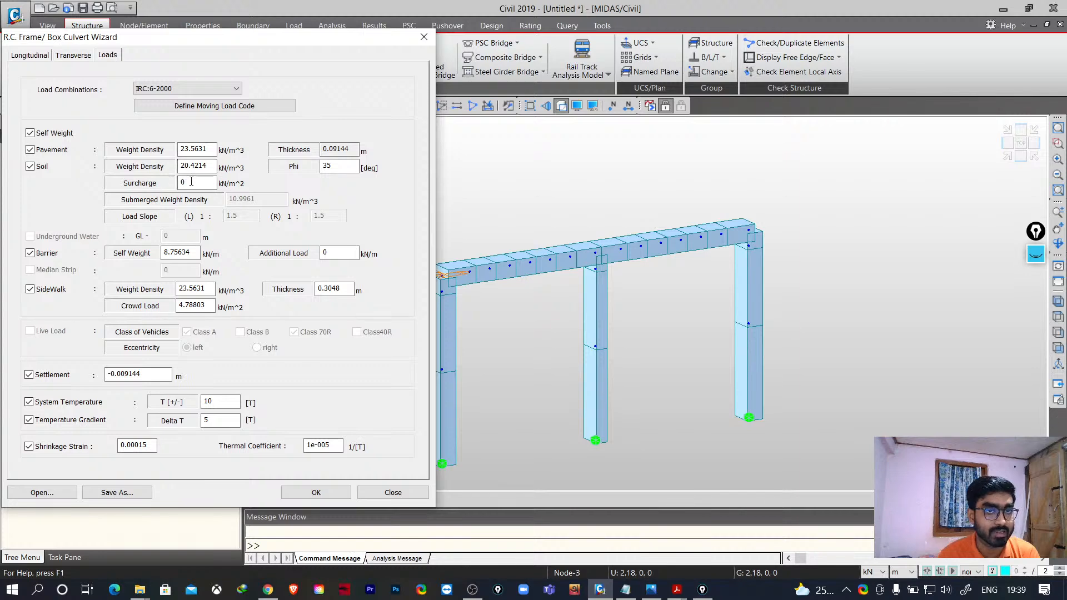
left_click(387, 494)
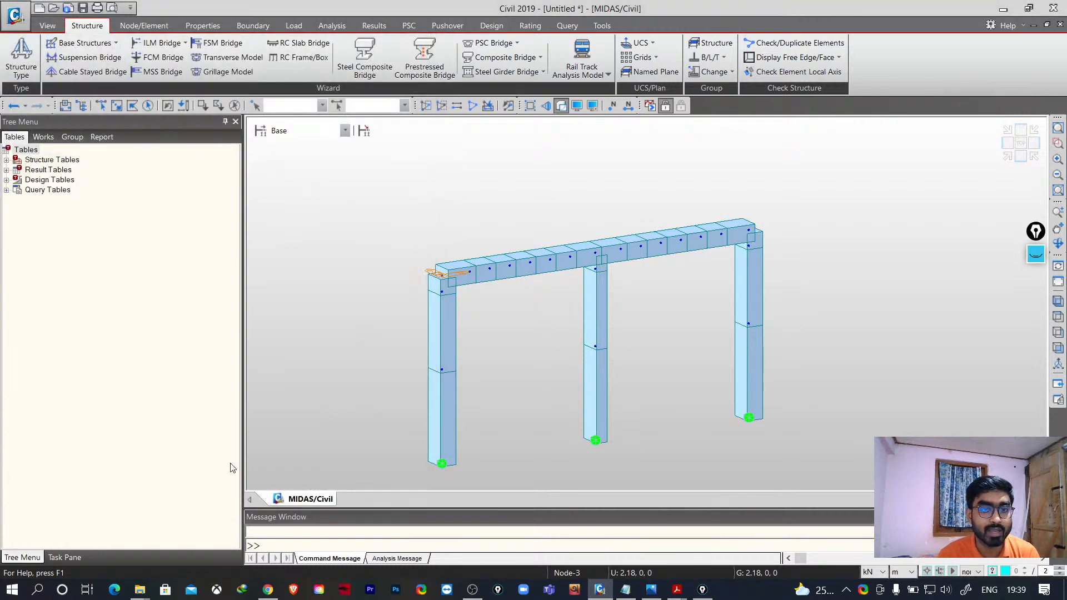
- Open the Works tree and expand the model's material properties to inspect the M30 material
left_click(44, 137)
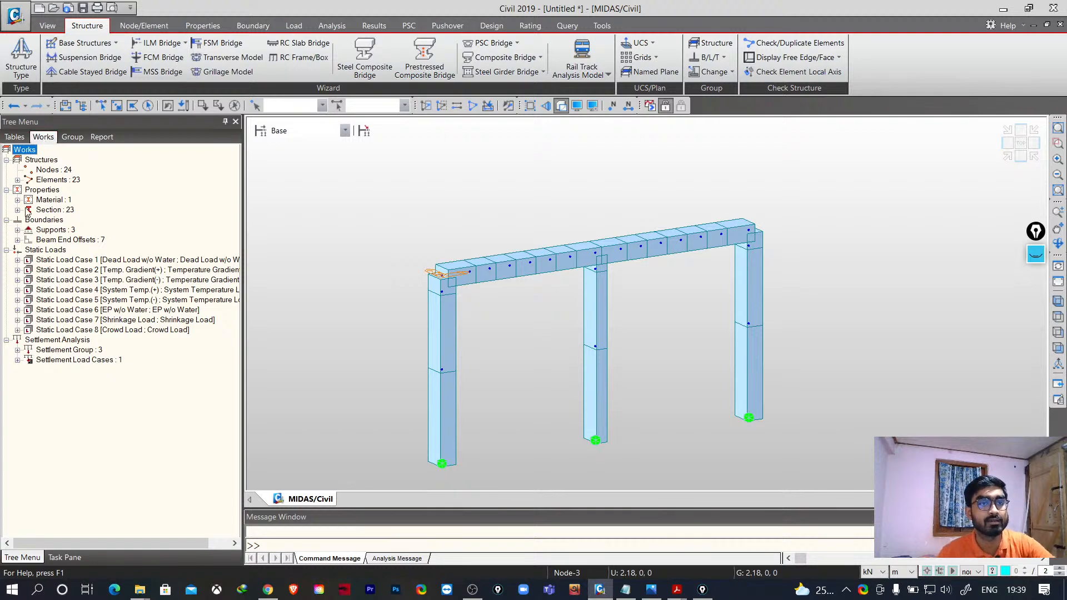
left_click(7, 190)
left_click(7, 189)
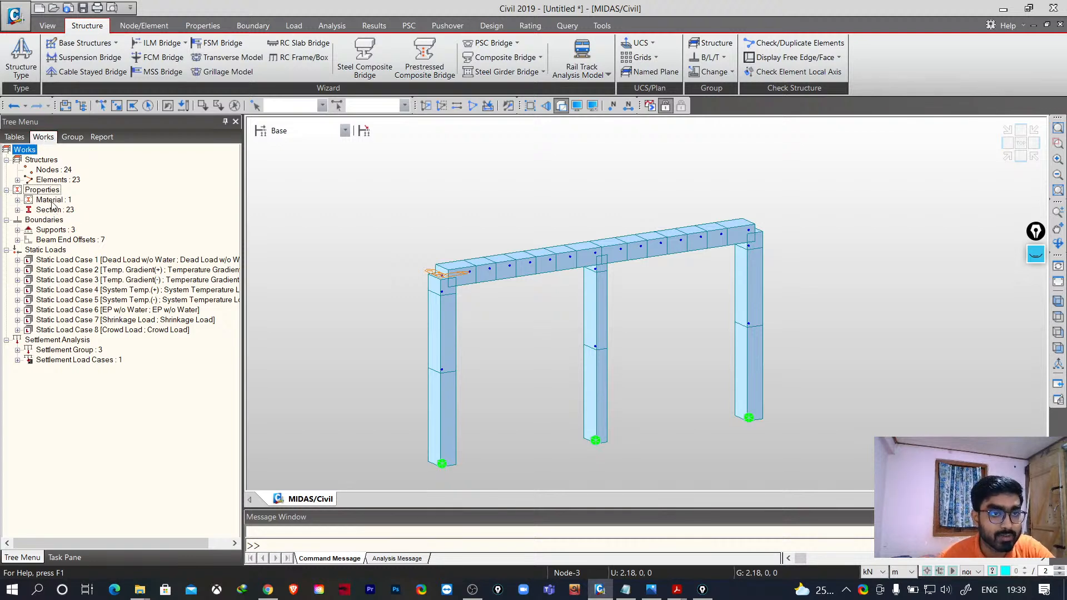
left_click(51, 202)
left_click(18, 201)
left_click(54, 209)
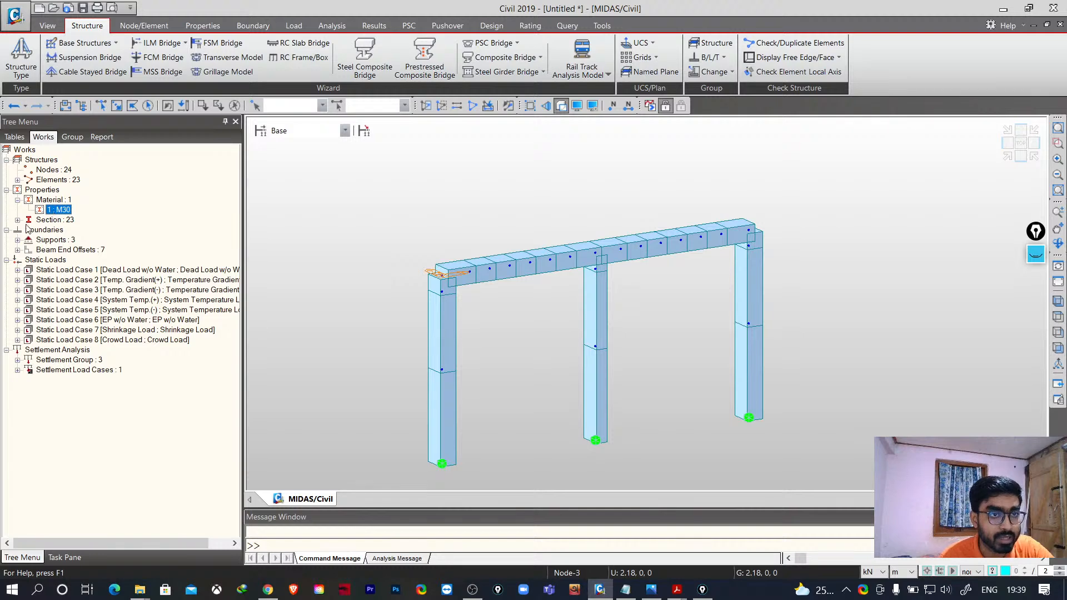
- Expand the section list and select individual sections to locate them on the frame
left_click(17, 221)
left_click(66, 230)
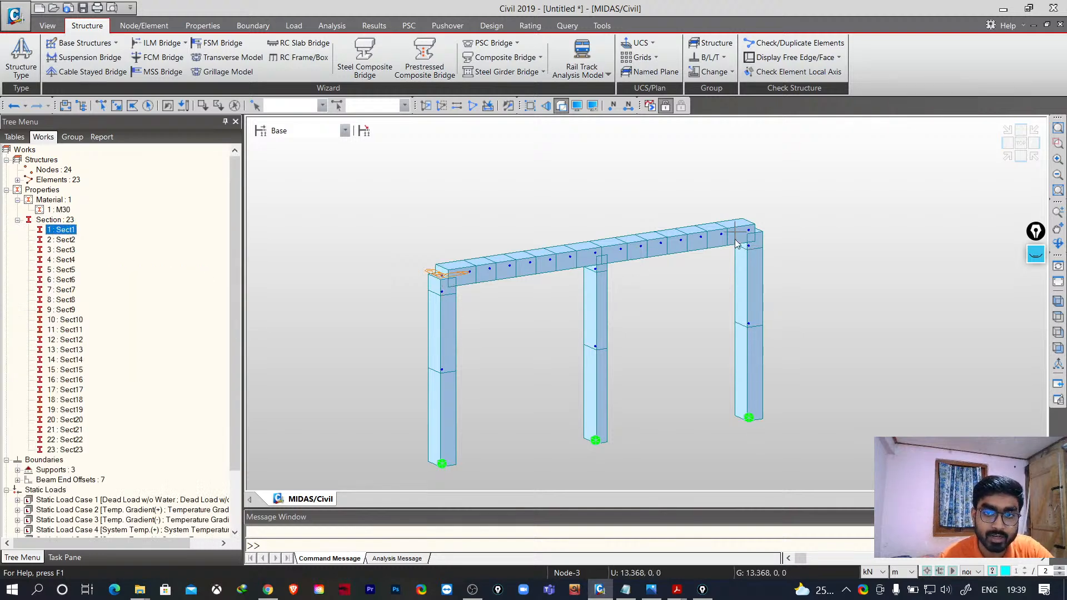
left_click(69, 242)
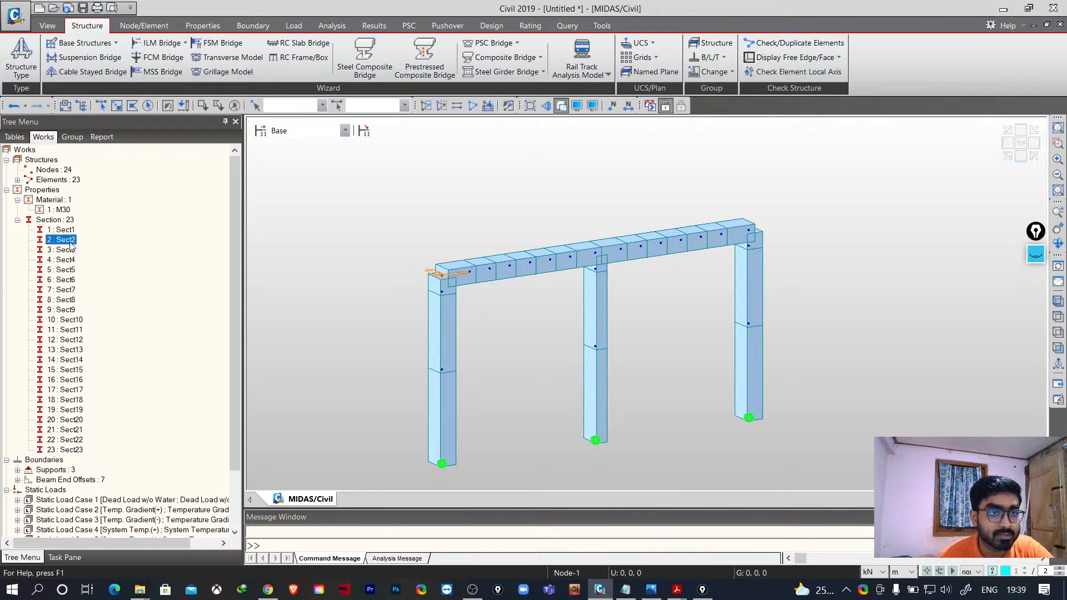
left_click(70, 249)
left_click(72, 269)
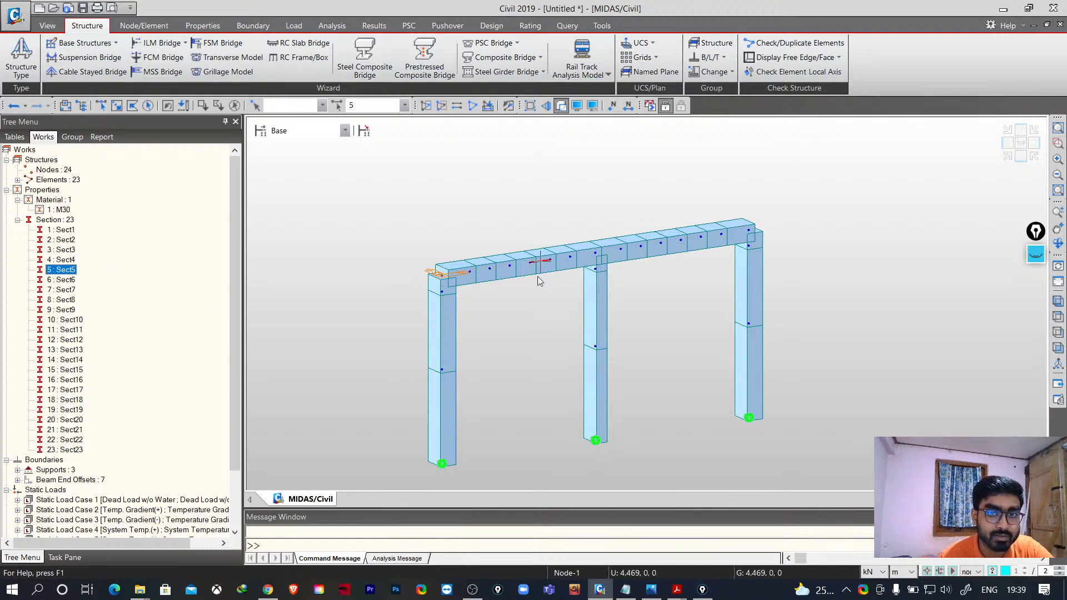
left_click(66, 300)
left_click(71, 329)
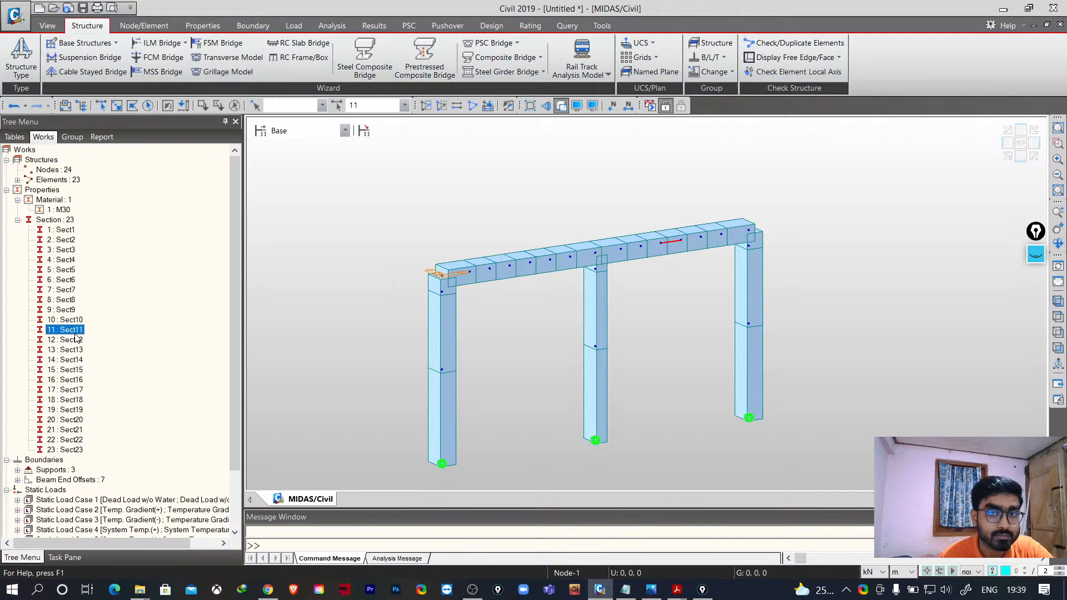
- Select more sections in the list to locate them on the frame, then collapse the section list
left_click(72, 350)
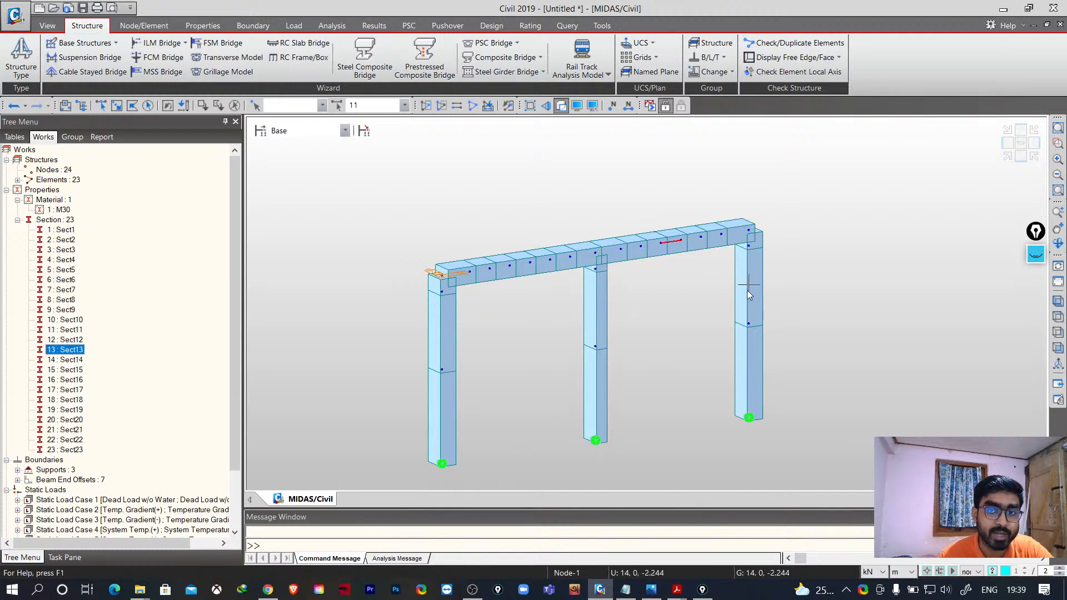
left_click(65, 371)
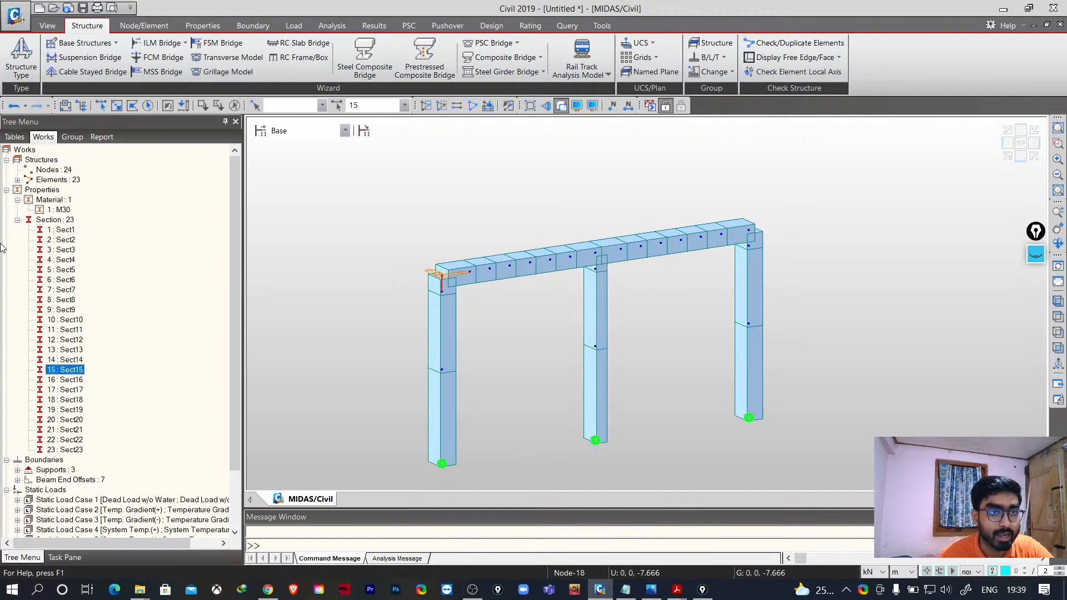
left_click(17, 219)
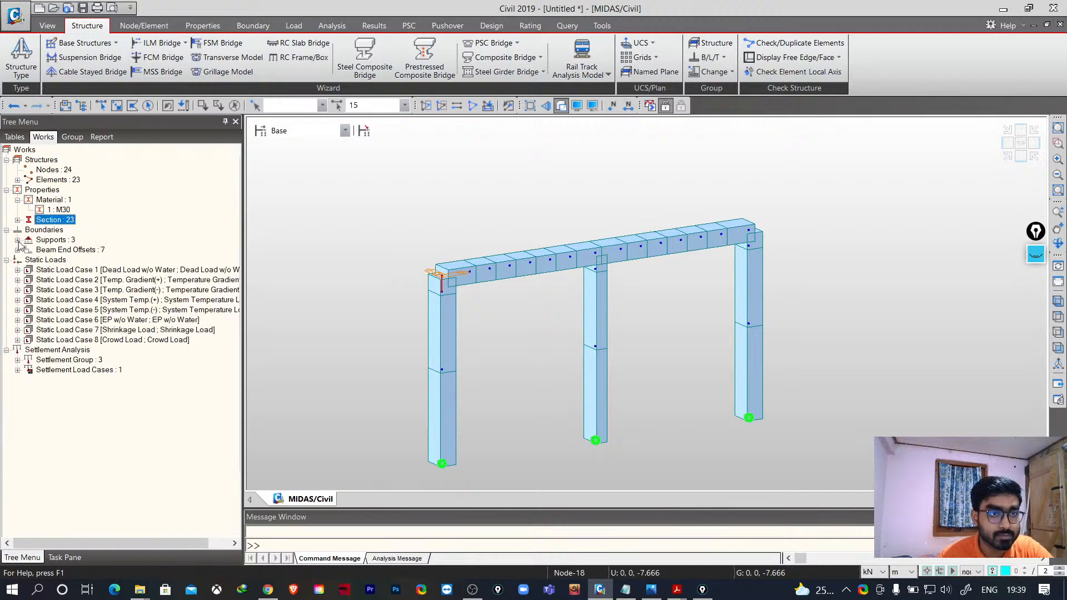
left_click(6, 230)
left_click(6, 230)
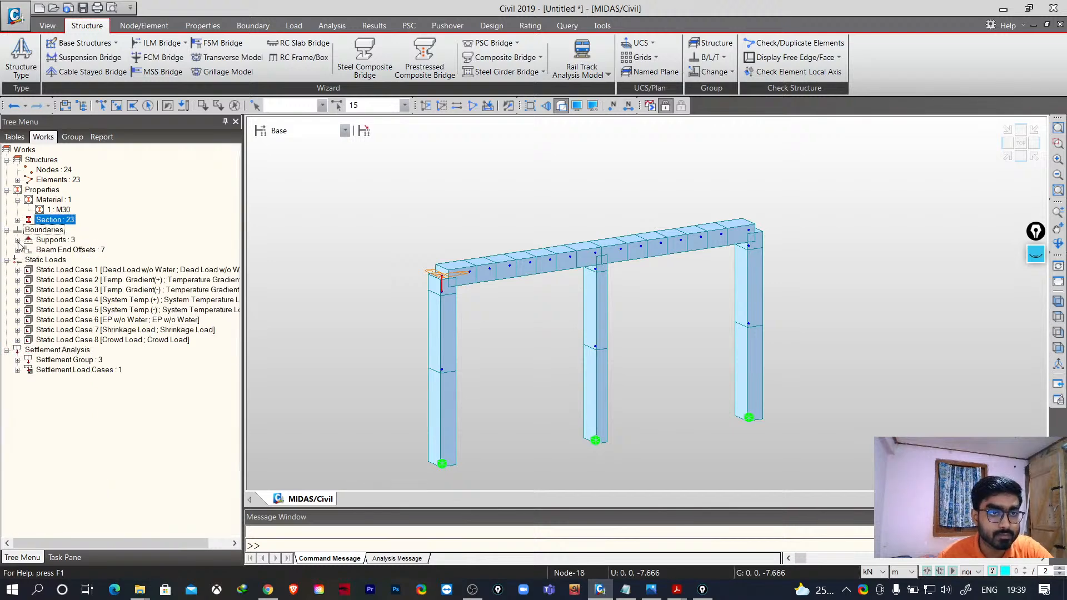
- Inspect the support type and the beam end offset types listed under Boundaries
left_click(18, 240)
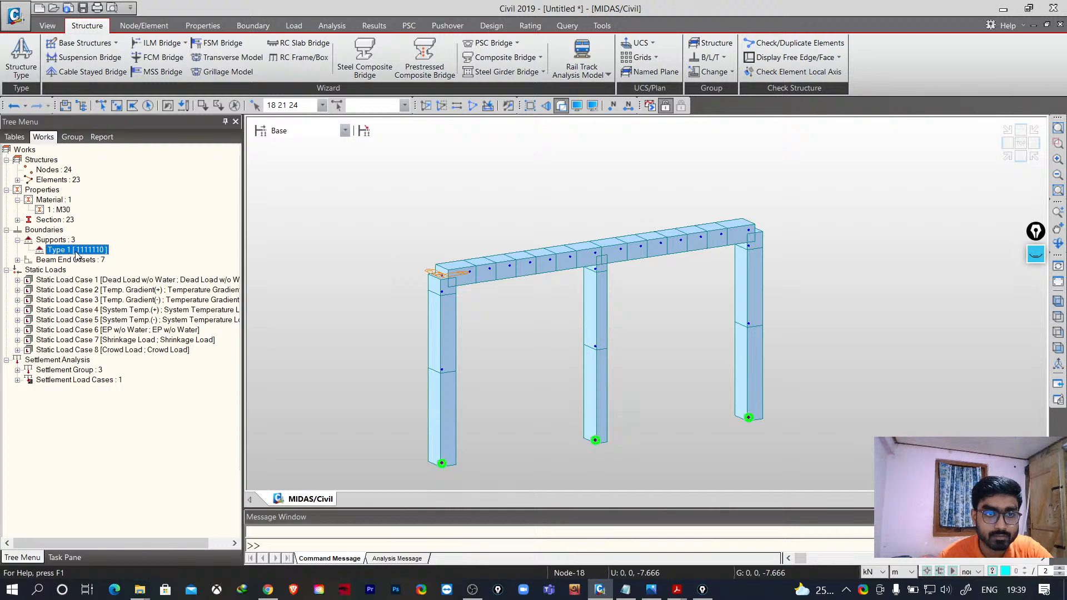
left_click(17, 239)
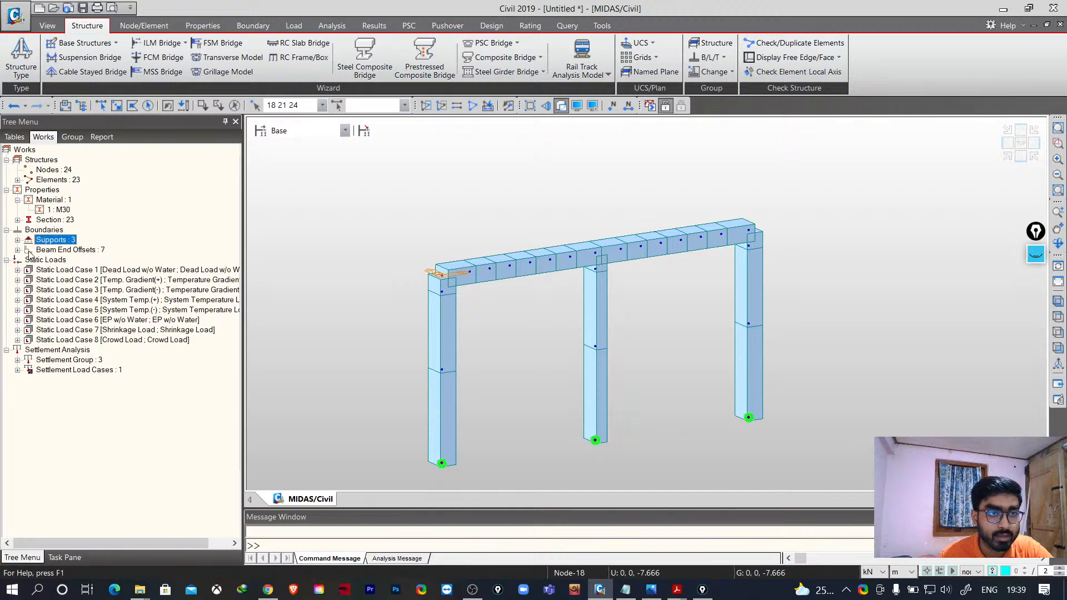
left_click(17, 250)
left_click(93, 270)
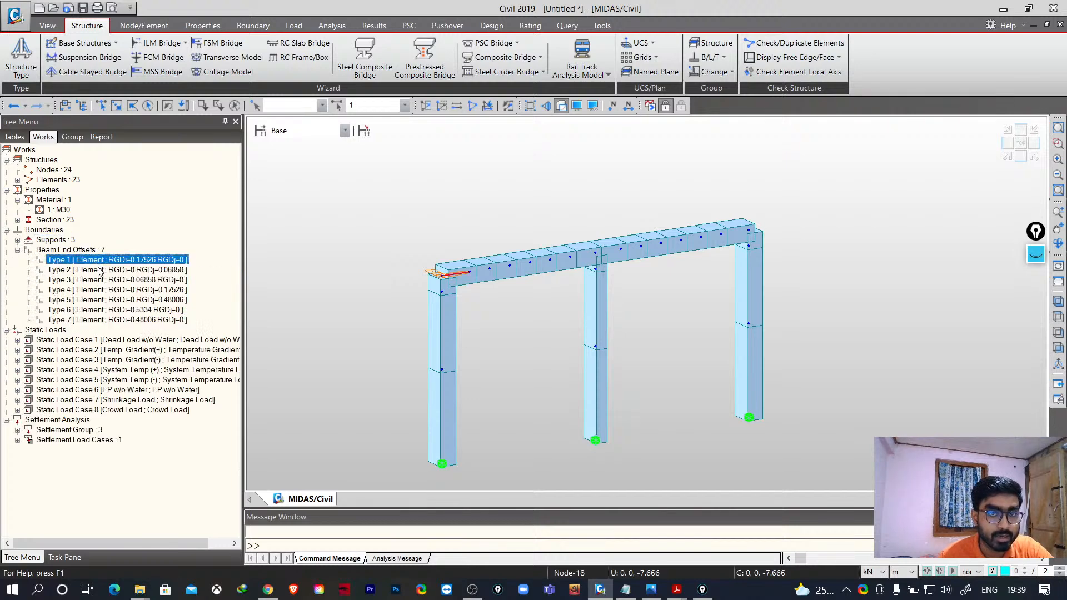
left_click(100, 281)
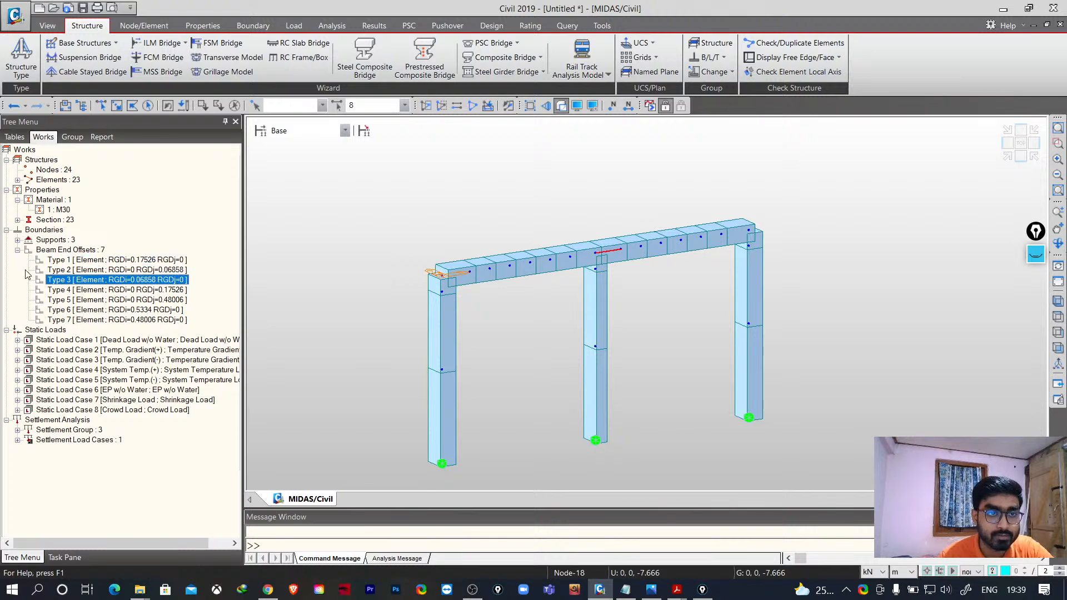
left_click(18, 251)
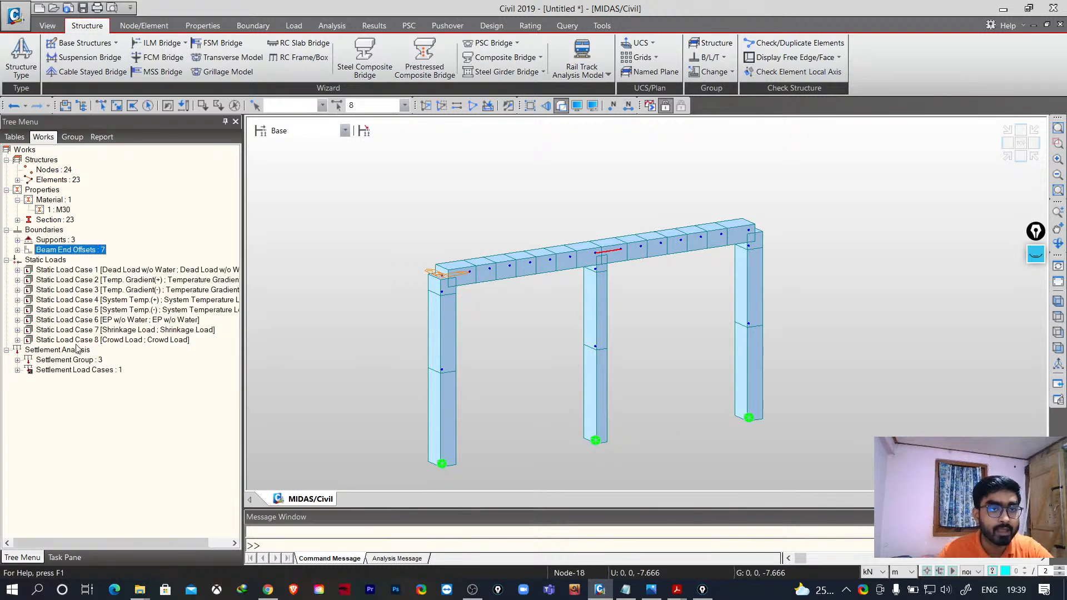
- Widen the tree and display the element beam loads of Static Load Case 1 on the frame
left_click(18, 271)
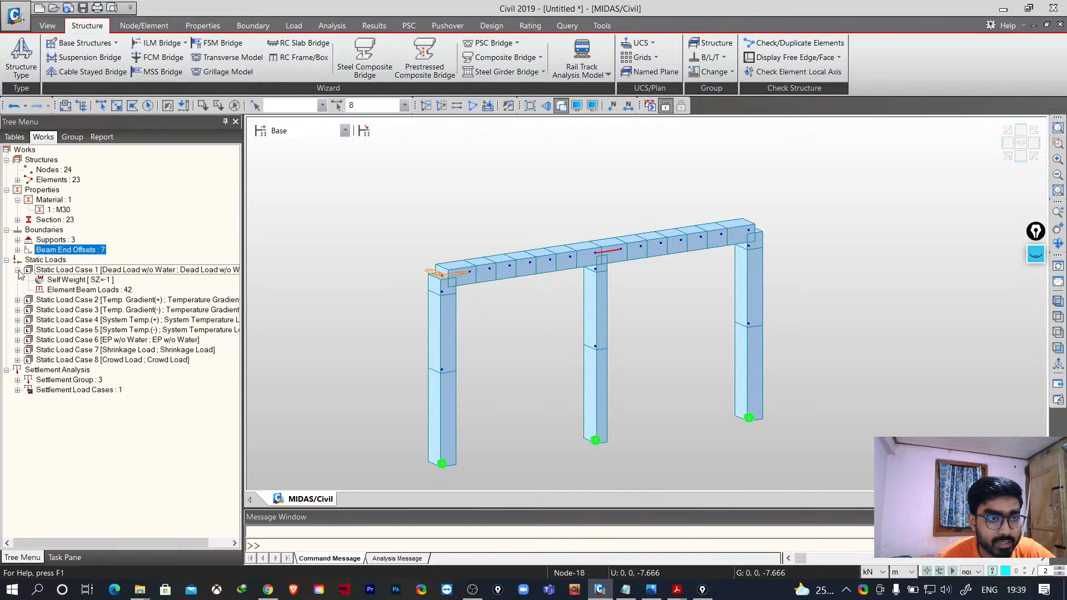
left_click_drag(243, 278, 279, 279)
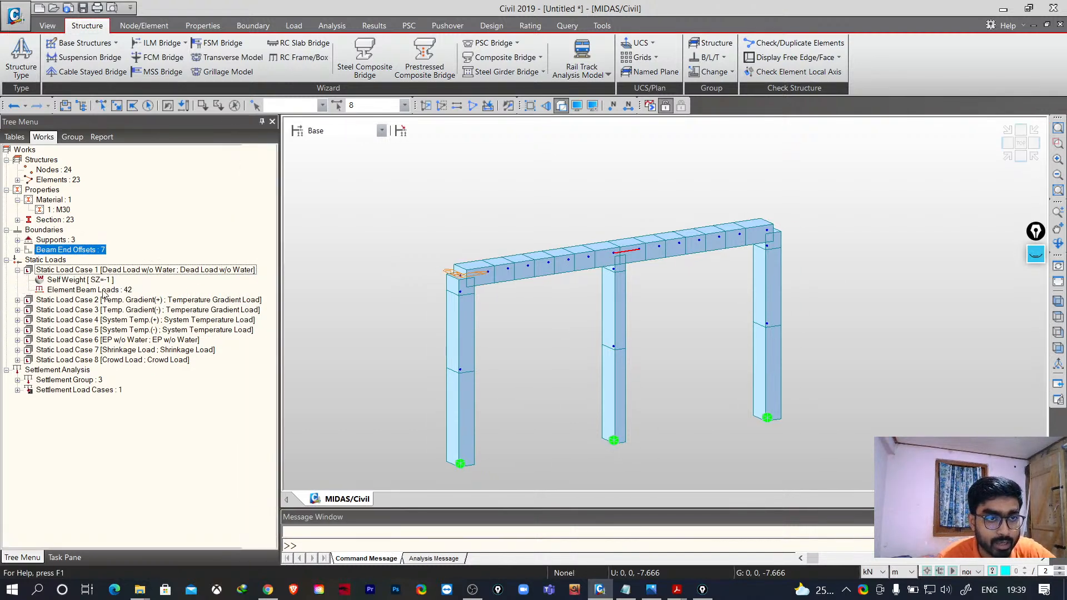
left_click(91, 290)
right_click(90, 292)
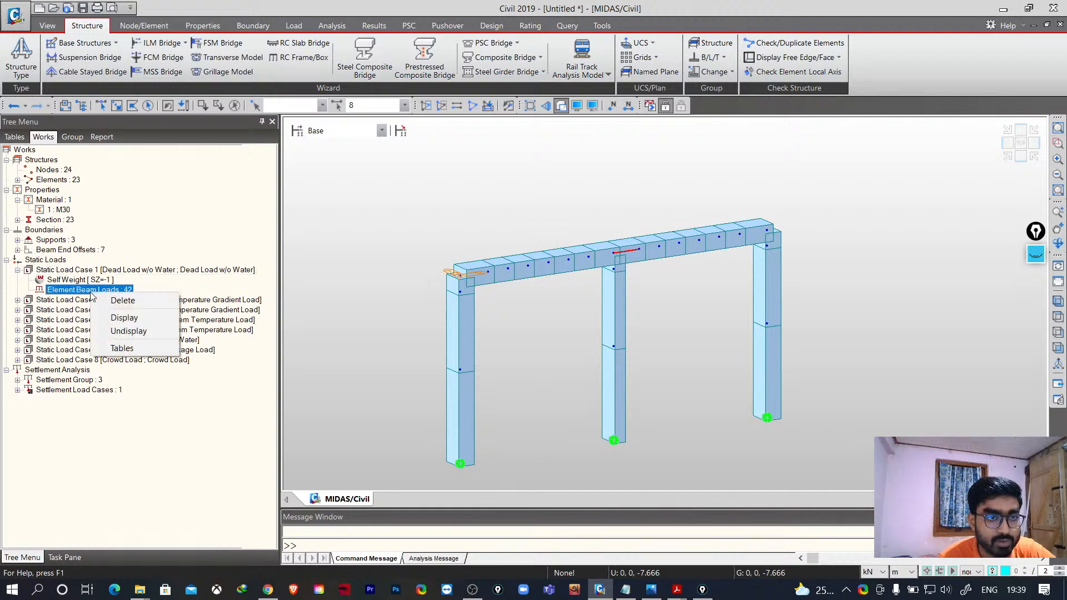
left_click(113, 320)
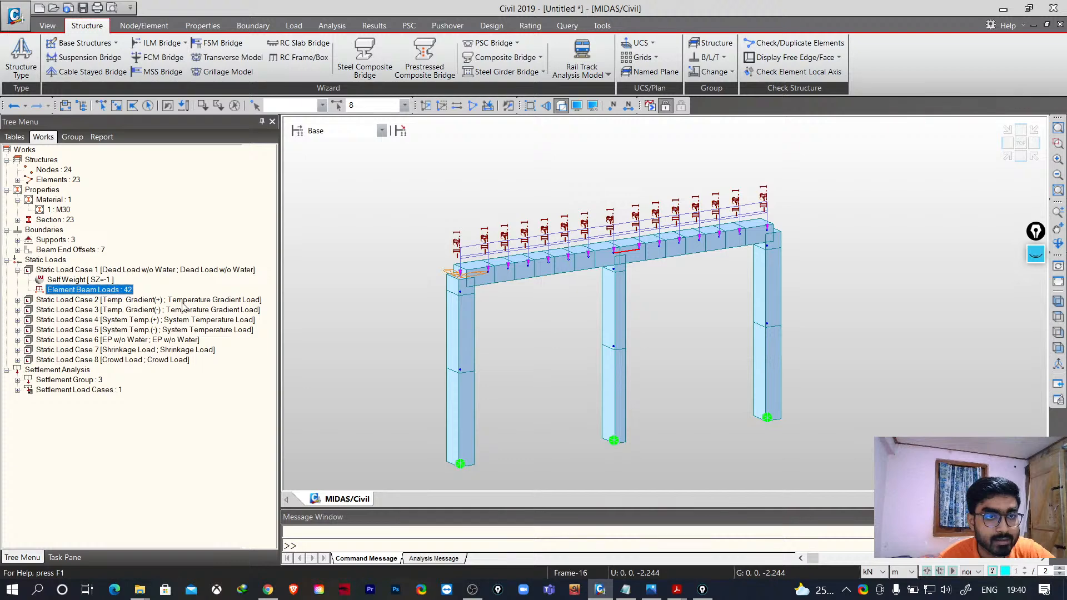
- Save the model as 2D FRAME demo 2 in the MIDAS WORKS folder
key("ctrl+s")
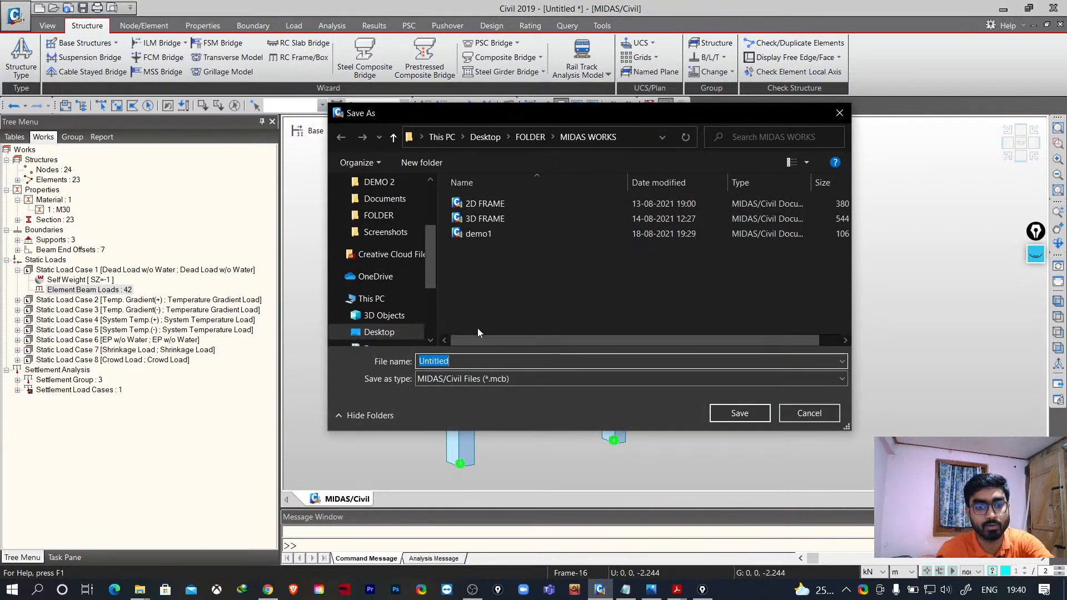
type("de")
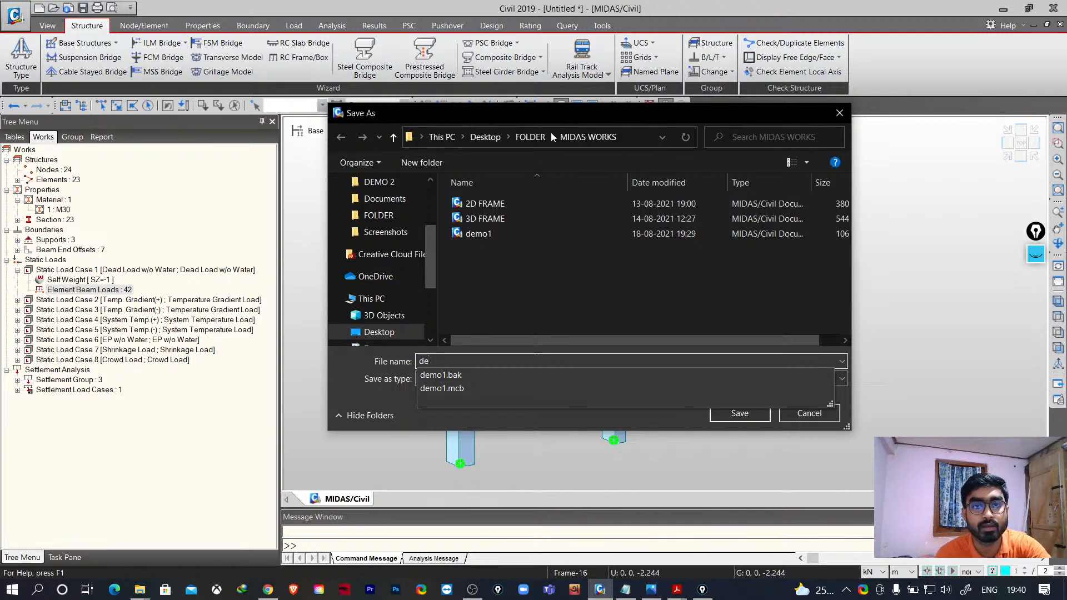
left_click(485, 205)
left_click(465, 362)
key("BackSpace")
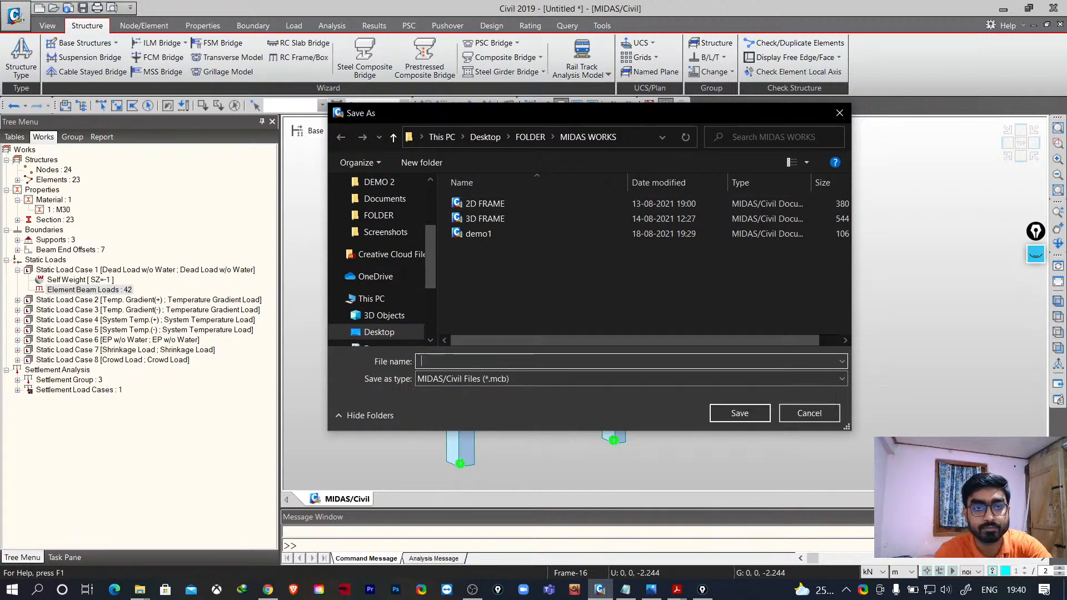
left_click(485, 204)
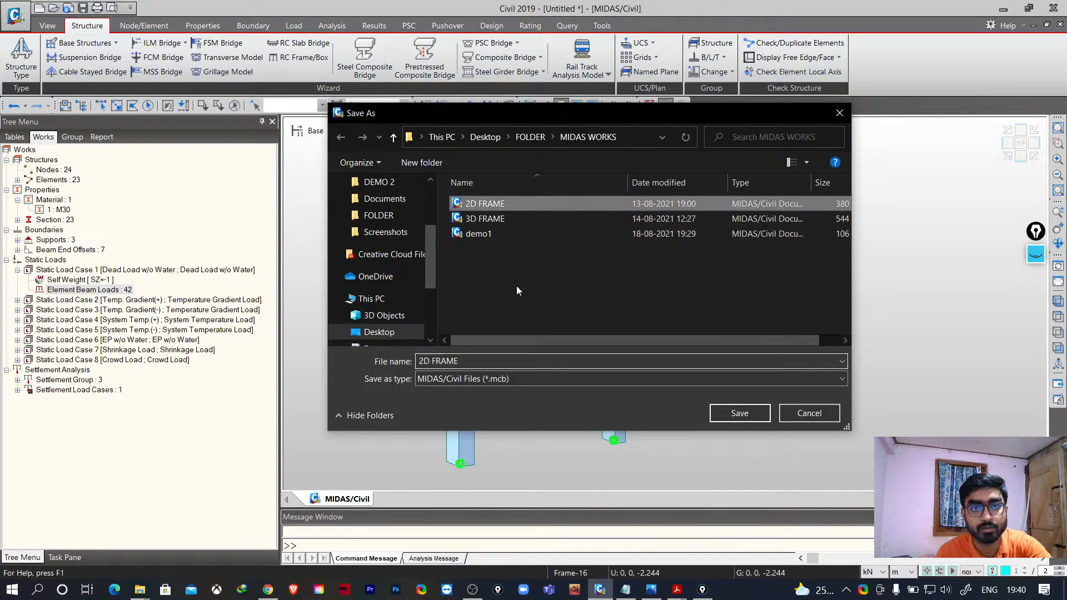
left_click(465, 362)
left_click(464, 362)
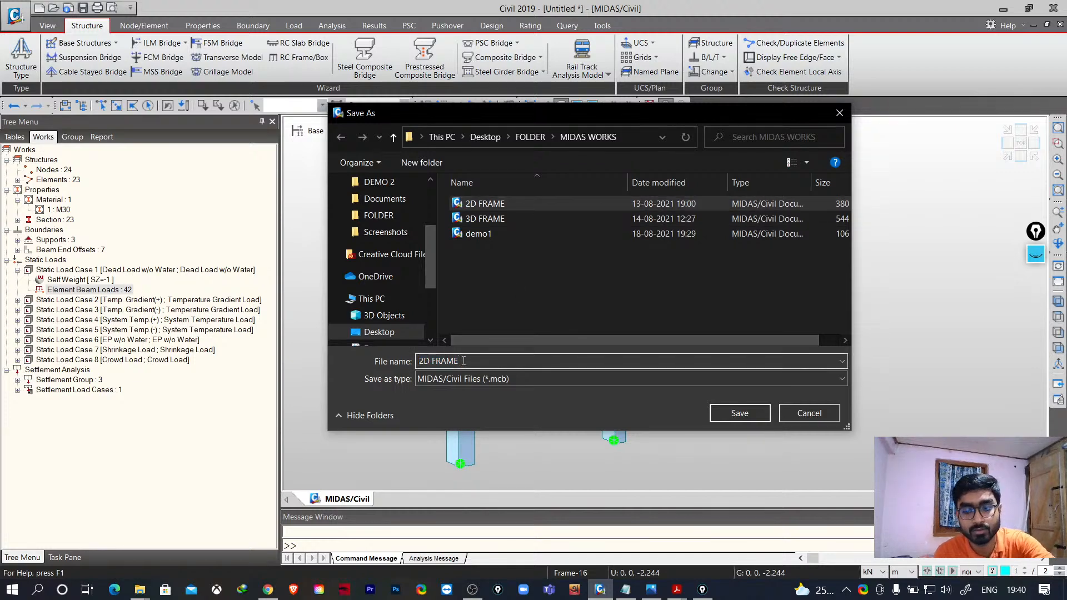
type("demo")
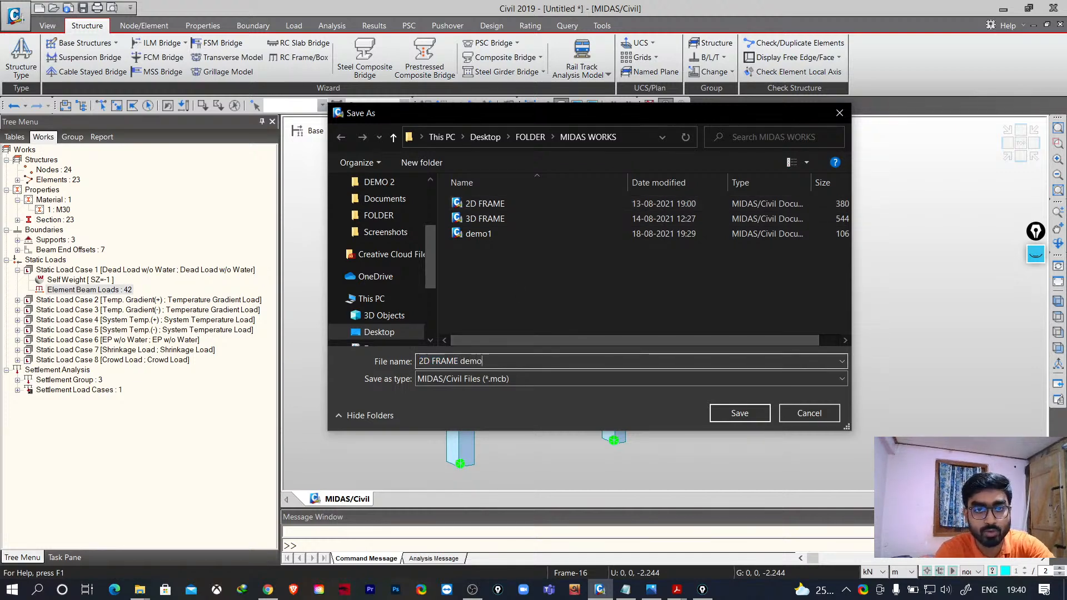
type(" 2")
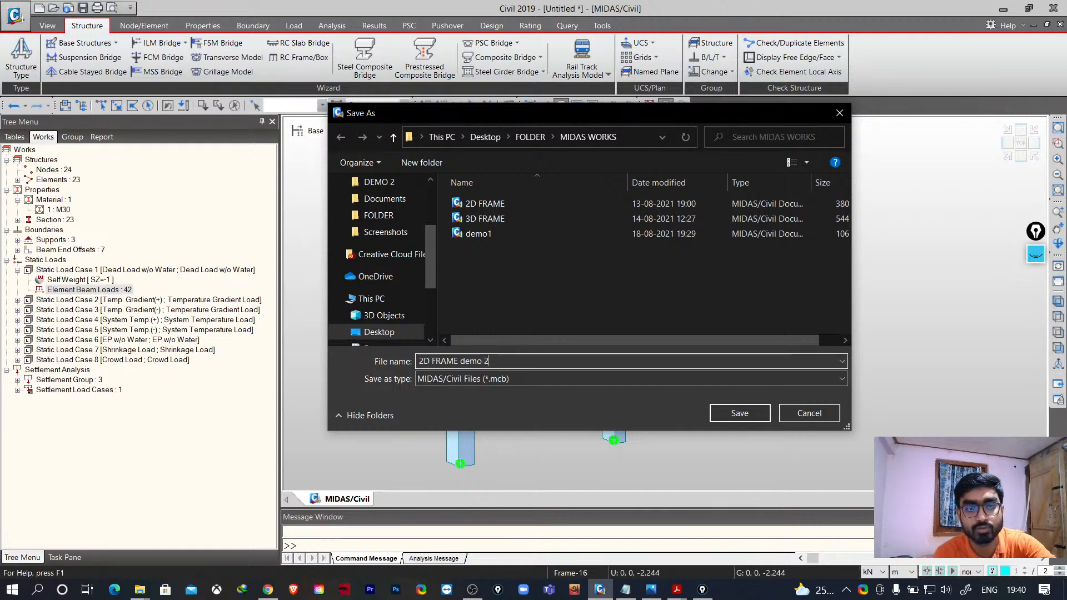
left_click(744, 413)
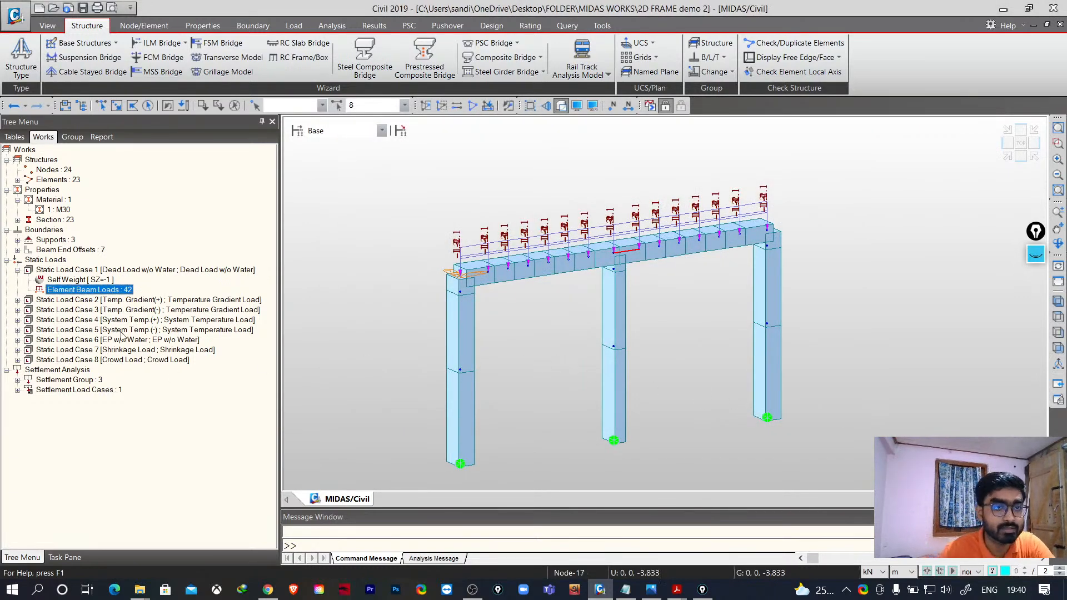
- Display the temperature gradient loads of Static Load Cases 2 and 3 on the frame
left_click(17, 301)
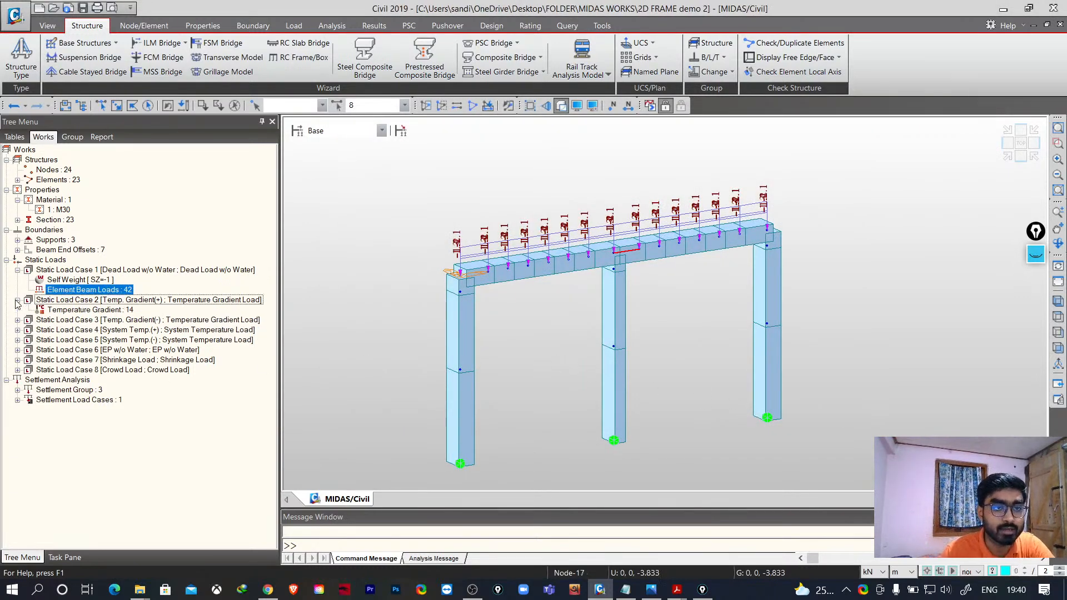
right_click(95, 310)
left_click(127, 336)
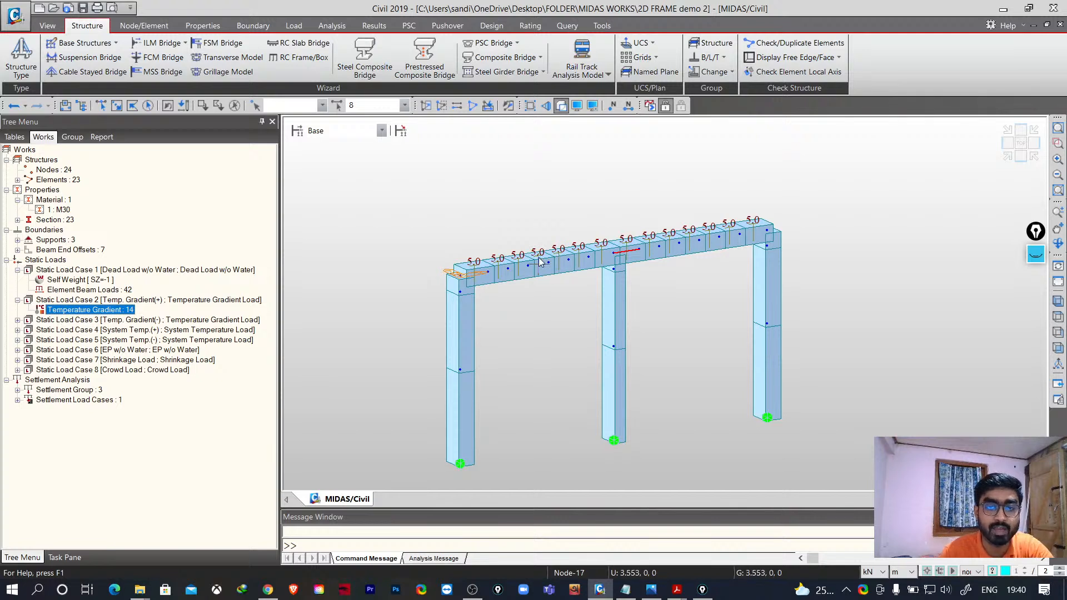
left_click(17, 320)
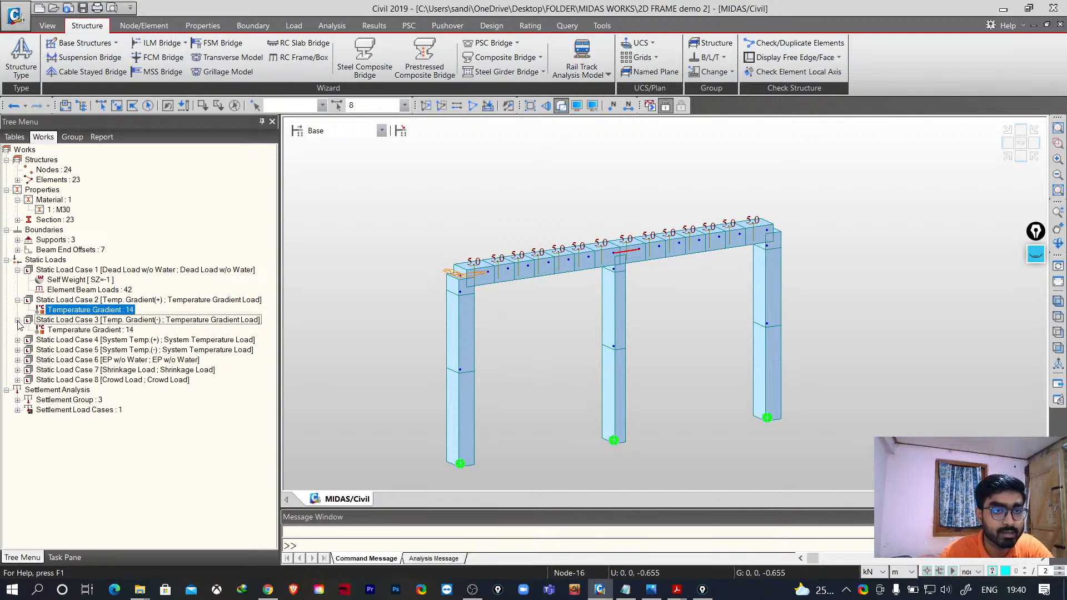
right_click(101, 332)
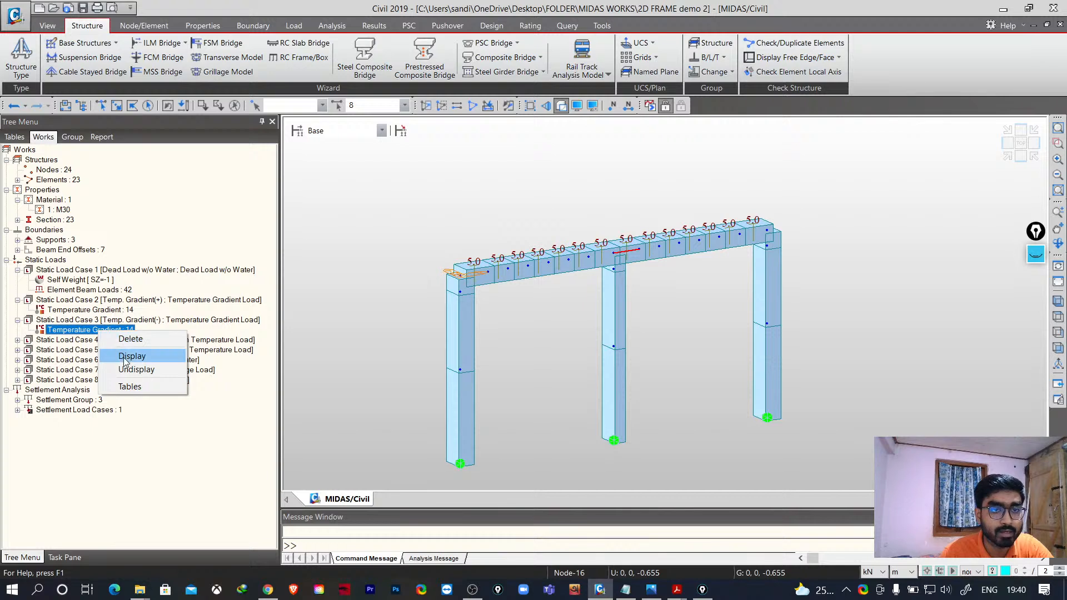
left_click(132, 356)
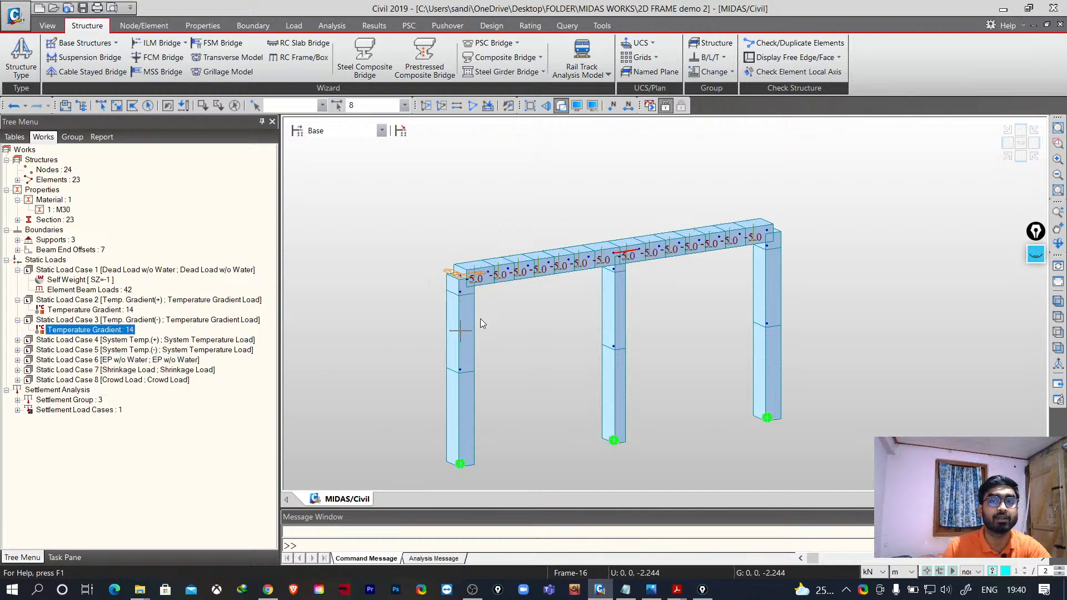
mouse_move(482, 324)
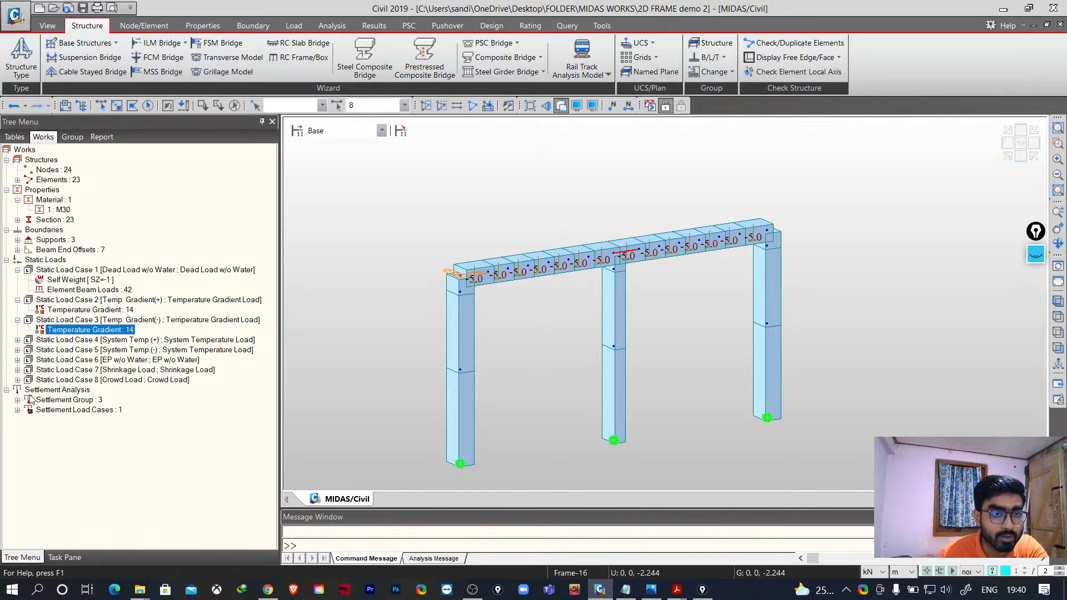
- Display the earth pressure beam loads of Static Load Case 6 and the shrinkage element temperatures of Load Case 7
left_click(18, 360)
left_click(81, 370)
right_click(80, 370)
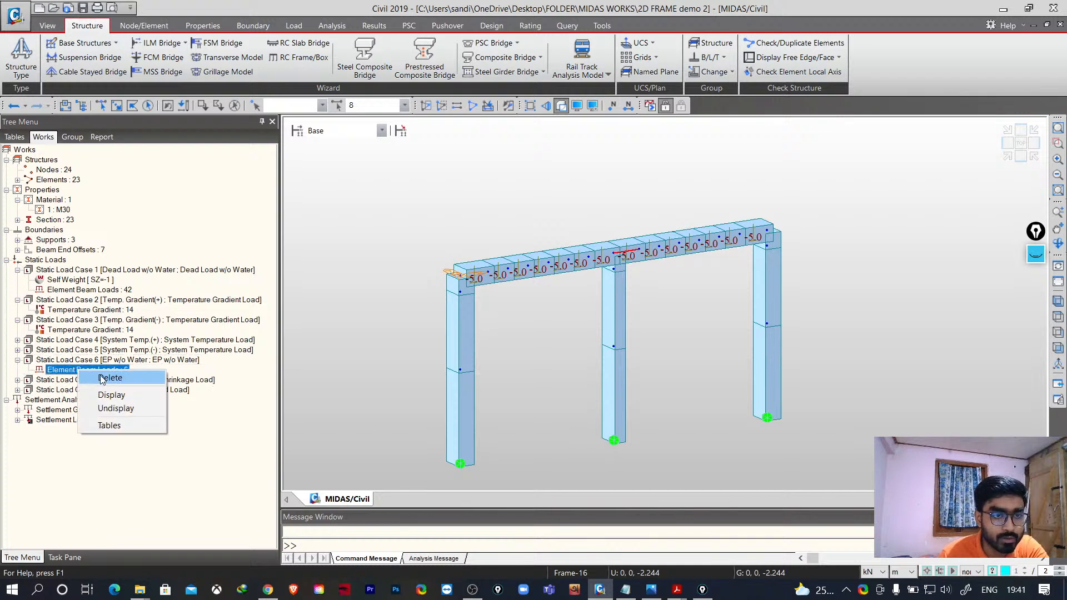
left_click(111, 394)
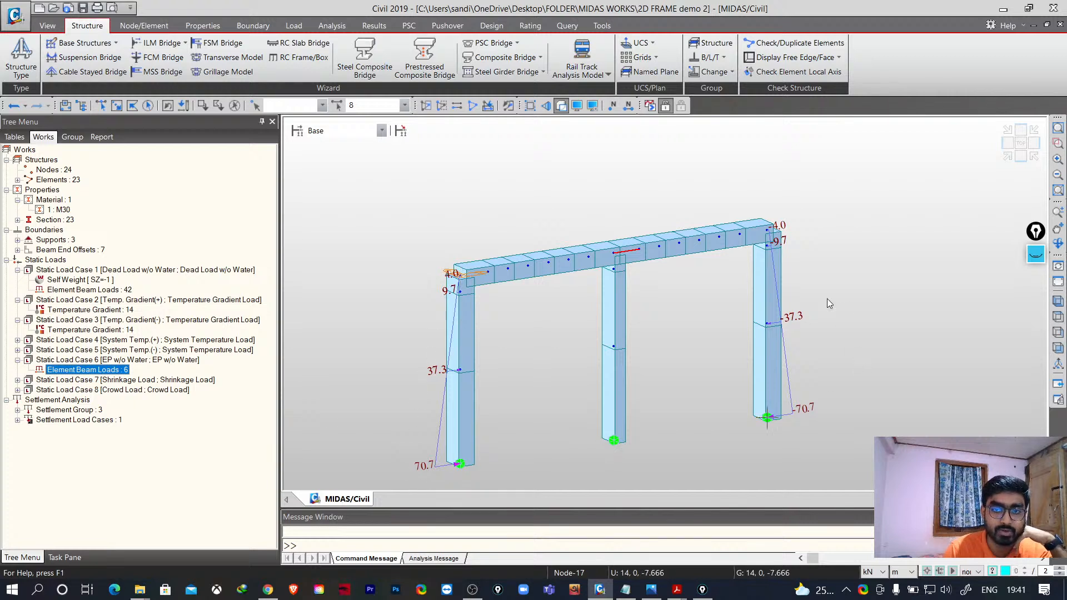
left_click(18, 381)
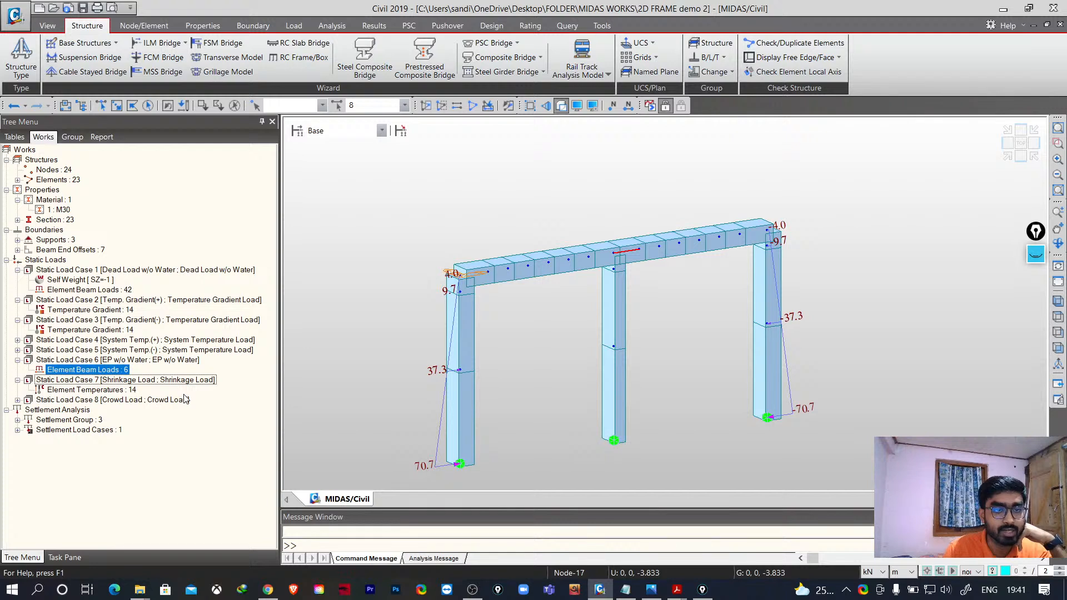
right_click(92, 395)
left_click(121, 415)
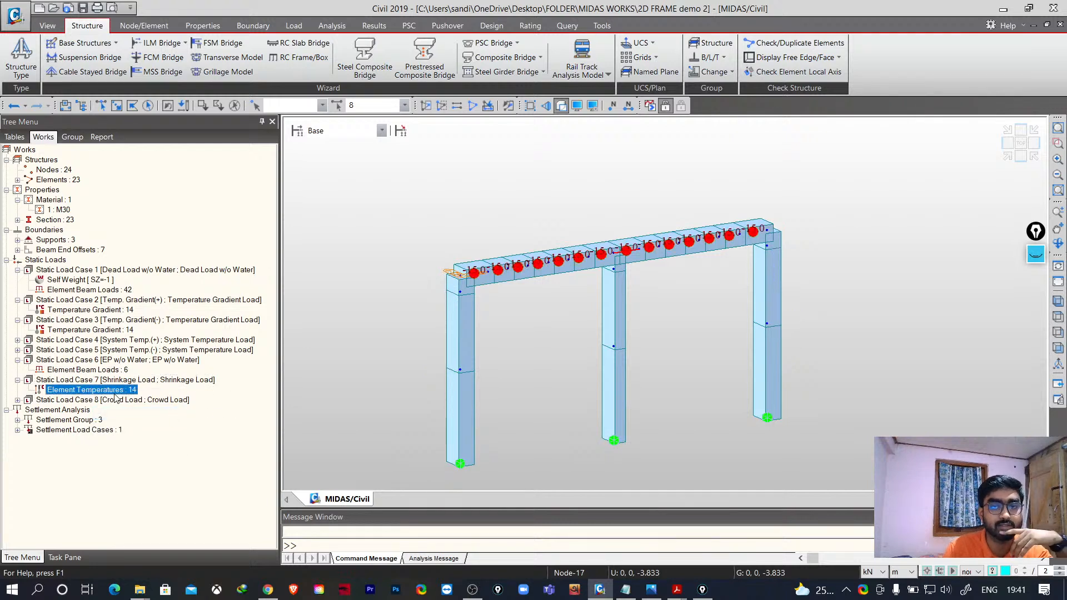
- Display the crowd load element beam loads of Static Load Case 8 on the frame
left_click(17, 401)
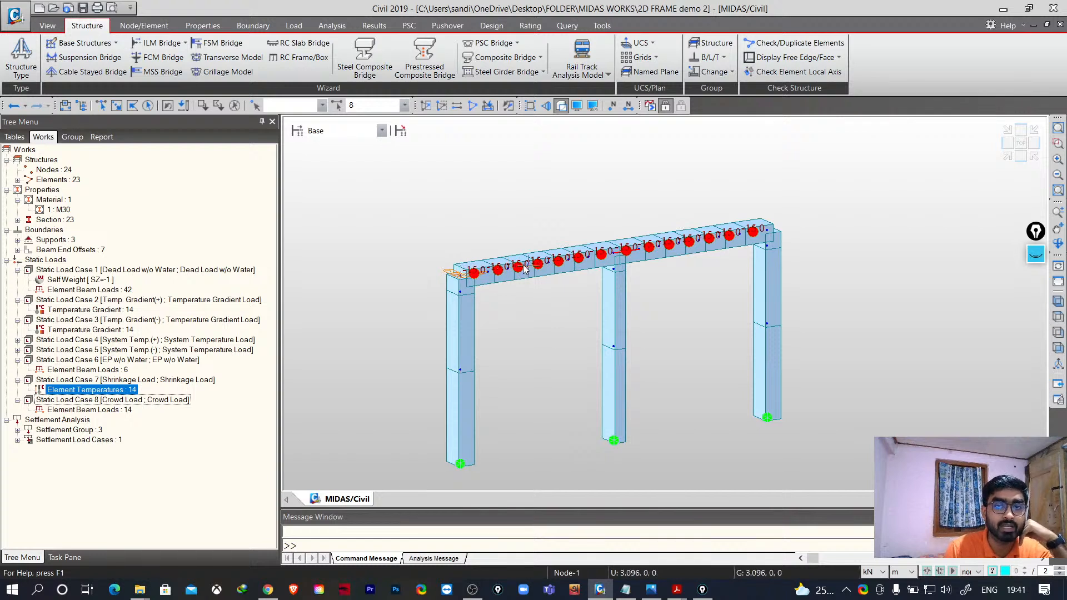
right_click(127, 413)
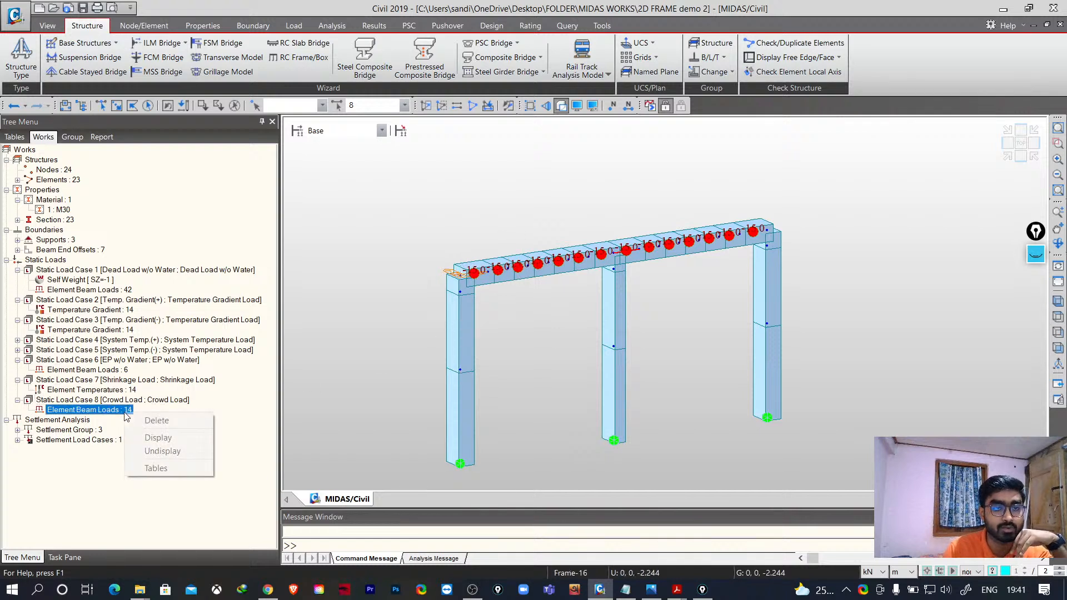
left_click(161, 437)
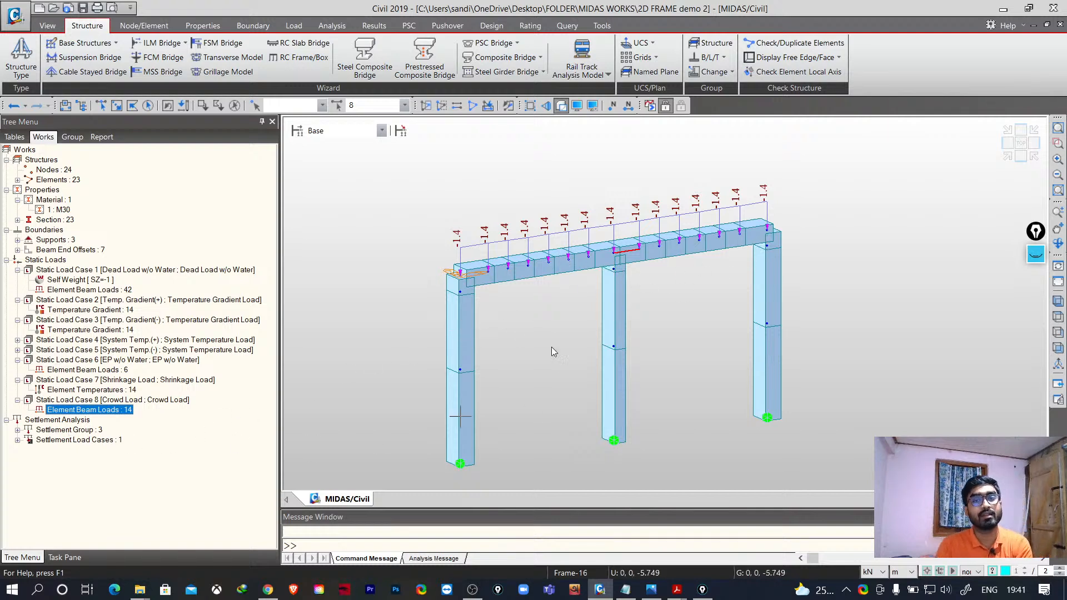
middle_click_drag(552, 365, 565, 335)
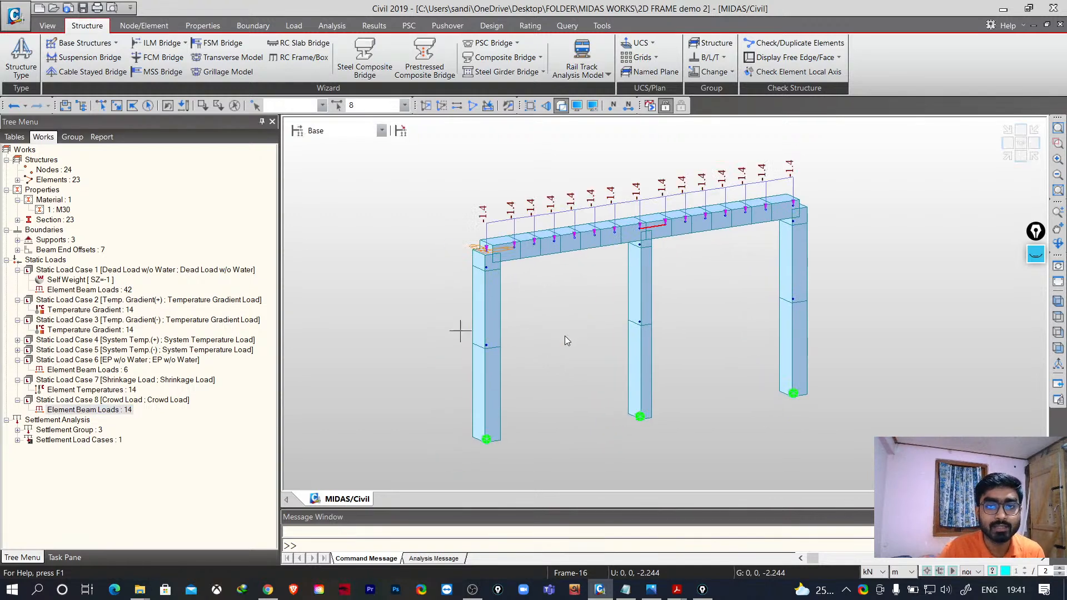
- Run the analysis of the frame and review the Main Control Data settings without changing them
left_click(650, 106)
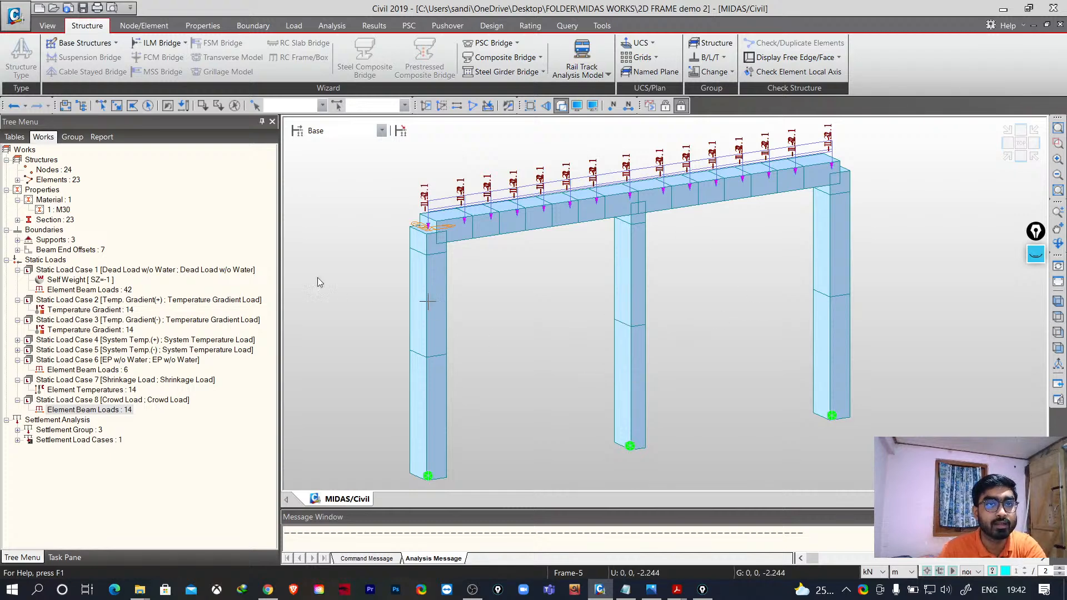
left_click(375, 27)
left_click(342, 29)
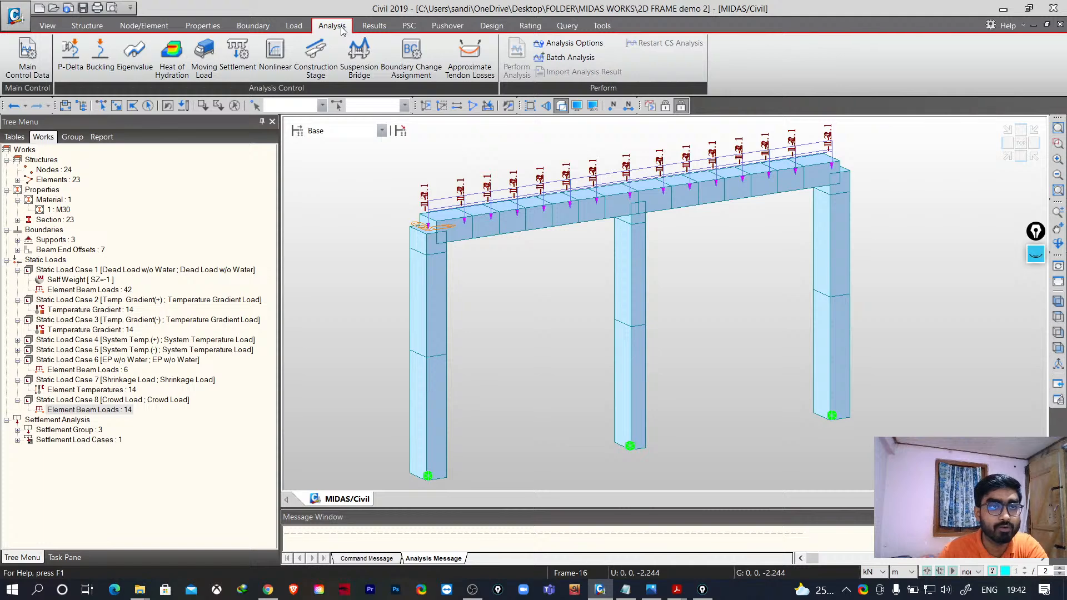
left_click(29, 54)
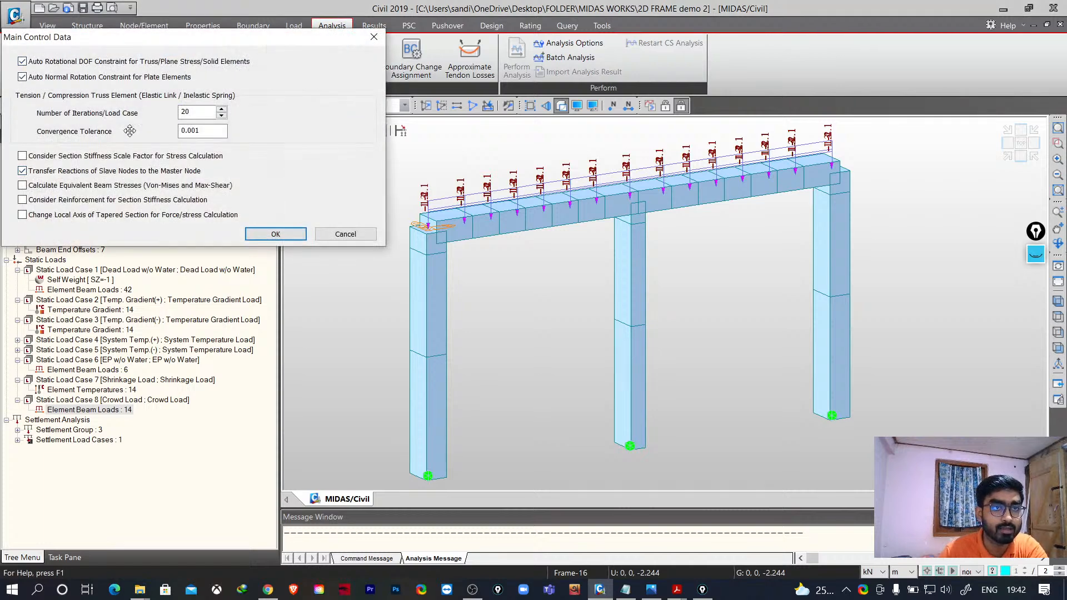
left_click(355, 234)
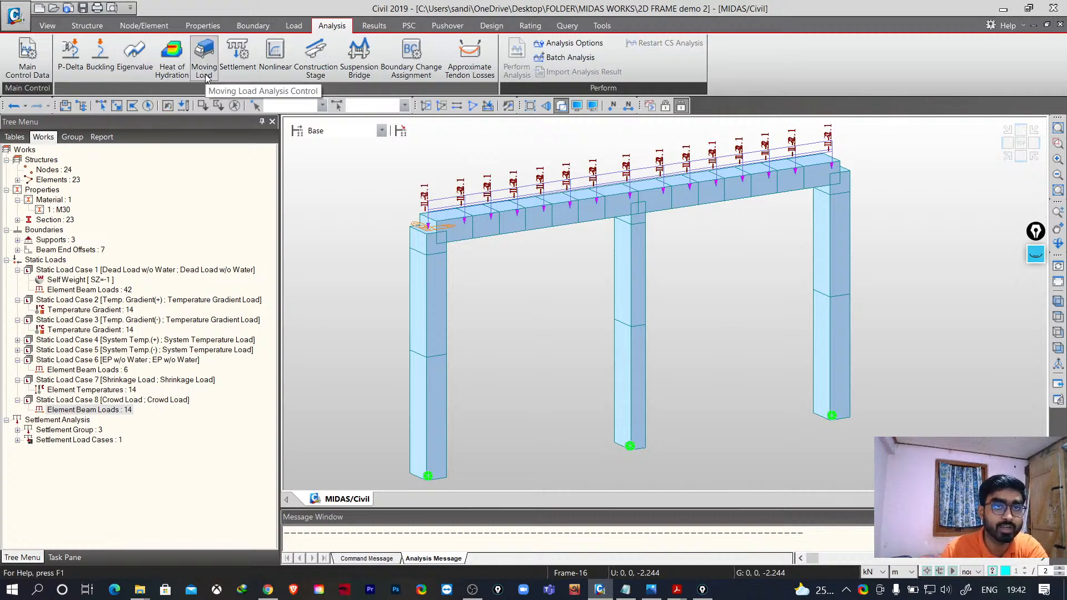
- Display the FZ support reactions for Dead Load w/o Water with values and legend shown
left_click(371, 28)
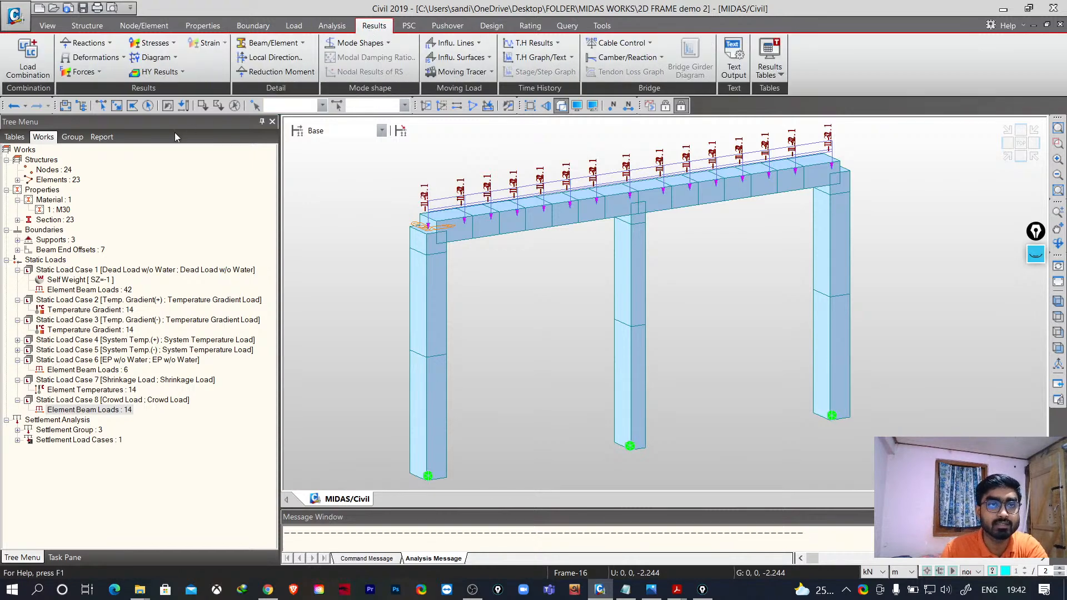
scroll(455, 271, "down", 8)
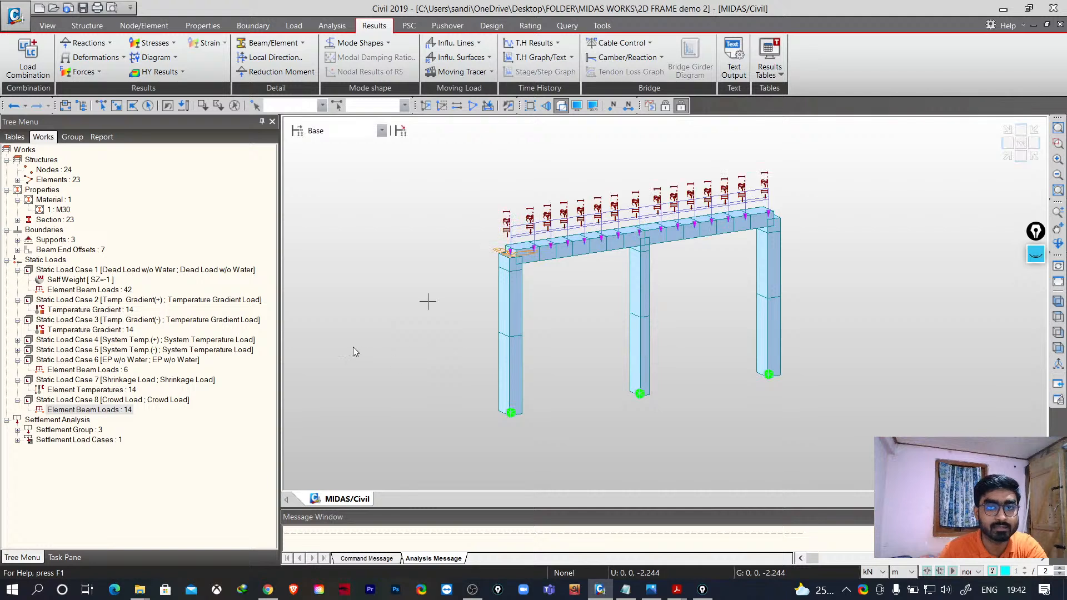
left_click(110, 44)
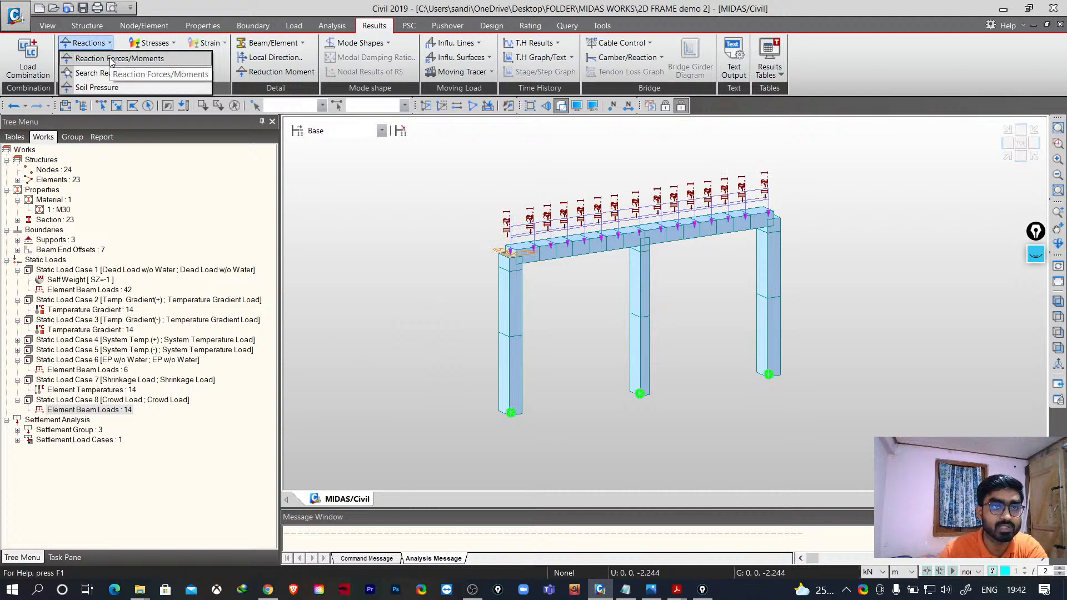
left_click(111, 59)
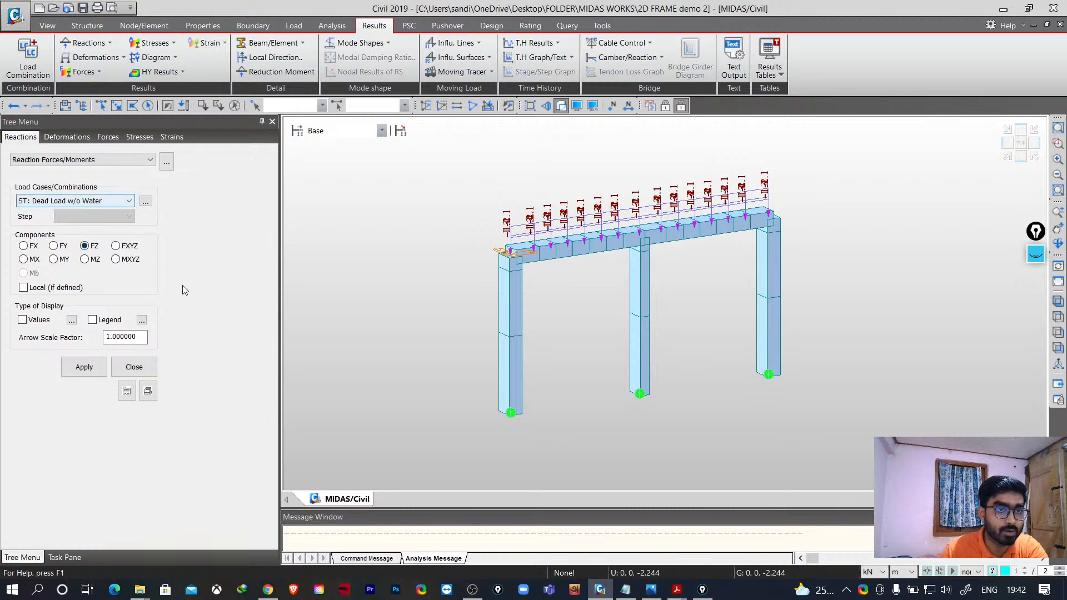
left_click(84, 367)
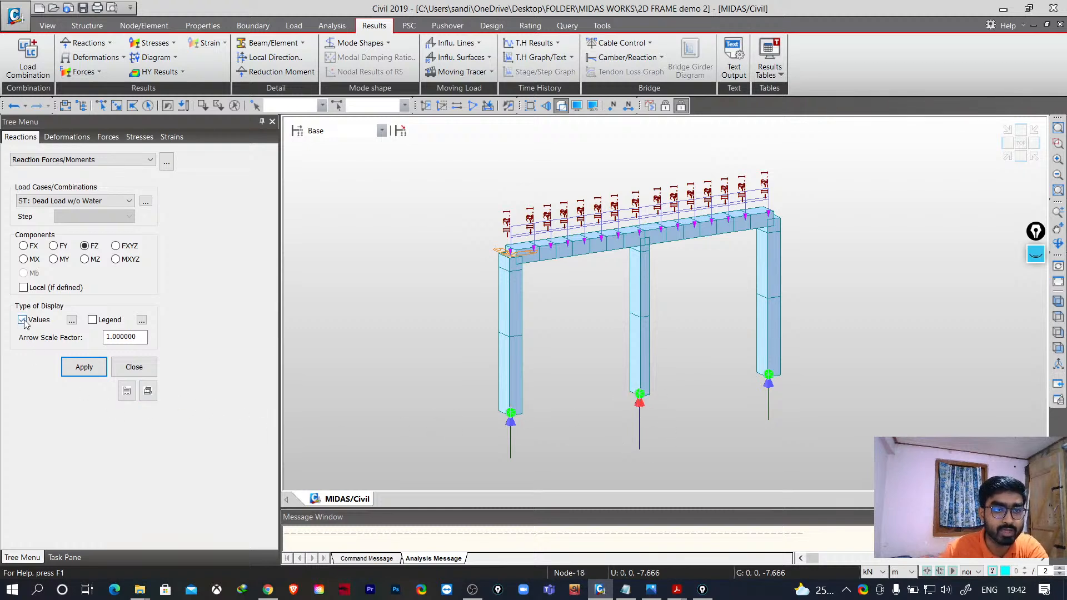
left_click(92, 321)
left_click(84, 367)
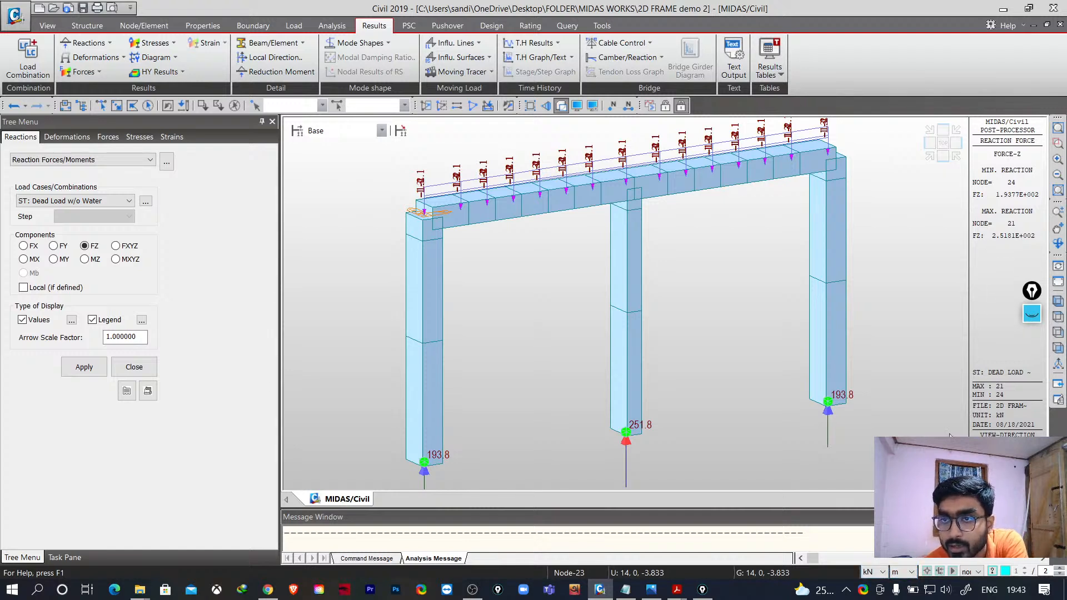
- Switch the force unit to N and back to kN
left_click(883, 572)
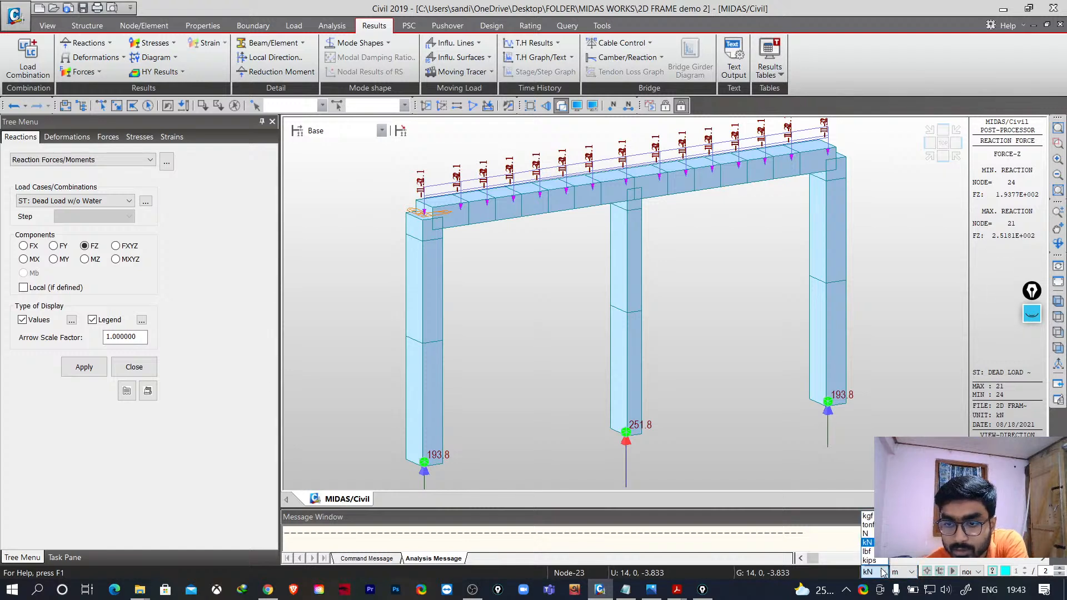
left_click(866, 533)
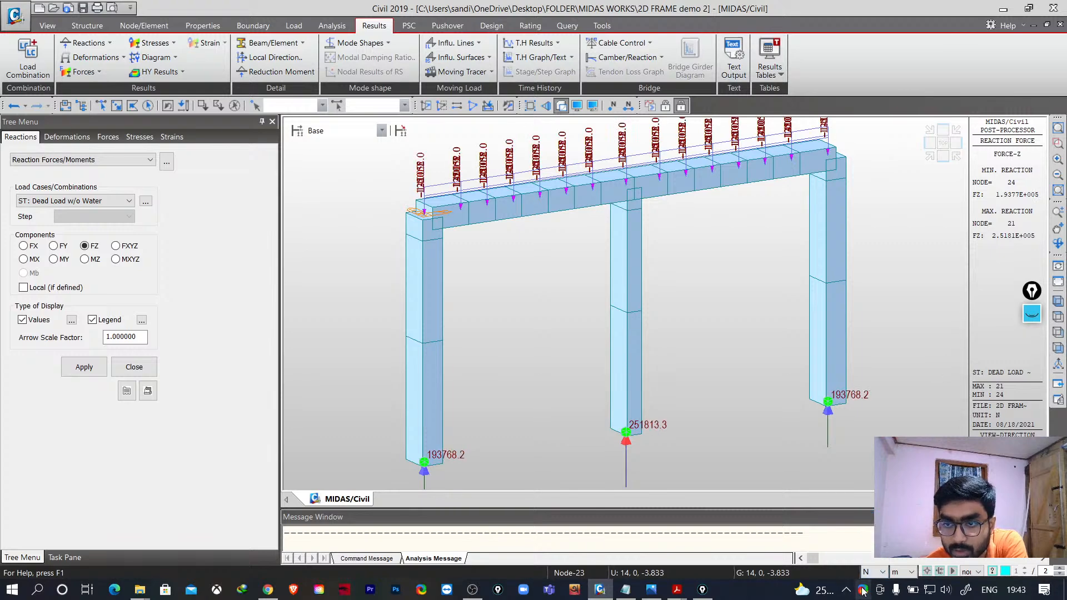
left_click(876, 572)
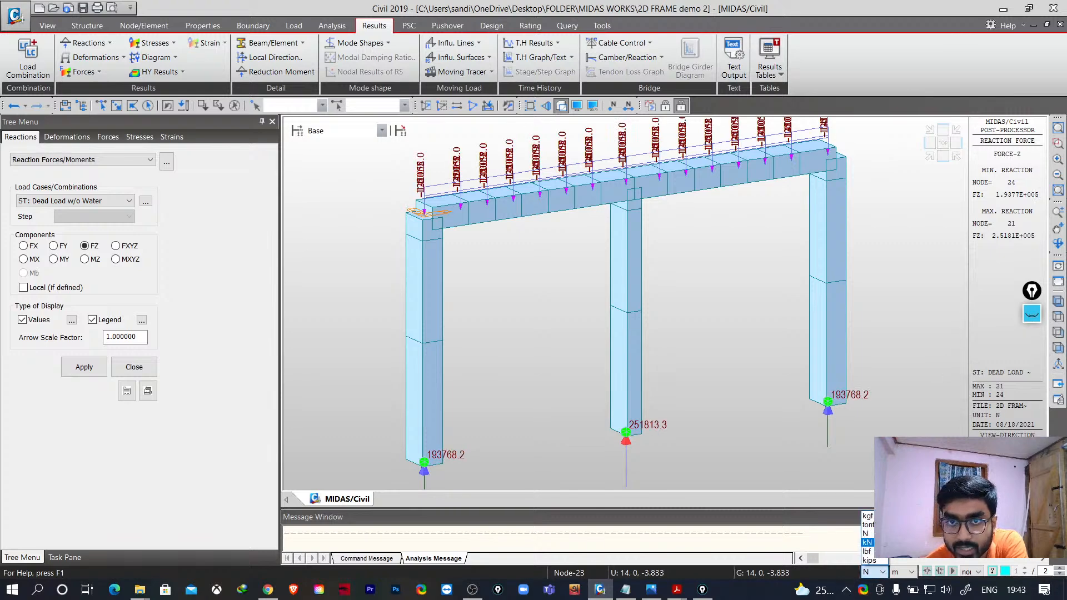
left_click(867, 542)
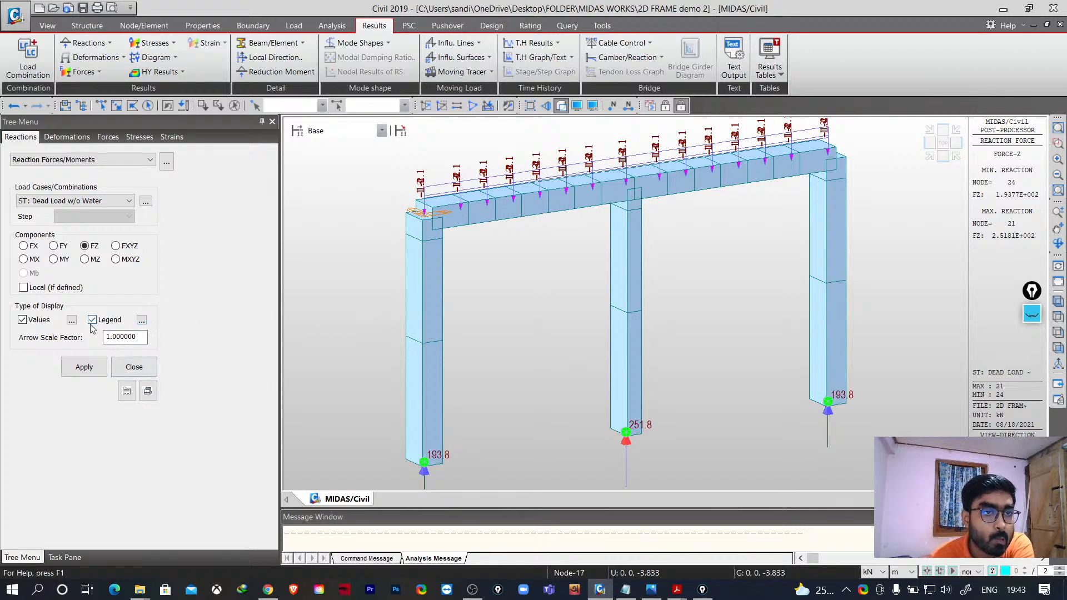
- Set the reaction legend's rank value type to Fixed
left_click(142, 320)
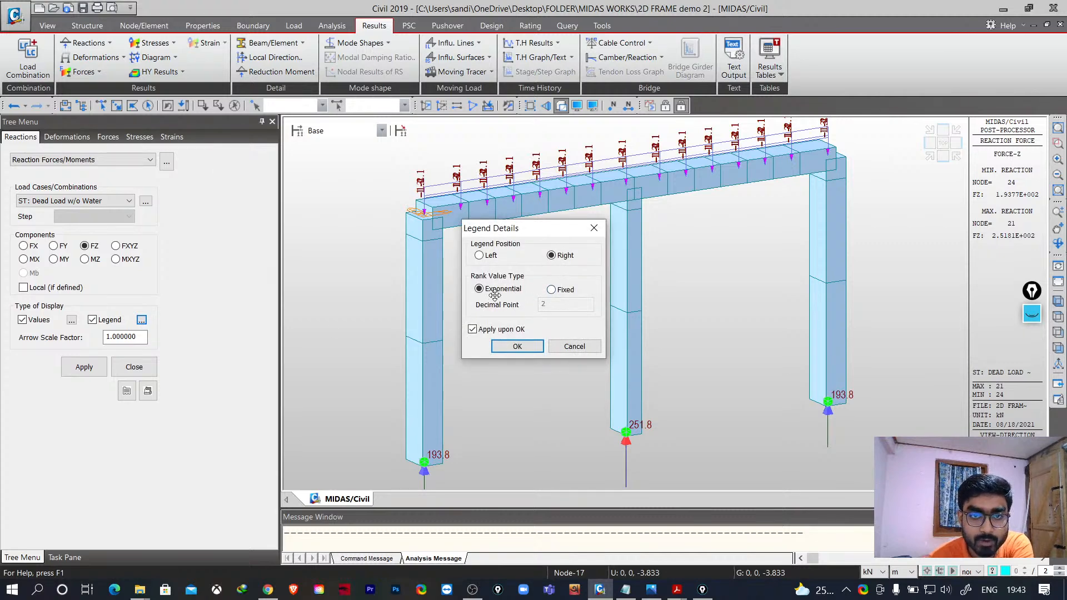
left_click(551, 290)
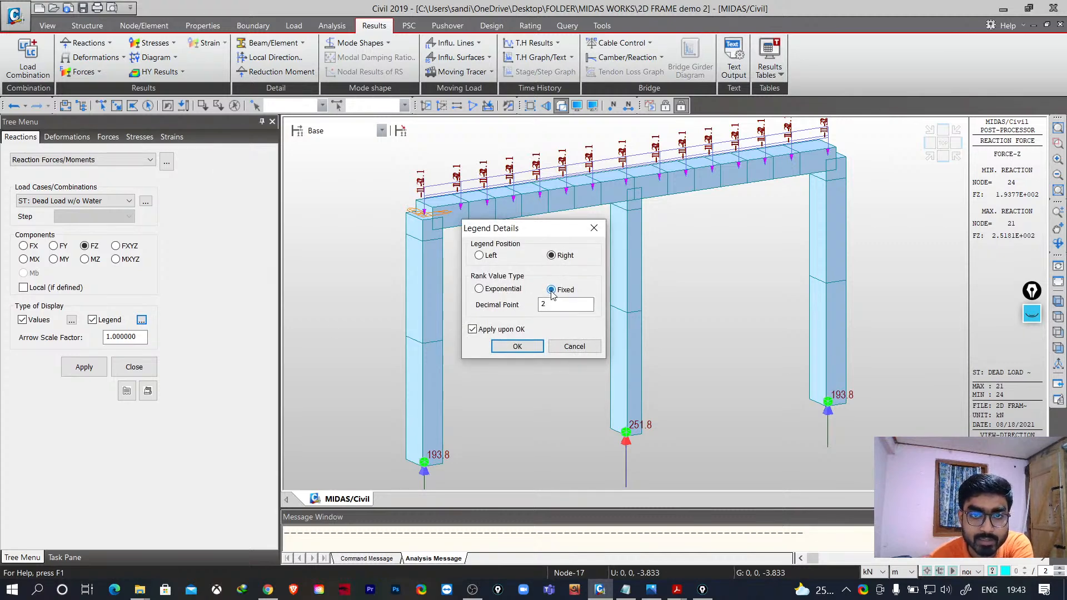
left_click(517, 347)
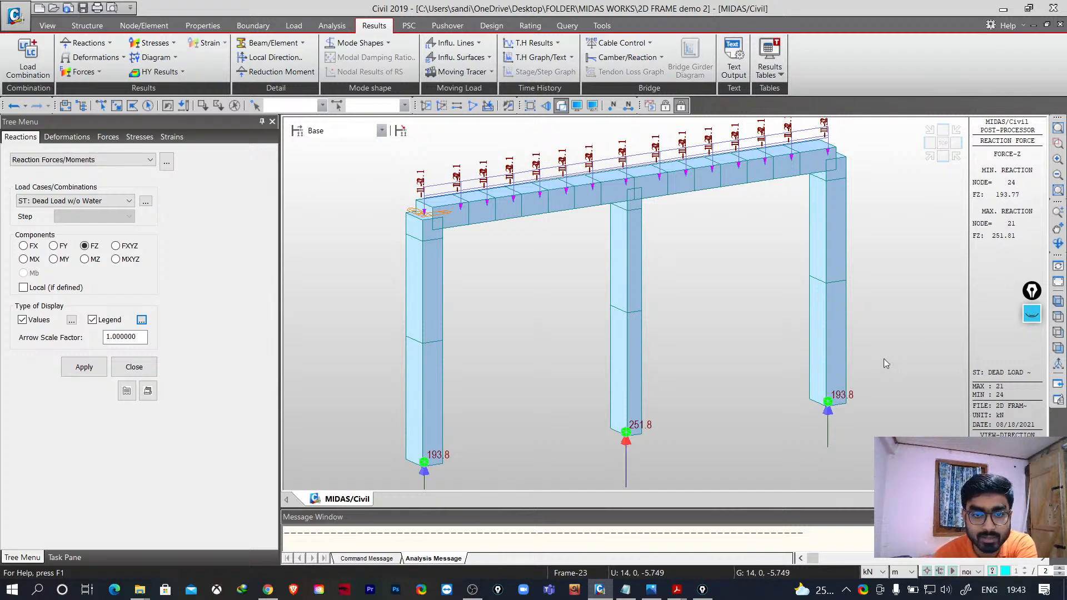
- Examine the support reaction values on the frame from different views, then close the reactions display
middle_click_drag(486, 417, 479, 345)
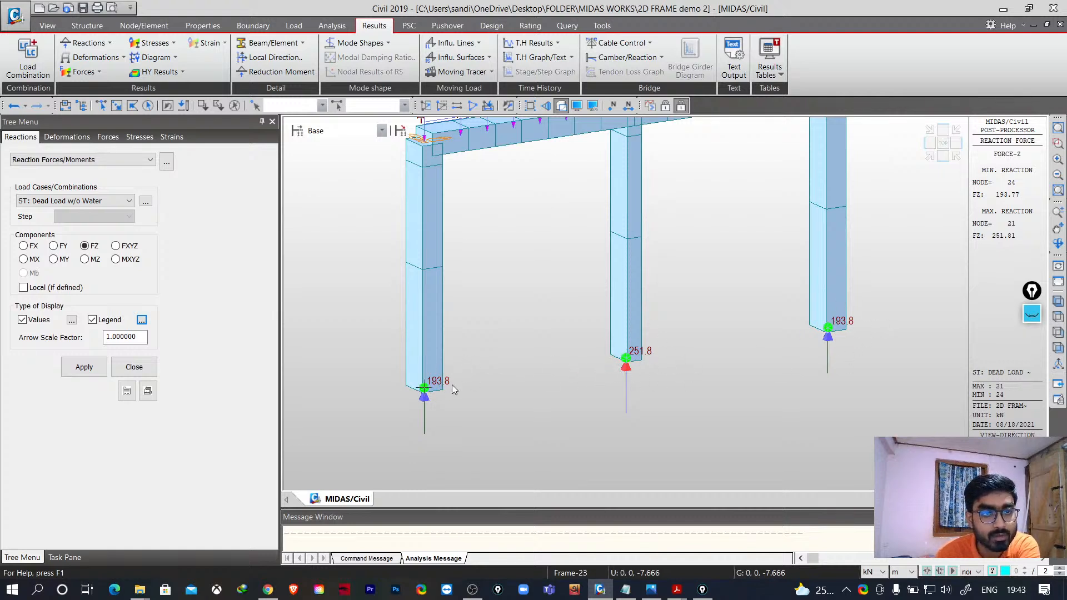
scroll(631, 304, "down", 5)
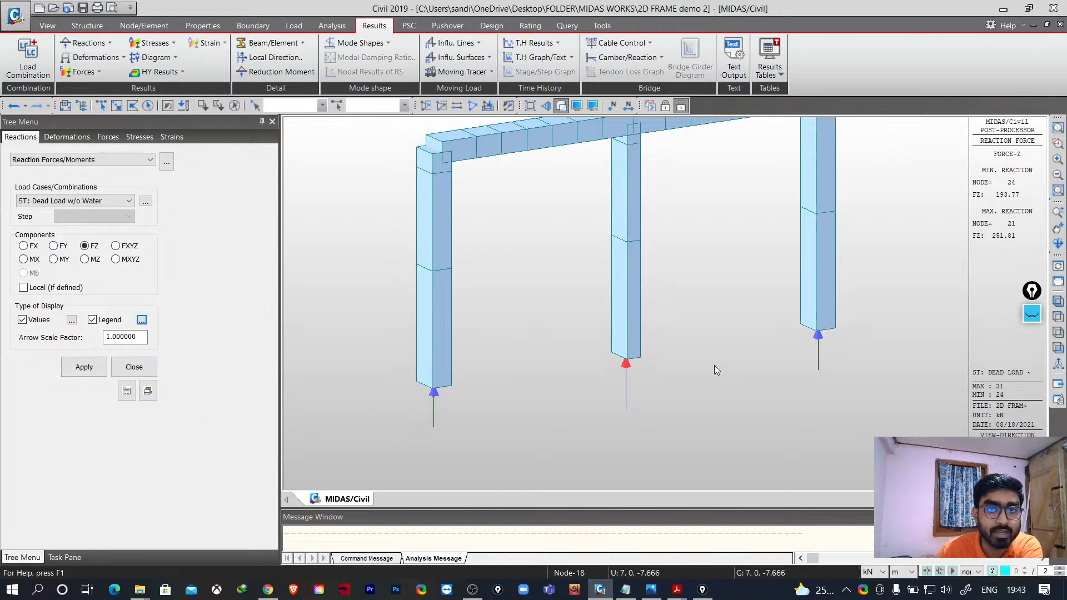
middle_click_drag(585, 252, 681, 312, "shift")
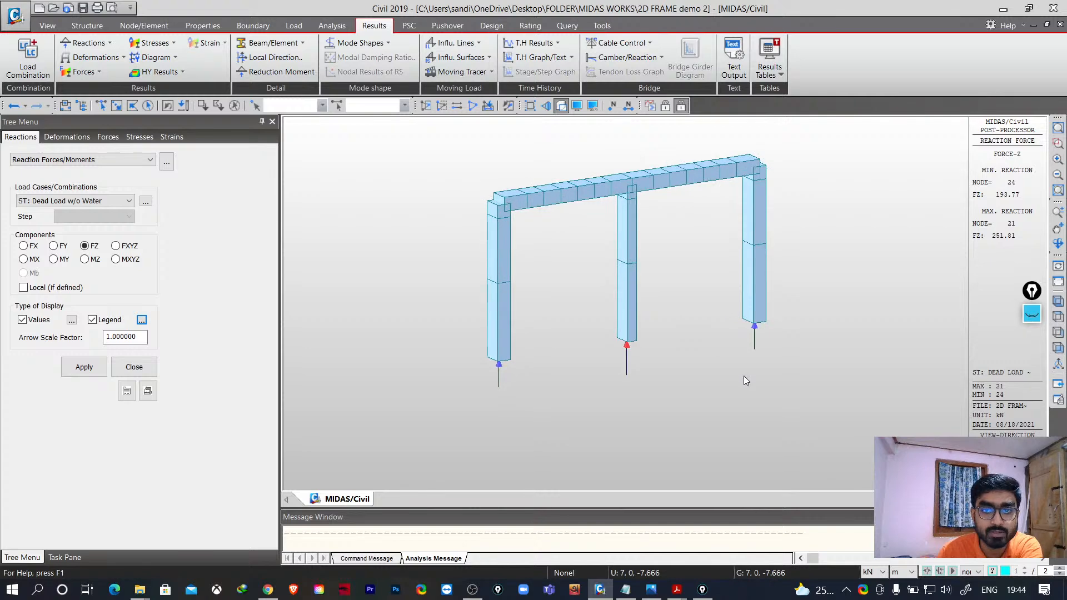
scroll(615, 323, "up", 4)
scroll(614, 323, "down", 2)
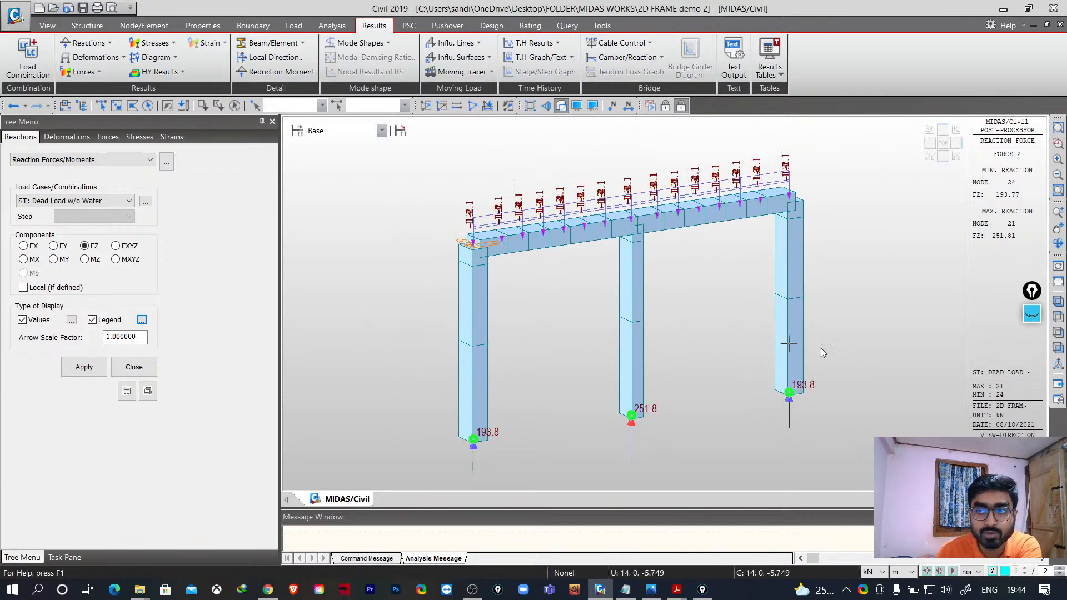
left_click(1058, 348)
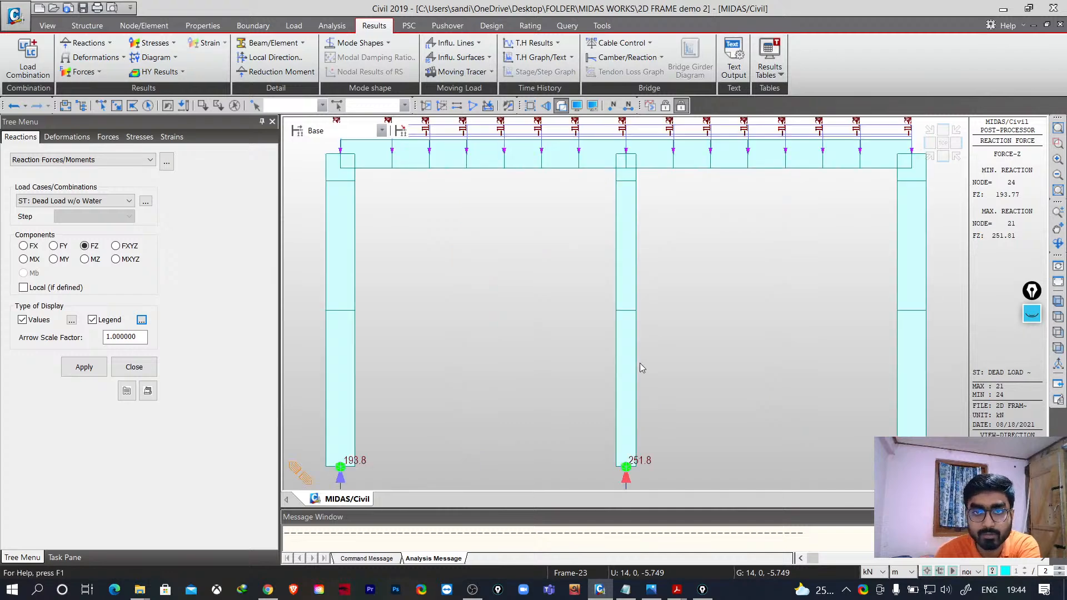
scroll(642, 361, "up", 1)
scroll(659, 373, "down", 6)
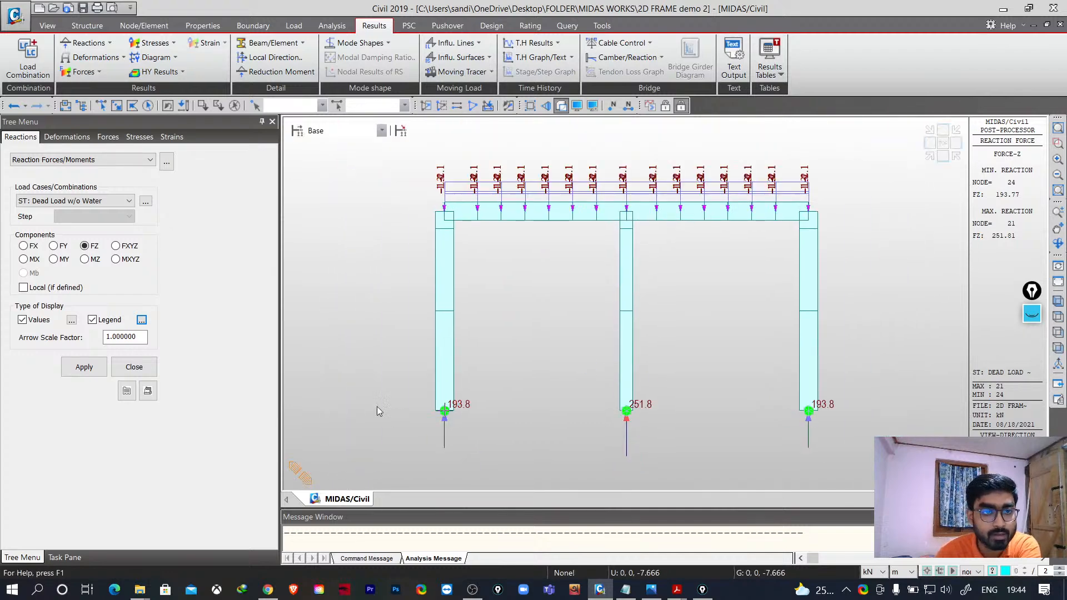
left_click(132, 367)
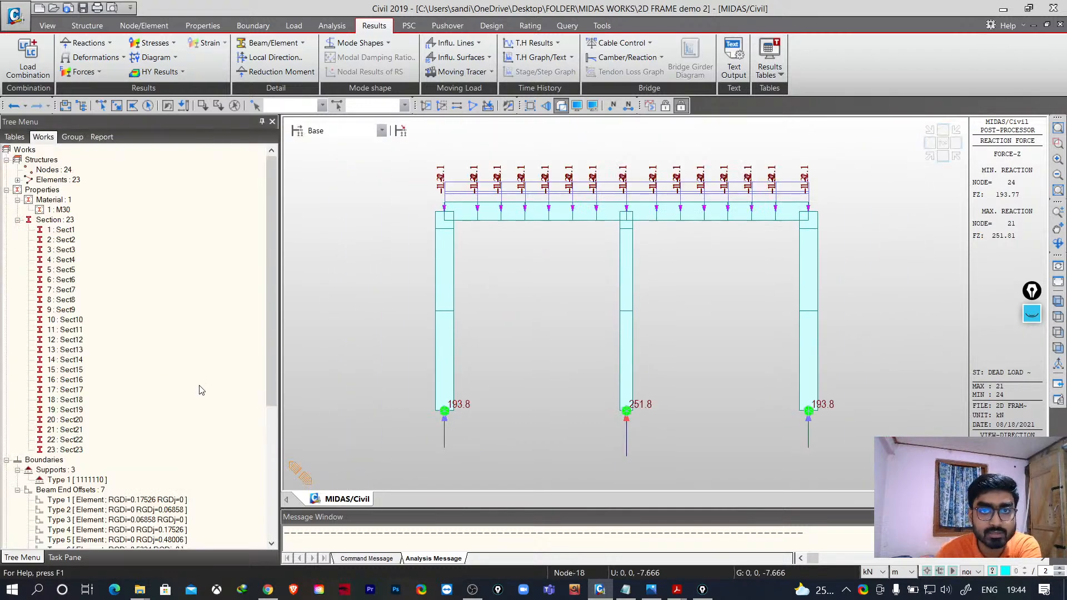
- Hide the crowd load element beam loads of Static Load Case 8 from the frame
left_click(1058, 283)
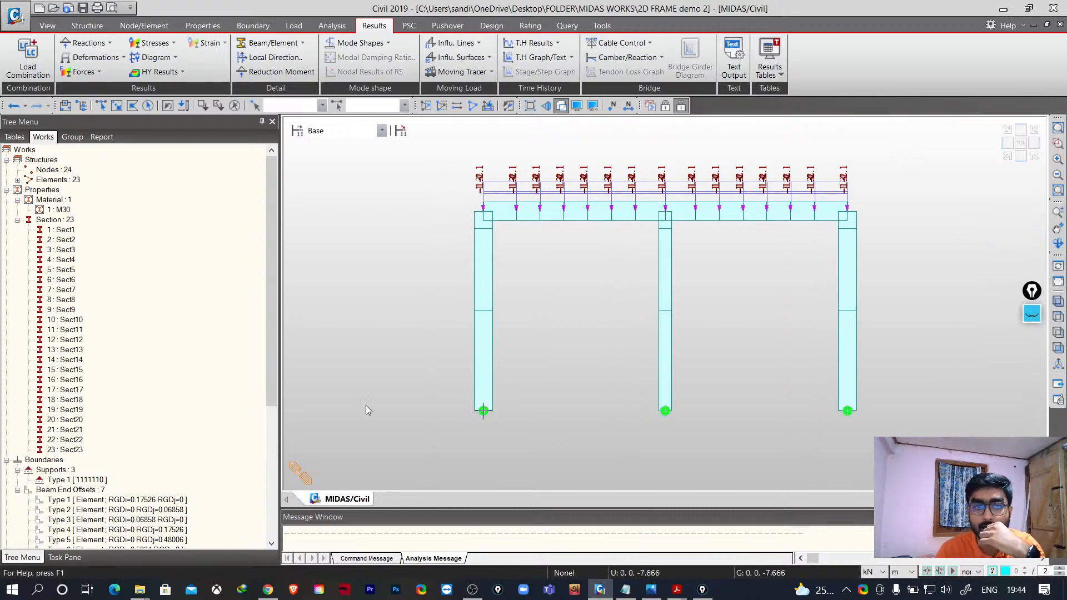
middle_click_drag(621, 317, 615, 317)
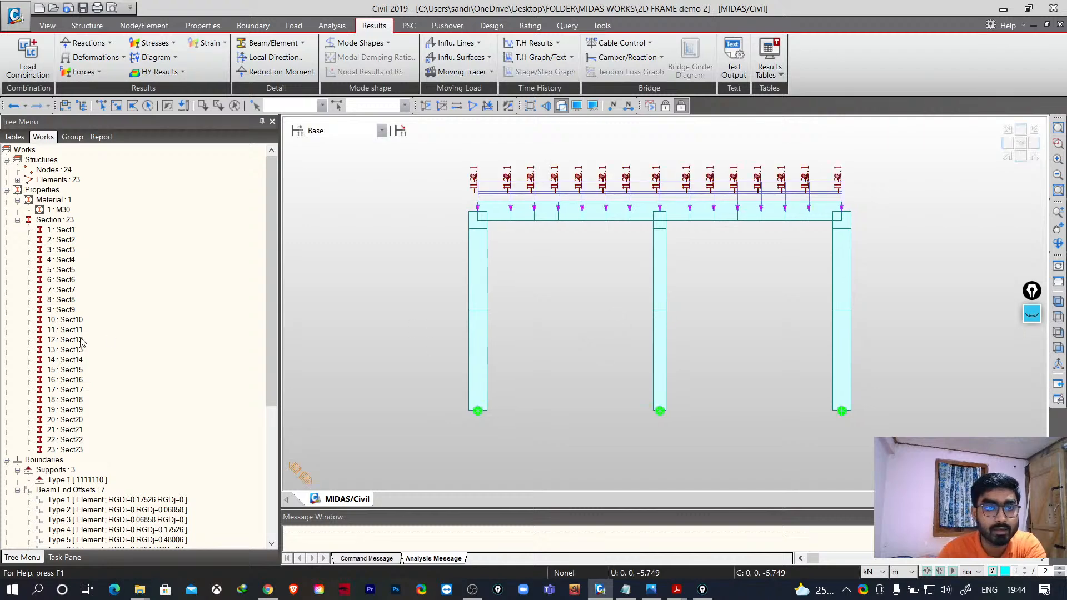
scroll(133, 445, "down", 7)
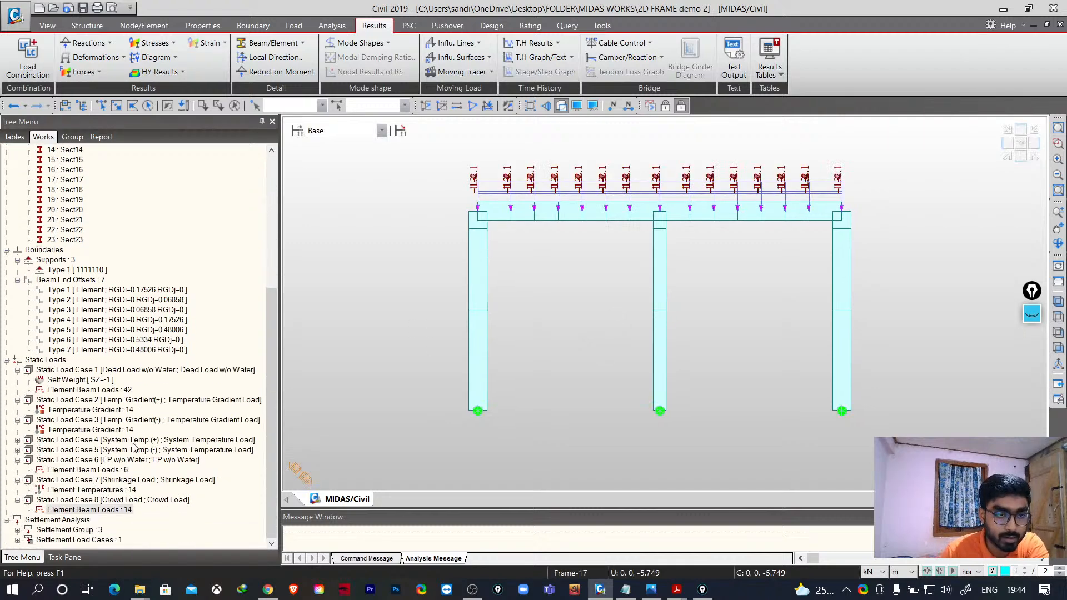
right_click(99, 511)
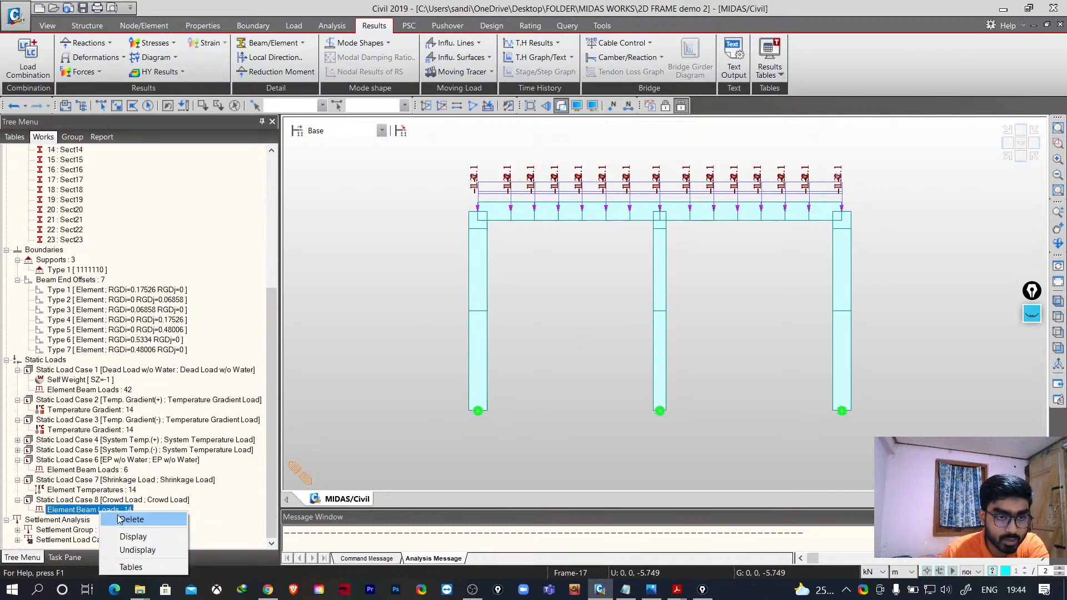
left_click(143, 550)
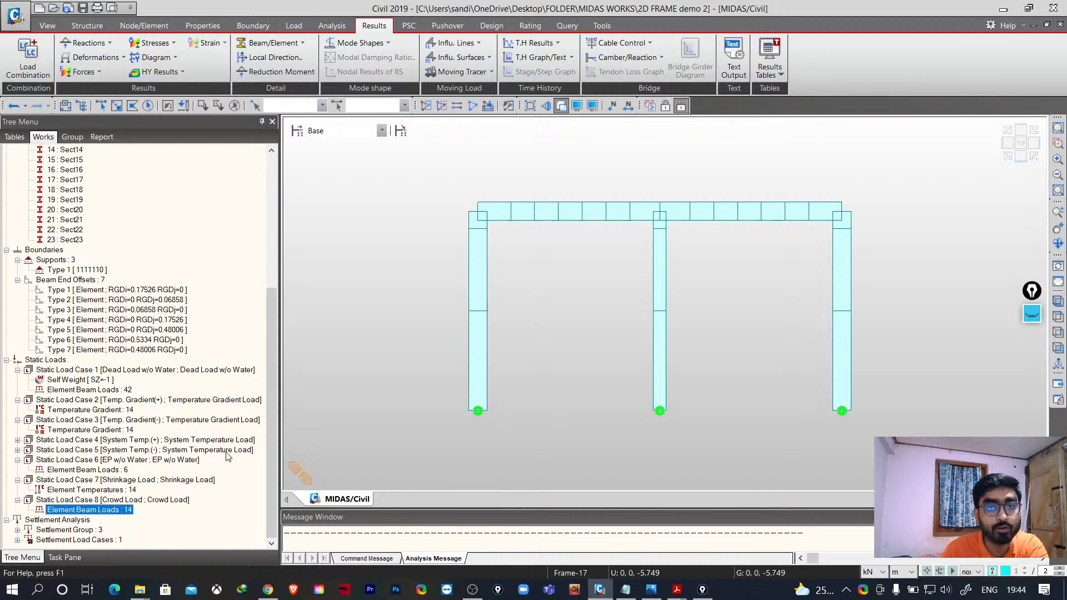
- Open the Beam Forces/Moments results for Dead Load w/o Water and return to an isometric view
left_click(92, 76)
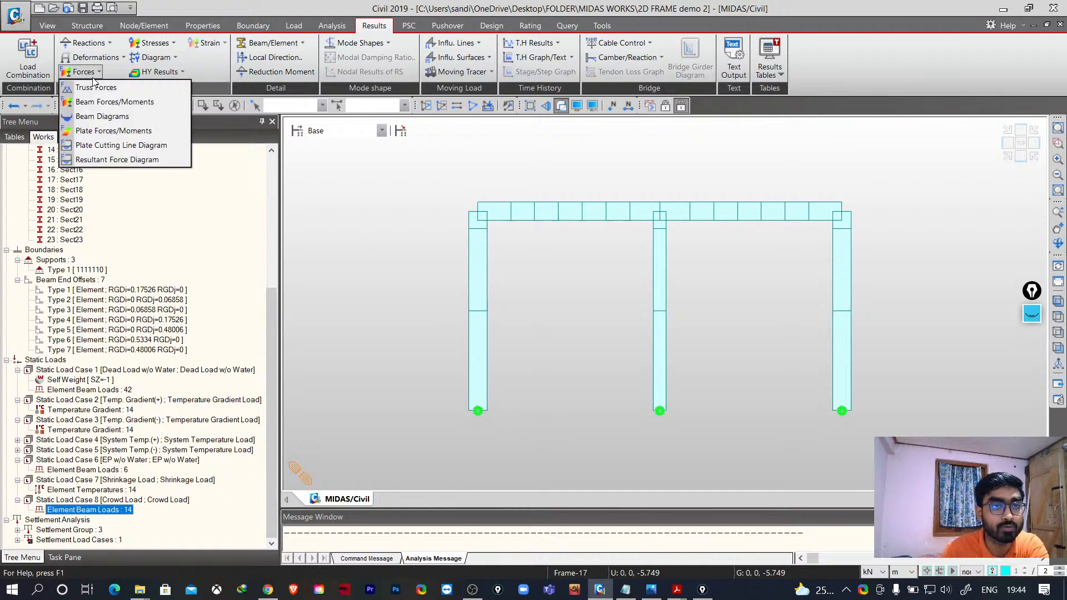
left_click(115, 106)
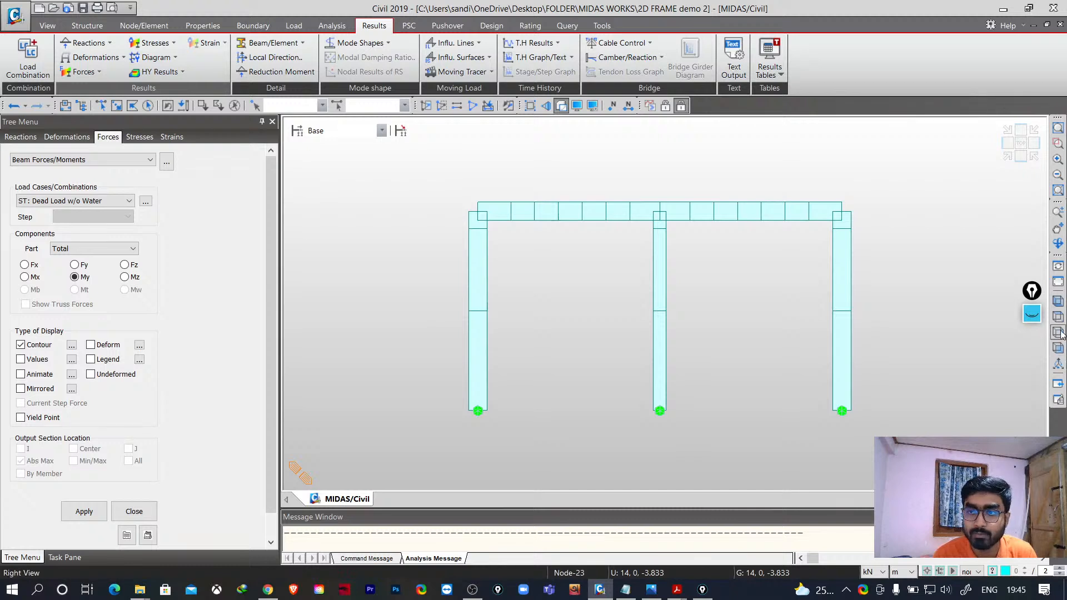
left_click(1058, 301)
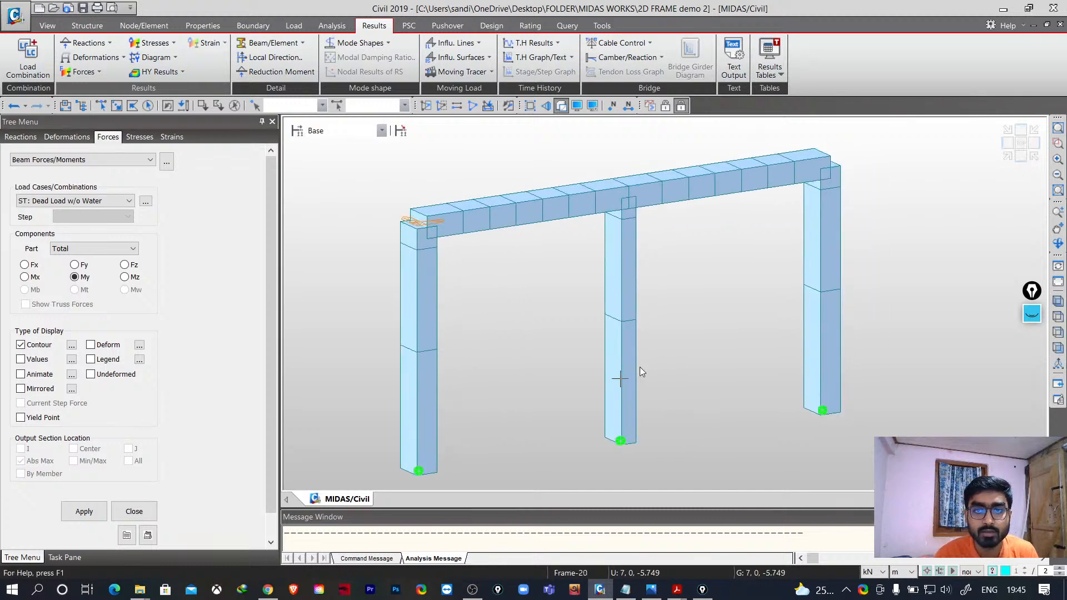
mouse_move(639, 367)
middle_mouse_down()
mouse_move(673, 375)
mouse_move(576, 367)
mouse_move(692, 375)
mouse_move(629, 356)
middle_mouse_up()
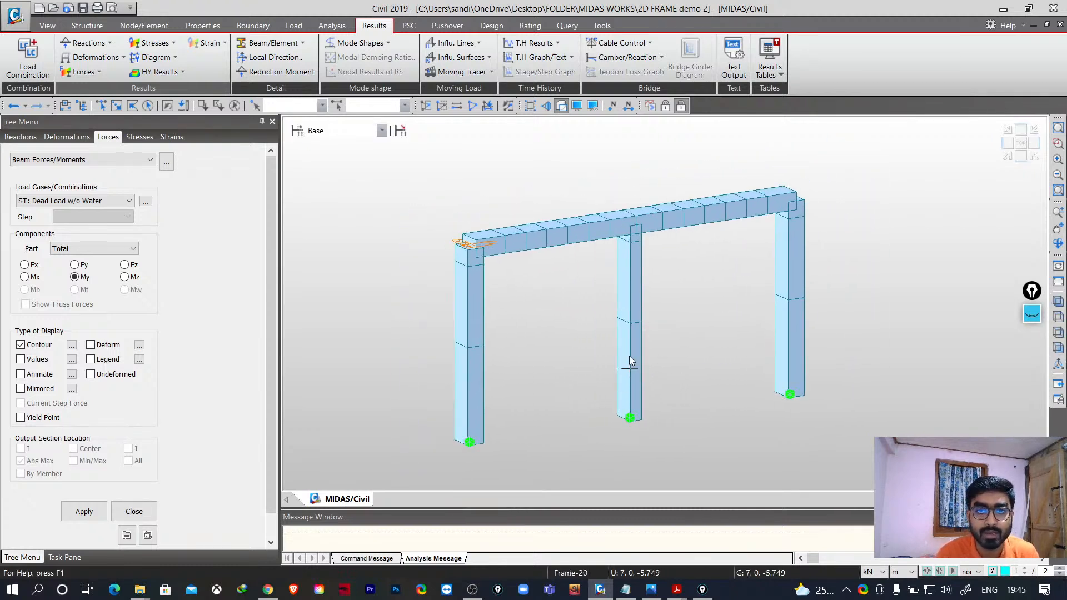
- Show the element local axes on the frame through the display settings
left_click(592, 106)
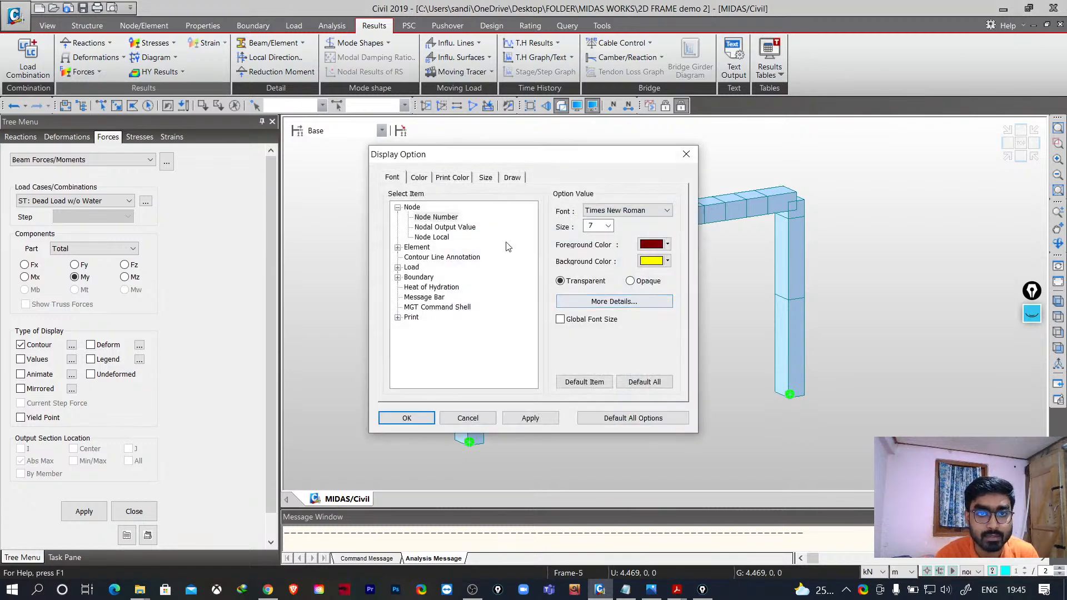
left_click(686, 154)
left_click(577, 106)
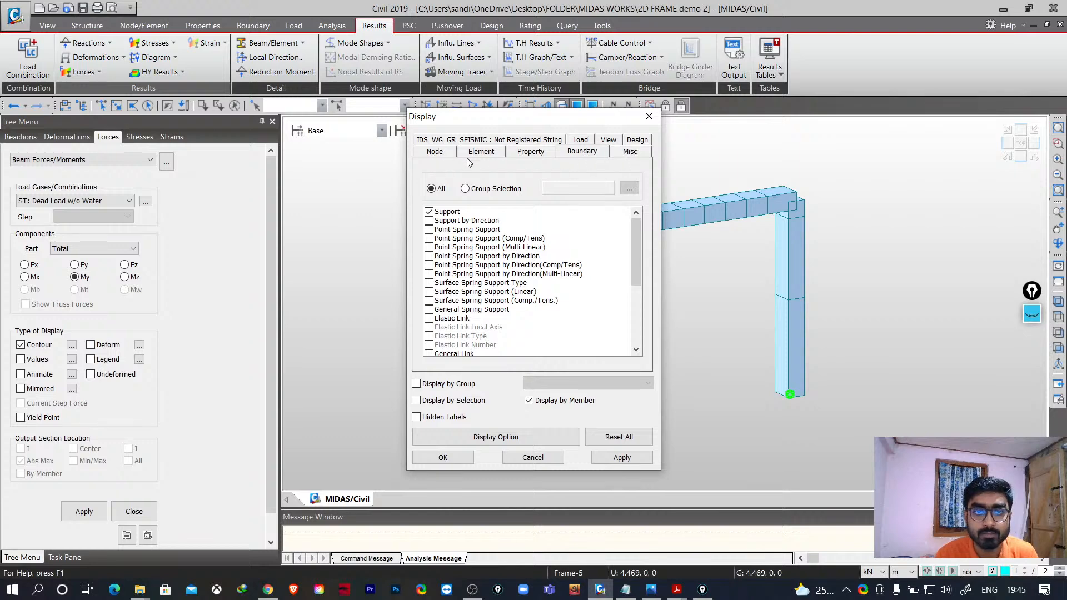
left_click(486, 157)
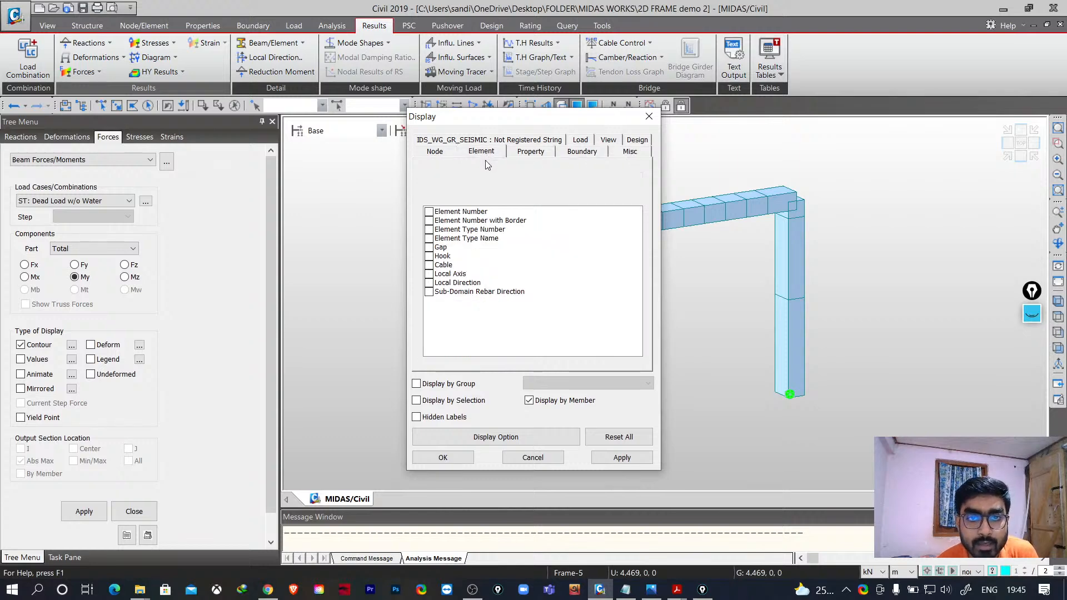
left_click(429, 275)
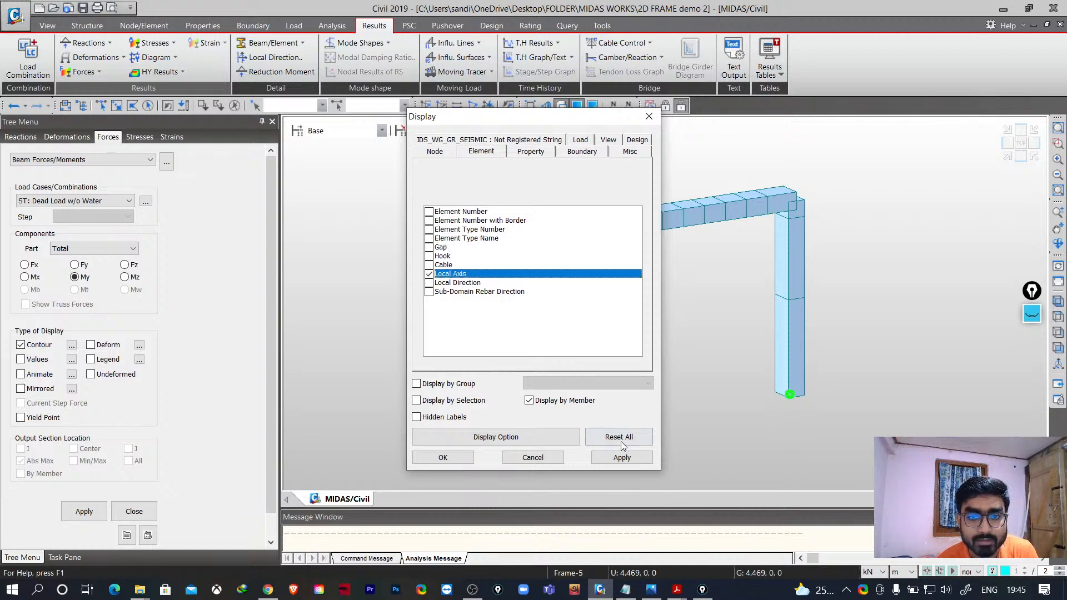
left_click(623, 458)
left_click_drag(556, 123, 201, 143)
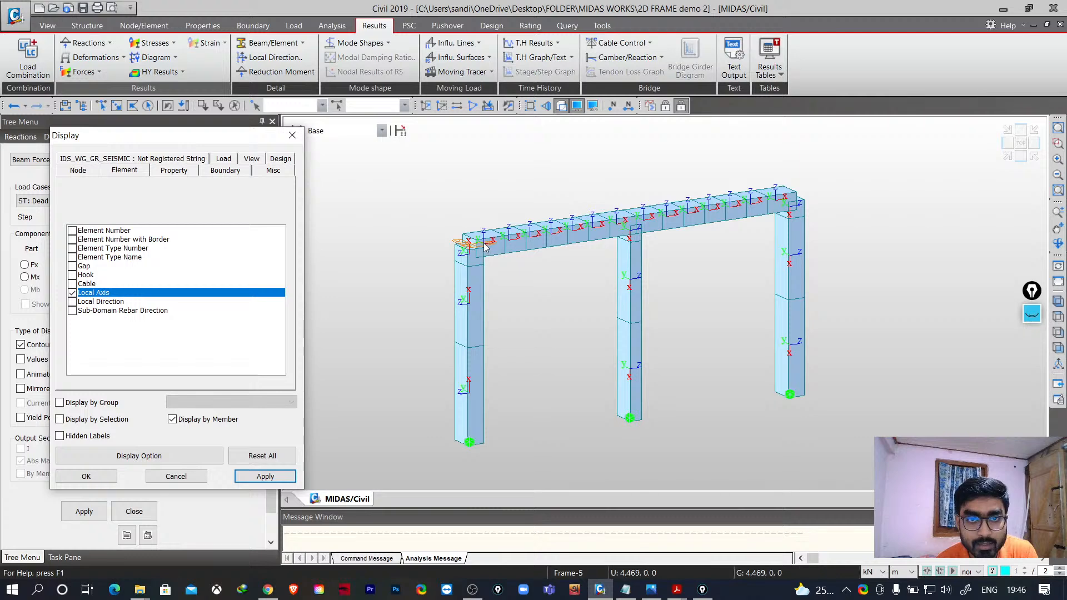
left_click(175, 477)
- Display the My bending moment contour with values, deformed shape and legend for Dead Load w/o Water in front view
scroll(653, 271, "up", 4)
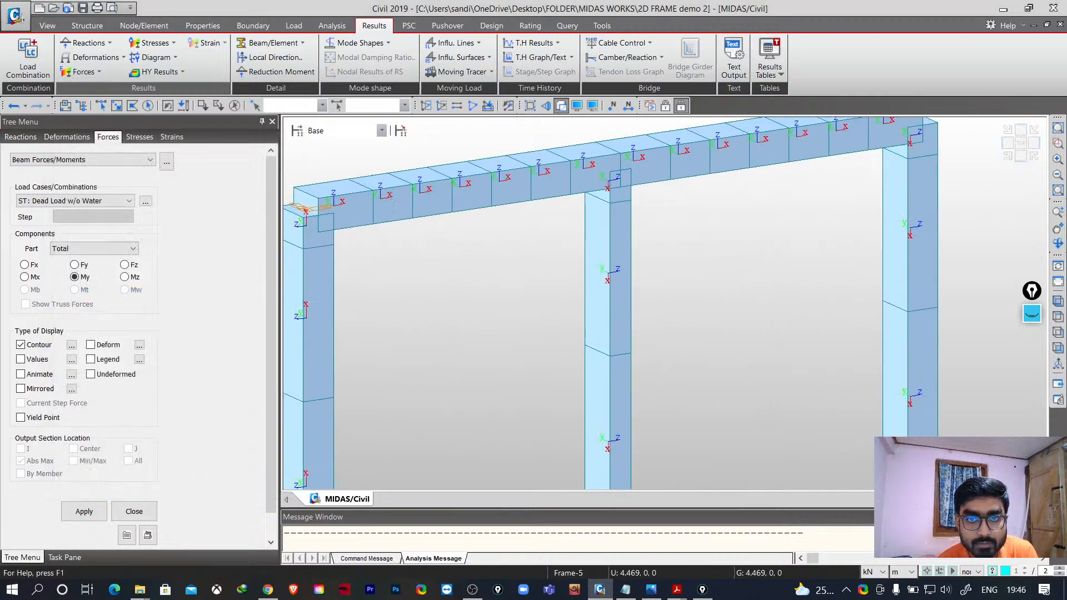
middle_click_drag(541, 341, 803, 353)
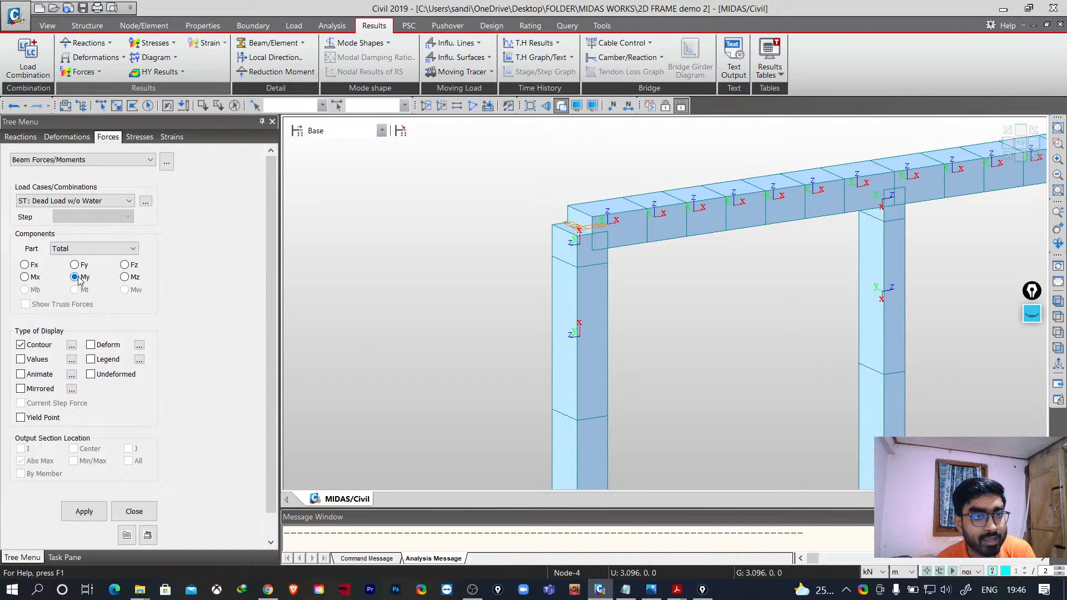
left_click(93, 203)
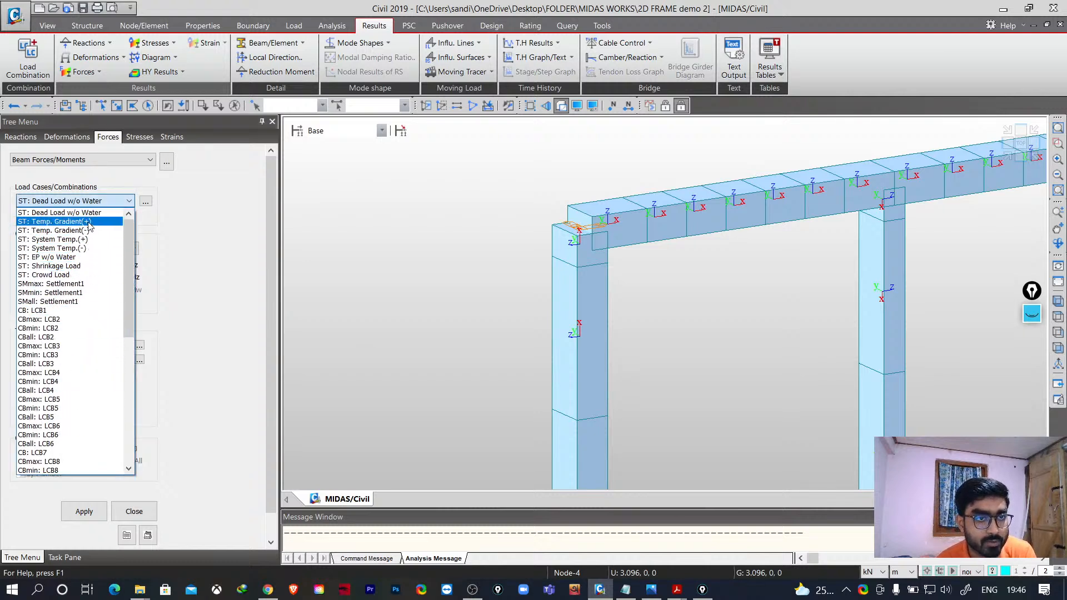
left_click(141, 396)
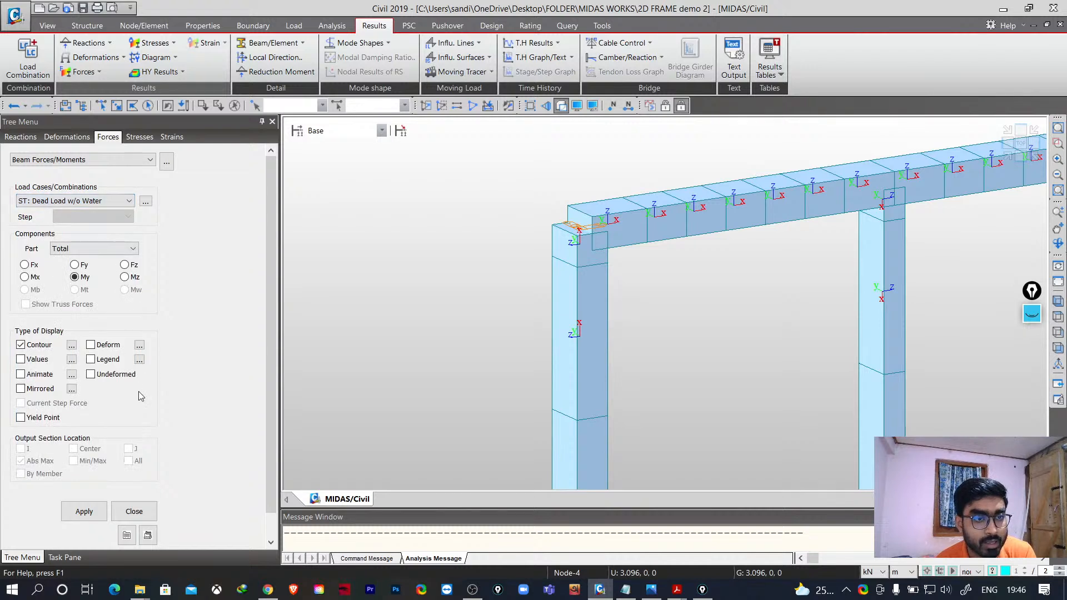
left_click(21, 360)
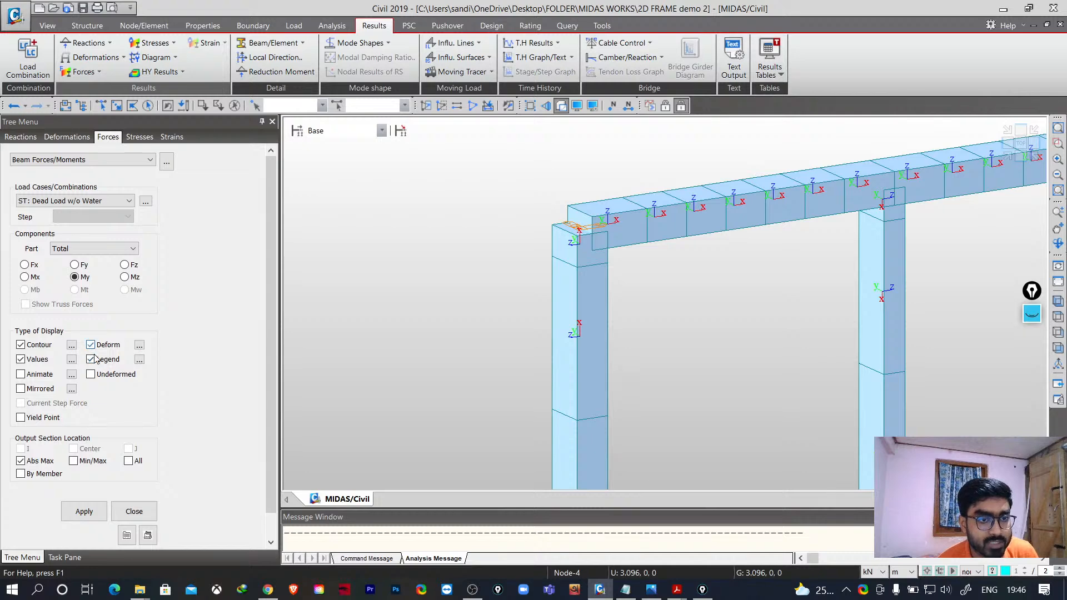
left_click(83, 511)
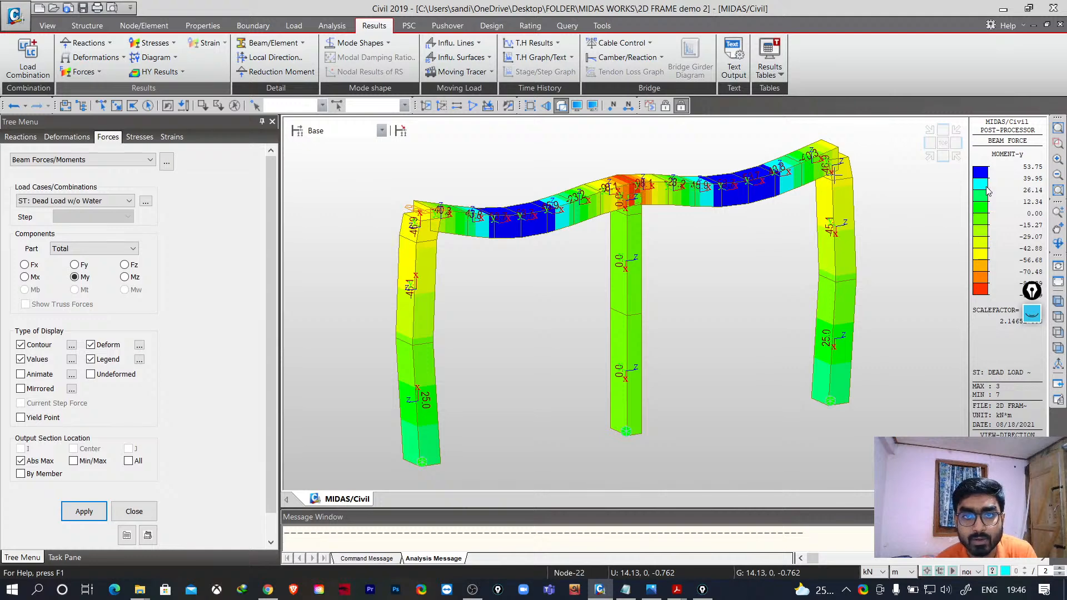
left_click(1058, 348)
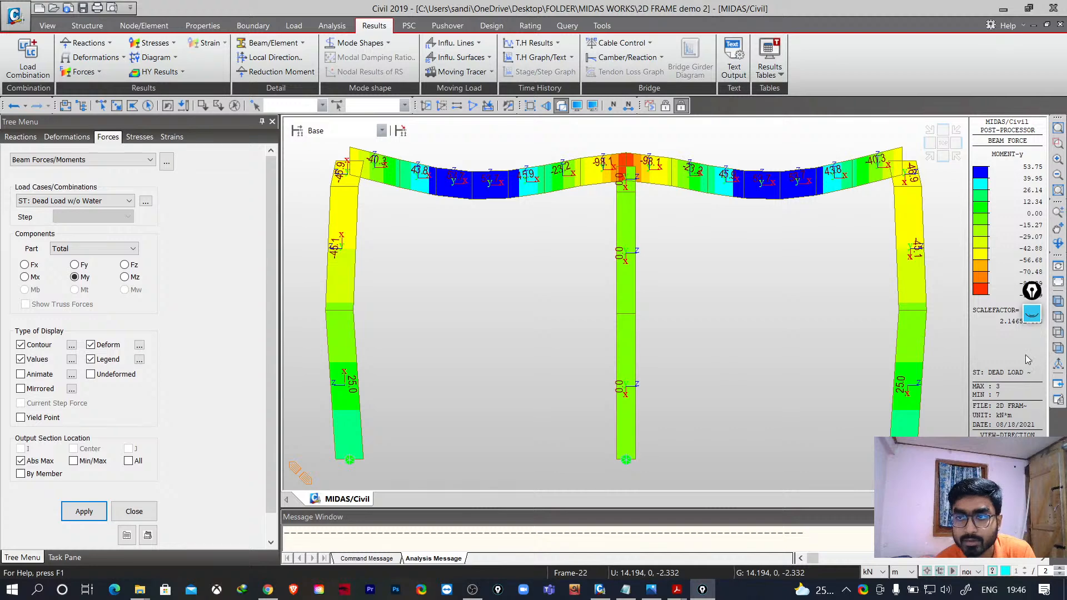
left_click_drag(1029, 292, 1031, 365)
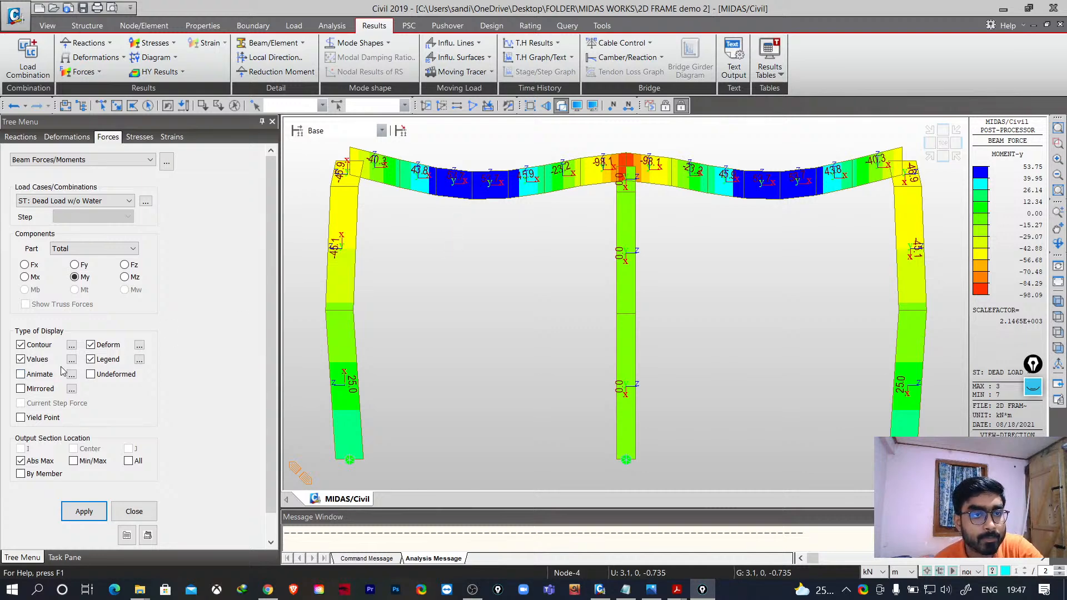
- Turn off the deformed shape and display the Fz shear force contour instead
left_click(90, 344)
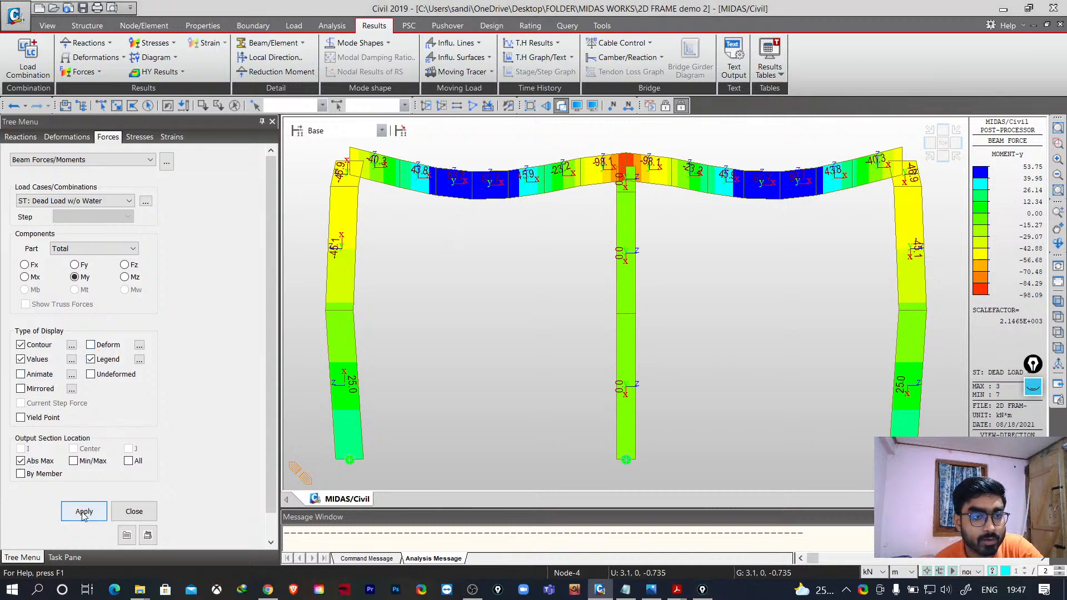
left_click(83, 511)
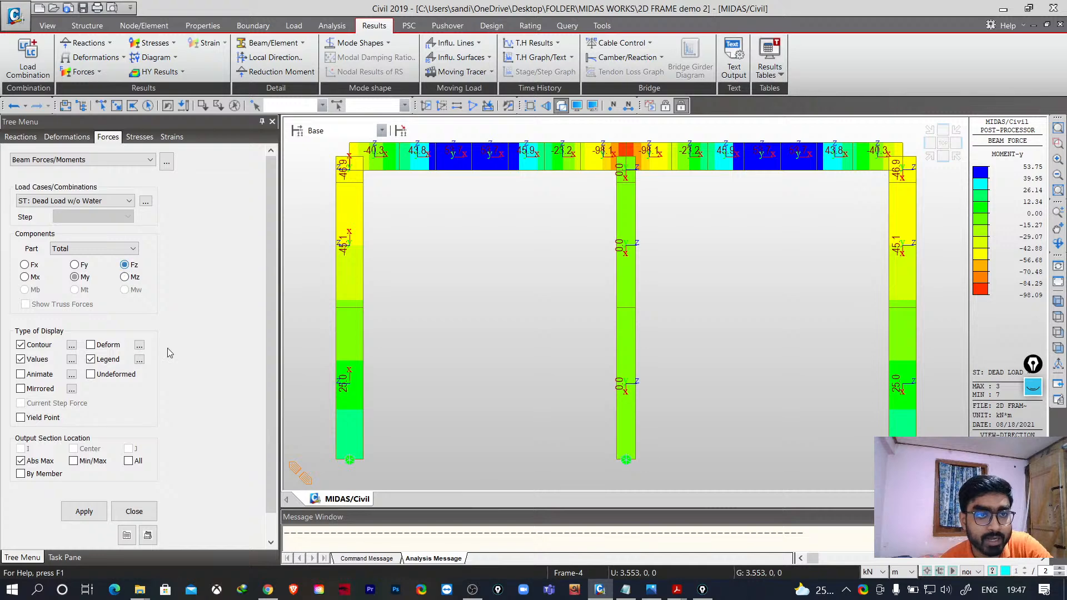
left_click(84, 511)
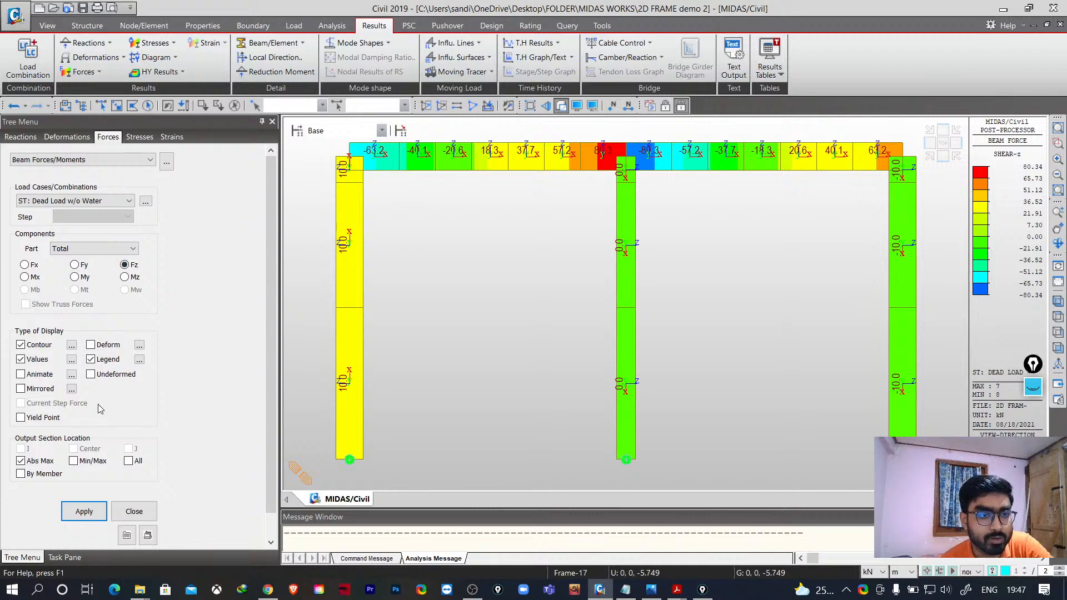
- Animate the Fz shear force contour, first undeformed and then with the deformed shape
left_click(25, 375)
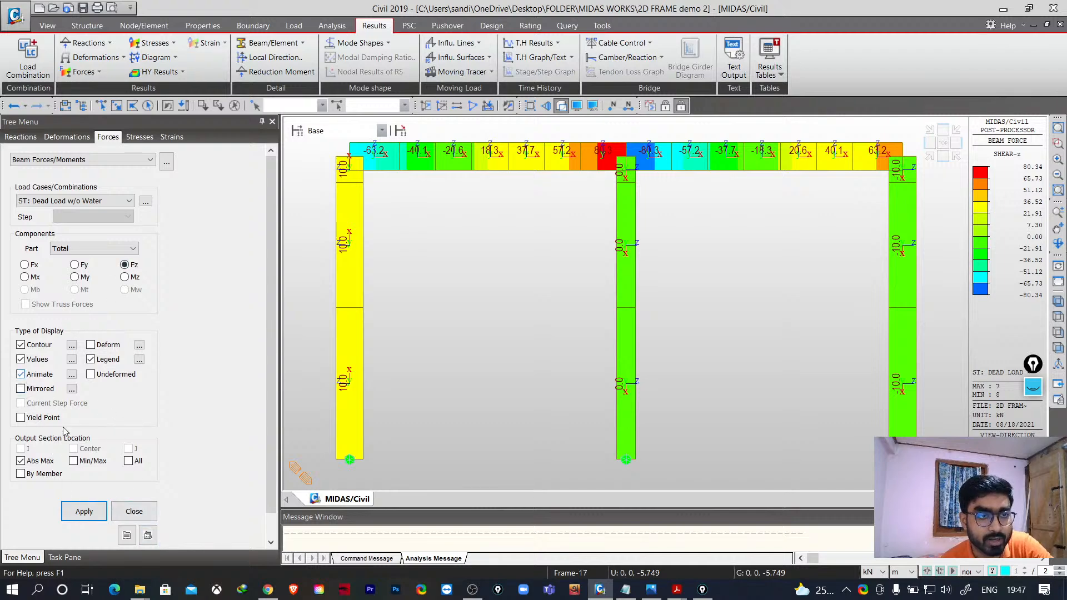
left_click(84, 511)
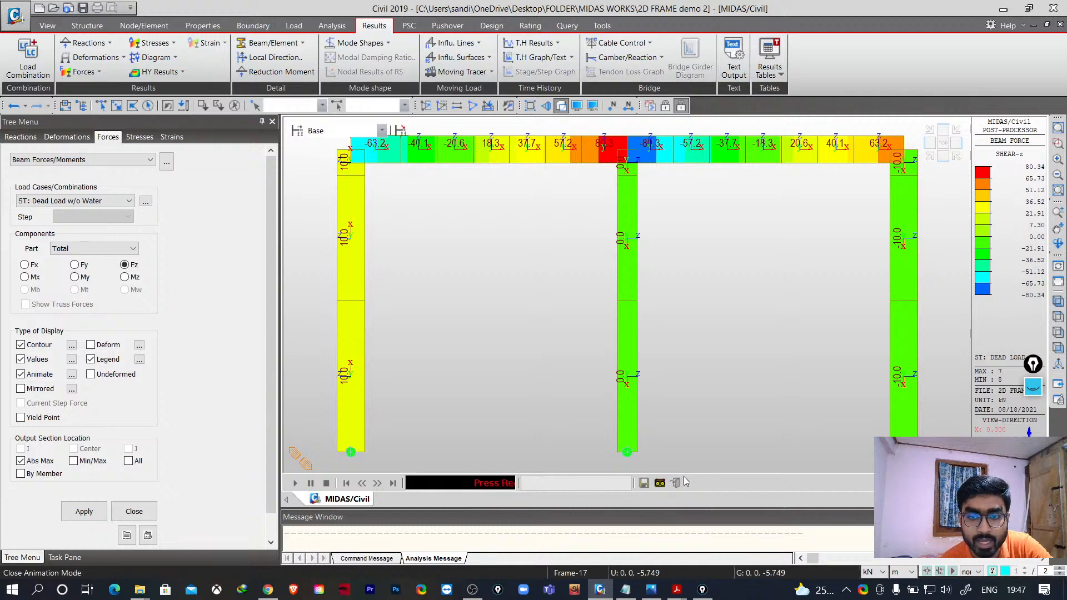
left_click(659, 485)
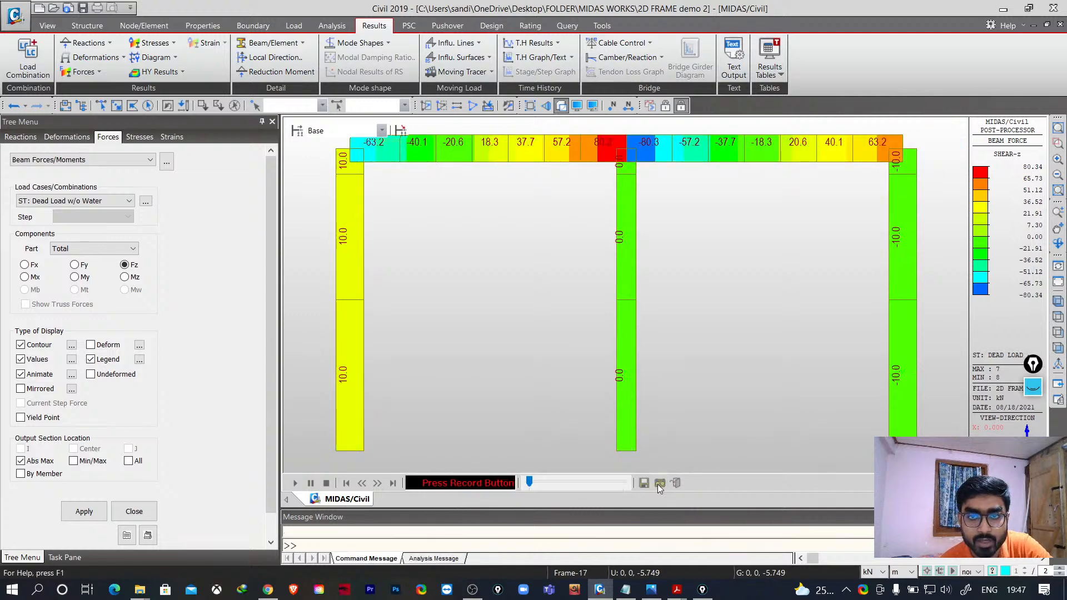
left_click(90, 345)
left_click(84, 512)
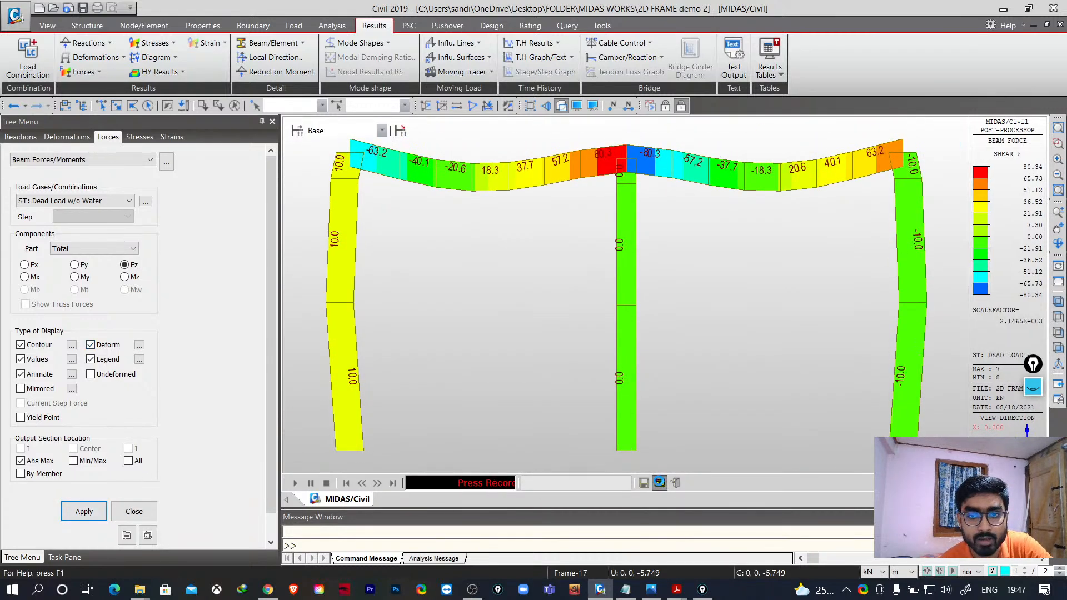
left_click(660, 483)
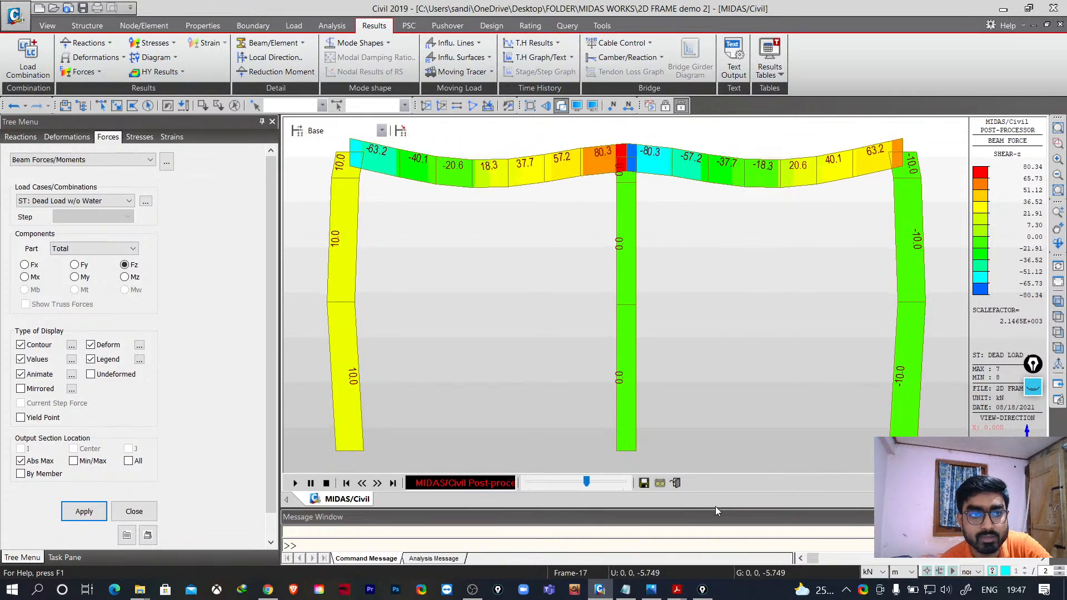
- Switch the animated result to the My bending moment and play it
left_click(74, 277)
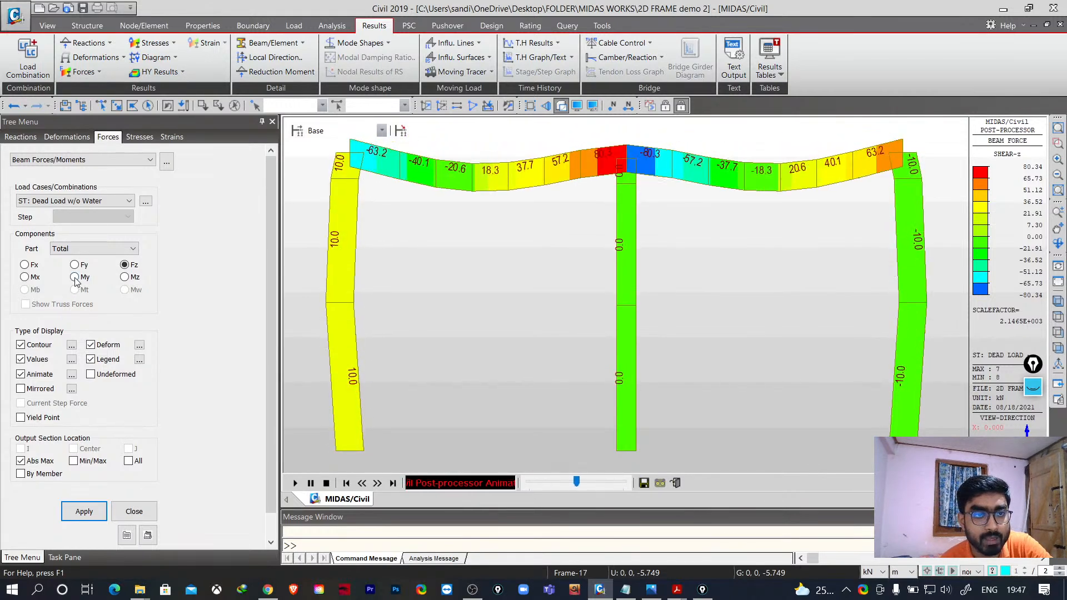
left_click(81, 514)
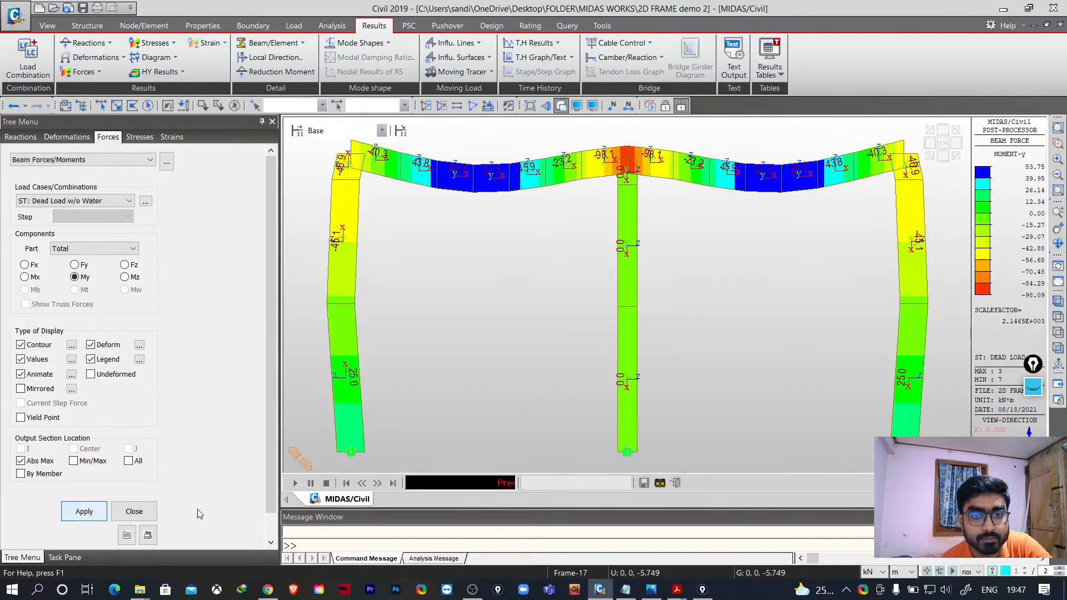
left_click(660, 482)
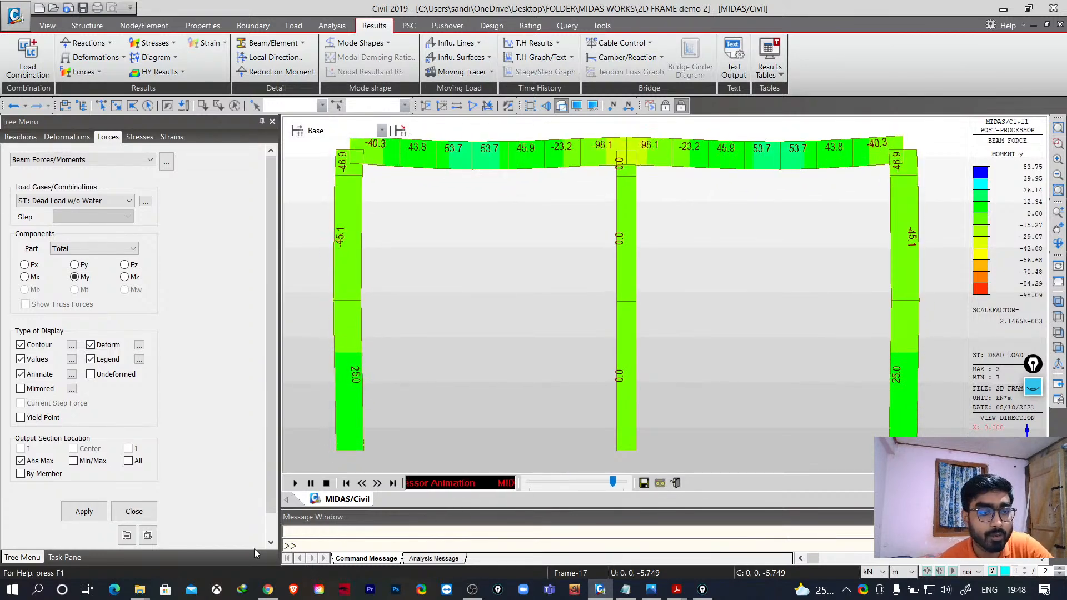
- Define a truss/beam diagram group named Dgrm Group for DZ displacements and add it
left_click(163, 58)
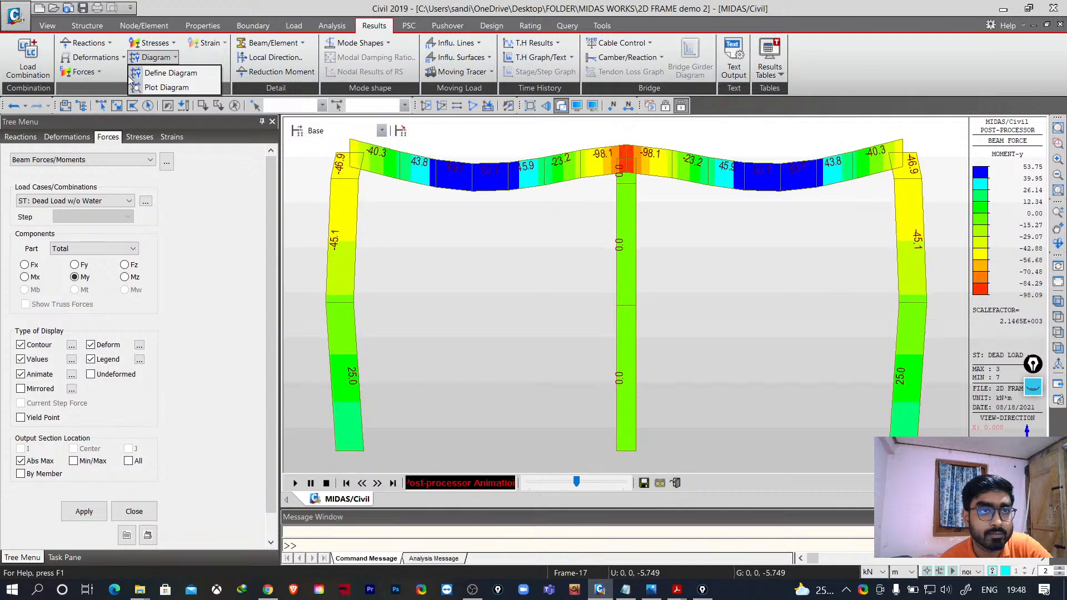
left_click(167, 73)
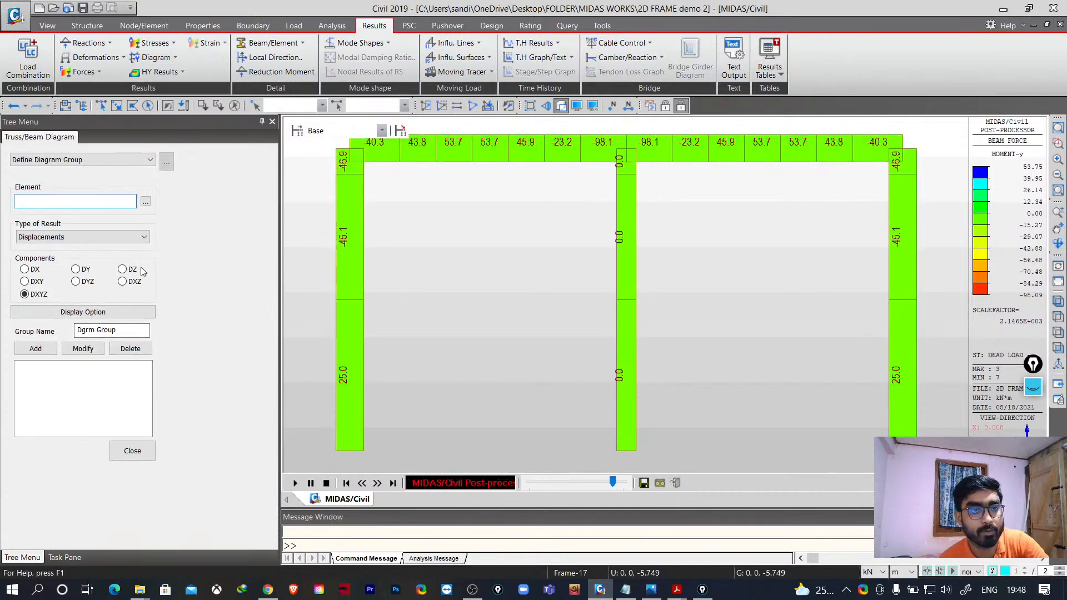
left_click(122, 269)
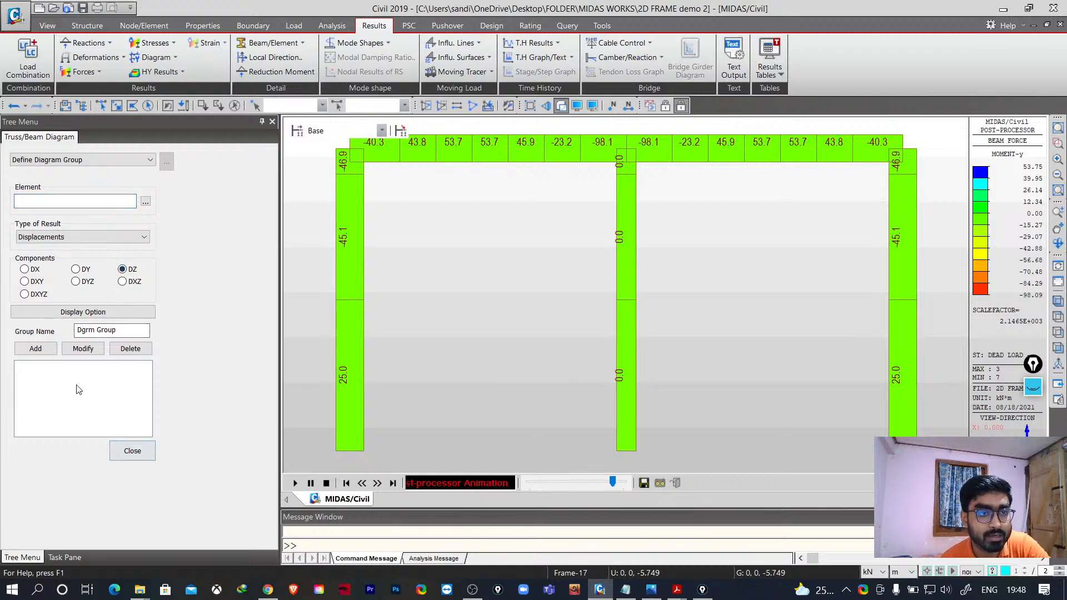
left_click(87, 313)
left_click(598, 405)
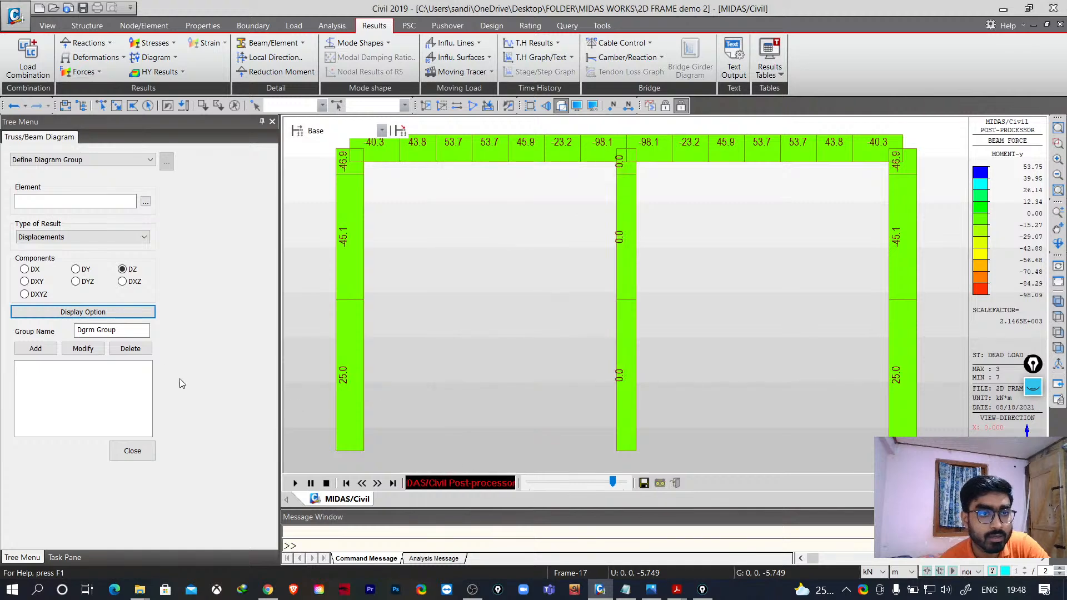
left_click(110, 162)
left_click(110, 162)
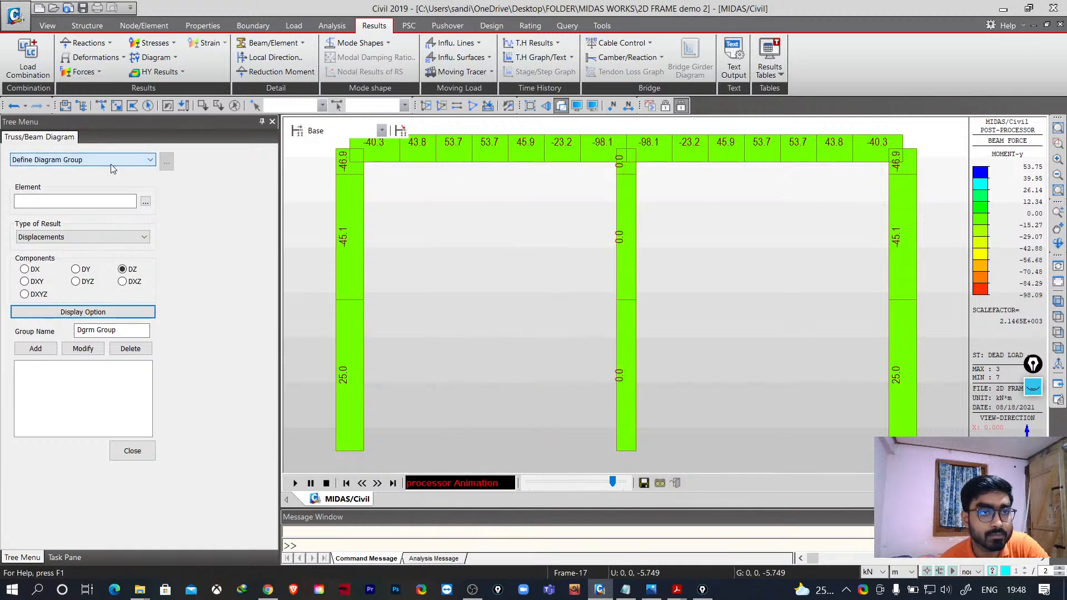
left_click(45, 238)
left_click(45, 240)
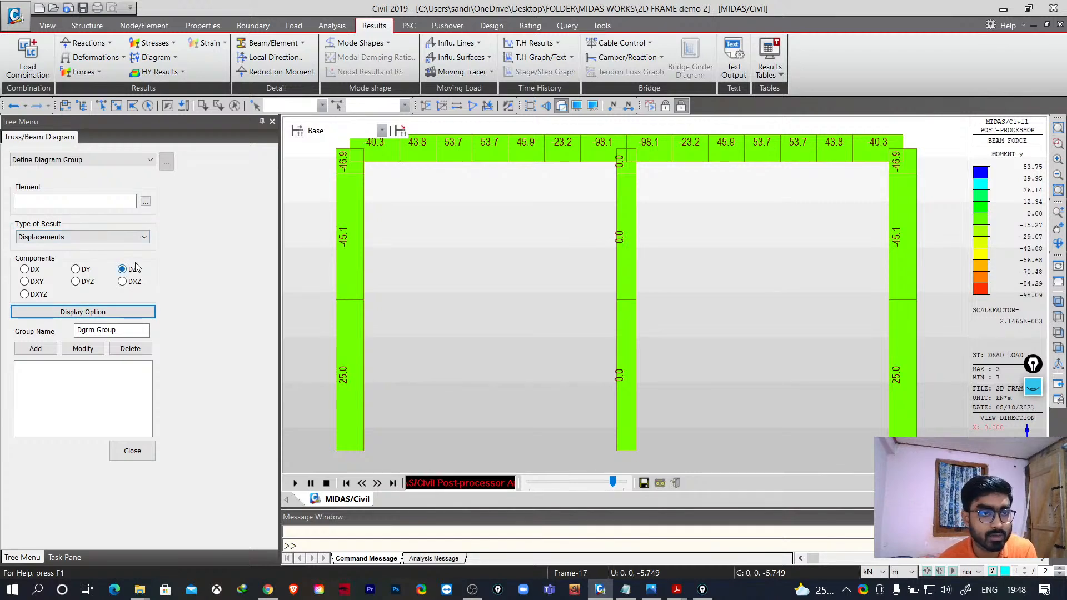
left_click(35, 348)
left_click(23, 369)
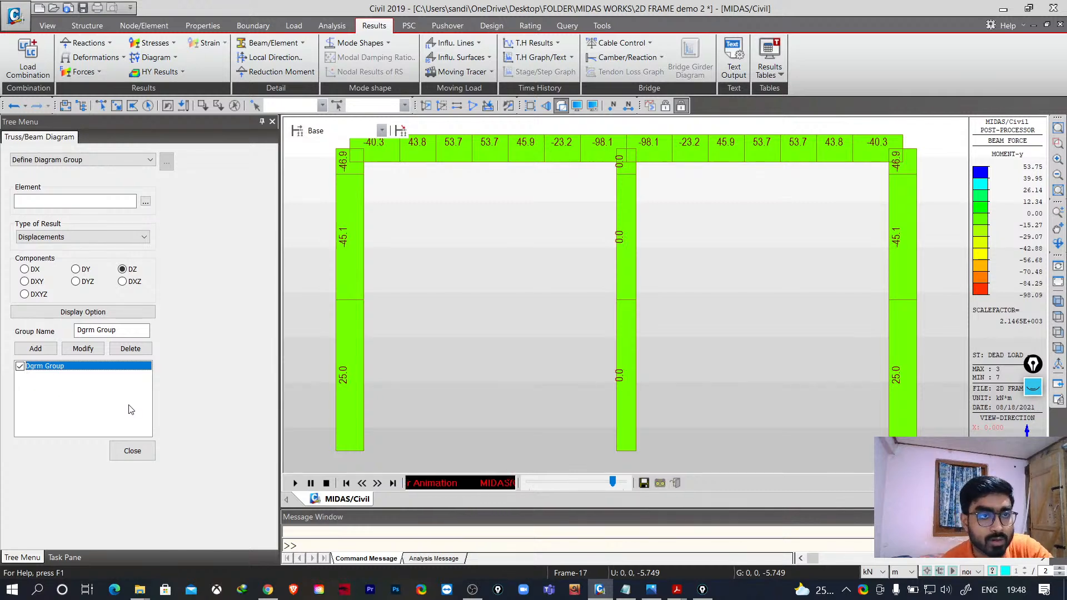
- Display the DZ displacement contour for Dead Load w/o Water
left_click(123, 59)
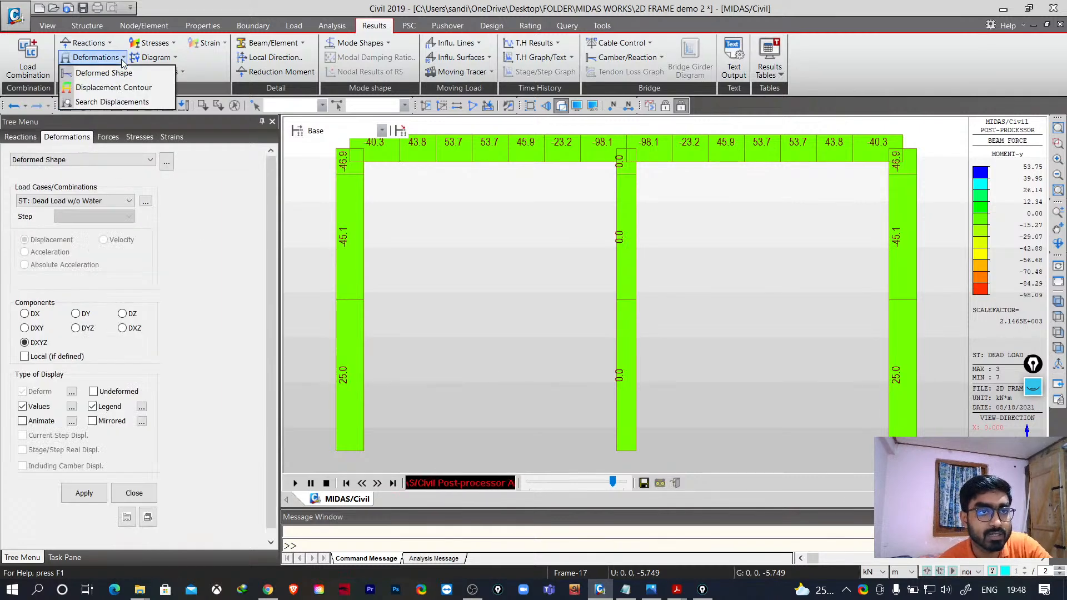
left_click(114, 88)
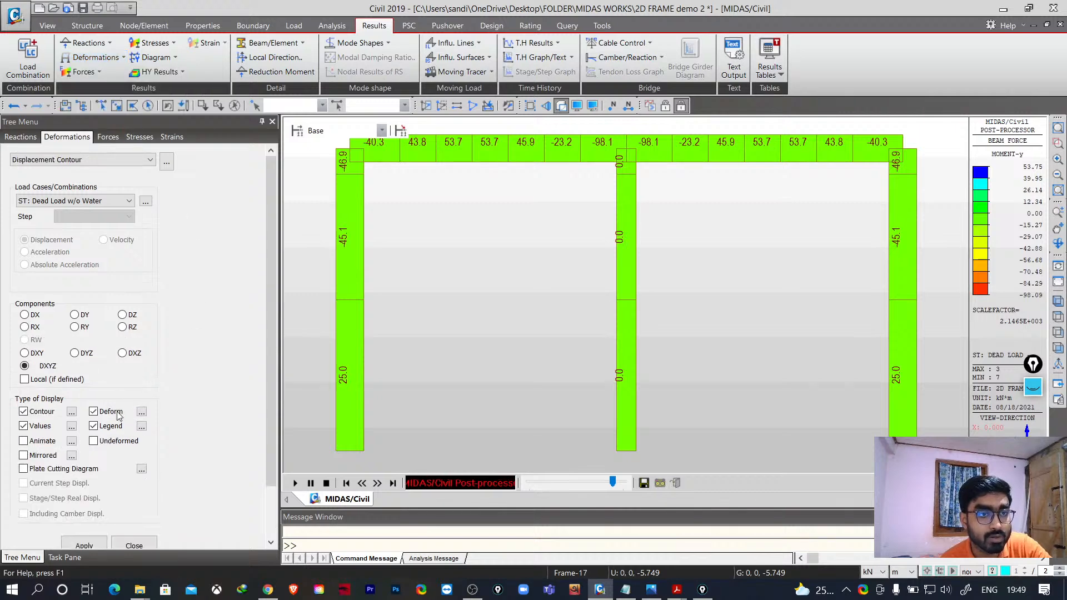
left_click(122, 315)
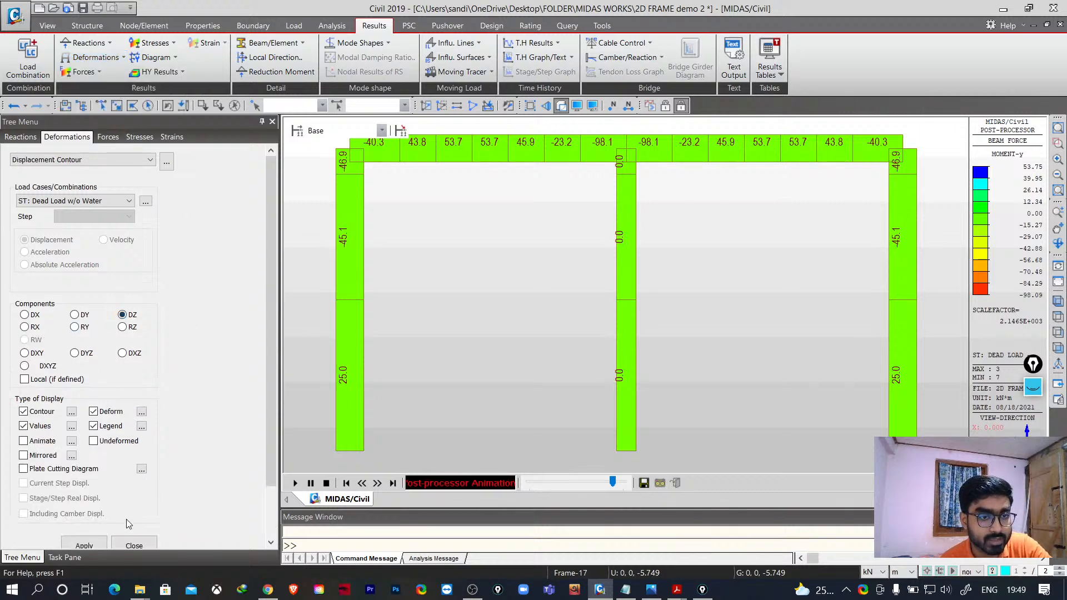
left_click(84, 545)
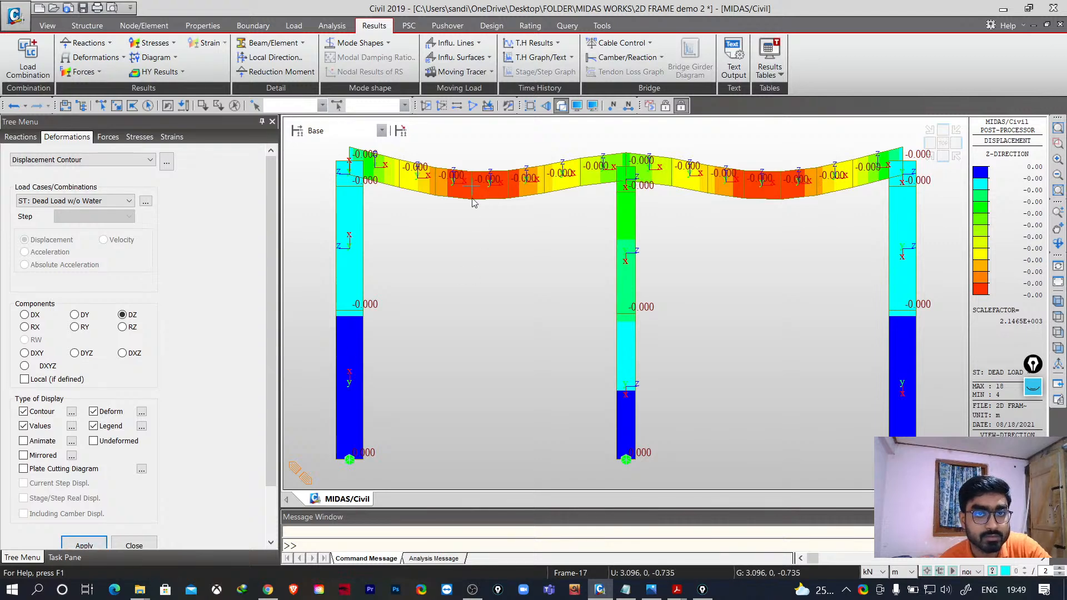
- Display the DX displacement contour for the EP w/o Water load case
scroll(230, 335, "down", 1)
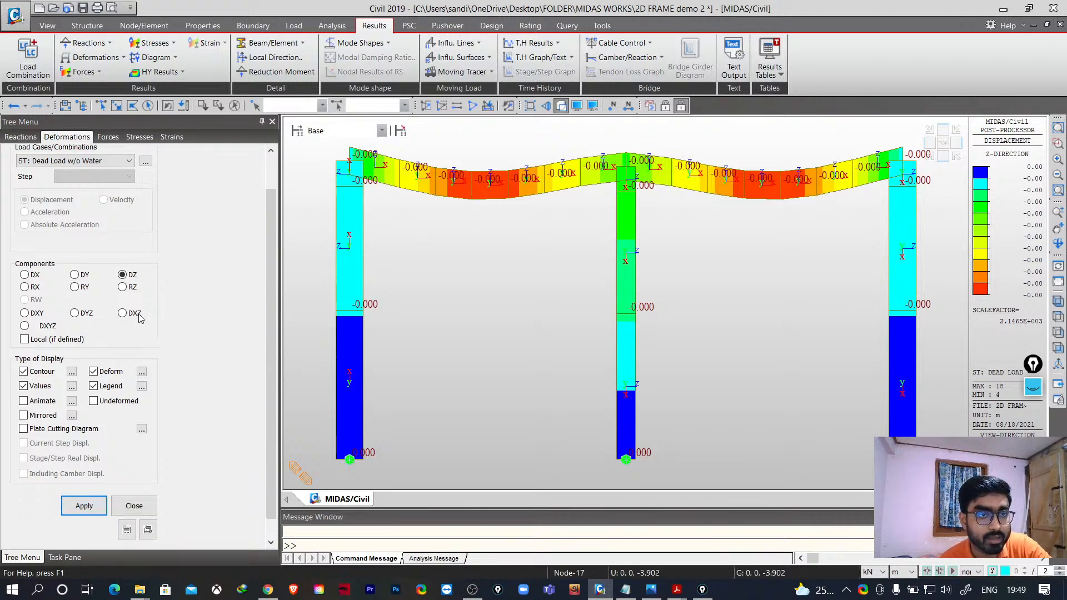
left_click(96, 166)
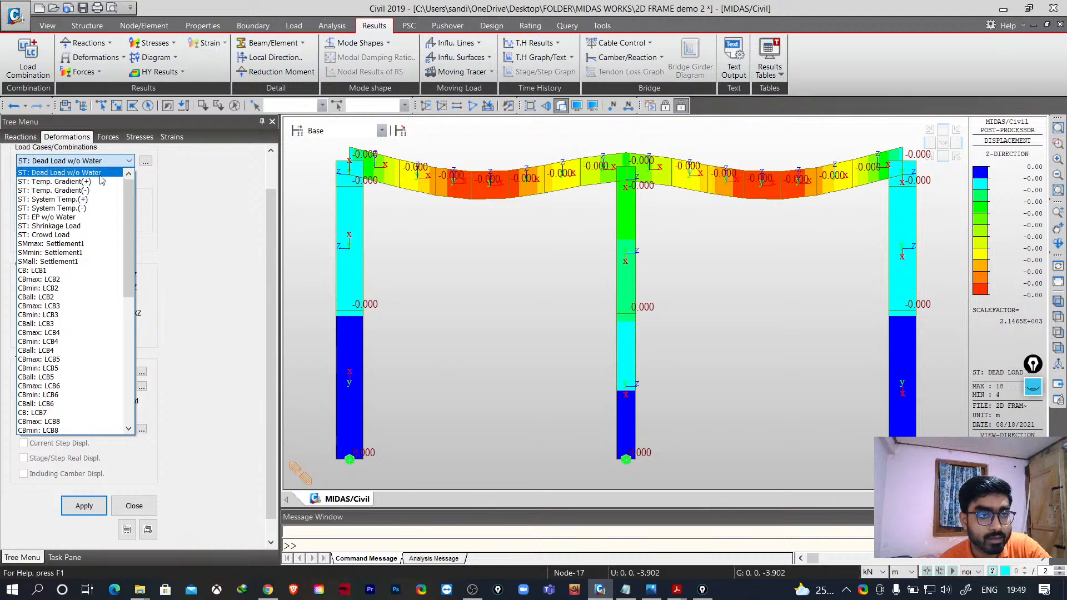
left_click(100, 173)
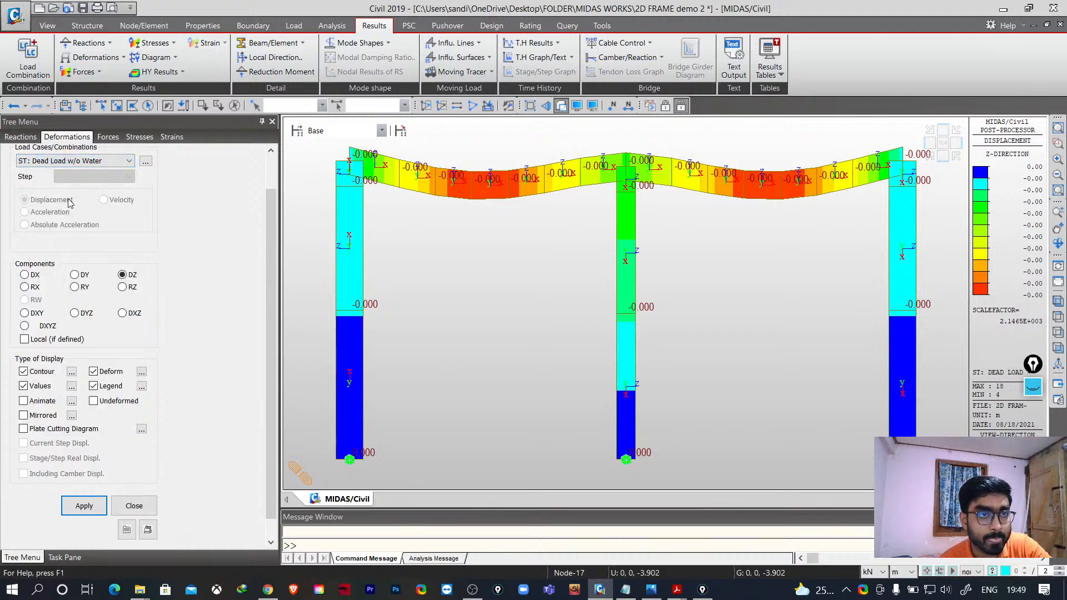
left_click(77, 163)
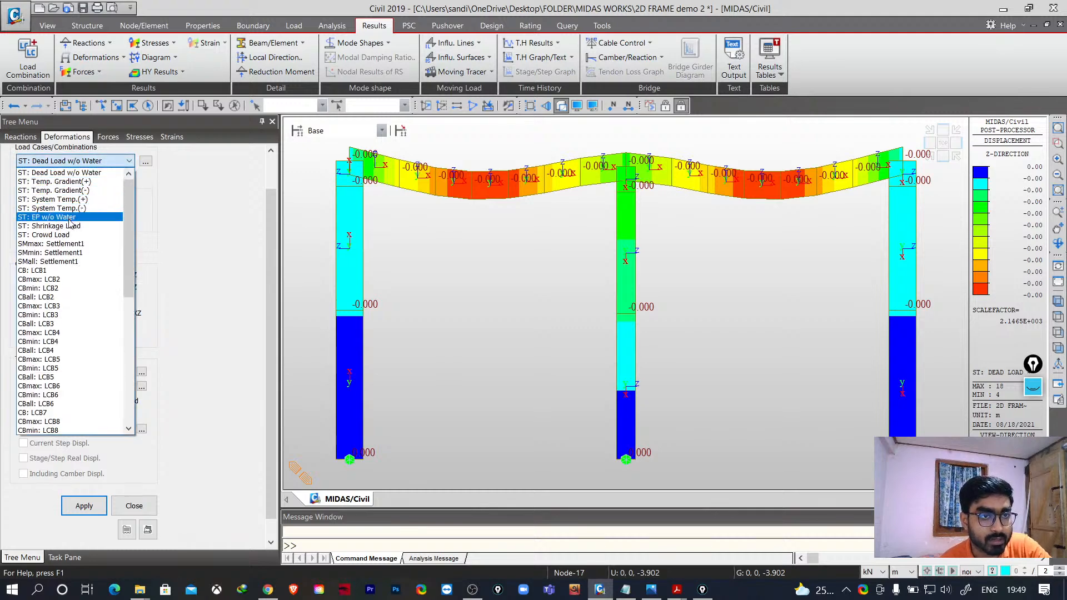
left_click(35, 218)
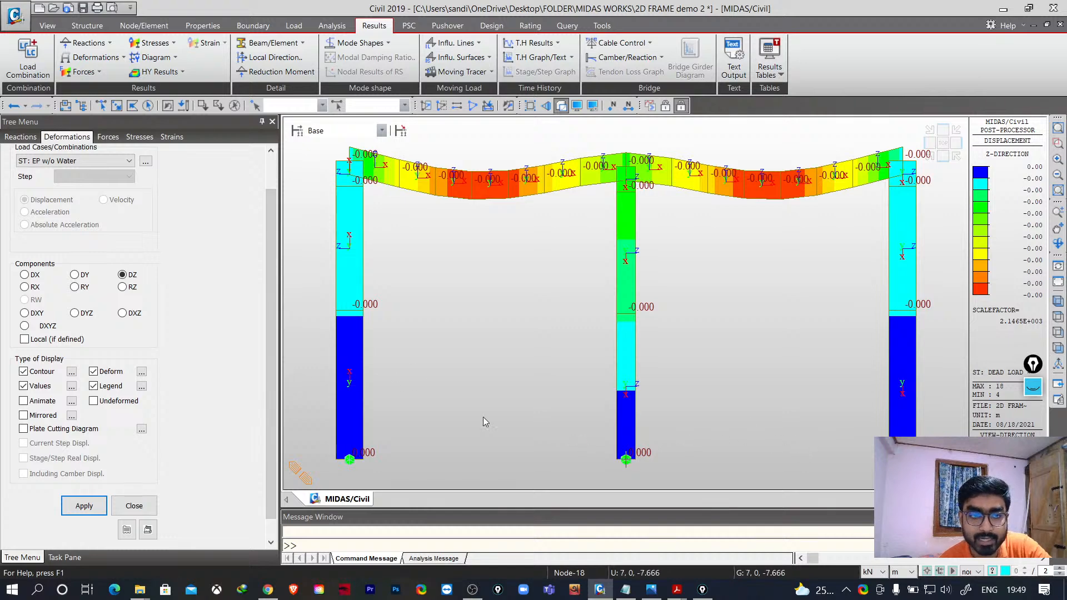
left_click(84, 506)
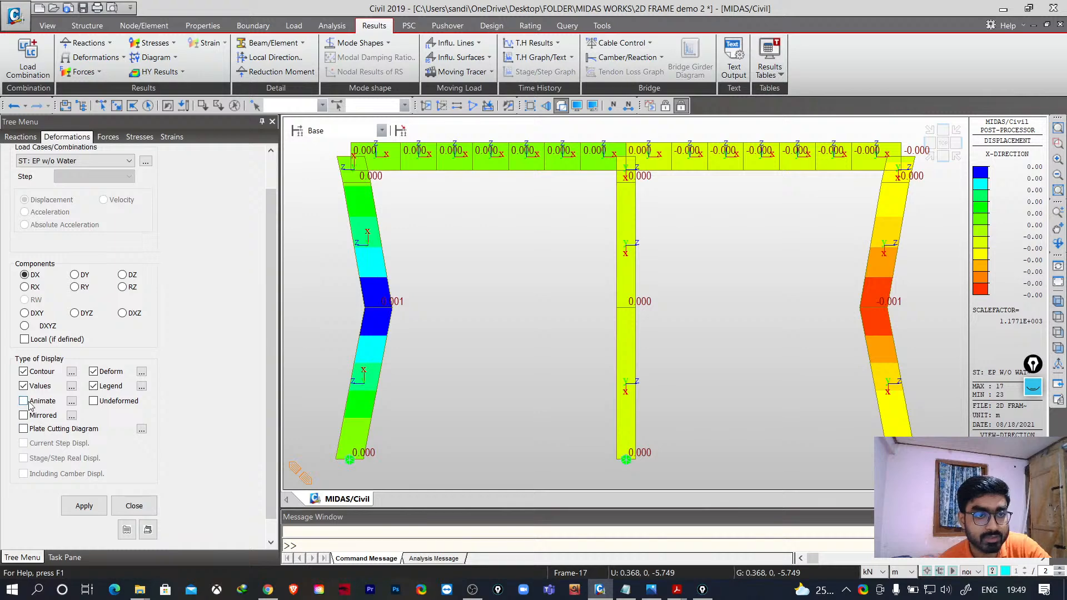
- Animate the DX displacement contour for EP w/o Water and play the animation
left_click(80, 503)
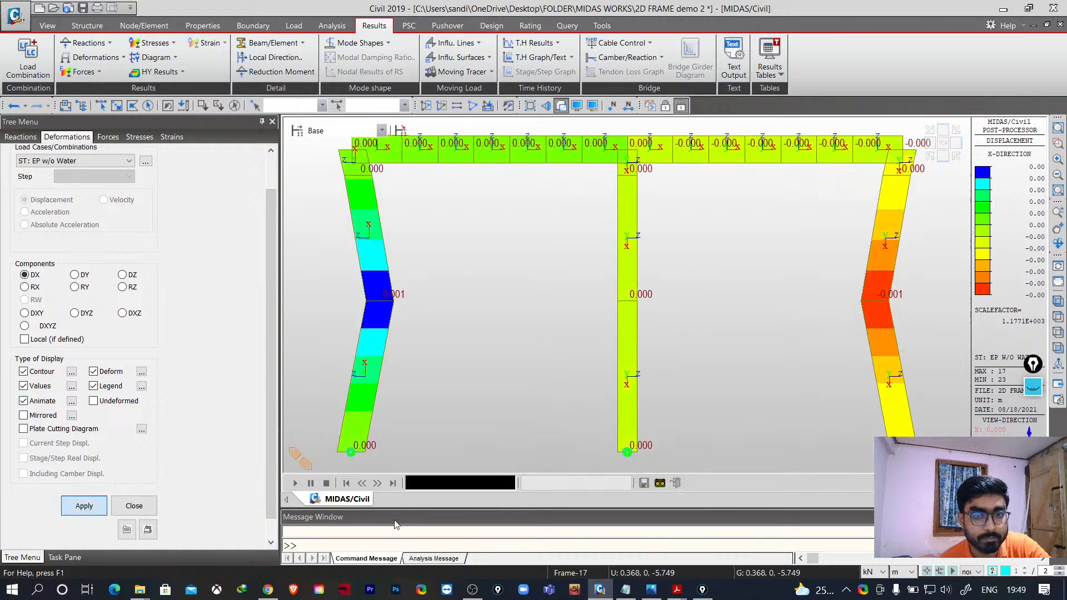
left_click(658, 484)
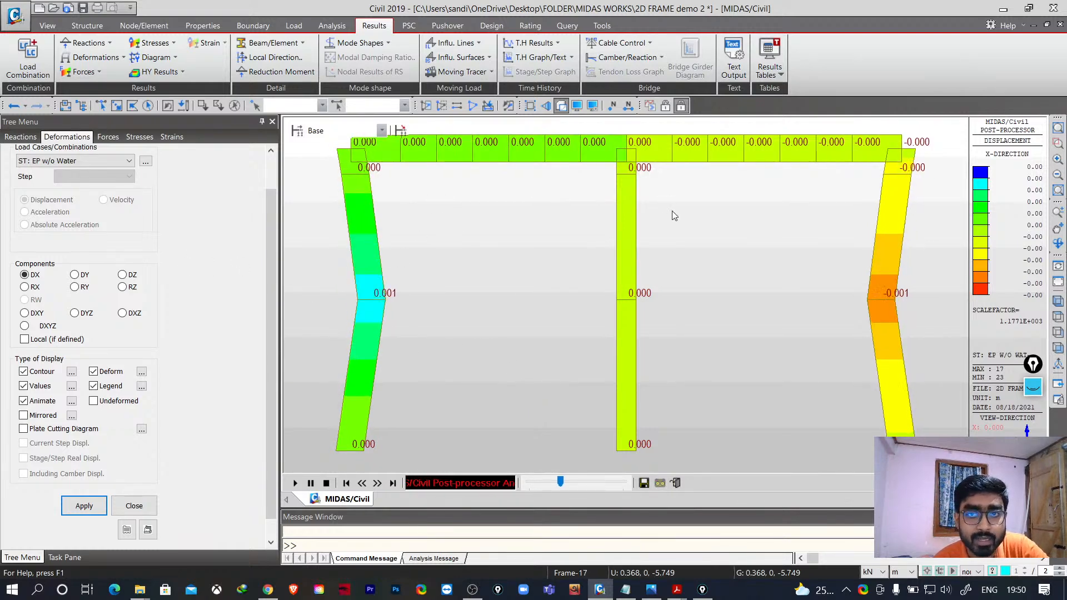
left_click(647, 486)
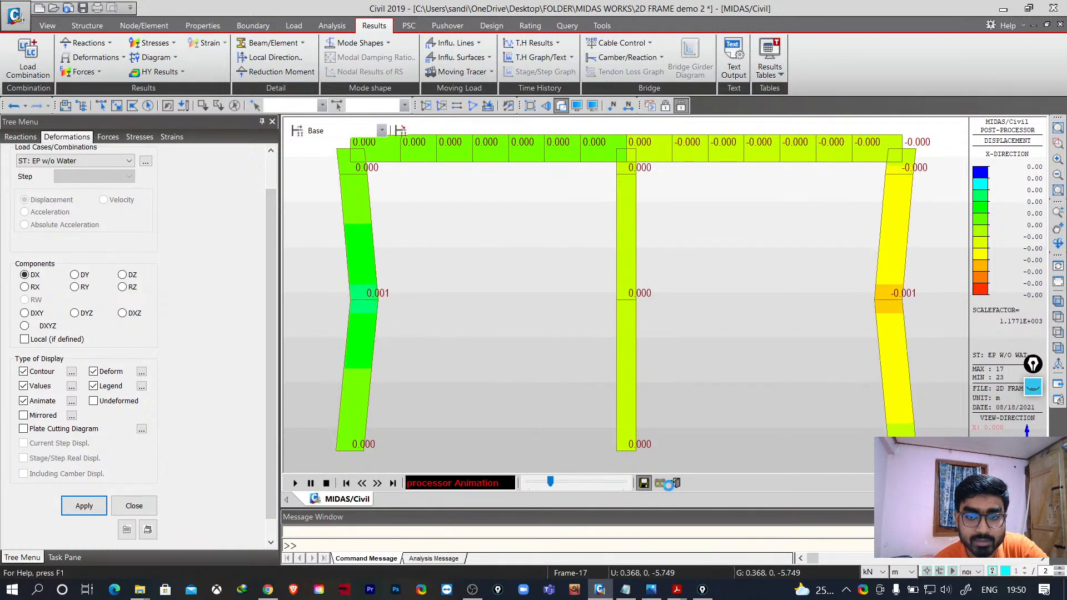
left_click(811, 415)
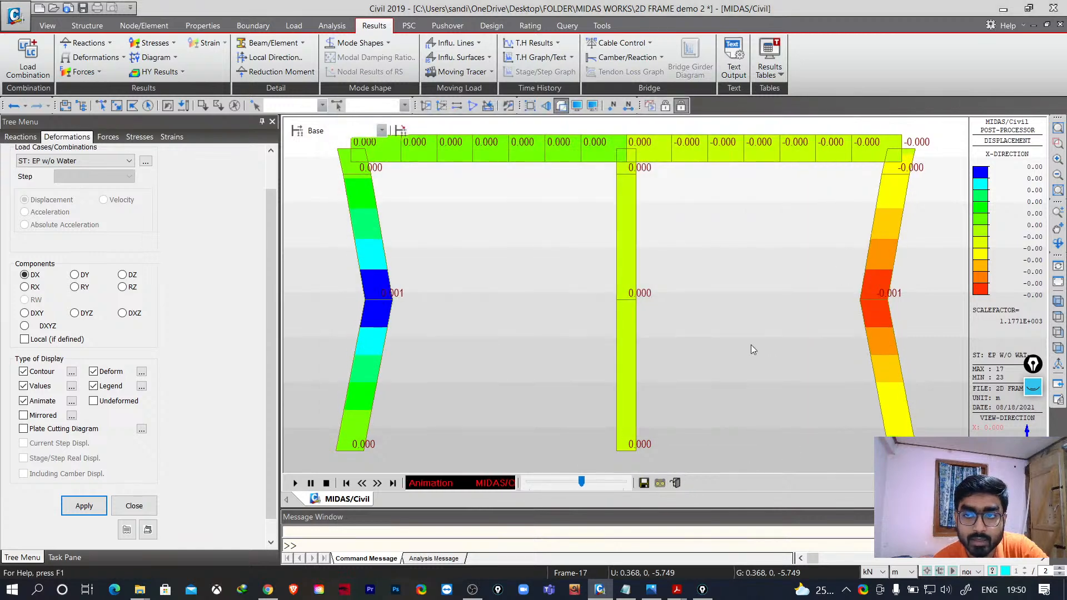
- Close the deformation results and view the frame model in isometric view
left_click(153, 507)
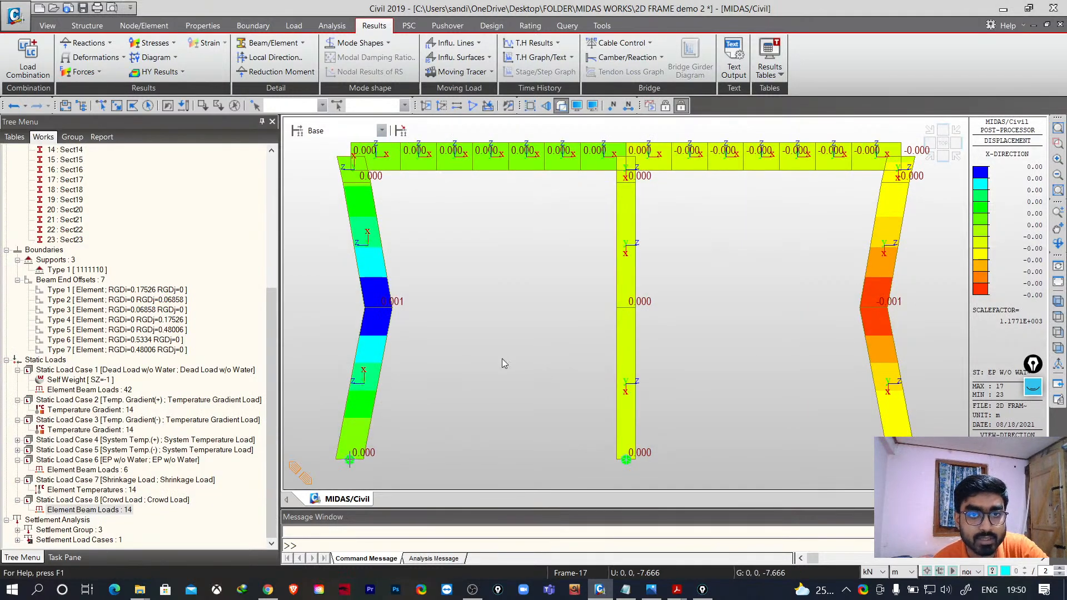
left_click(1059, 280)
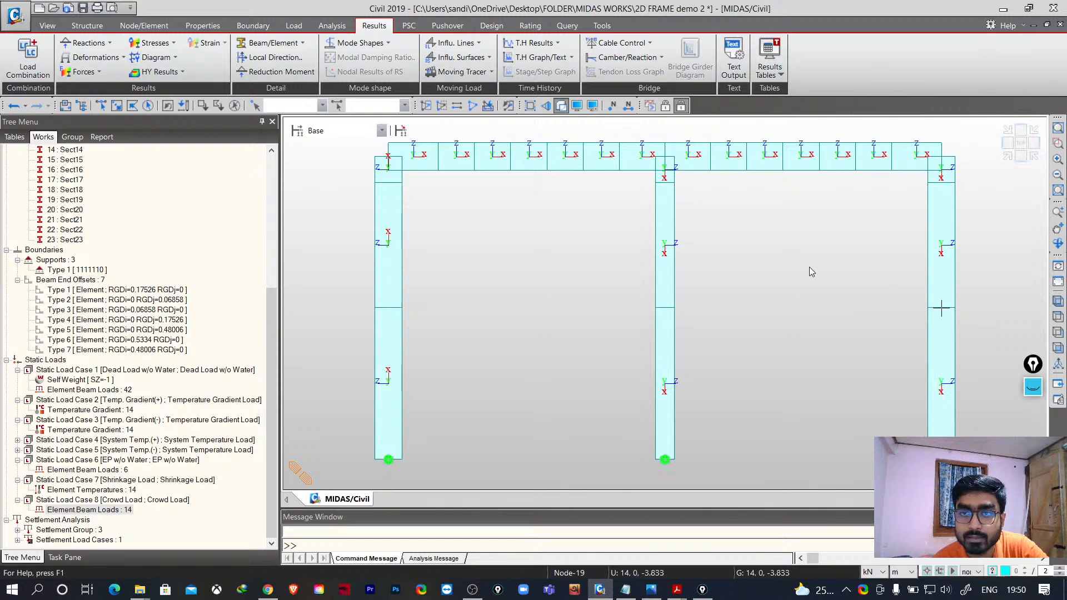
middle_click_drag(683, 214, 673, 241)
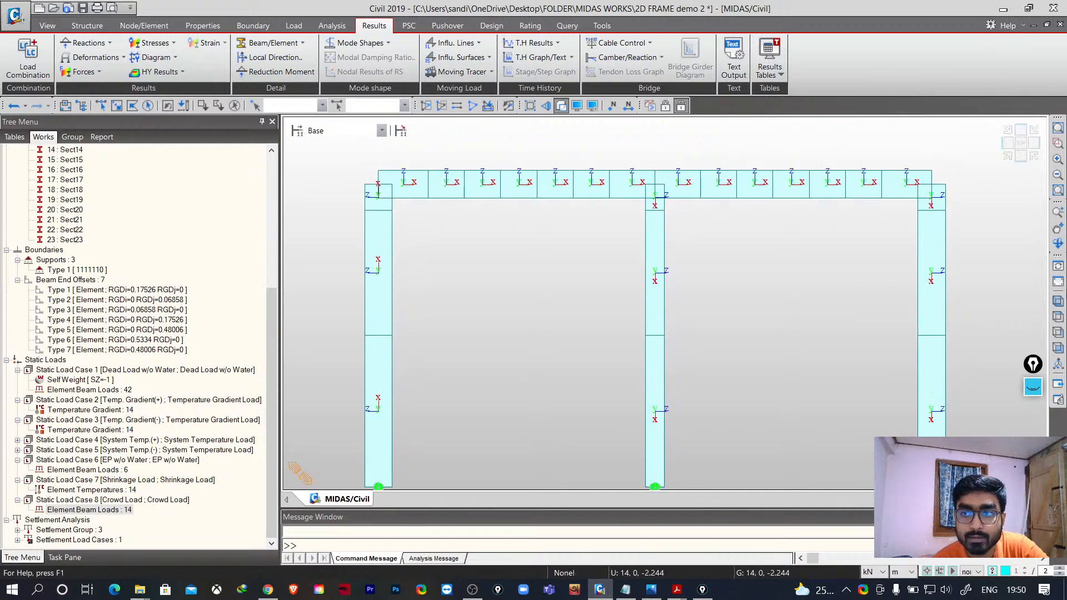
left_click(1058, 318)
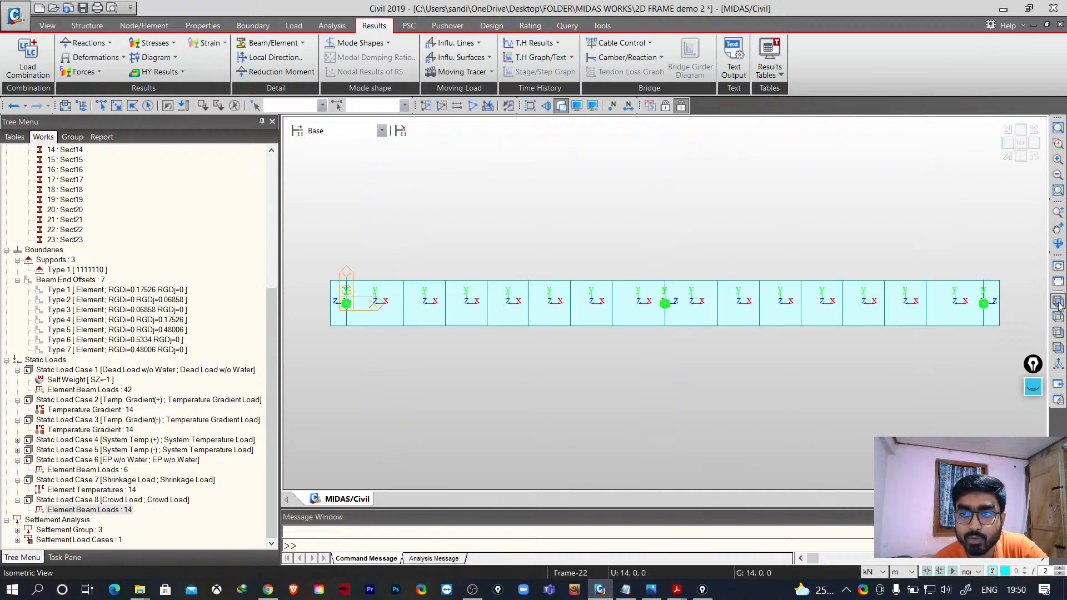
left_click(1059, 302)
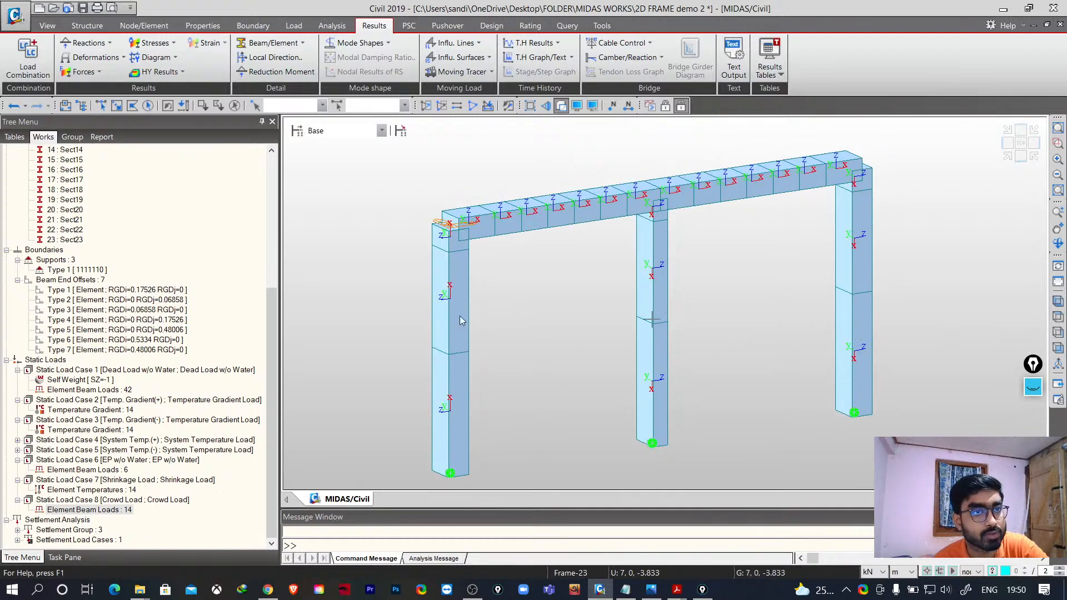
- Save the project
key("ctrl+s")
left_click(11, 19)
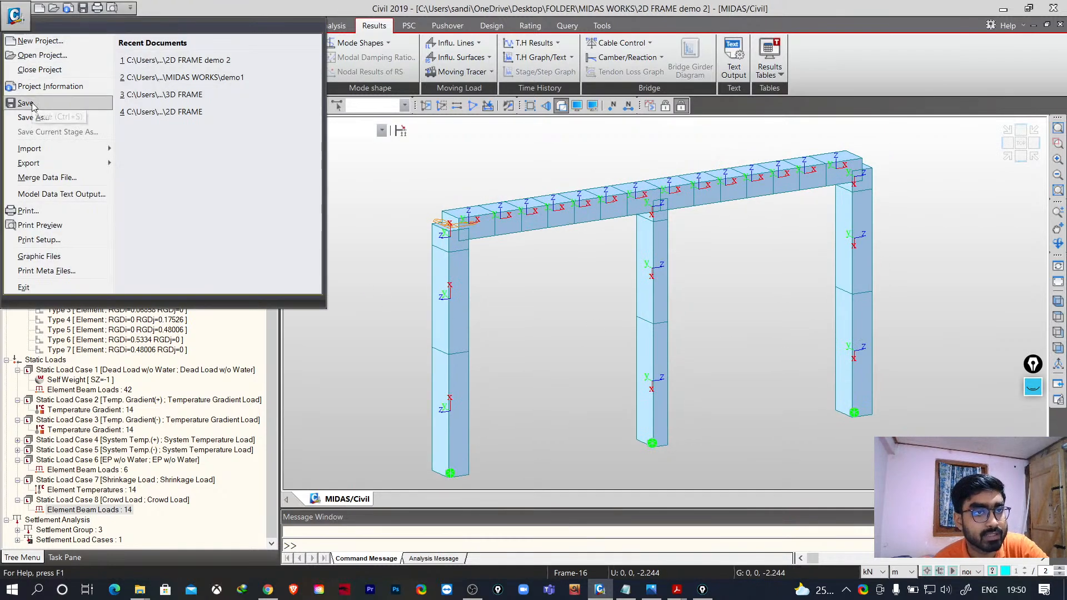
left_click(28, 100)
- Try to start a new project and dismiss the unexpected-problem message
left_click(18, 15)
left_click(33, 40)
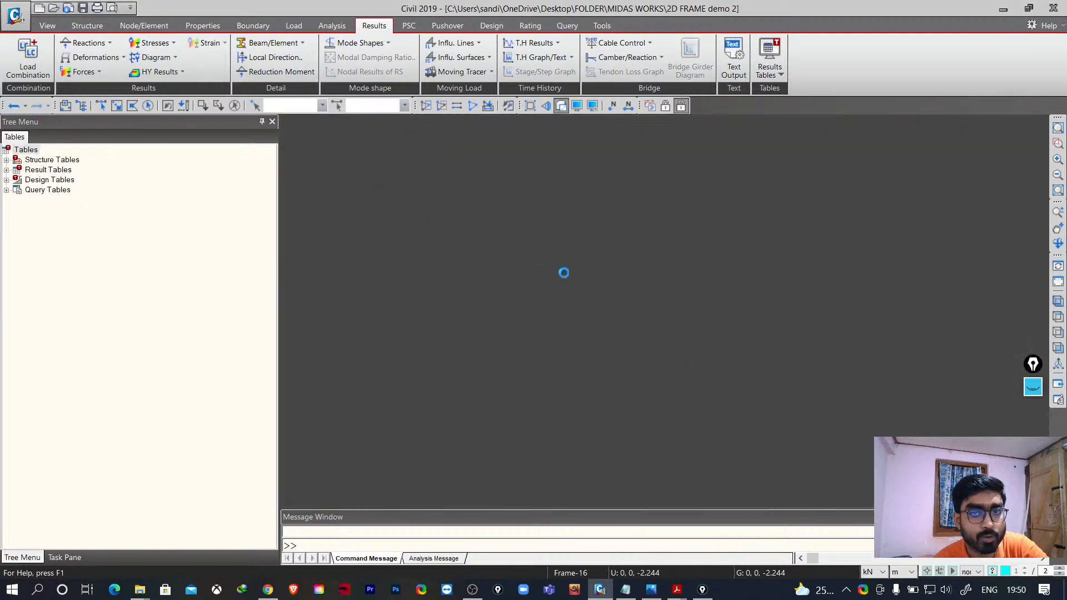
left_click(645, 346)
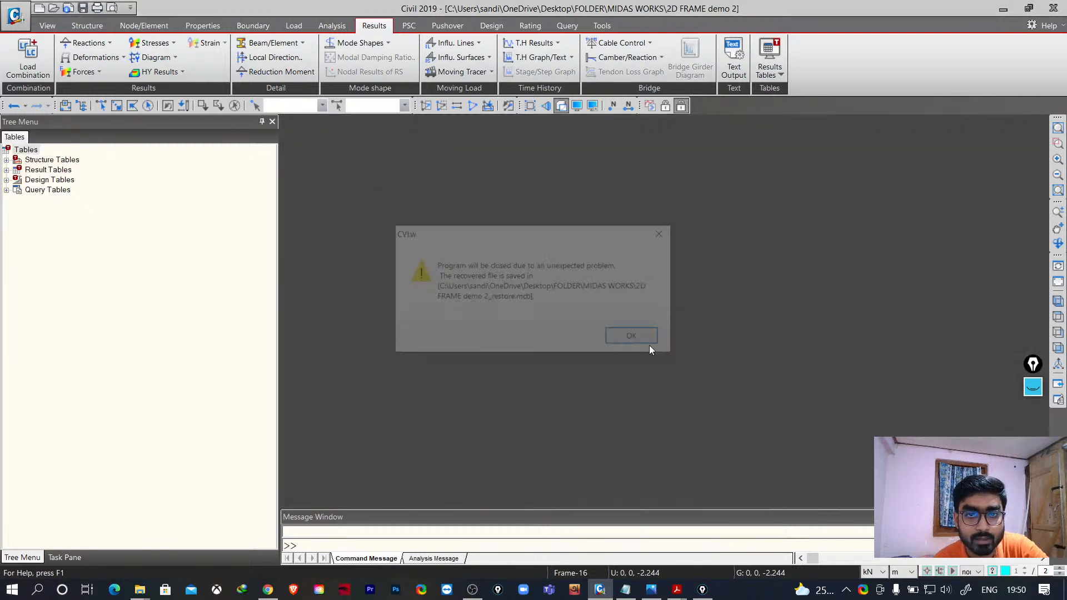
left_click(642, 343)
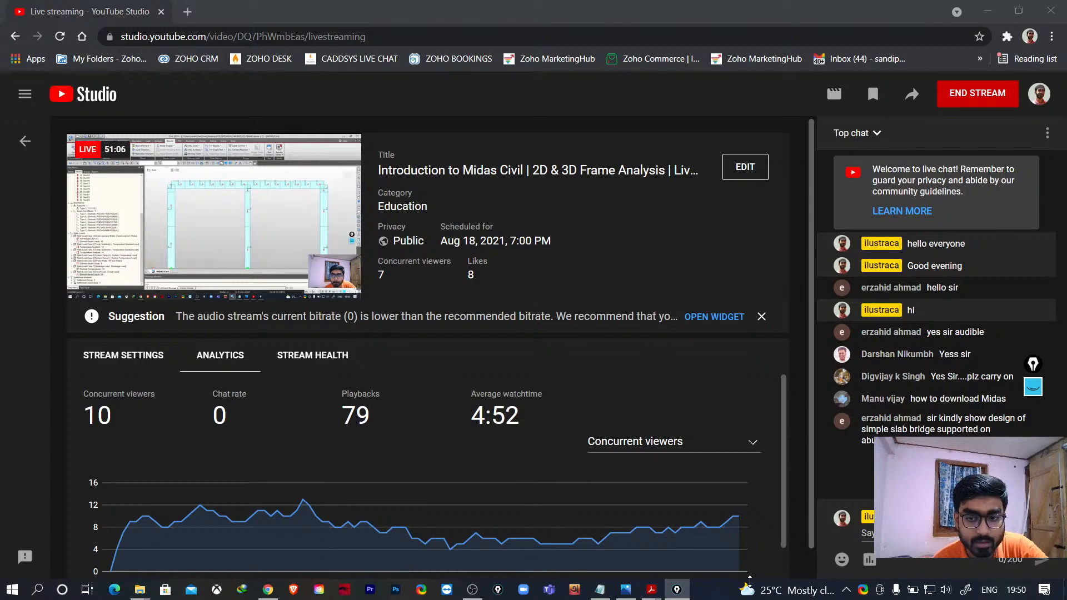
- Try to relaunch MIDAS Civil from the PROGRAMS folder and delete its broken shortcut
left_click(988, 10)
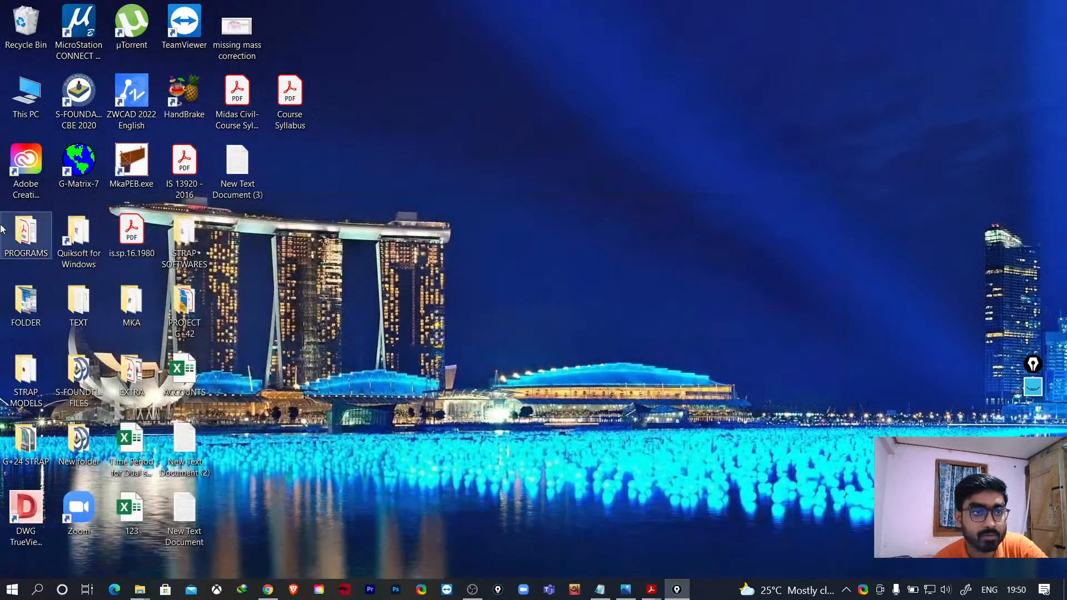
double_click(23, 241)
double_click(802, 125)
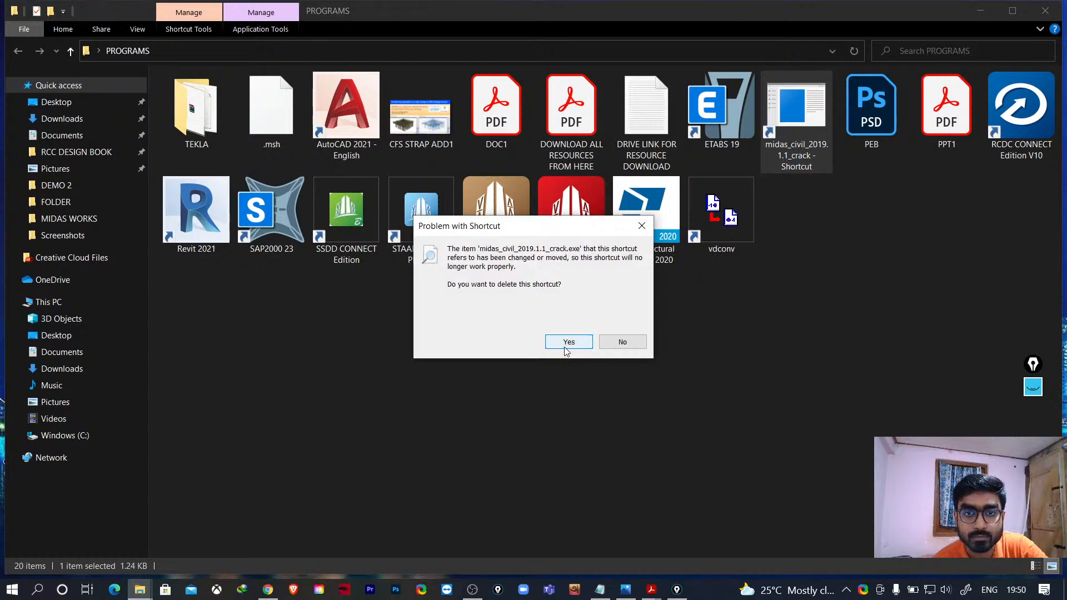
left_click(566, 349)
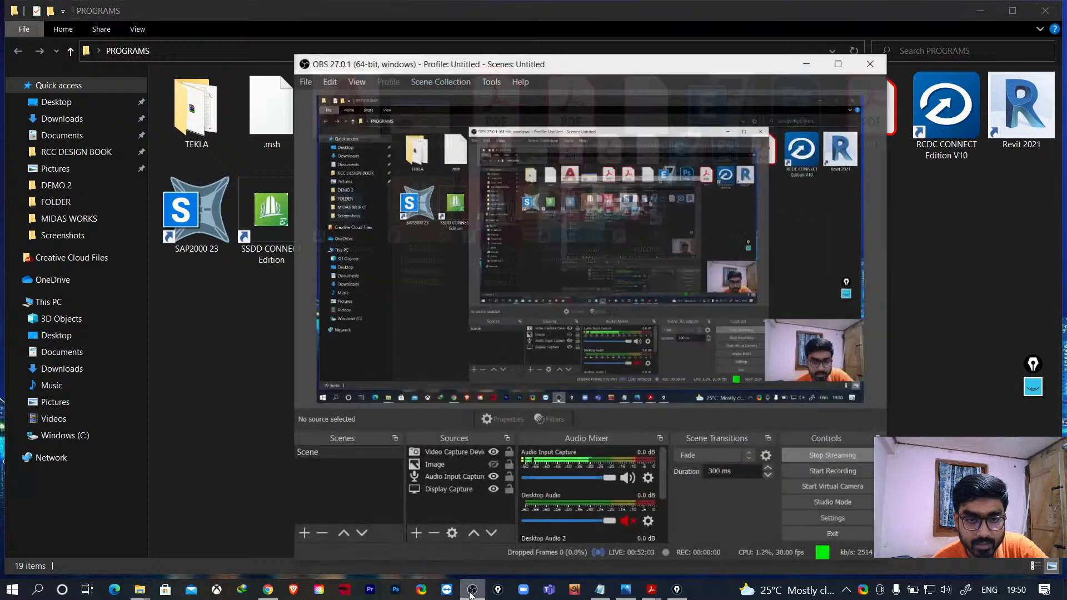
left_click(473, 589)
left_click(493, 450)
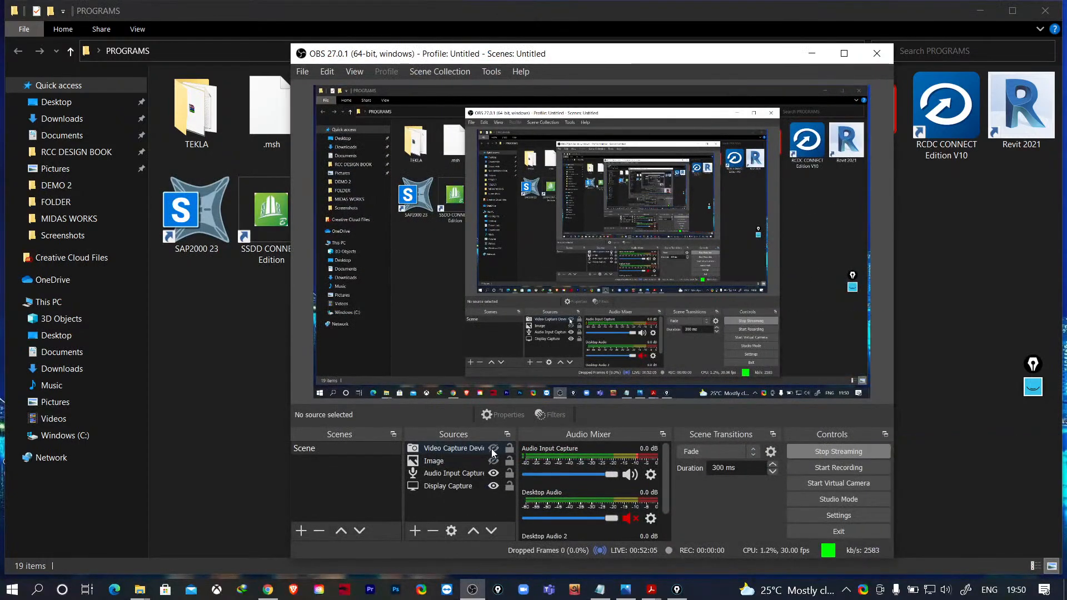
left_click(493, 449)
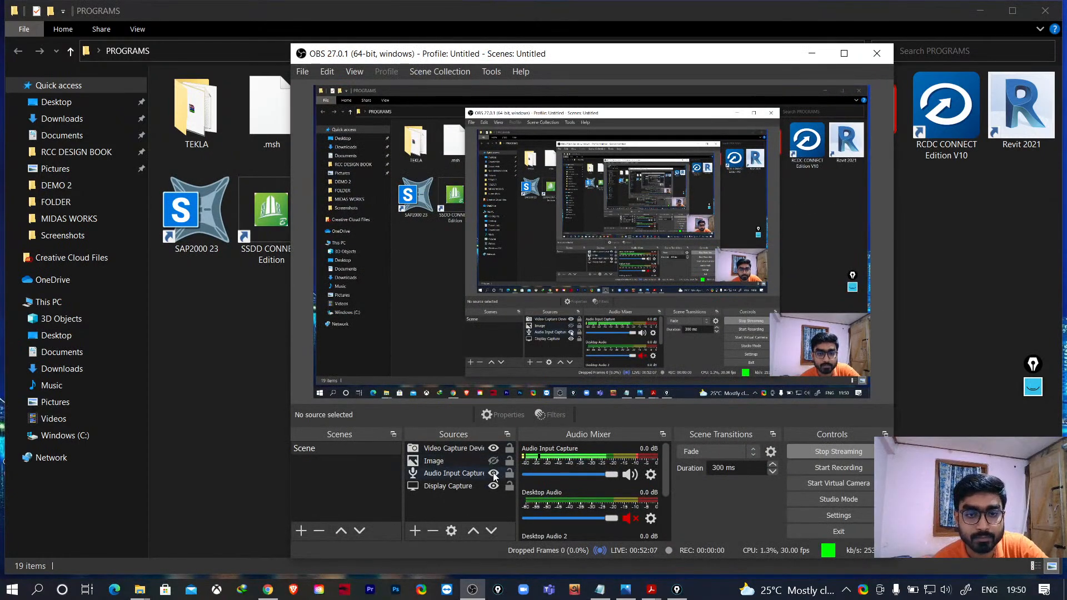
left_click(493, 462)
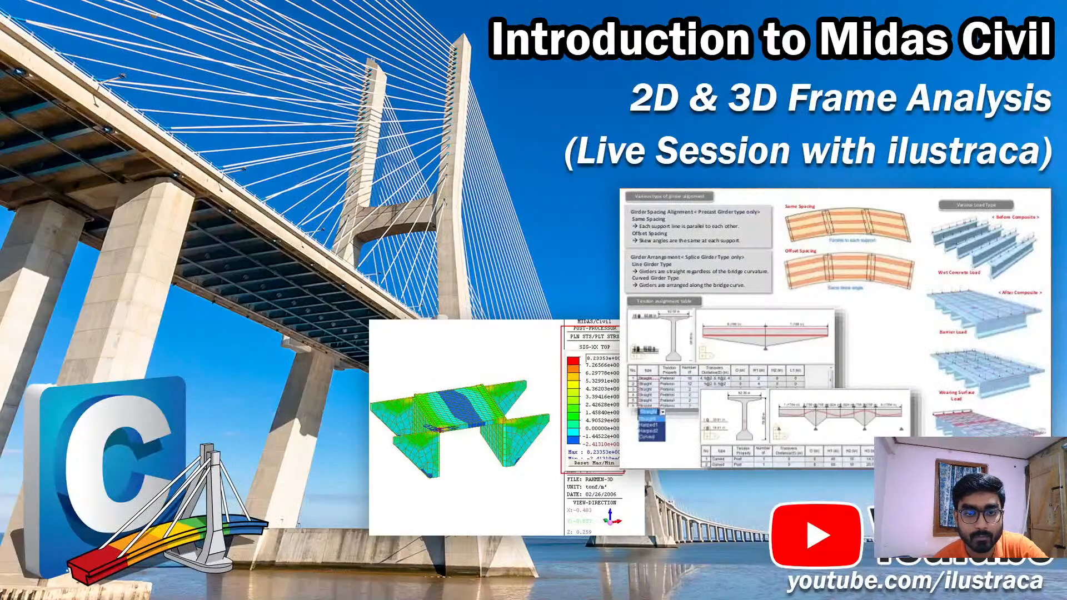
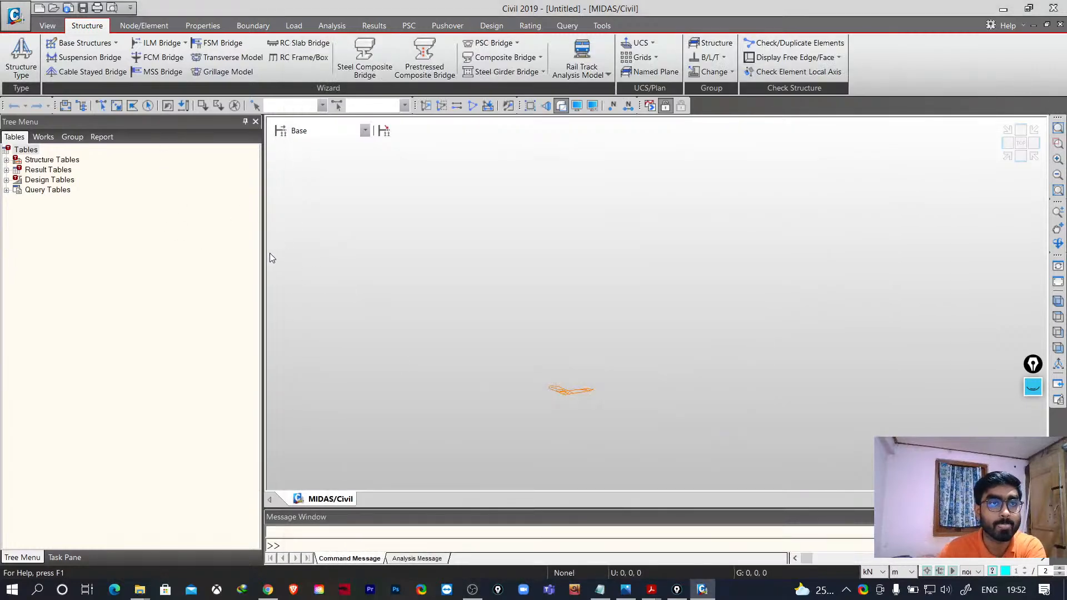
- Open the RC Frame / Box Culvert Wizard
left_click(302, 58)
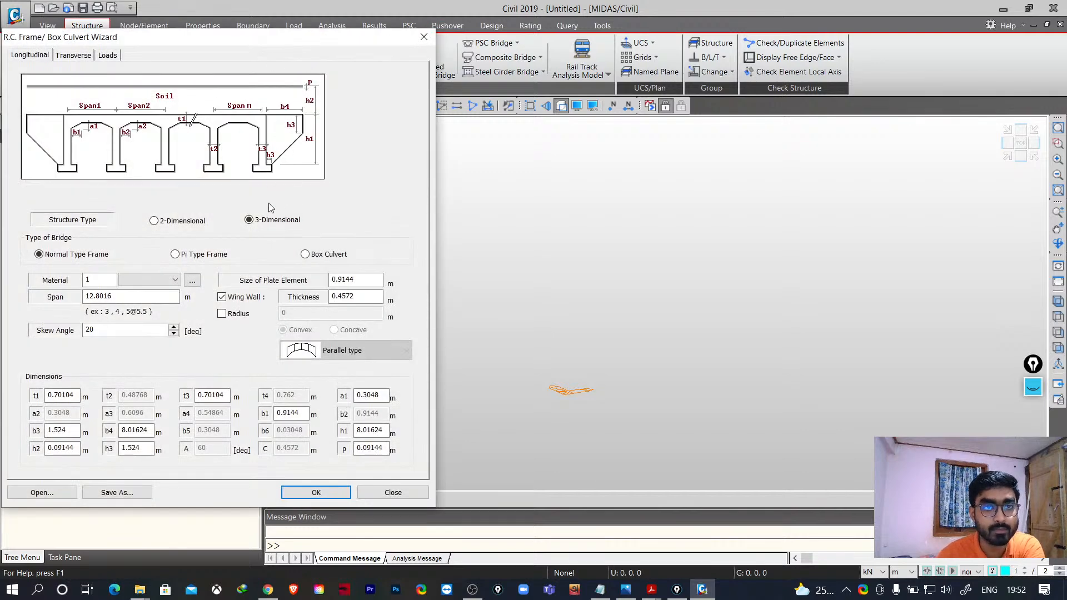
left_click_drag(210, 37, 254, 9)
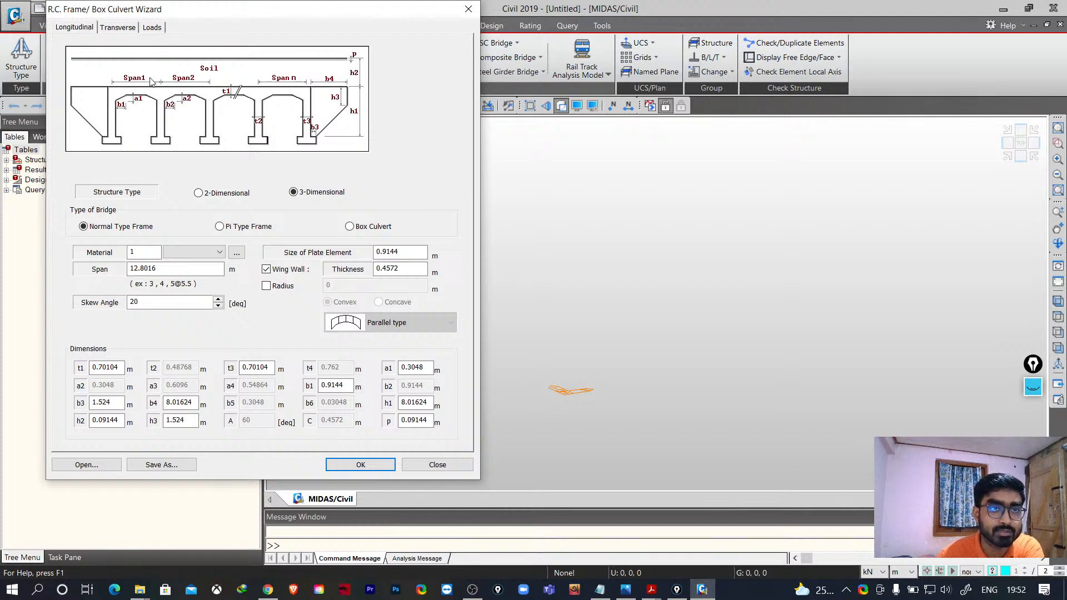
left_click(267, 286)
left_click(389, 322)
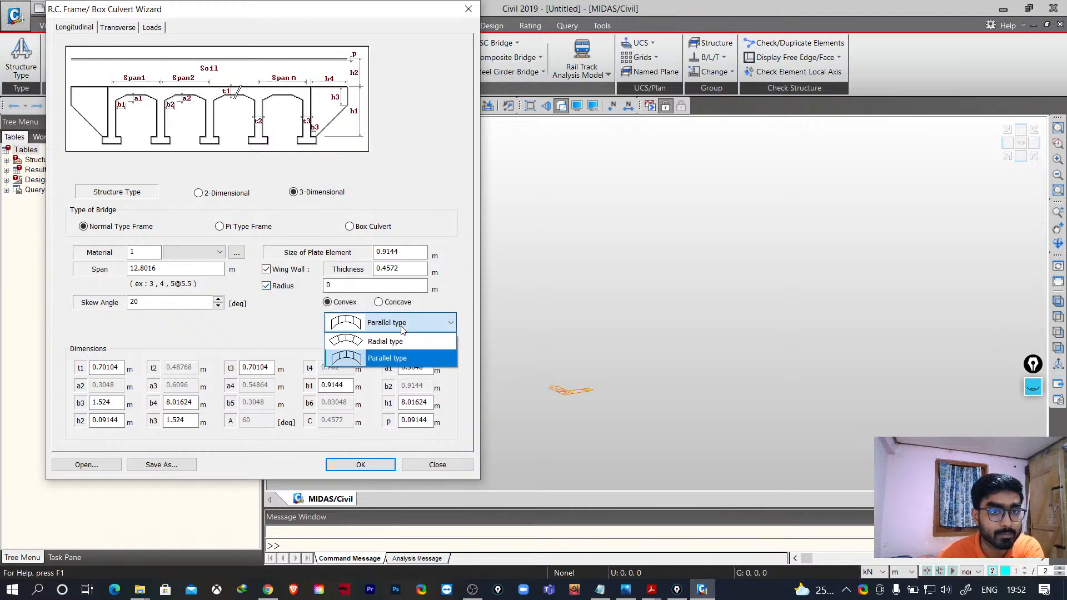
left_click(384, 343)
double_click(330, 285)
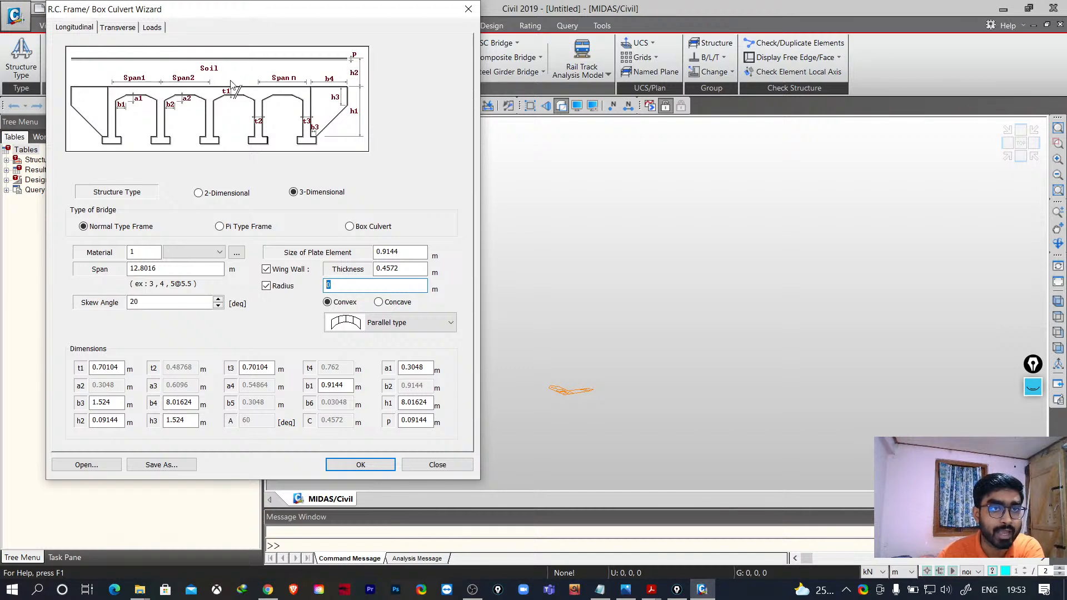
left_click(266, 286)
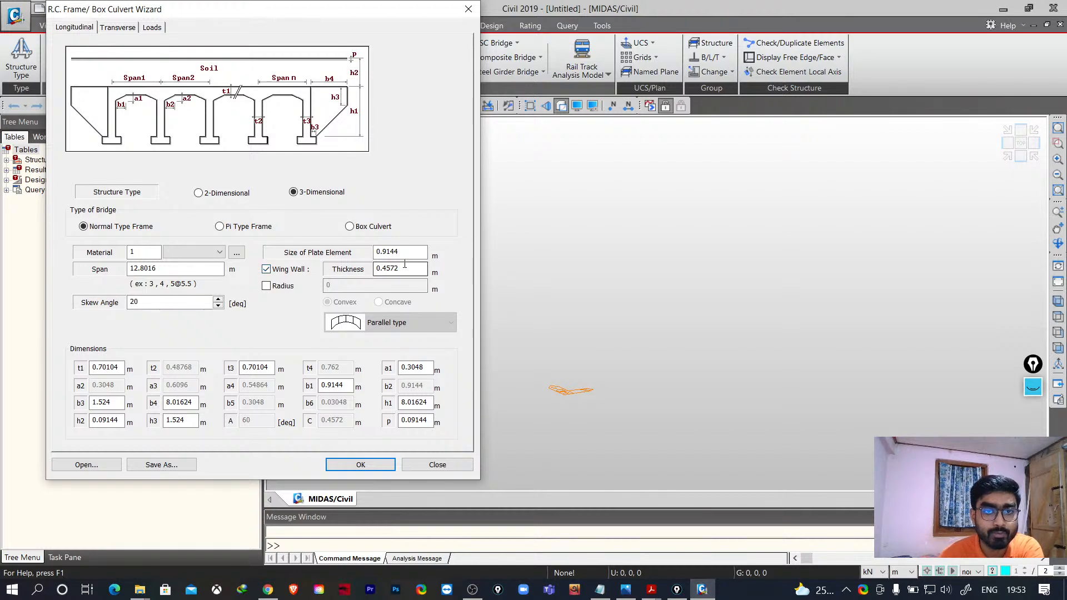
- Set the wing wall thickness to 0.45 m and the plate element size to 1 m
left_click_drag(399, 269, 389, 269)
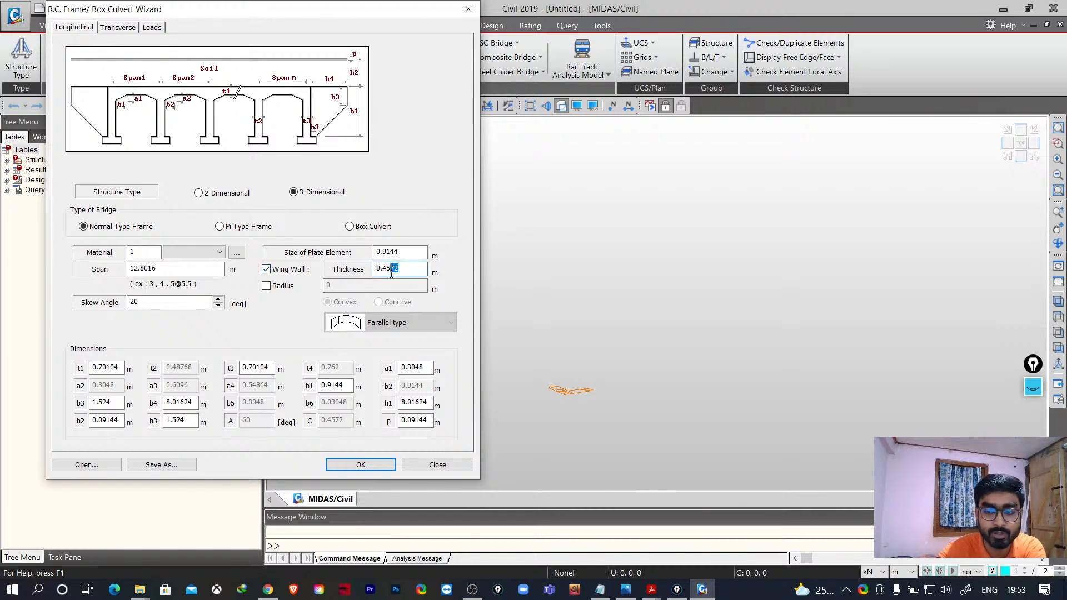
type("5")
left_click(406, 250)
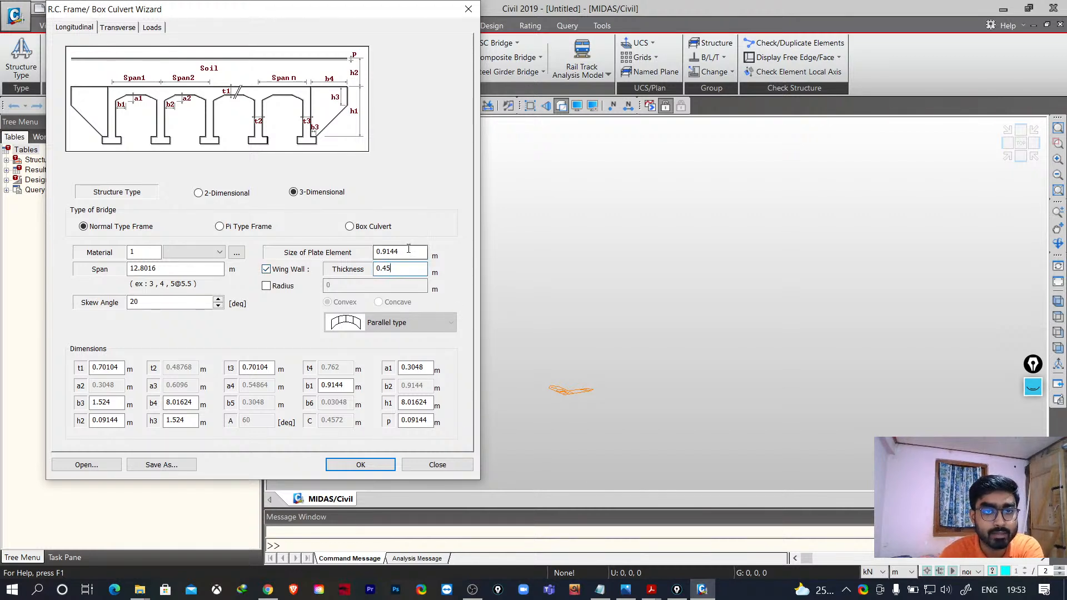
left_click_drag(408, 249, 386, 248)
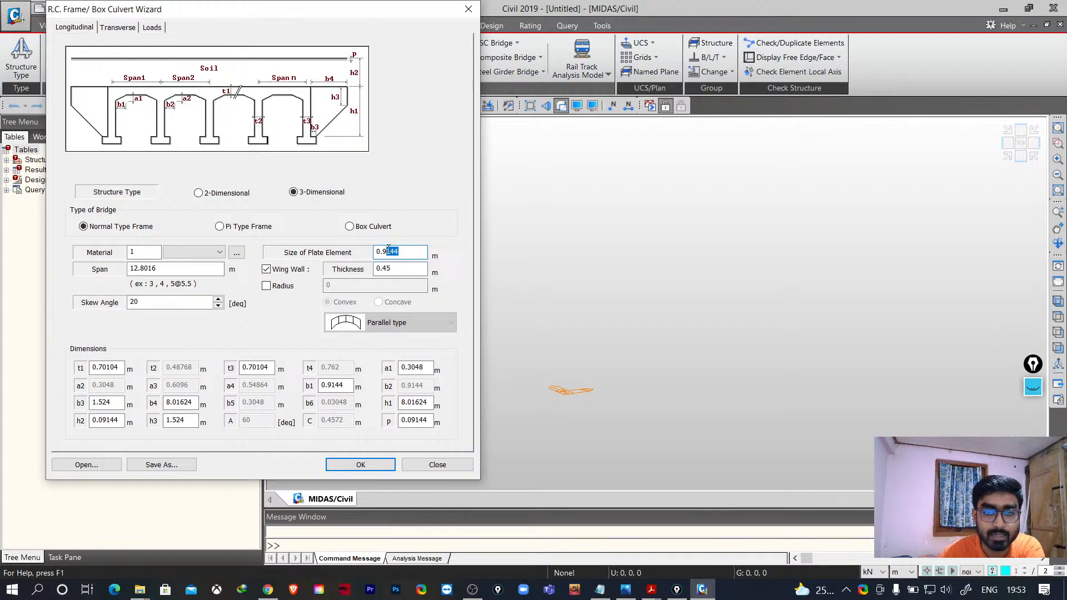
key("BackSpace")
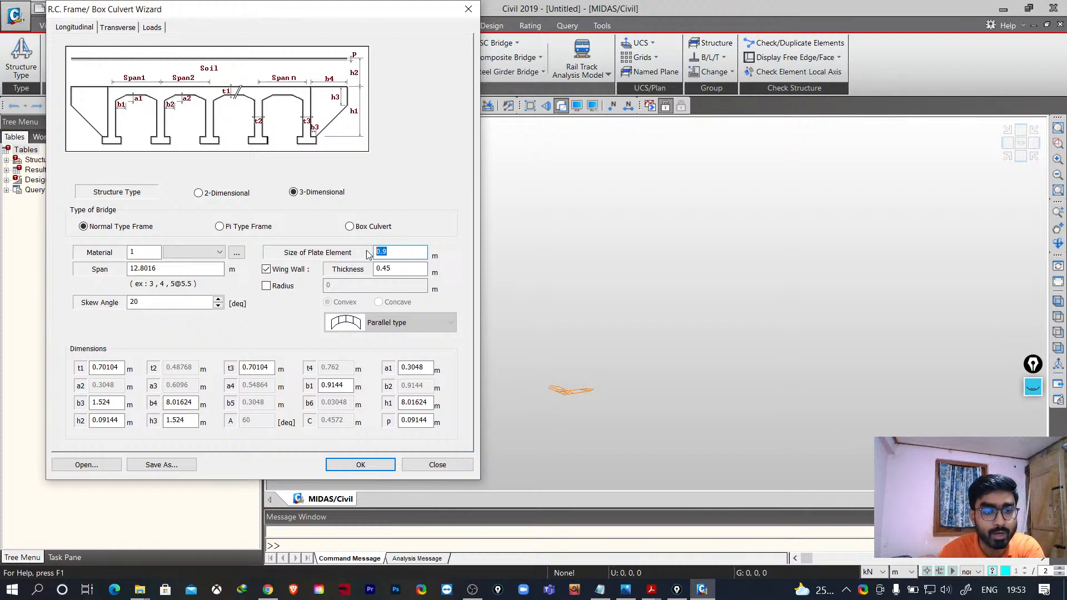
type("1")
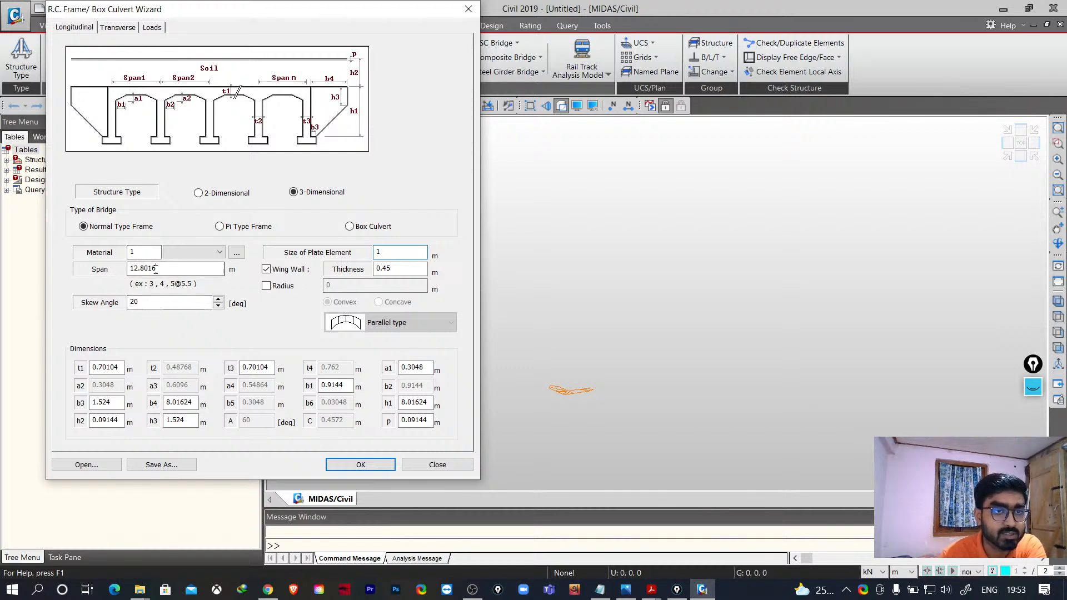
- Enter the span as 2@6 m and set the skew angle to 0
left_click_drag(156, 270, 96, 278)
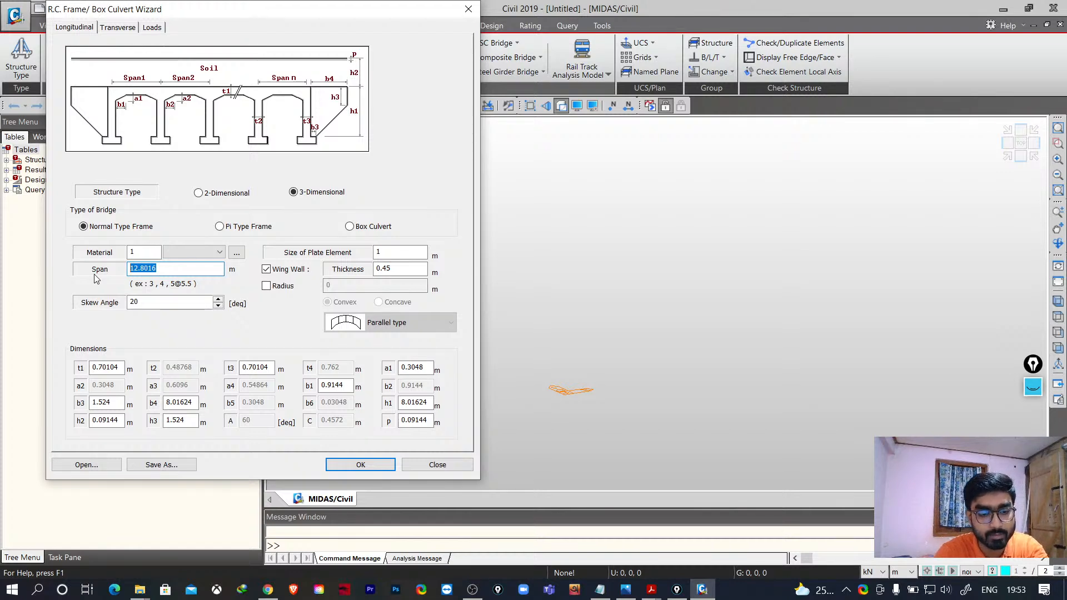
type("2@")
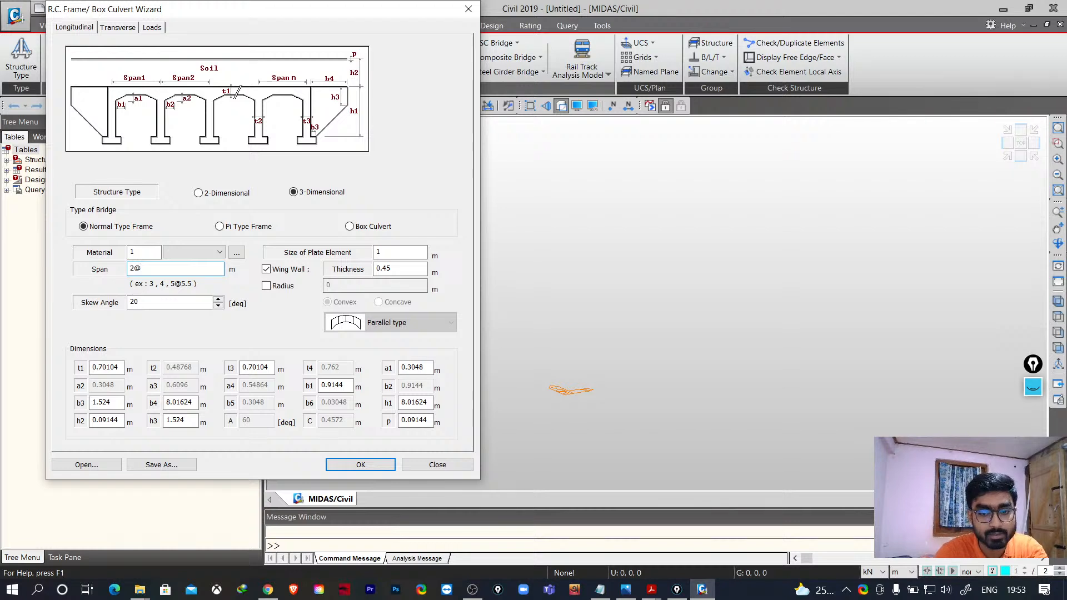
type("6")
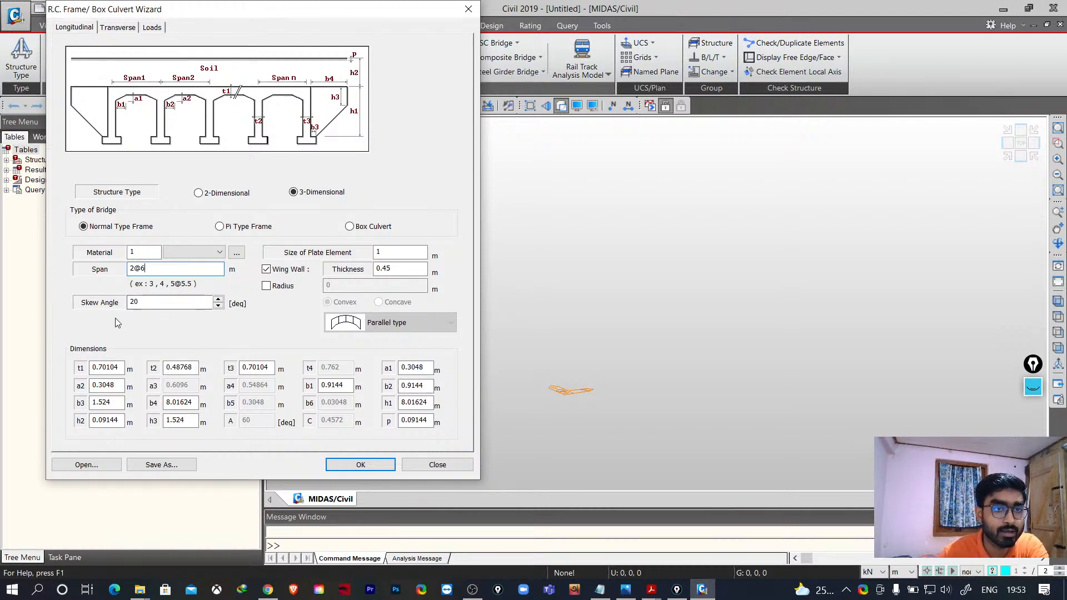
double_click(153, 302)
type("0")
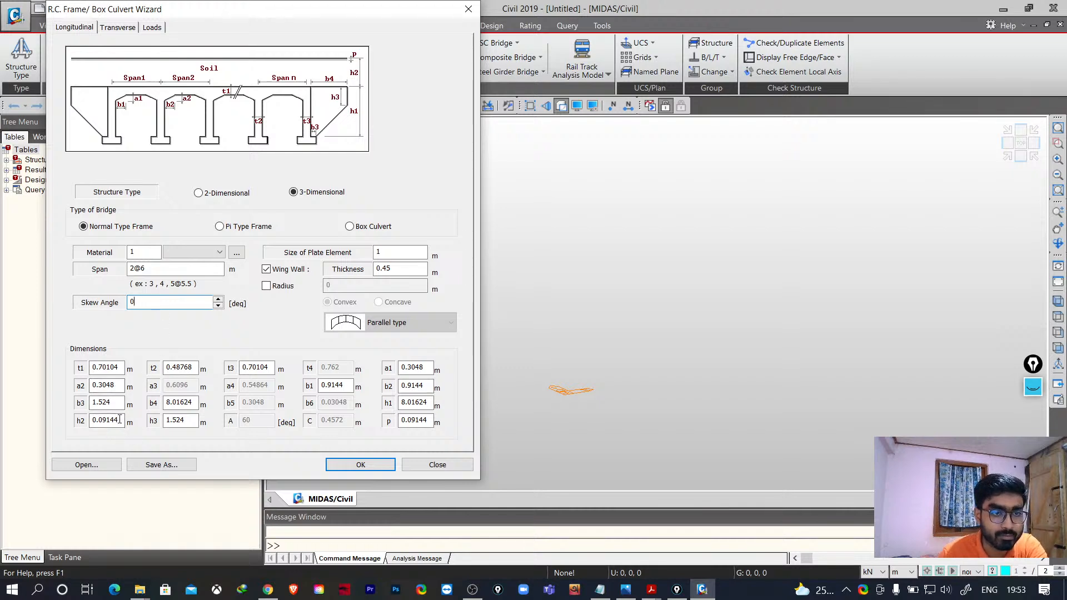
- Set dimensions t1 to 0.7, a2 to 0.3, b3 to 1.5 and h2 to 0.1 m
left_click_drag(118, 366, 107, 369)
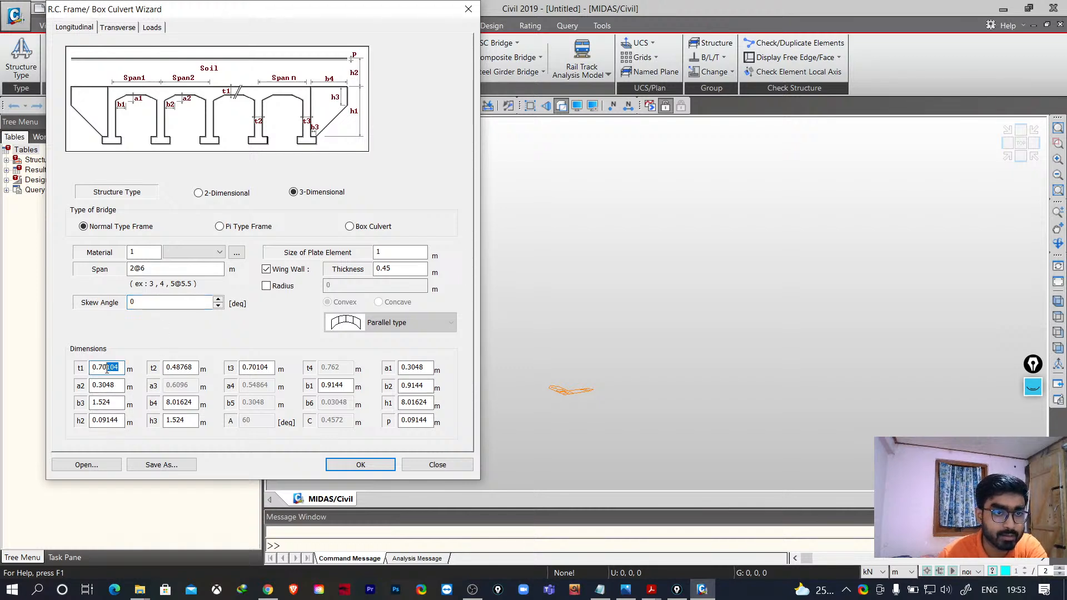
key("BackSpace")
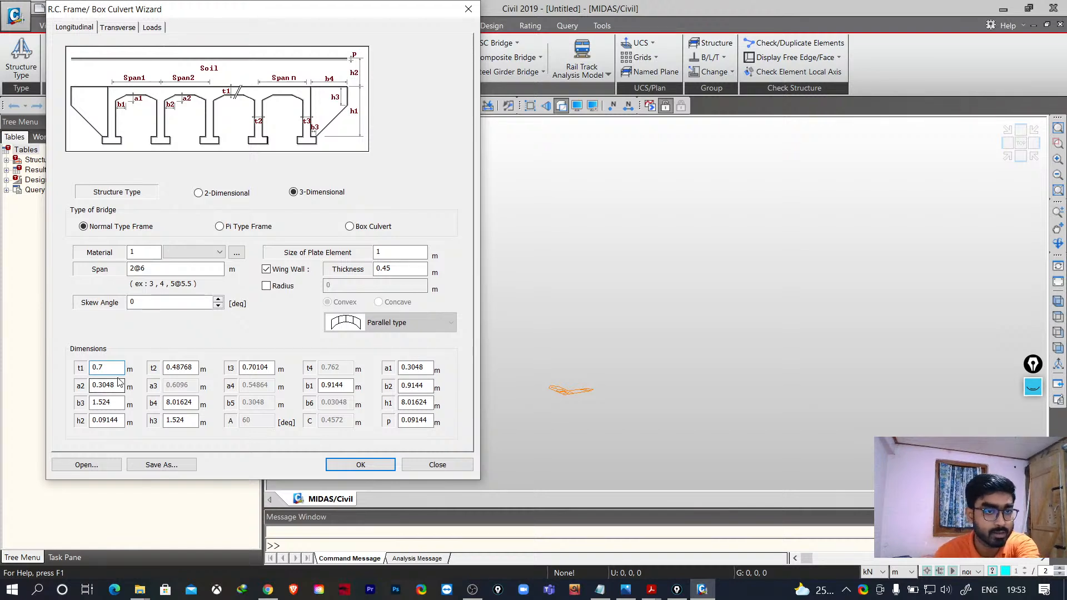
left_click_drag(118, 384, 103, 402)
key("BackSpace")
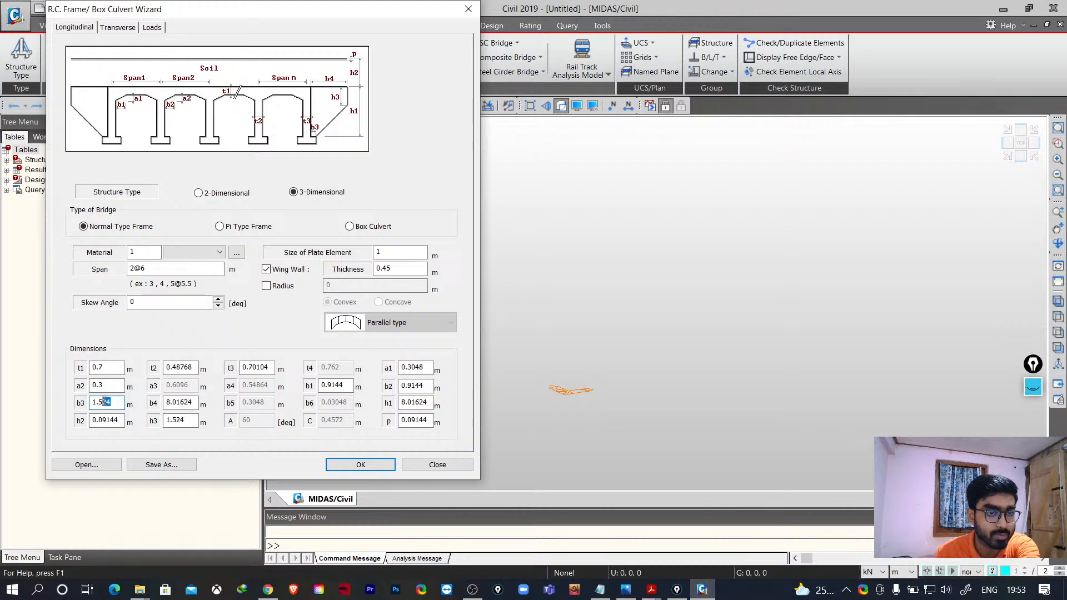
key("BackSpace")
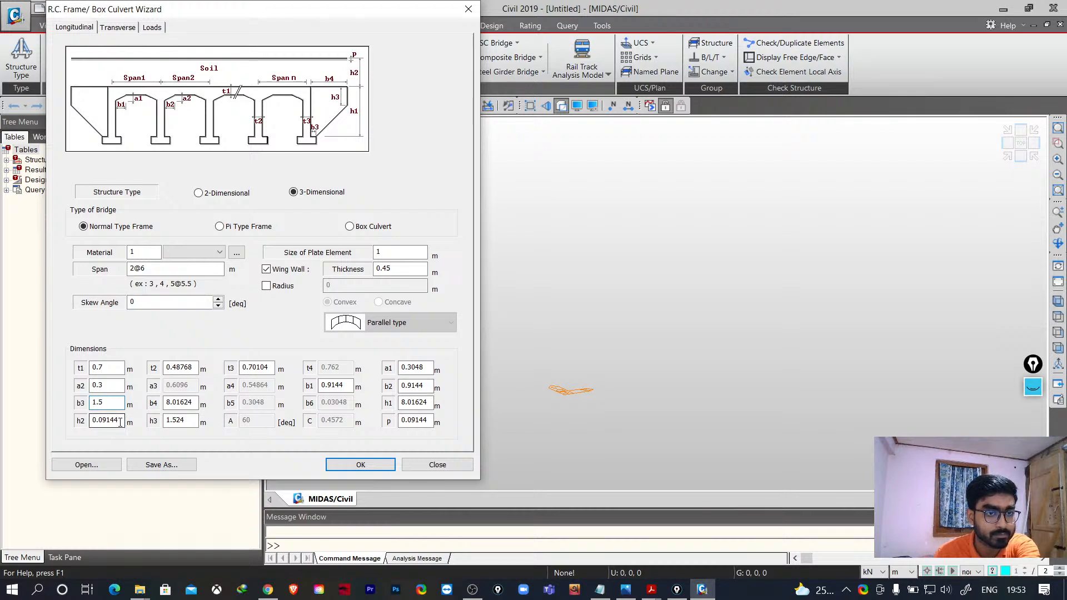
left_click_drag(120, 421, 90, 421)
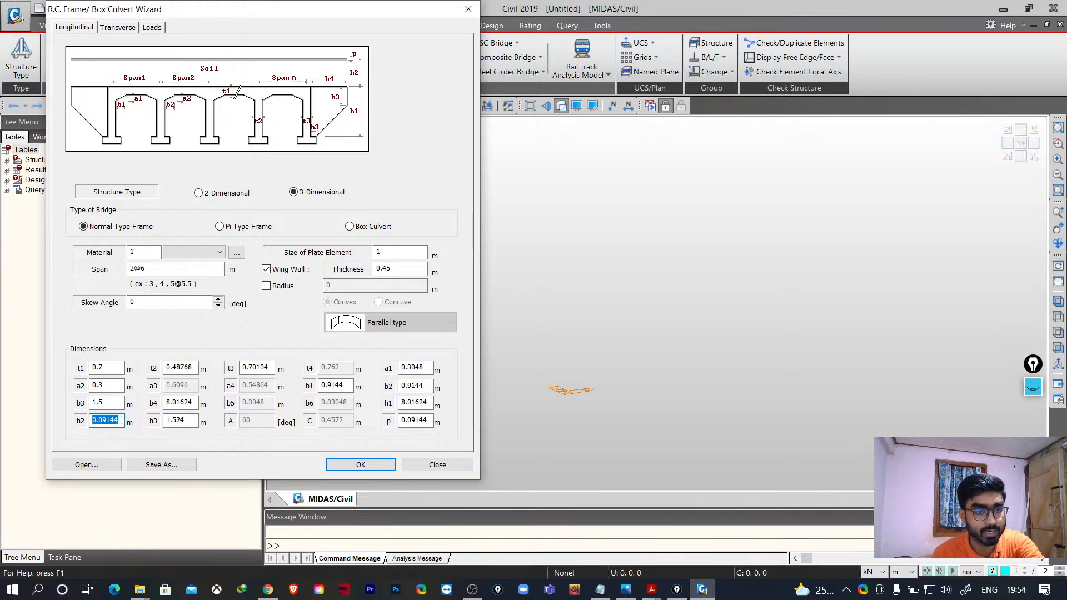
left_click_drag(118, 421, 103, 421)
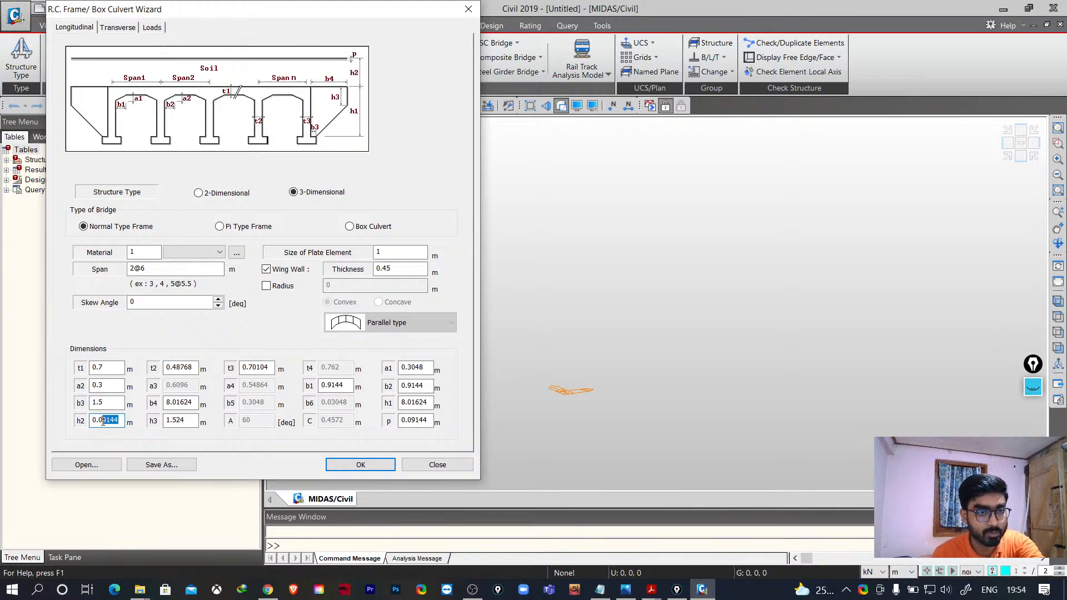
type("1")
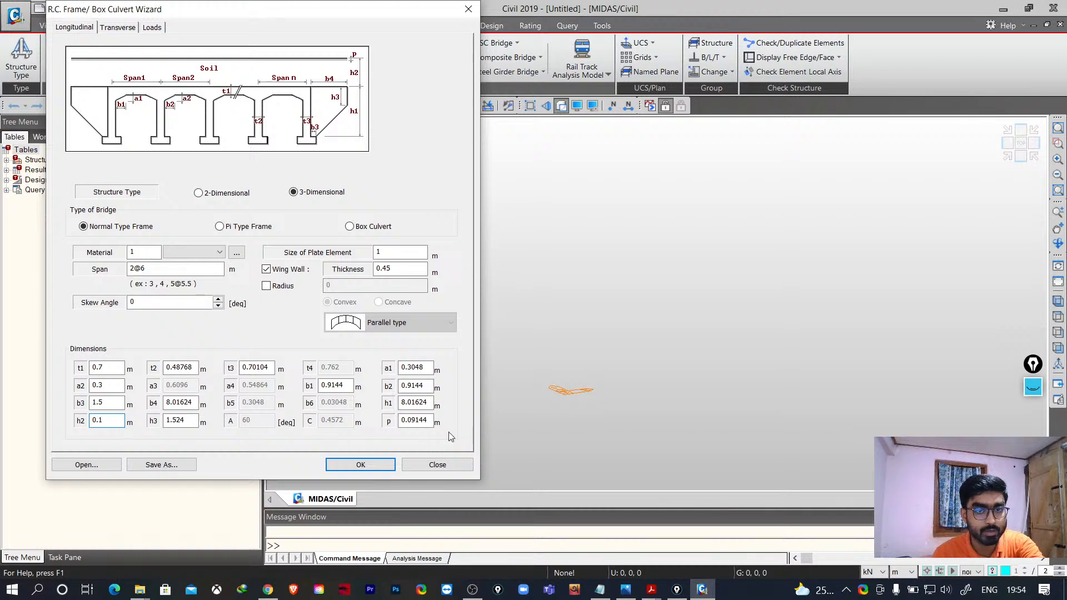
- Set dimensions p to 0.1, h1 to 8, b2 to 1, a1 to 0.3 and b1 to 1 m
left_click_drag(428, 421, 412, 404)
type("1")
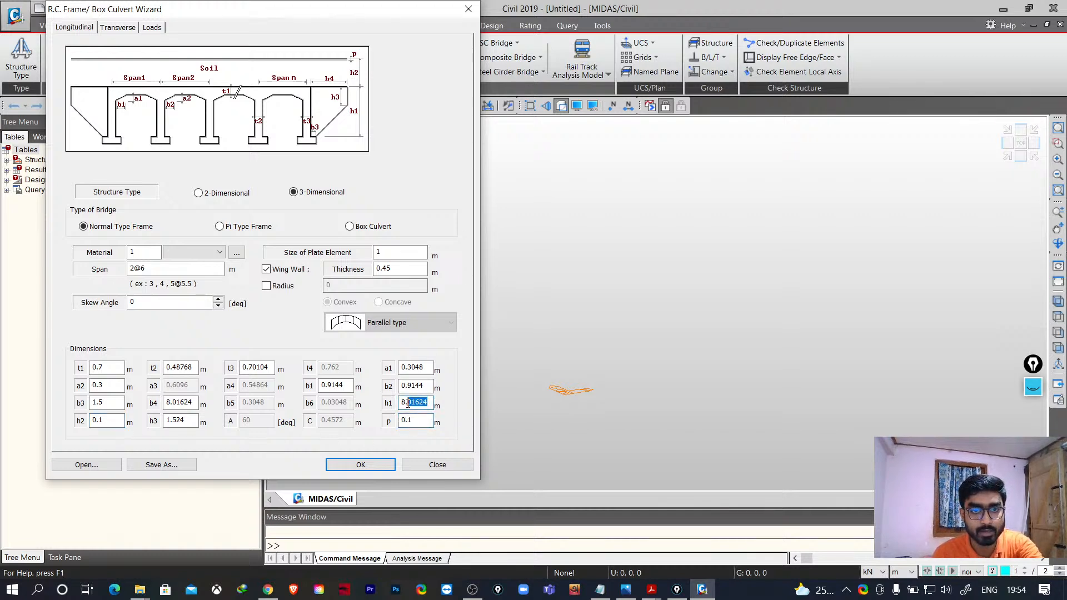
key("BackSpace")
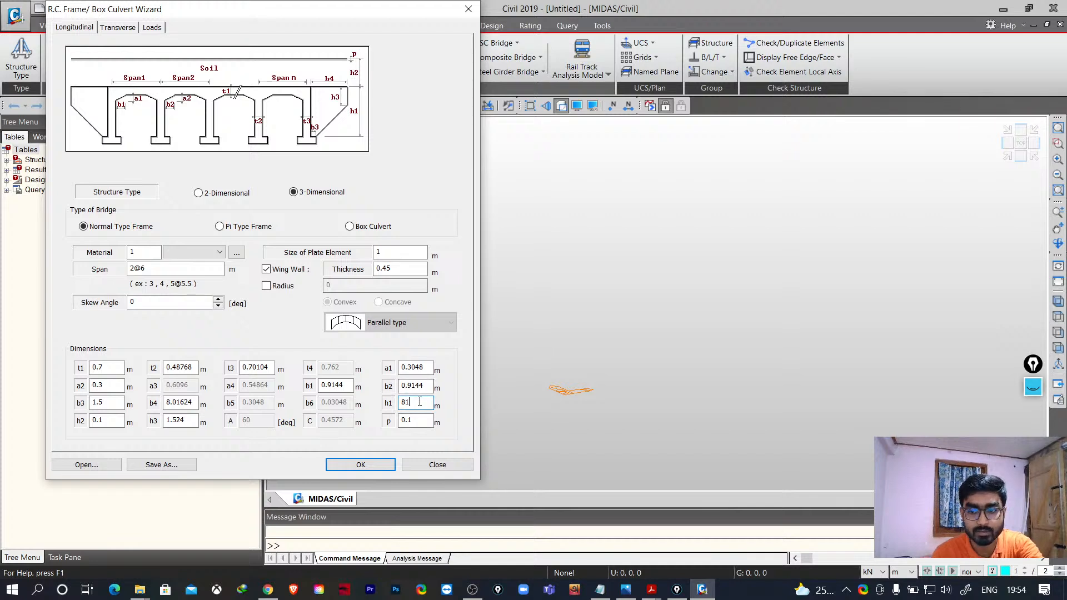
left_click_drag(430, 386, 411, 367)
type("1")
key("BackSpace")
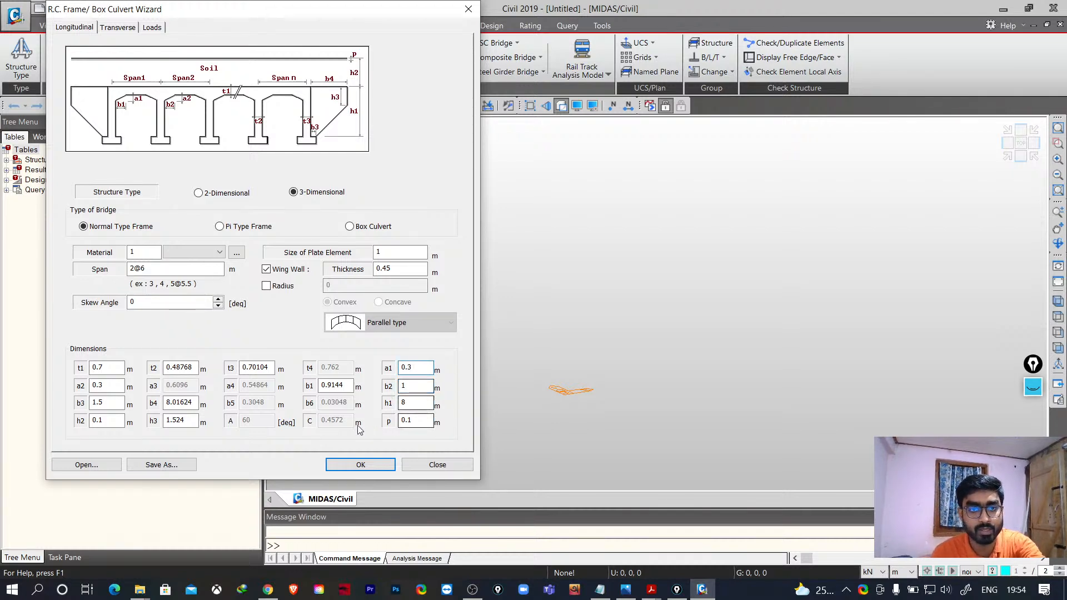
left_click_drag(348, 385, 304, 395)
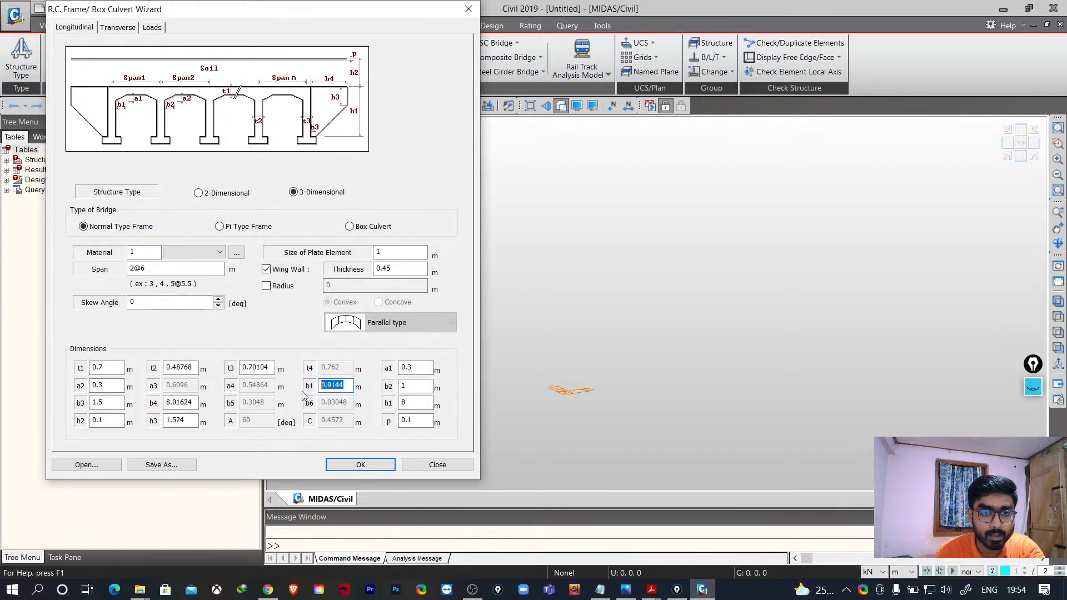
type("1")
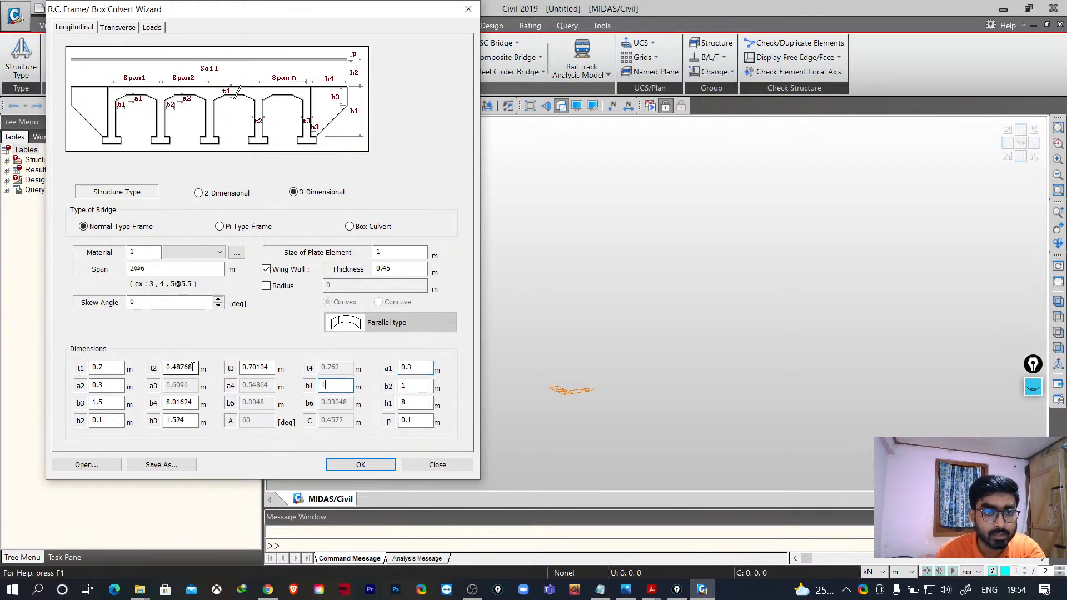
- Set dimensions t2 to 0.5, t3 to 0.7, h3 to 1.5 and b4 to 8 m
left_click_drag(192, 367, 182, 373)
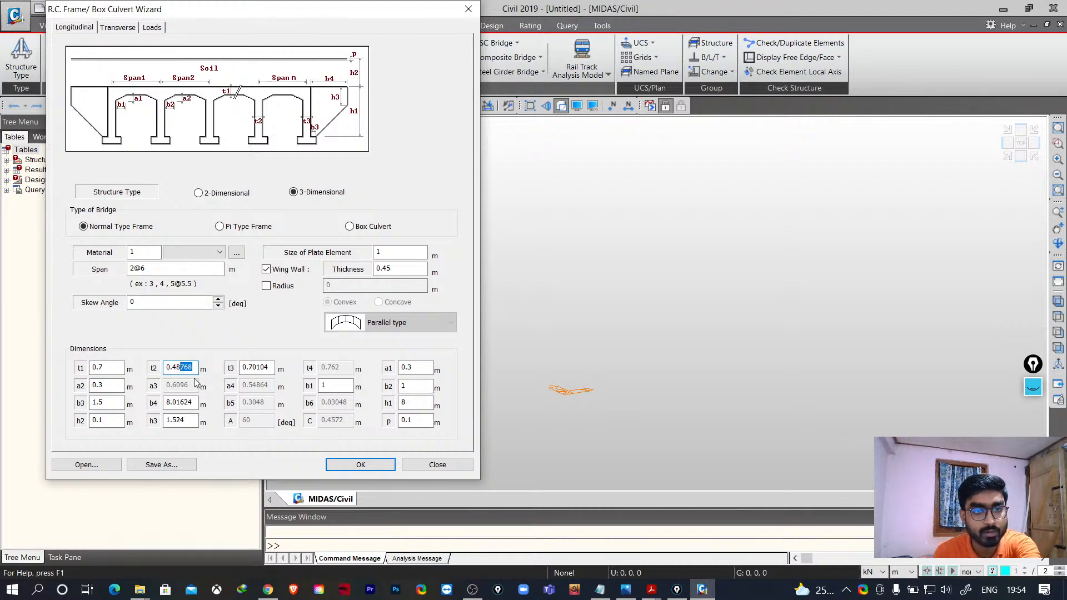
left_click_drag(197, 368, 173, 370)
type("5")
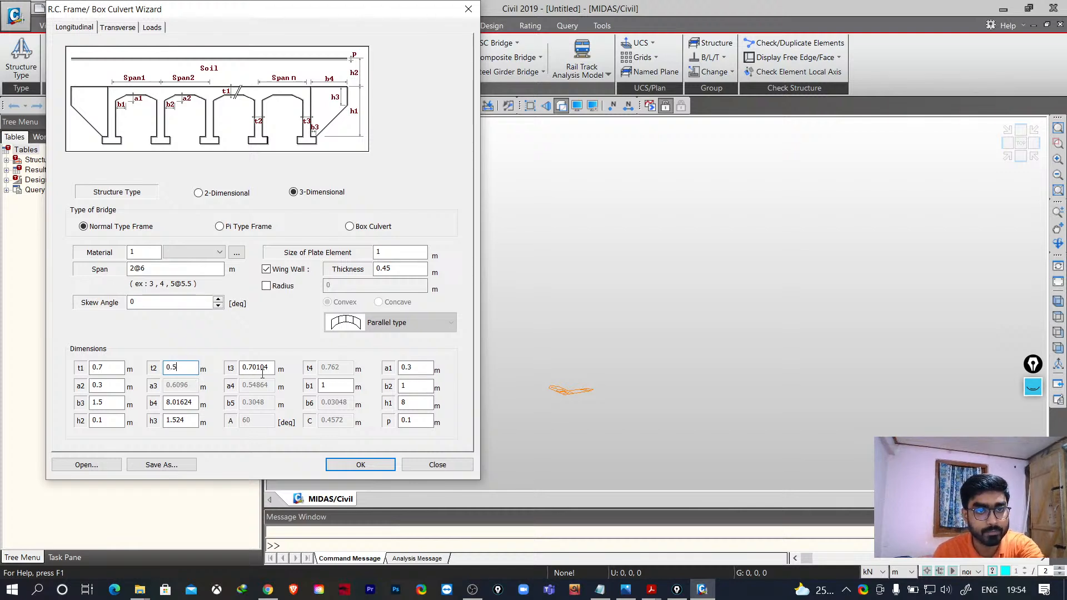
left_click_drag(267, 368, 250, 368)
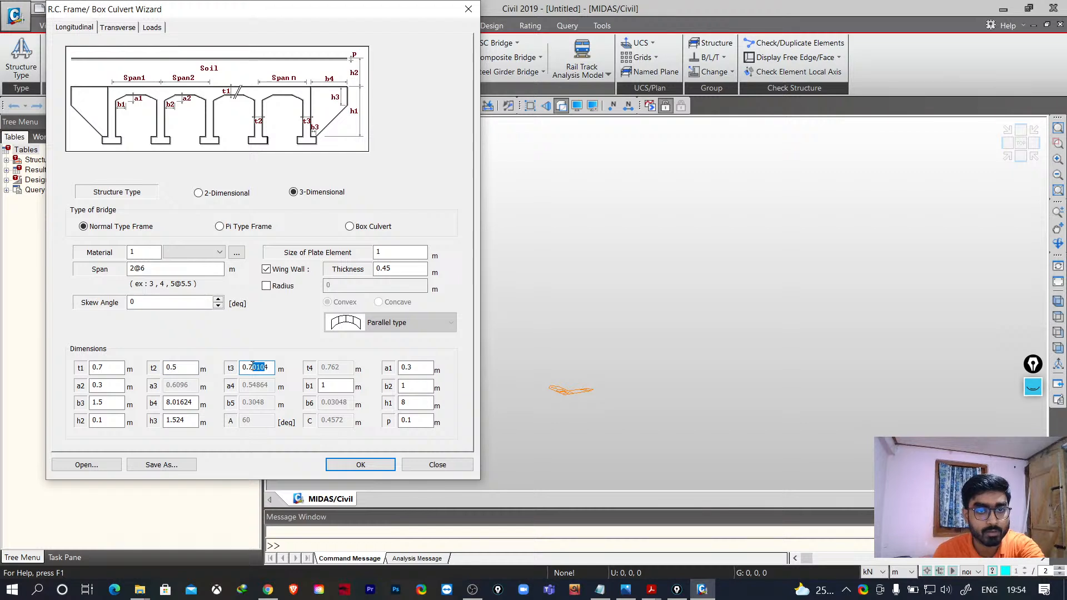
type("4")
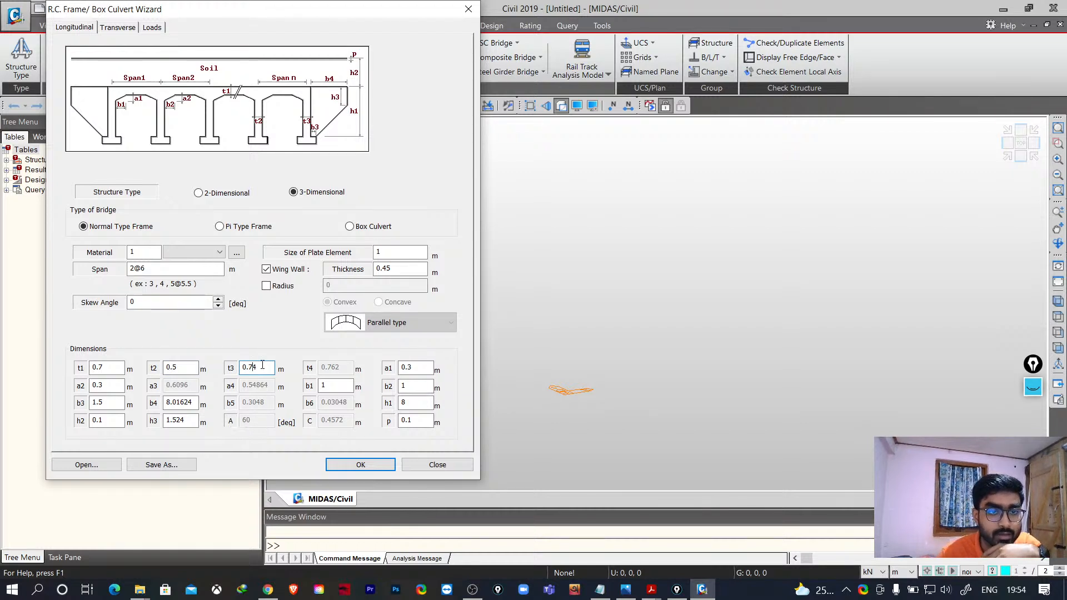
key("BackSpace")
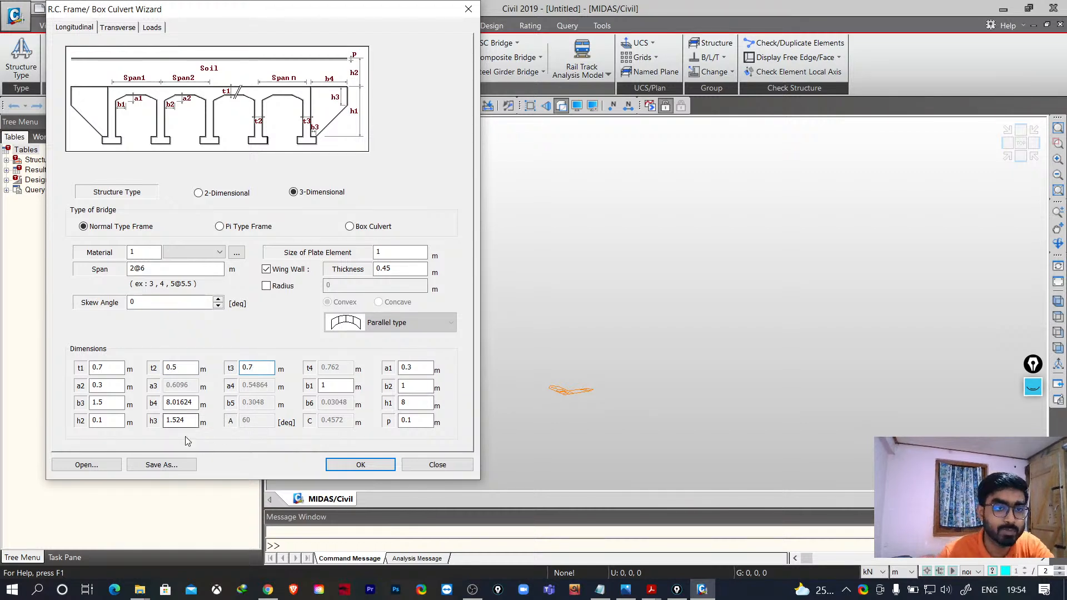
left_click_drag(189, 421, 170, 403)
key("BackSpace")
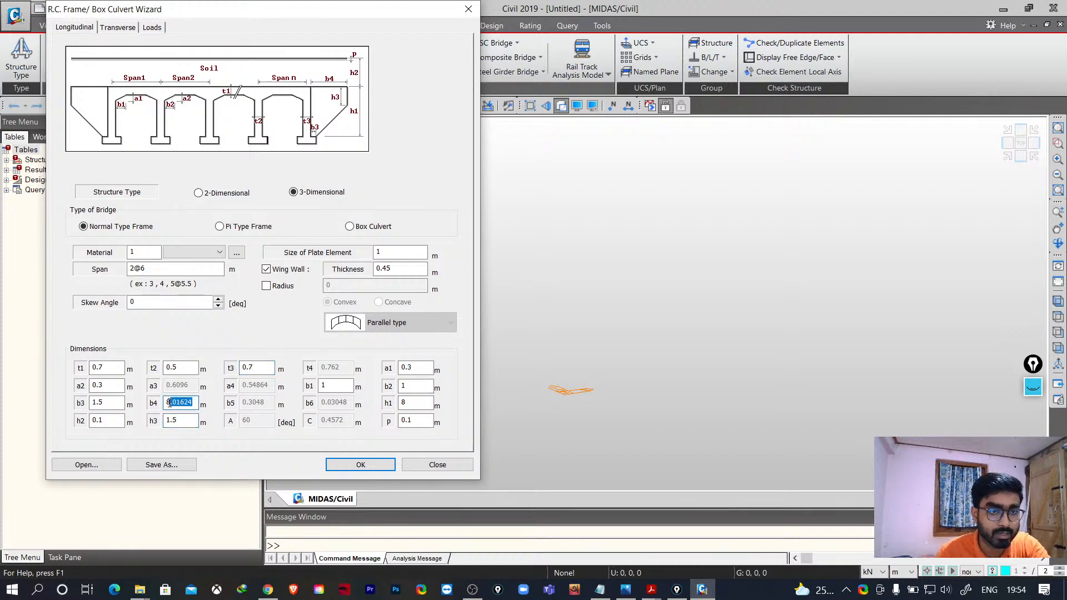
key("BackSpace")
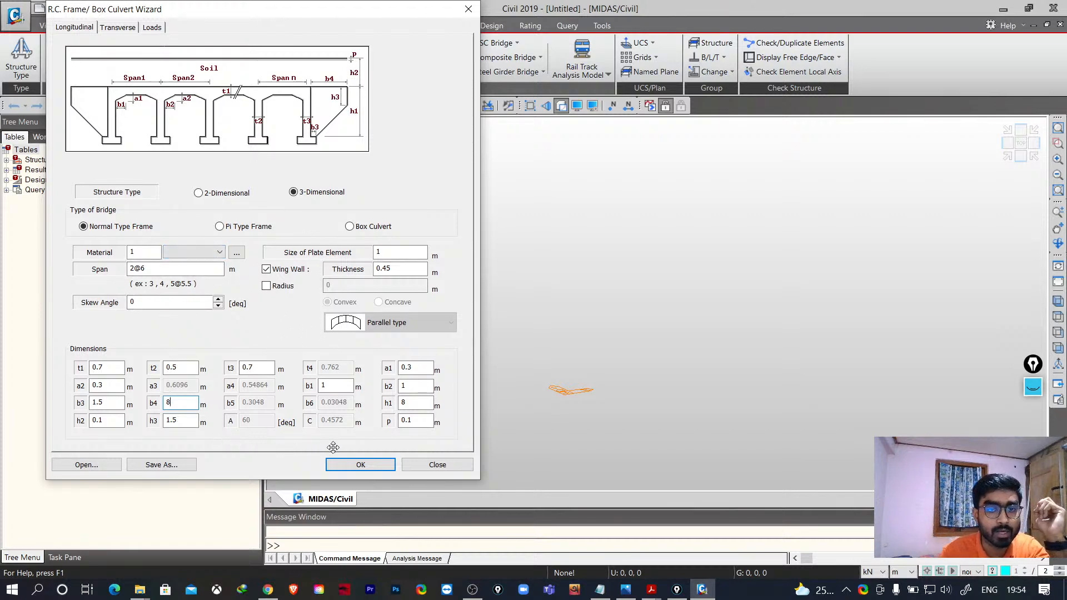
- Open the transverse settings and review the cross-section type options, keeping Type1
left_click(117, 27)
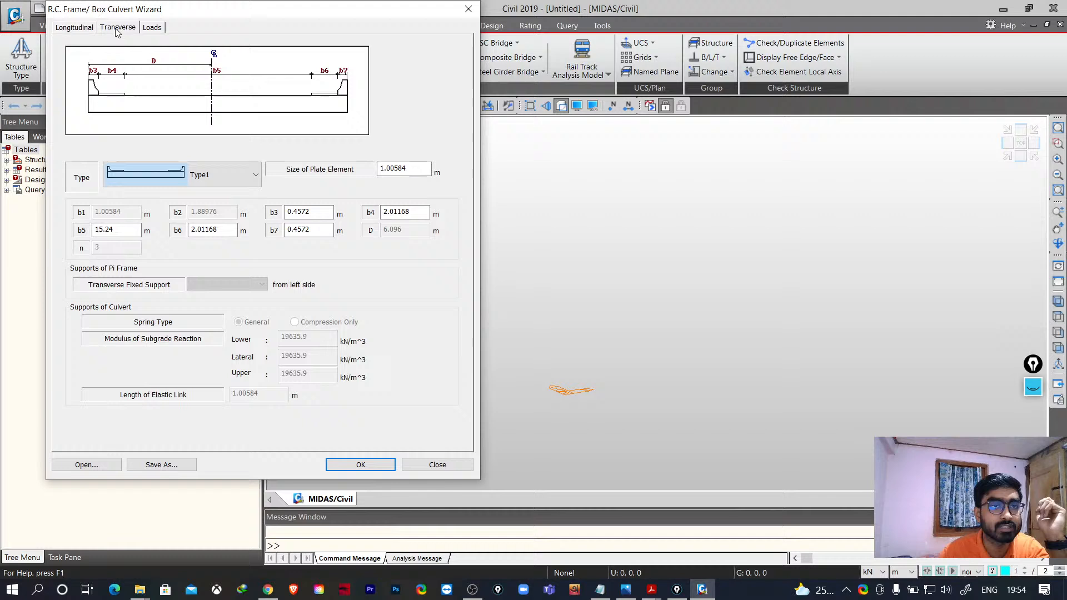
left_click(236, 174)
left_click(208, 201)
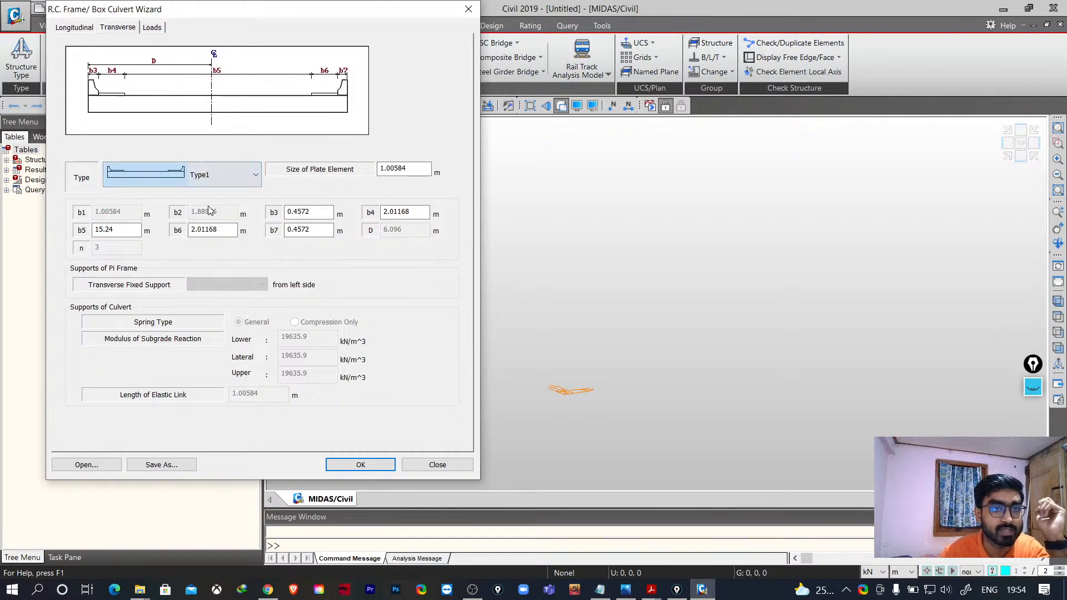
- Set transverse dimensions b4 and b6 to 2 m and b3 and b7 to 0.45 m
left_click_drag(124, 229, 111, 231)
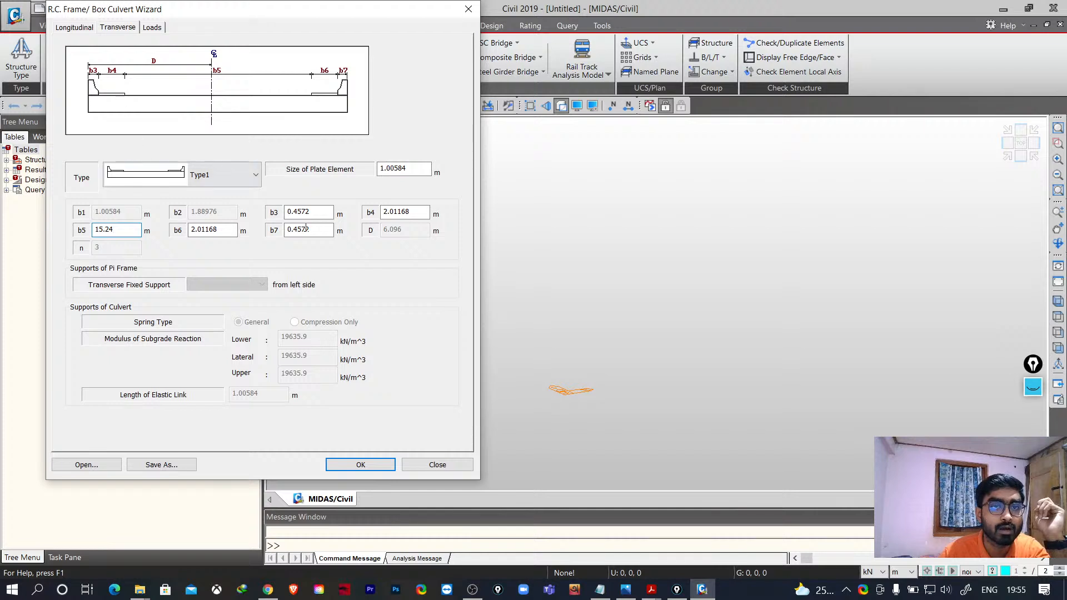
left_click_drag(409, 213, 389, 212)
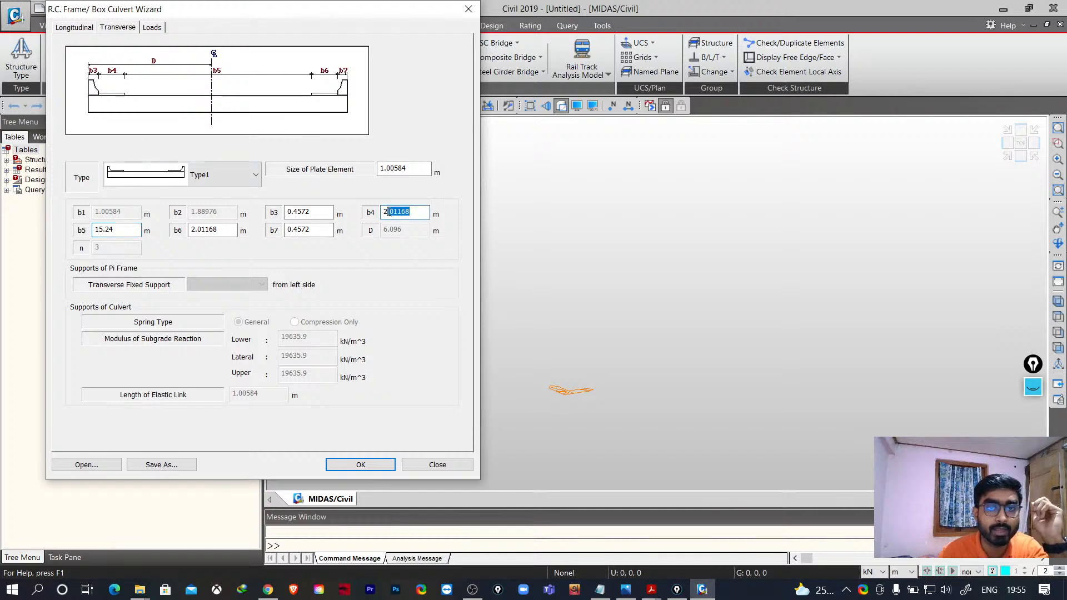
key("BackSpace")
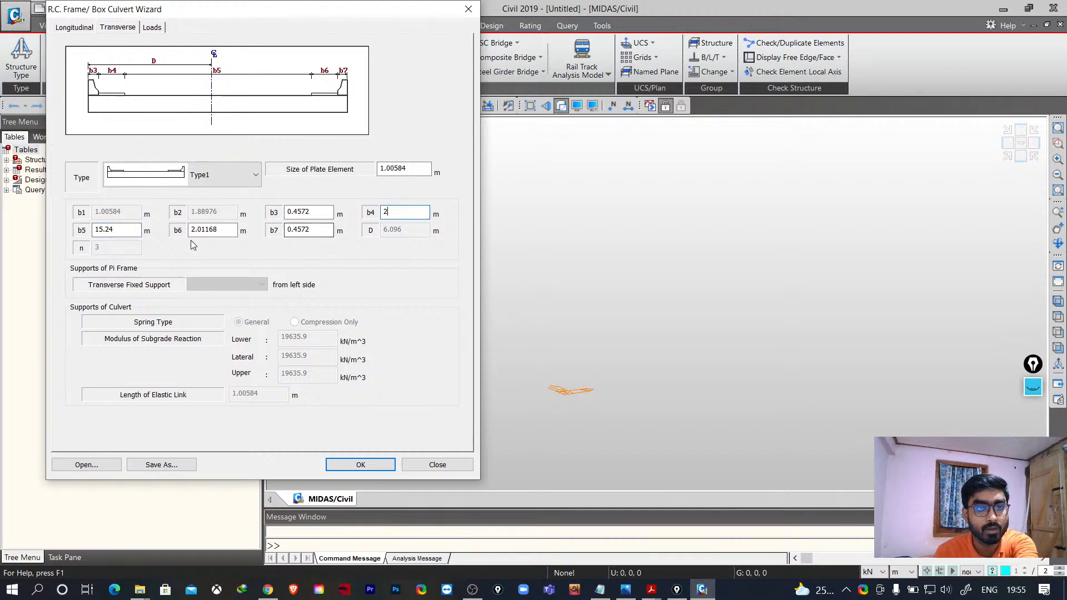
left_click_drag(234, 230, 195, 232)
key("BackSpace")
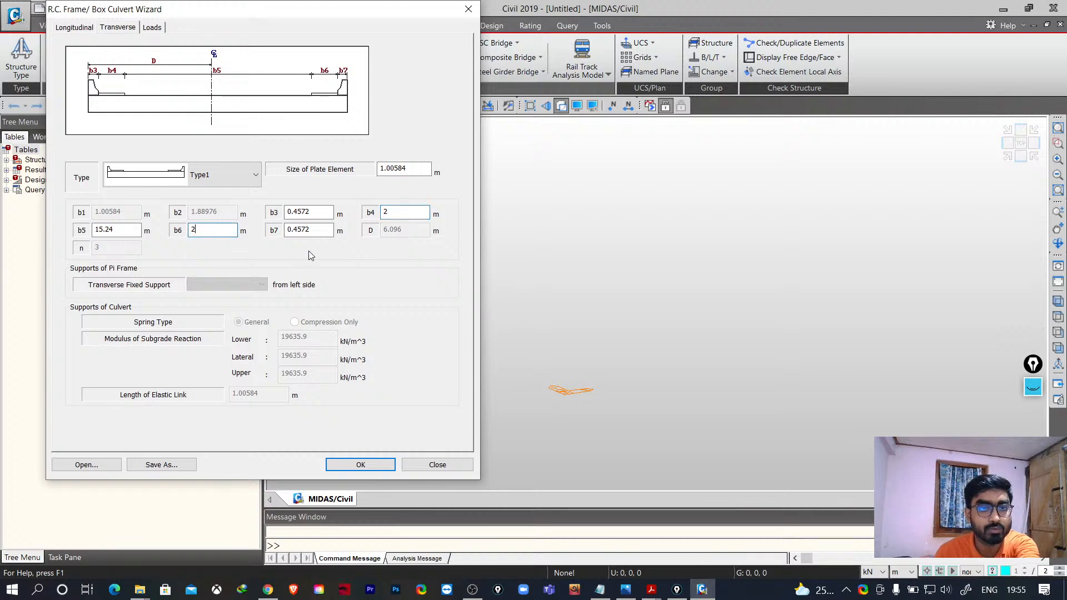
left_click_drag(332, 230, 303, 212)
key("BackSpace")
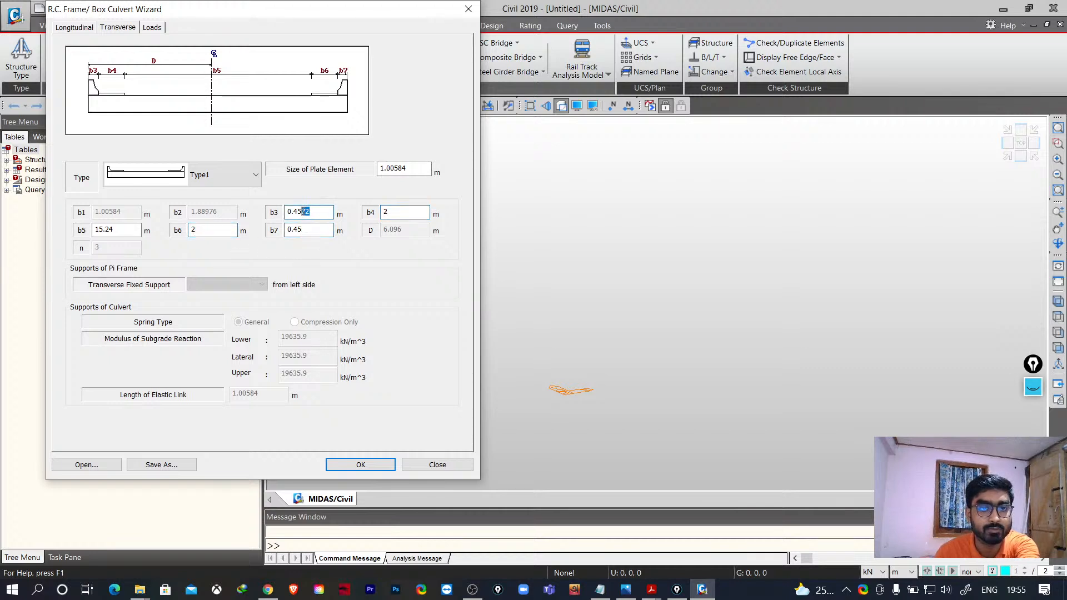
key("BackSpace")
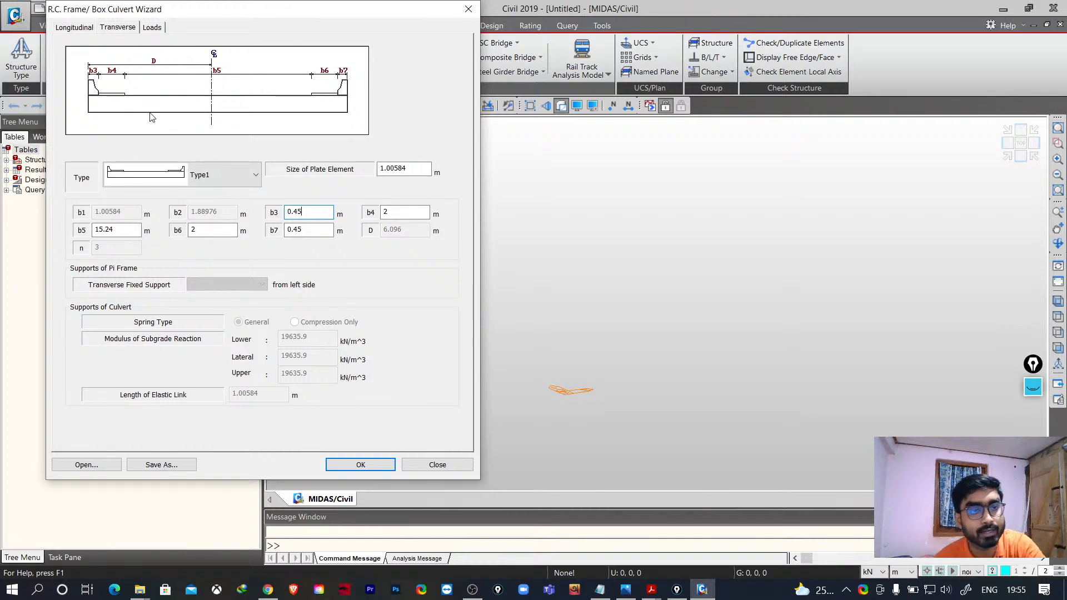
- Set the transverse plate element size to 1 m and b5 to 9.1 m
left_click(78, 28)
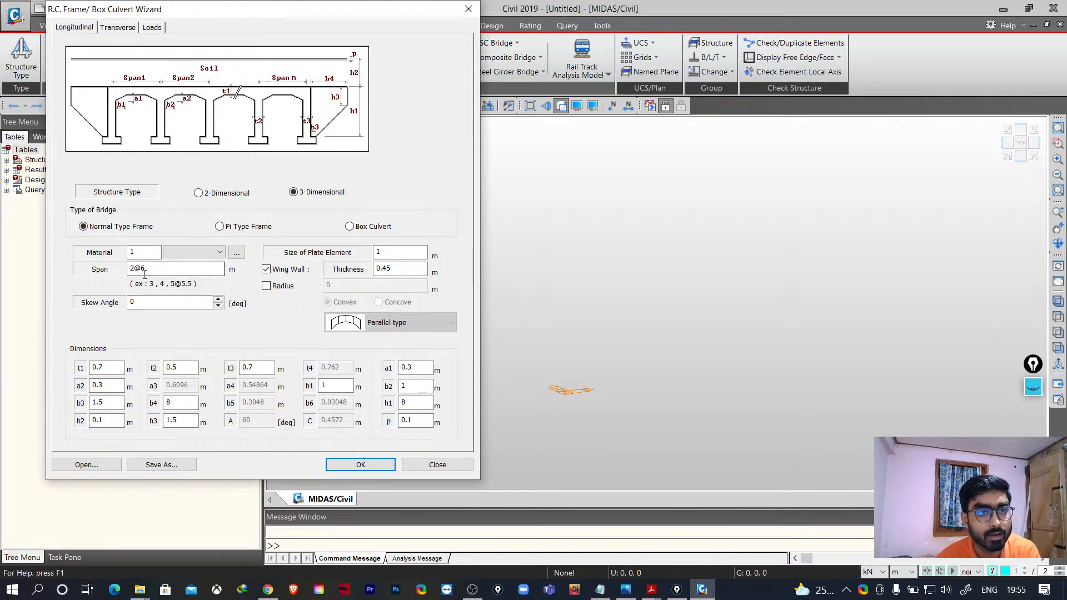
left_click(124, 30)
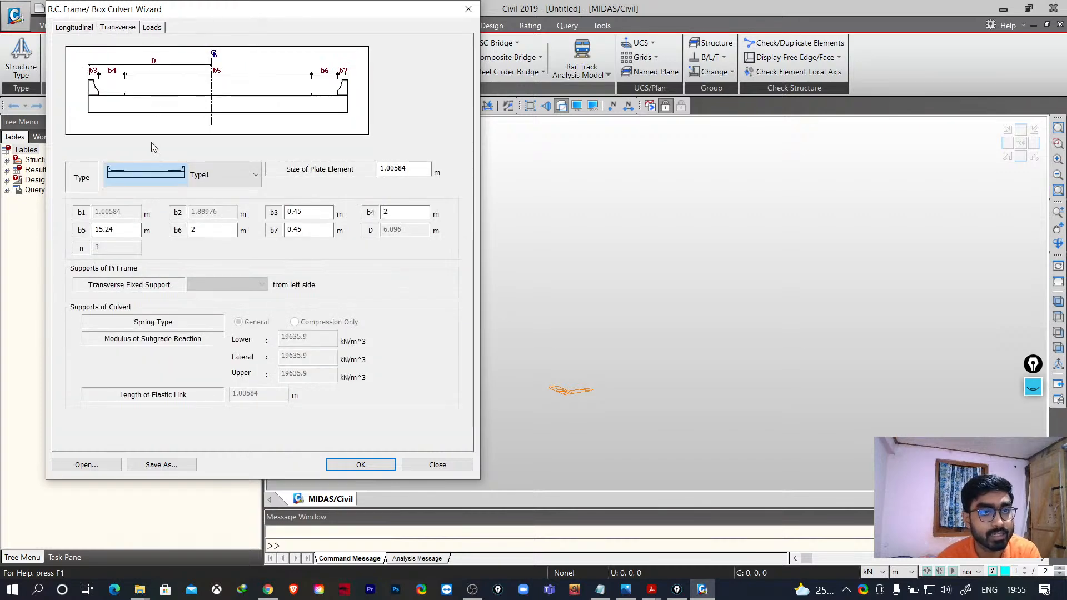
left_click(66, 29)
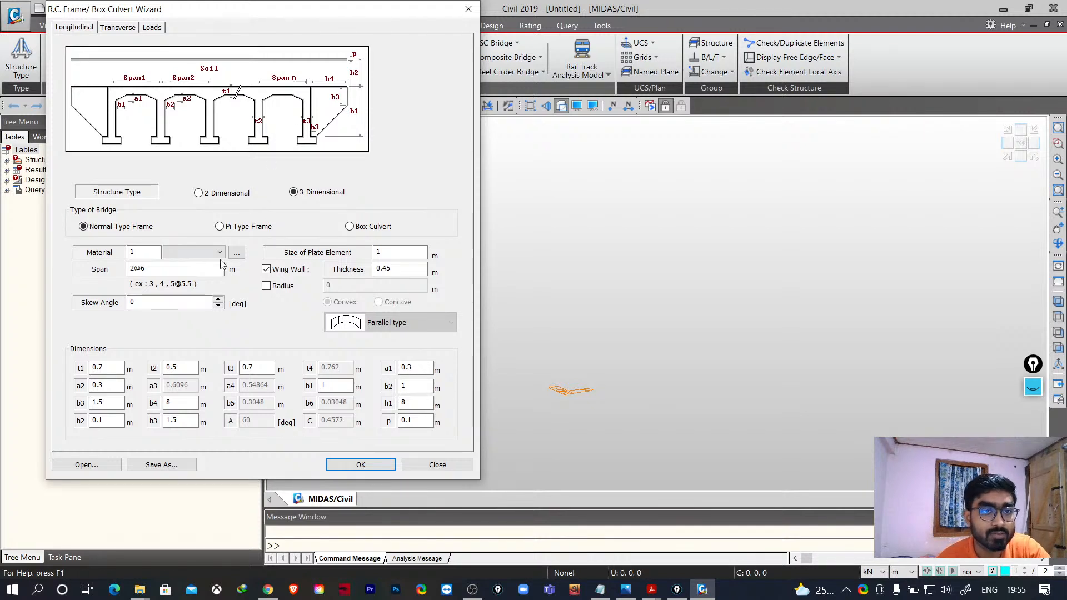
left_click(117, 27)
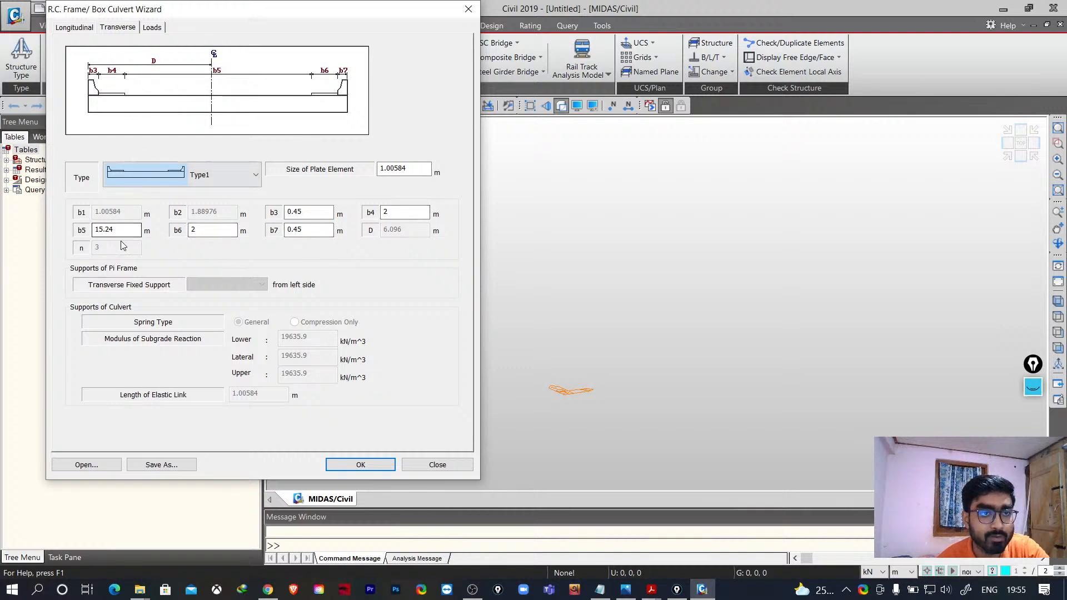
left_click_drag(131, 230, 71, 228)
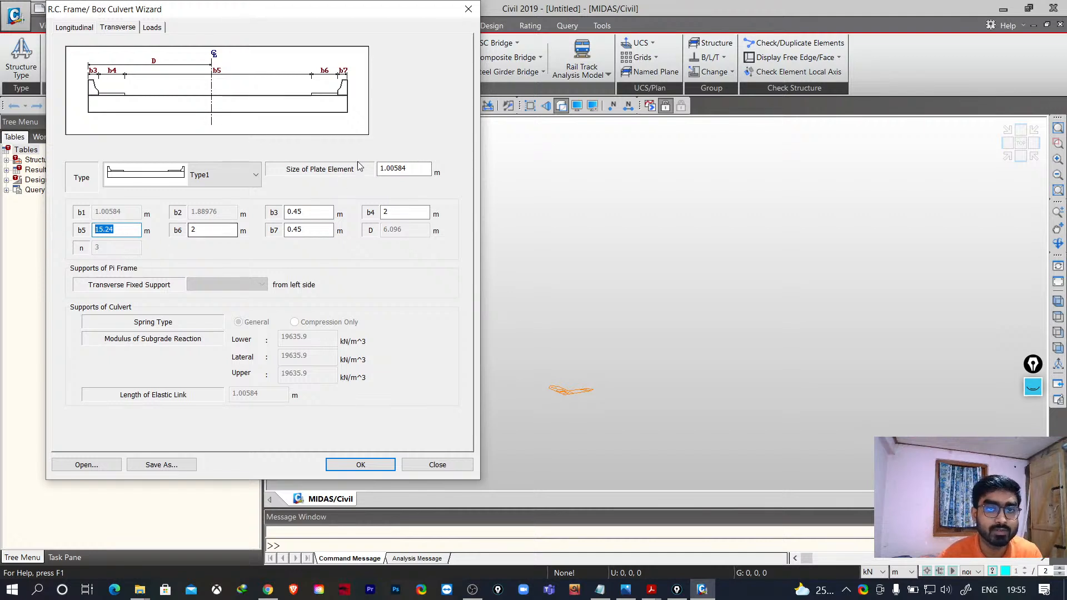
left_click_drag(422, 169, 384, 169)
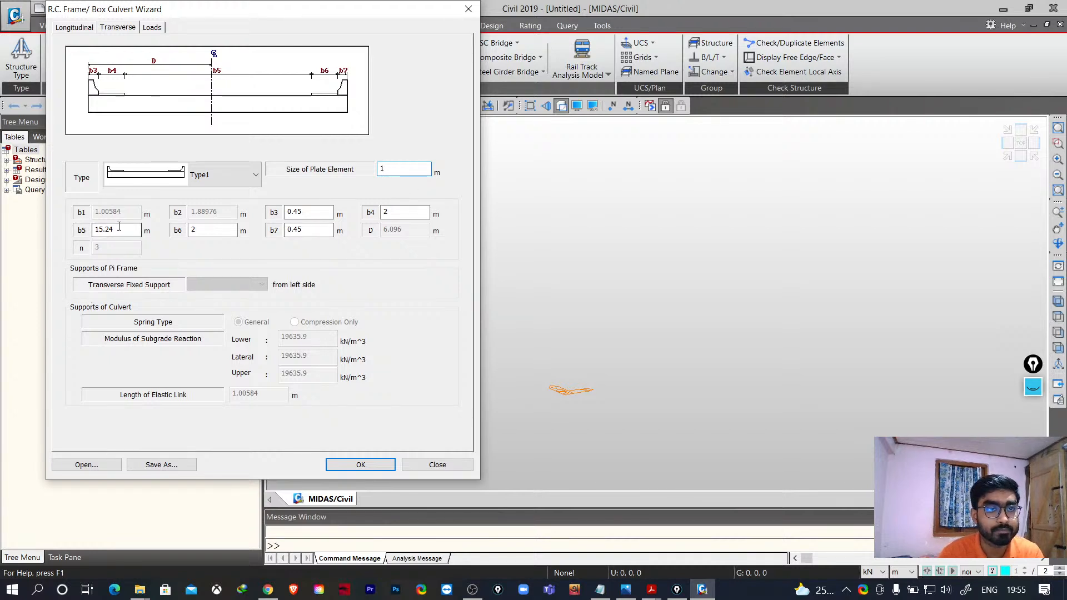
left_click_drag(119, 226, 66, 247)
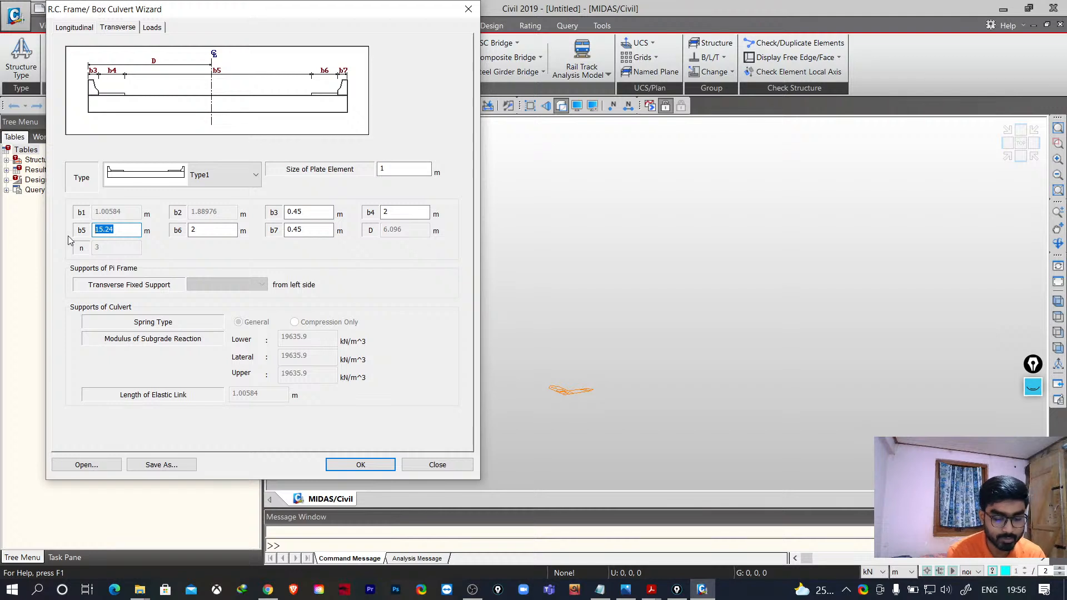
type("91")
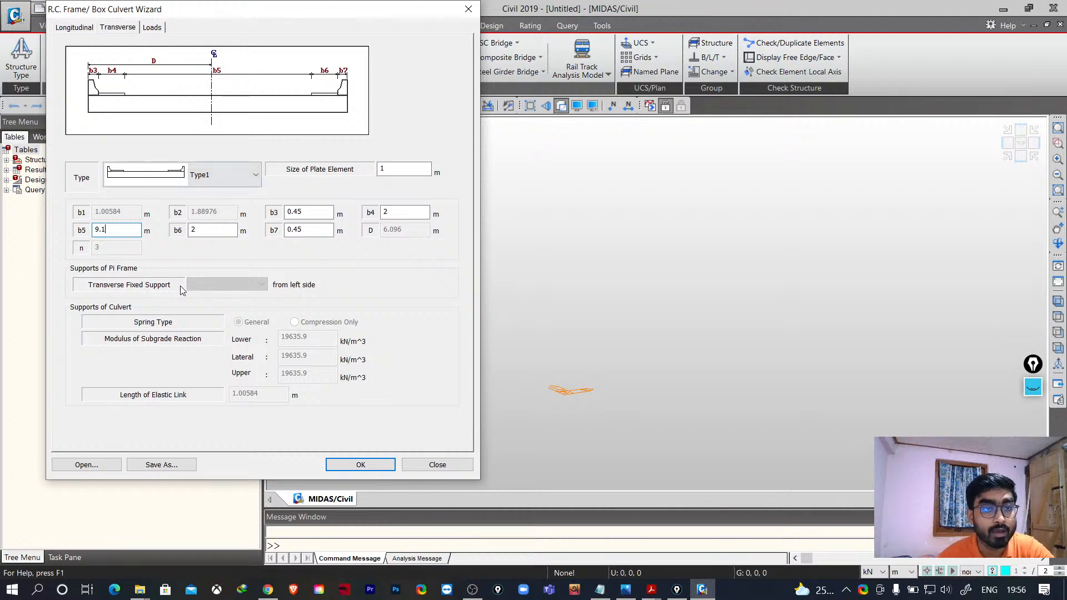
- Apply IRC:6-2000 load combinations with a 0.3 m sidewalk thickness and finish the wizard to generate the model
left_click(158, 28)
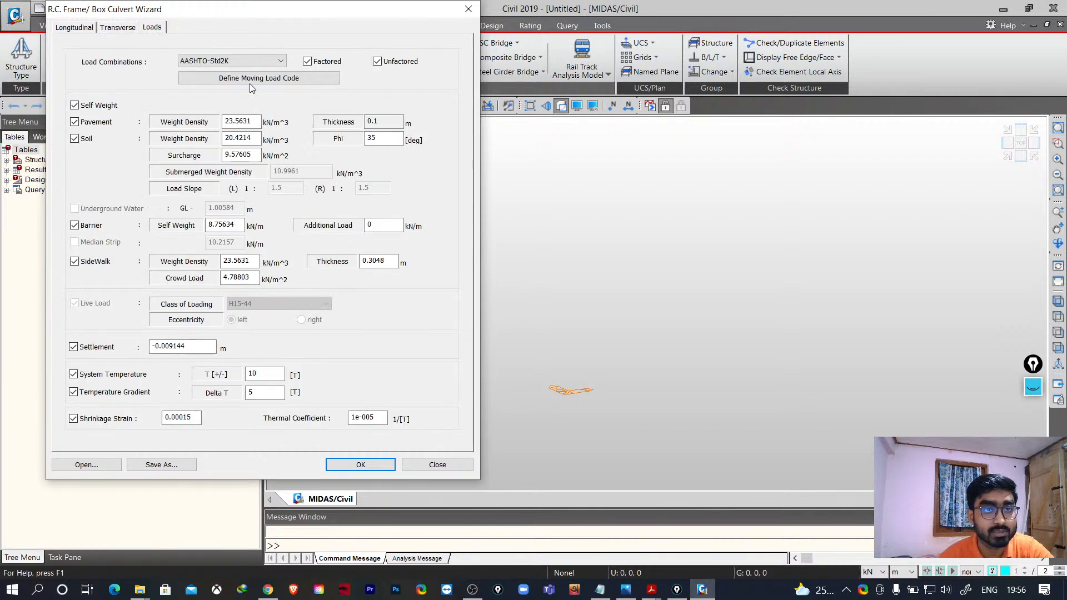
left_click(235, 62)
left_click(205, 101)
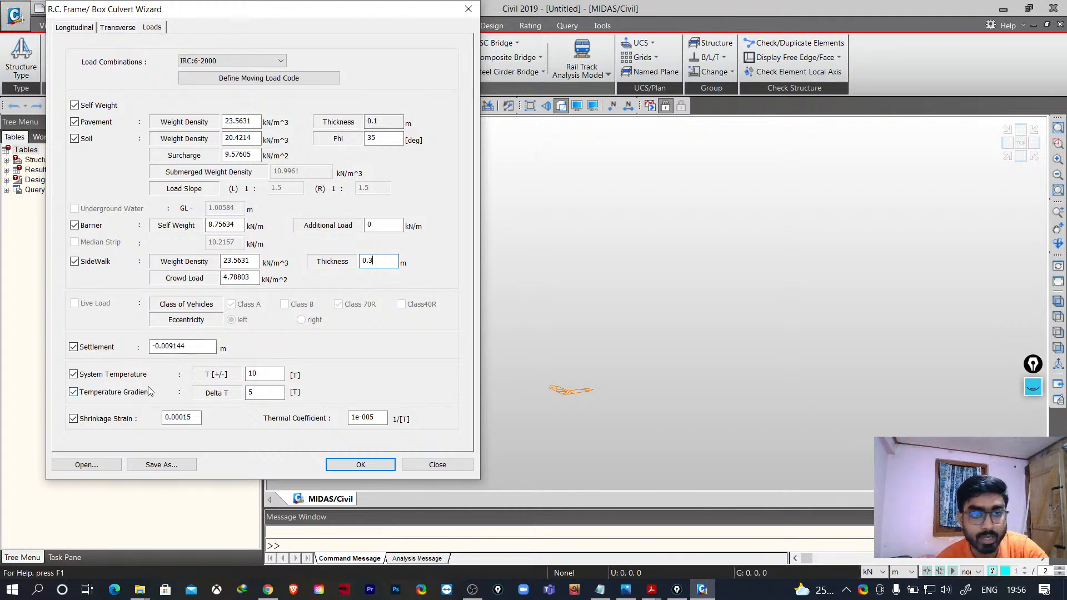
left_click(360, 465)
- Inspect the generated frame bridge model, including the deck, walls and wing walls, from different angles
middle_click_drag(656, 367, 610, 331)
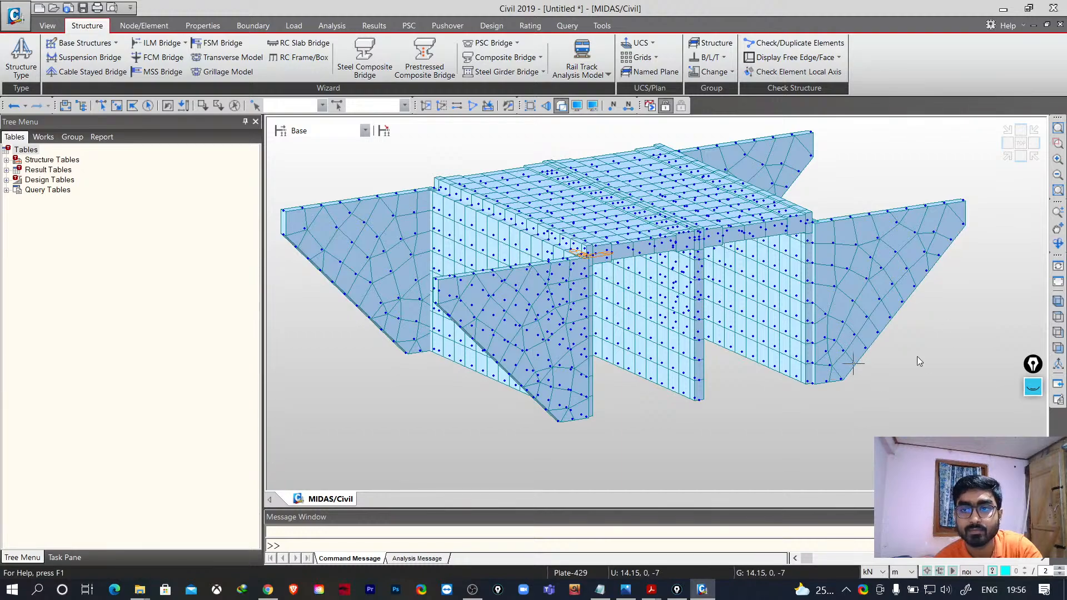
left_click(1058, 243)
left_click_drag(963, 292, 694, 376)
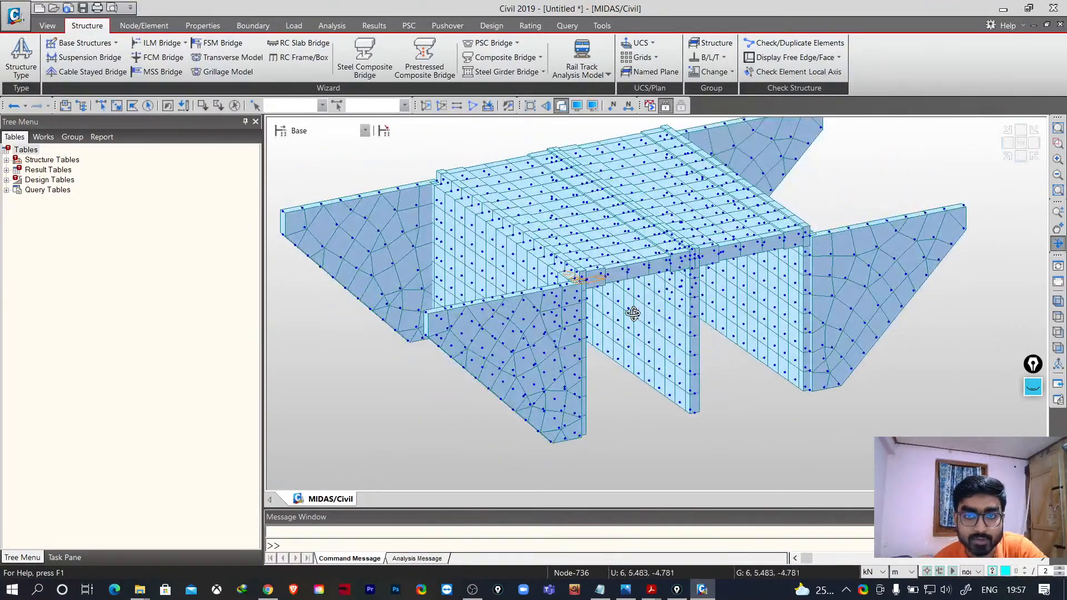
right_click(952, 401)
mouse_move(897, 429)
left_mouse_down()
mouse_move(881, 429)
mouse_move(899, 425)
left_mouse_up()
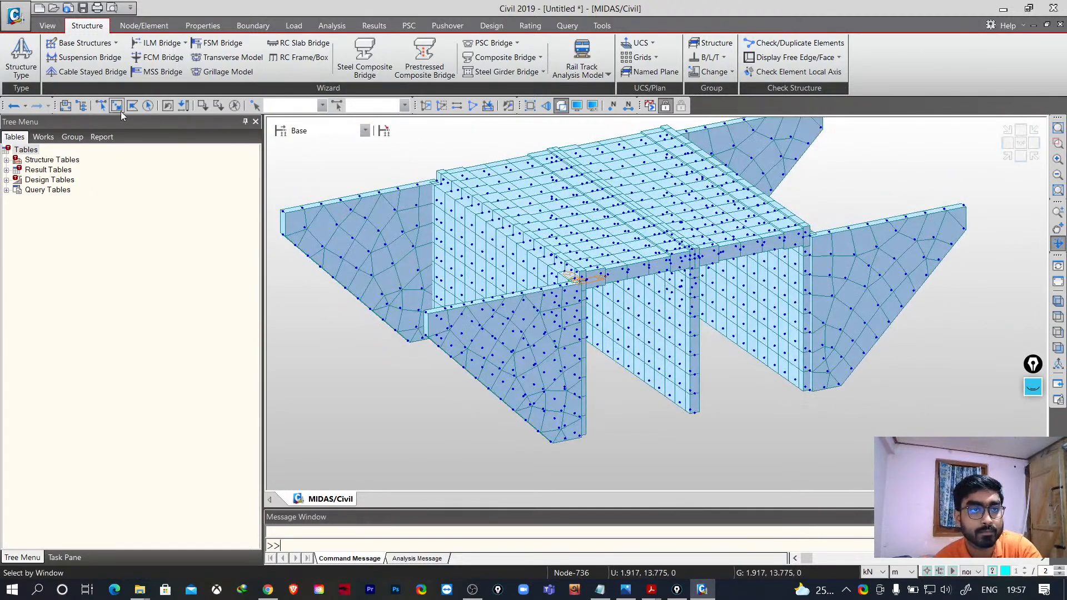
left_click(101, 105)
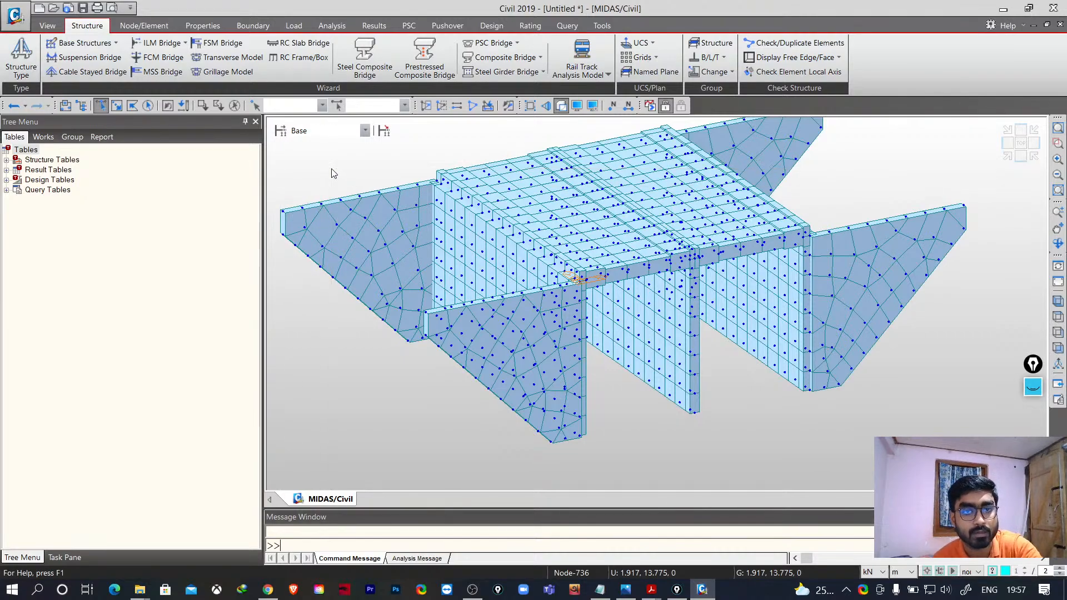
scroll(610, 300, "up", 5)
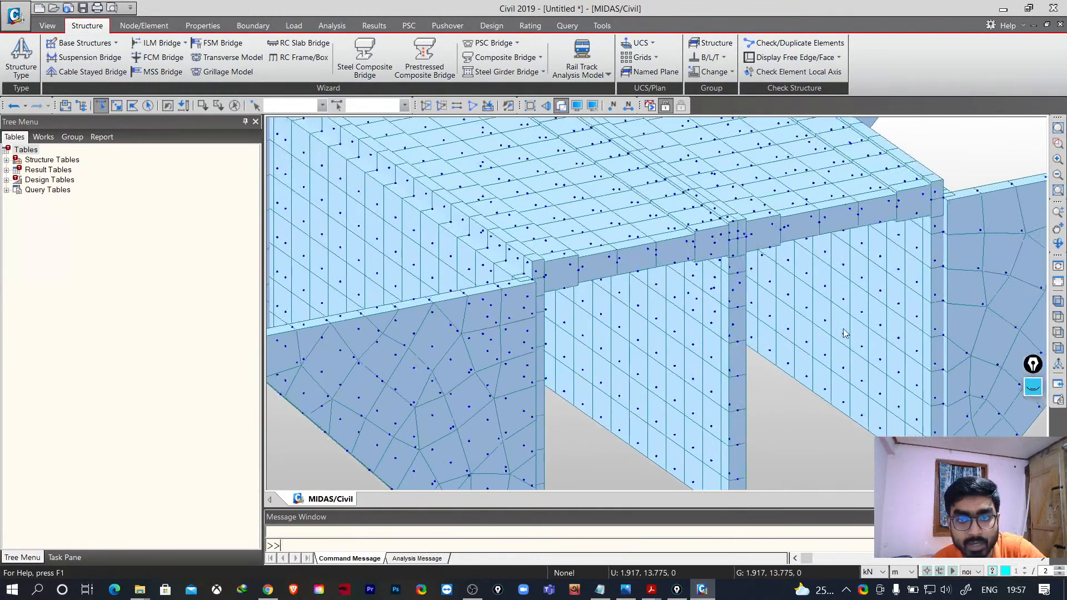
scroll(531, 282, "up", 5)
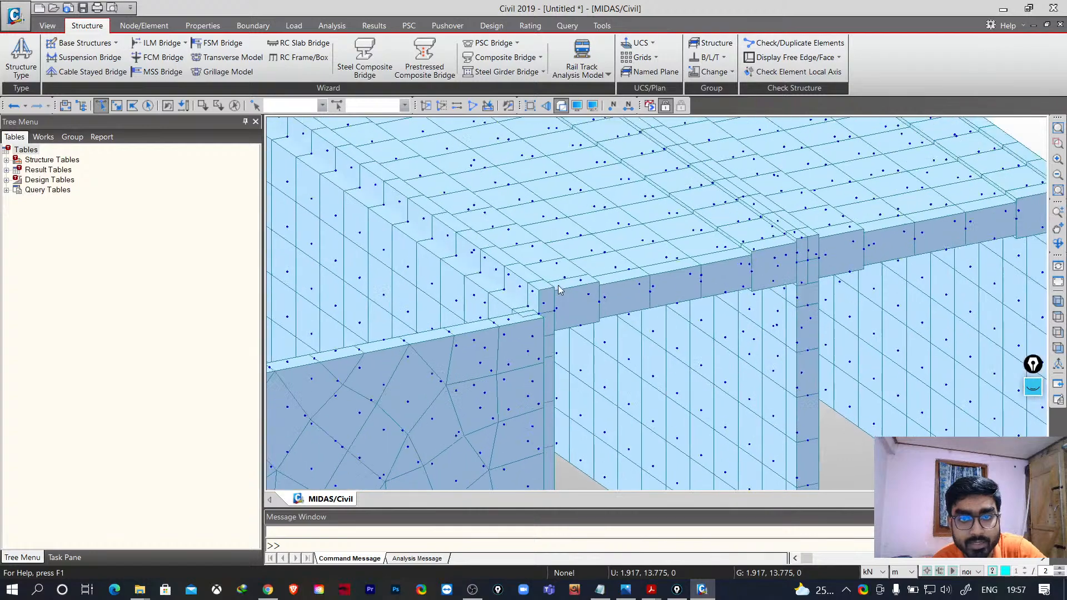
scroll(561, 289, "down", 4)
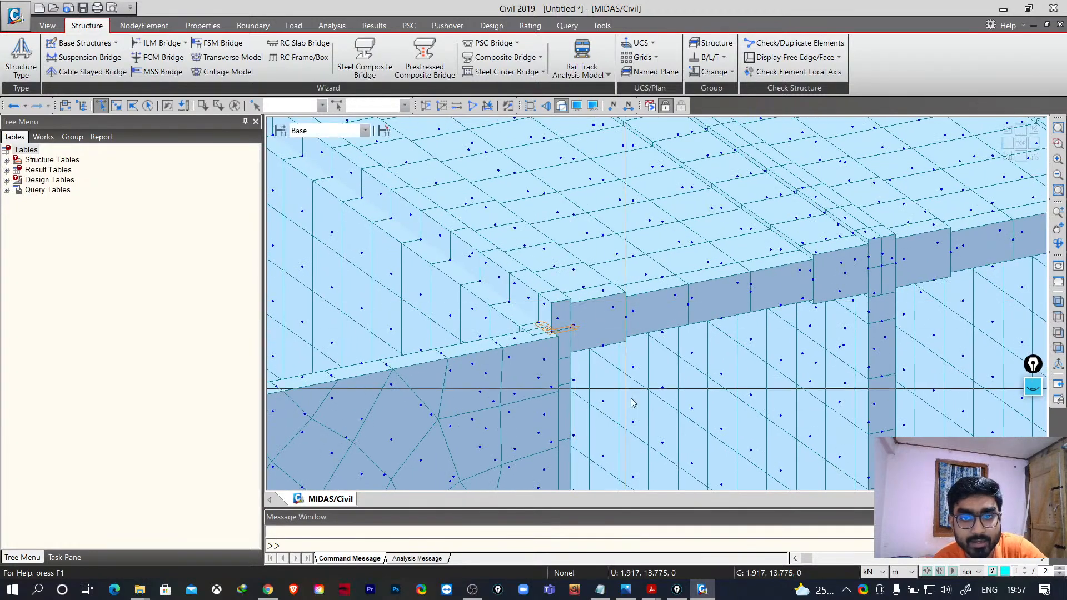
middle_click_drag(602, 349, 469, 304)
middle_click_drag(493, 338, 478, 326)
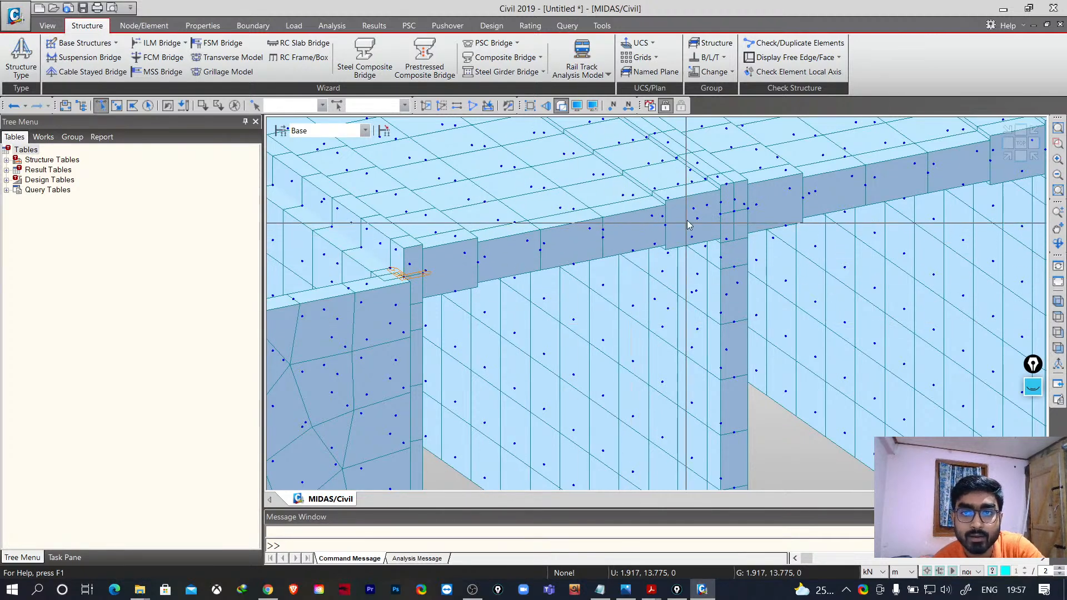
middle_click_drag(672, 218, 643, 315)
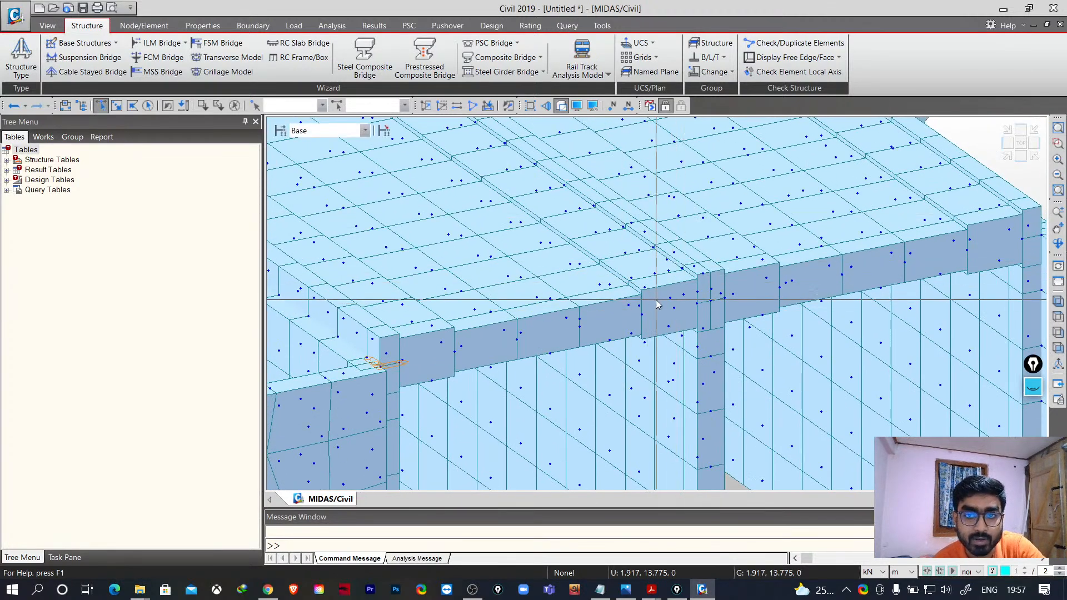
middle_click_drag(638, 371, 537, 277)
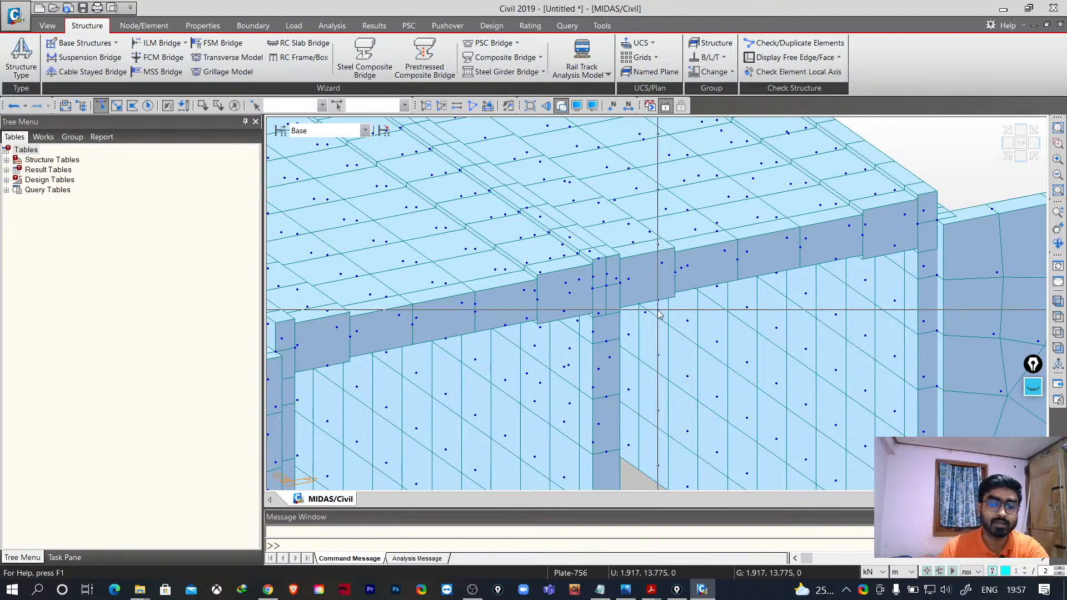
middle_click_drag(667, 314, 811, 276)
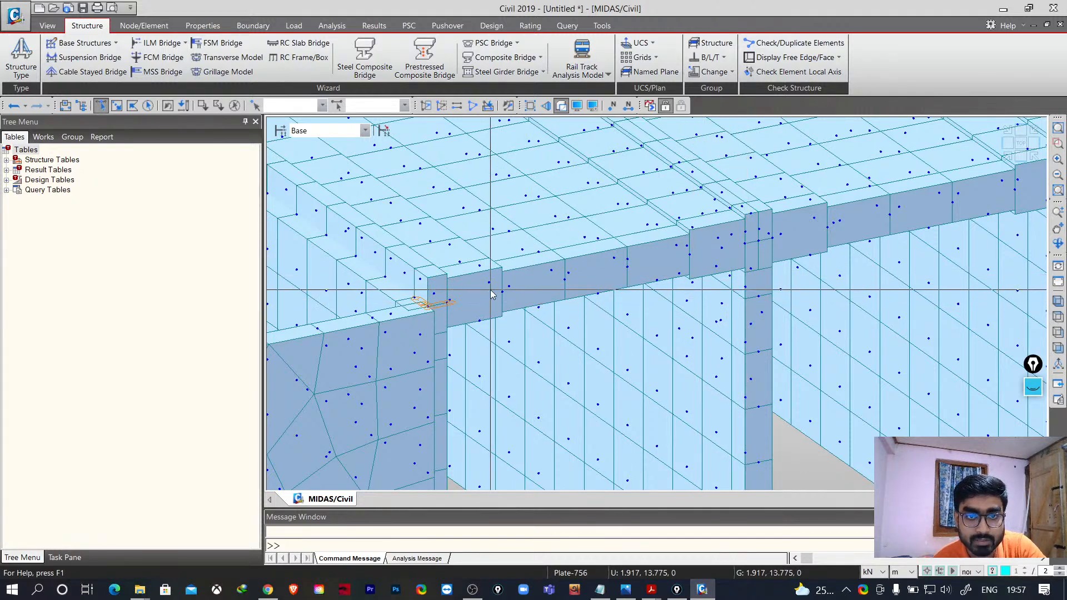
middle_click_drag(762, 295, 585, 347)
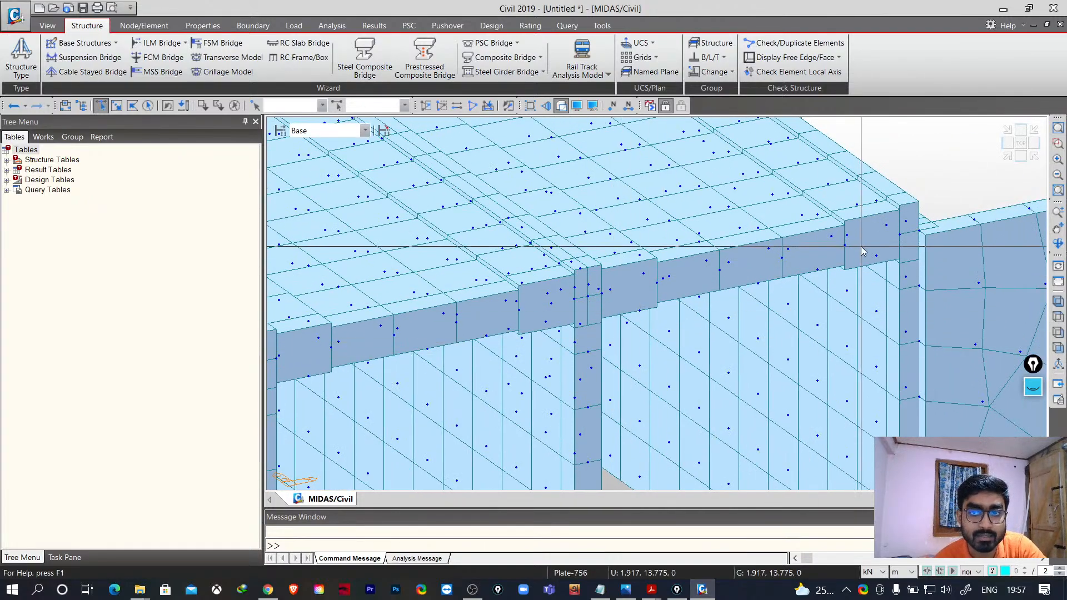
scroll(834, 278, "down", 4)
scroll(801, 306, "up", 2)
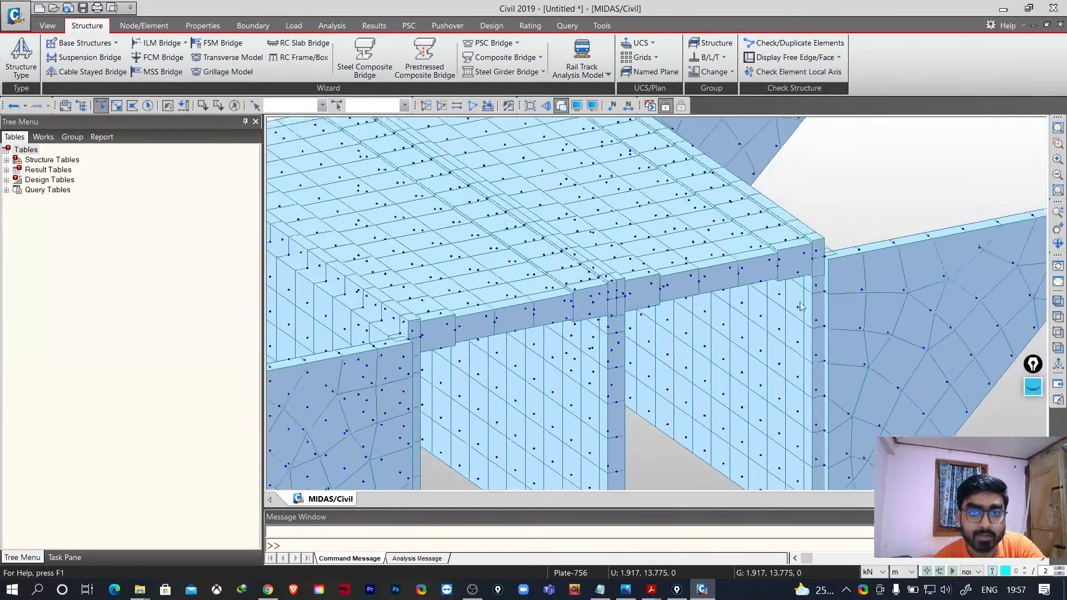
scroll(801, 307, "down", 2)
scroll(714, 255, "up", 3)
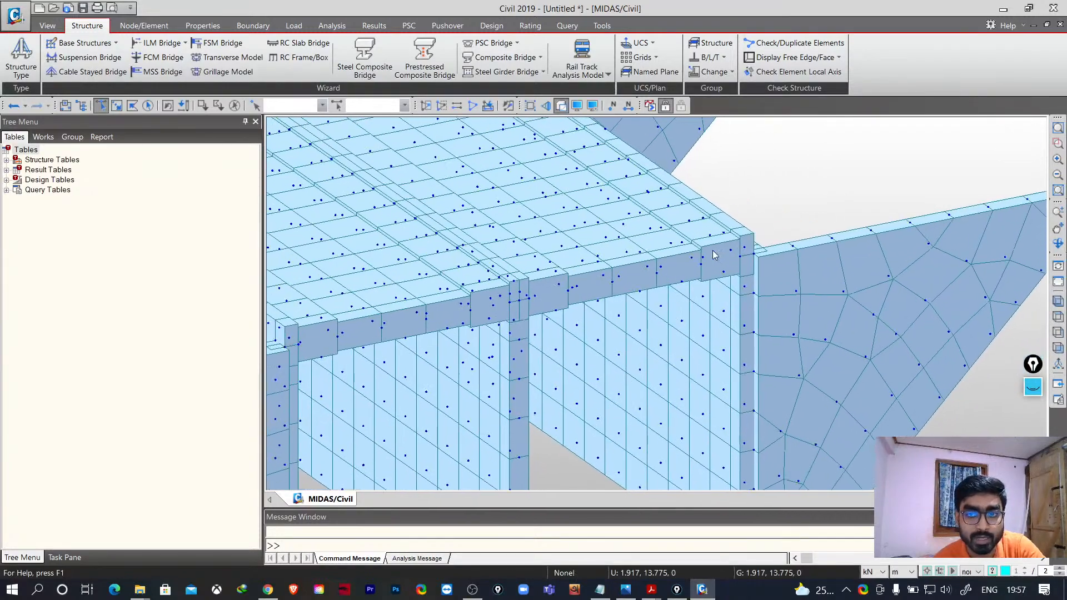
scroll(715, 254, "up", 3)
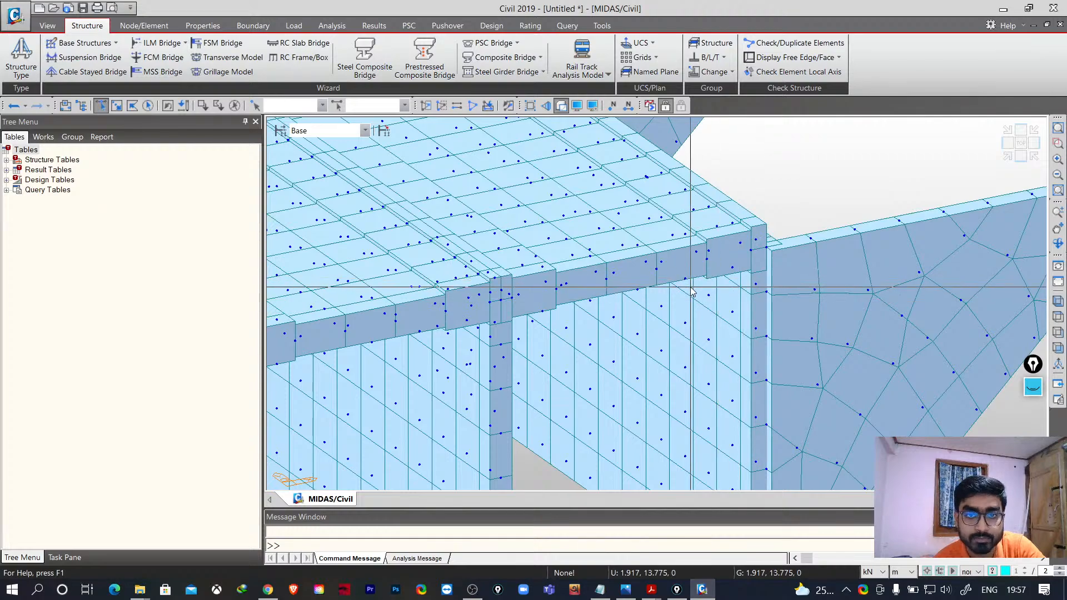
scroll(631, 340, "down", 5)
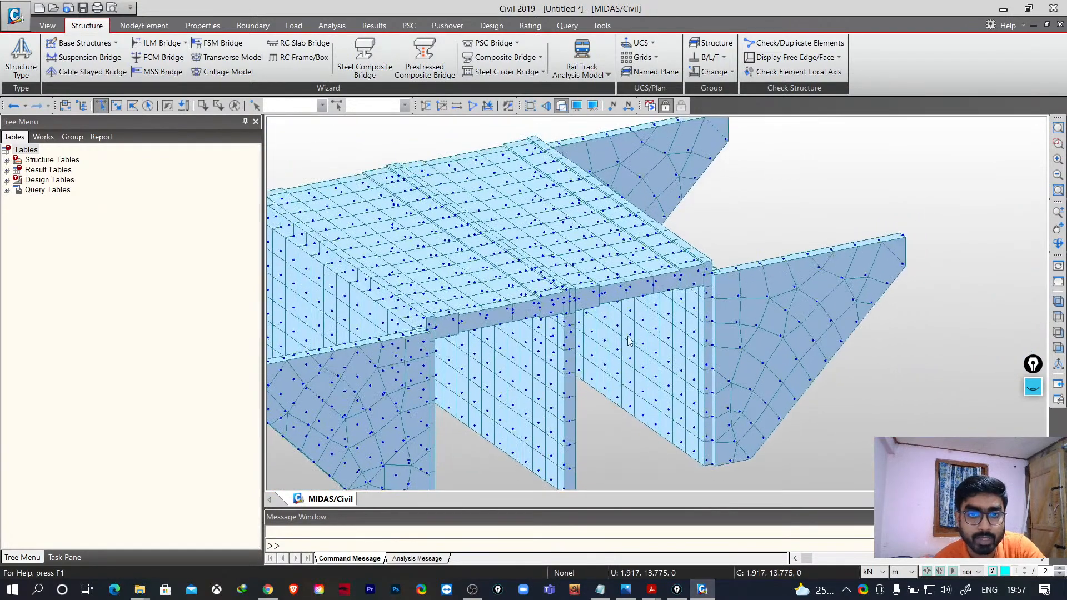
scroll(631, 340, "up", 2)
scroll(477, 235, "up", 2)
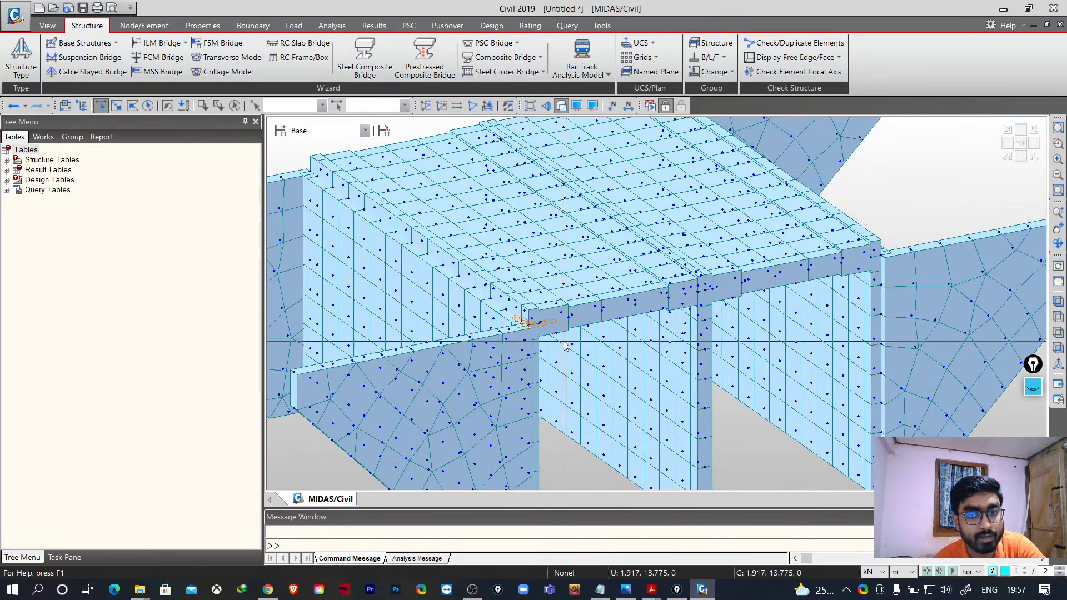
scroll(508, 360, "down", 4)
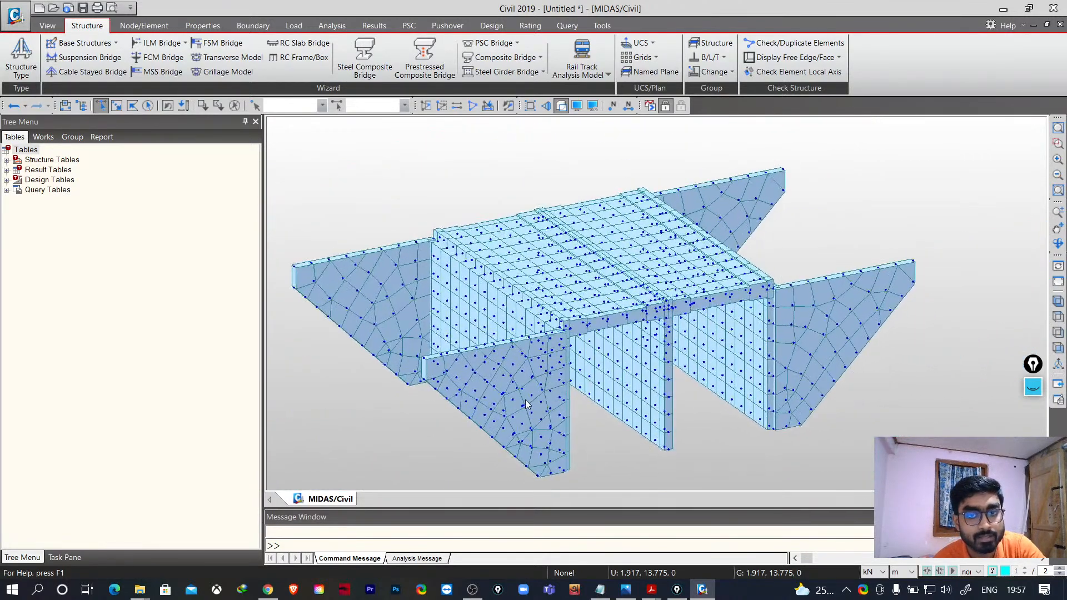
middle_click_drag(508, 410, 547, 379)
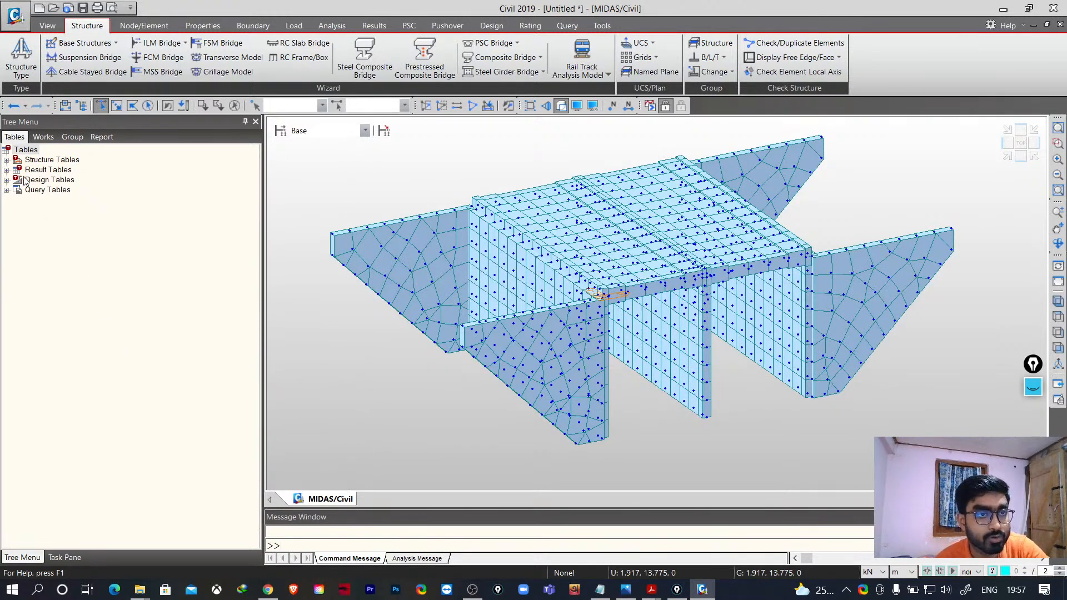
- Open the properties of the undefined material 1 in the works tree and set its design type to Concrete
left_click(43, 137)
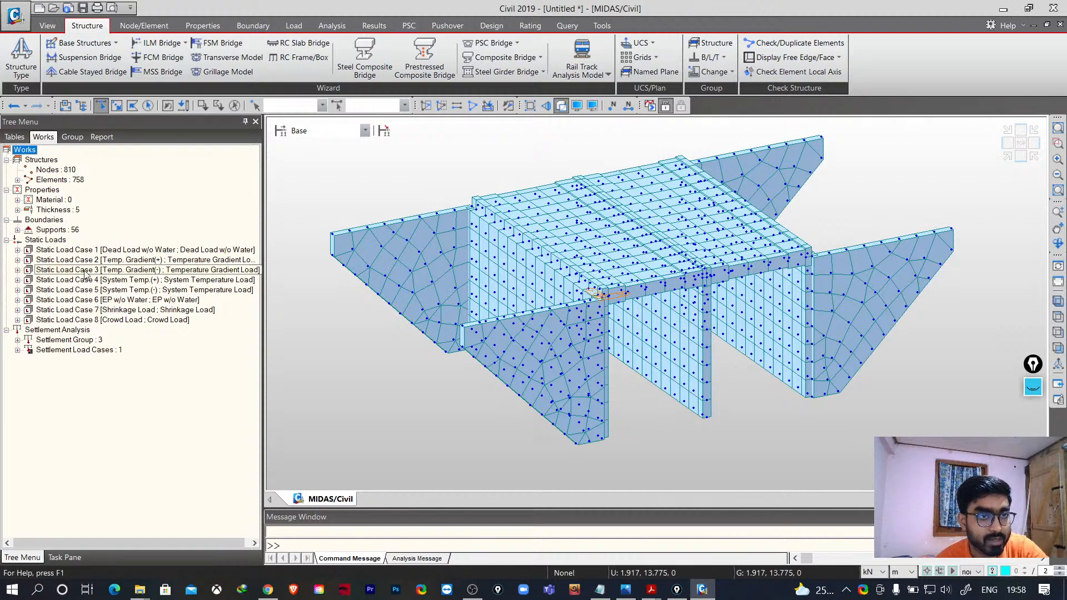
left_click(58, 200)
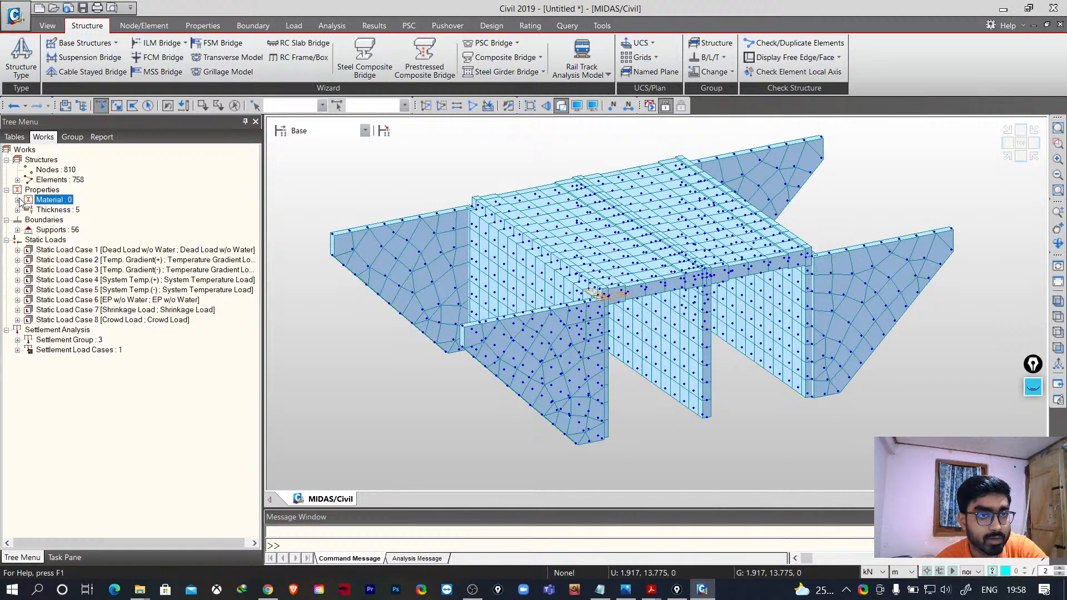
left_click(18, 200)
left_click(72, 210)
right_click(77, 210)
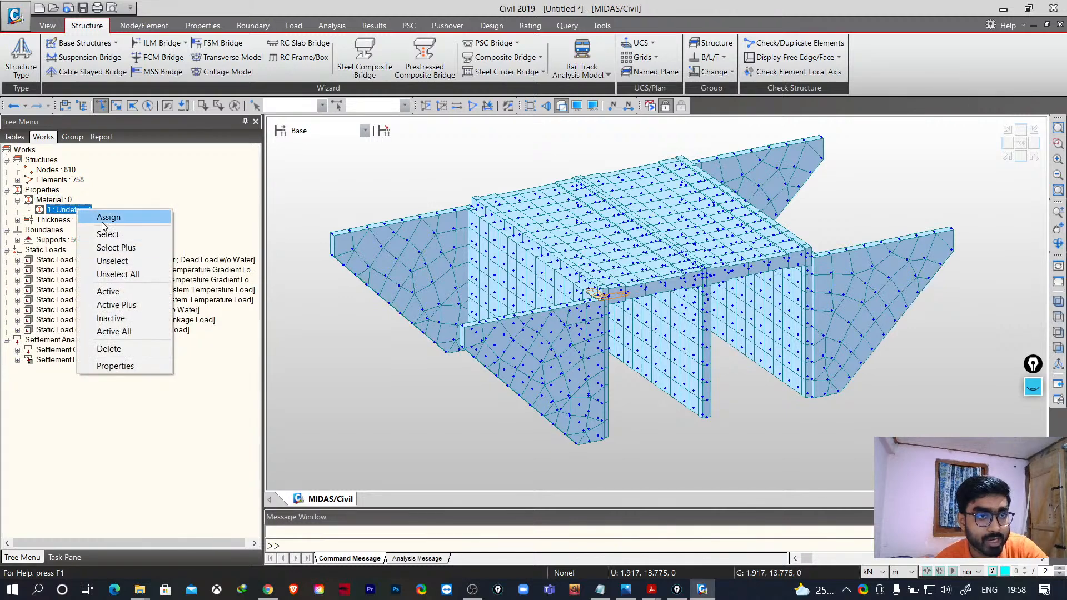
left_click(103, 218)
right_click(82, 215)
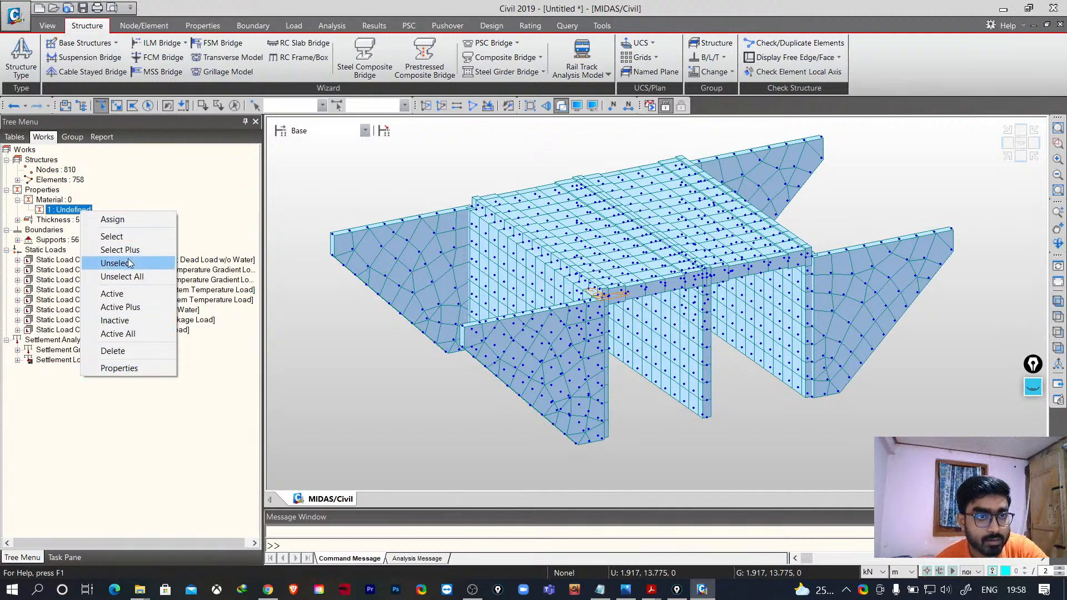
left_click(119, 368)
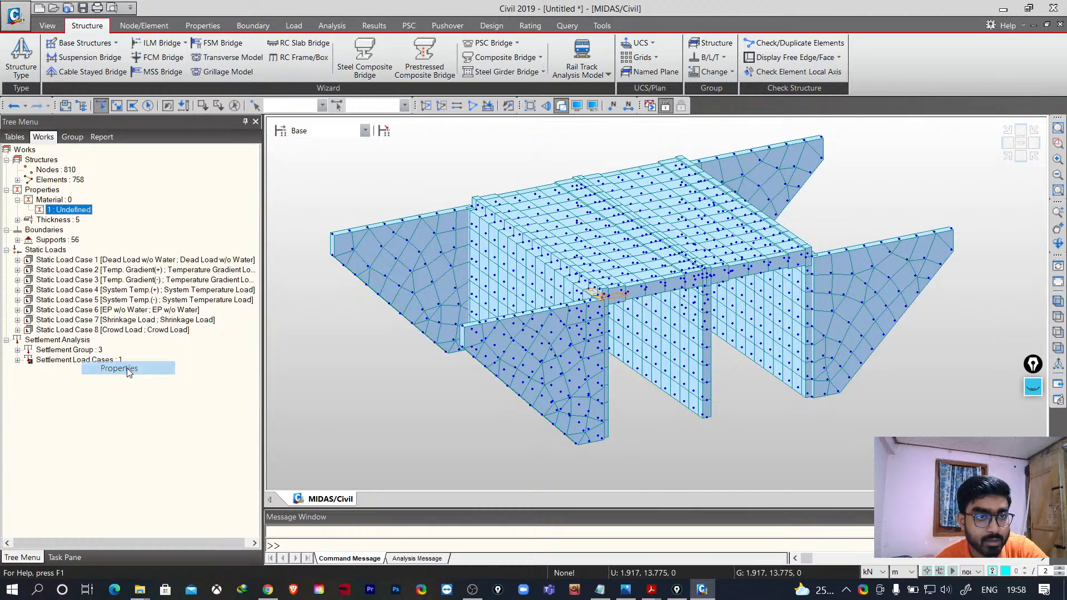
left_click(503, 91)
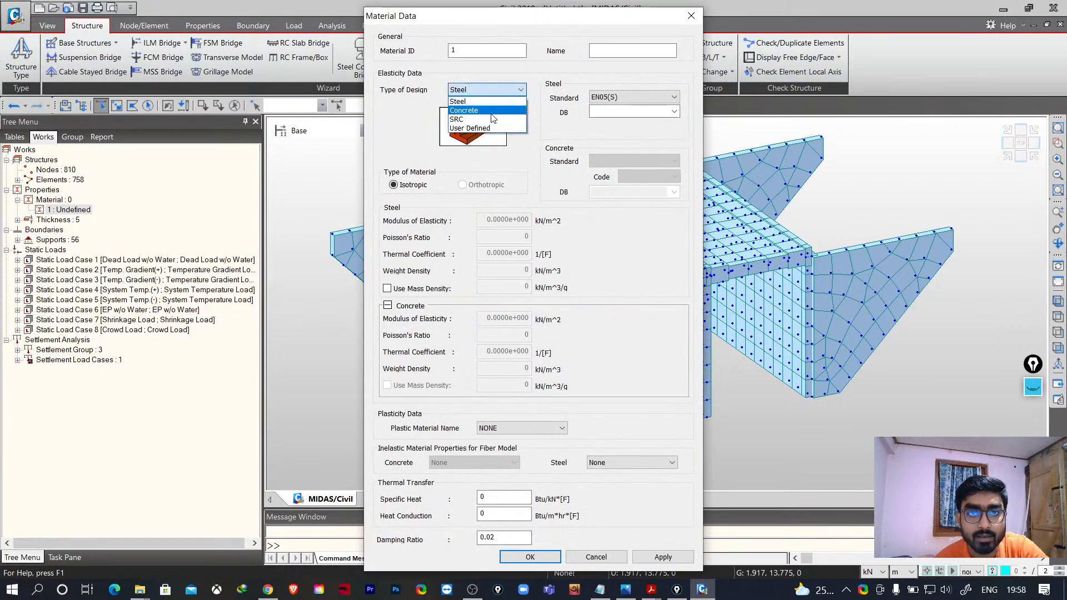
left_click(494, 109)
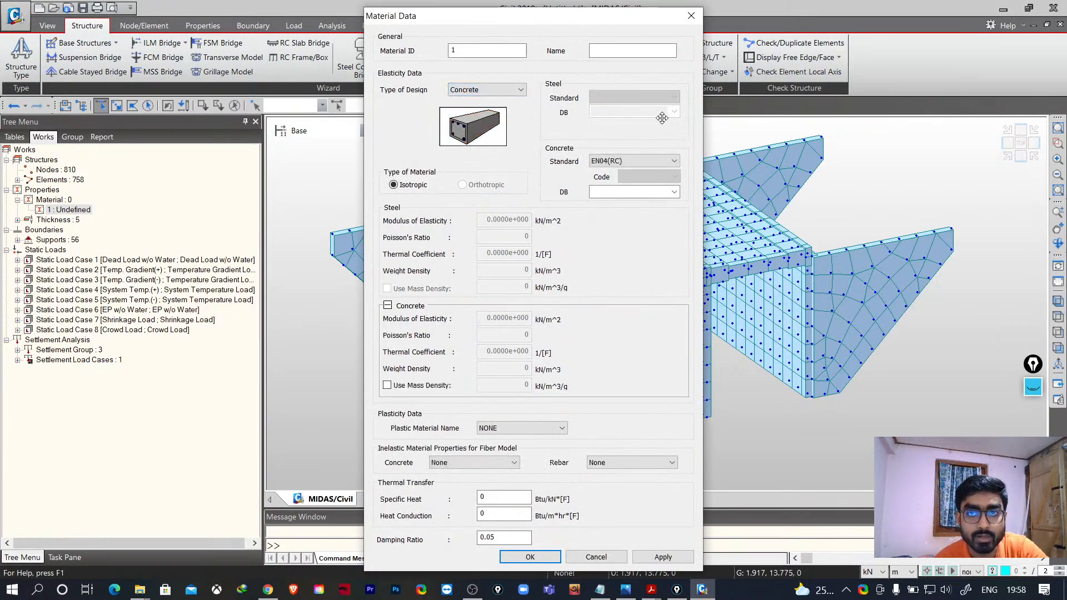
- Choose the IS(RC) concrete standard with the M30 grade from the database and confirm the material
left_click(675, 162)
left_click(642, 404)
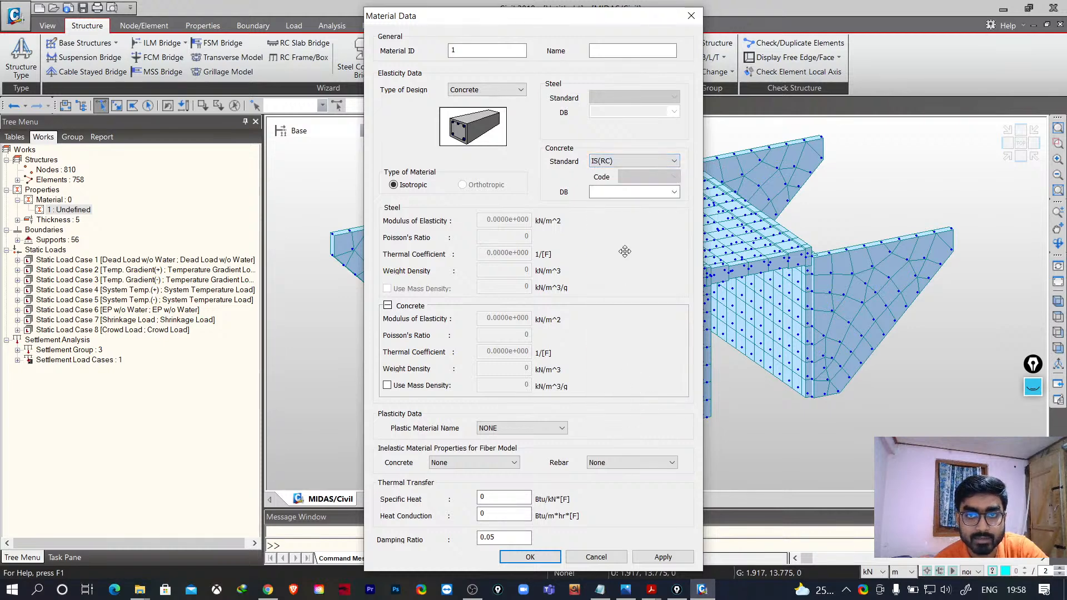
left_click(674, 192)
left_click(641, 239)
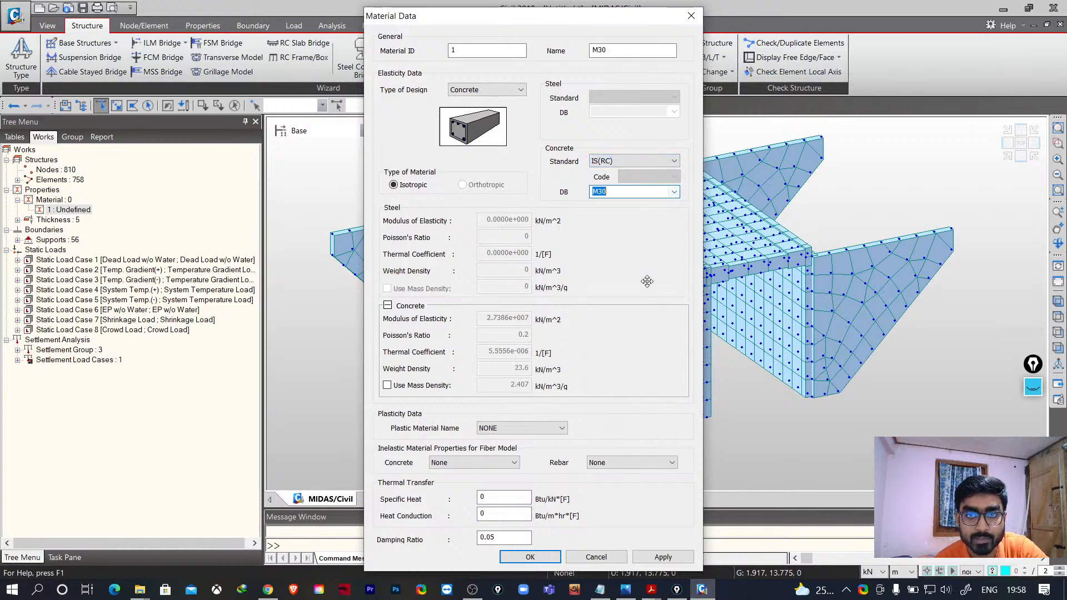
left_click(530, 557)
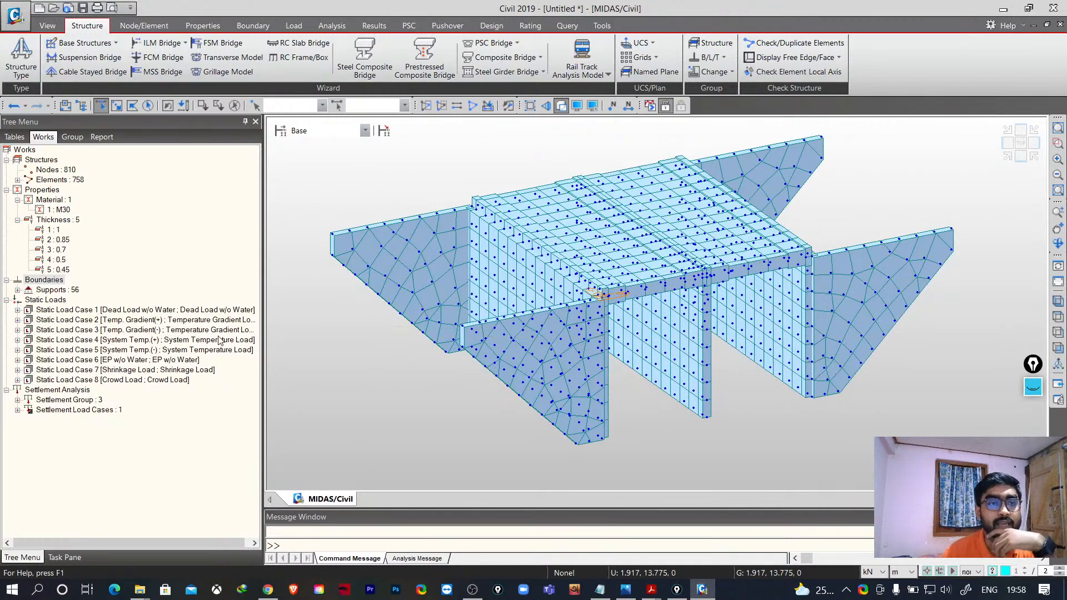
- Display the pressure loads of Static Load Case 6 (EP w/o Water) on the model
left_click(17, 380)
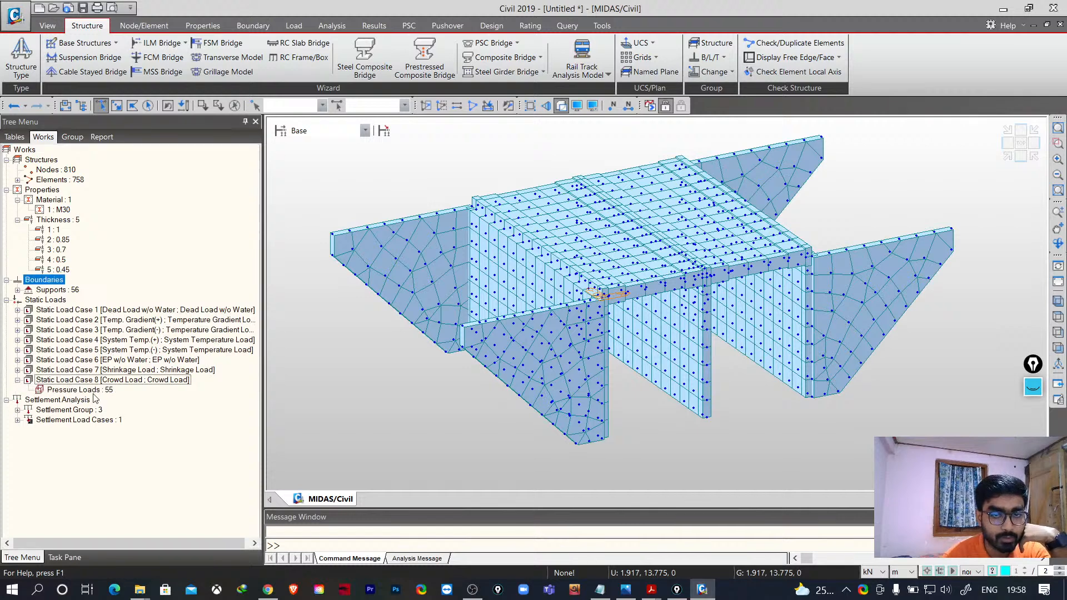
left_click(149, 370)
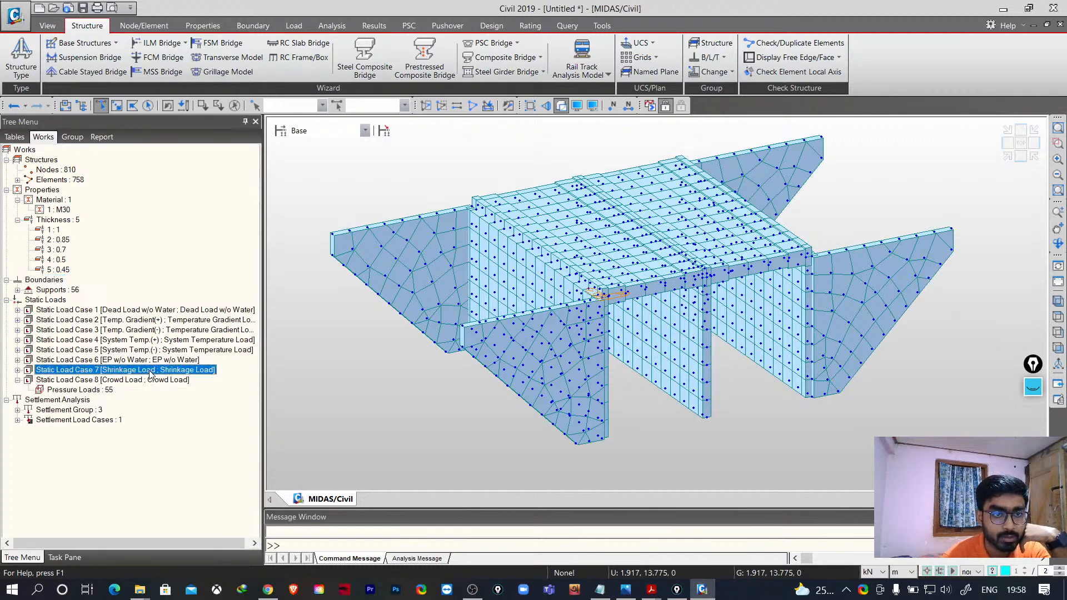
left_click(17, 360)
left_click(82, 370)
right_click(83, 371)
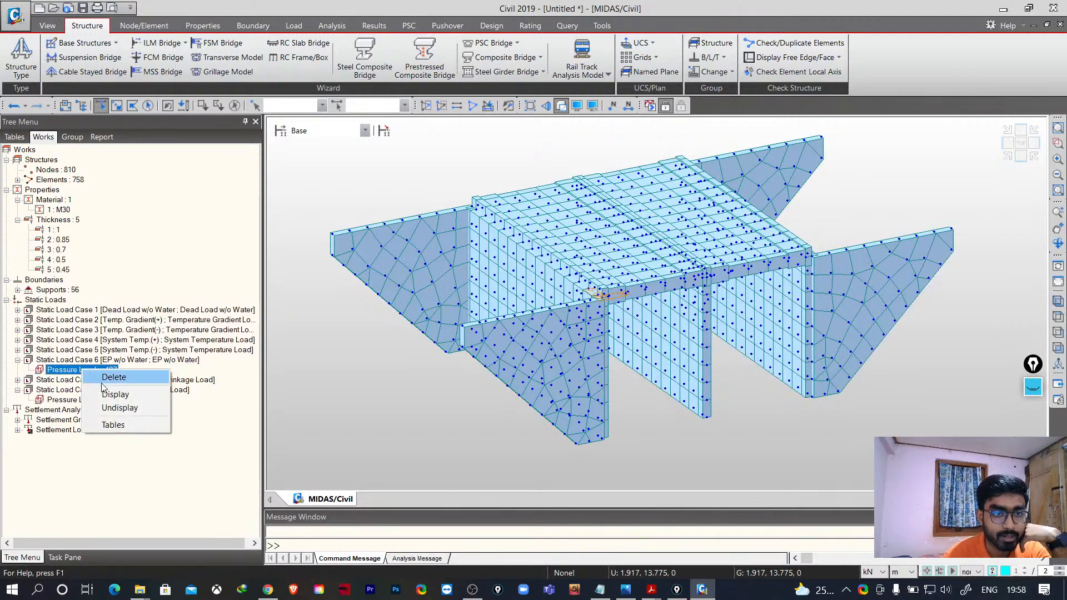
left_click(154, 393)
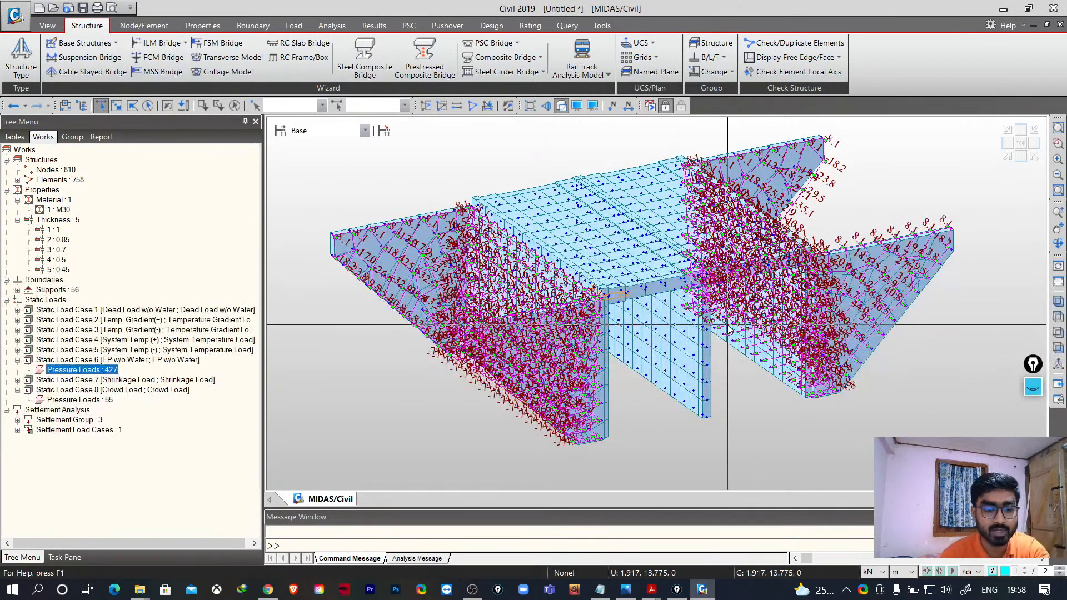
- Examine the earth pressure loads on the abutment walls and wing walls from different angles, including wireframe view
middle_click_drag(625, 364, 615, 343)
scroll(615, 342, "up", 8)
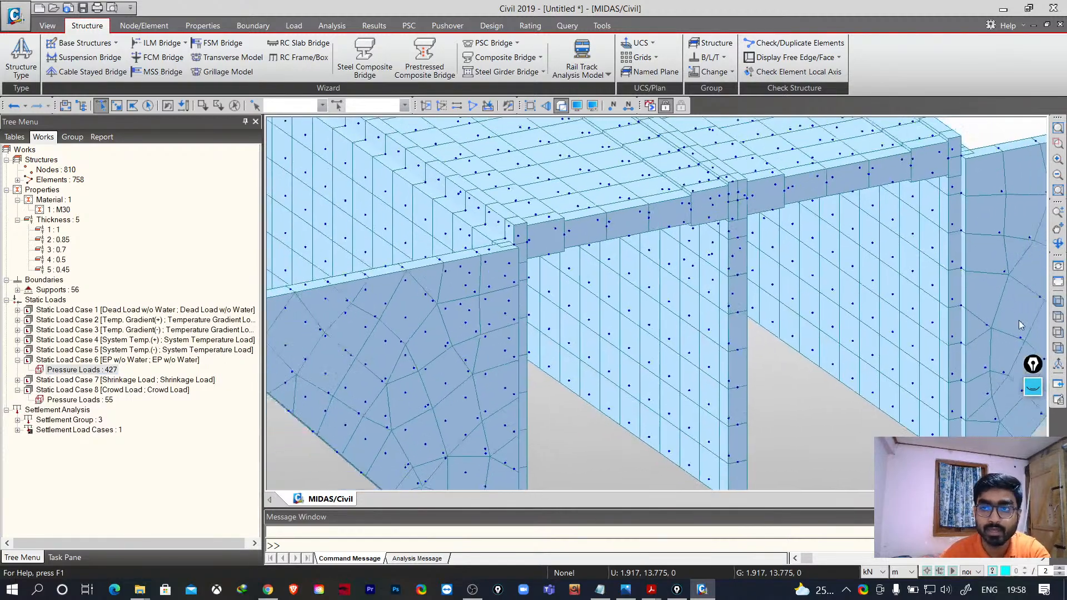
scroll(793, 345, "down", 9)
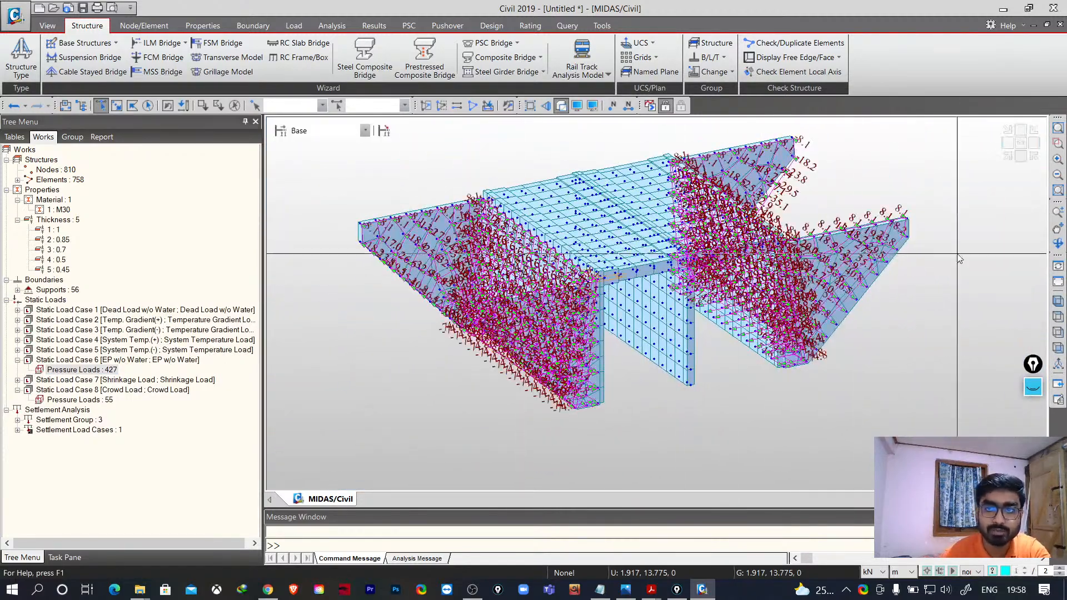
left_click(1054, 247)
left_click_drag(651, 415, 631, 460)
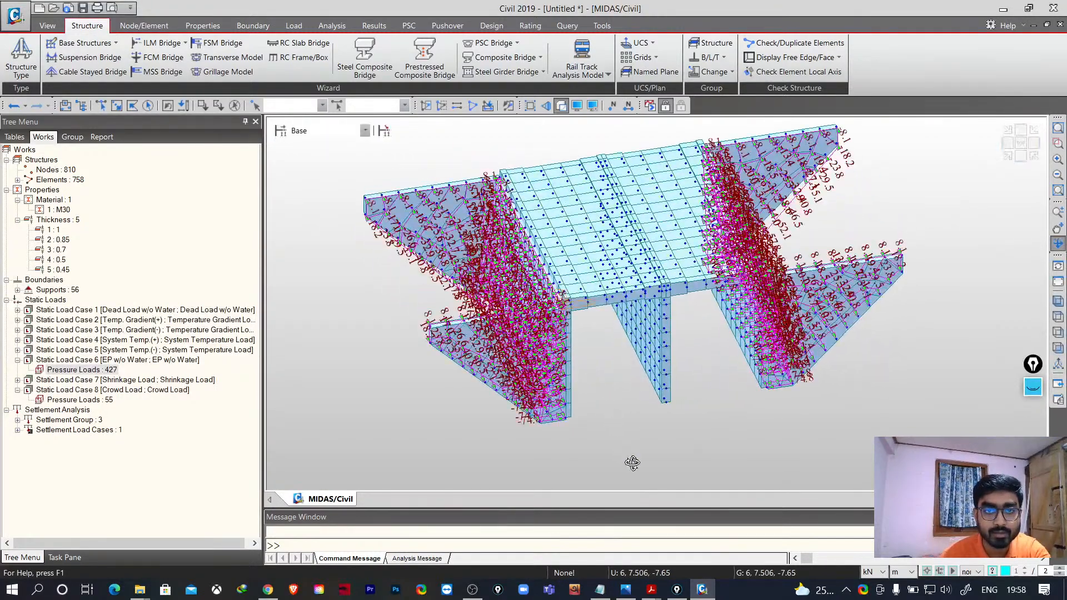
right_click(636, 440)
left_click(604, 462)
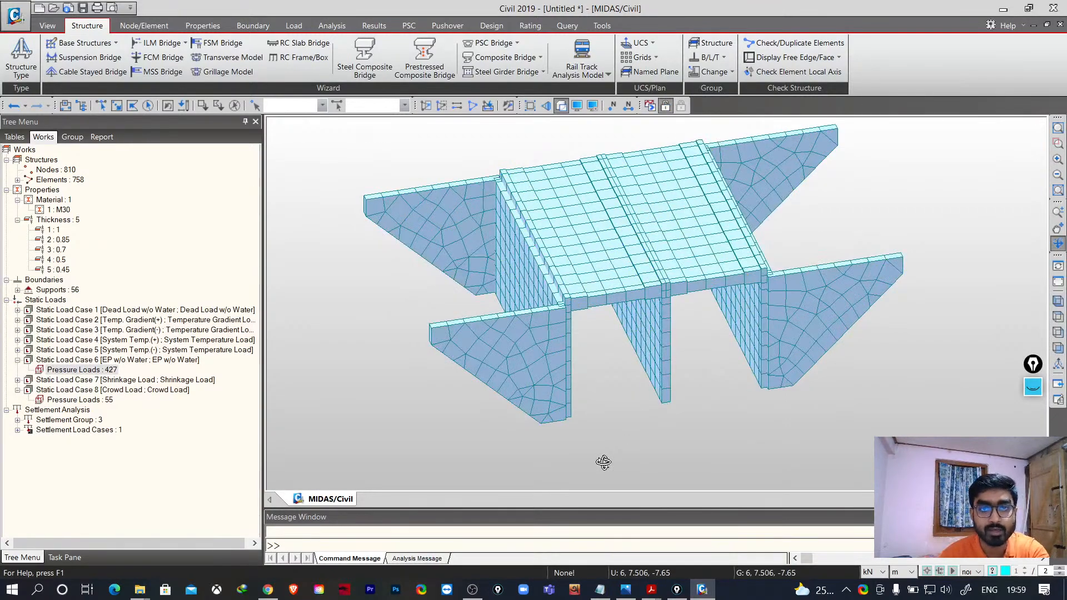
left_click_drag(604, 462, 637, 119)
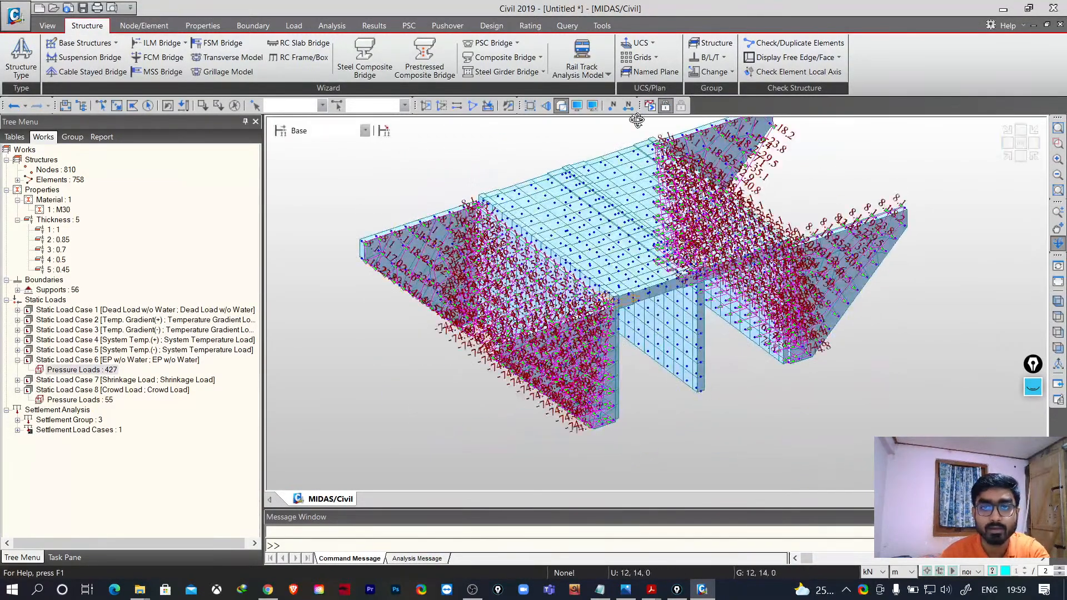
left_click(562, 106)
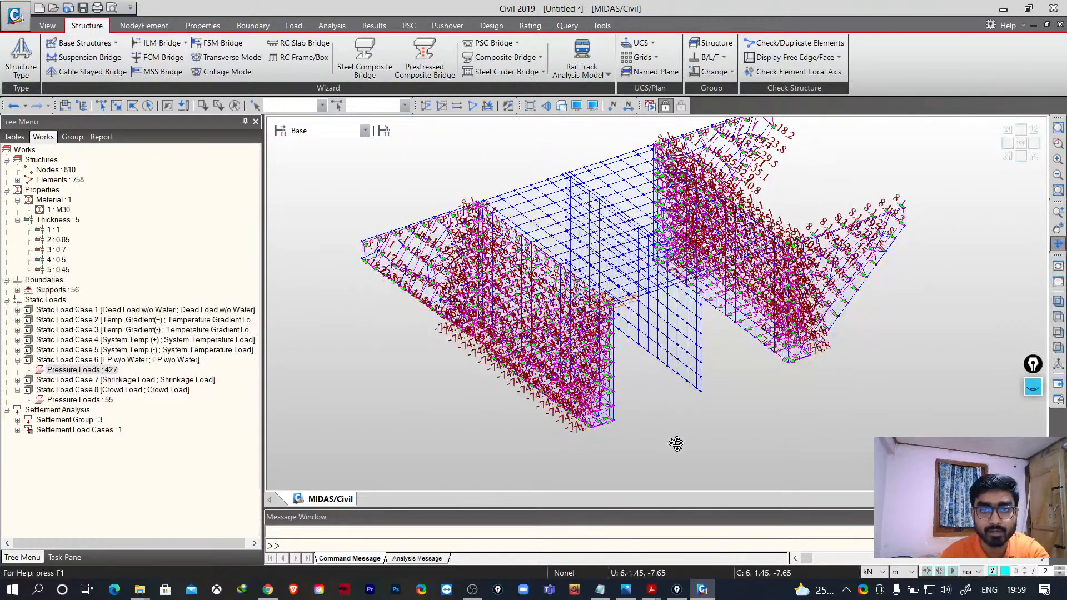
left_click_drag(676, 443, 657, 412)
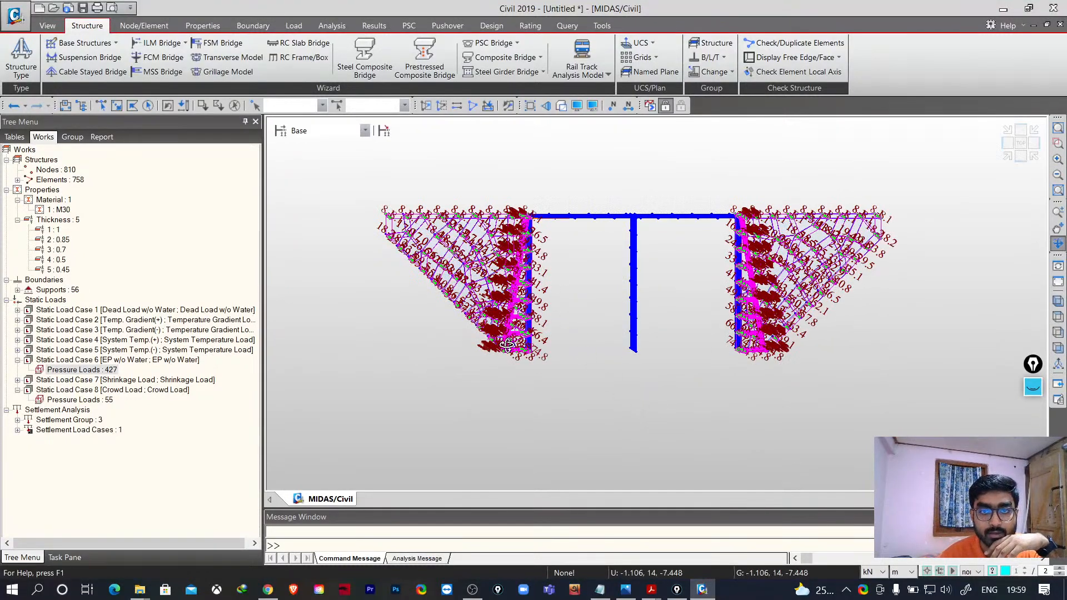
left_click_drag(721, 328, 770, 314)
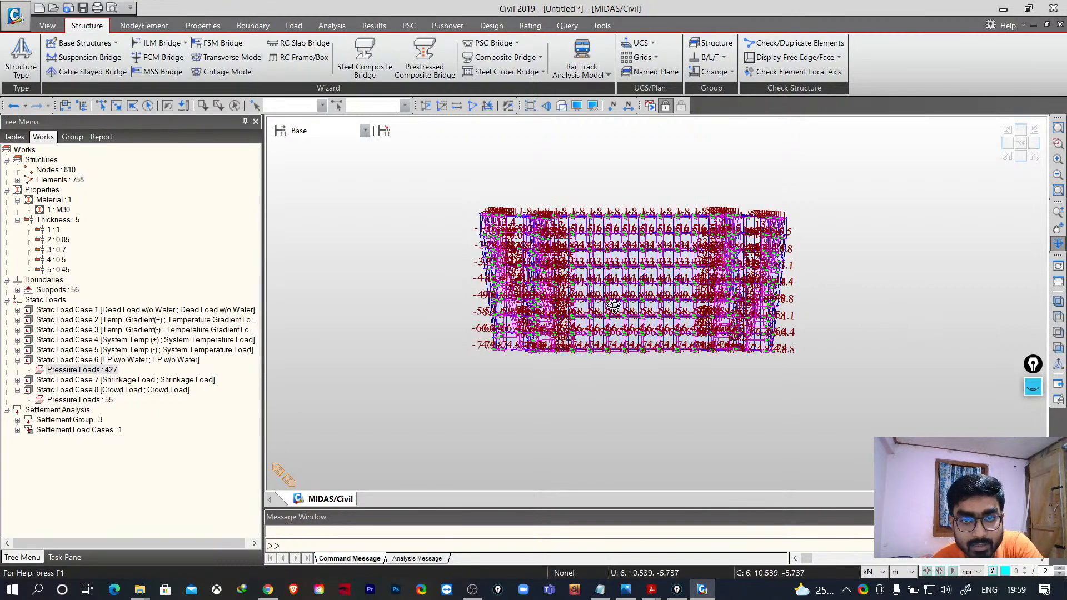
right_click(828, 247)
left_click_drag(778, 373, 689, 450)
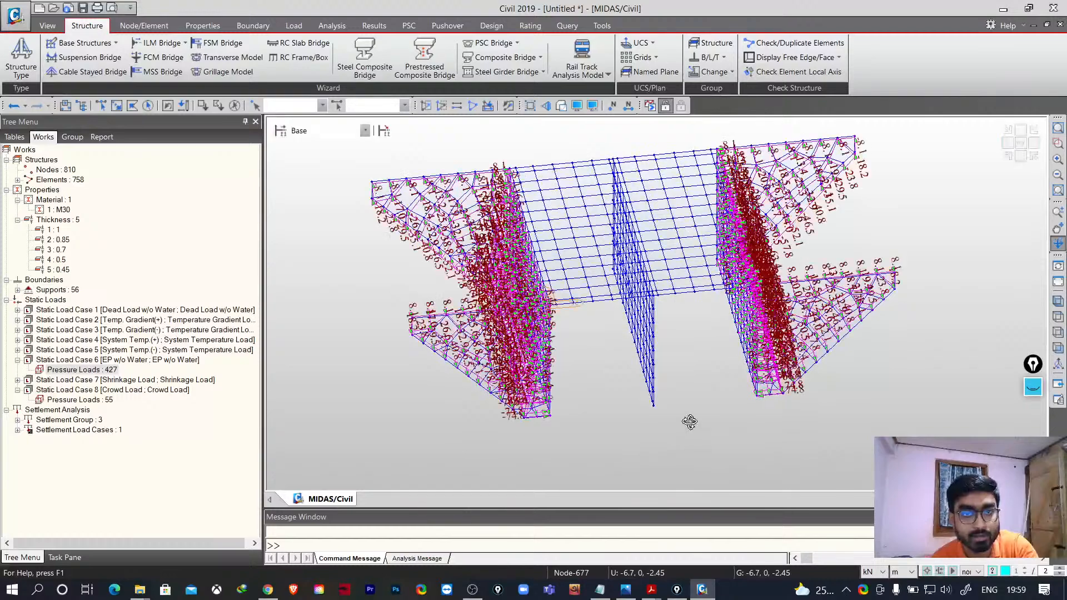
- Hide the earth pressure loads of Static Load Case 6
right_click(100, 371)
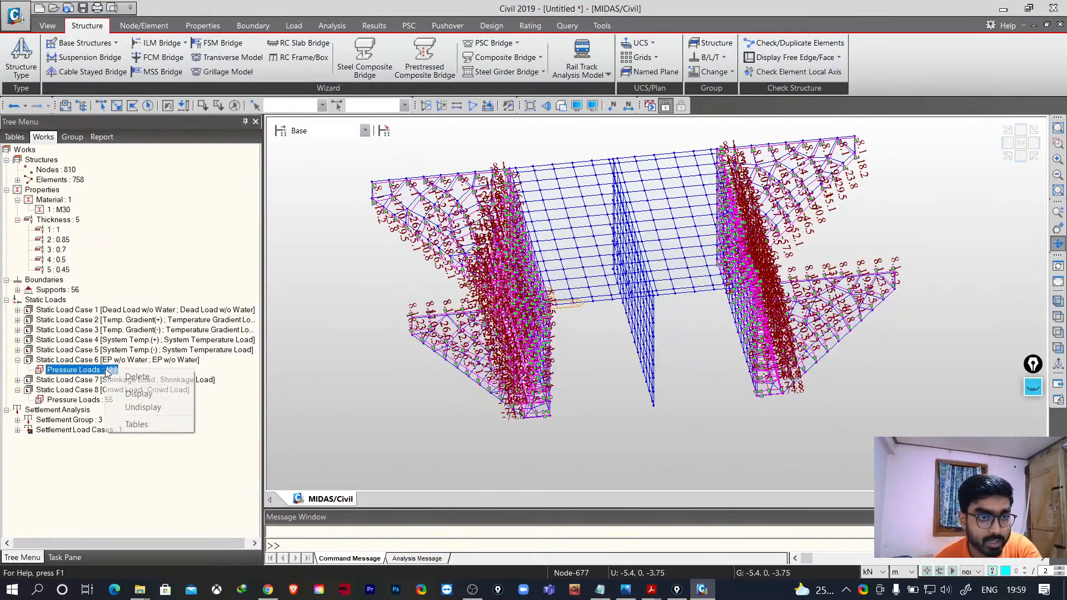
left_click(142, 407)
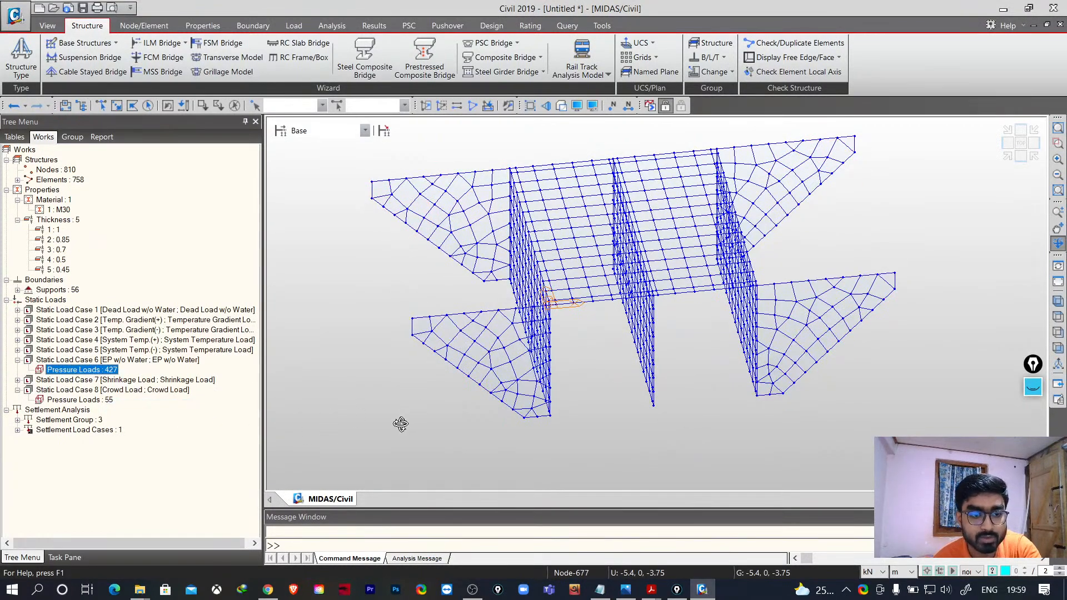
left_click_drag(368, 412, 365, 410)
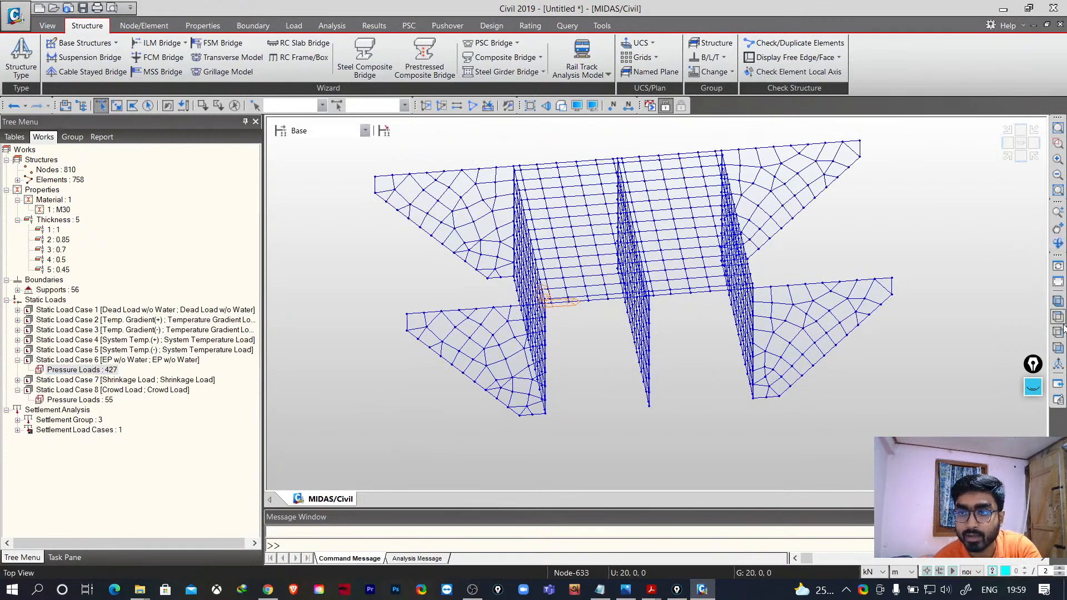
- Select one wing wall's elements in the top view and activate only them, viewing it isometrically
left_click(1058, 349)
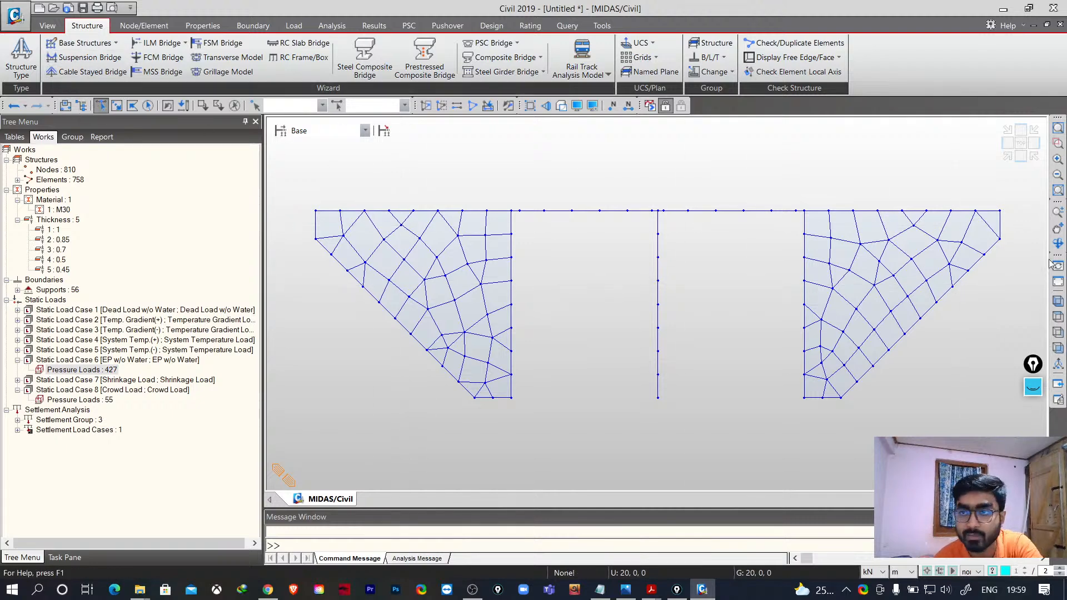
left_click(1021, 143)
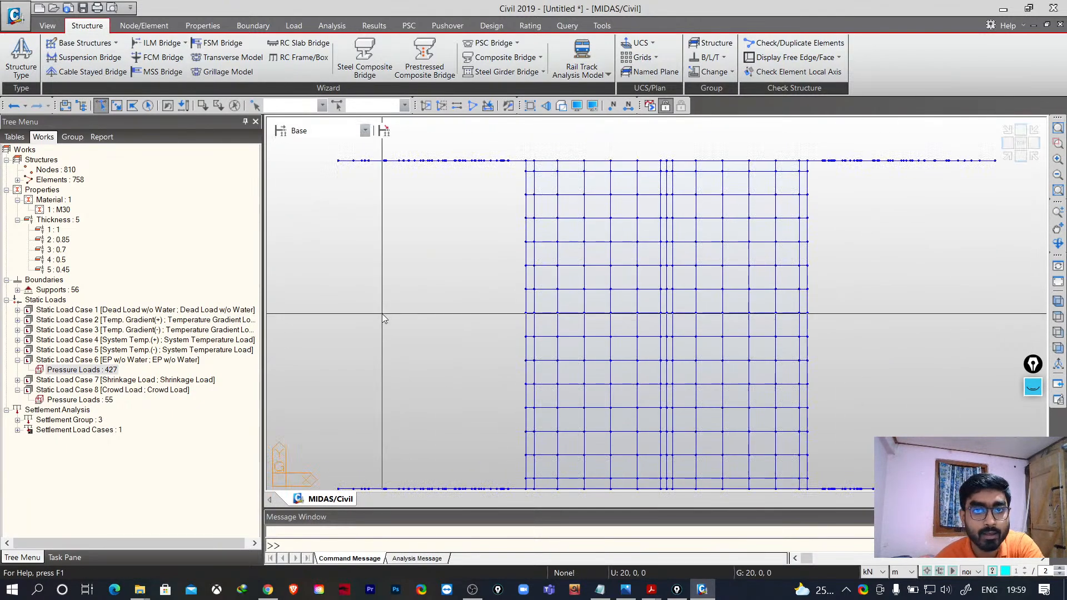
left_click(117, 105)
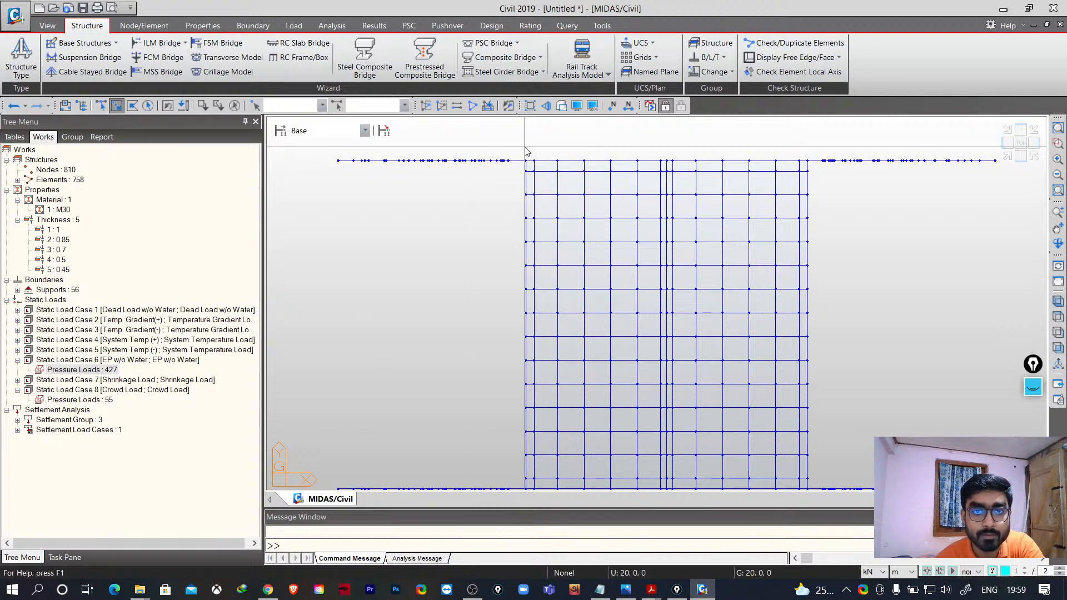
left_click_drag(520, 144, 496, 182)
left_click_drag(297, 216, 296, 216)
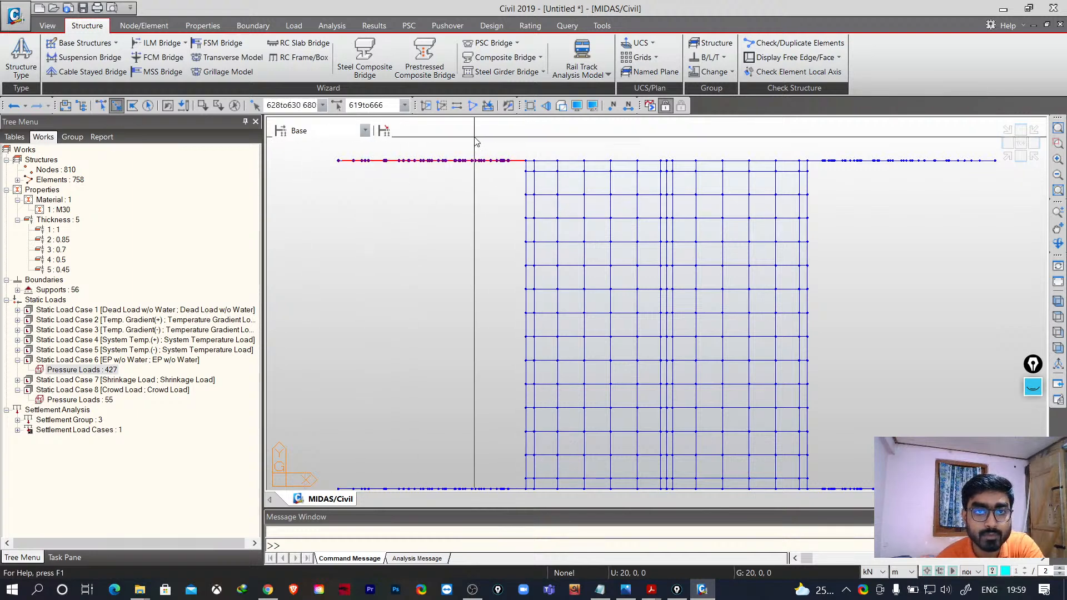
left_click(426, 106)
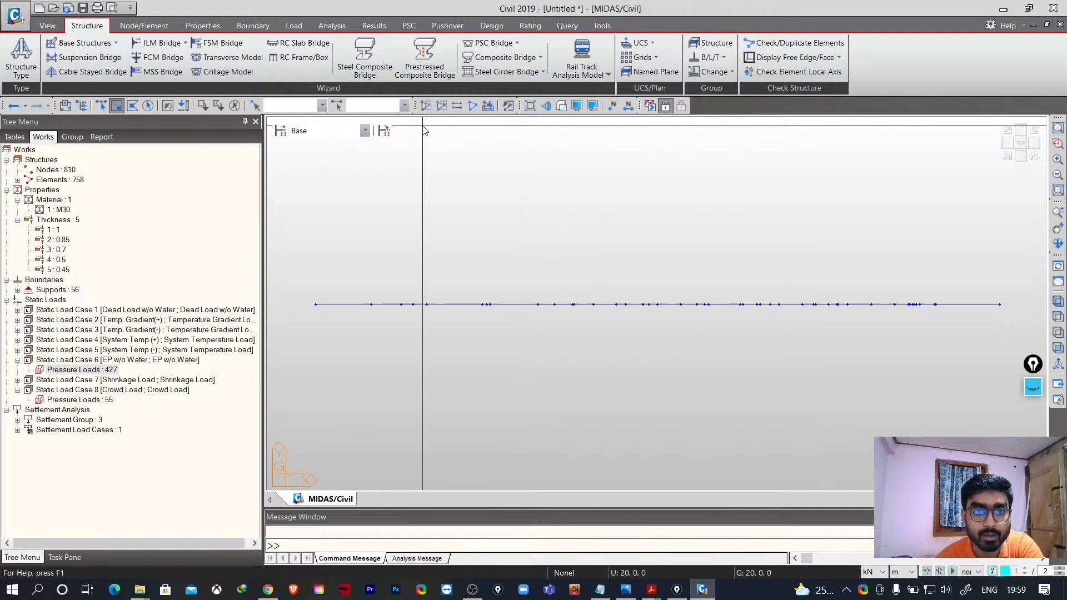
left_click(1058, 301)
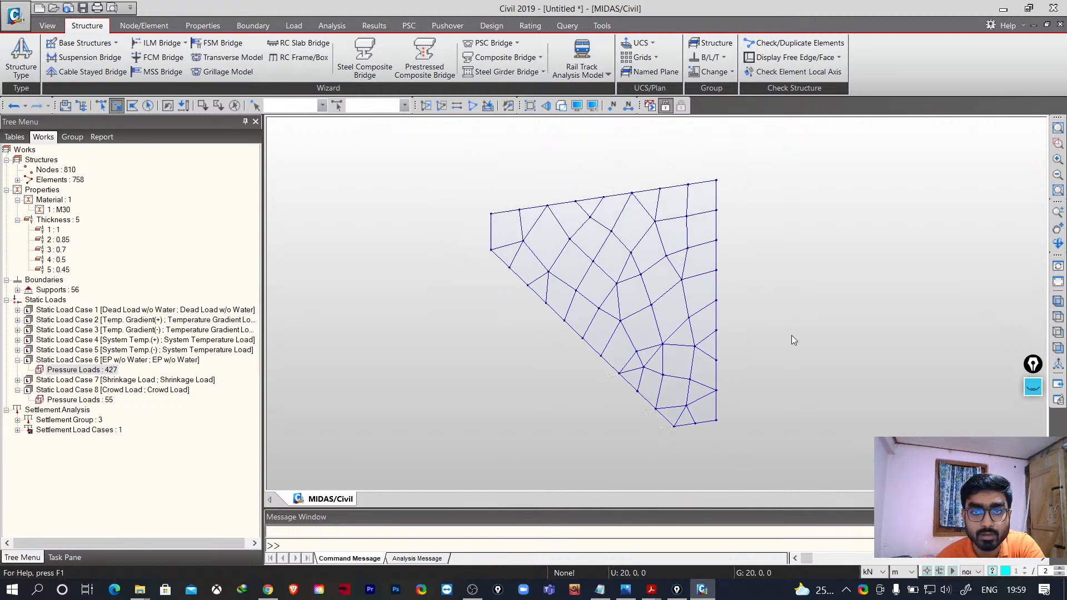
- Display the earth pressure loads on the isolated wing wall and rotate to inspect their distribution
right_click(103, 371)
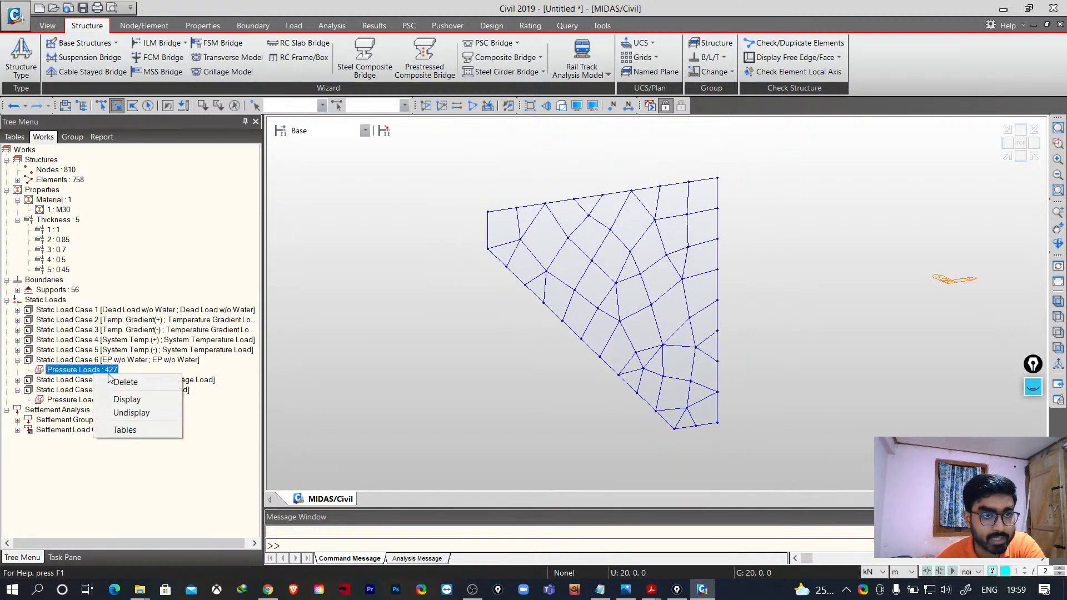
left_click(125, 399)
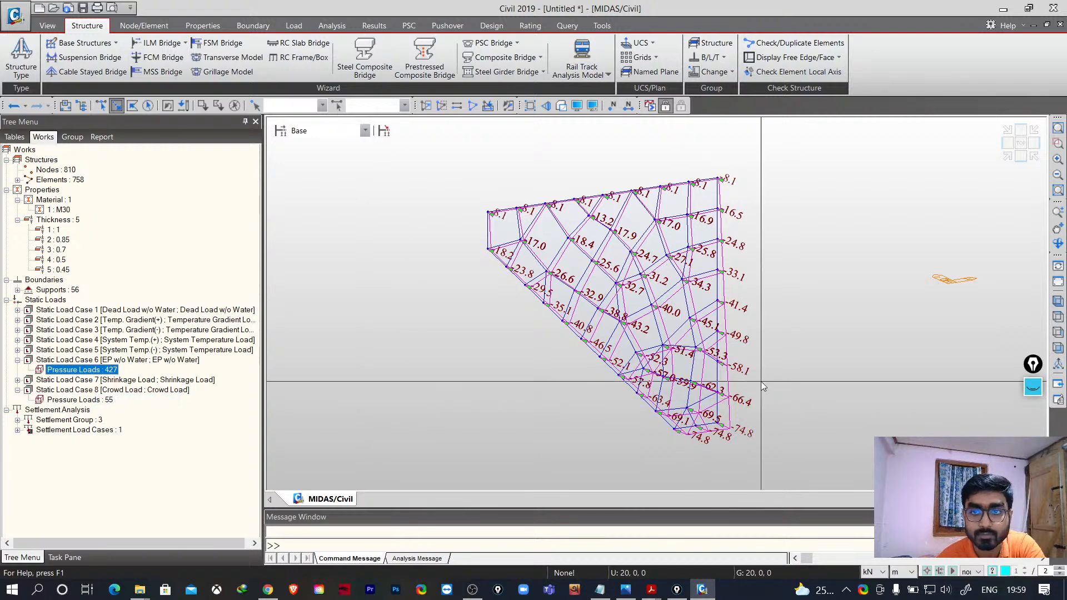
left_click(1058, 244)
mouse_move(770, 350)
left_mouse_down()
mouse_move(839, 339)
mouse_move(767, 351)
mouse_move(765, 341)
mouse_move(788, 330)
mouse_move(784, 350)
left_mouse_up()
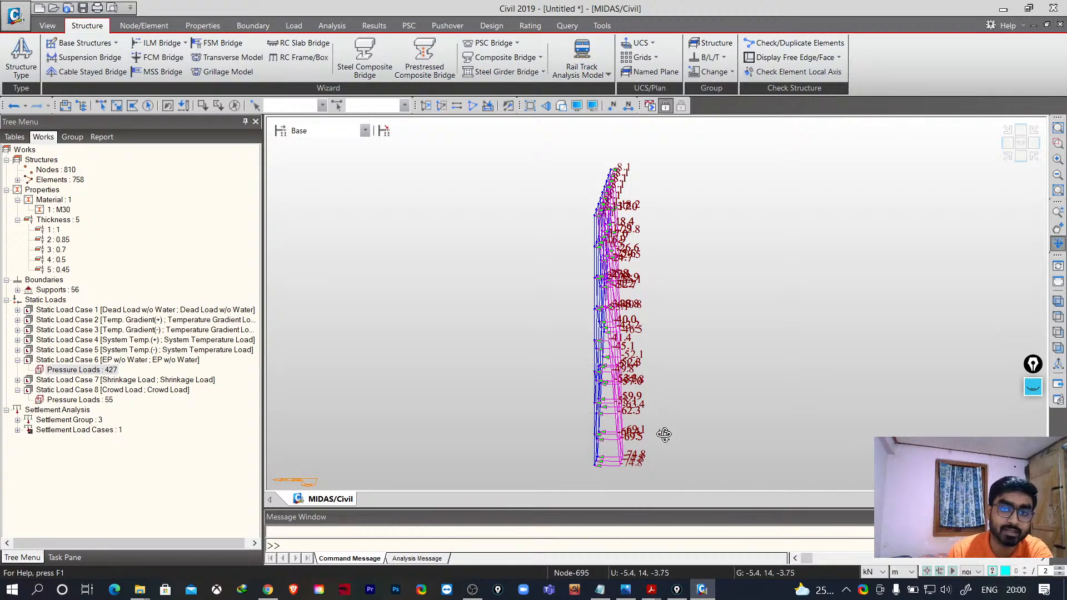
- Reactivate all elements and show the whole model in the top view
mouse_move(664, 435)
left_mouse_down()
mouse_move(679, 436)
mouse_move(679, 460)
mouse_move(676, 418)
left_mouse_up()
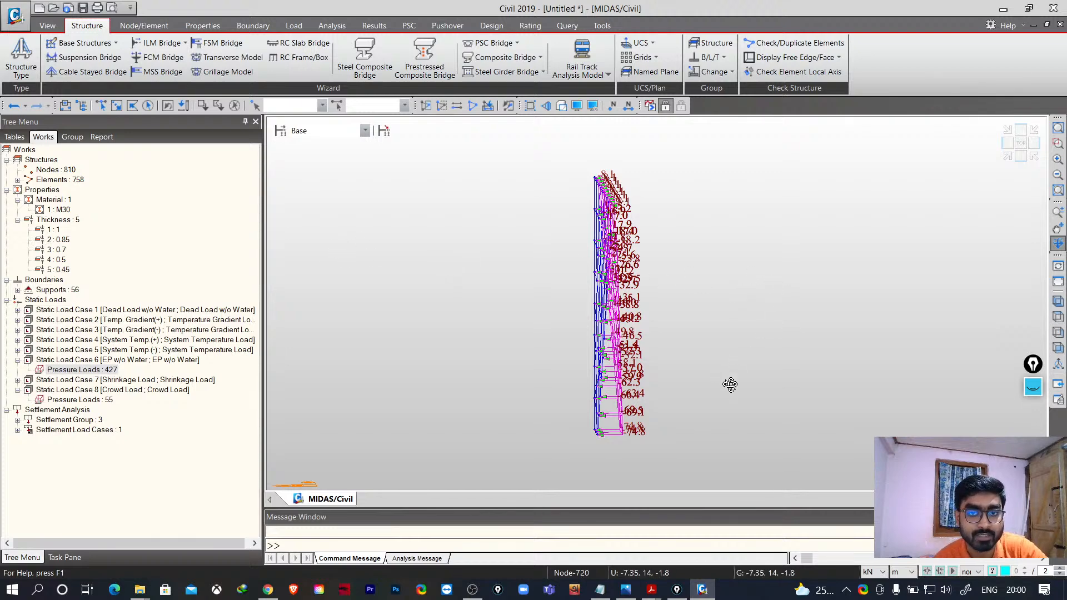
left_click_drag(730, 385, 780, 379)
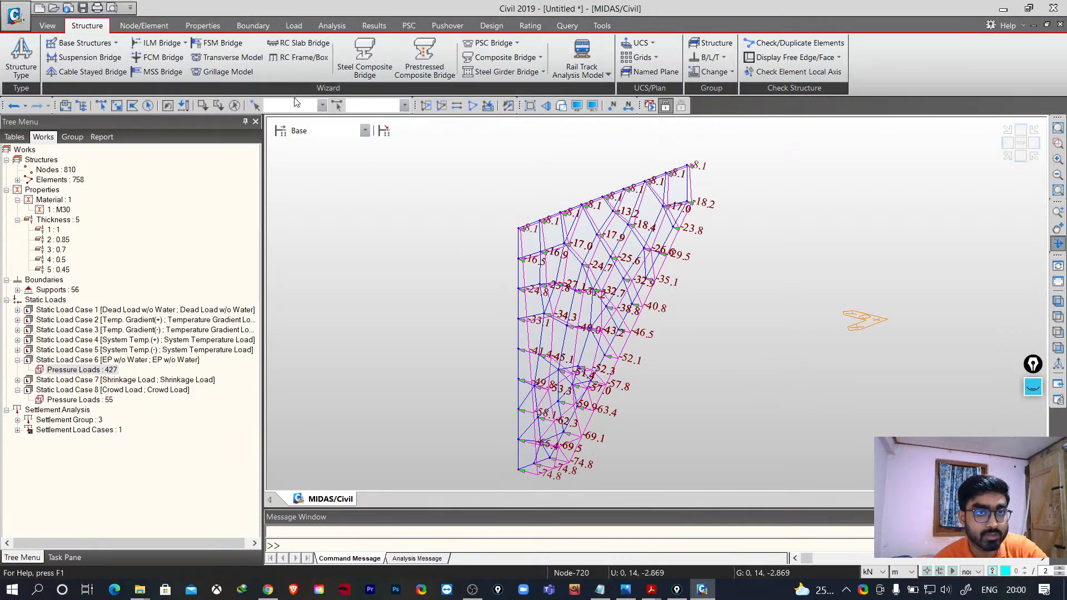
left_click_drag(712, 319, 629, 373)
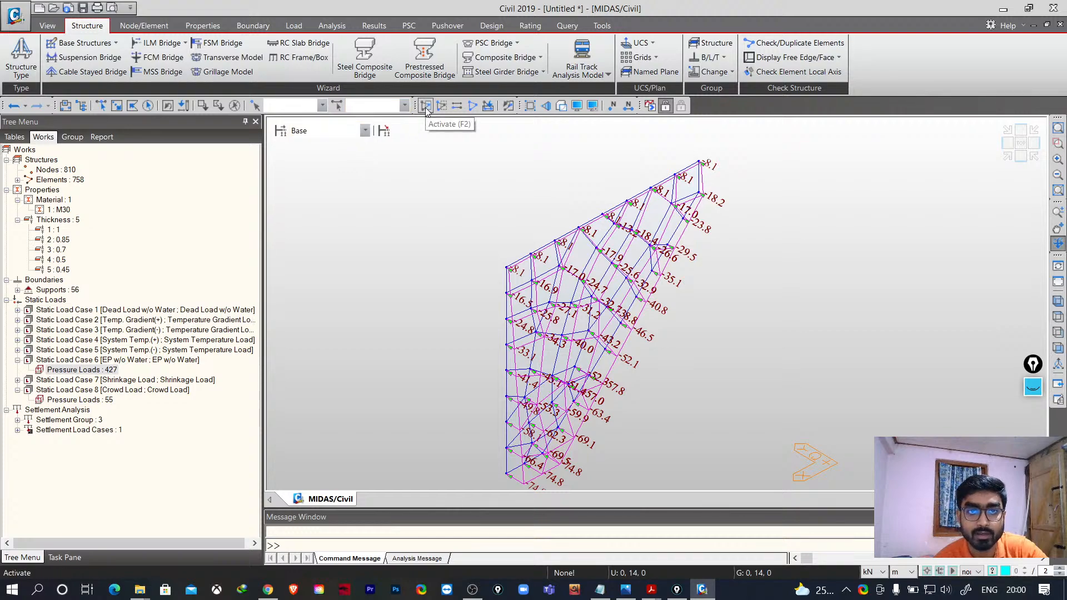
left_click(474, 112)
left_click_drag(680, 332, 789, 401)
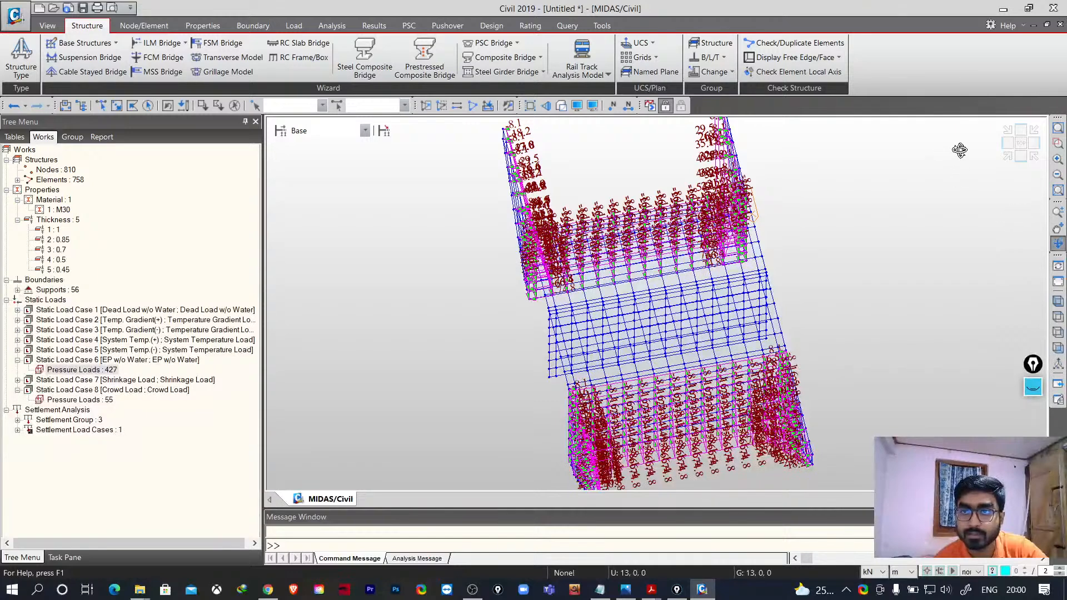
left_click(1020, 146)
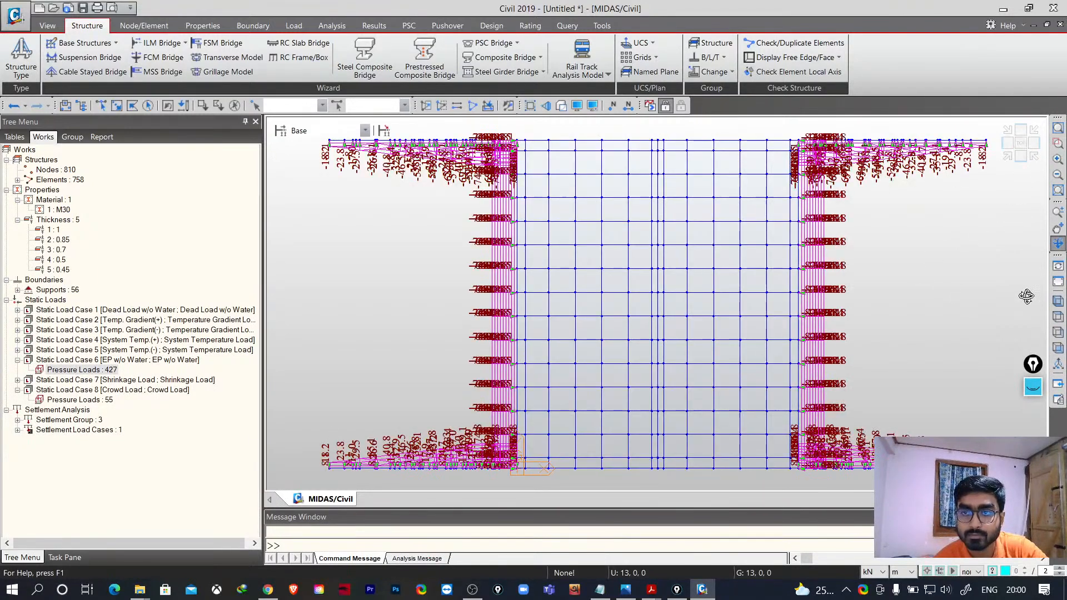
- Hide the earth pressure loads of Static Load Case 6
left_click(1058, 244)
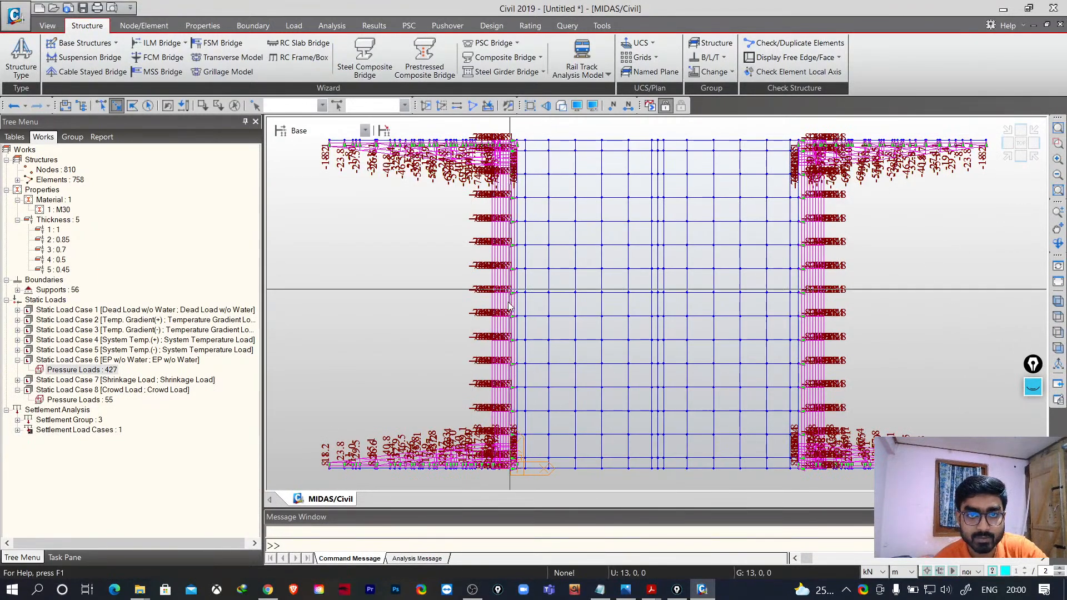
right_click(89, 370)
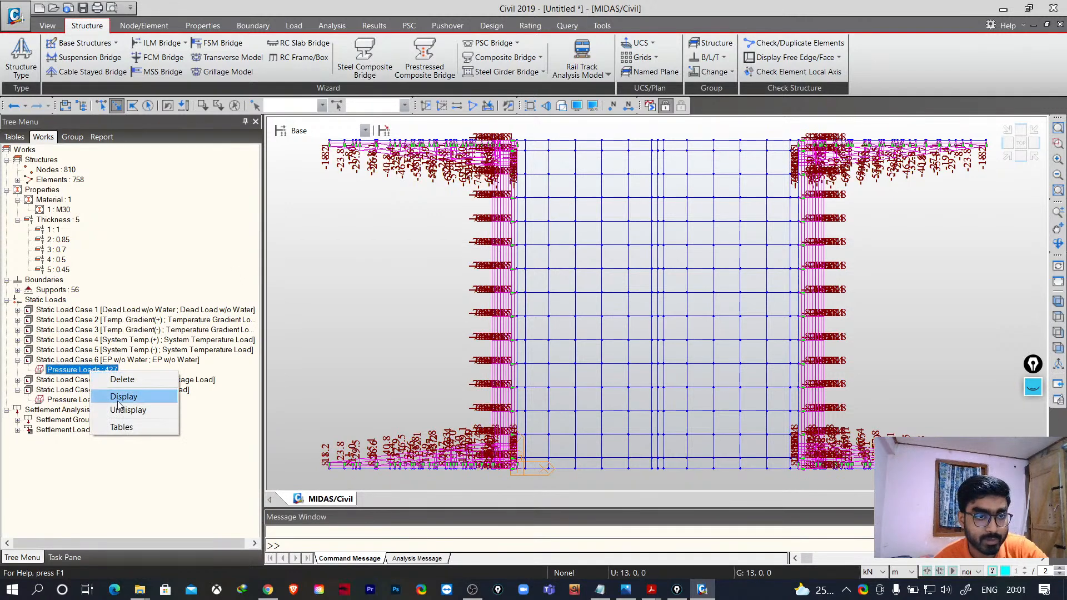
left_click(129, 410)
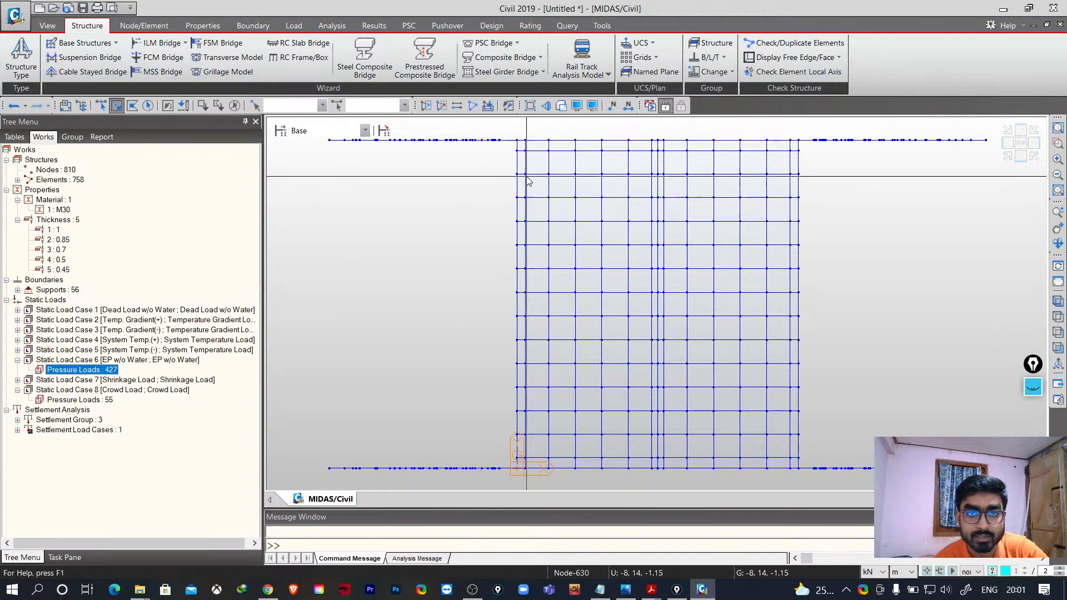
- Select one abutment wall's elements in the top view and activate only them, viewing it isometrically
left_click_drag(510, 129, 521, 486)
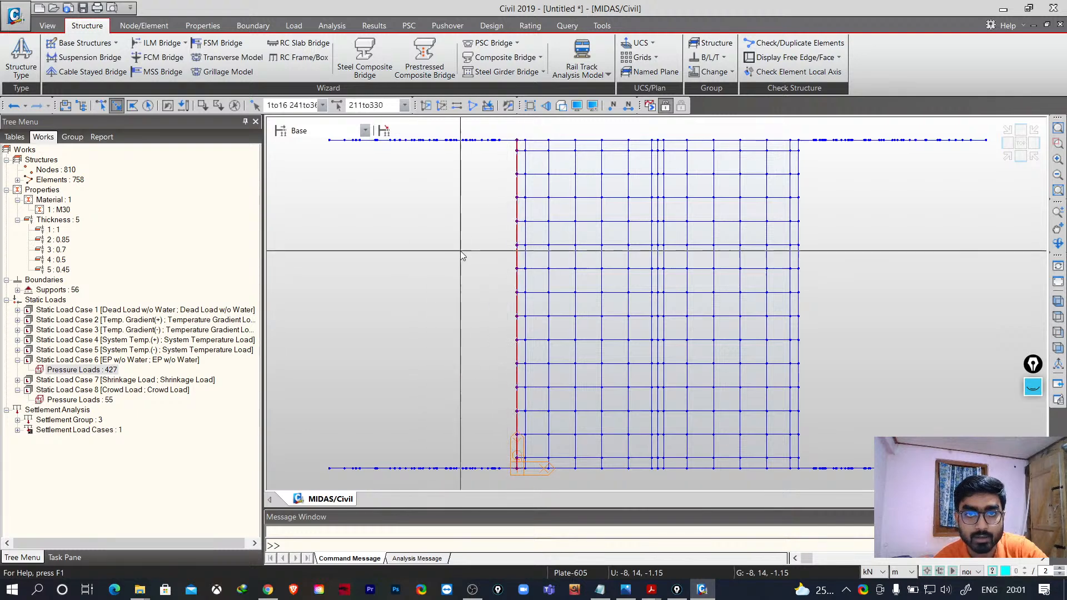
left_click(455, 107)
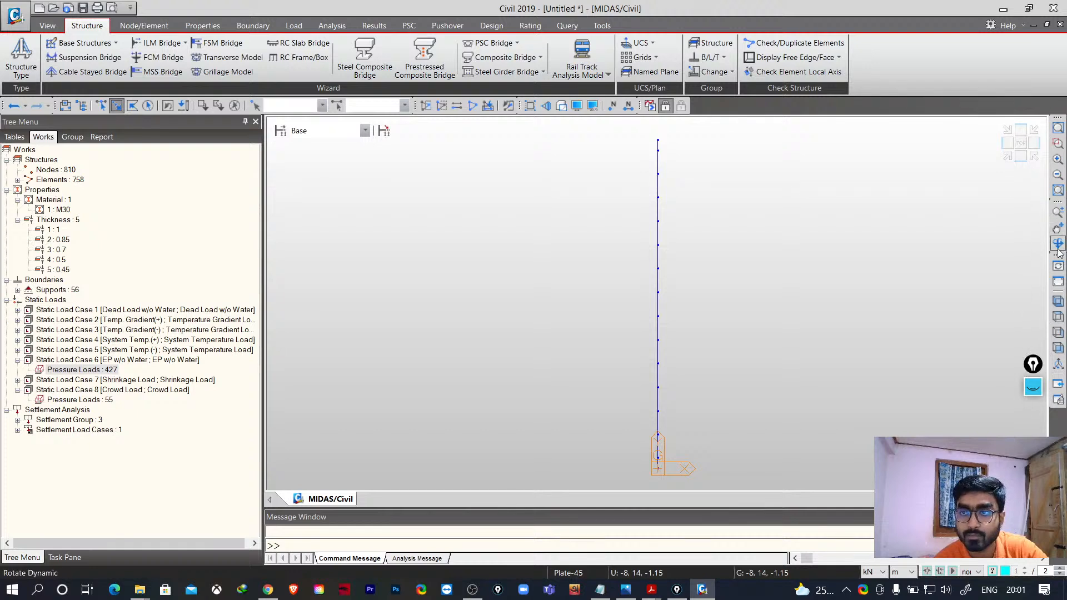
left_click(1058, 302)
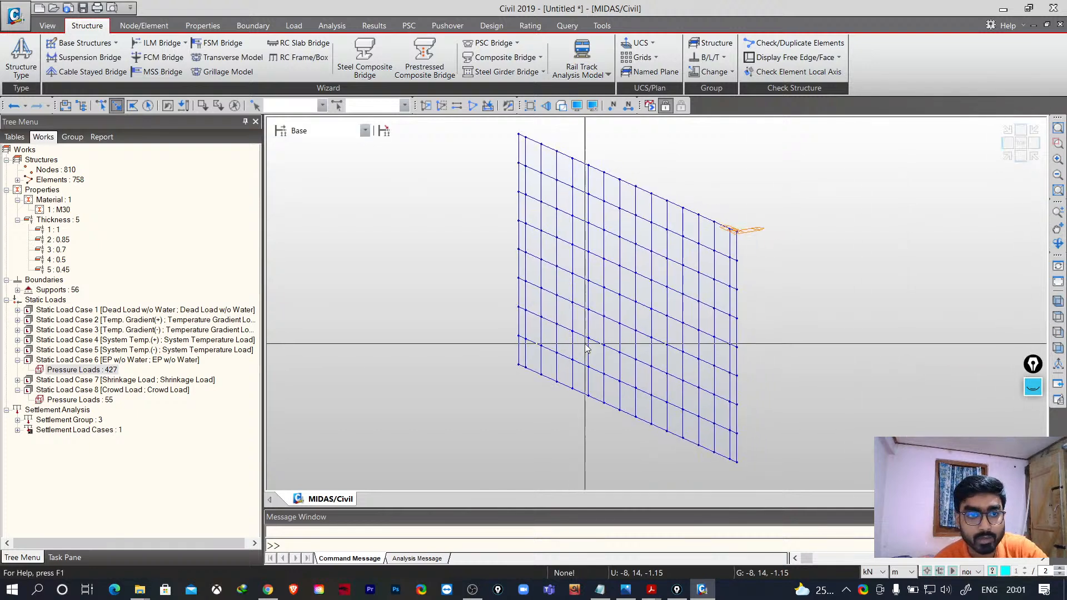
- Display the earth pressure loads on the isolated abutment wall and inspect them from front and right views
right_click(73, 372)
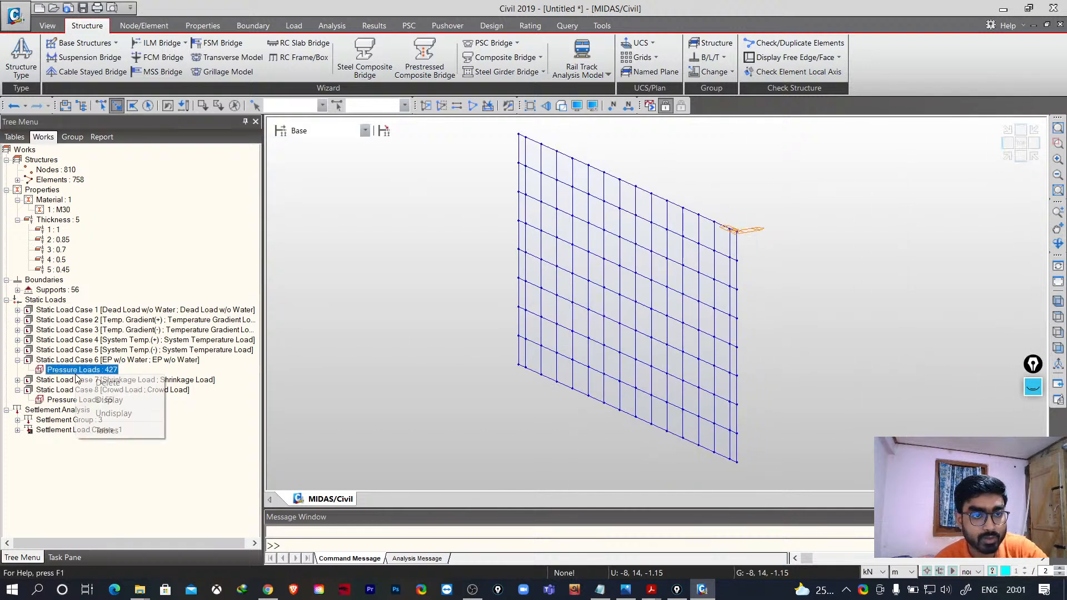
left_click(122, 401)
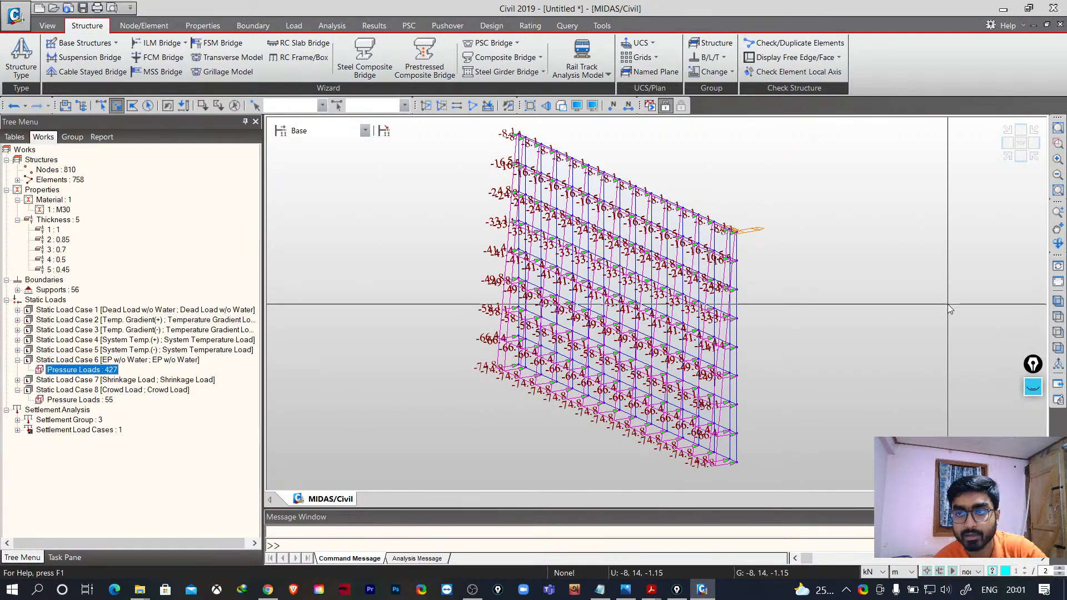
left_click(1059, 243)
left_click_drag(913, 385, 869, 392)
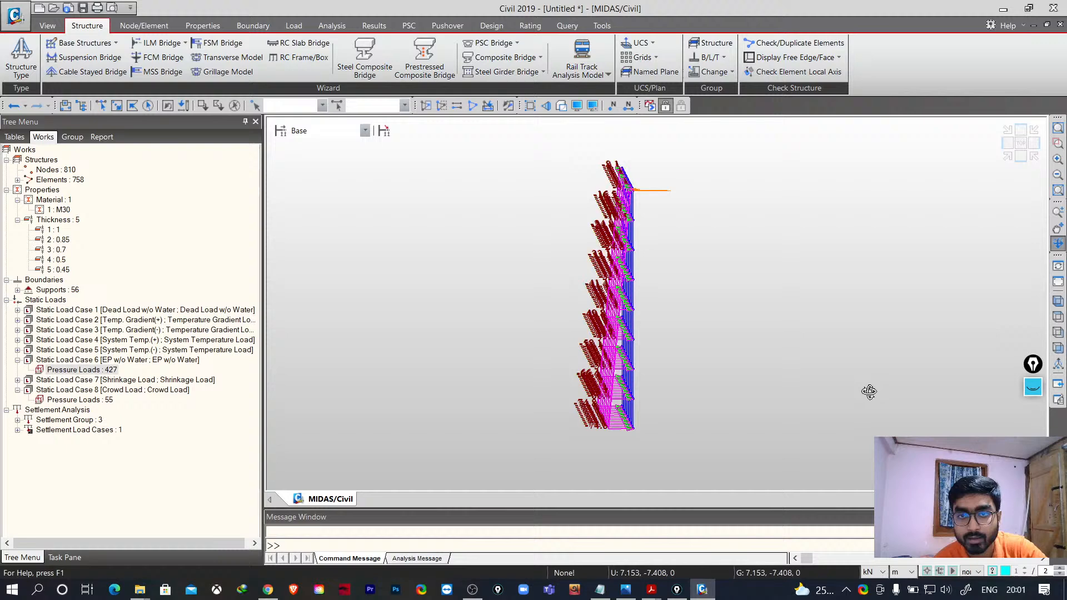
left_click(1058, 354)
left_click_drag(958, 382, 860, 400)
left_click(1058, 346)
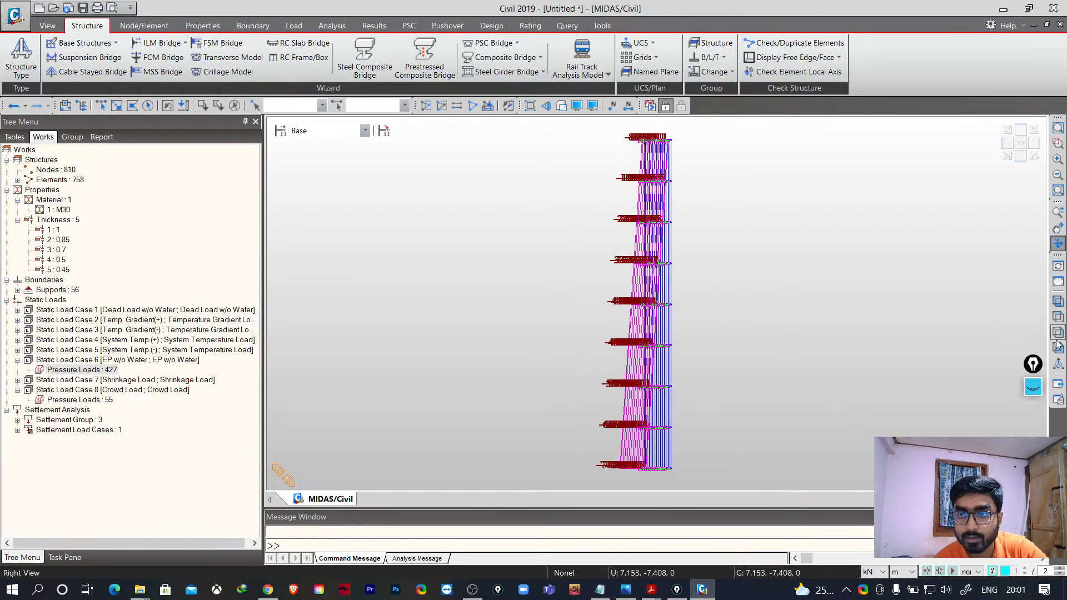
left_click(1059, 248)
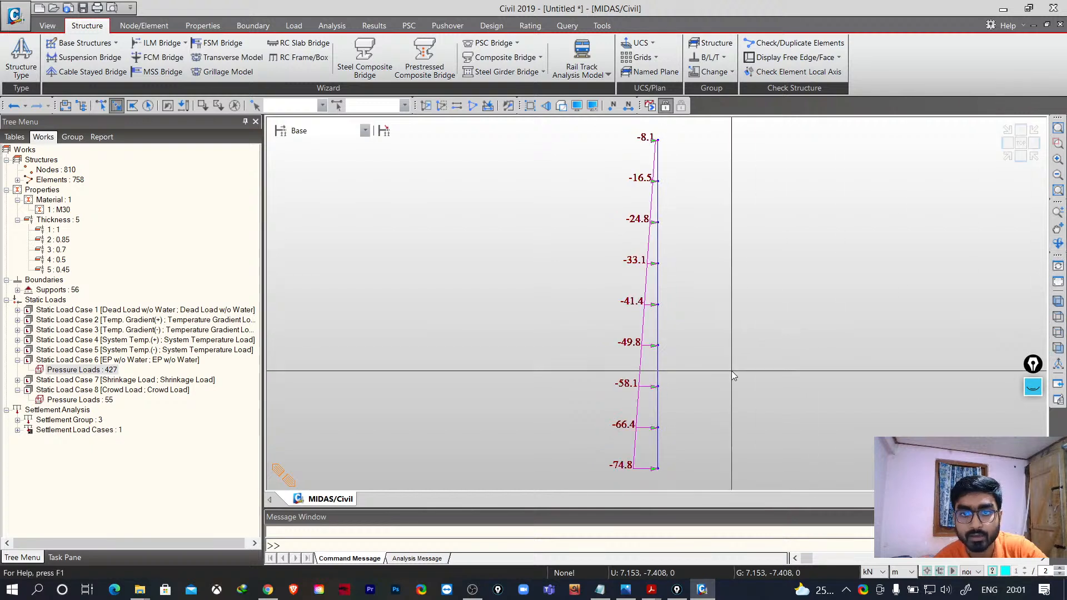
middle_click_drag(738, 371, 696, 372)
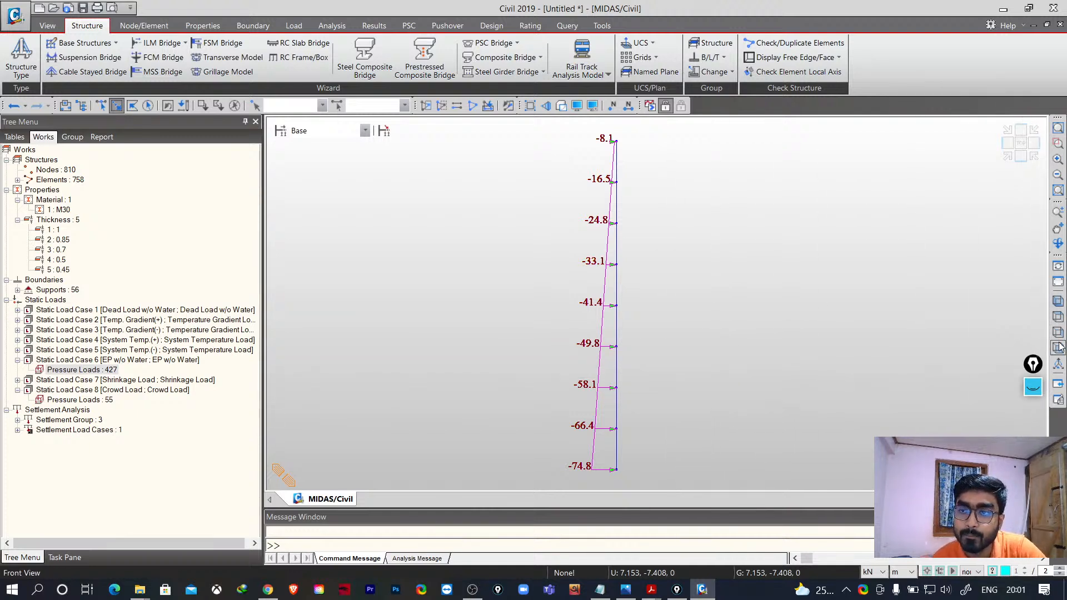
left_click(1058, 303)
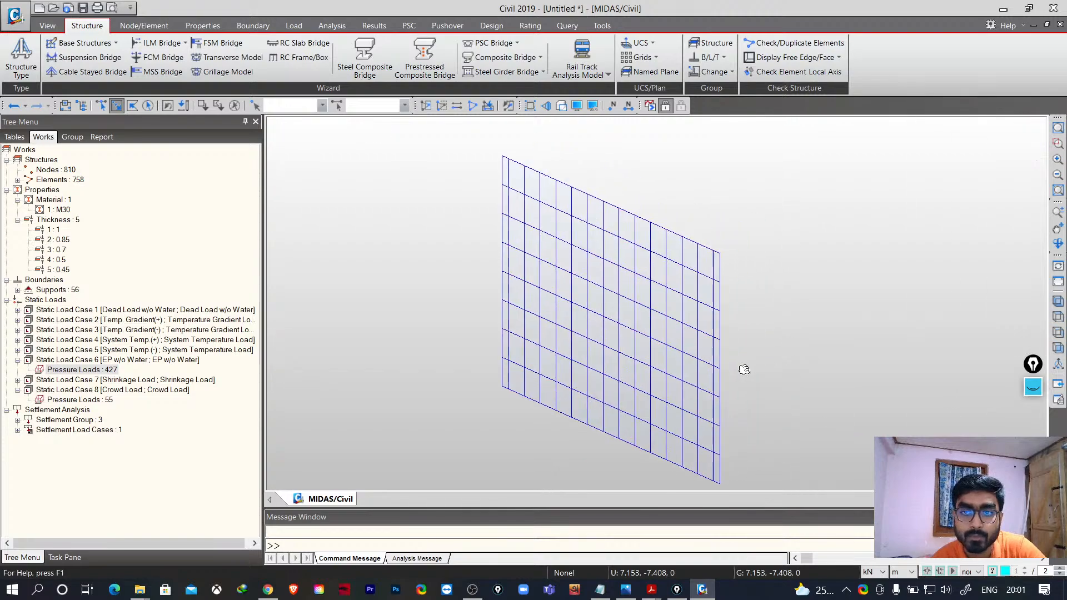
- Reactivate all elements and display the crowd pressure loads of Static Load Case 8, rotating to inspect them
left_click(472, 105)
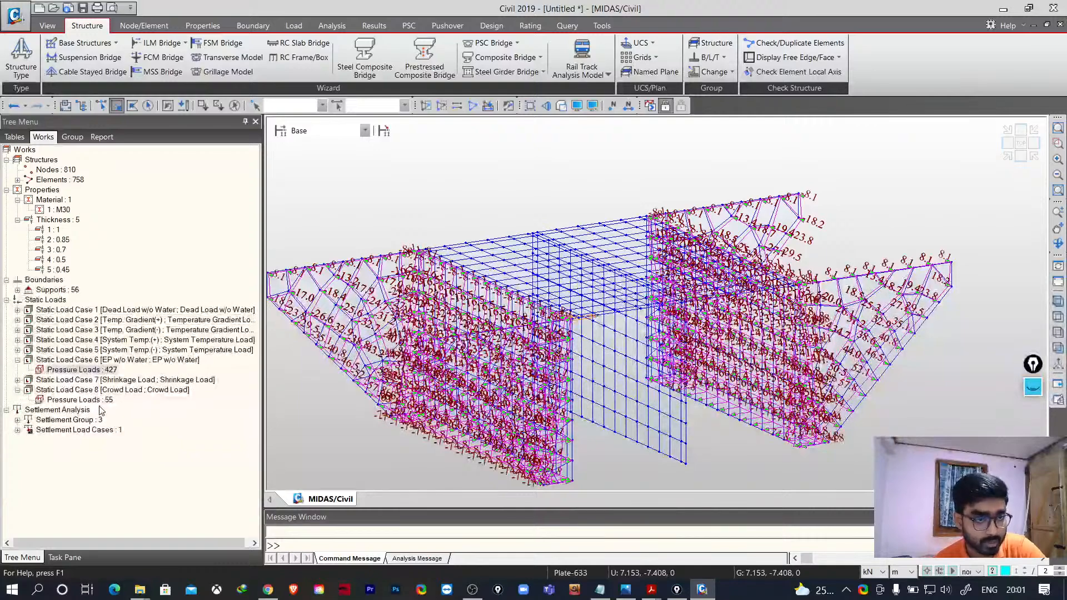
left_click(65, 401)
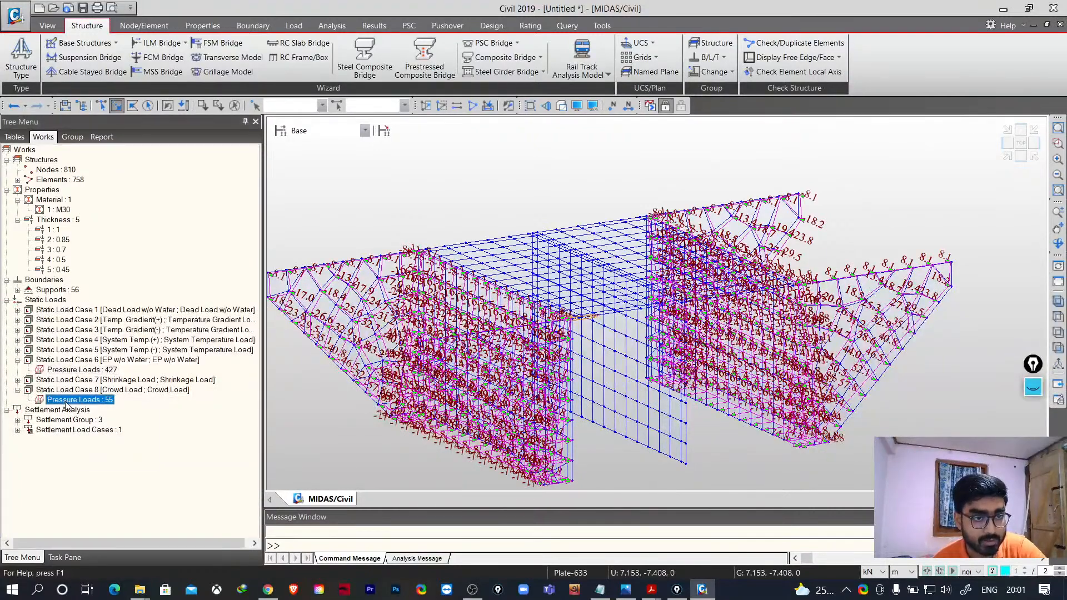
right_click(65, 402)
left_click(112, 428)
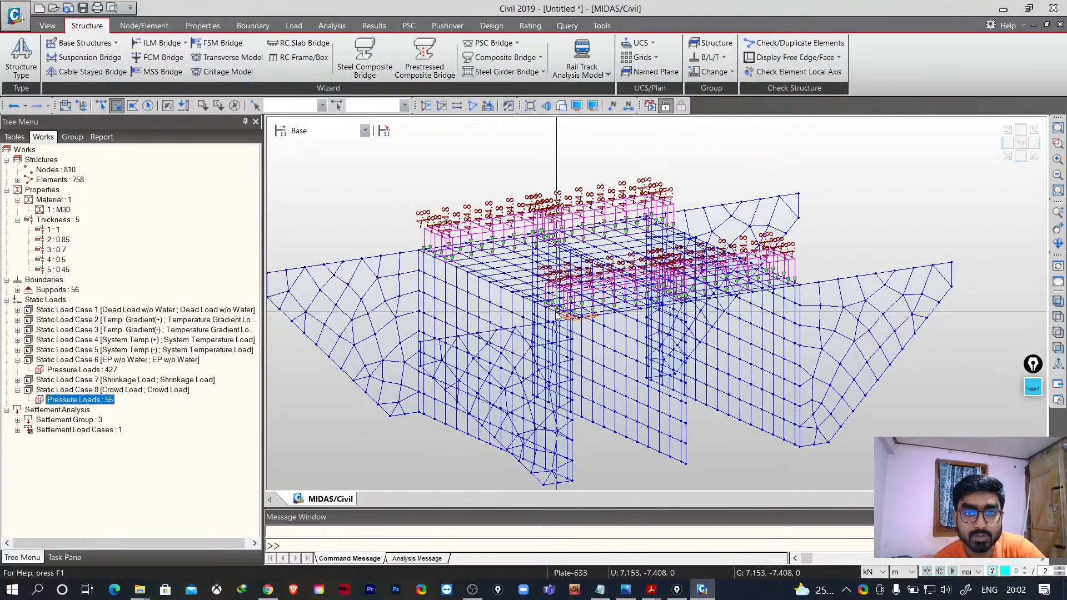
middle_click_drag(593, 296, 578, 263)
left_click(1059, 243)
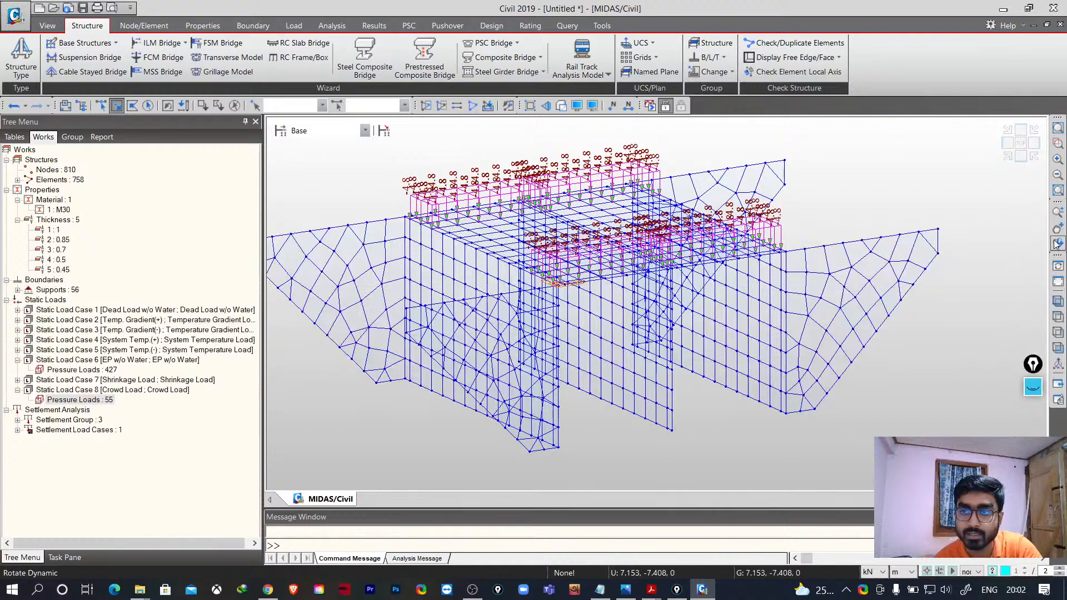
left_click_drag(862, 229, 828, 245)
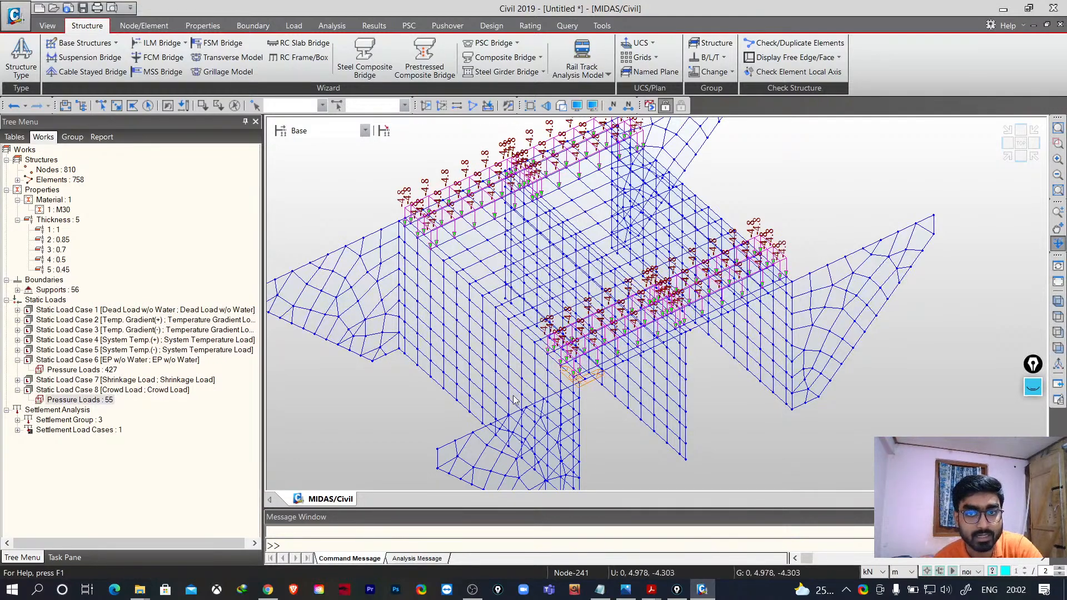
- Save the model as 3D FRAME demo 2 in the MIDAS WORKS folder
key("ctrl+s")
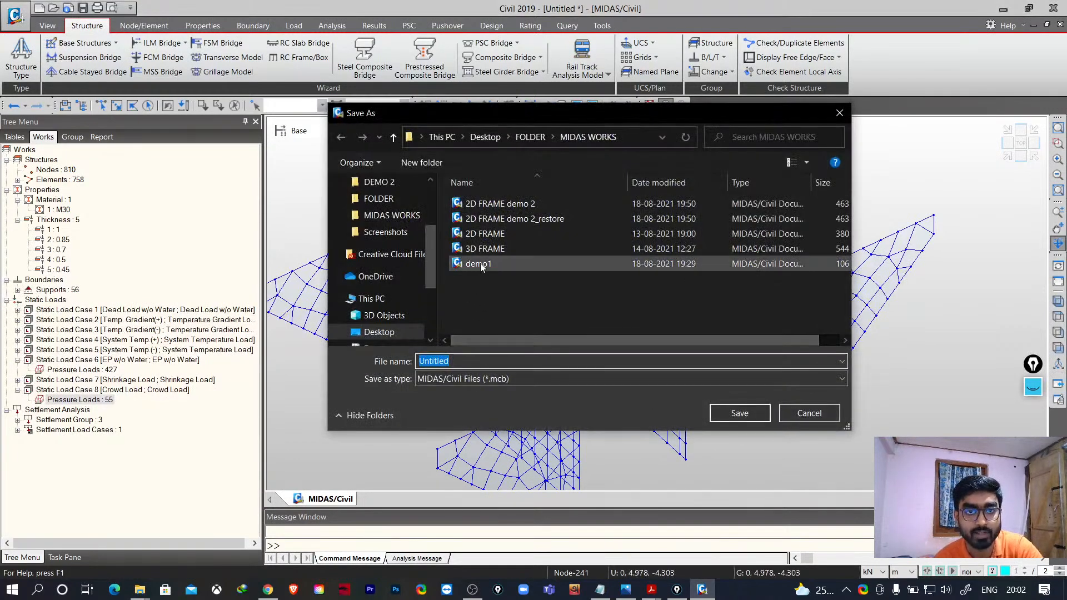
left_click(492, 251)
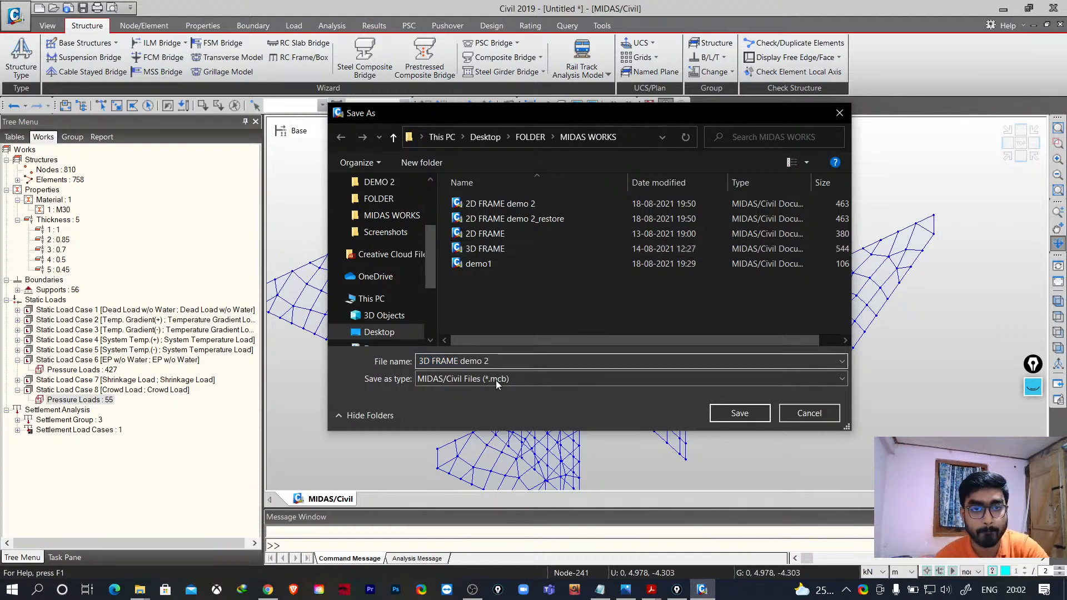
left_click(739, 413)
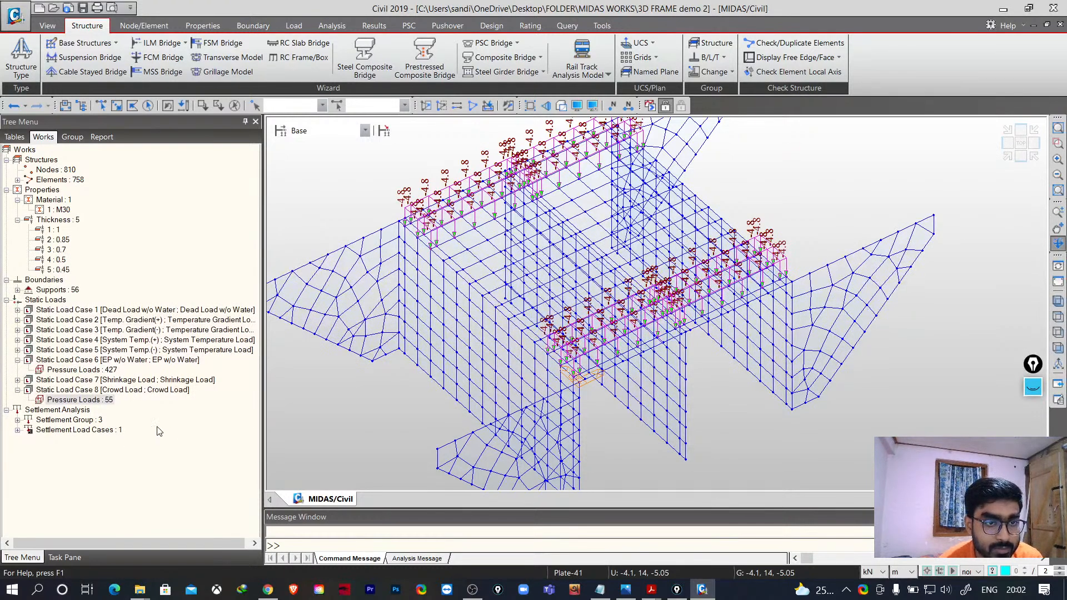
- Show and then hide the earth pressure loads of Static Load Case 6
left_click(69, 369)
right_click(70, 369)
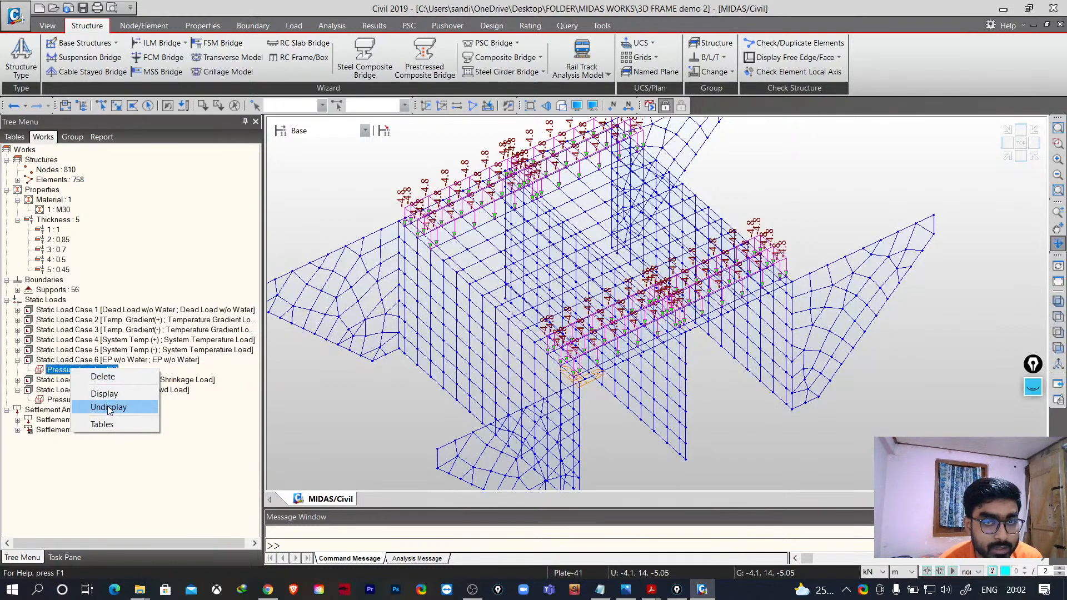
left_click(108, 408)
right_click(88, 370)
left_click(111, 395)
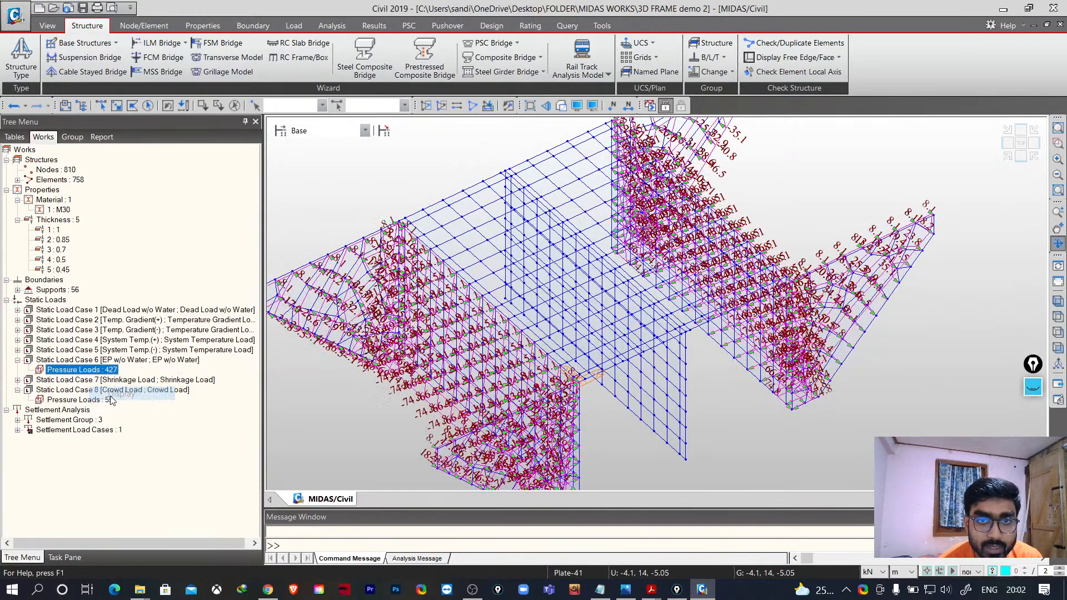
right_click(102, 375)
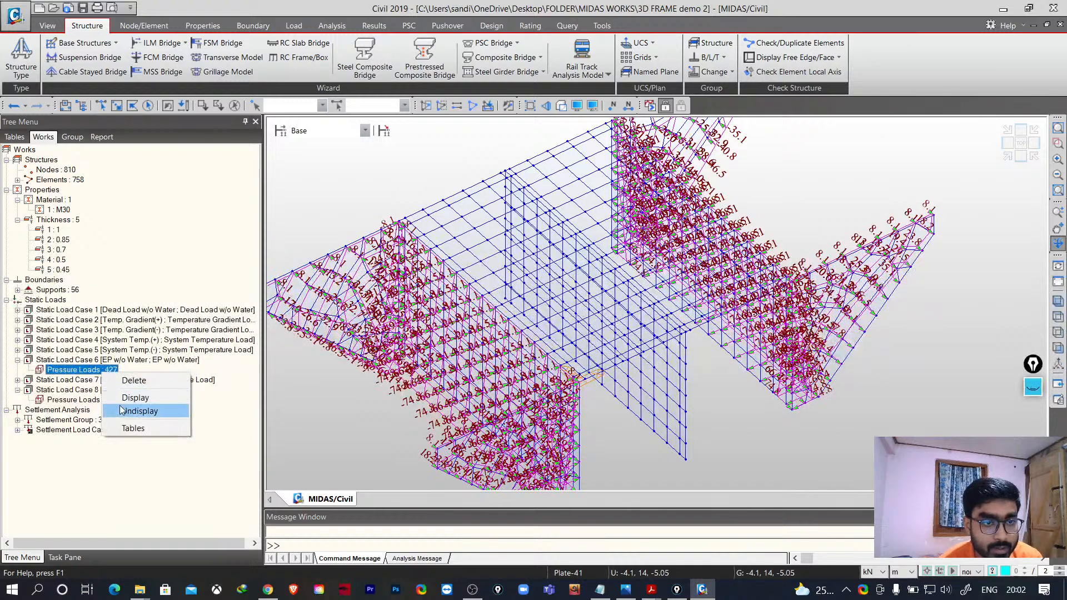
left_click(118, 410)
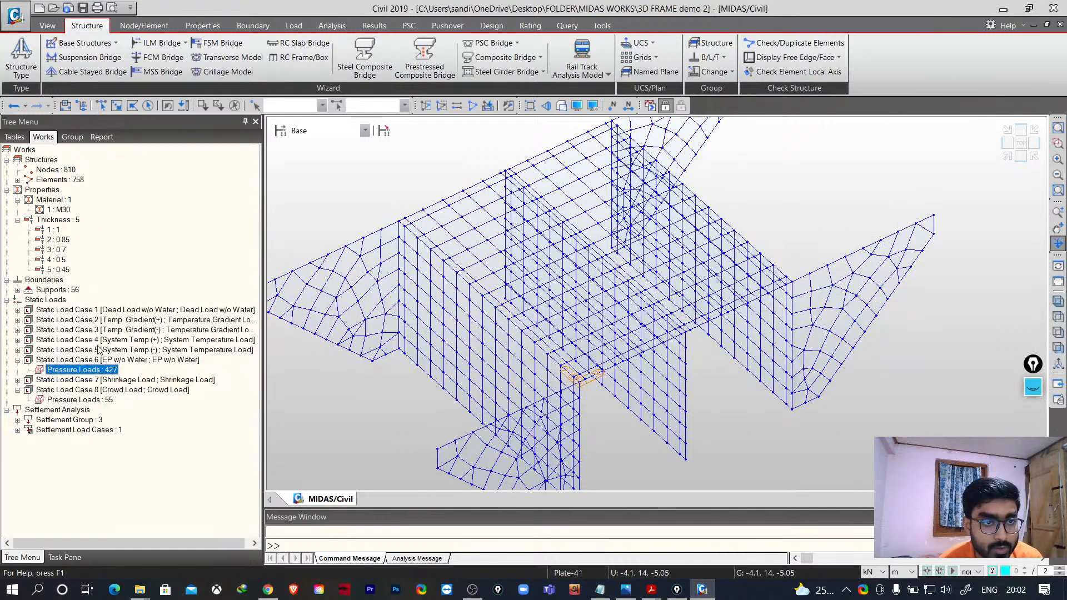
- Expand Static Load Case 1 and display its pressure loads
left_click(18, 310)
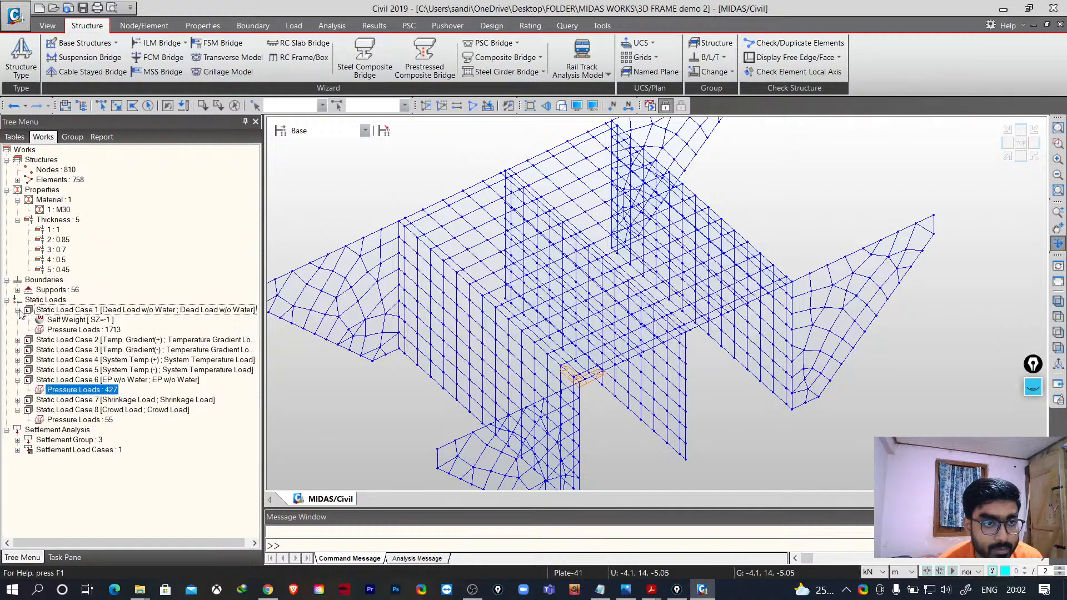
left_click(73, 331)
right_click(72, 331)
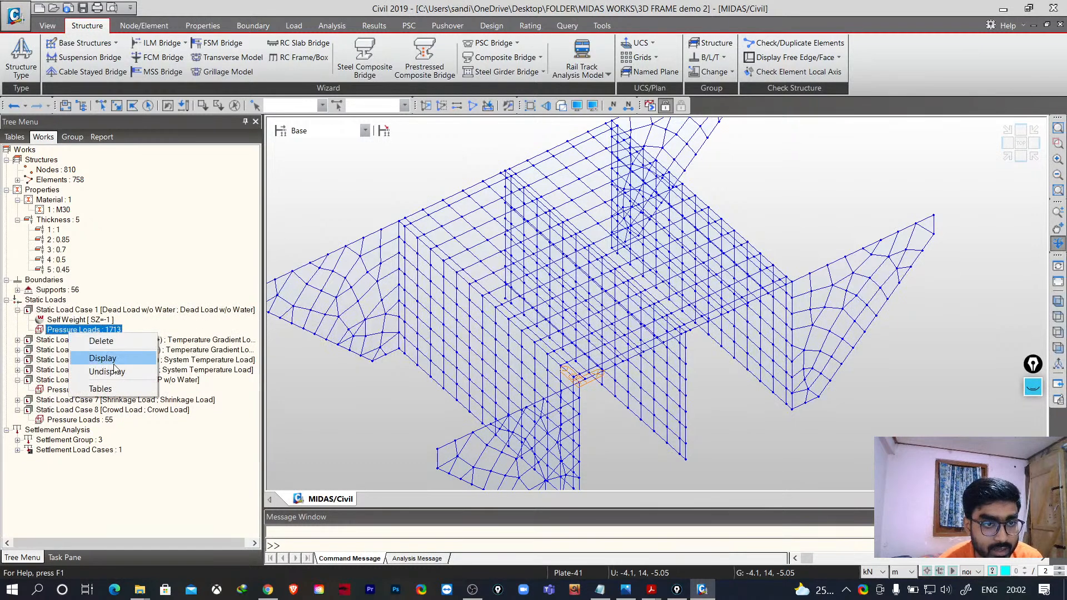
left_click(102, 359)
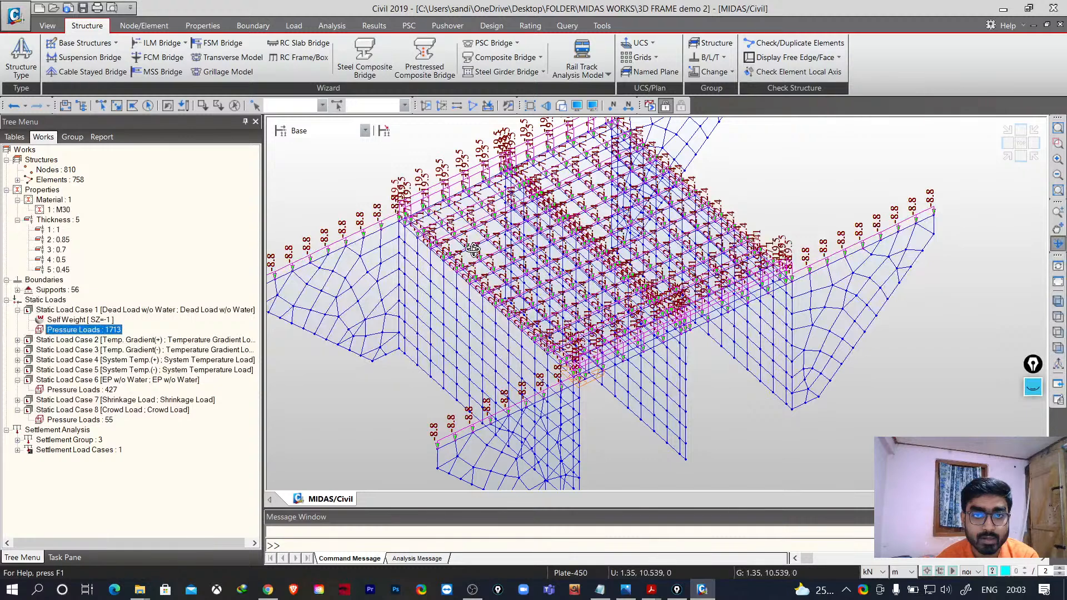
- Select the self weight entry of Static Load Case 1 and rotate the model to review the dead loads
right_click(87, 323)
left_click(69, 326)
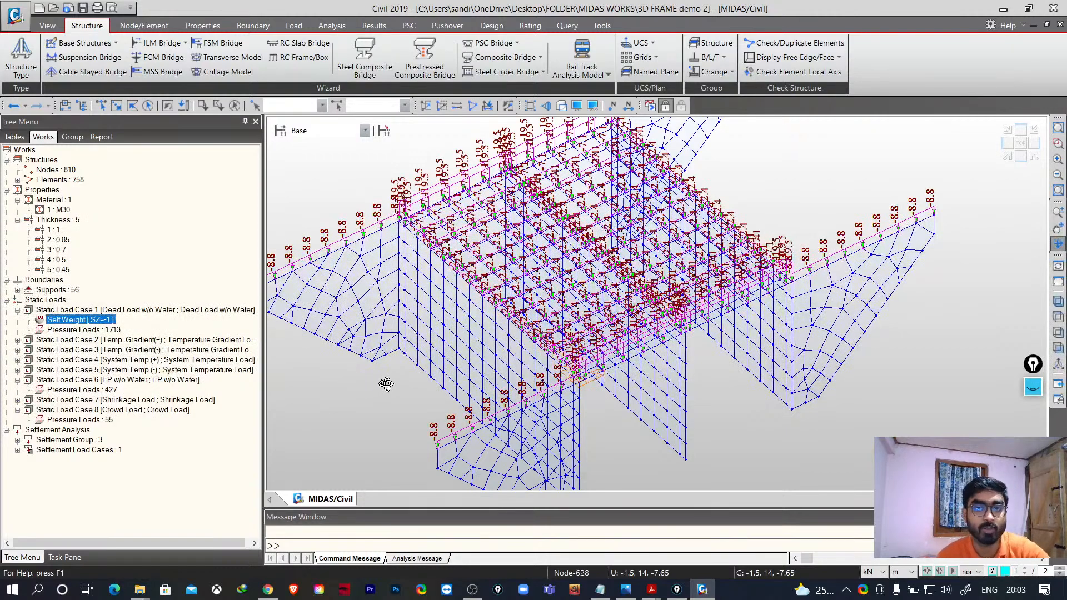
left_click_drag(387, 385, 431, 369)
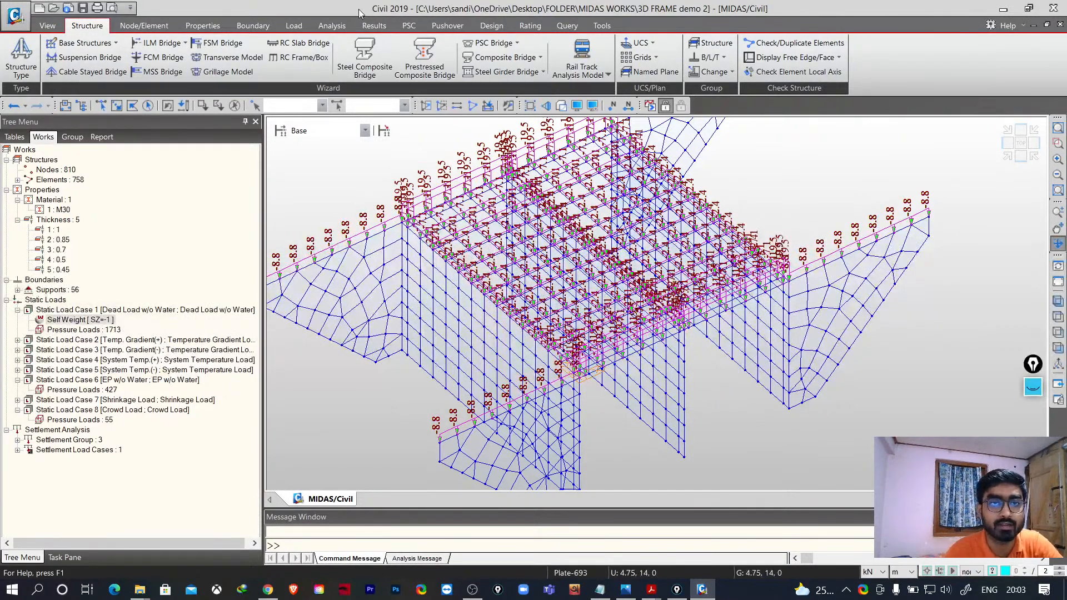
- Hide the pressure load display of Static Load Case 1
left_click(81, 329)
right_click(89, 330)
left_click(128, 370)
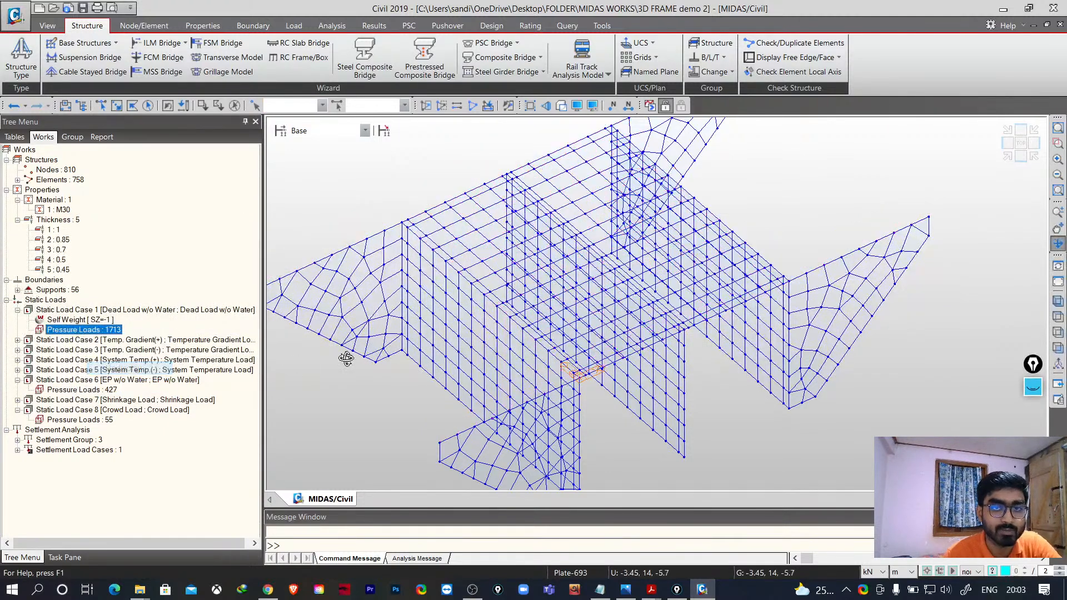
- Run the structural analysis of the model
left_click(332, 25)
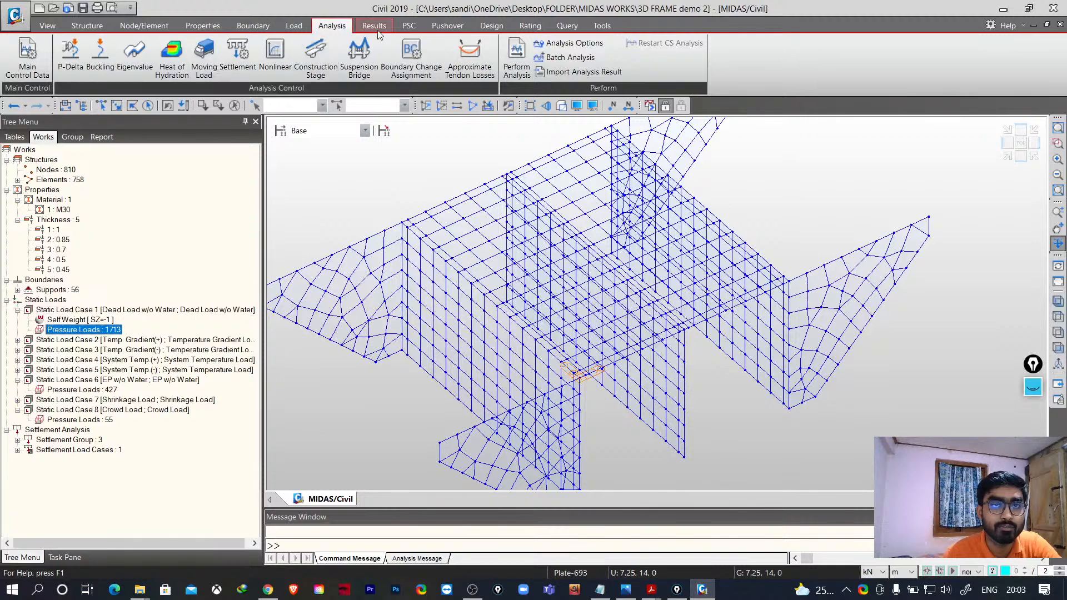
left_click(374, 25)
left_click(333, 26)
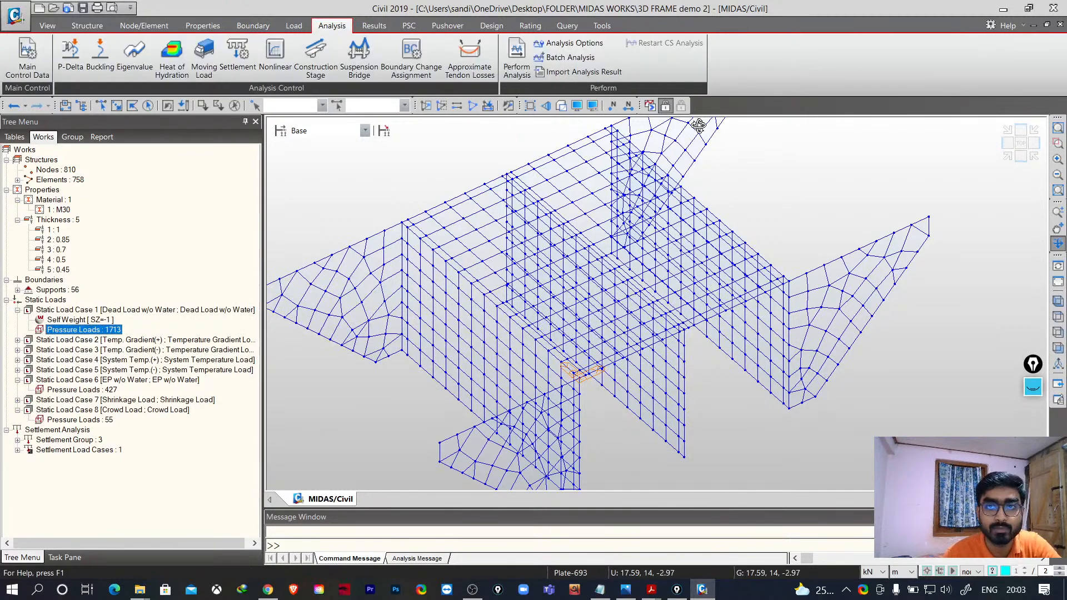
left_click(650, 106)
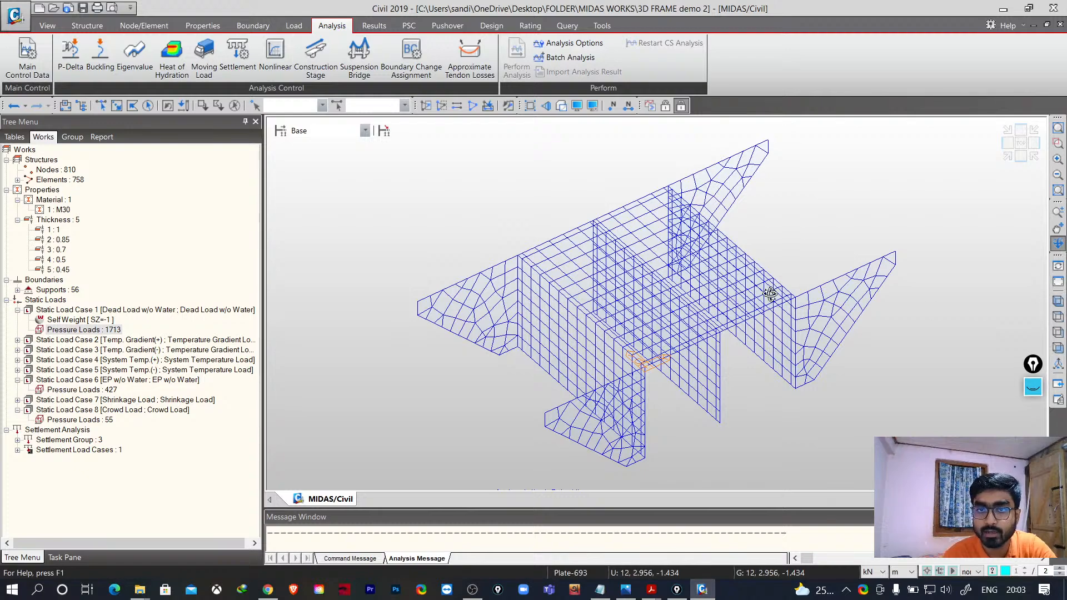
- Switch the model to a shaded solid display
left_click(562, 106)
mouse_move(769, 302)
left_mouse_down()
mouse_move(734, 303)
mouse_move(765, 305)
left_mouse_up()
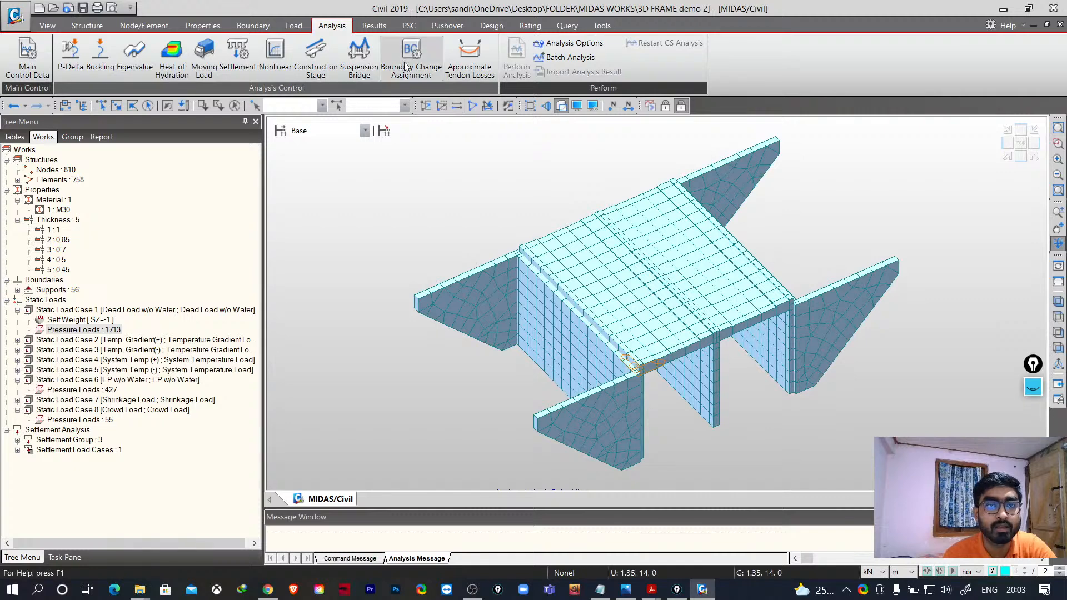
- Open the Plate Forces/Moments results for the dead load case
left_click(374, 25)
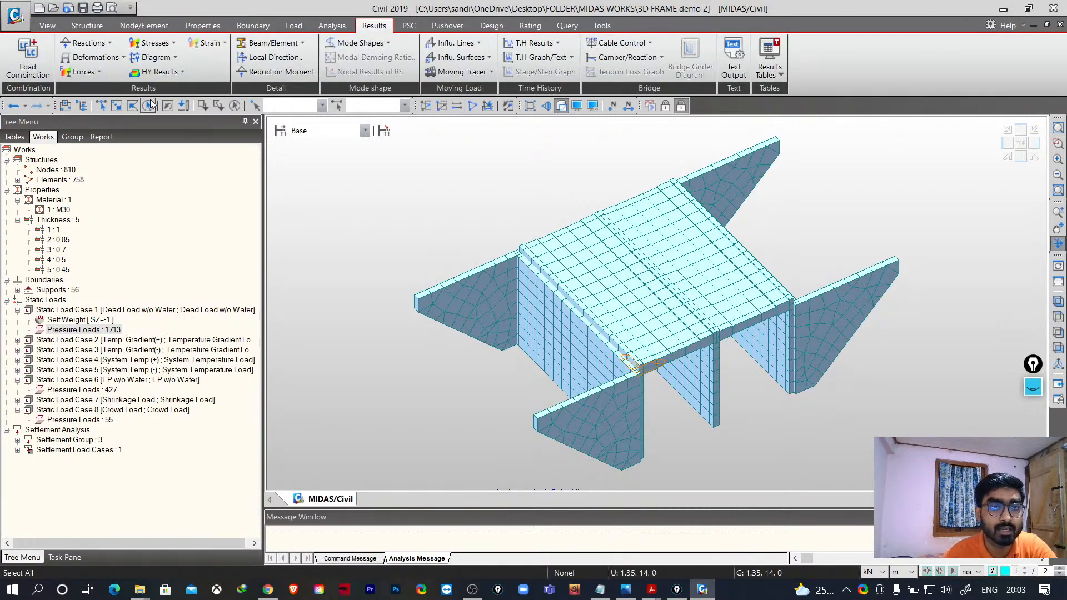
left_click(99, 75)
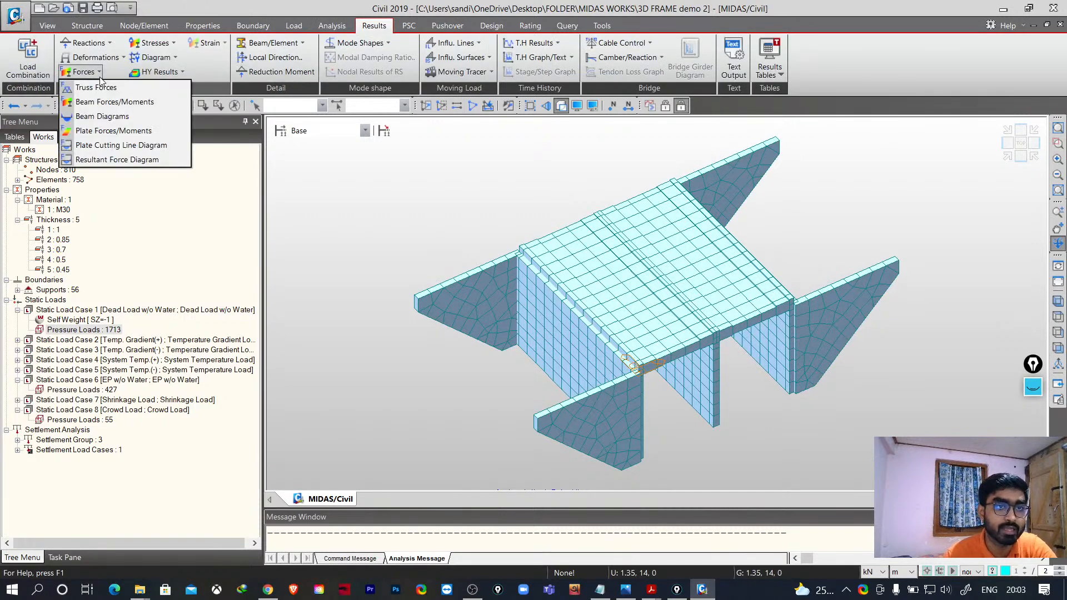
left_click(115, 132)
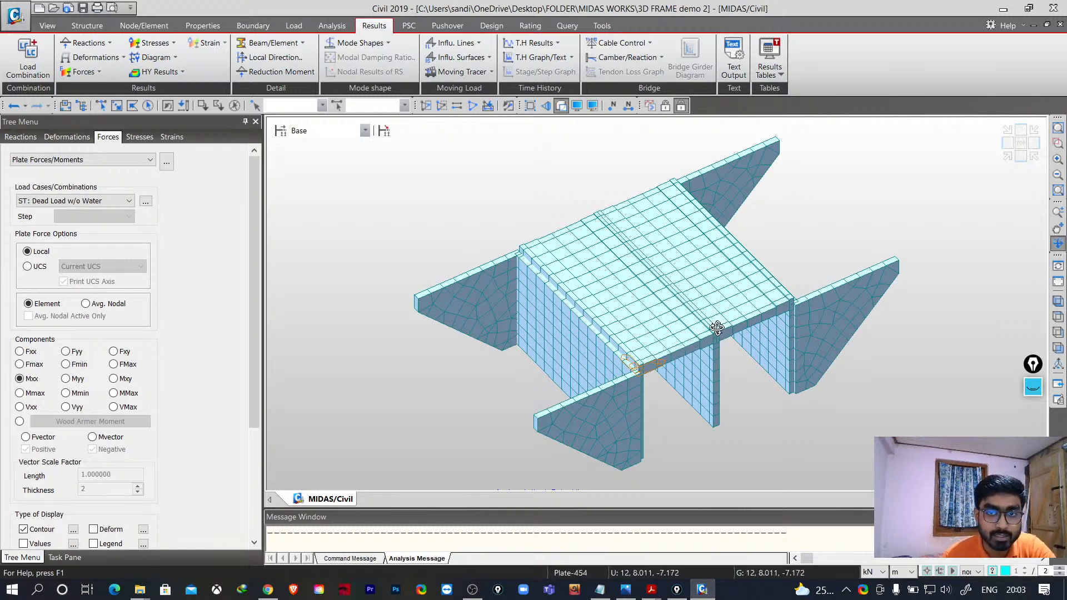
right_click(531, 177)
left_click_drag(540, 161, 725, 167)
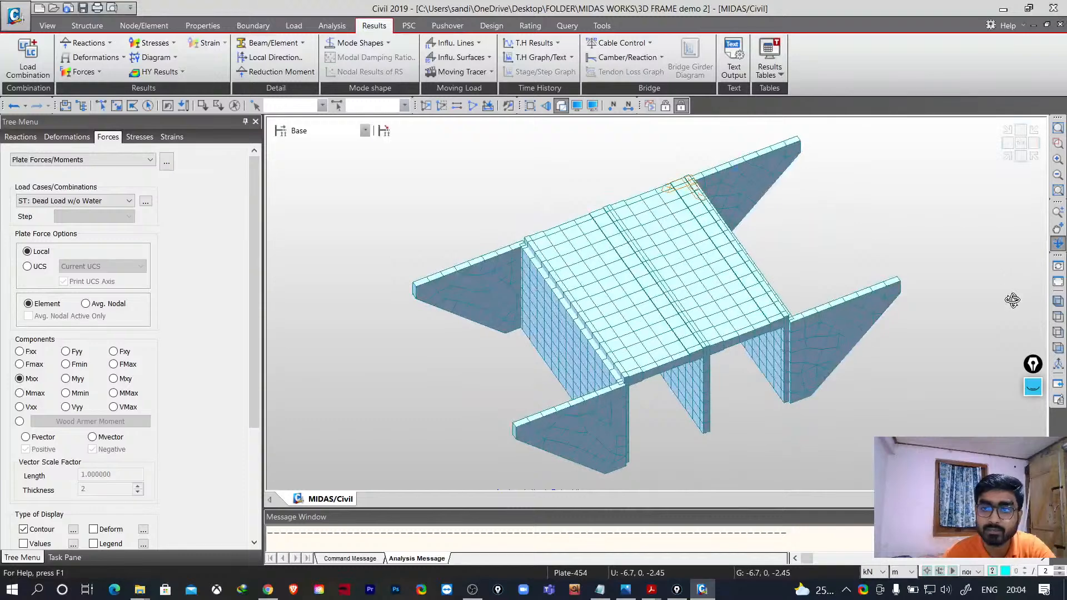
left_click(1058, 228)
left_click_drag(812, 257, 789, 264)
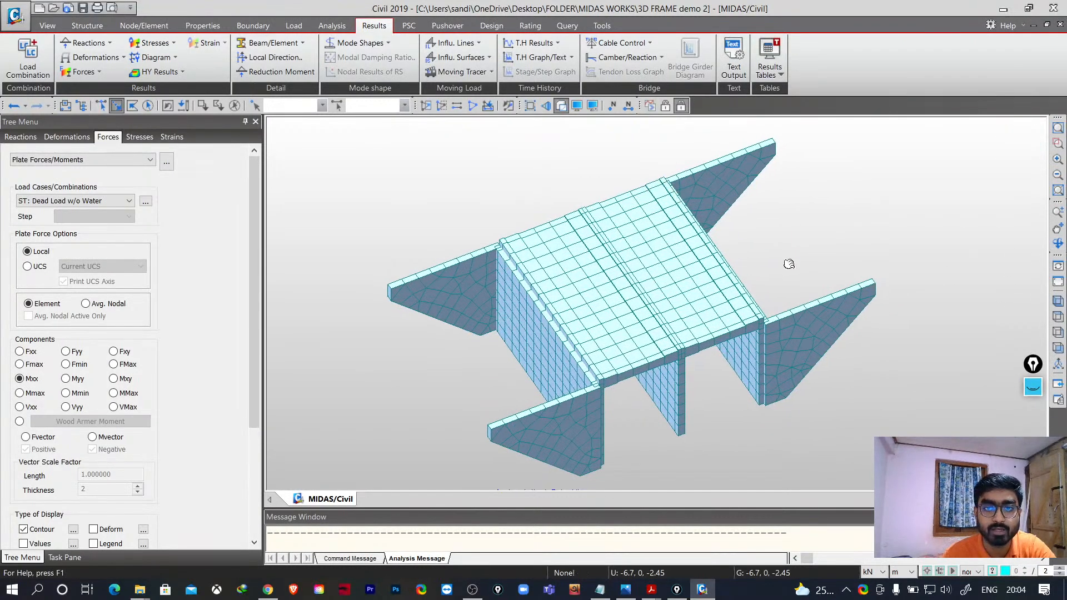
left_click(592, 106)
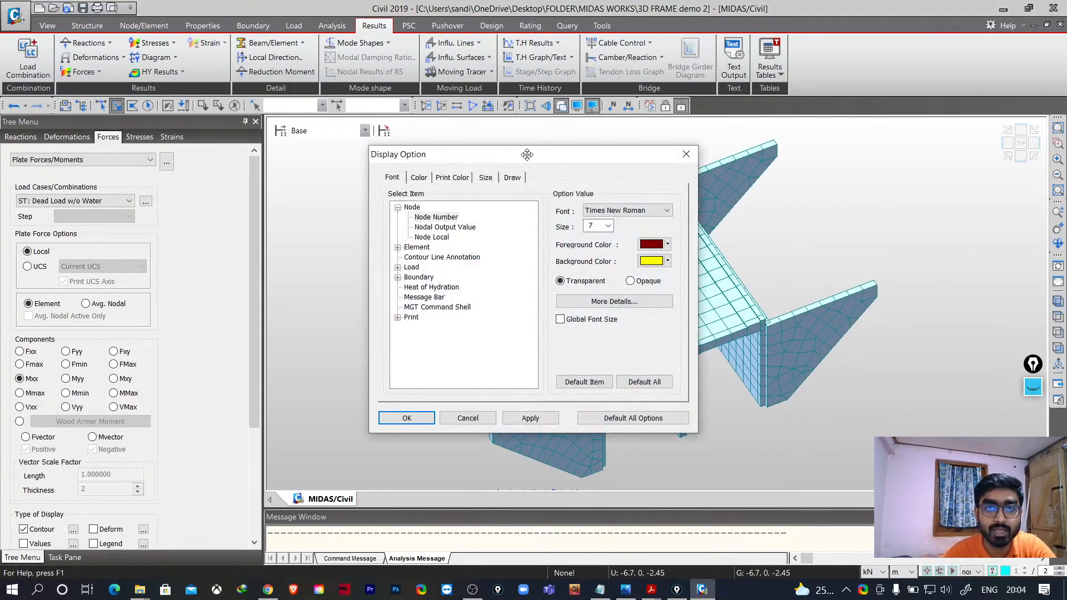
left_click_drag(527, 155, 462, 151)
left_click(627, 151)
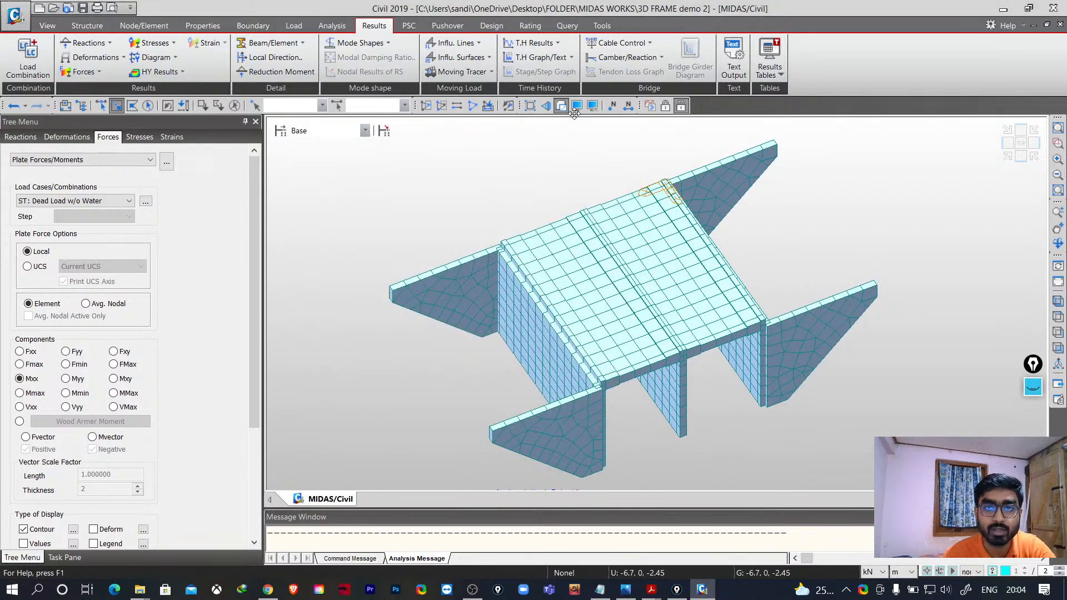
- Show and then hide the element local axes on the plates
left_click(576, 106)
left_click_drag(546, 140, 456, 137)
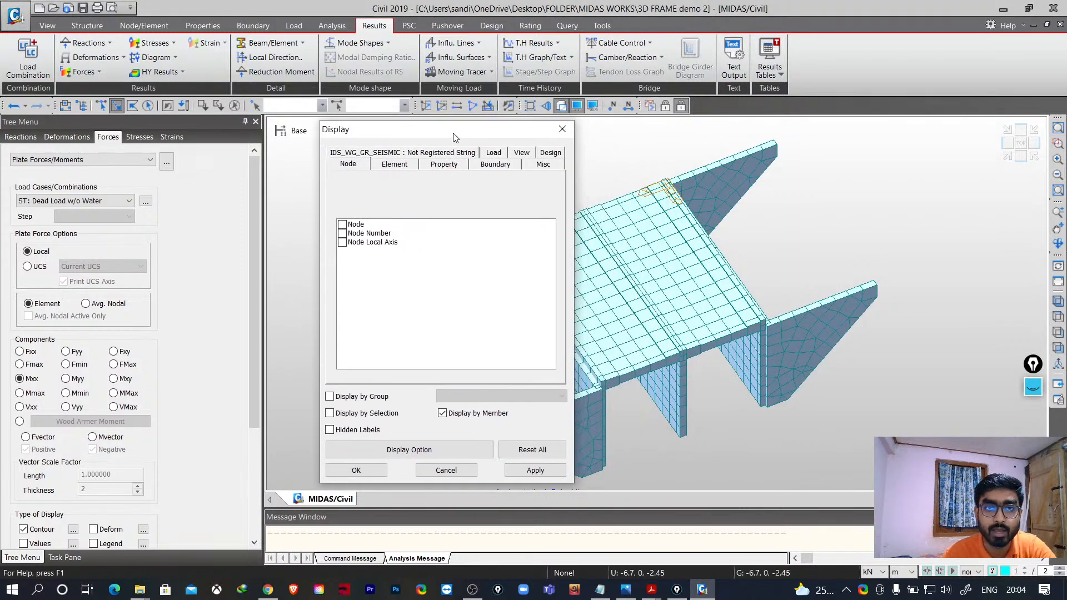
left_click(394, 164)
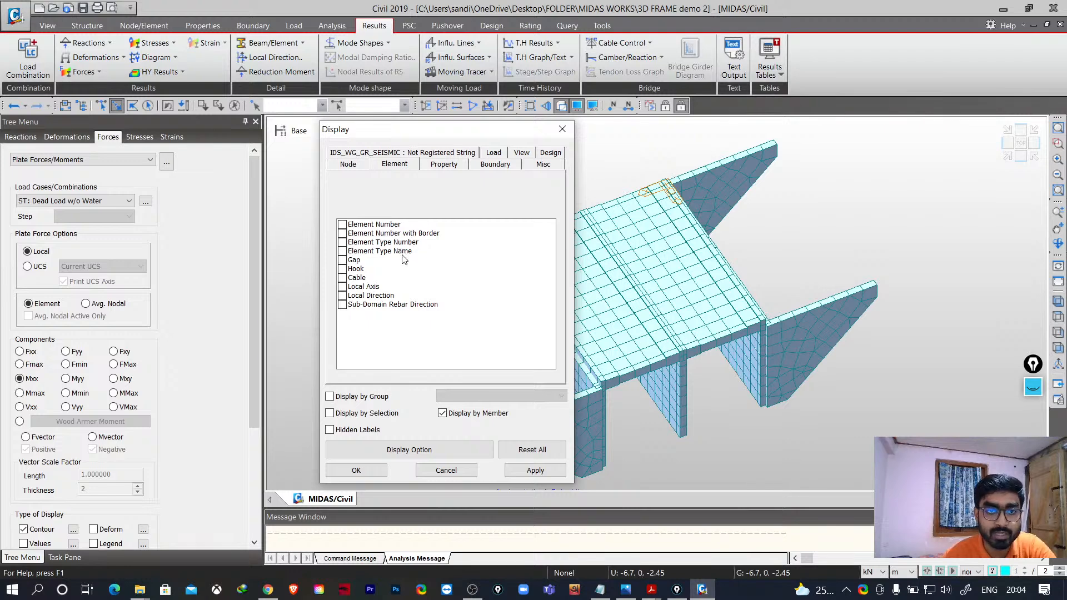
left_click(343, 286)
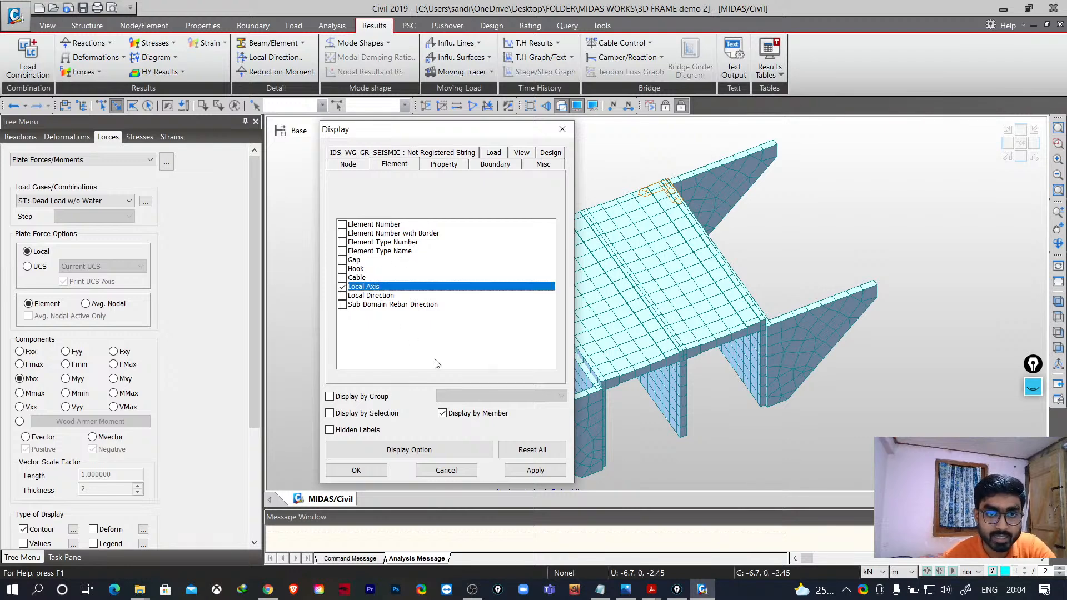
left_click(536, 472)
left_click(446, 471)
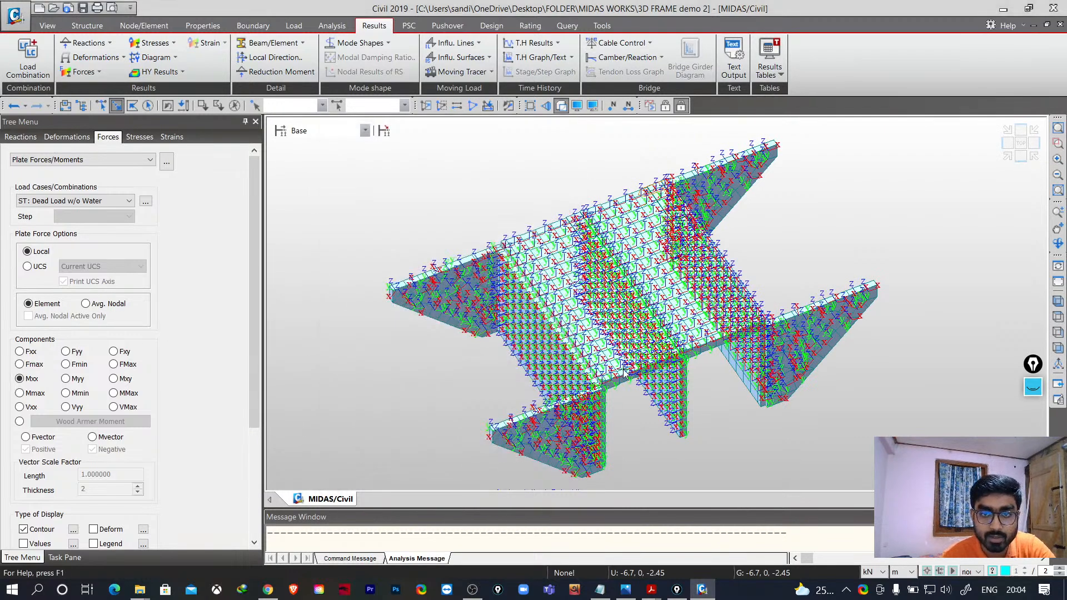
scroll(574, 293, "up", 7)
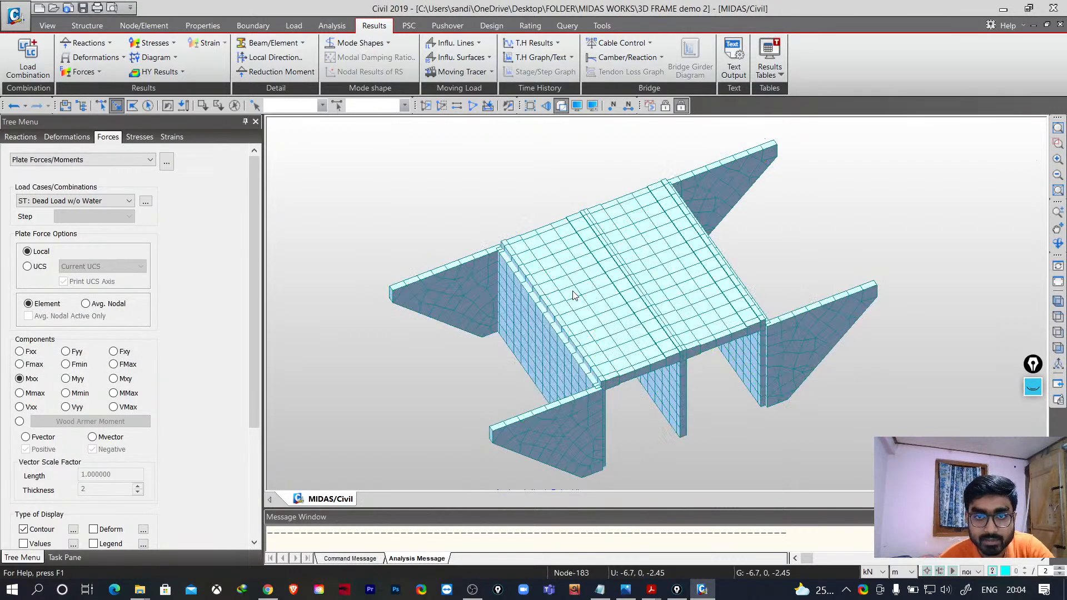
scroll(956, 331, "up", 3)
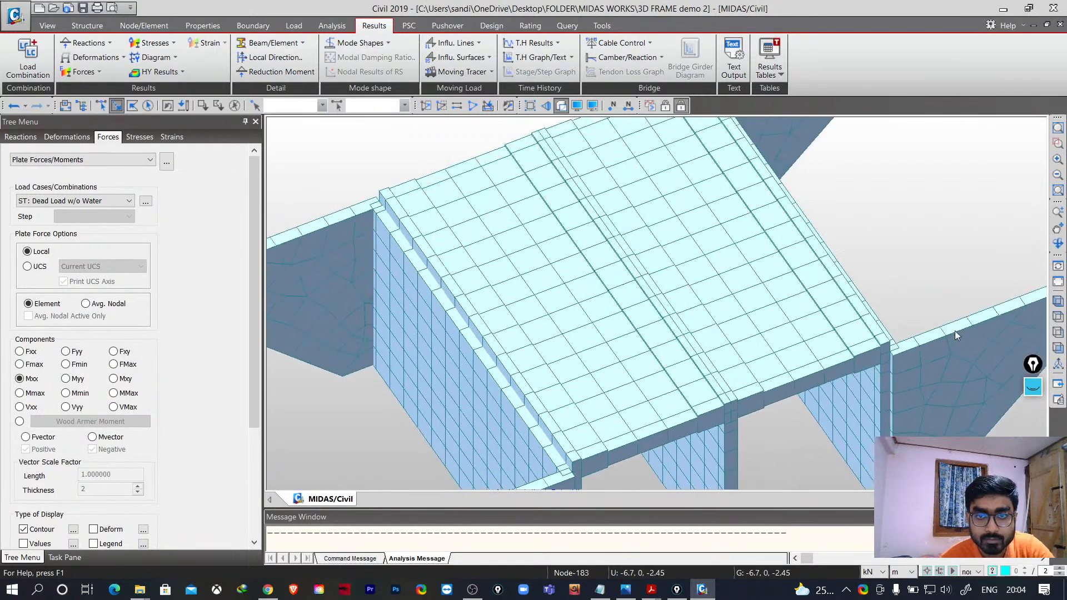
scroll(566, 300, "up", 4)
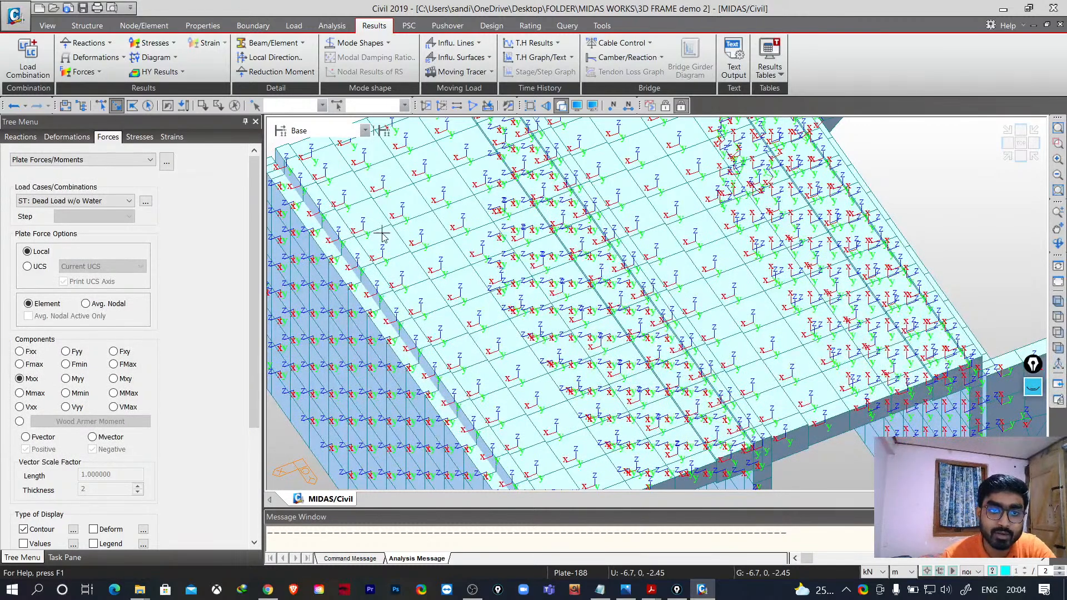
scroll(507, 327, "down", 5)
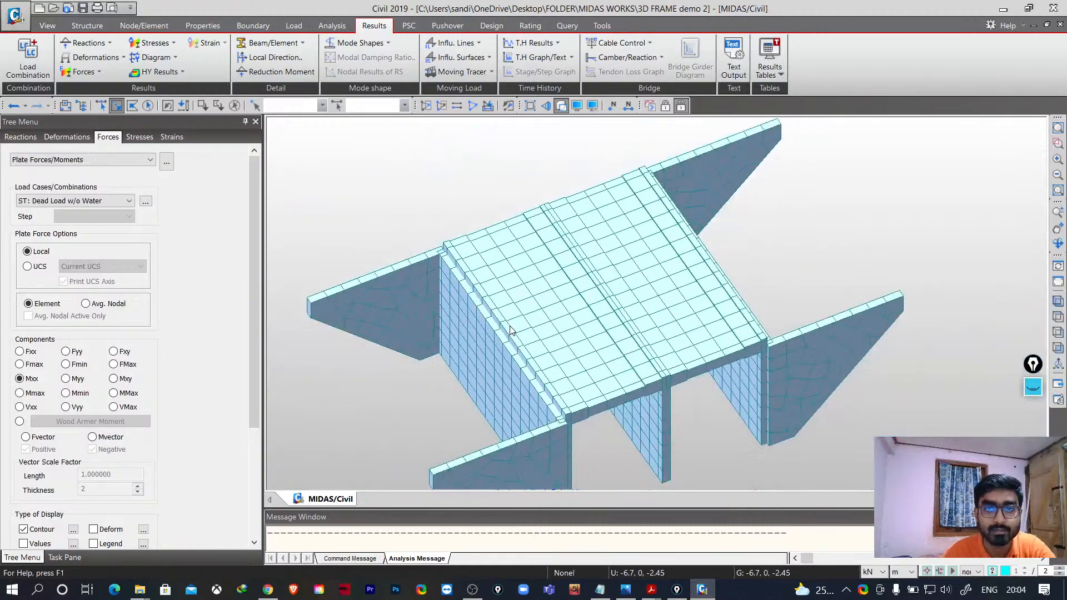
left_click(577, 106)
left_click(439, 282)
left_click(435, 274)
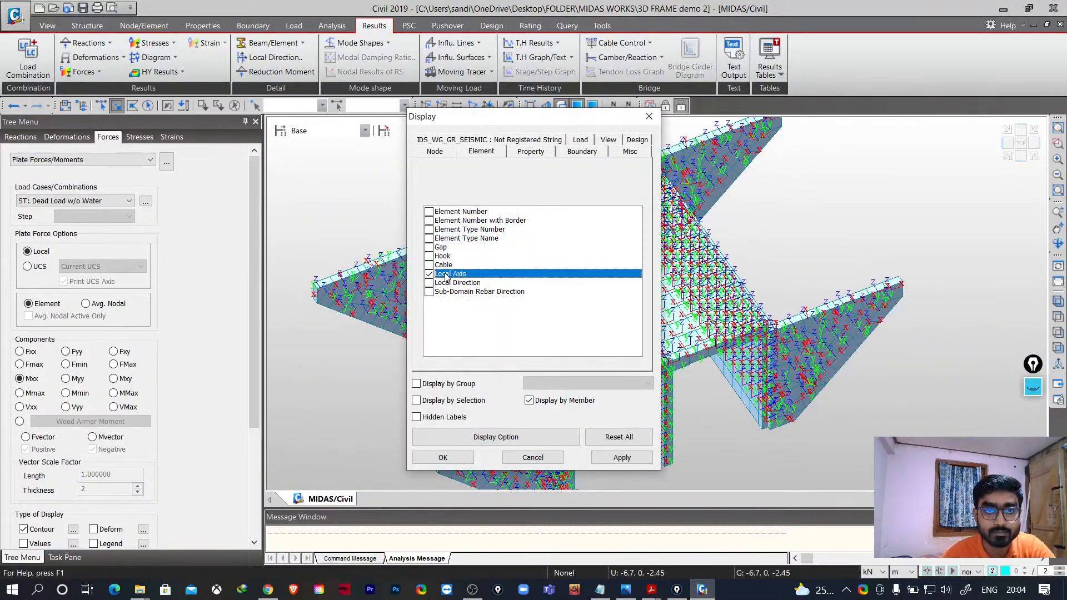
left_click(620, 457)
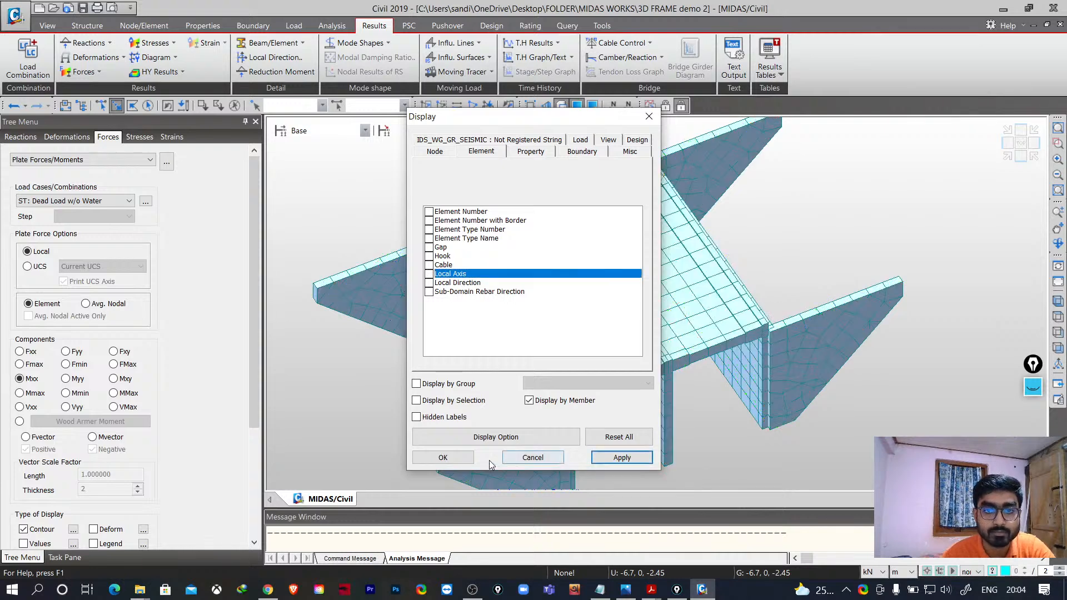
left_click(451, 454)
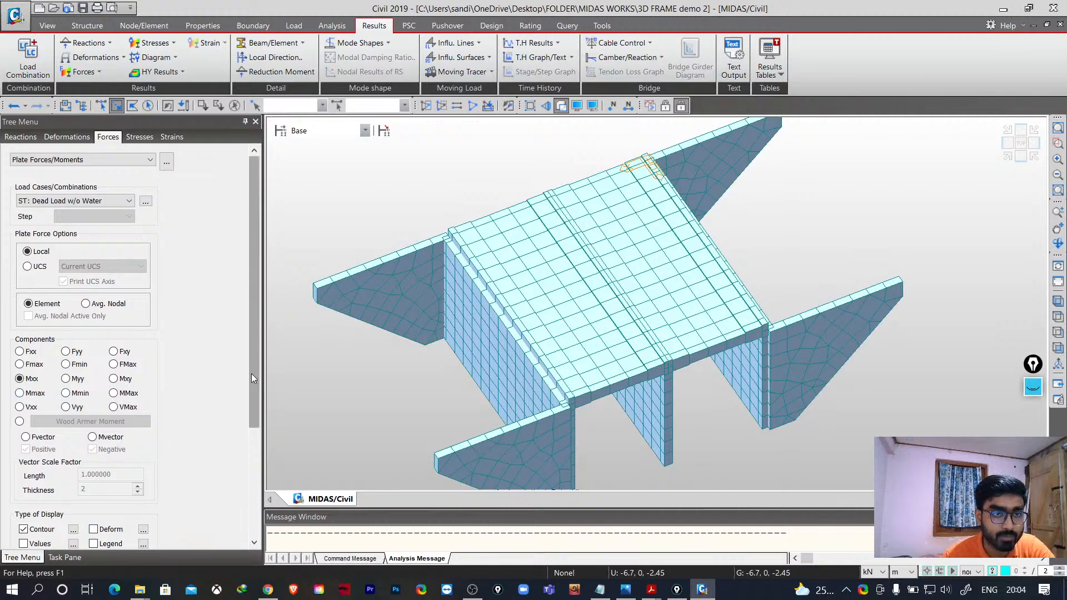
- Show and then hide the numeric values on the Mxx plate moment contour
left_click_drag(256, 372, 219, 466)
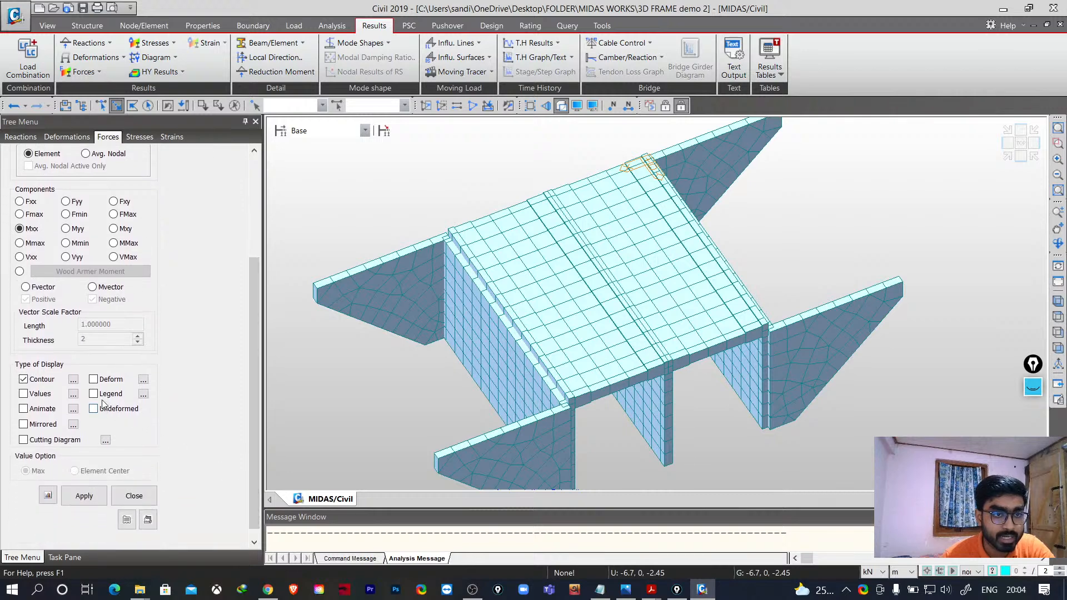
left_click(23, 394)
left_click(84, 496)
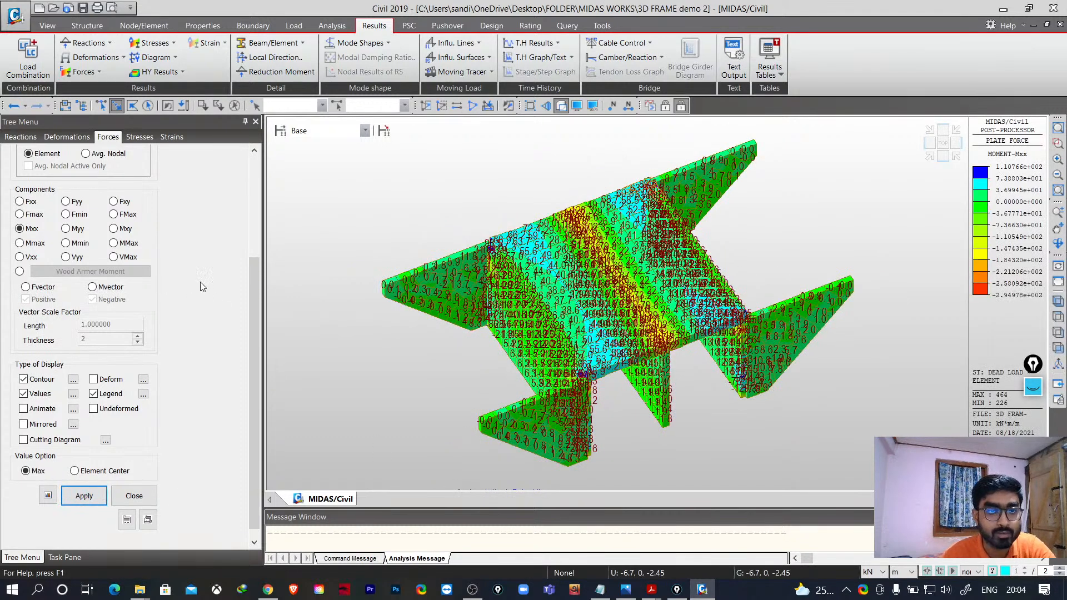
mouse_move(254, 311)
left_mouse_down()
mouse_move(256, 246)
mouse_move(256, 321)
left_mouse_up()
left_click(24, 382)
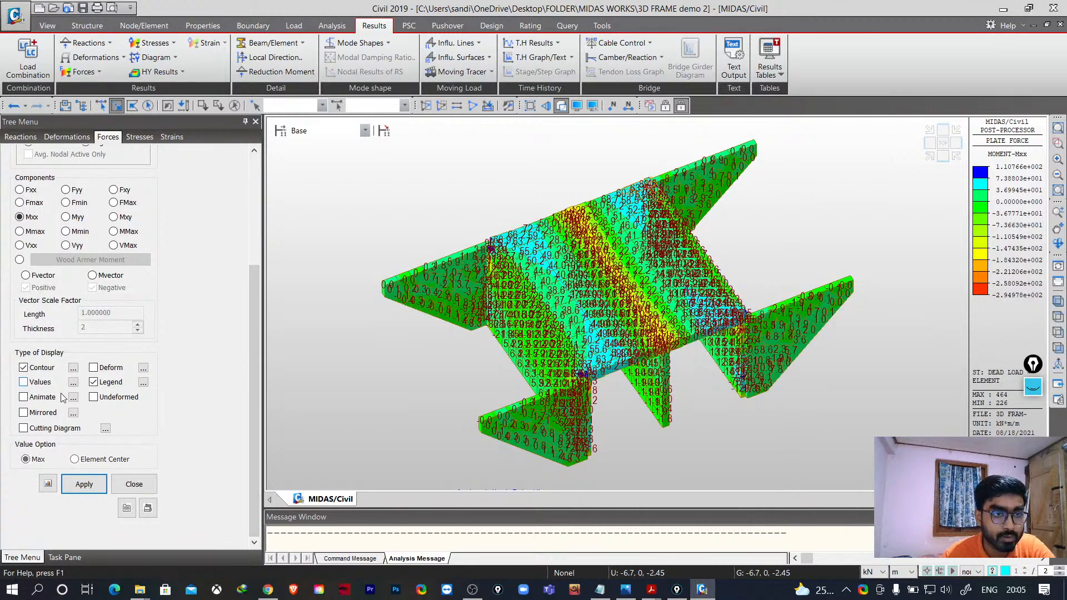
left_click(84, 484)
- Display the Mxx plate moment contour for the ST: Crowd Load case
left_click_drag(254, 390, 261, 250)
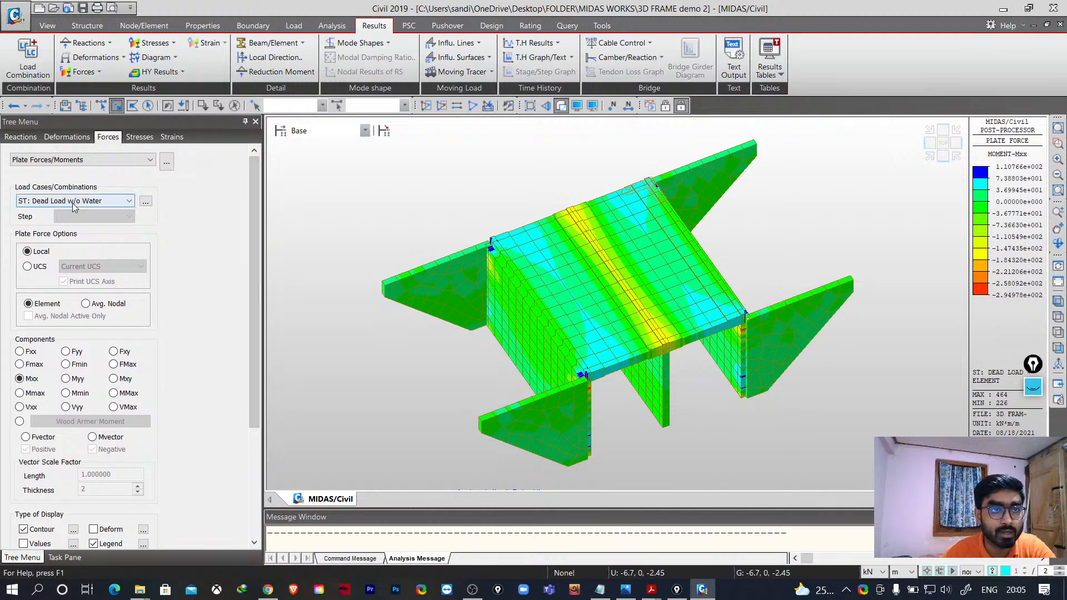
left_click(118, 202)
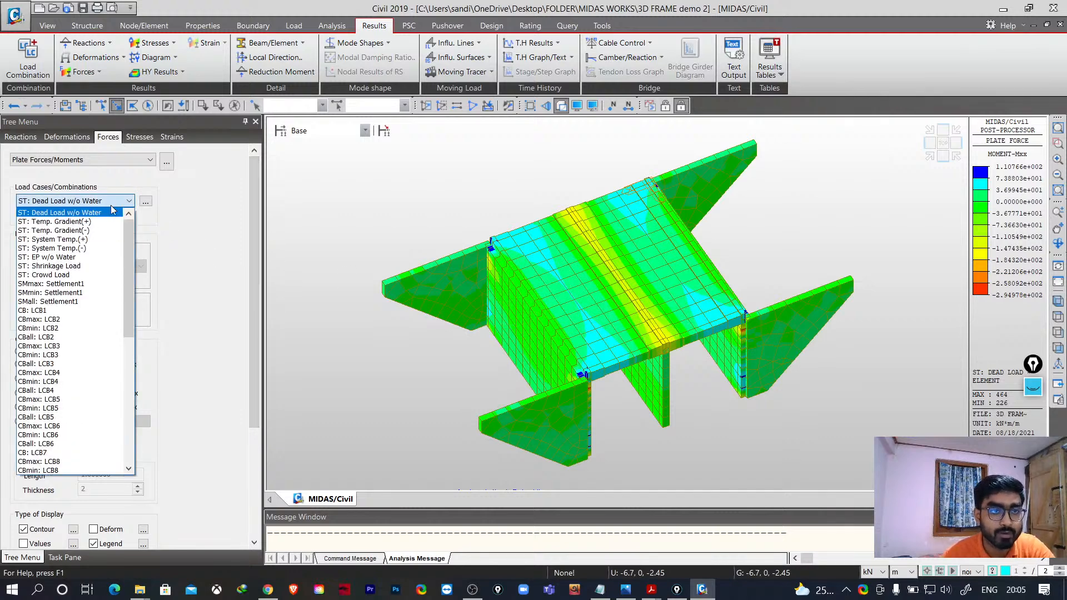
left_click(81, 275)
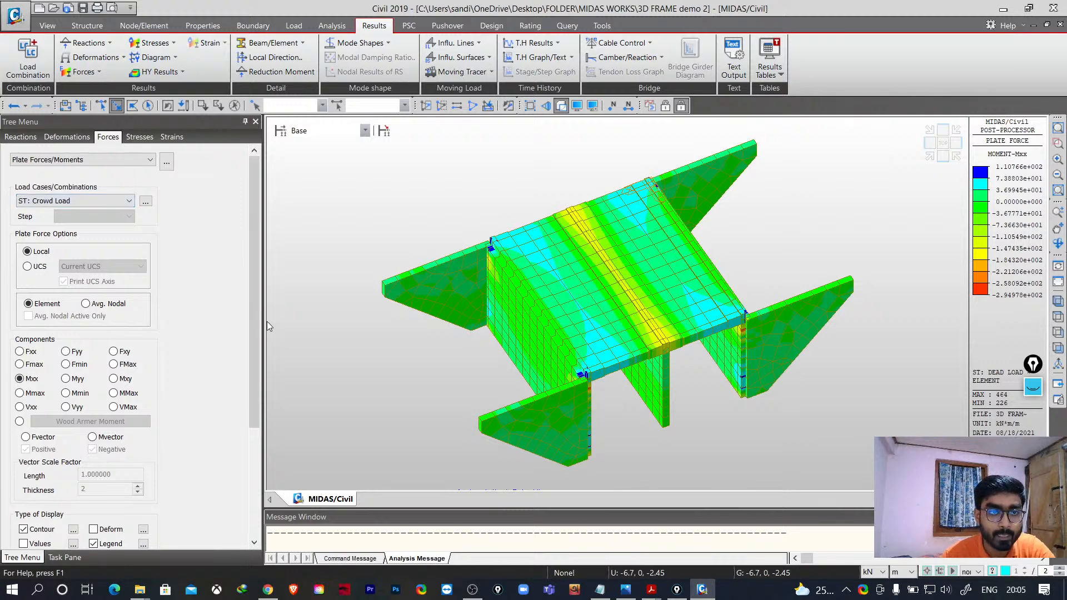
left_click_drag(255, 331, 255, 441)
left_click(85, 484)
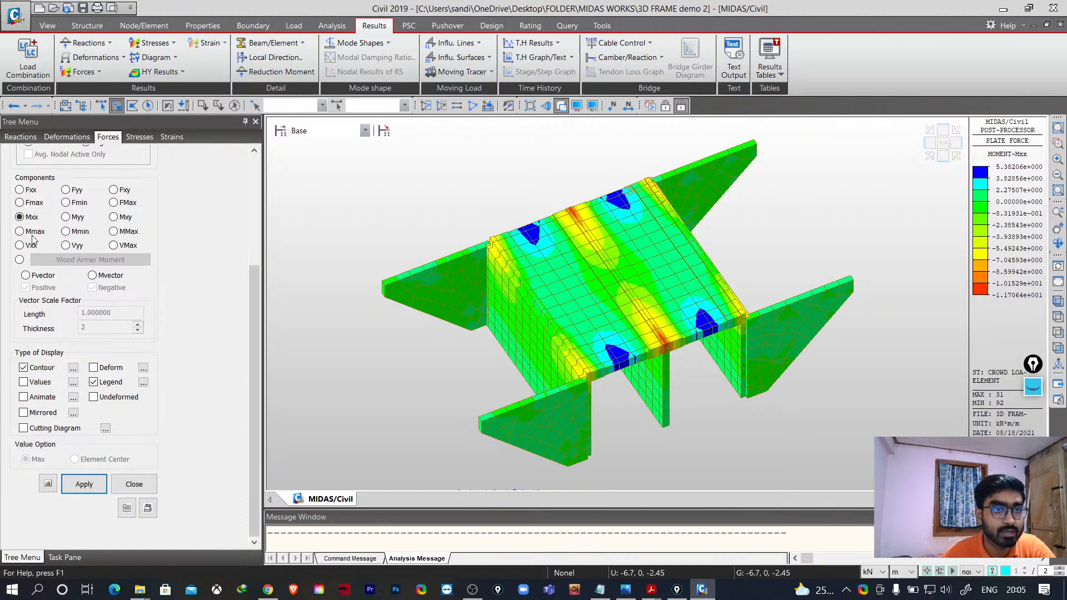
- Display the Myy and then the FMax plate result contours for the Crowd Load
left_click(66, 218)
left_click(82, 489)
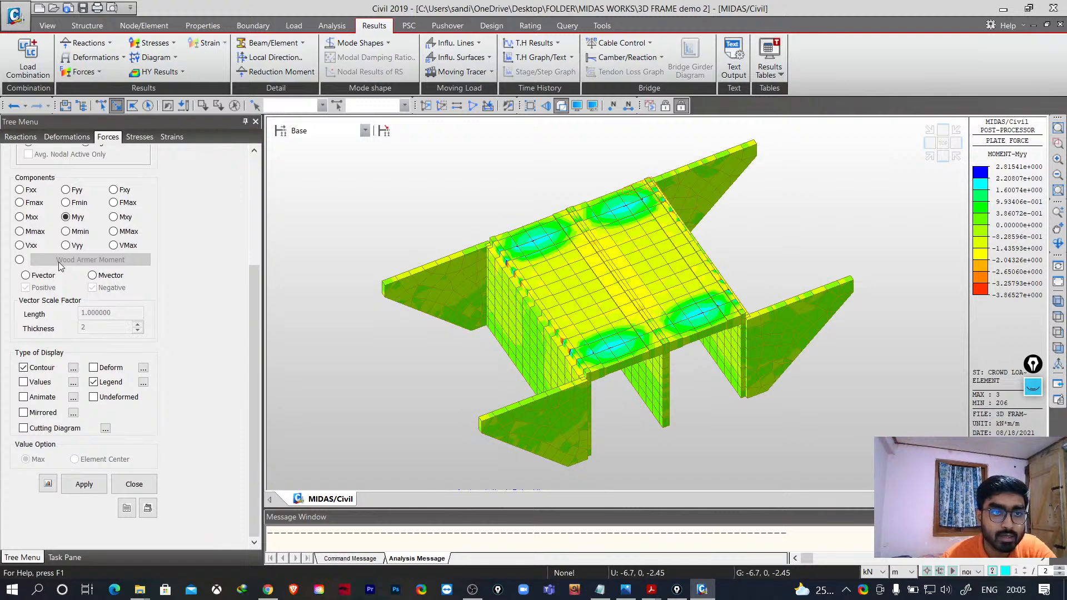
left_click(114, 203)
left_click(84, 485)
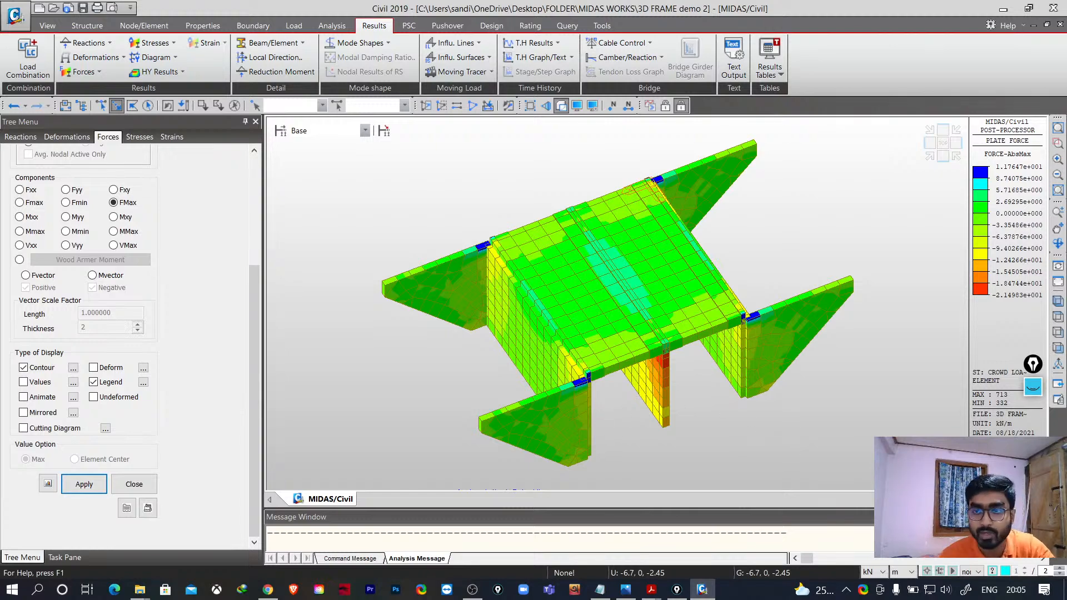
- Display the Vxx and then the VMax plate shear force contours for the Crowd Load
left_click(1057, 243)
mouse_move(739, 443)
left_mouse_down()
mouse_move(720, 422)
mouse_move(717, 397)
mouse_move(676, 393)
mouse_move(736, 396)
mouse_move(731, 436)
left_mouse_up()
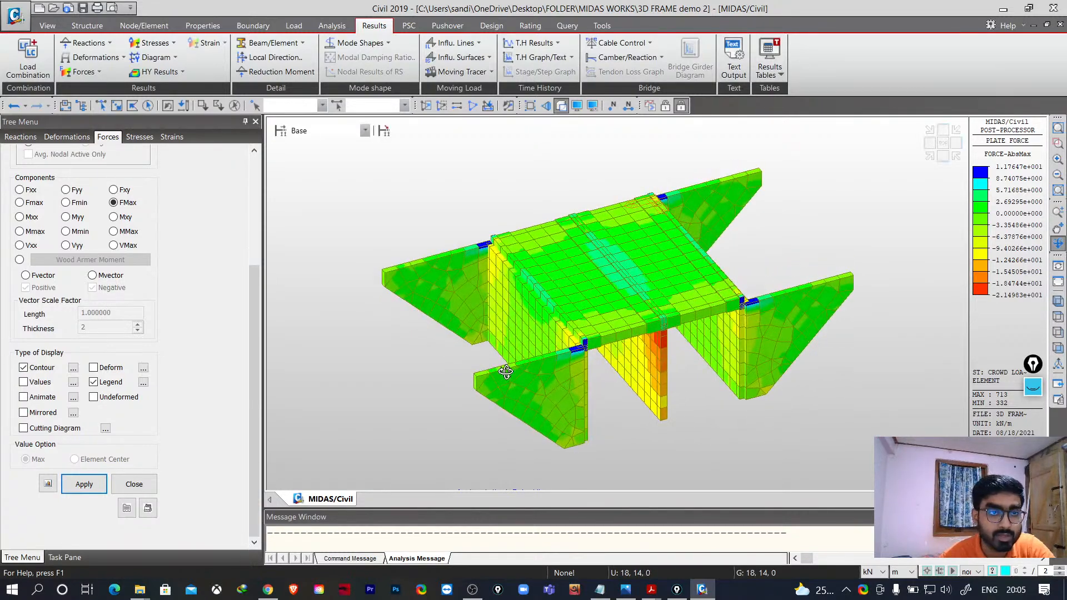
left_click(20, 245)
left_click(82, 483)
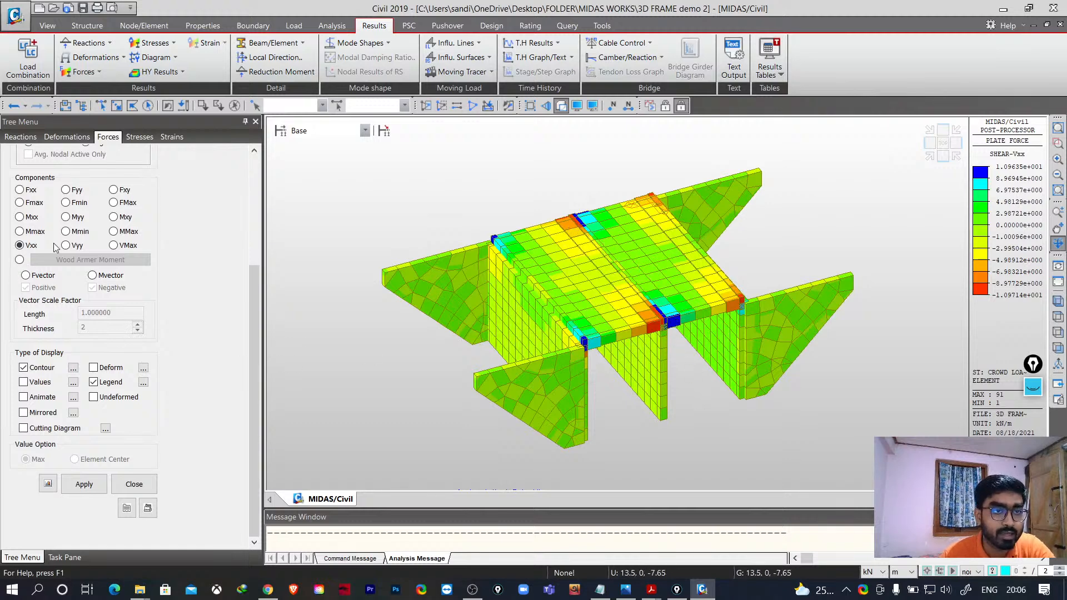
left_click(114, 246)
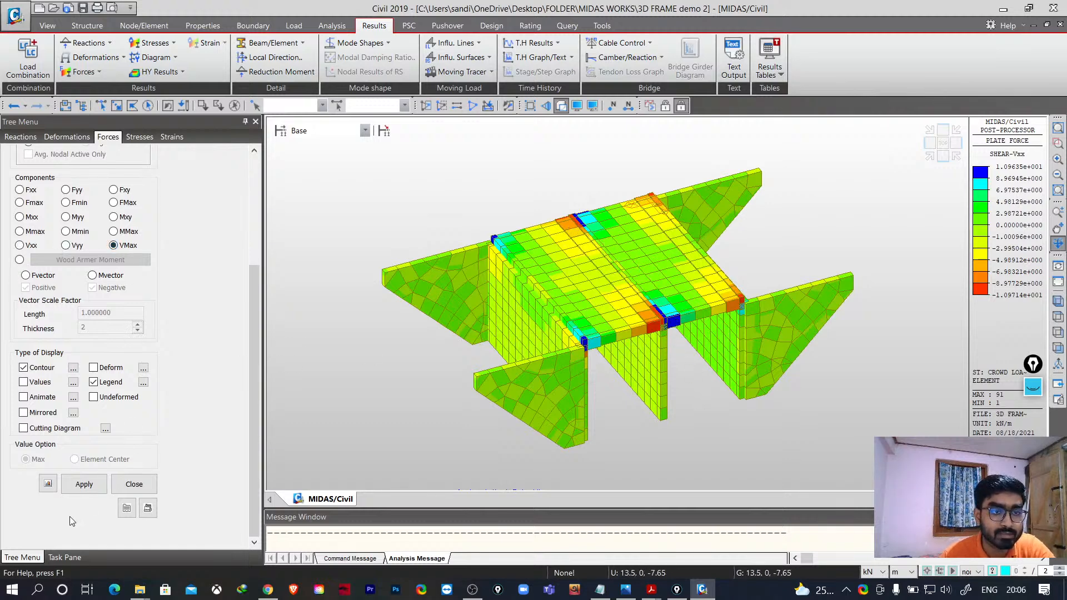
left_click(83, 485)
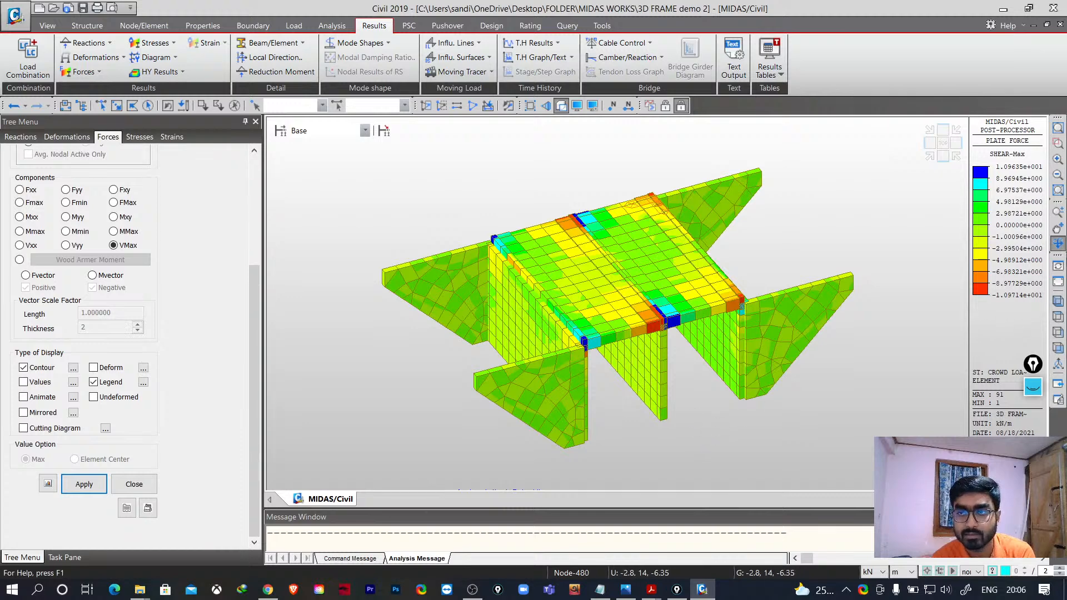
- Close the plate force results and show the plain model in top view
left_click(1058, 244)
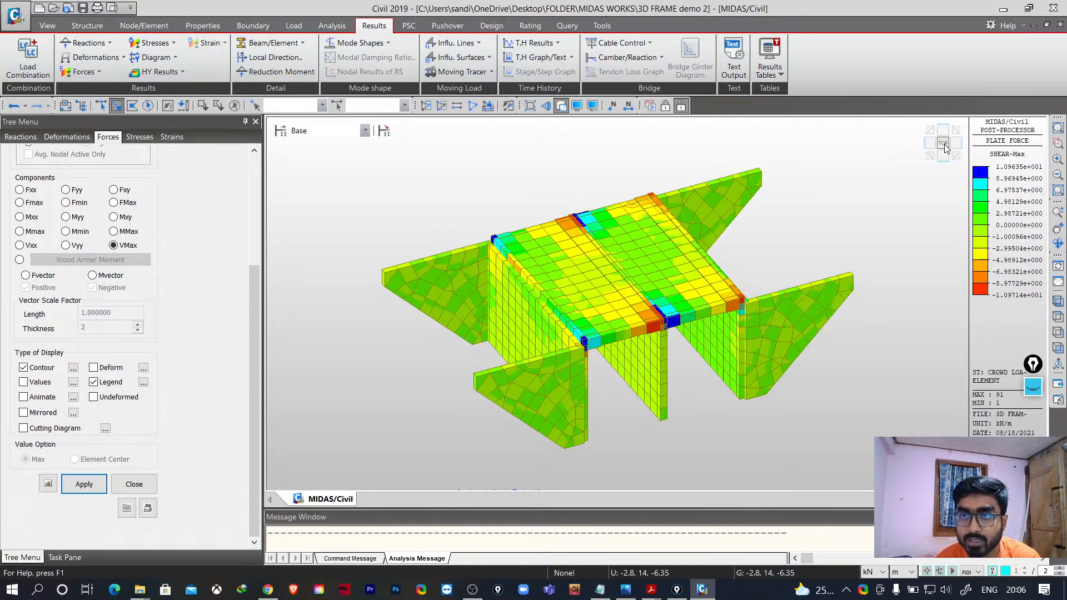
left_click(957, 157)
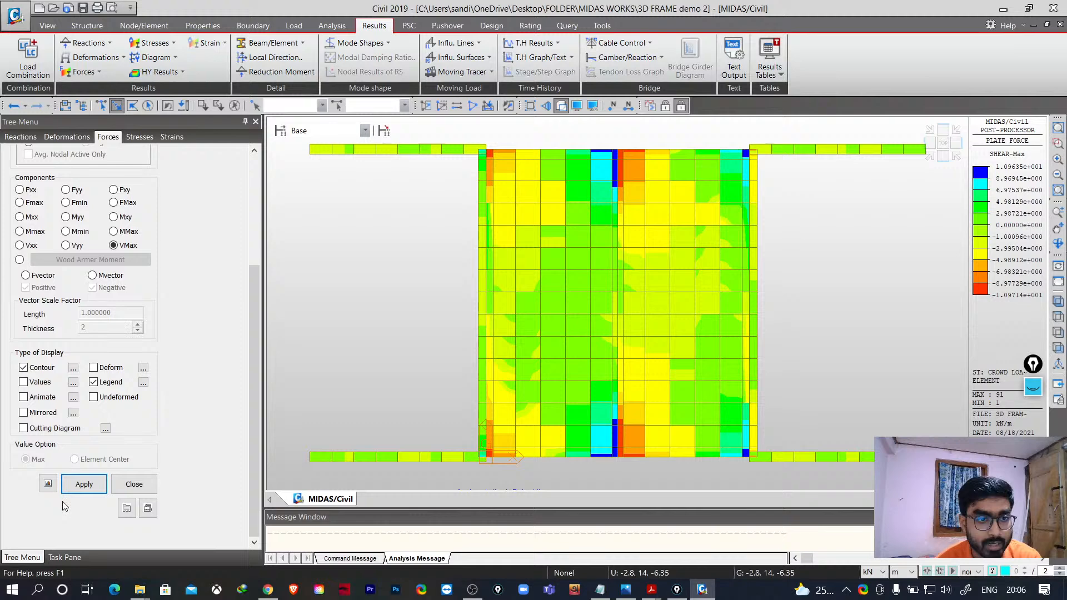
left_click(134, 484)
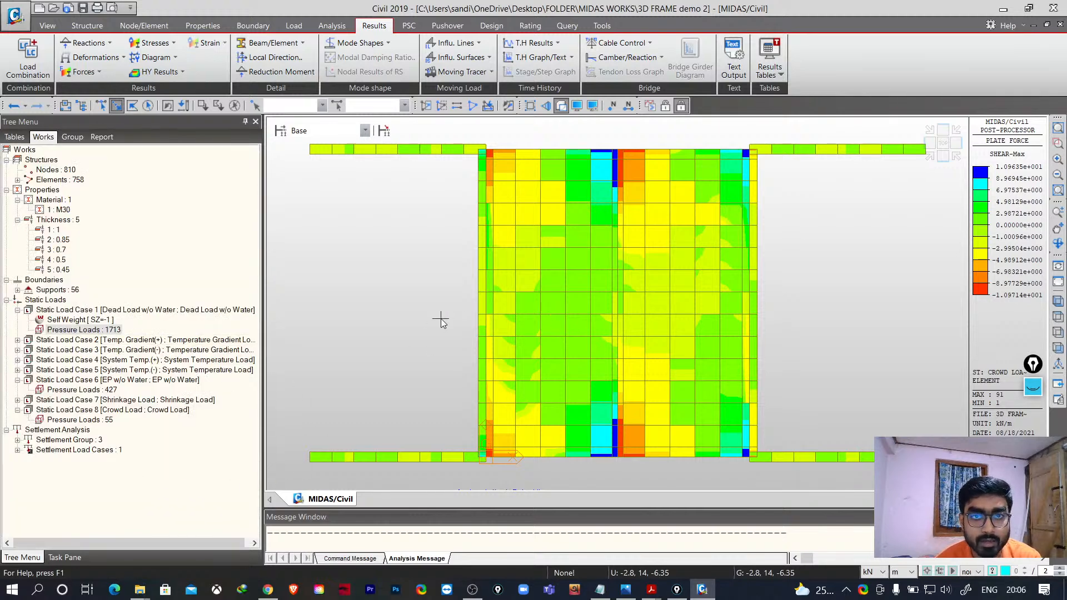
left_click(1057, 281)
middle_click_drag(782, 358, 765, 353)
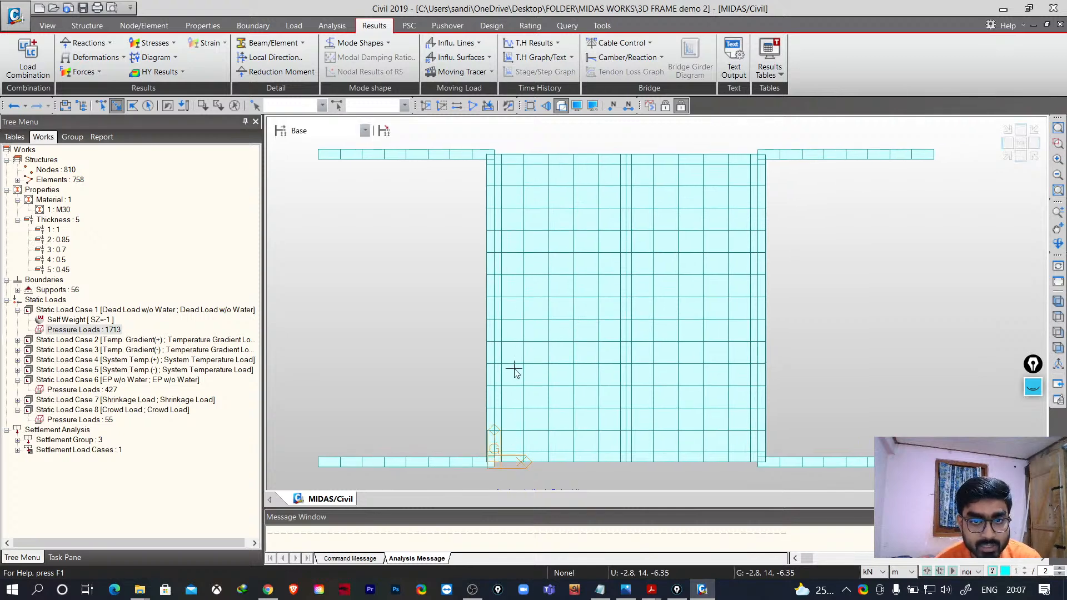
- Select the plates with thickness 2 (0.85 m) and open that thickness's properties without changing them
left_click(100, 105)
left_click_drag(514, 479, 508, 137)
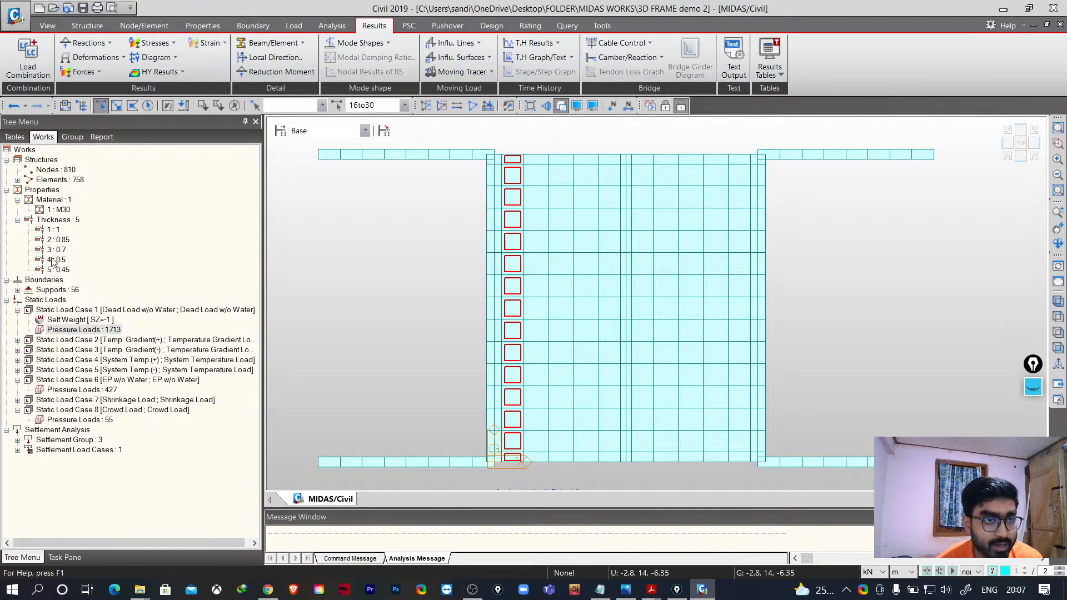
left_click(62, 242)
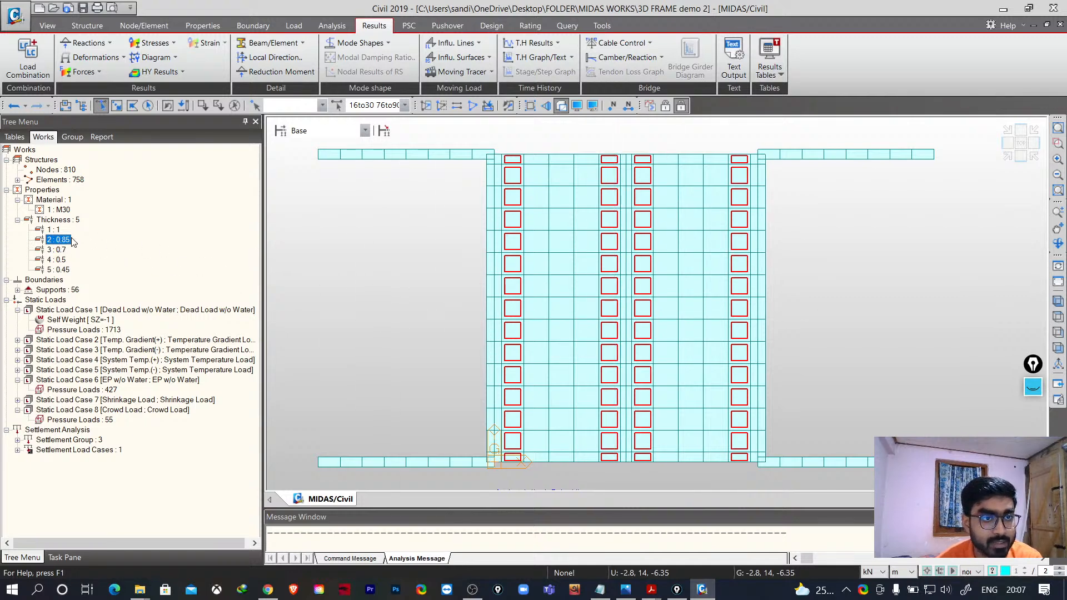
right_click(73, 242)
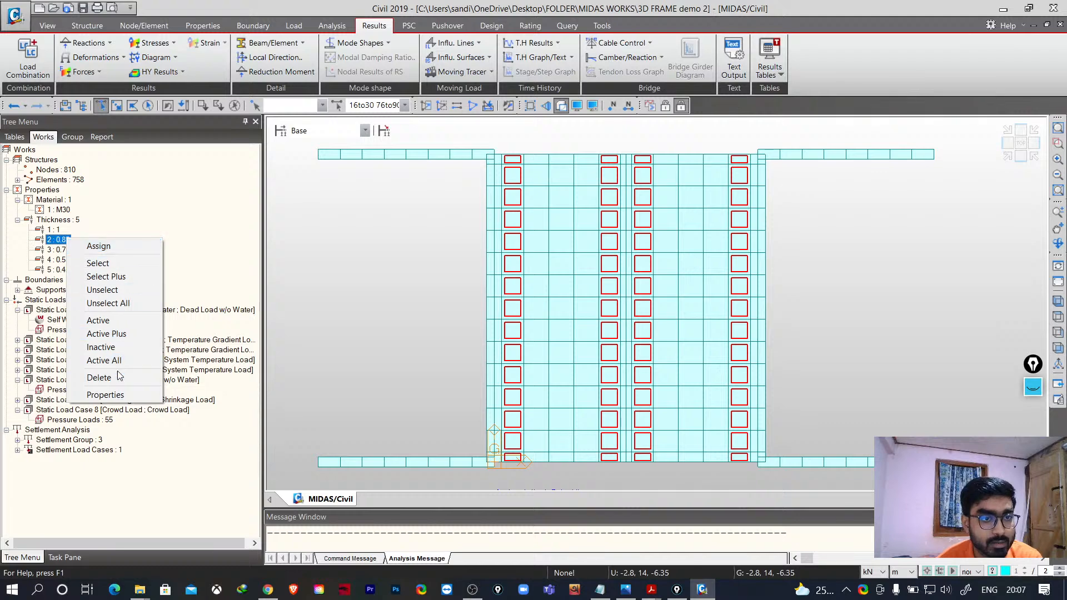
left_click(123, 396)
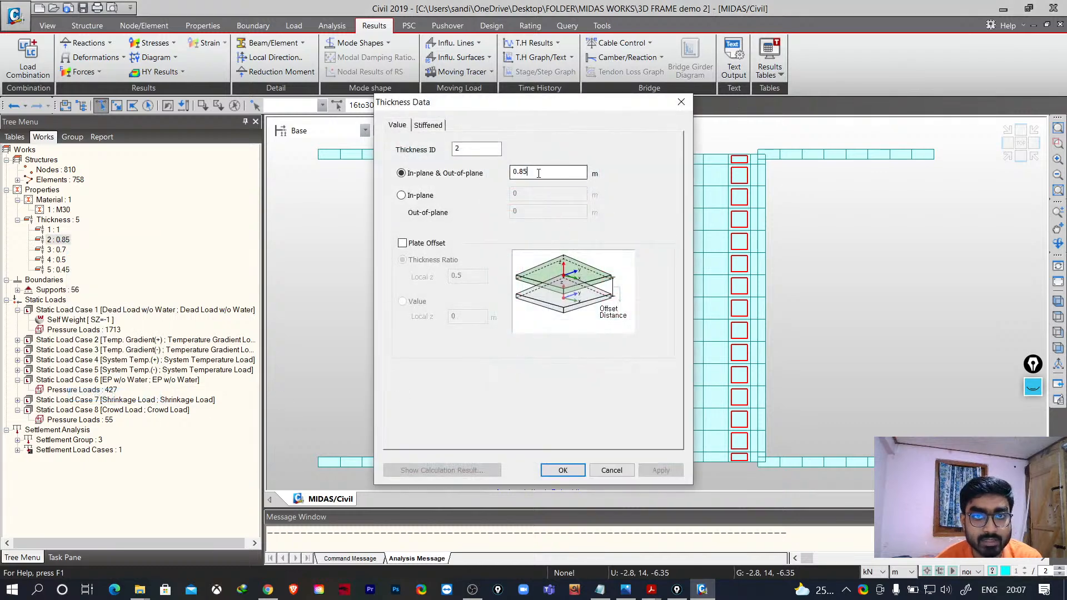
left_click_drag(528, 172, 519, 174)
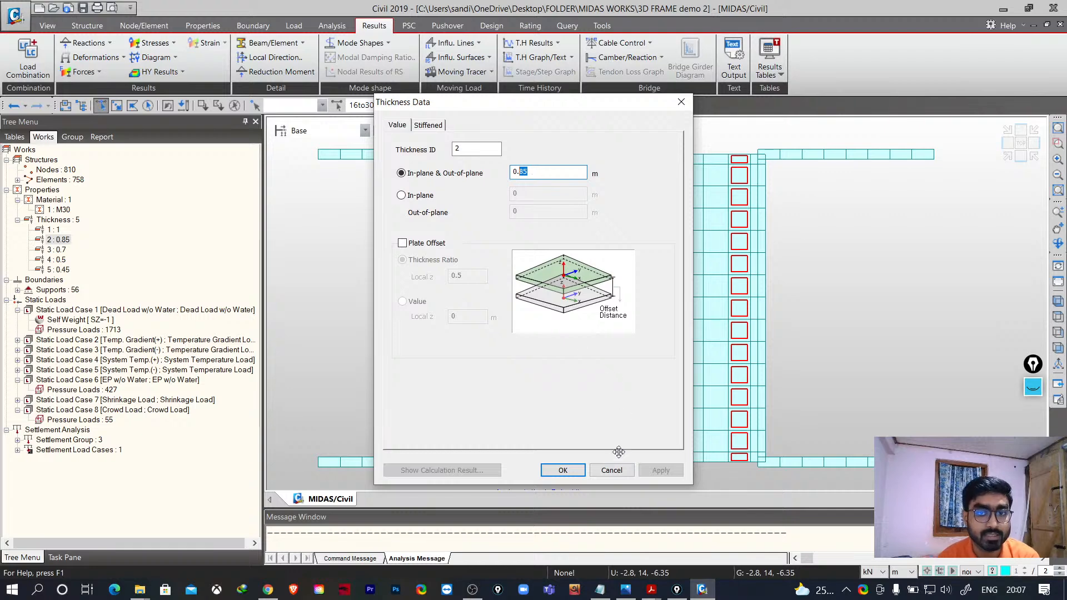
left_click(608, 471)
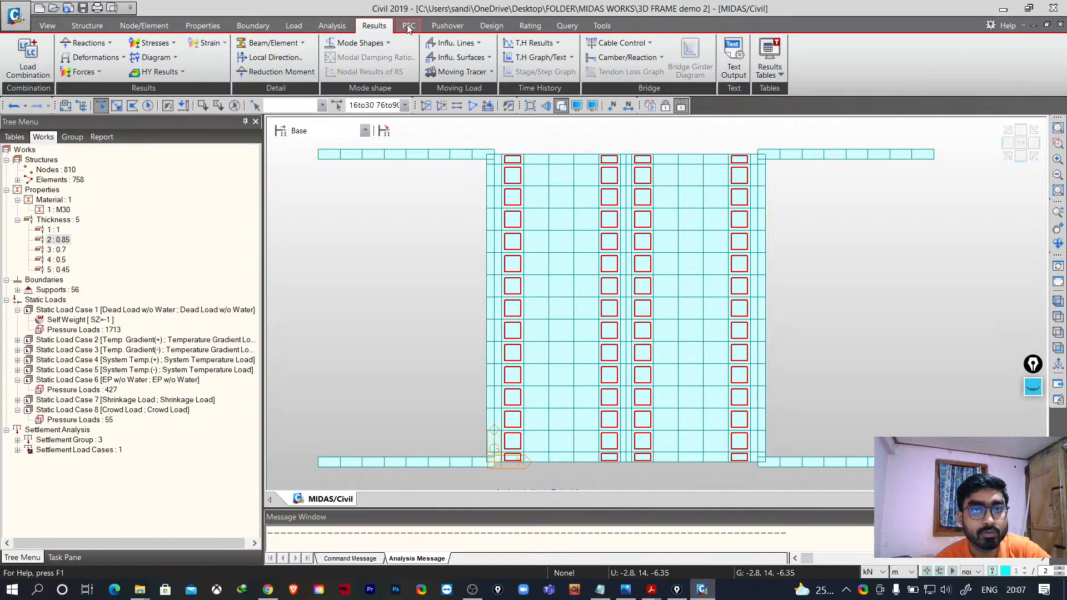
- Return to an isometric view and unselect the plates of thickness 2
left_click(1058, 301)
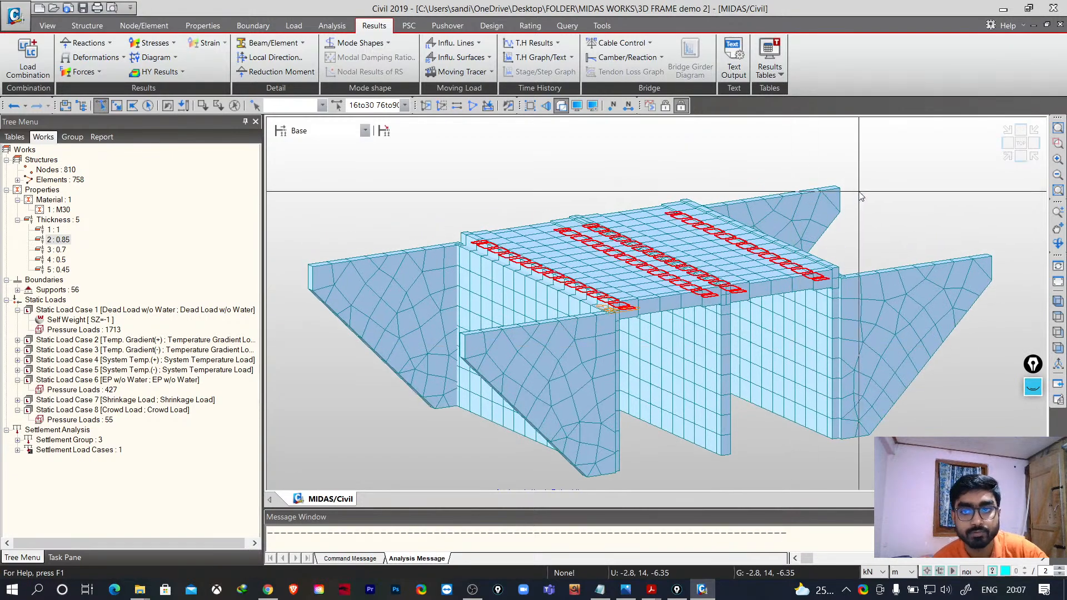
left_click(1057, 243)
left_click_drag(950, 220, 893, 234)
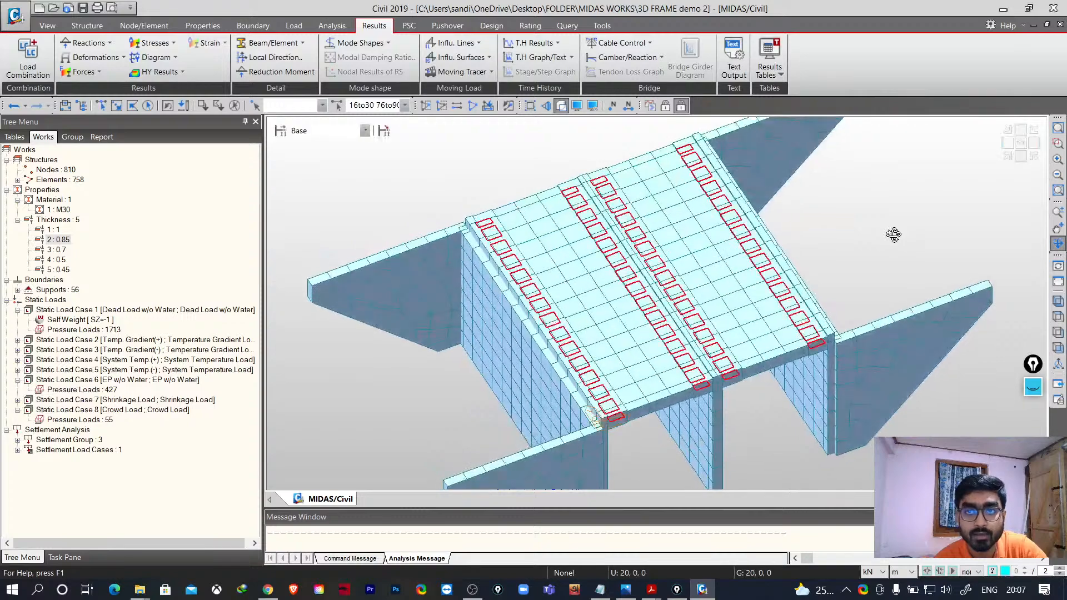
left_click(1055, 246)
scroll(665, 217, "down", 1)
scroll(717, 233, "up", 3)
scroll(672, 254, "down", 5)
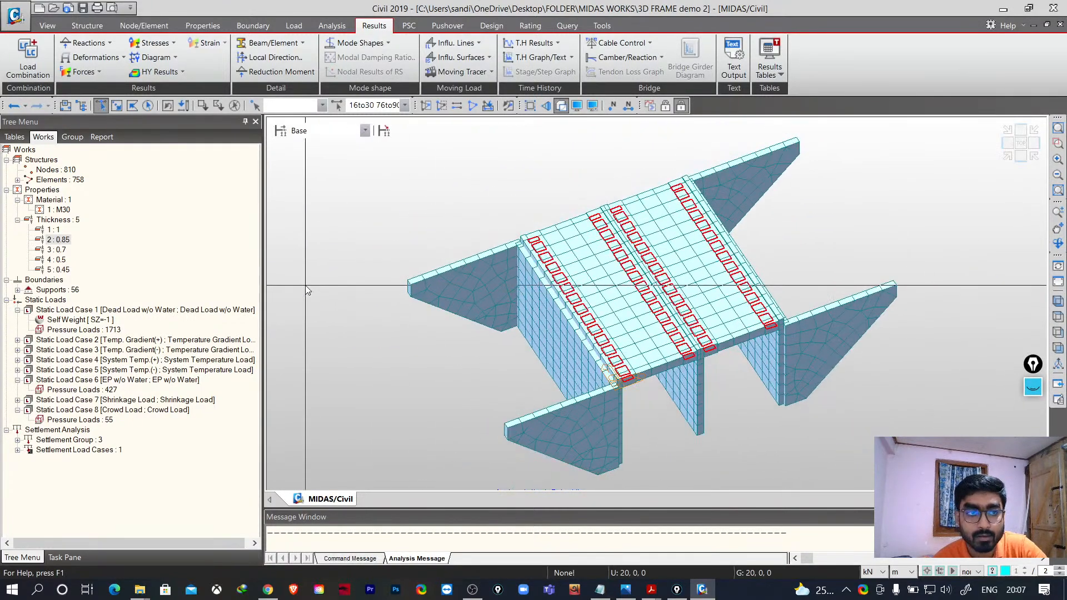
right_click(59, 240)
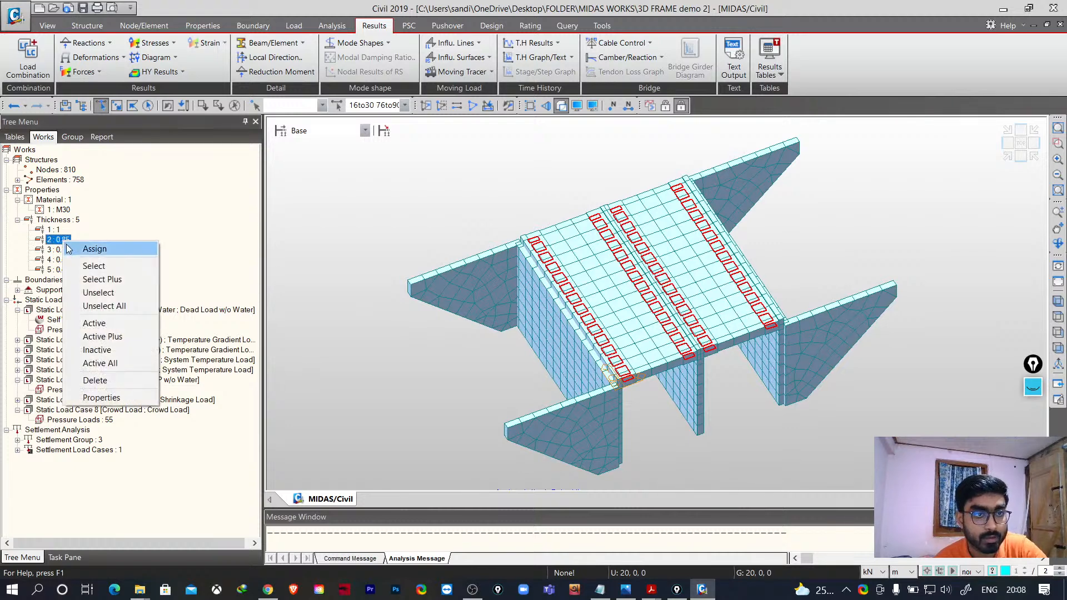
left_click(98, 292)
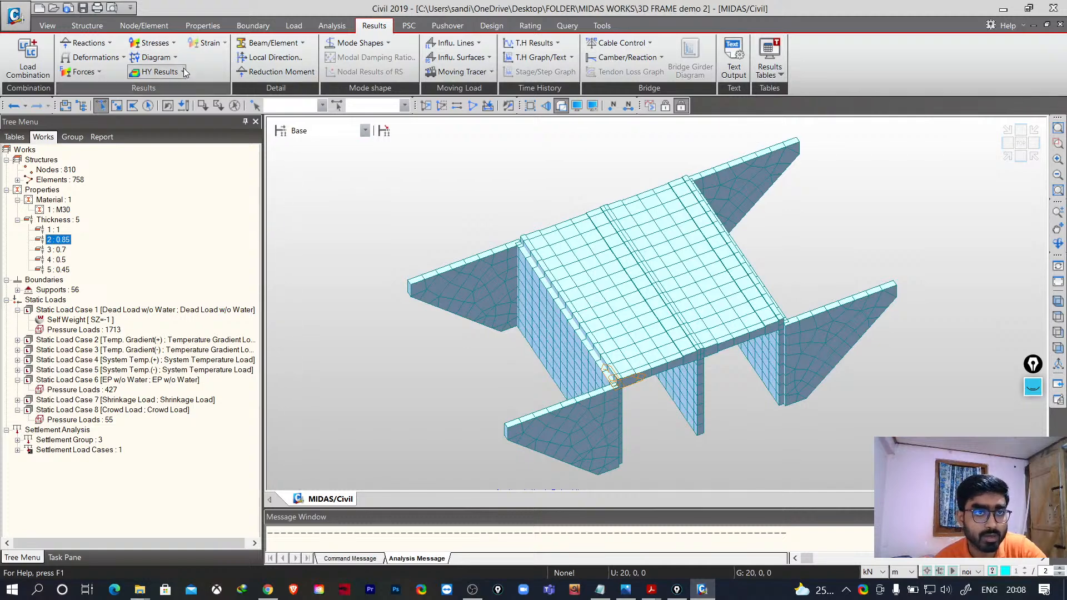
- Display the Sig-max plate stress contour with legend on the top face for the Dead Load w/o Water case
left_click(153, 43)
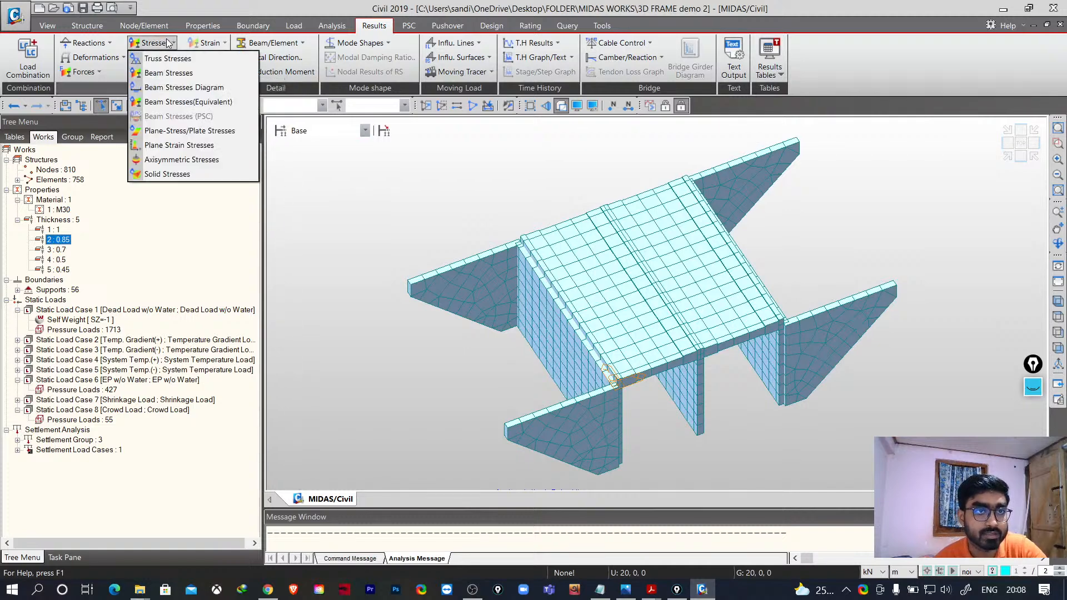
left_click(187, 131)
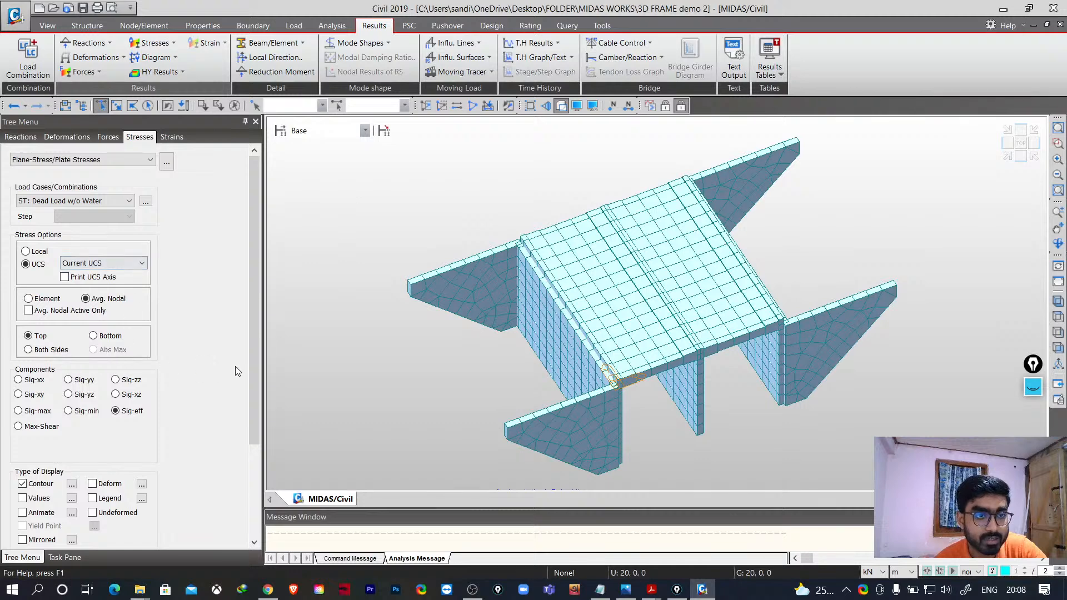
left_click_drag(255, 354, 250, 448)
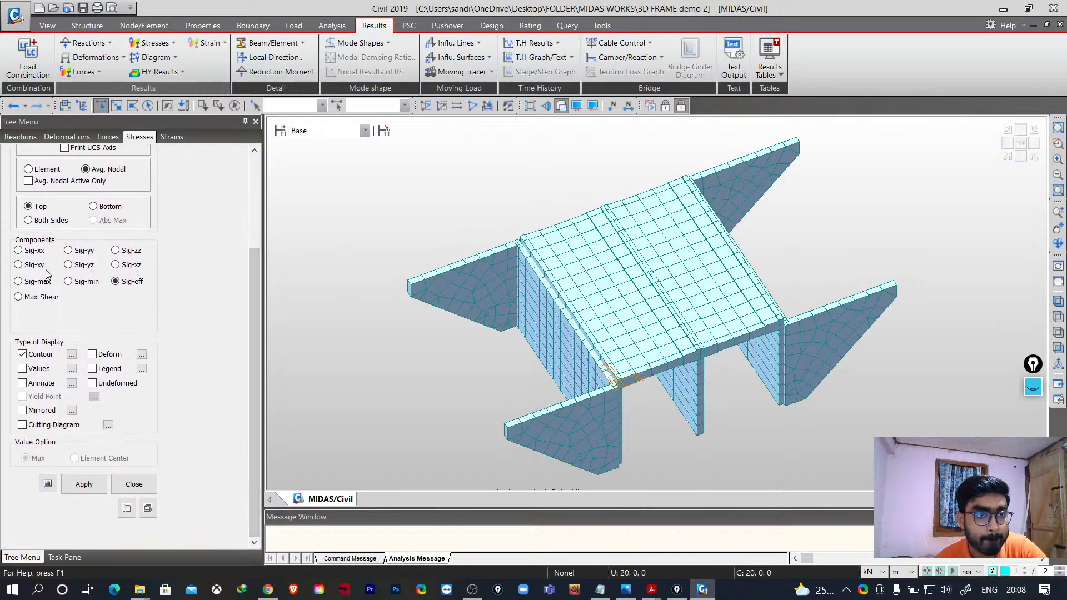
scroll(111, 248, "up", 1)
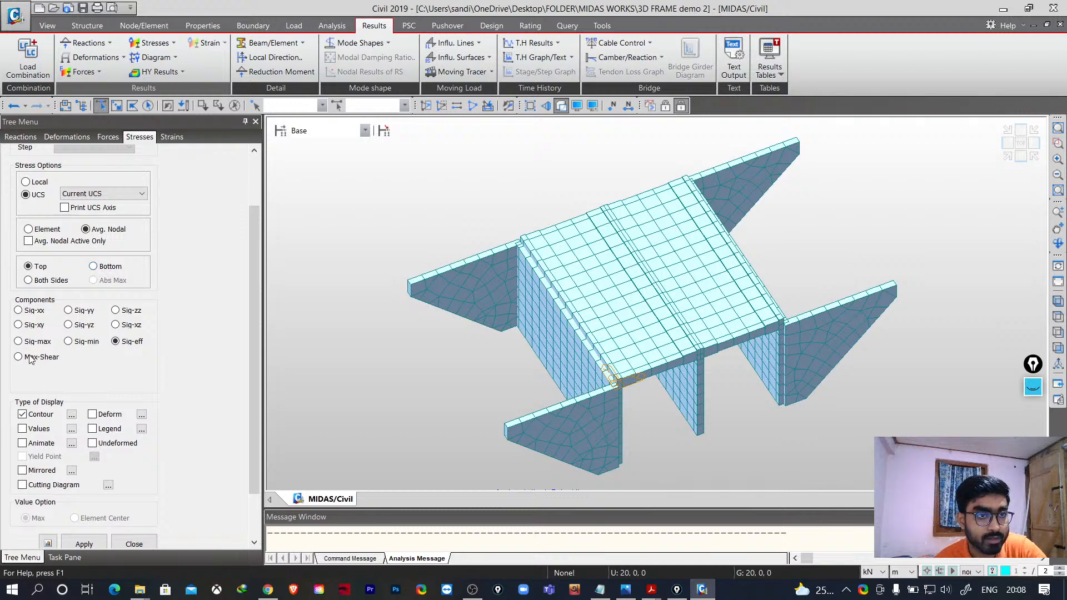
left_click(18, 341)
scroll(258, 336, "up", 3)
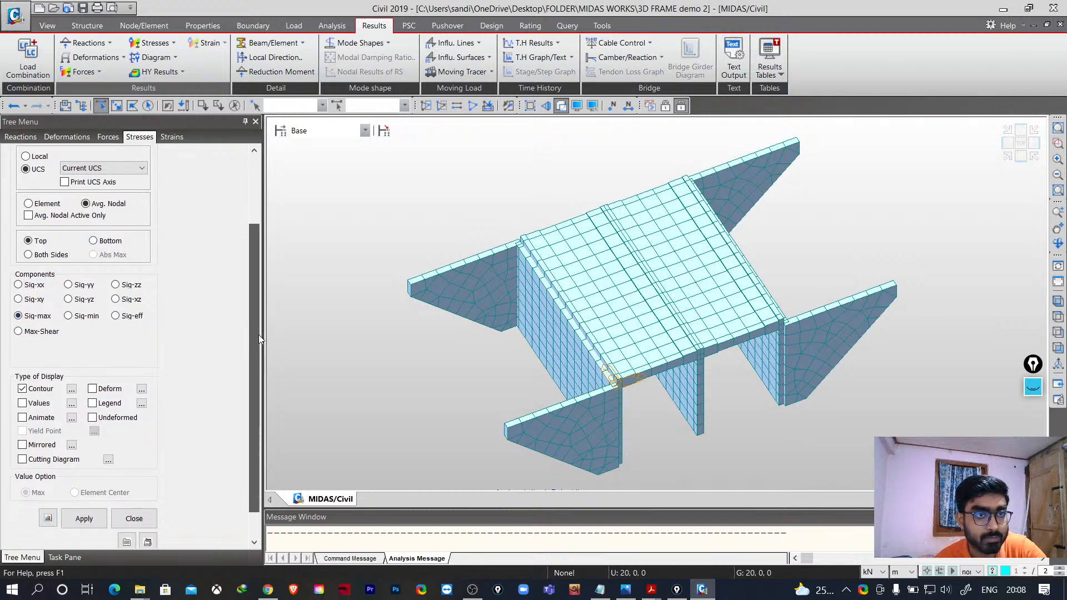
scroll(261, 292, "down", 2)
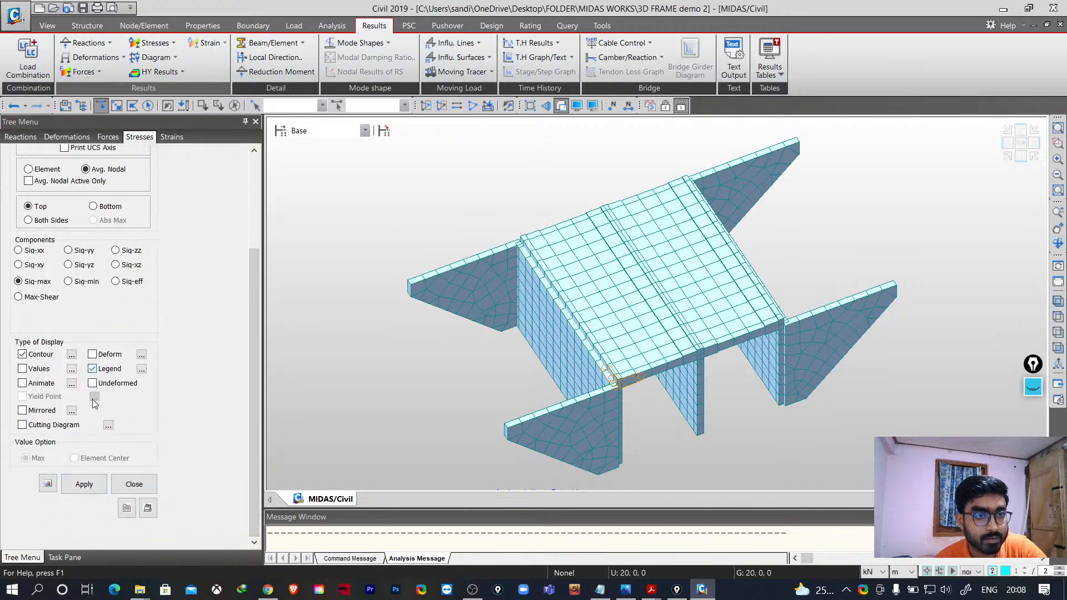
left_click(91, 478)
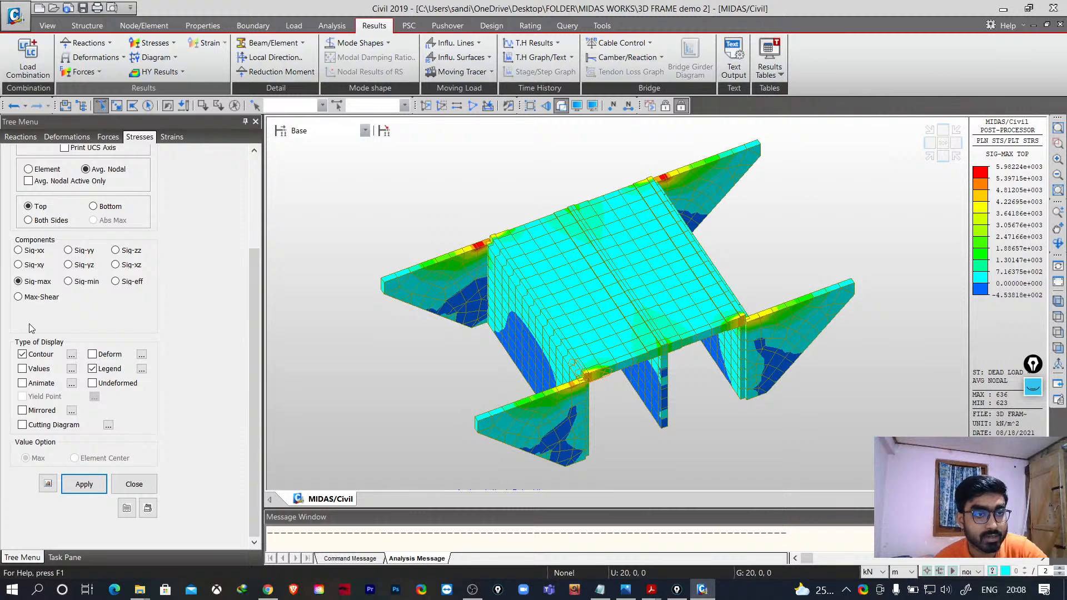
- Display the Max-Shear plate stress contour for the same load case
left_click(82, 484)
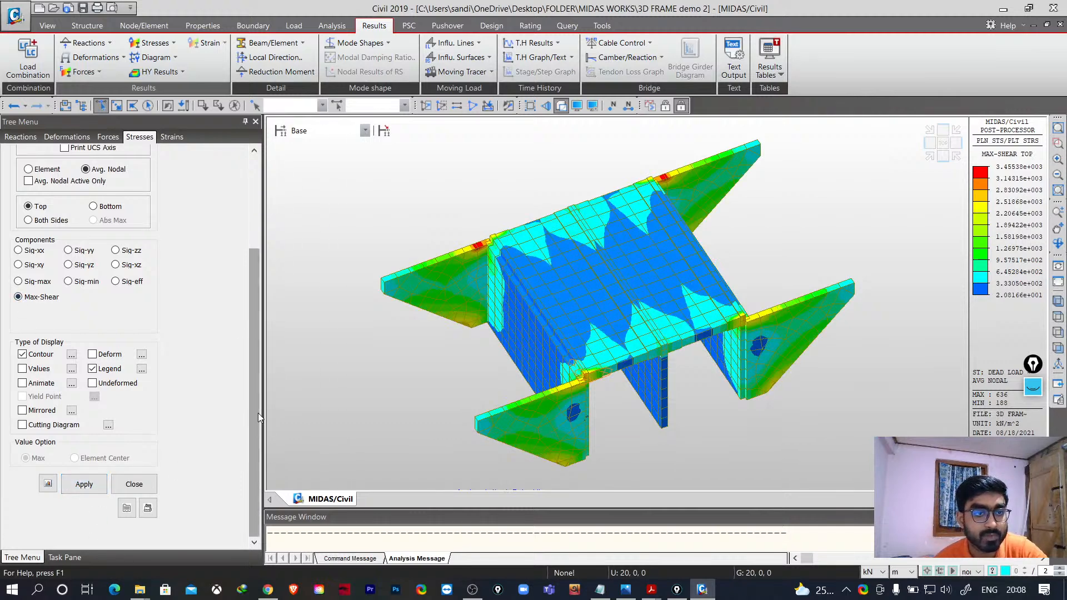
left_click_drag(258, 412, 261, 307)
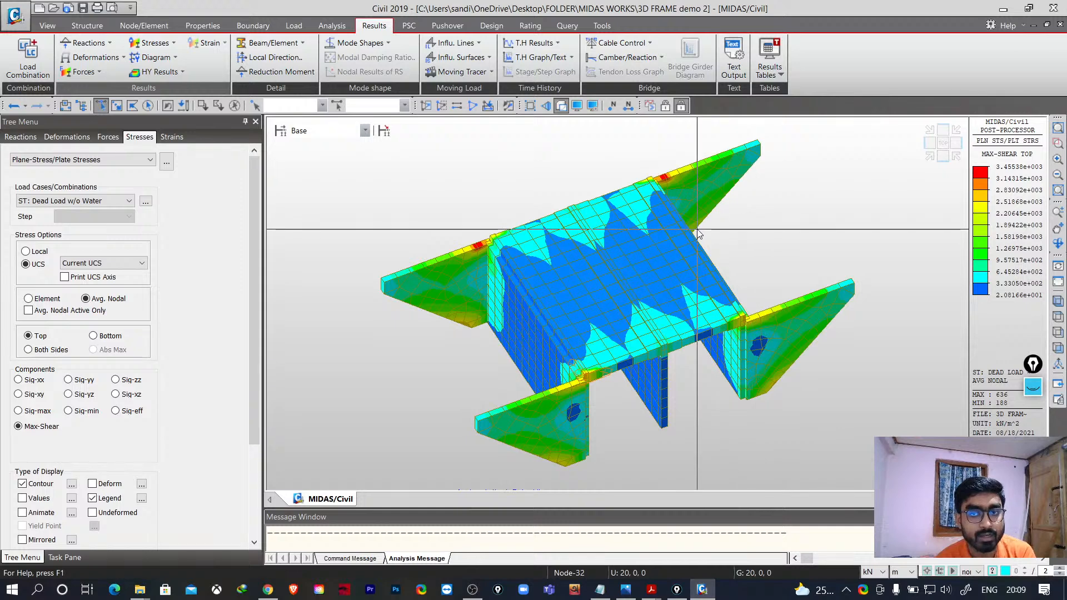
mouse_move(698, 230)
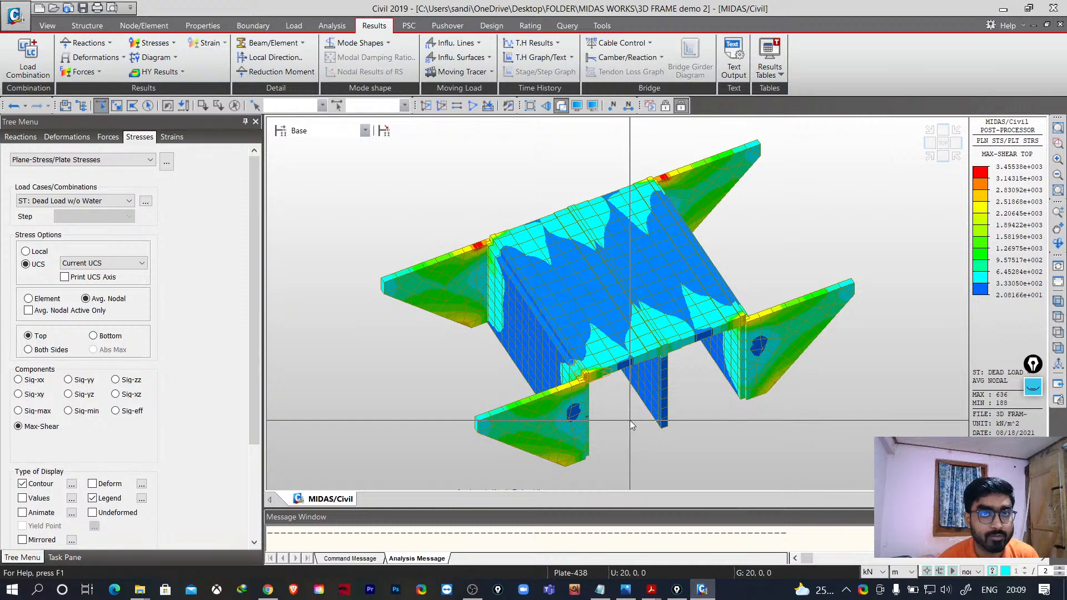
- Open the static load cases list and review each defined load case before closing it
left_click(293, 27)
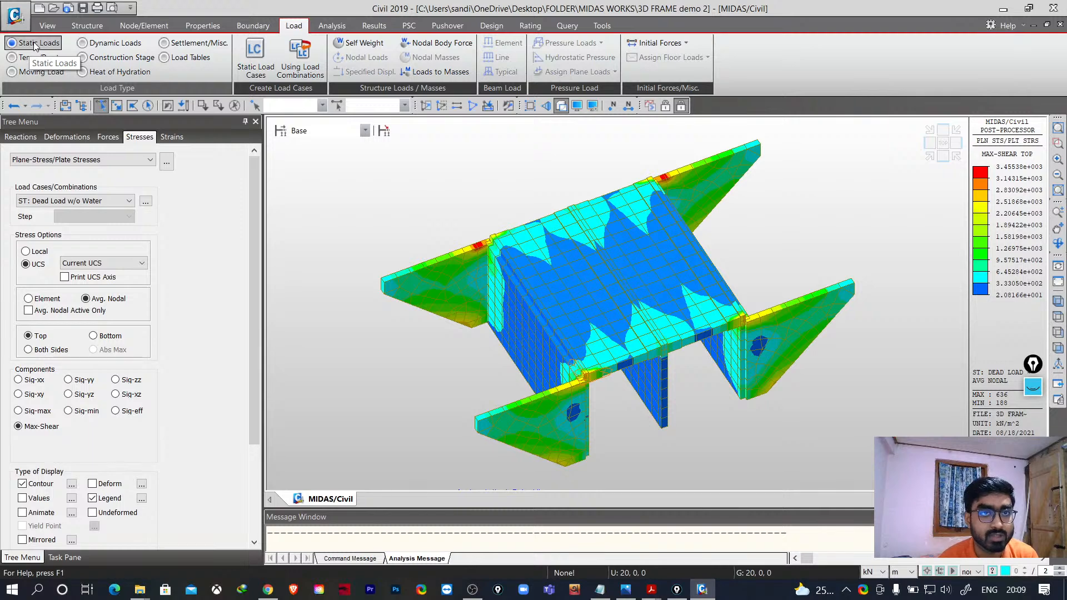
left_click(256, 61)
left_click(62, 149)
left_click(64, 162)
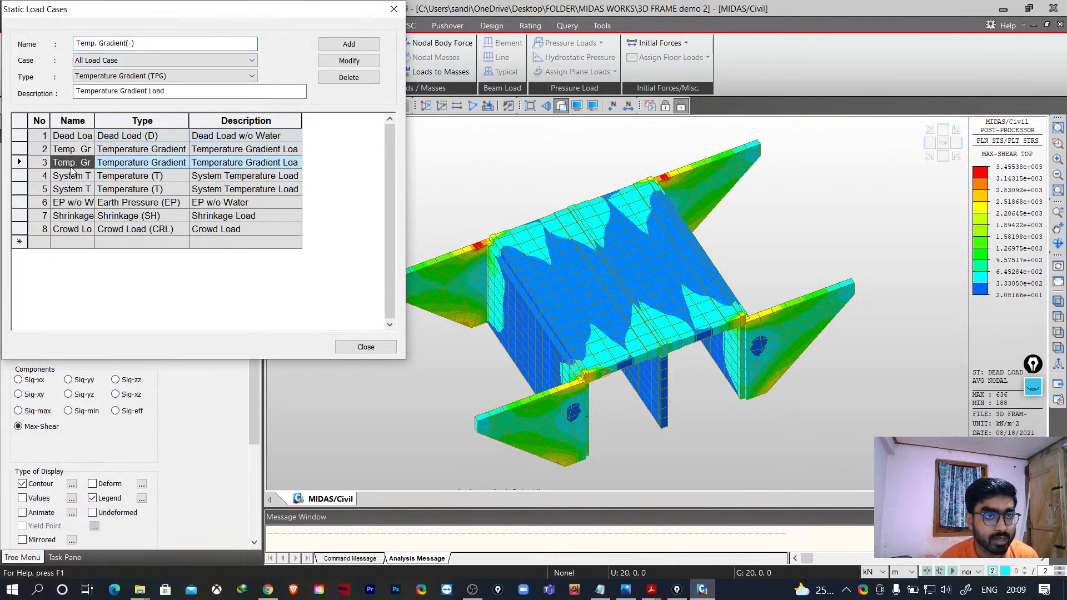
left_click(70, 189)
left_click(75, 216)
left_click(76, 229)
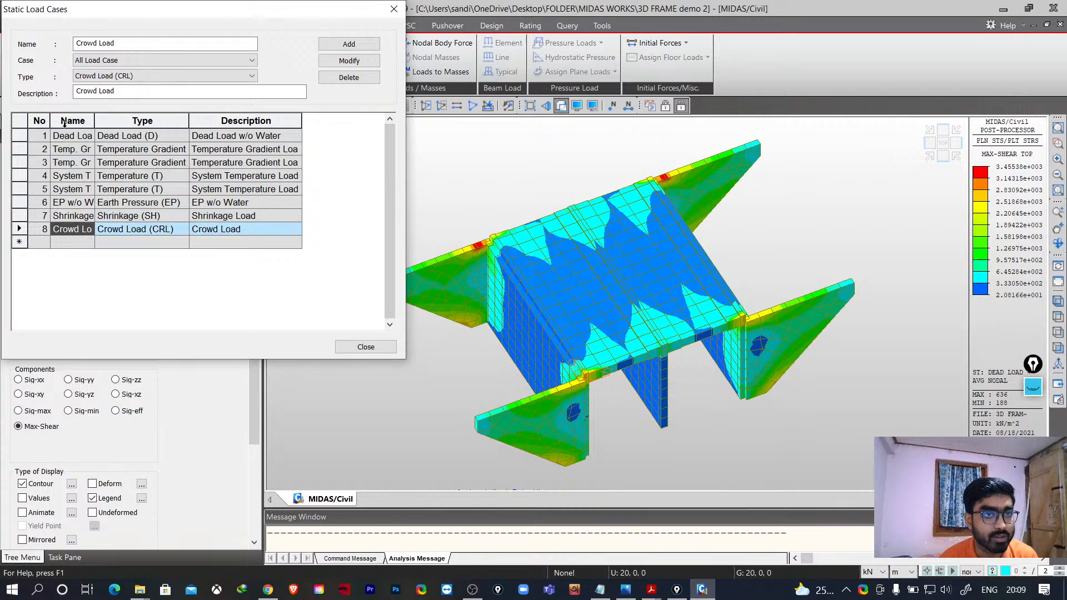
left_click(394, 9)
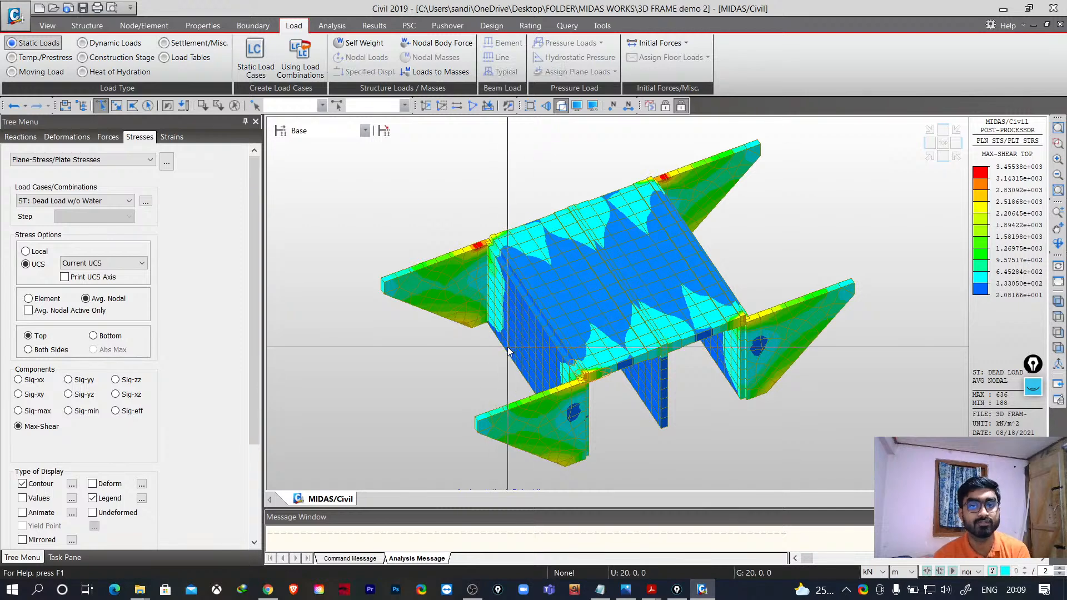
left_click(88, 26)
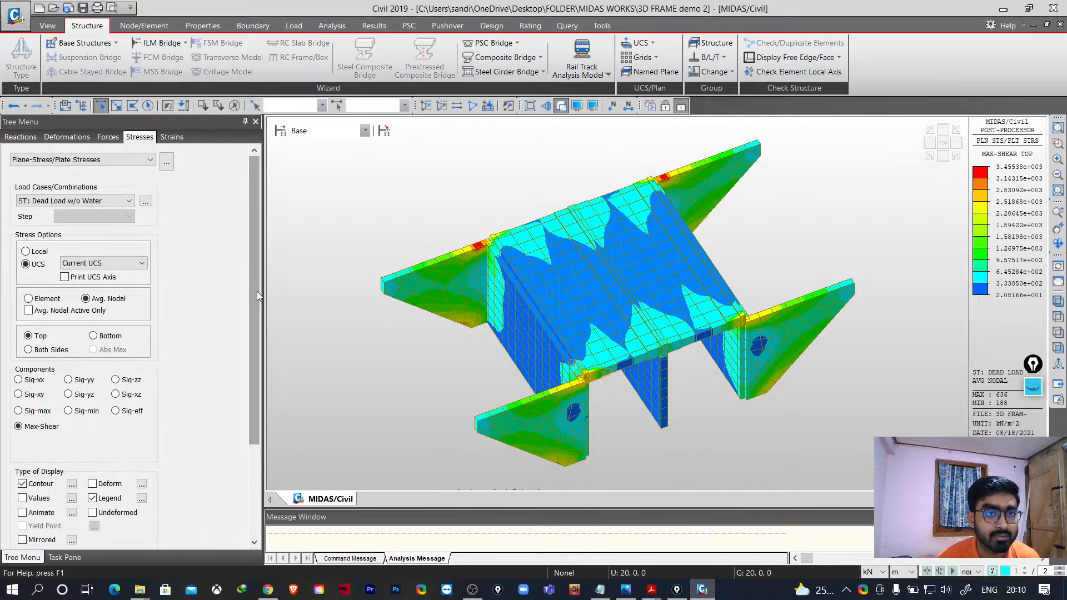
scroll(258, 295, "down", 1)
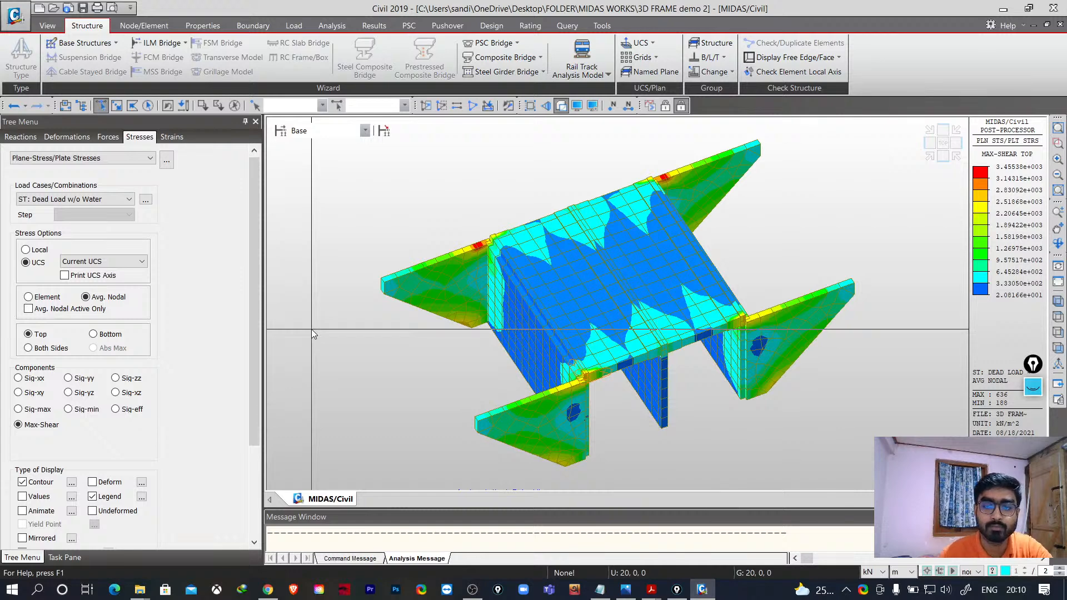
- Switch to the Midas Civil course syllabus PDF and zoom in on the page
mouse_move(642, 590)
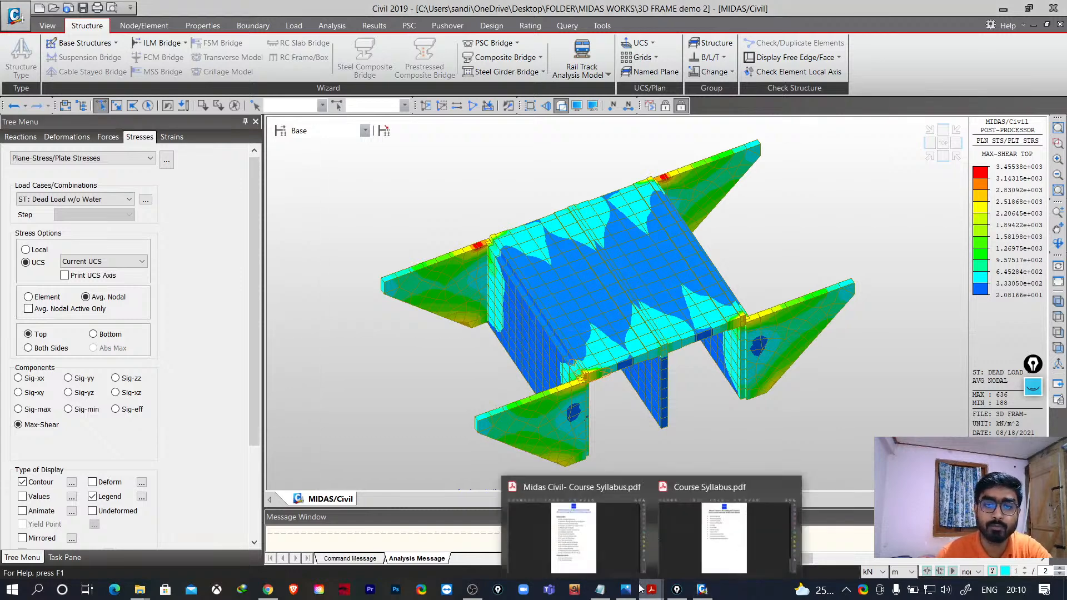
left_click(588, 556)
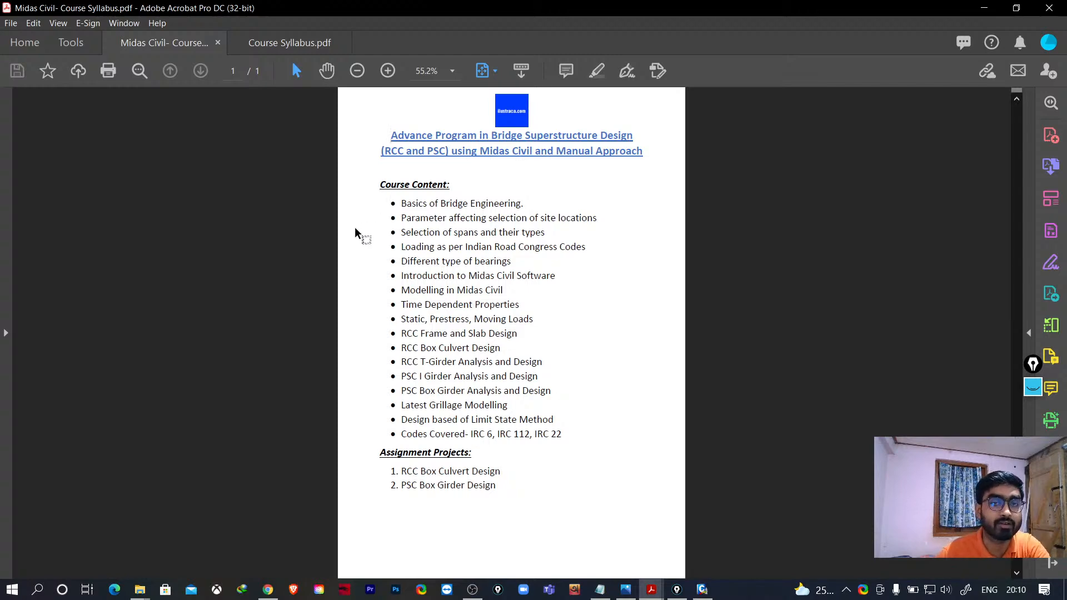
left_click(388, 71)
left_click(388, 70)
left_click(388, 71)
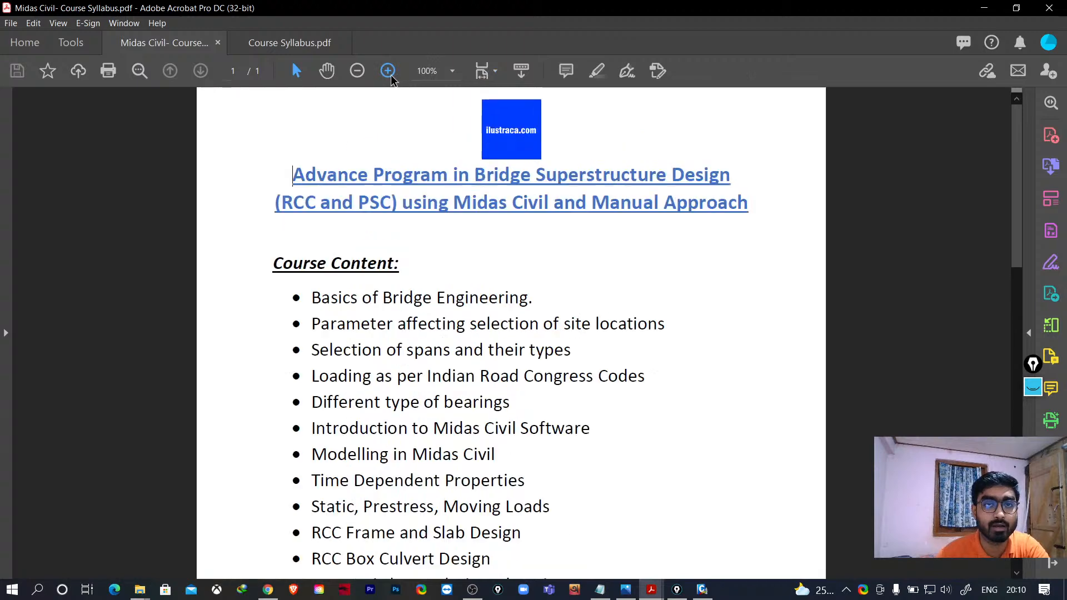
left_click(388, 71)
left_click(388, 71)
- Scroll through the syllabus's course content list to read the topics
scroll(554, 341, "down", 1)
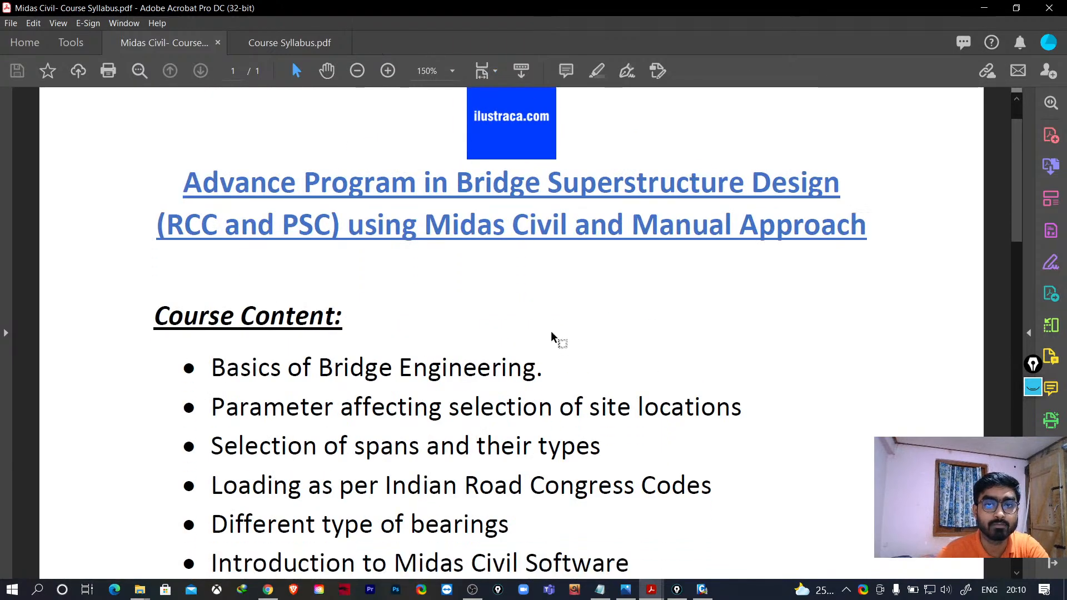
scroll(551, 331, "up", 1)
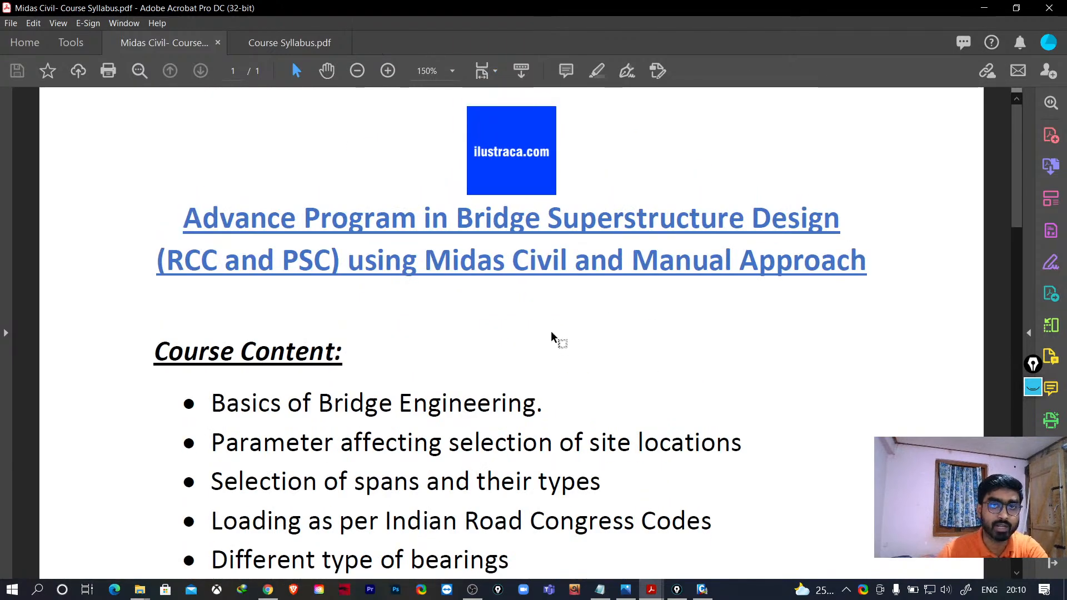
scroll(551, 336, "down", 1)
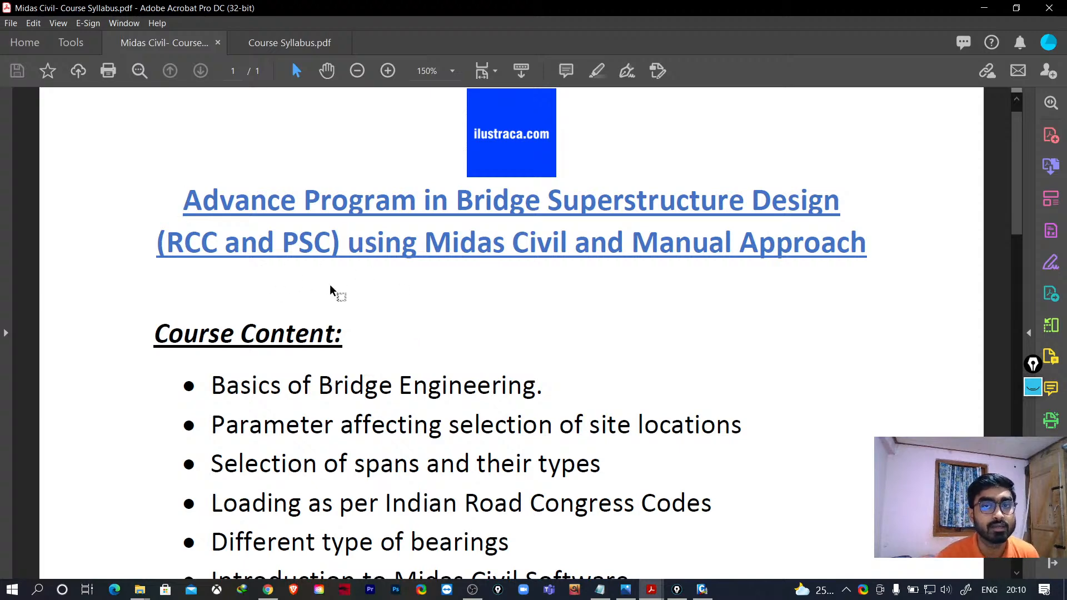
scroll(415, 216, "down", 3)
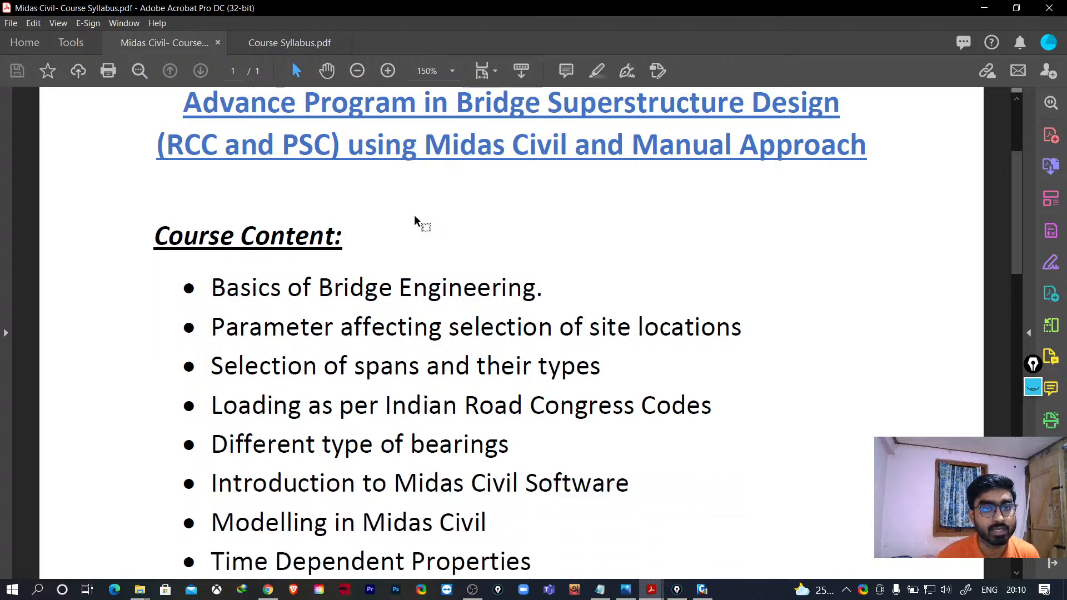
scroll(405, 231, "down", 2, "ctrl")
scroll(389, 248, "down", 1, "ctrl")
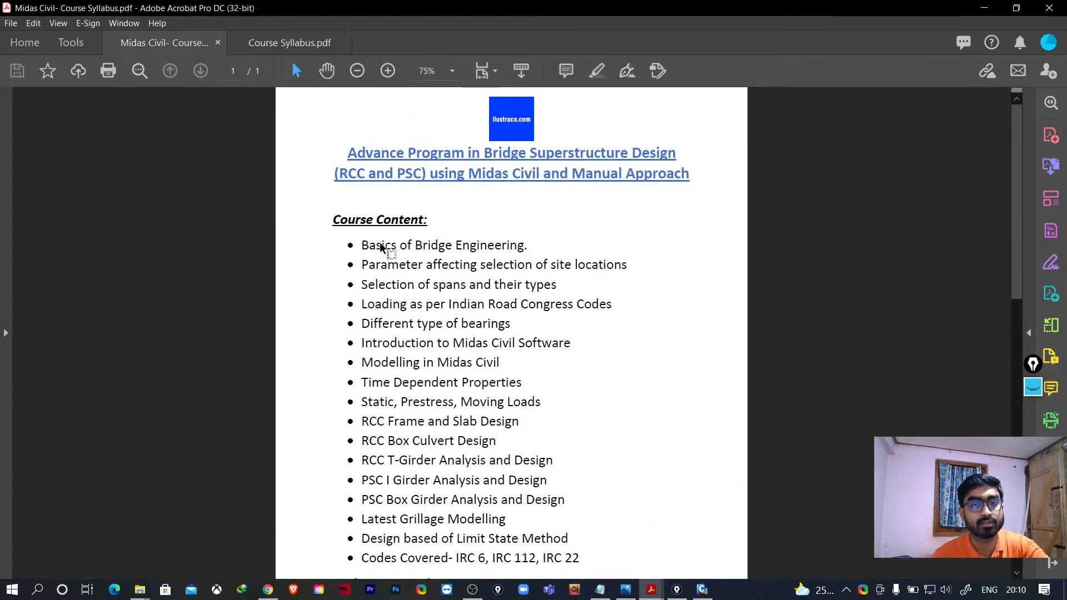
scroll(381, 248, "up", 1, "ctrl")
scroll(327, 261, "down", 3)
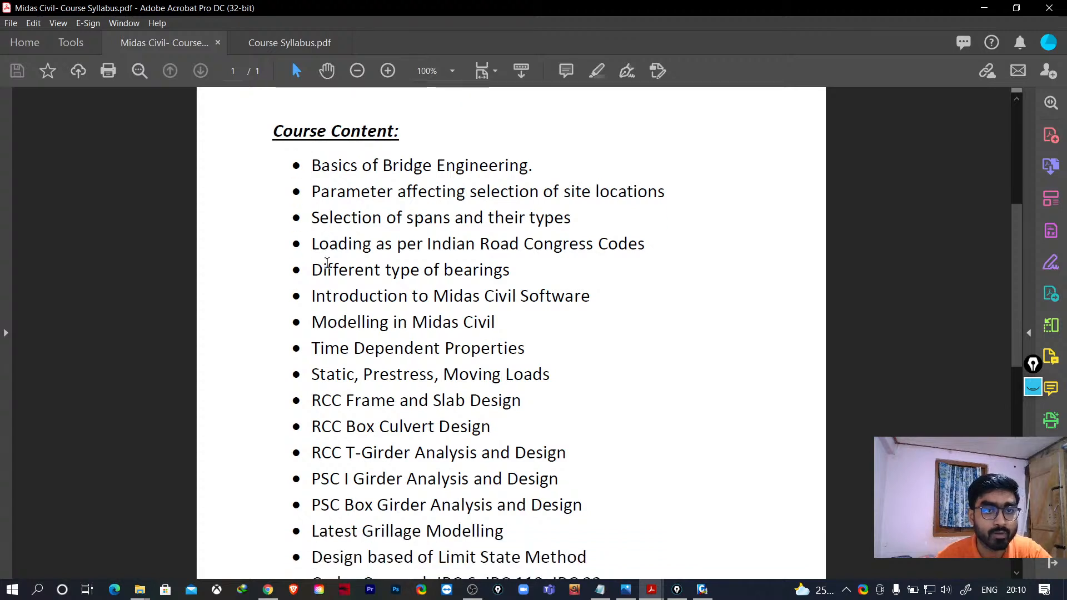
scroll(344, 250, "up", 1)
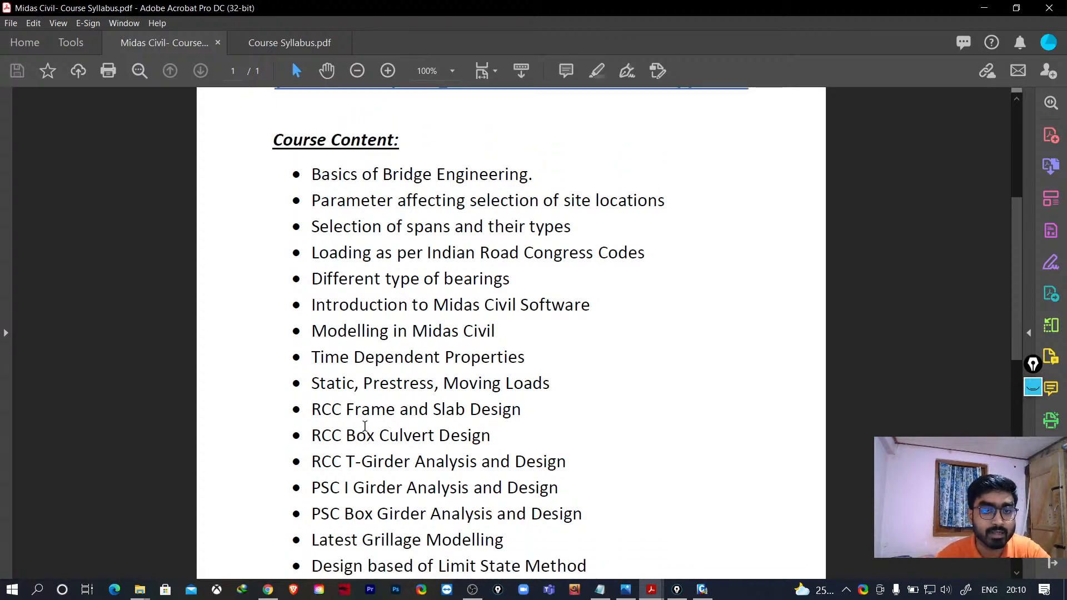
scroll(362, 472, "down", 1)
scroll(389, 515, "down", 1)
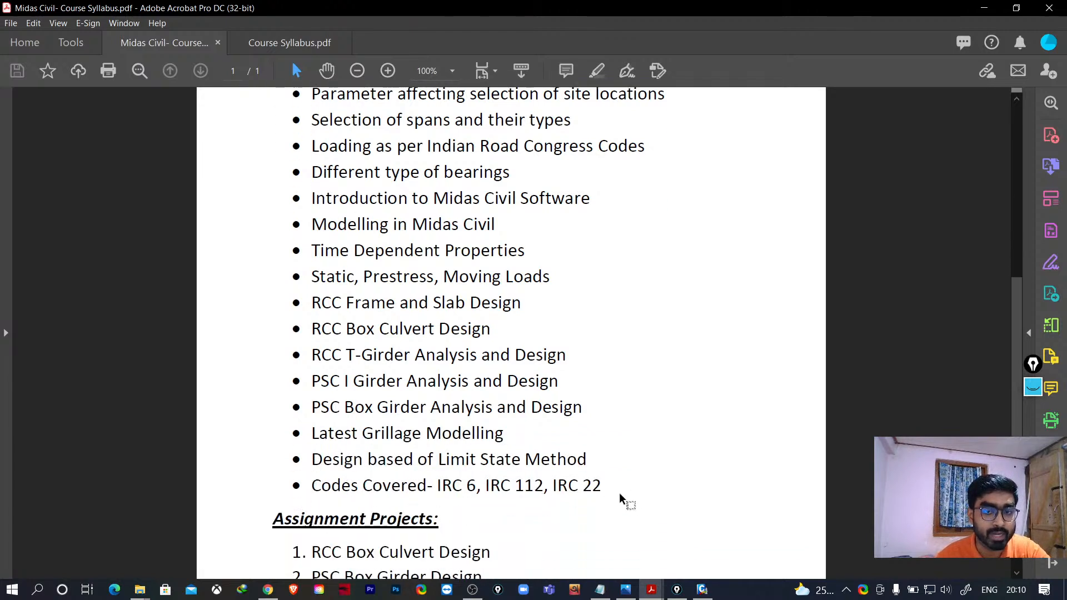
scroll(449, 444, "up", 1)
scroll(449, 445, "up", 1)
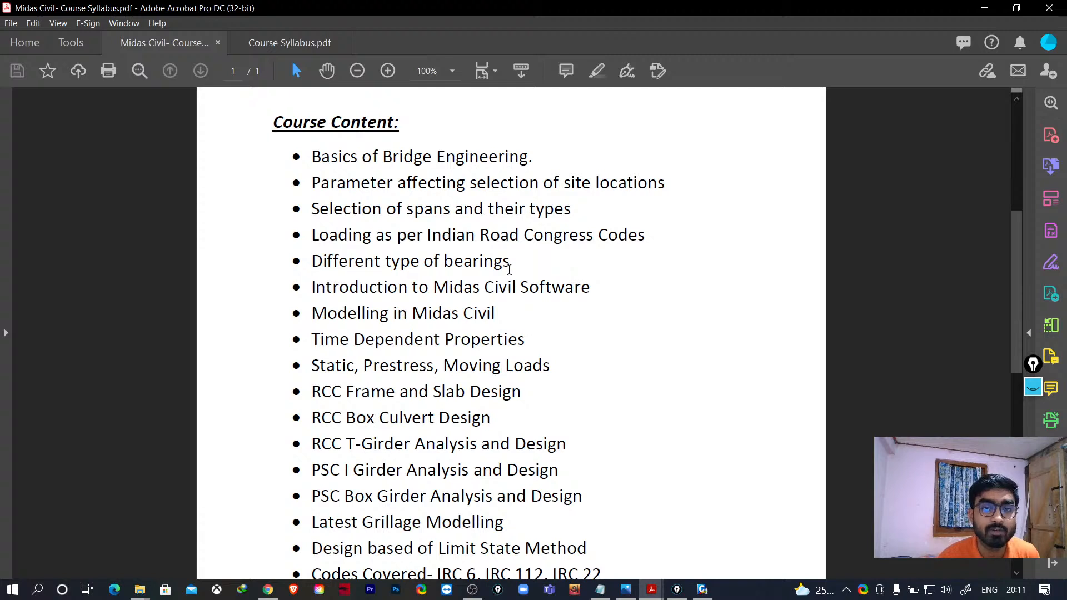
- Select the Time Dependent Properties item in the syllabus's course content list
left_click_drag(511, 262, 280, 158)
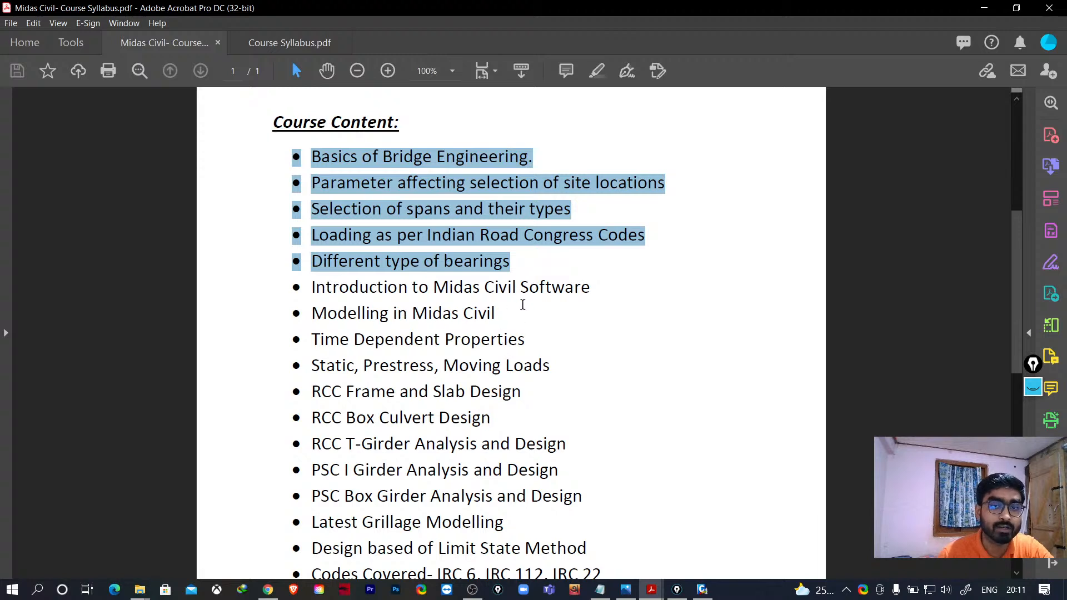
scroll(524, 307, "down", 1)
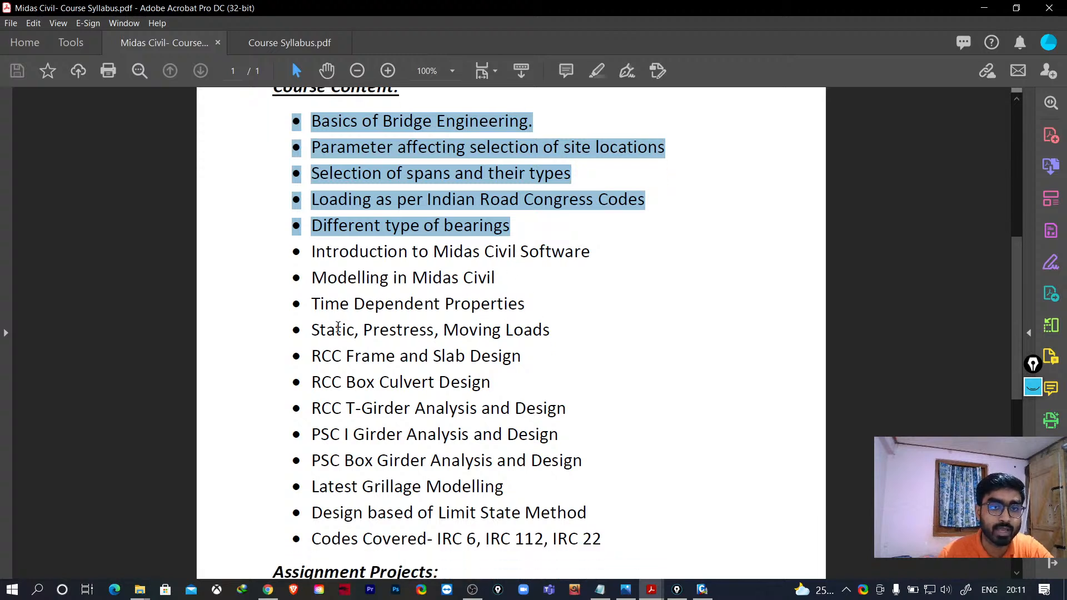
left_click(519, 311)
left_click_drag(522, 309, 311, 306)
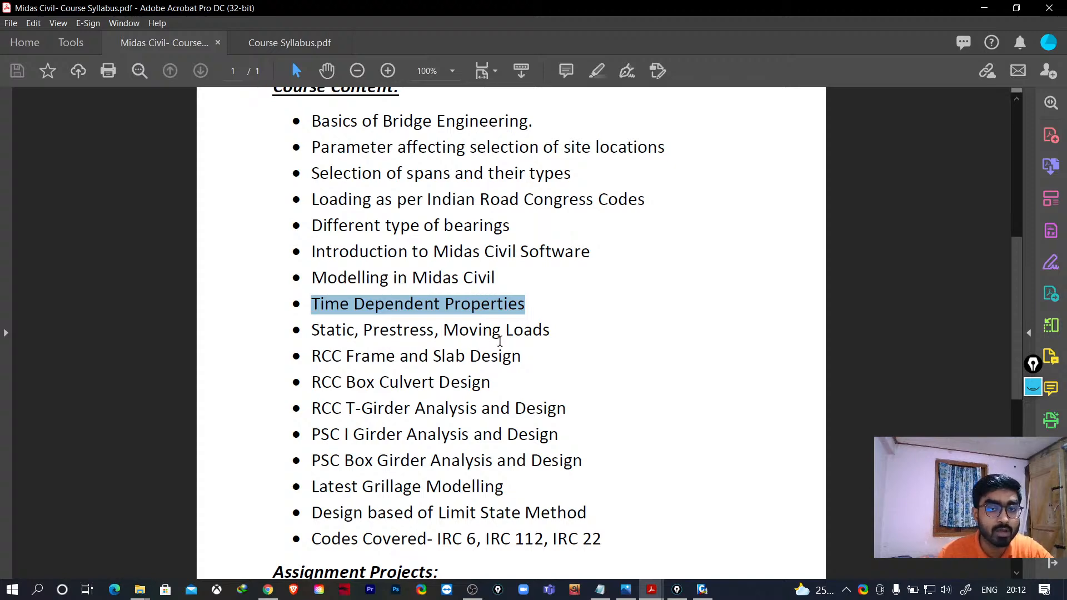
- Return to MIDAS Civil and set the moving load code to India, accepting deletion of the analysis results
left_click(702, 589)
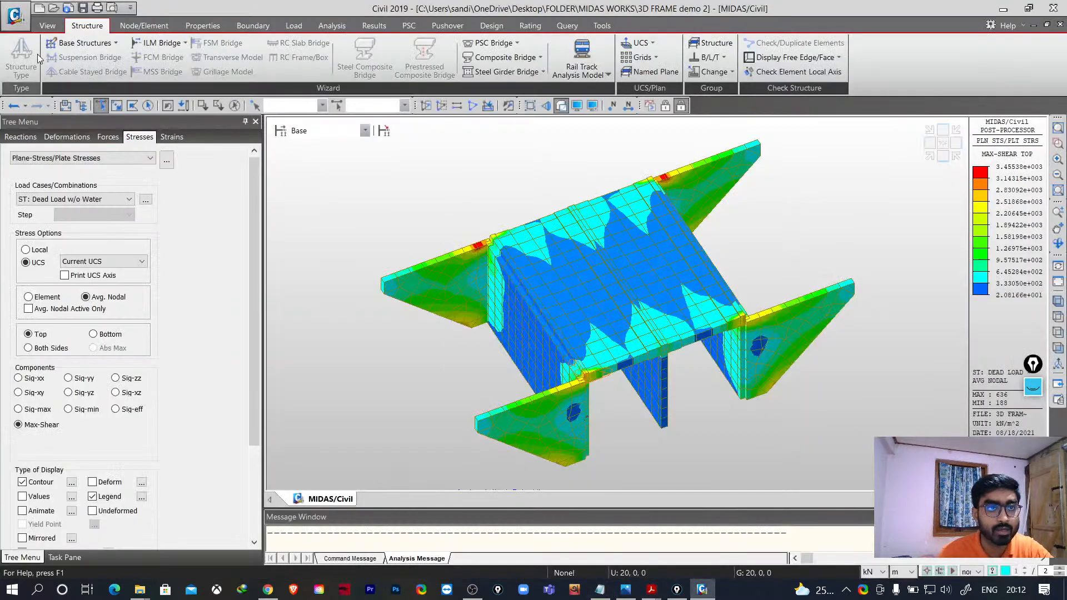
left_click(295, 26)
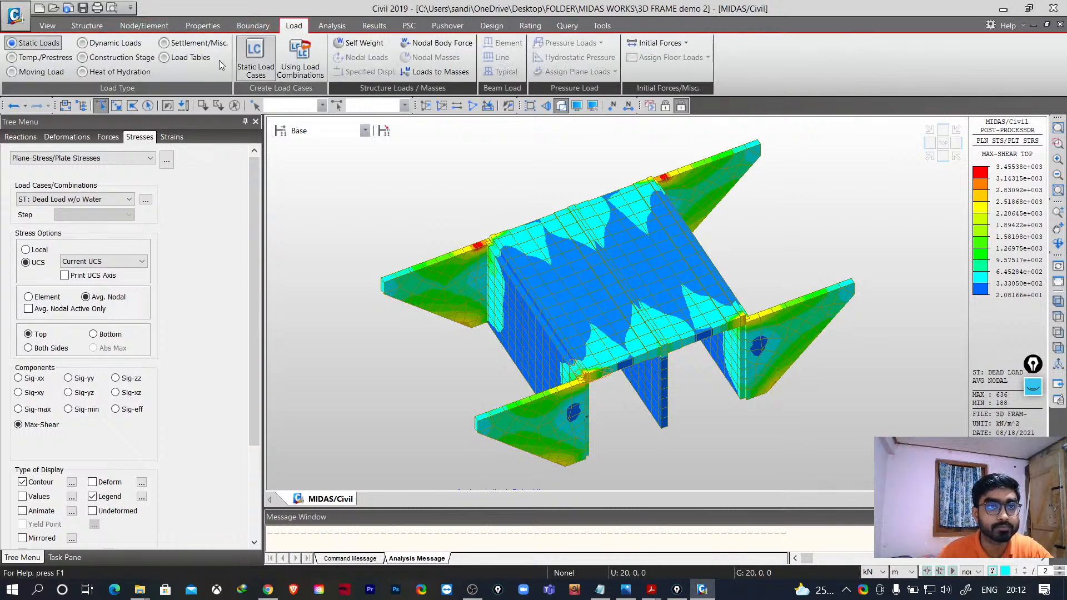
left_click(37, 72)
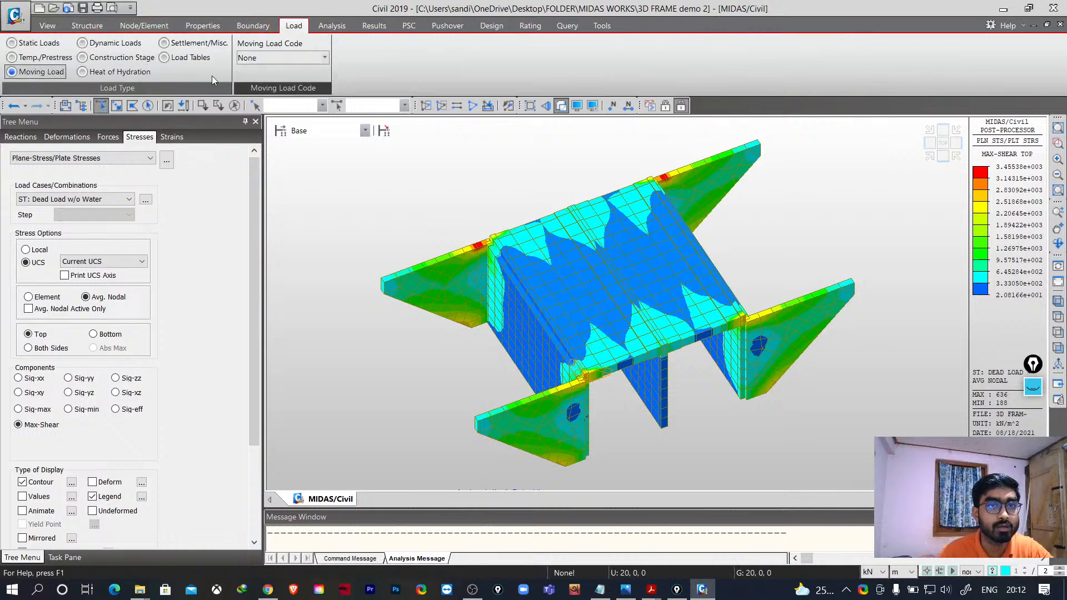
left_click(324, 58)
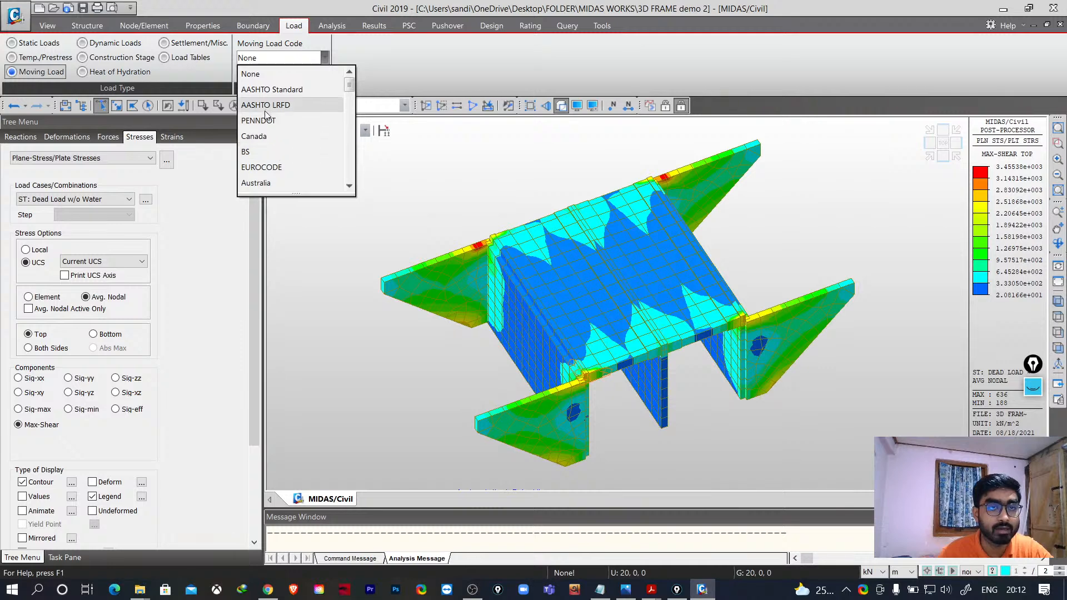
scroll(278, 183, "down", 2)
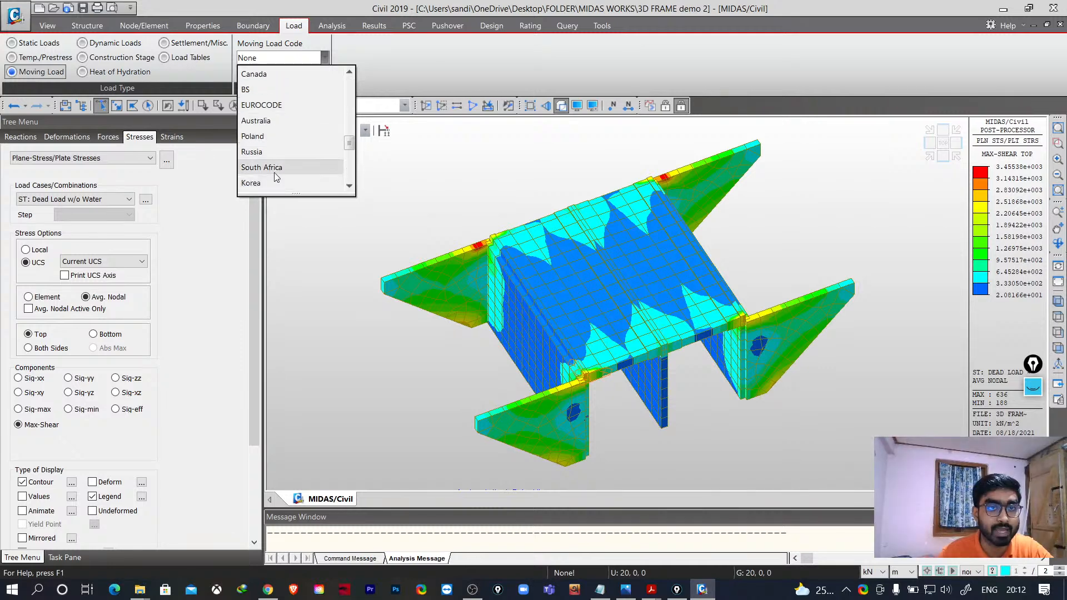
scroll(311, 155, "down", 2)
left_click(310, 156)
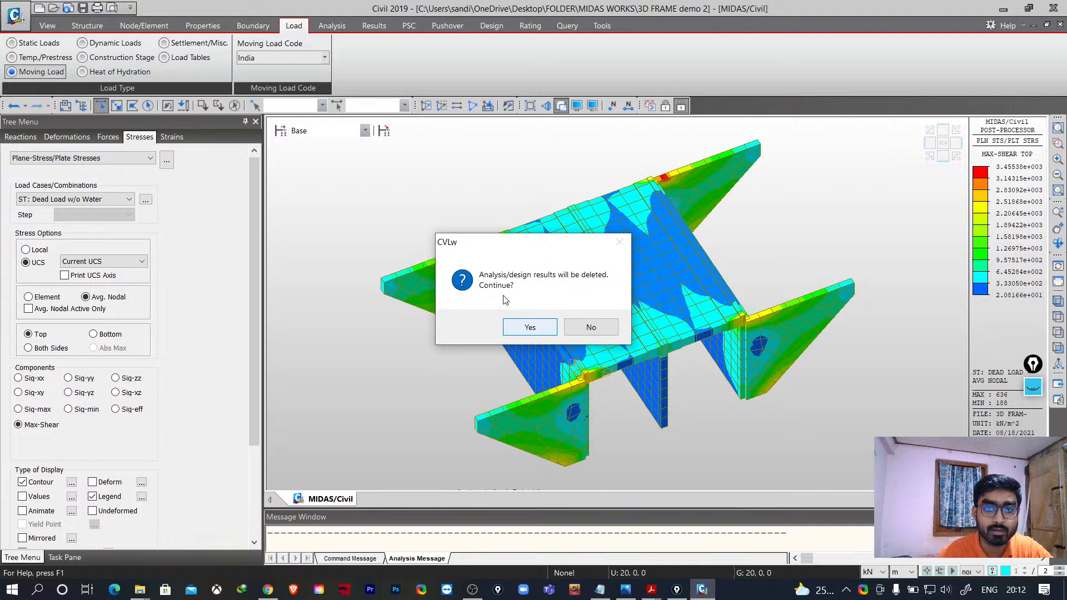
left_click(531, 328)
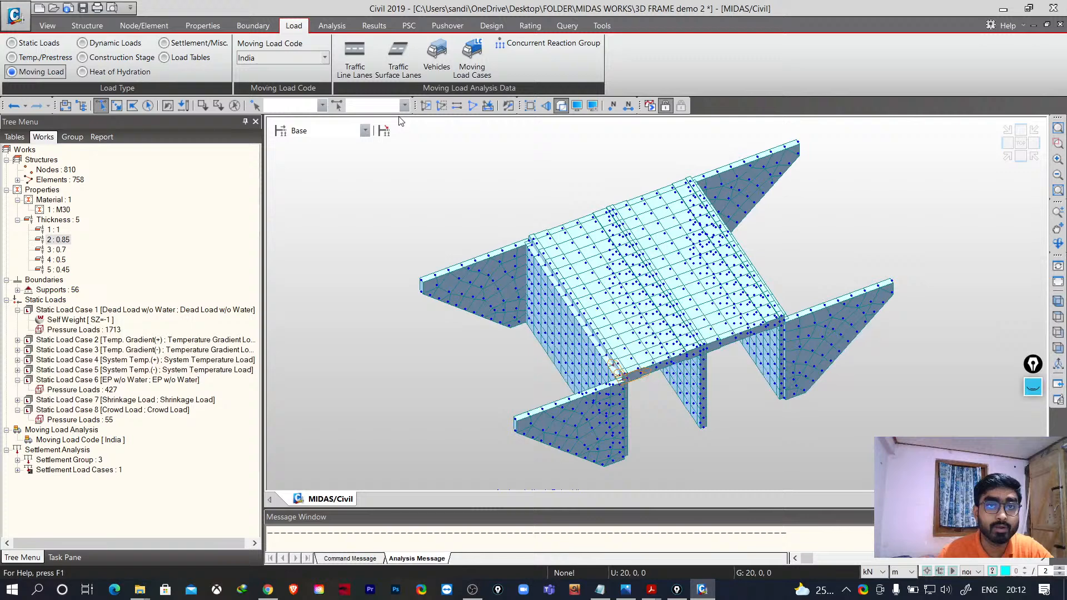
left_click(354, 60)
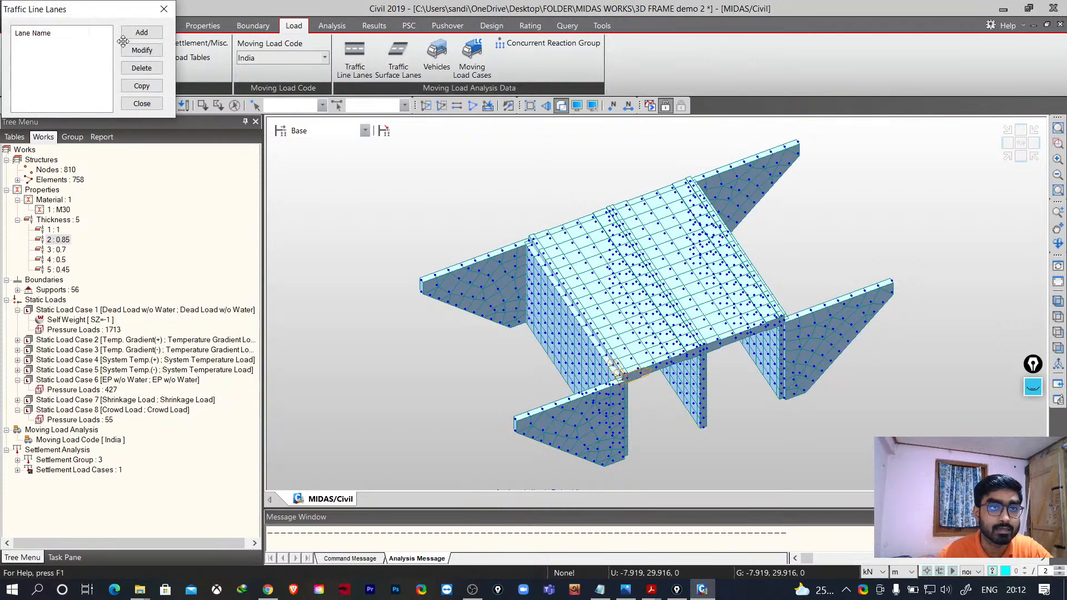
left_click(142, 32)
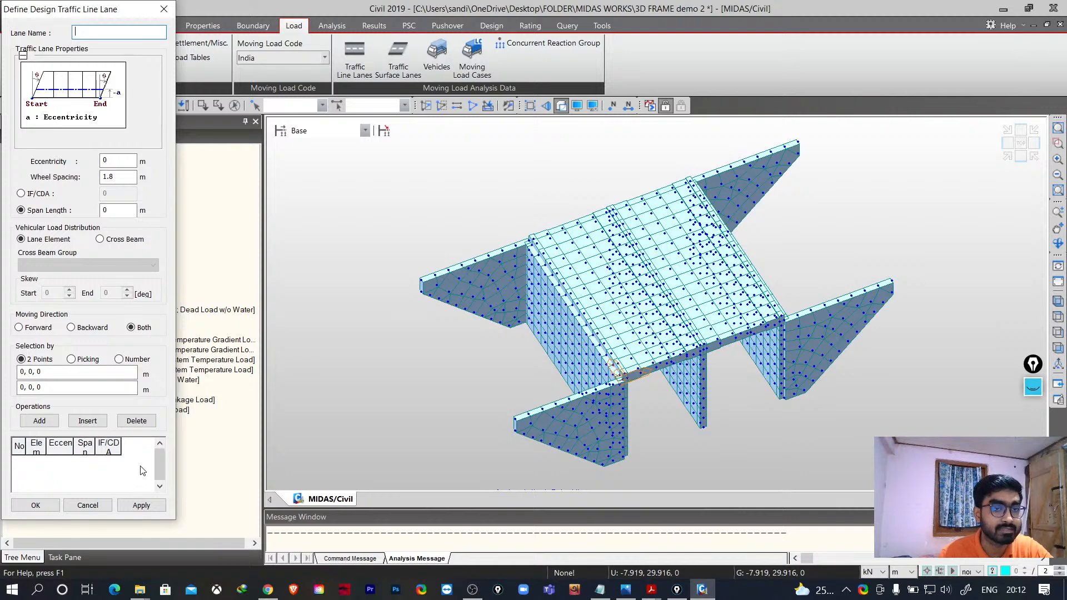
left_click(164, 8)
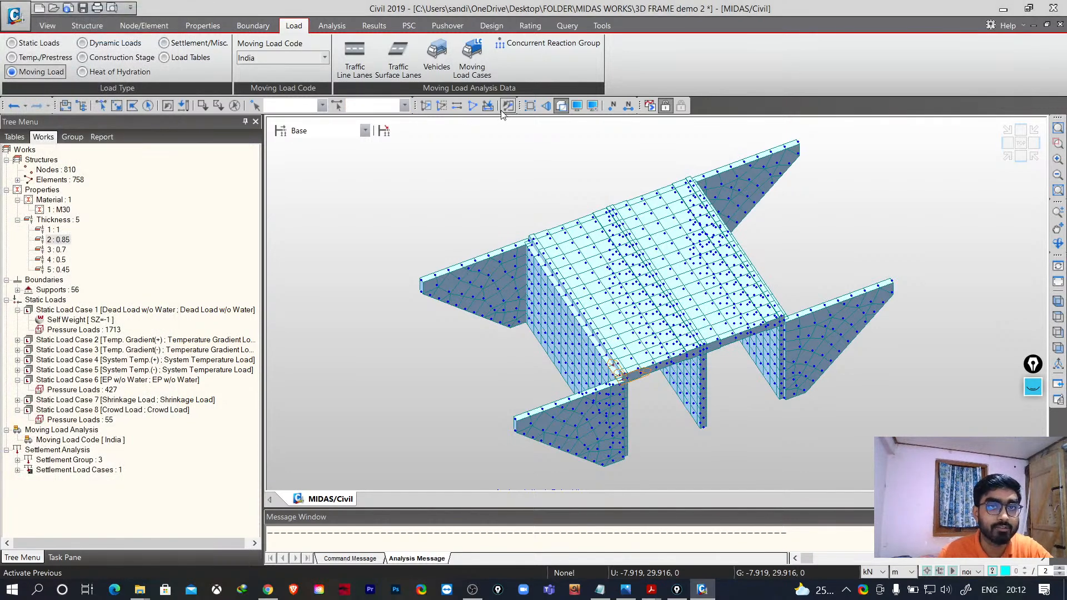
- Browse the standard vehicle definitions for IRC:6-2000 classes and IRS Bridge Rules without adding a vehicle
left_click(437, 55)
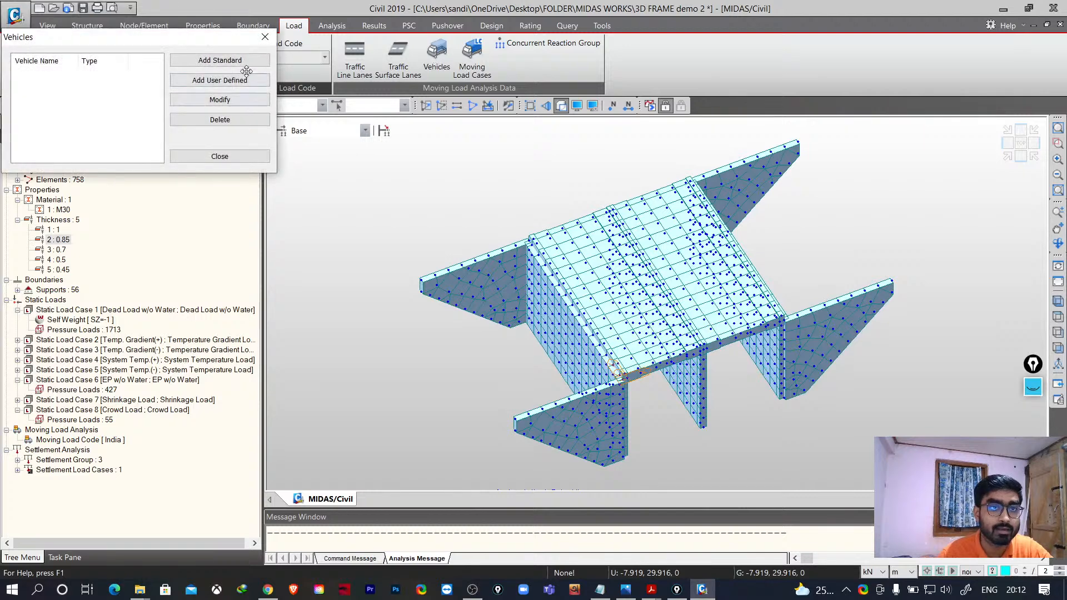
left_click(228, 60)
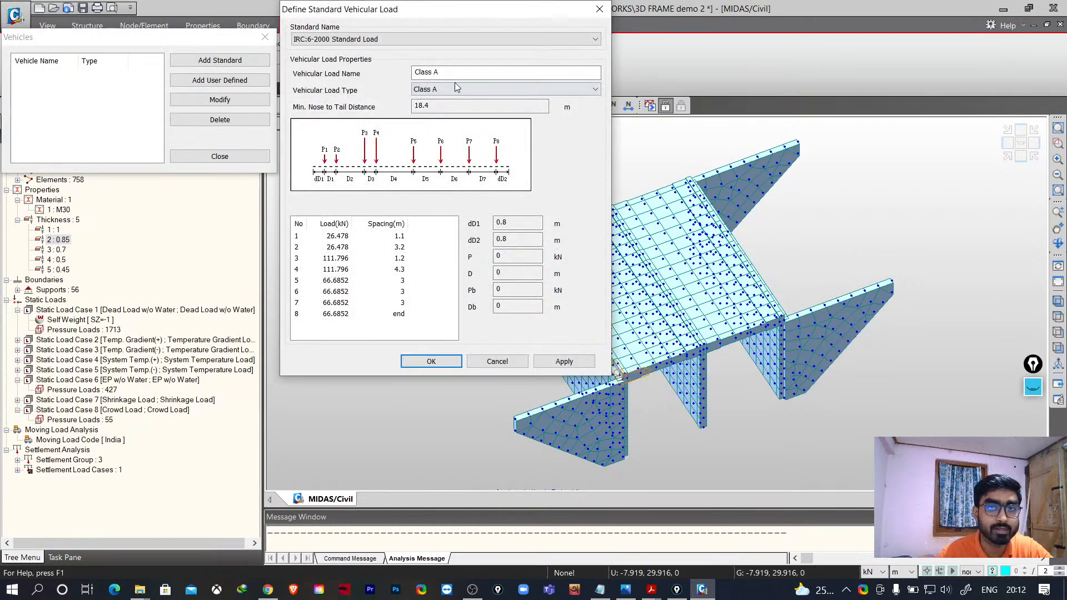
left_click(449, 90)
left_click(448, 115)
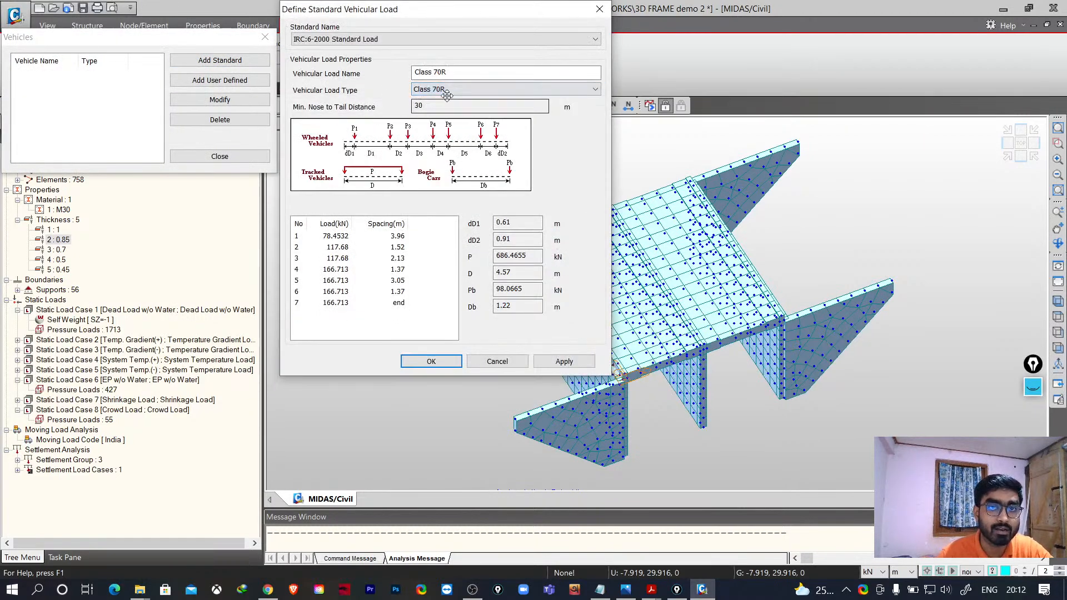
left_click(448, 91)
left_click(440, 138)
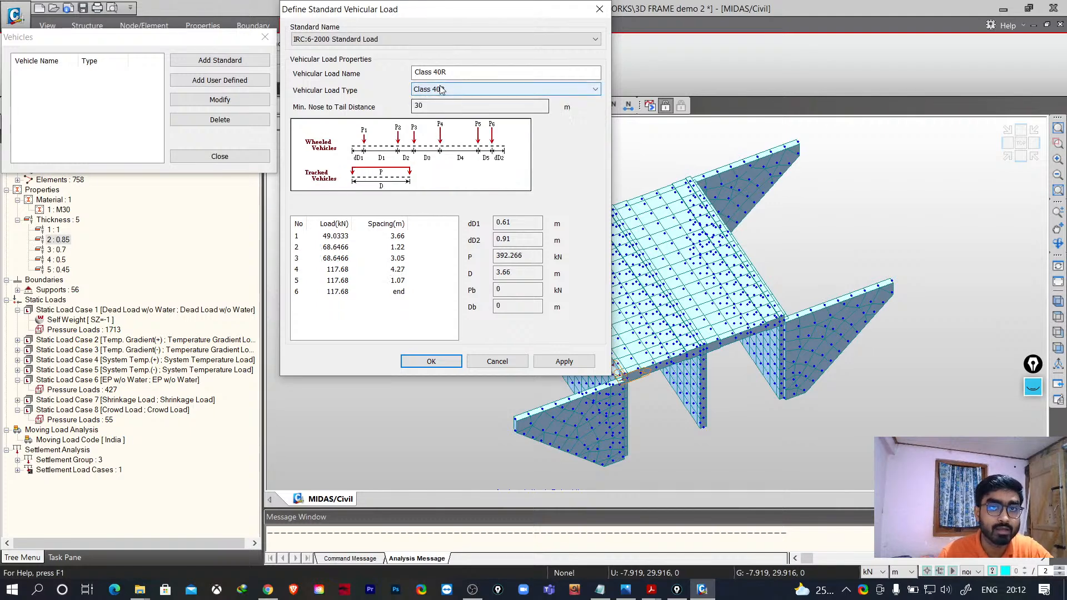
left_click(356, 39)
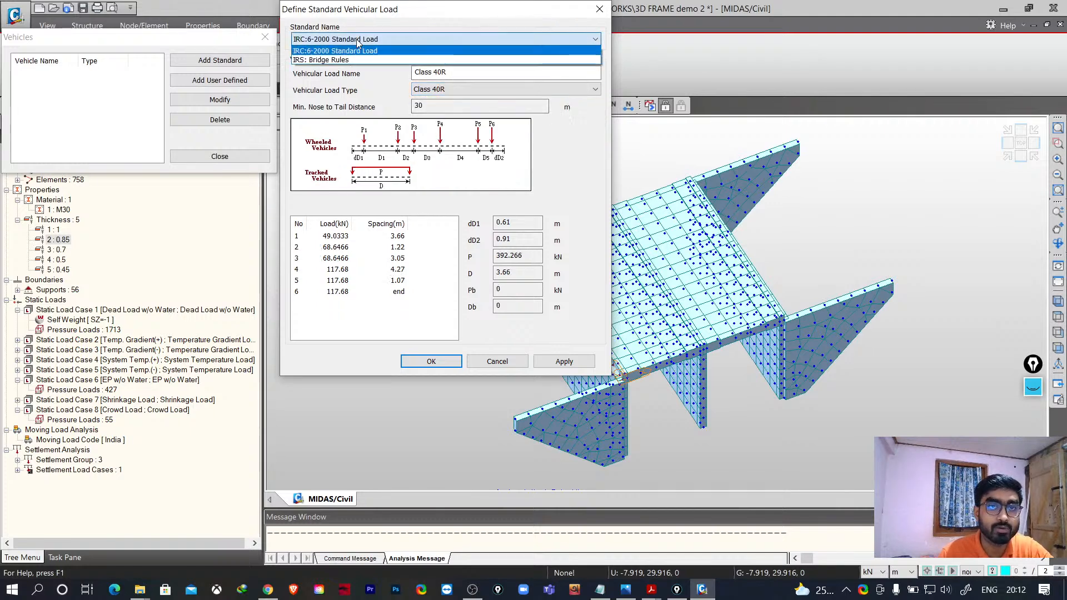
left_click(318, 60)
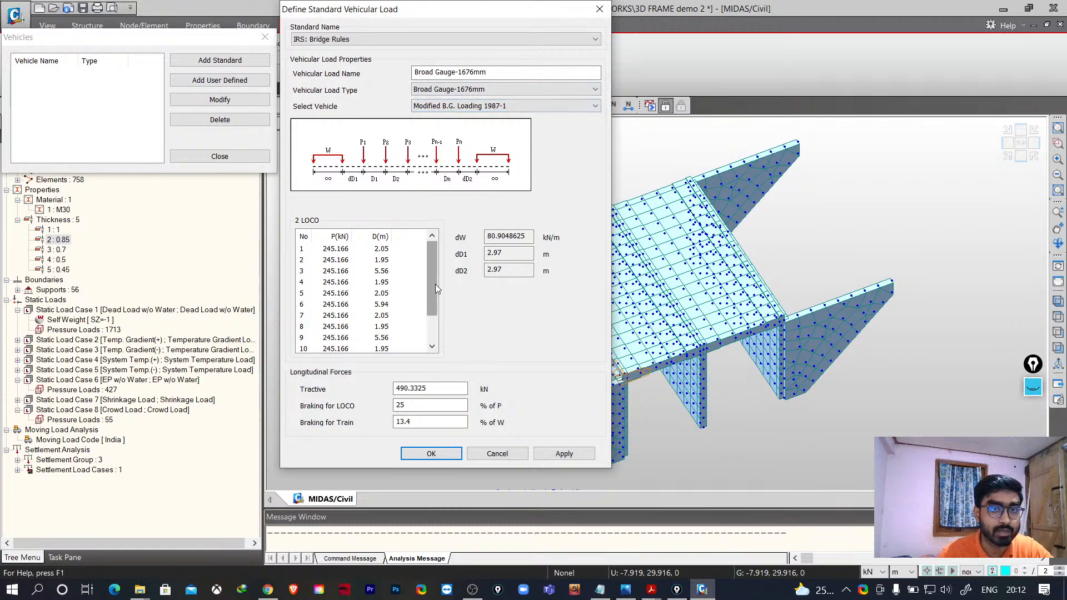
left_click_drag(436, 285, 438, 331)
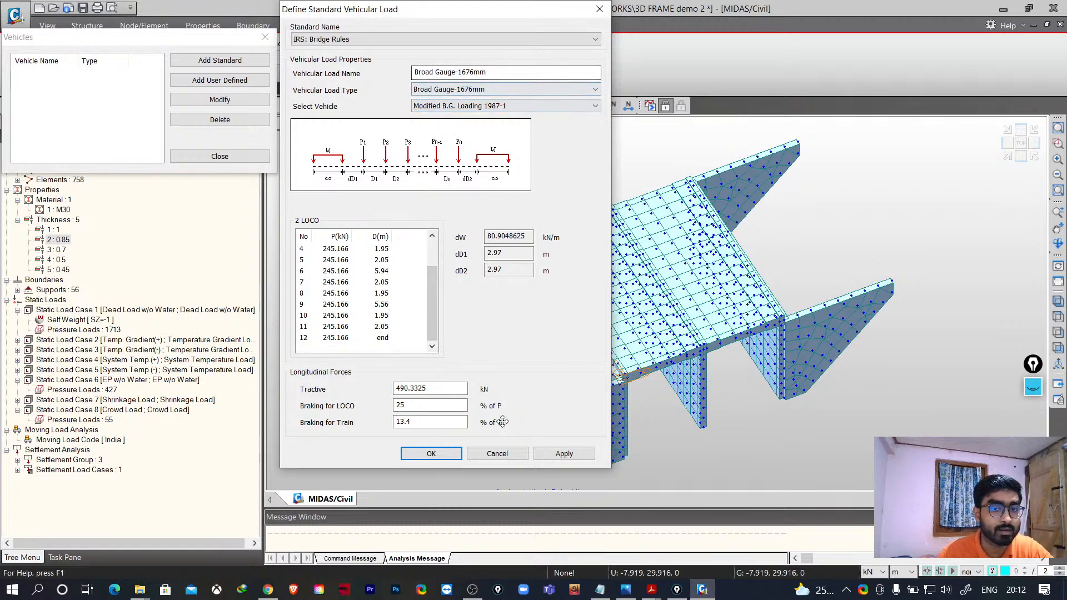
left_click(497, 453)
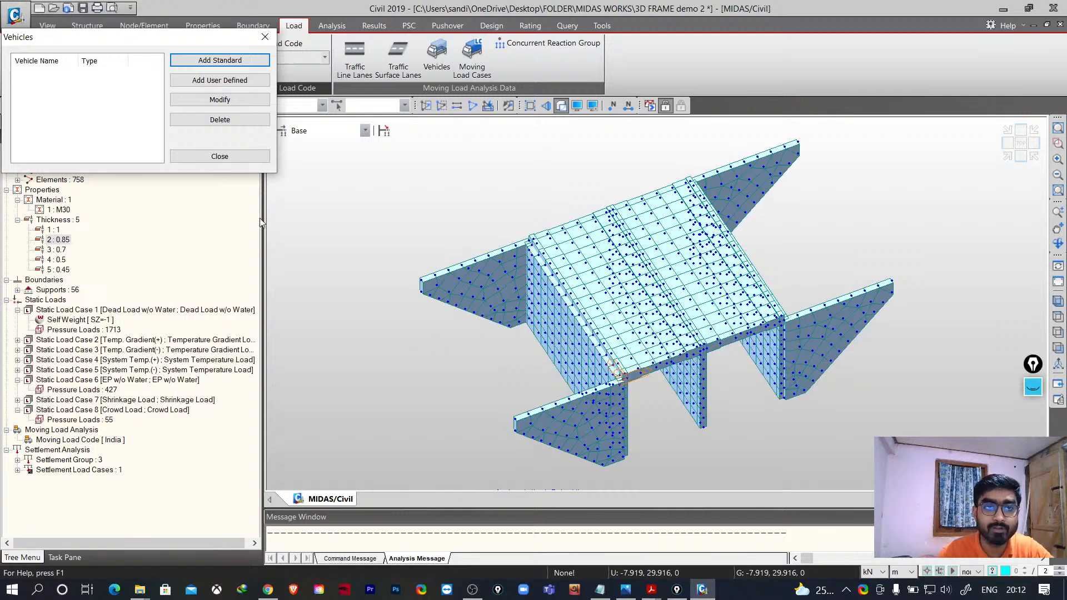
left_click(221, 157)
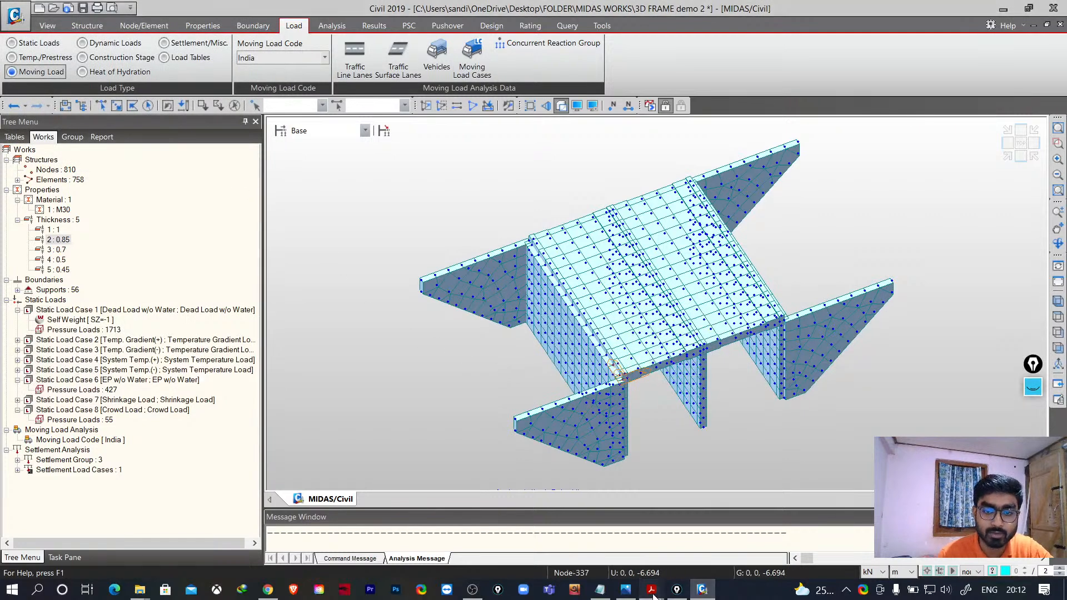
- Switch back to the syllabus PDF and scroll the course content list
mouse_move(652, 591)
left_click(612, 534)
scroll(333, 337, "down", 1)
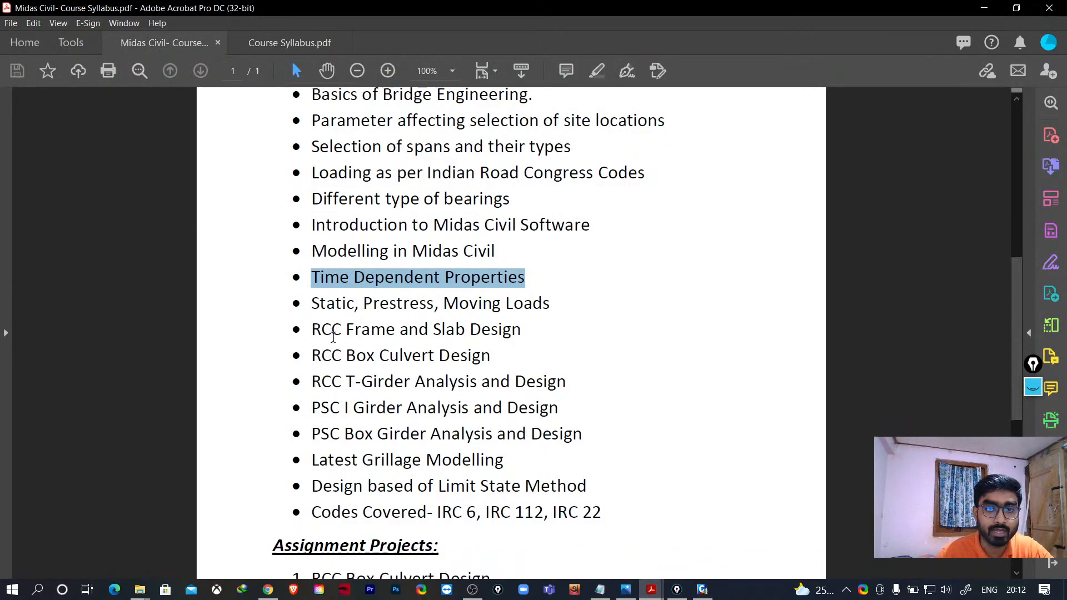
- Scroll down the Midas Civil syllabus and highlight IRC 22 in the Codes Covered line
scroll(333, 338, "down", 1)
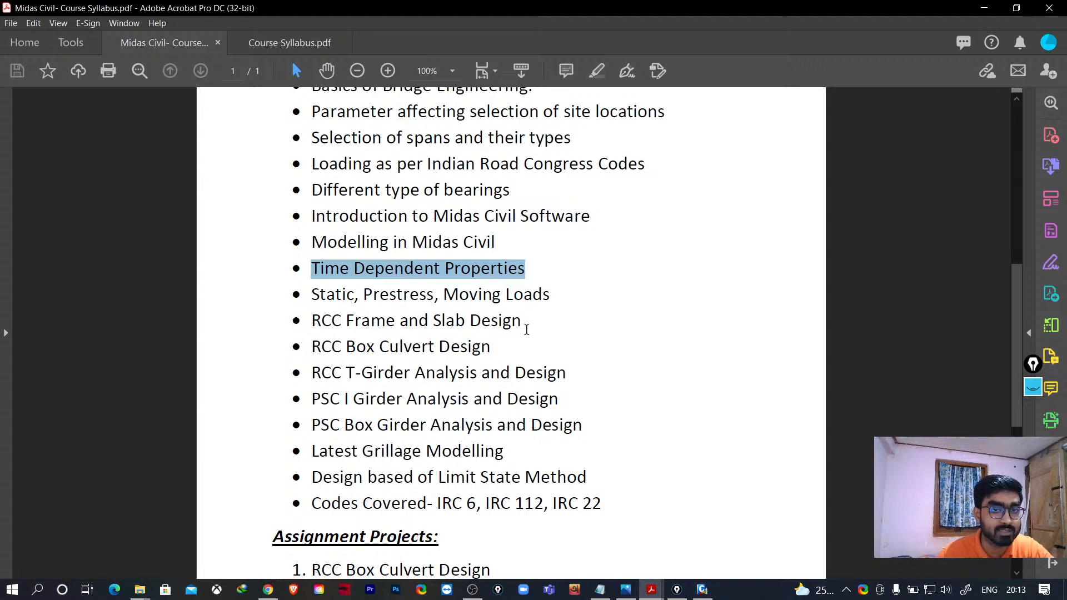
scroll(499, 356, "down", 3)
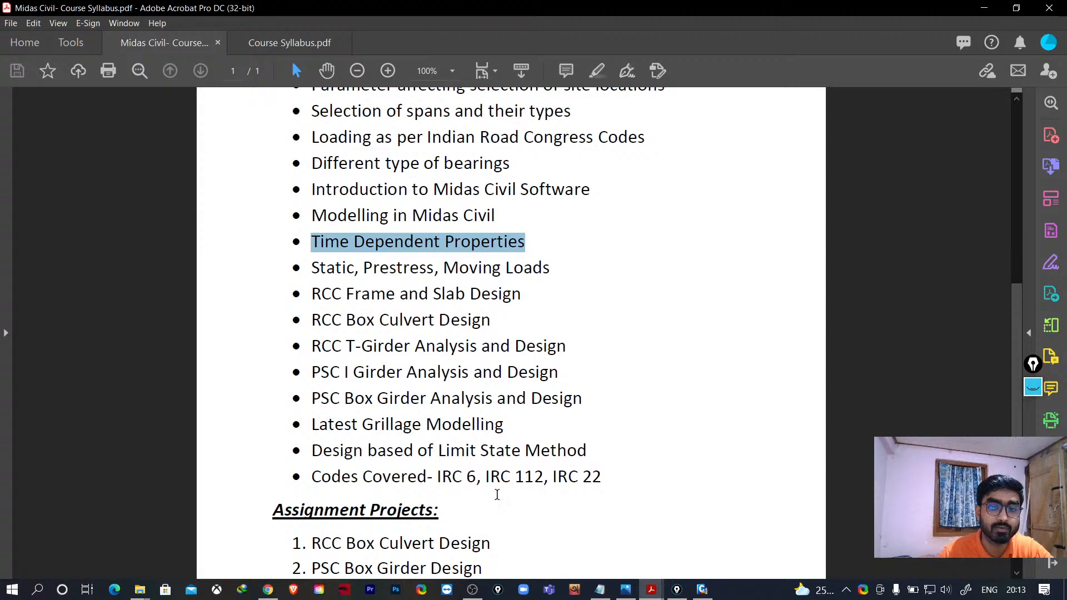
scroll(498, 497, "down", 1)
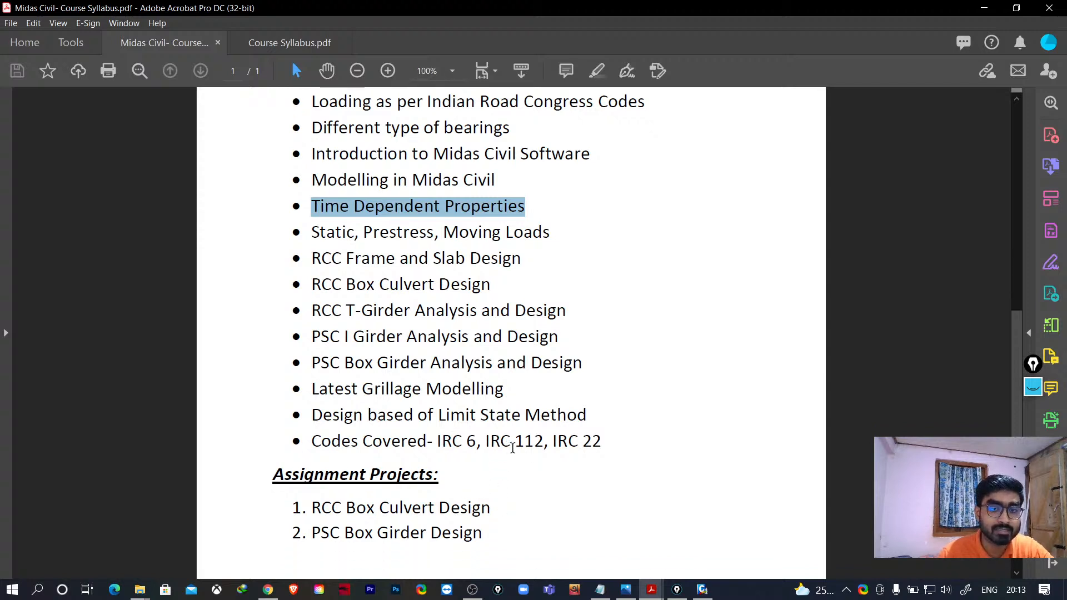
left_click_drag(553, 443, 619, 444)
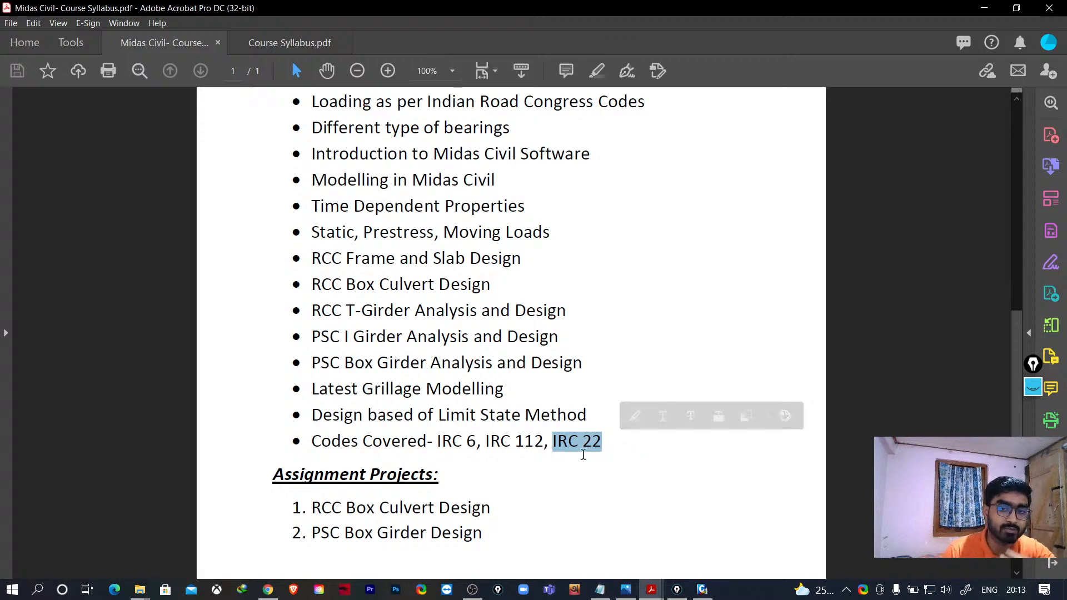
scroll(595, 450, "down", 1)
scroll(598, 451, "down", 1)
scroll(567, 464, "up", 1)
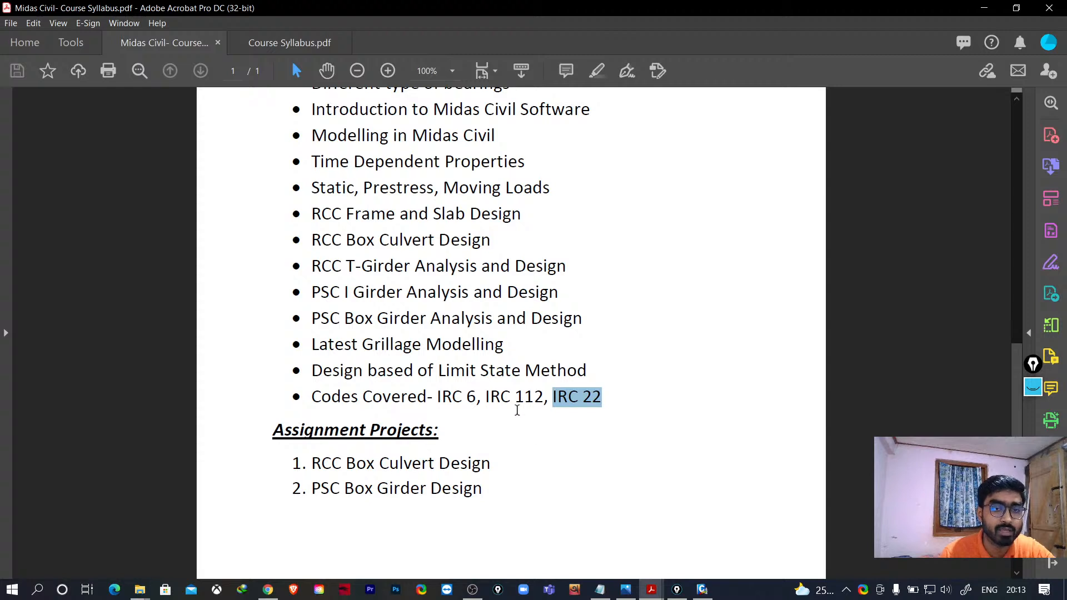
scroll(517, 411, "down", 1)
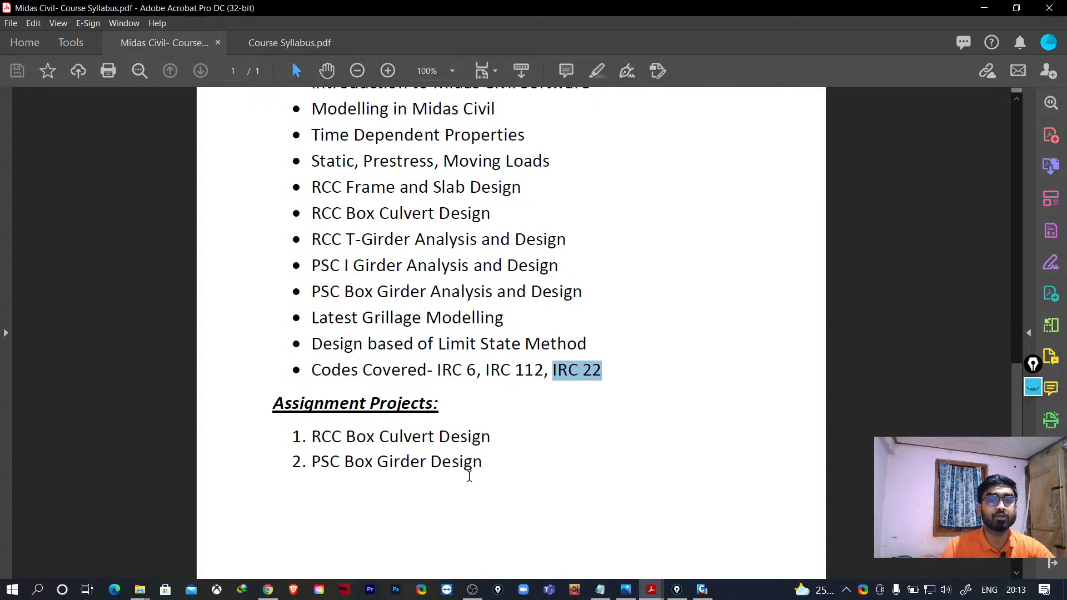
- Highlight the two Assignment Projects, RCC Box Culvert Design and PSC Box Girder Design
left_click_drag(311, 437, 489, 450)
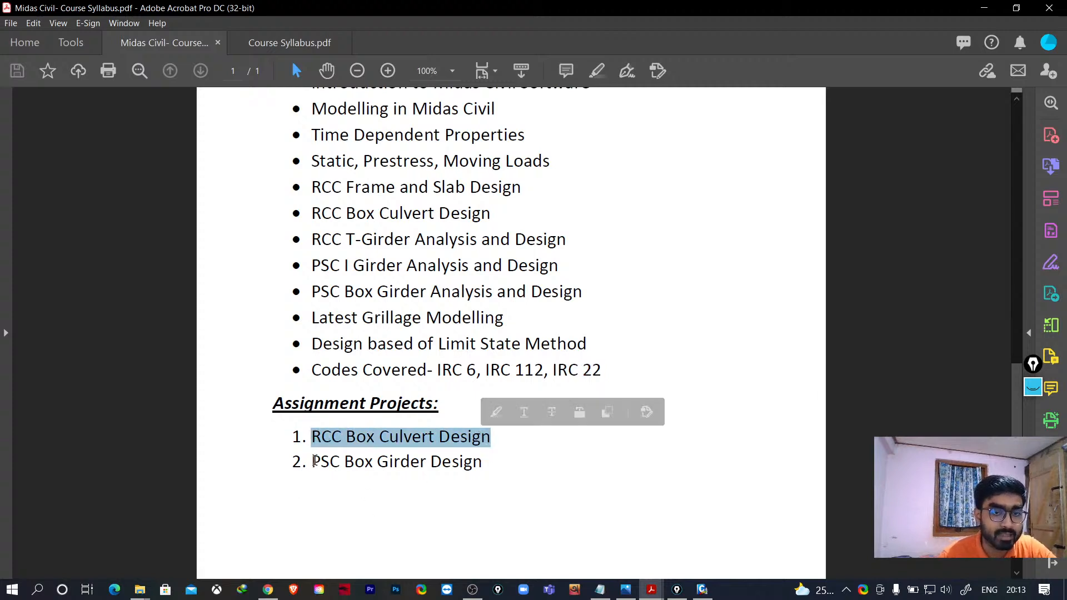
left_click_drag(312, 461, 479, 464)
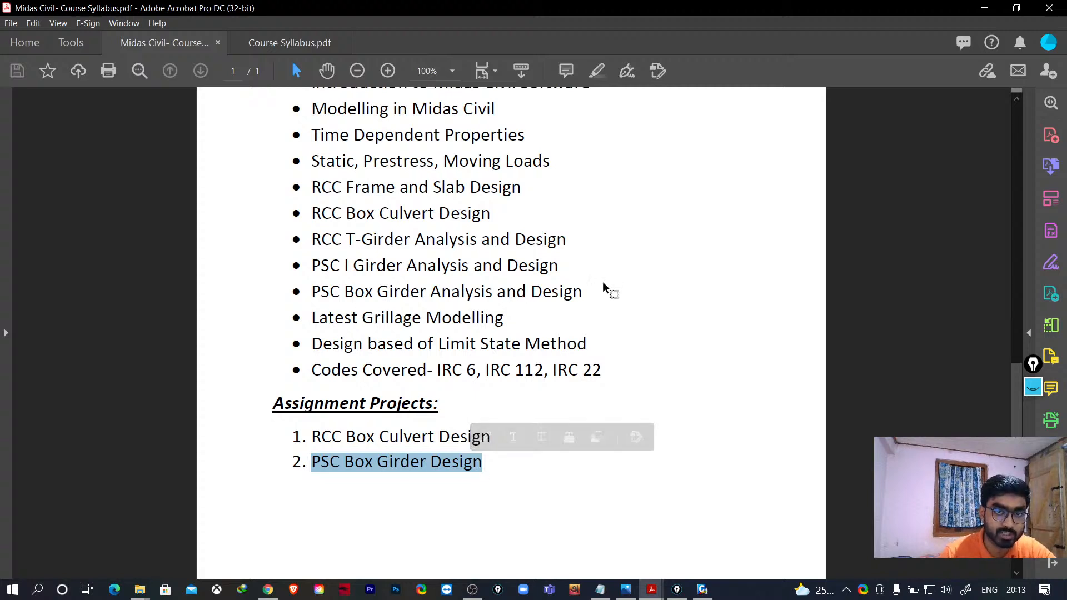
left_click_drag(602, 284, 341, 209)
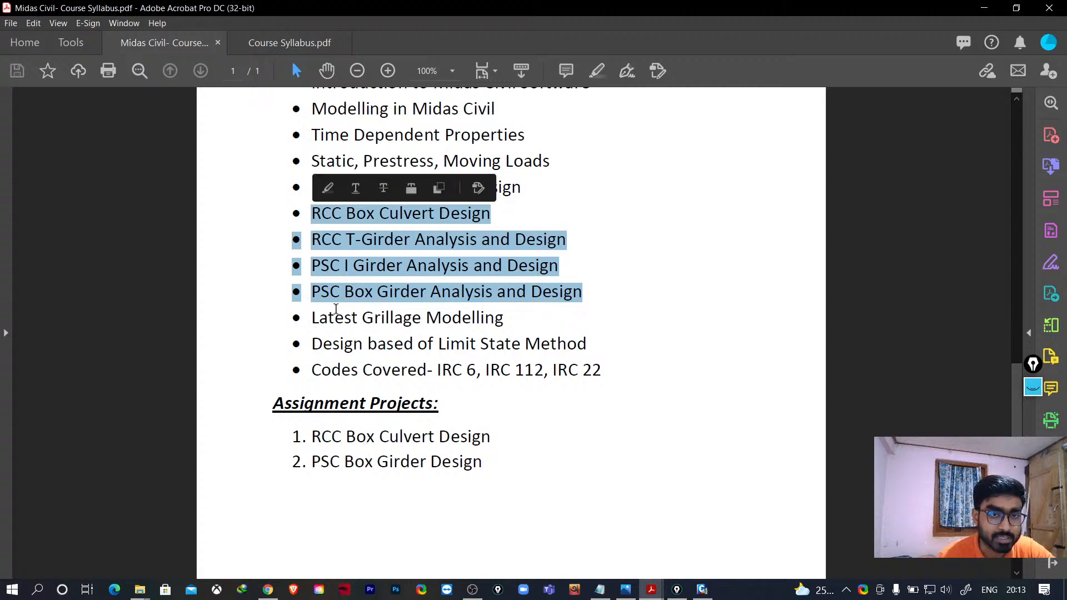
left_click(313, 440)
left_click_drag(312, 440, 484, 467)
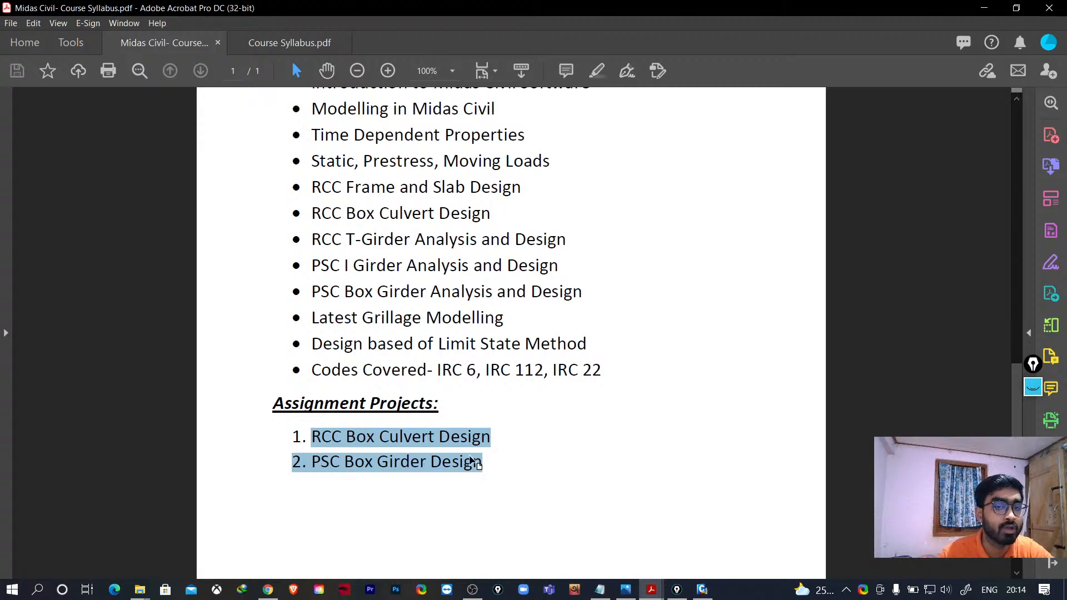
- Scroll up and down through the course content list of the bridge design syllabus
scroll(478, 409, "up", 5)
scroll(478, 408, "up", 2)
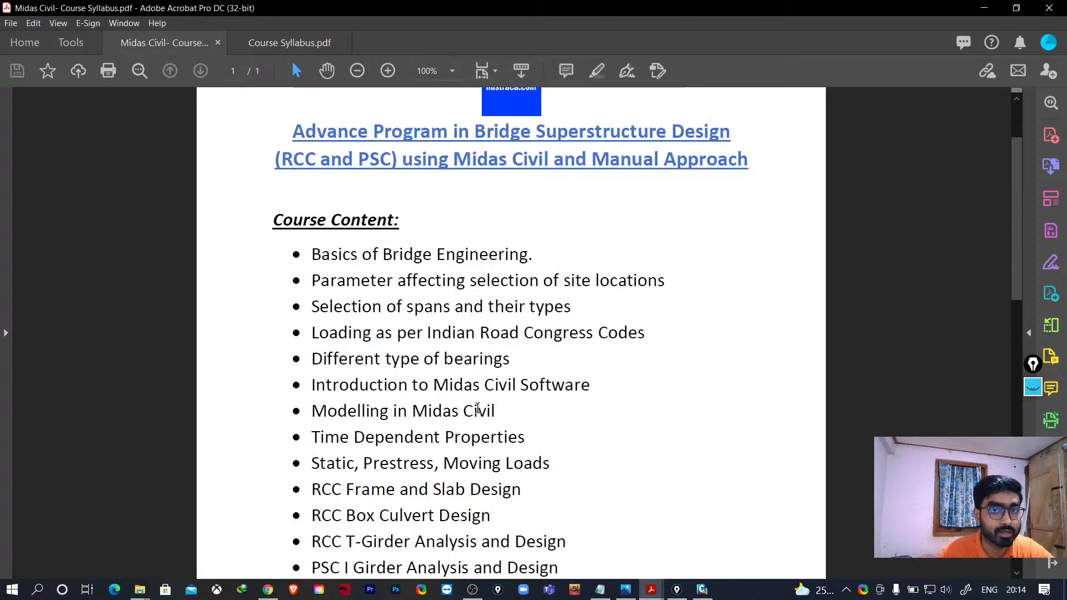
scroll(478, 412, "down", 7)
scroll(481, 423, "up", 2)
scroll(481, 424, "up", 1)
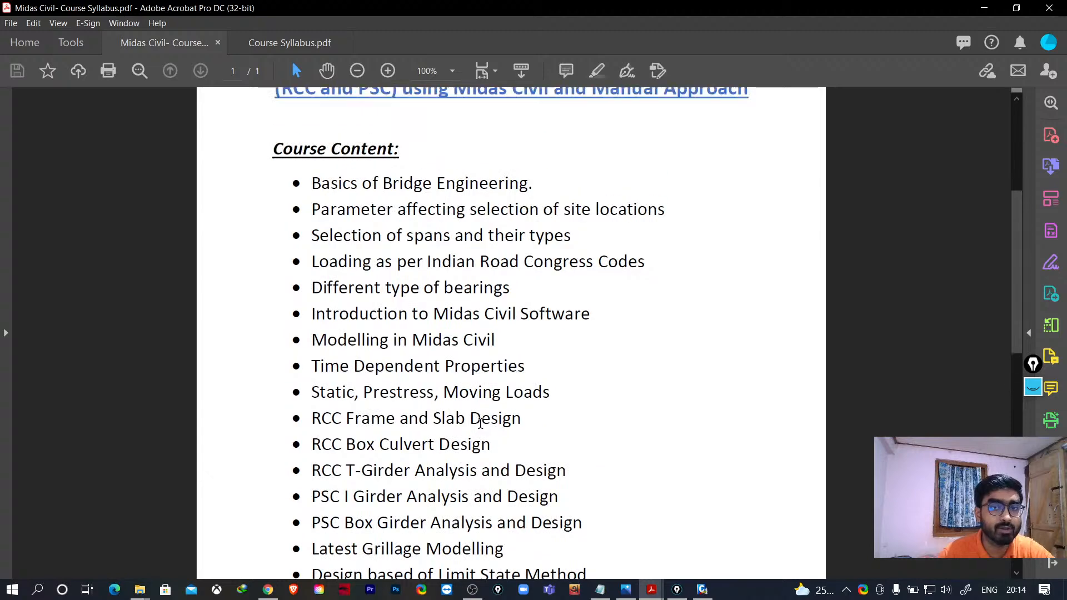
scroll(480, 420, "down", 3)
scroll(482, 430, "up", 1)
scroll(482, 433, "up", 3)
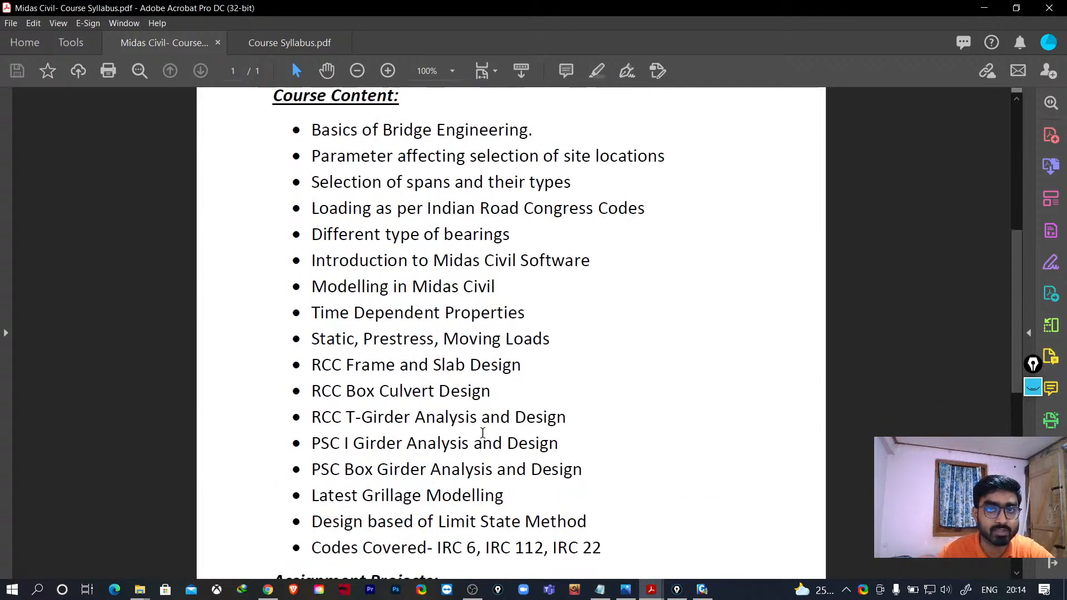
scroll(482, 432, "down", 5)
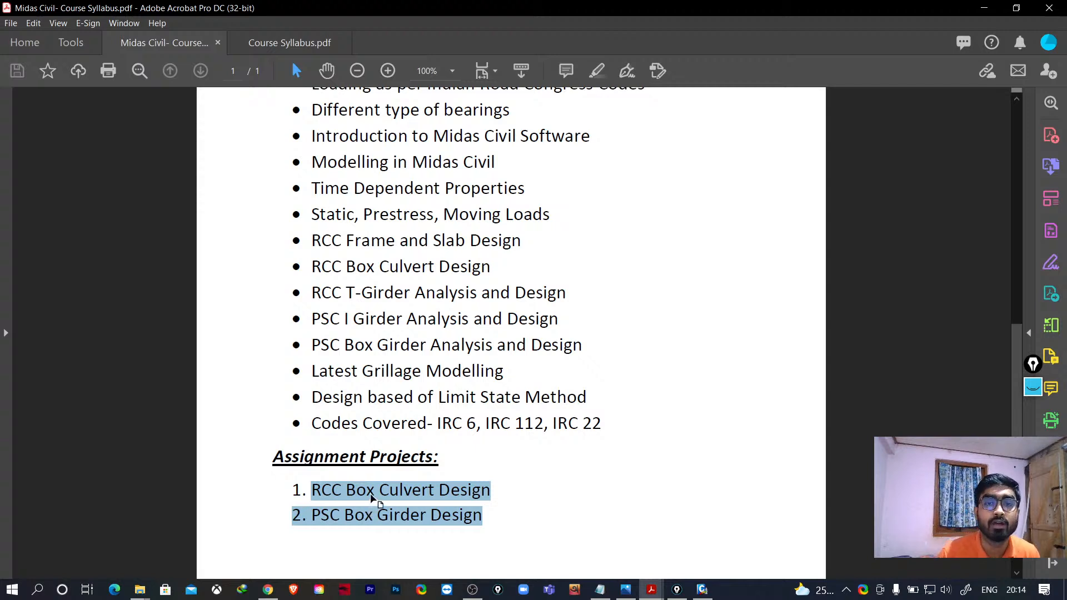
scroll(372, 501, "up", 8)
scroll(377, 477, "up", 1)
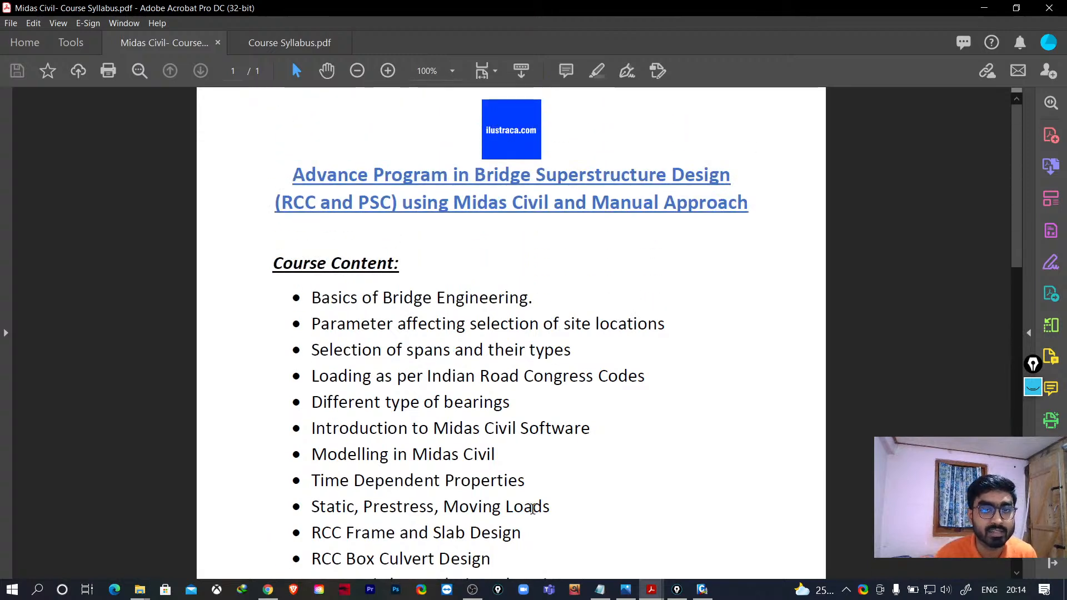
scroll(517, 428, "down", 1)
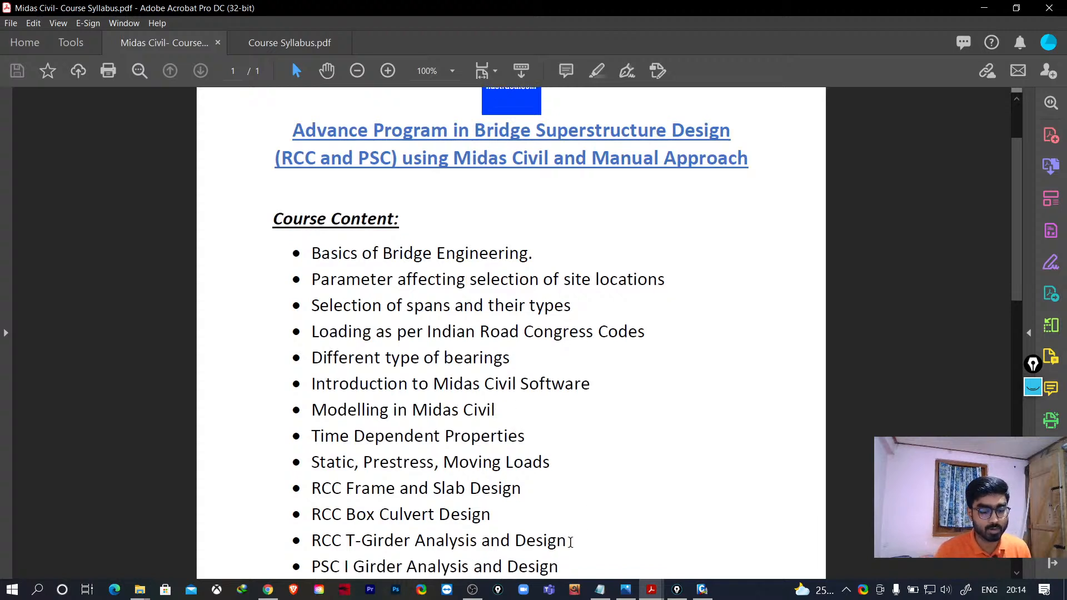
scroll(492, 472, "down", 2)
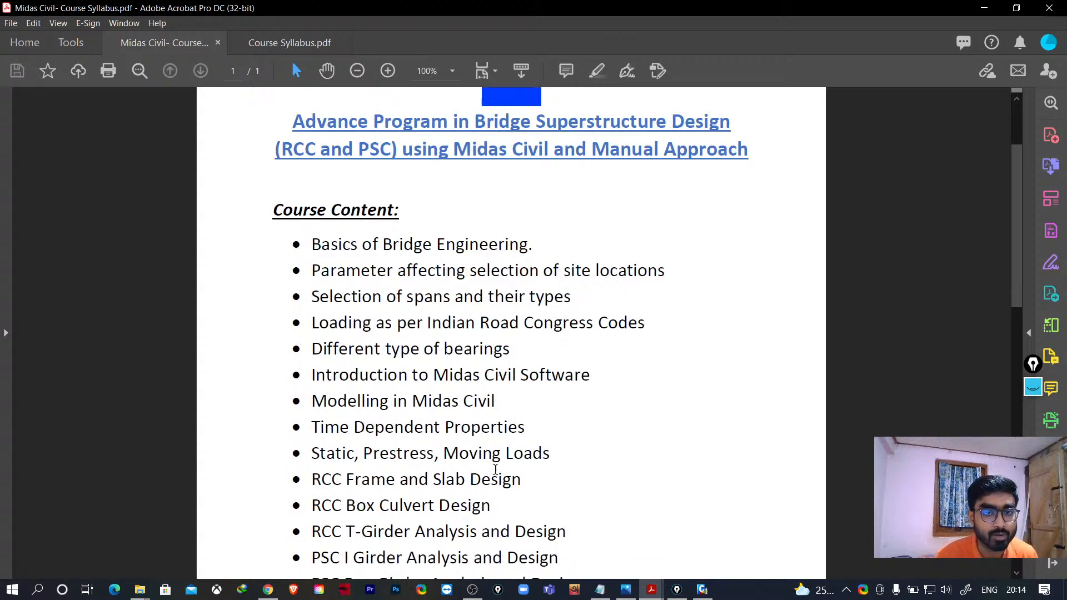
scroll(490, 463, "down", 1)
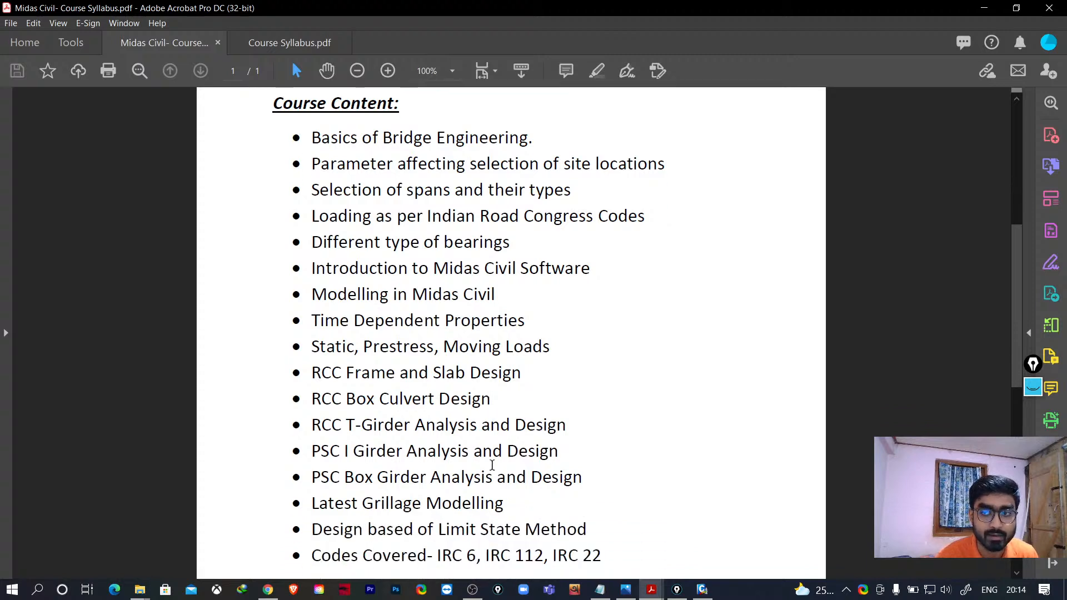
scroll(491, 465, "up", 1)
scroll(528, 481, "up", 1)
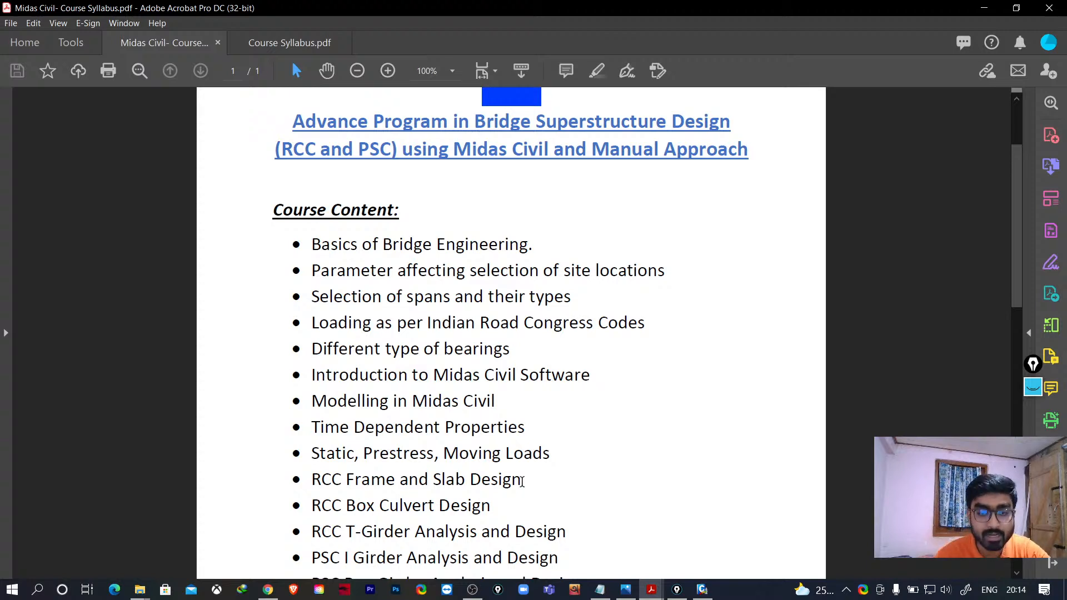
scroll(528, 484, "down", 4)
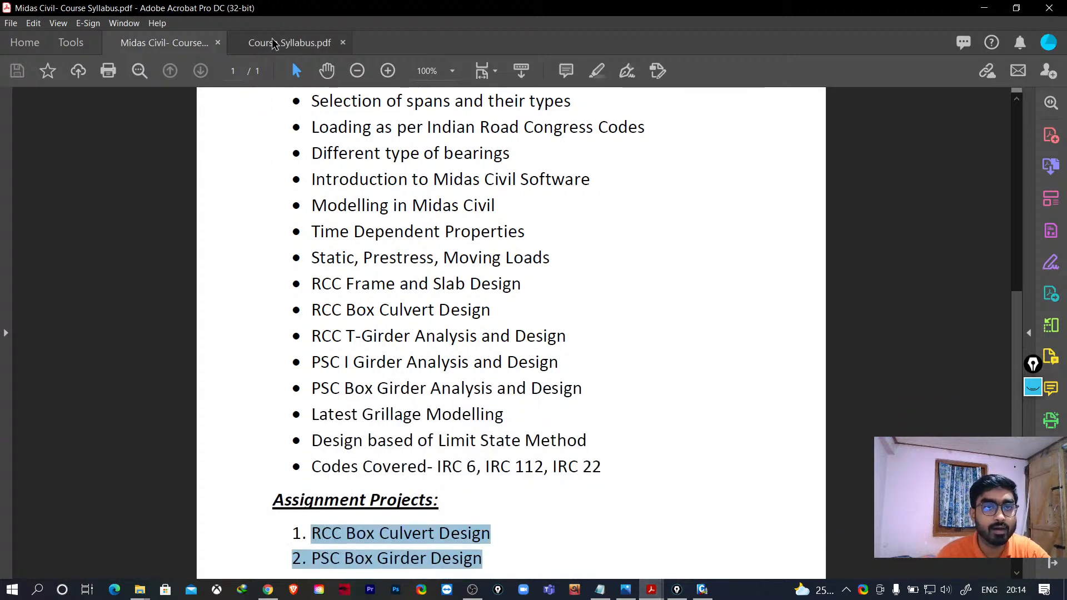
- Switch to the Course Syllabus PDF, go to its first page and set the zoom to 100%
left_click(290, 43)
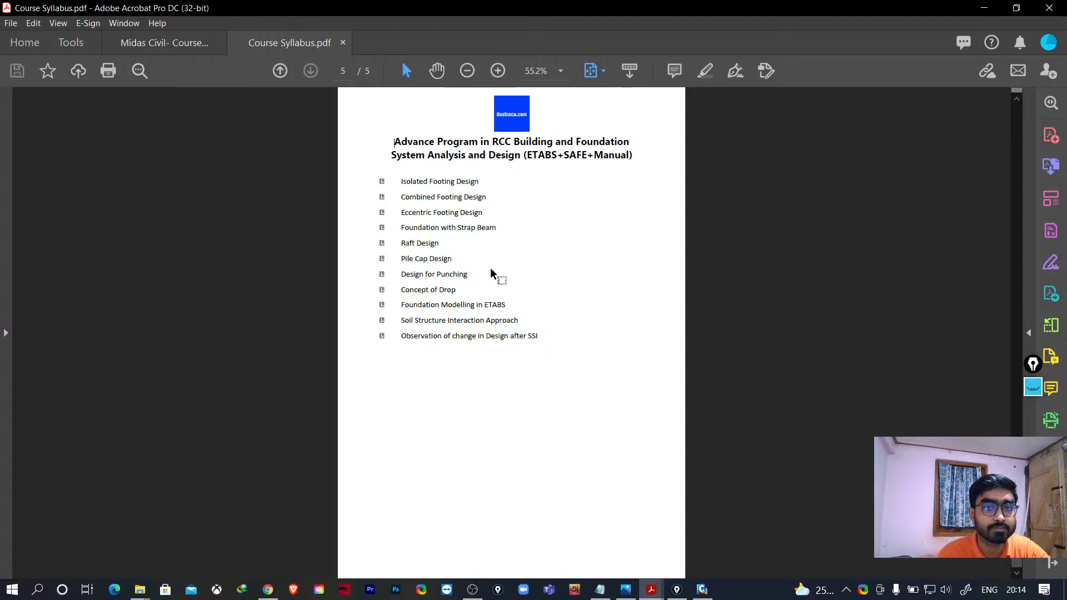
key("Home")
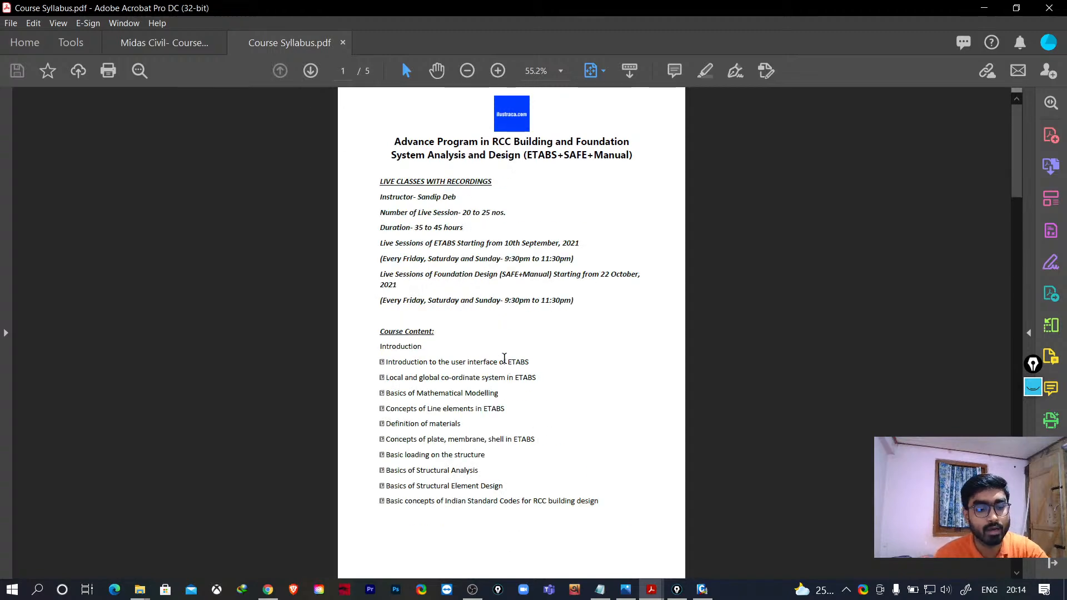
key("ctrl+1")
scroll(536, 309, "up", 5)
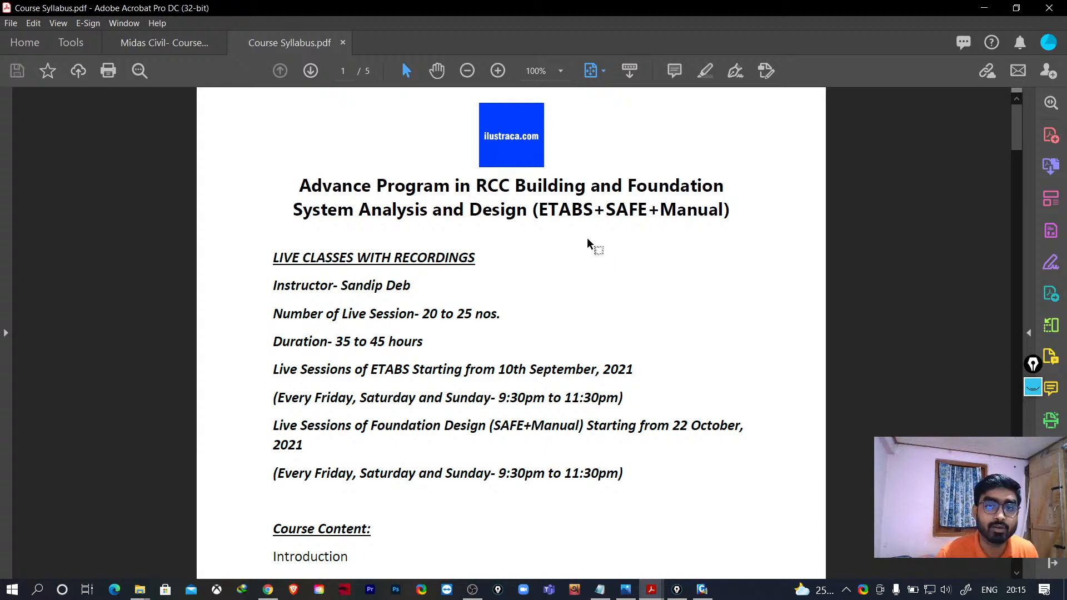
- Highlight ETABS in the building program title and scroll through that syllabus's course content pages
left_click_drag(593, 208, 541, 212)
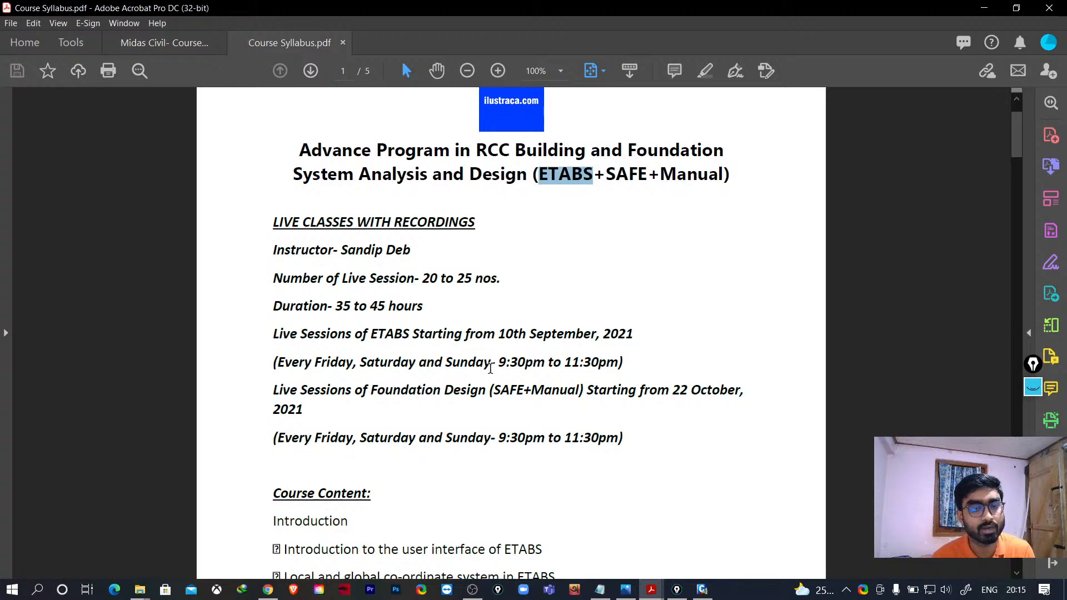
scroll(490, 384, "down", 3)
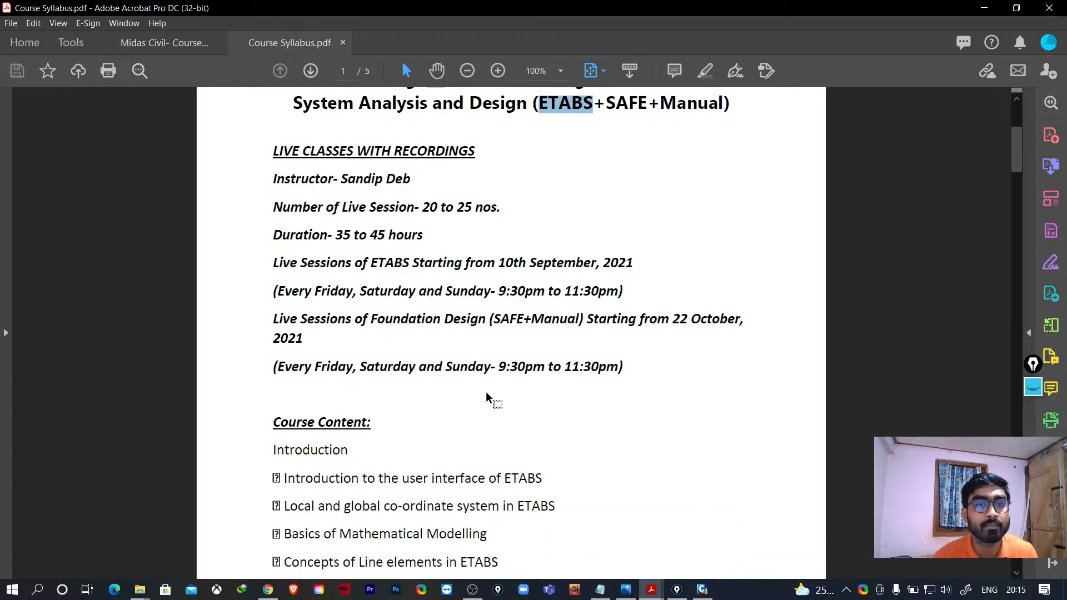
scroll(485, 391, "down", 9)
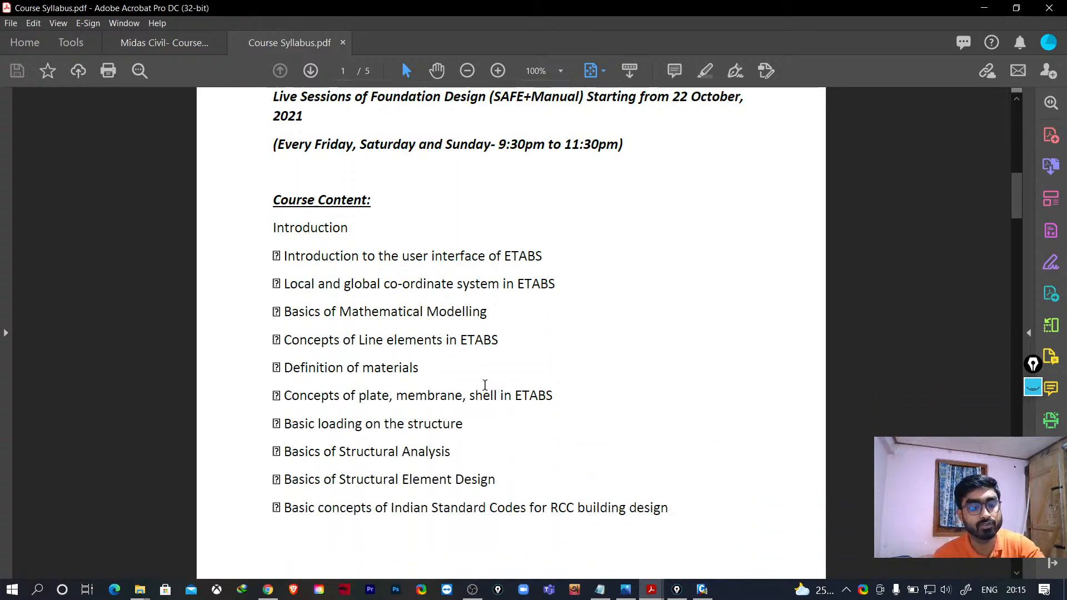
scroll(485, 384, "down", 1, "ctrl")
scroll(485, 385, "down", 3)
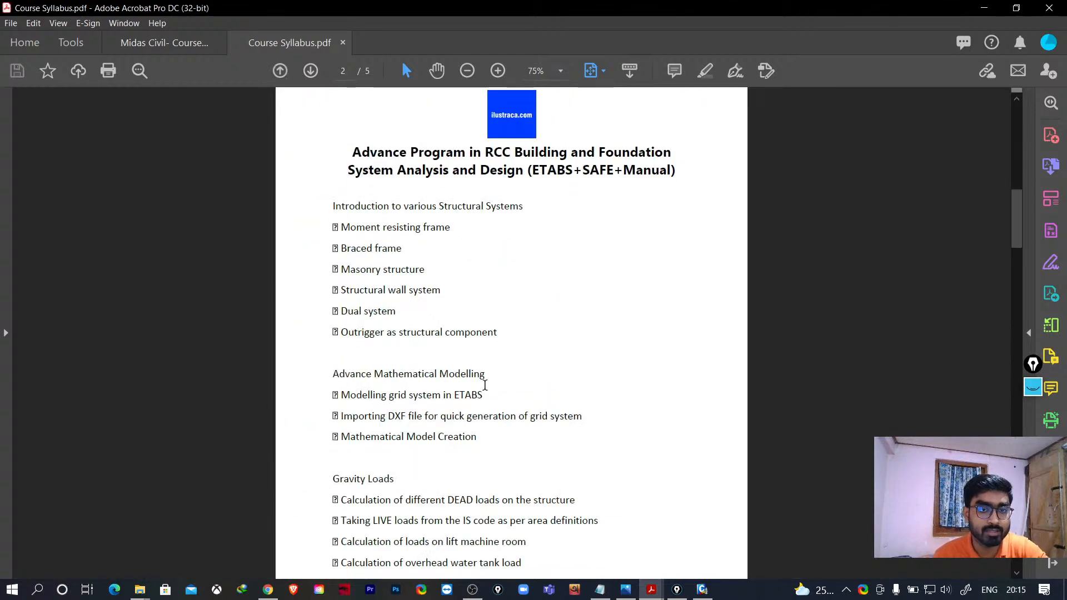
scroll(484, 384, "up", 3)
scroll(485, 385, "up", 1, "ctrl")
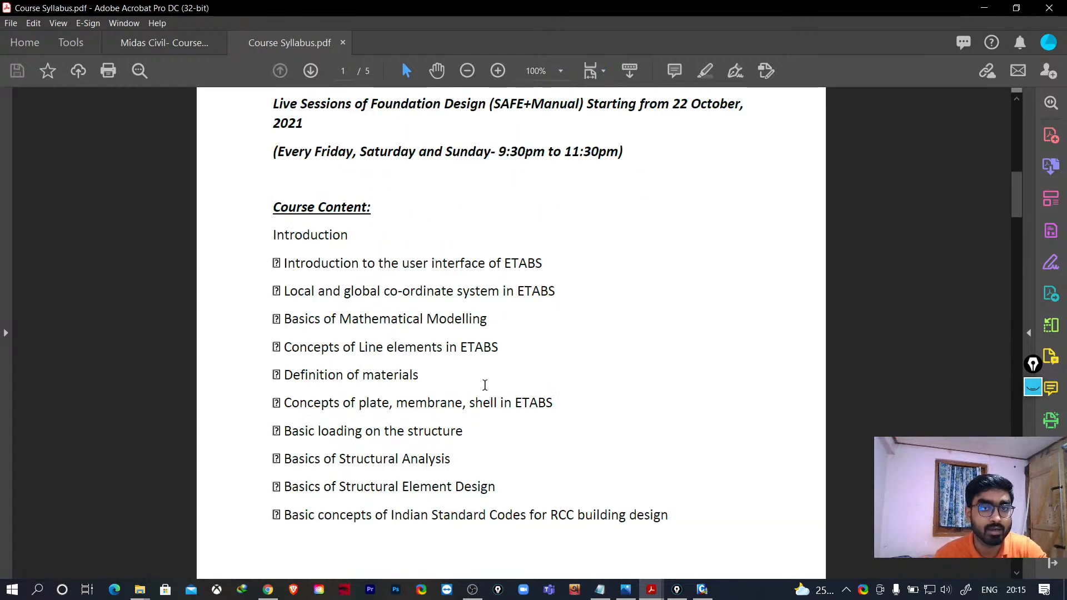
scroll(483, 385, "down", 3)
scroll(483, 385, "down", 3)
scroll(483, 385, "up", 3)
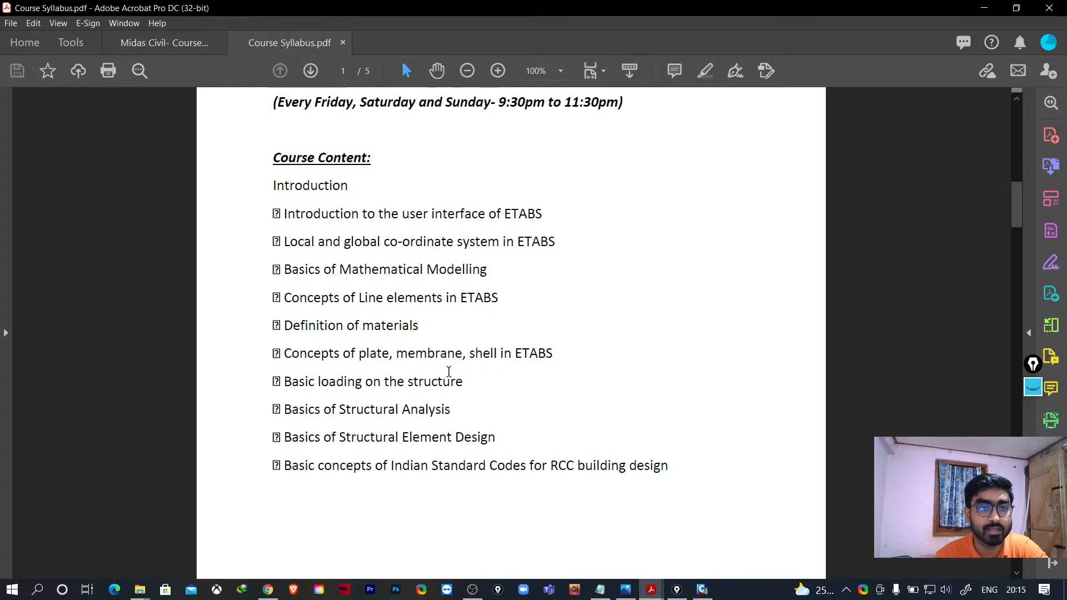
scroll(400, 363, "down", 3)
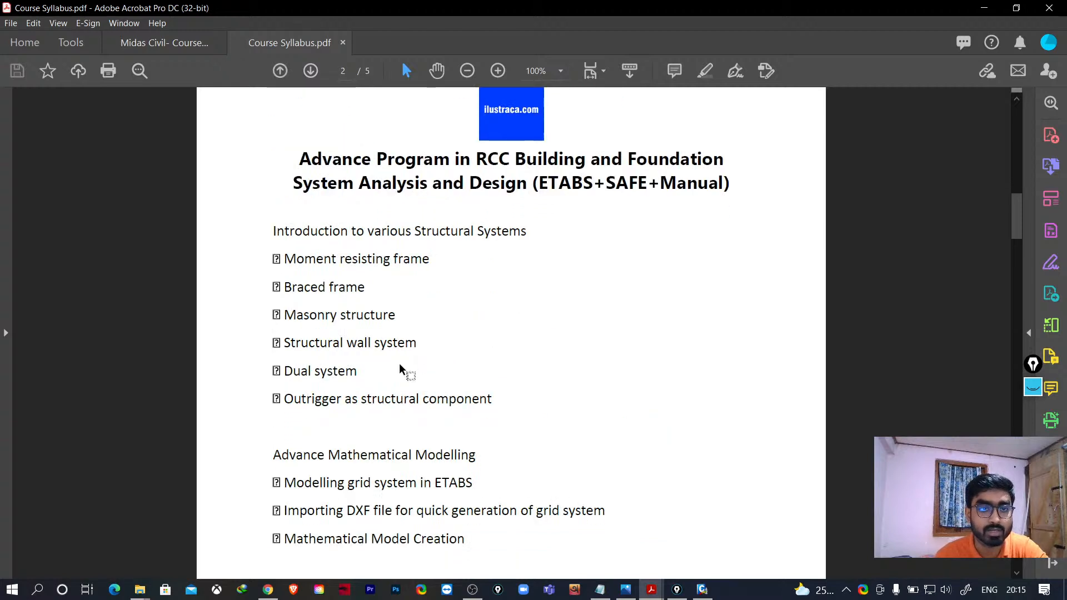
scroll(320, 317, "down", 1)
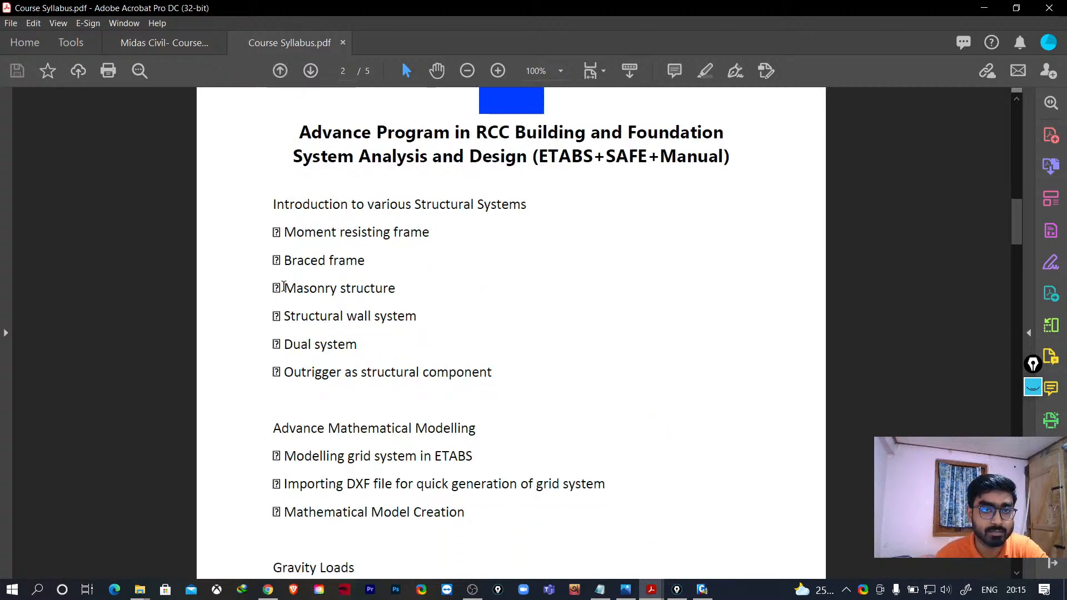
scroll(460, 334, "down", 3)
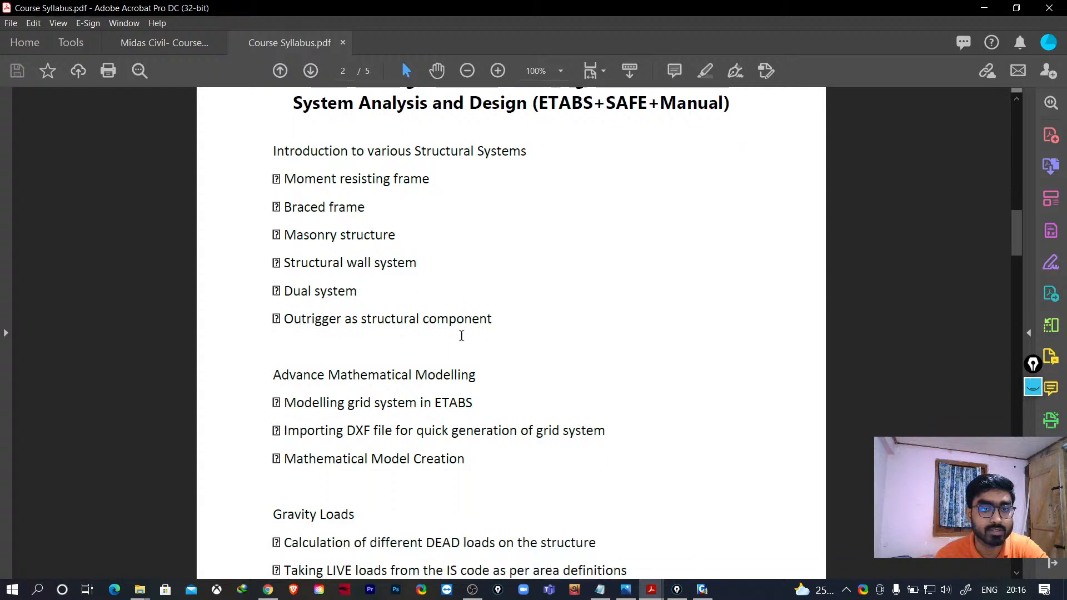
scroll(421, 399, "down", 1)
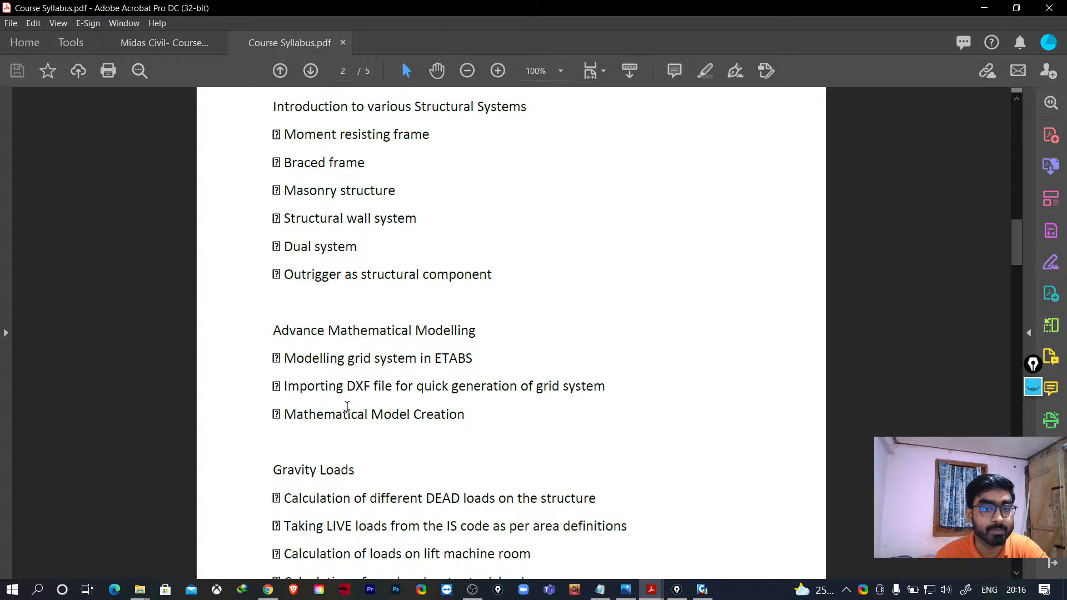
scroll(347, 408, "down", 6)
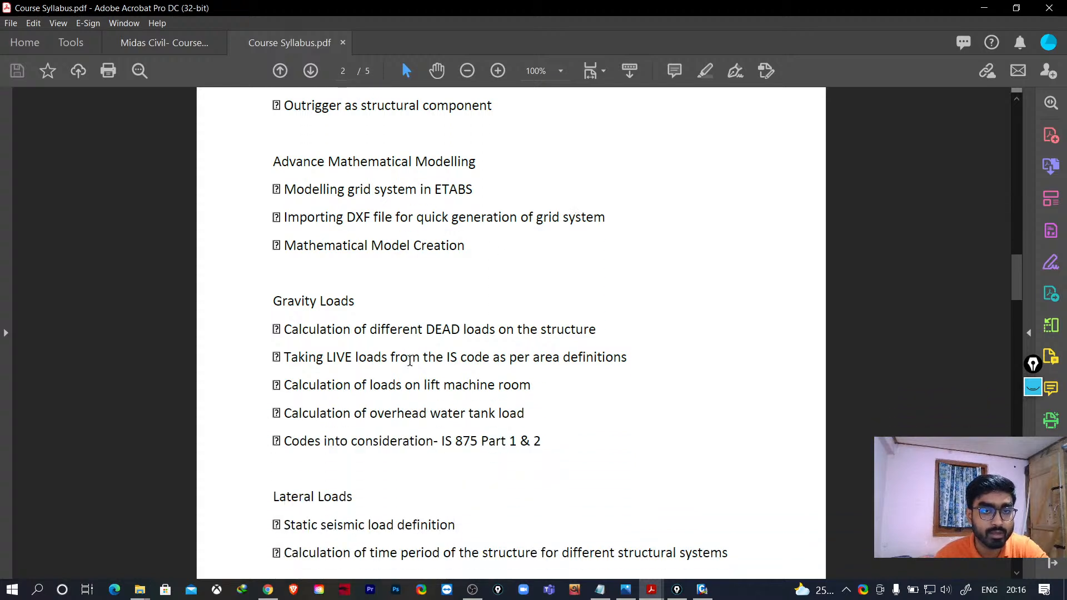
scroll(410, 362, "down", 10)
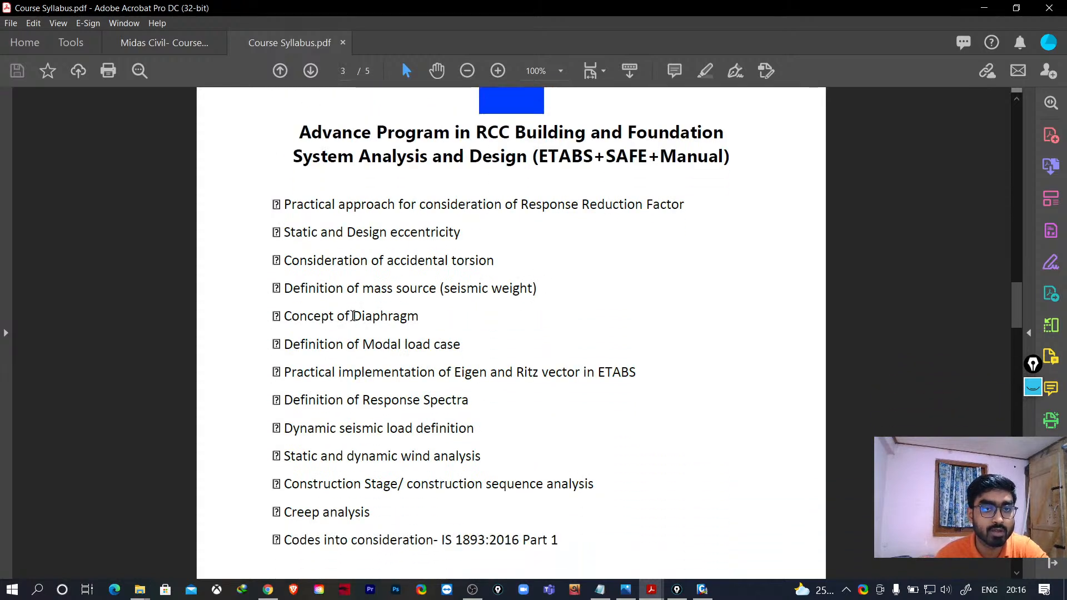
- Scroll through the analysis topics and the Modifications and checks list on pages 3 and 4 of the syllabus
scroll(352, 315, "down", 4)
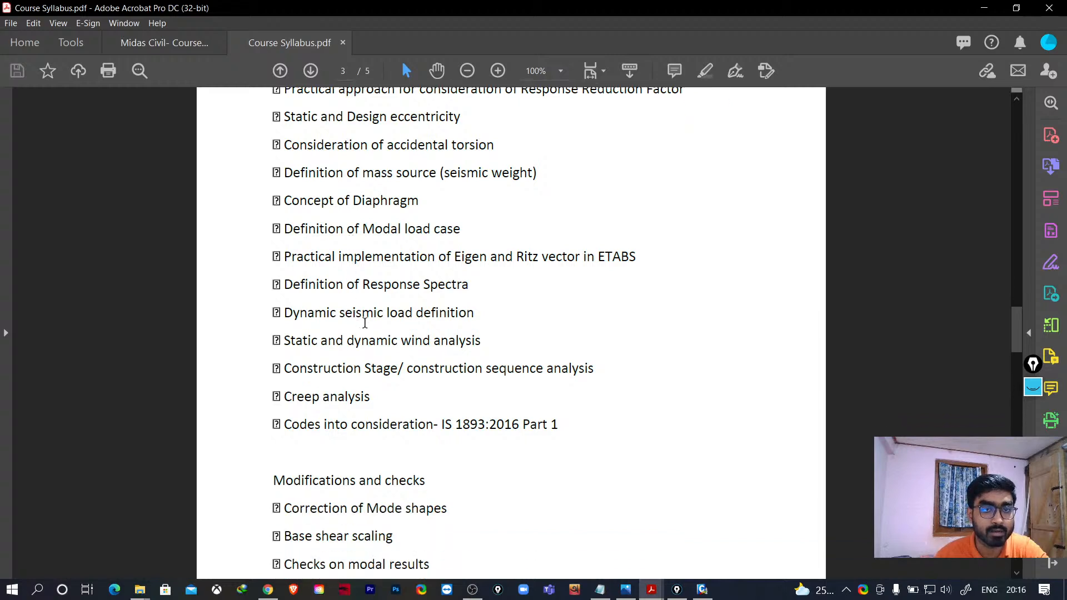
scroll(364, 323, "up", 3)
scroll(365, 311, "down", 1)
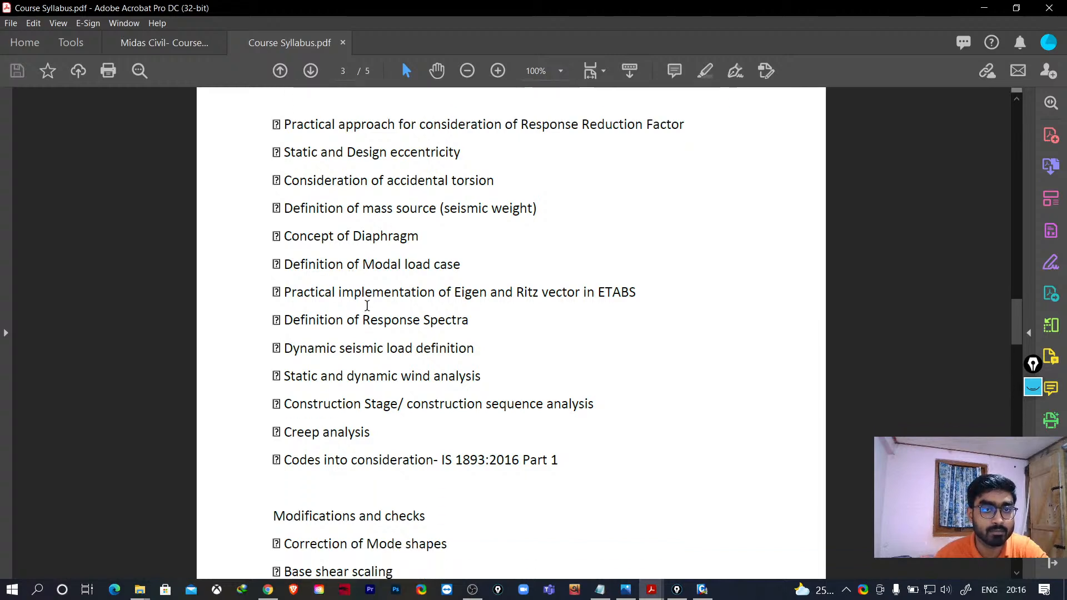
scroll(389, 517, "down", 1)
scroll(378, 494, "down", 2)
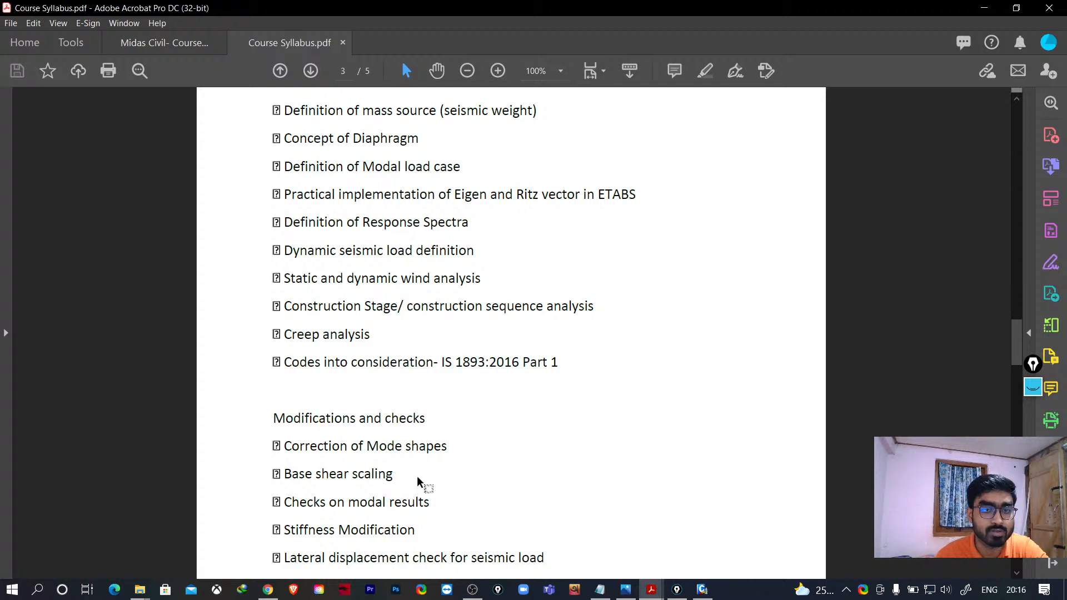
scroll(449, 415, "up", 1)
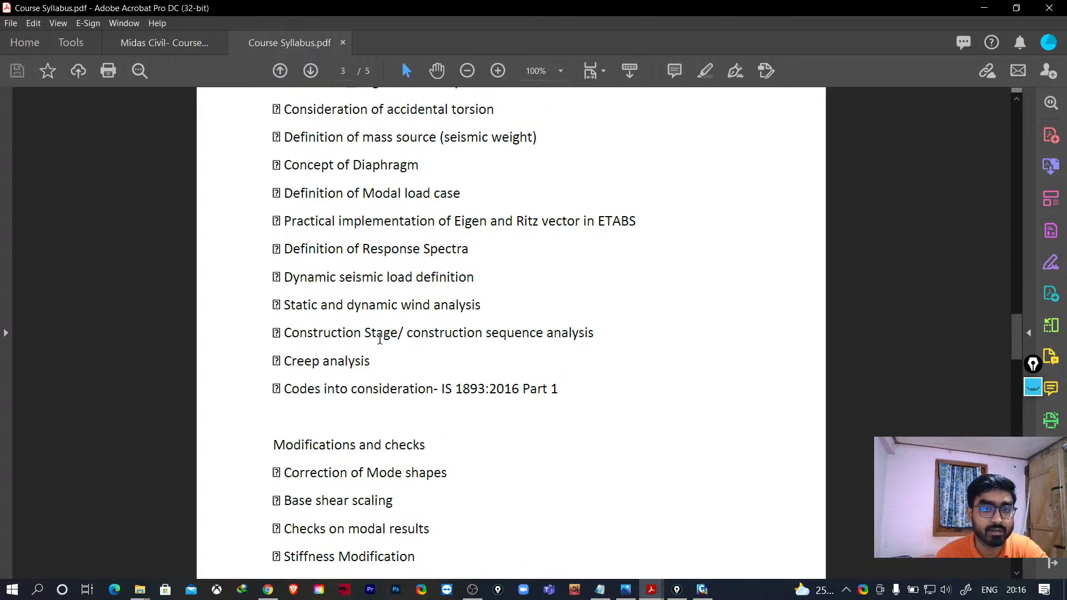
scroll(381, 330, "down", 10)
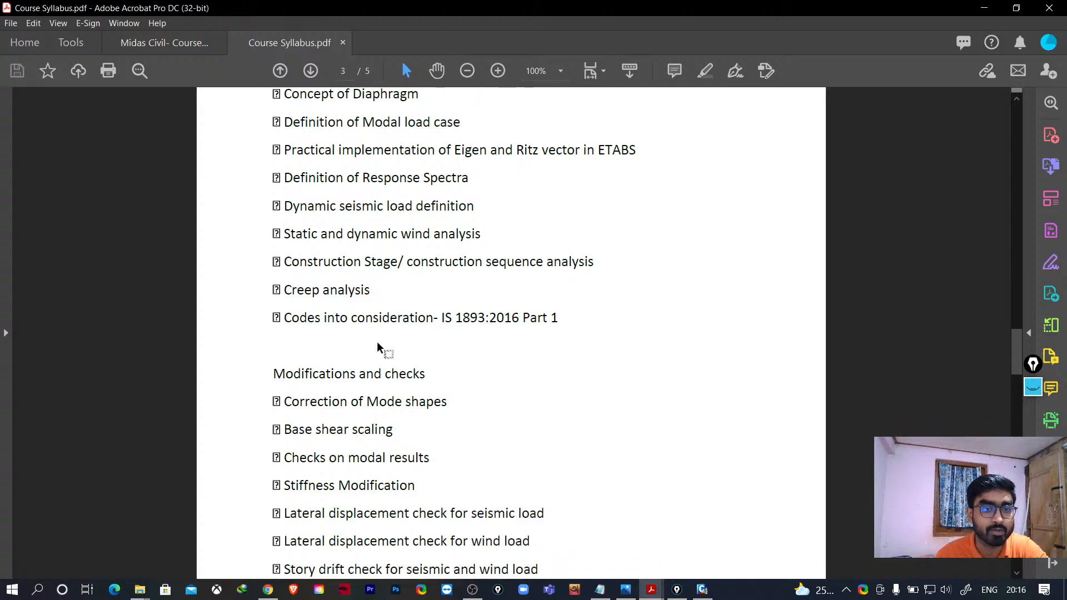
scroll(390, 365, "down", 1)
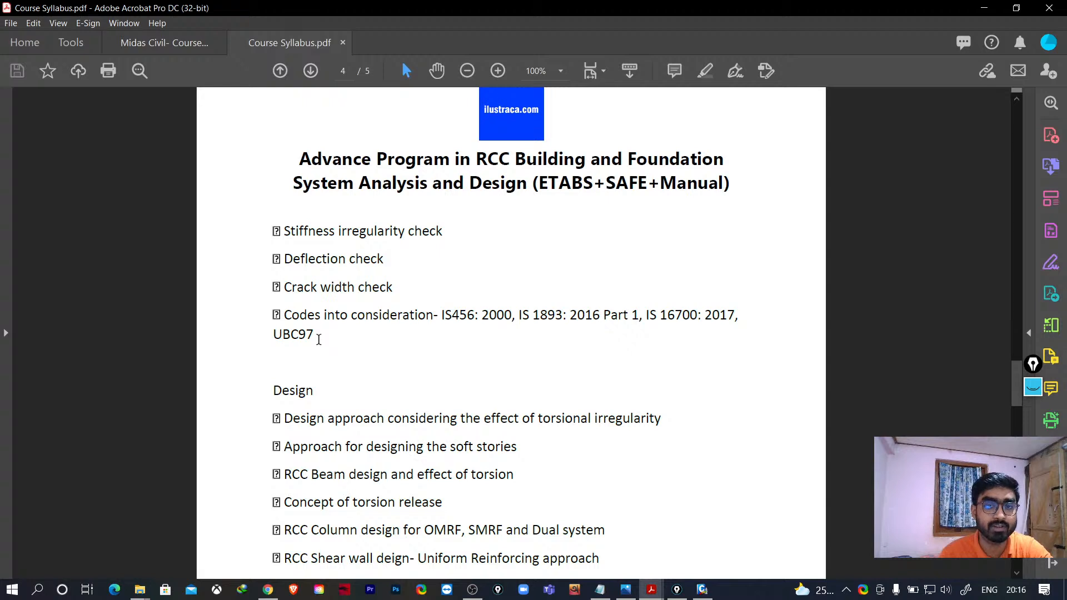
scroll(345, 349, "up", 20)
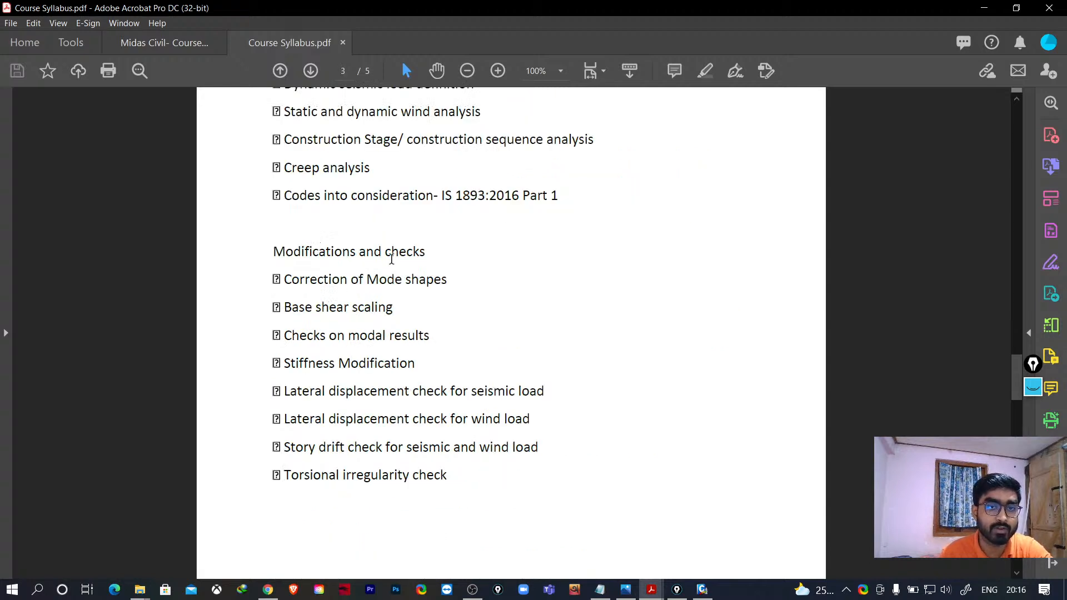
scroll(404, 361, "down", 10)
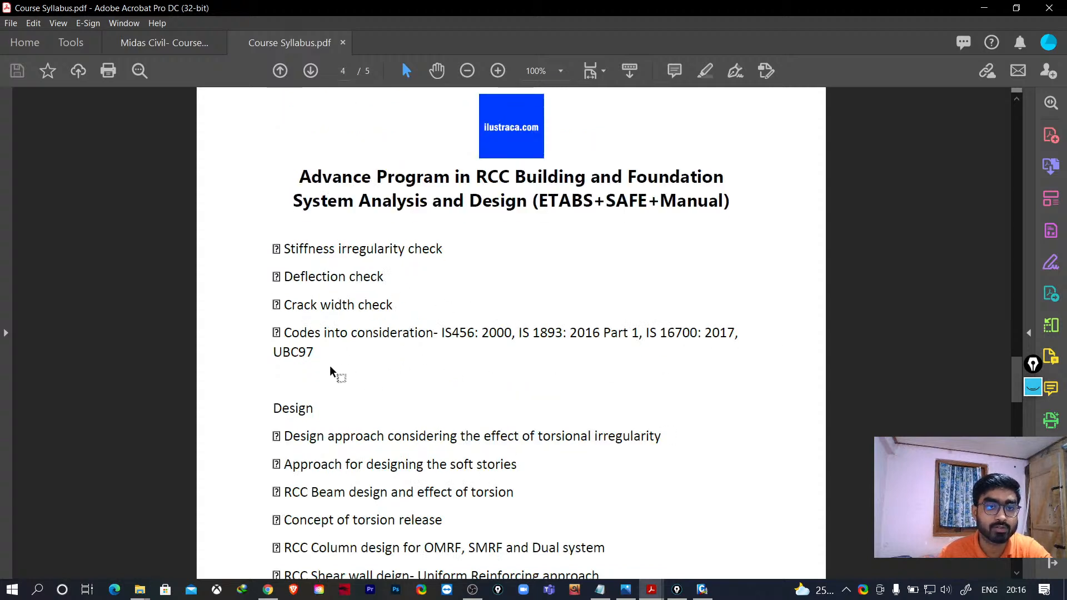
scroll(354, 367, "down", 6)
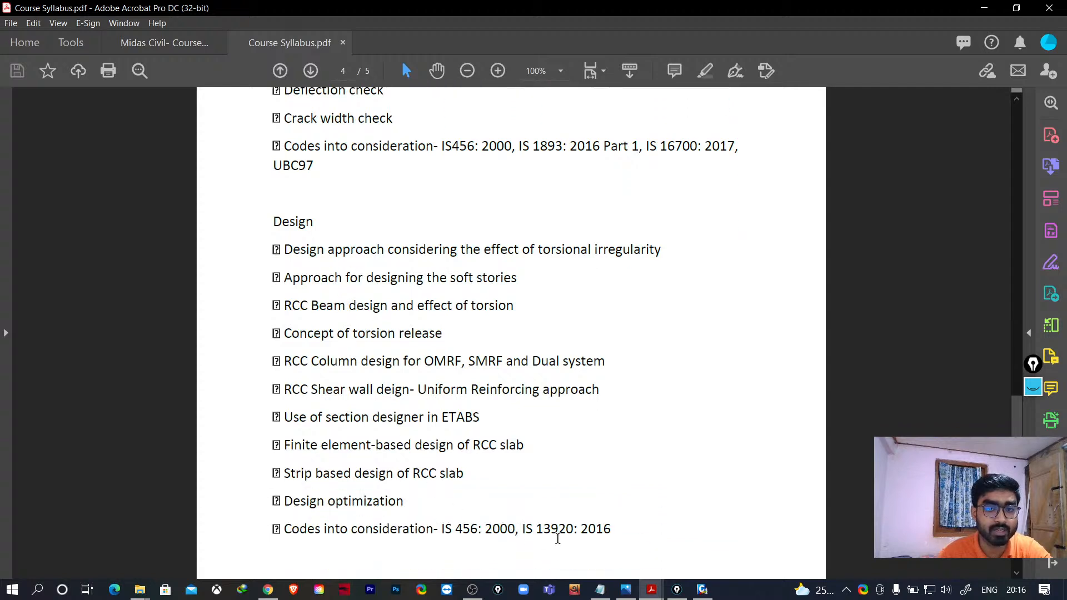
- Review the Design and Foundation Analysis sections on page 4, then return to the syllabus's first page
scroll(392, 341, "down", 4)
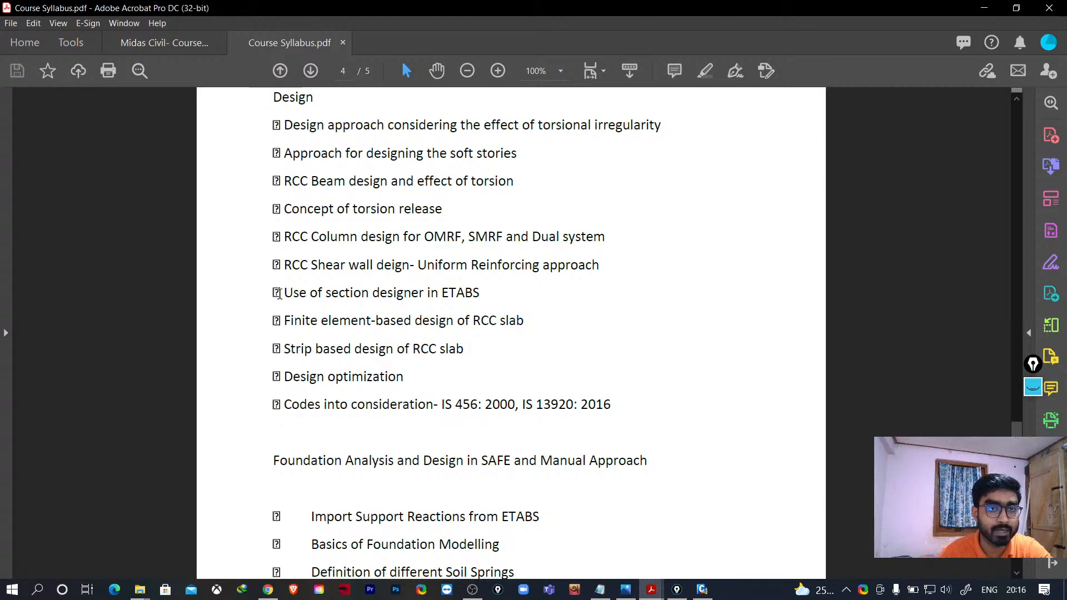
scroll(304, 372, "down", 2)
scroll(303, 363, "down", 2)
scroll(305, 362, "up", 3)
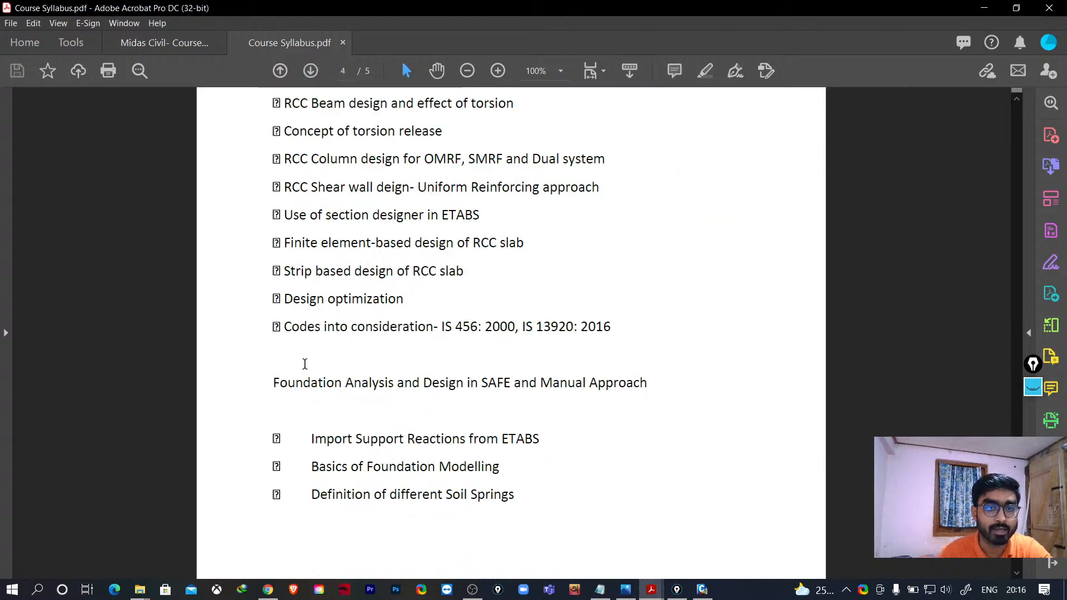
scroll(342, 267, "up", 2)
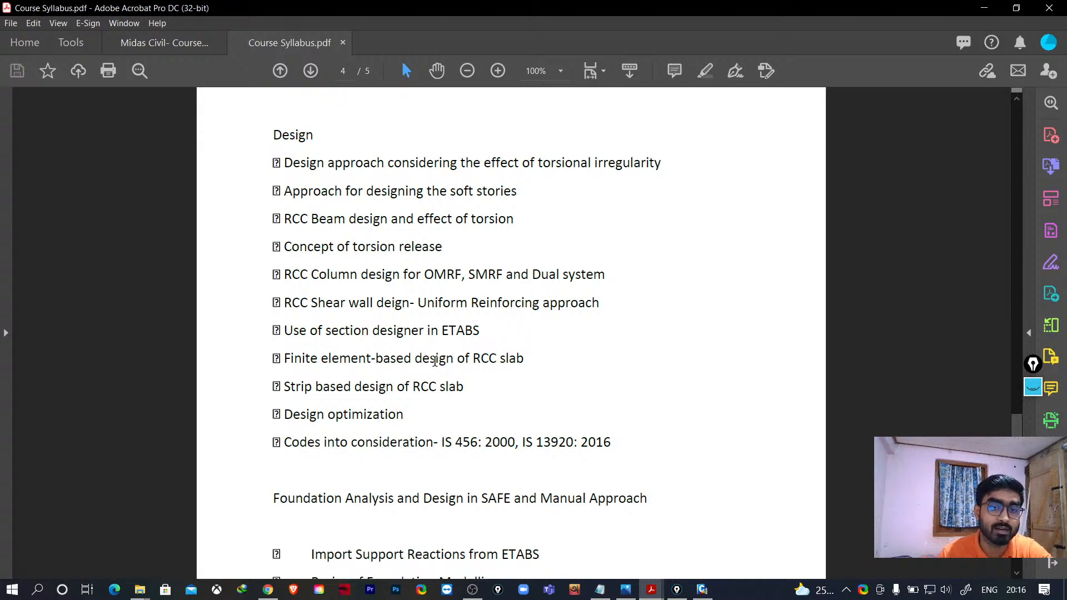
scroll(445, 400, "down", 4)
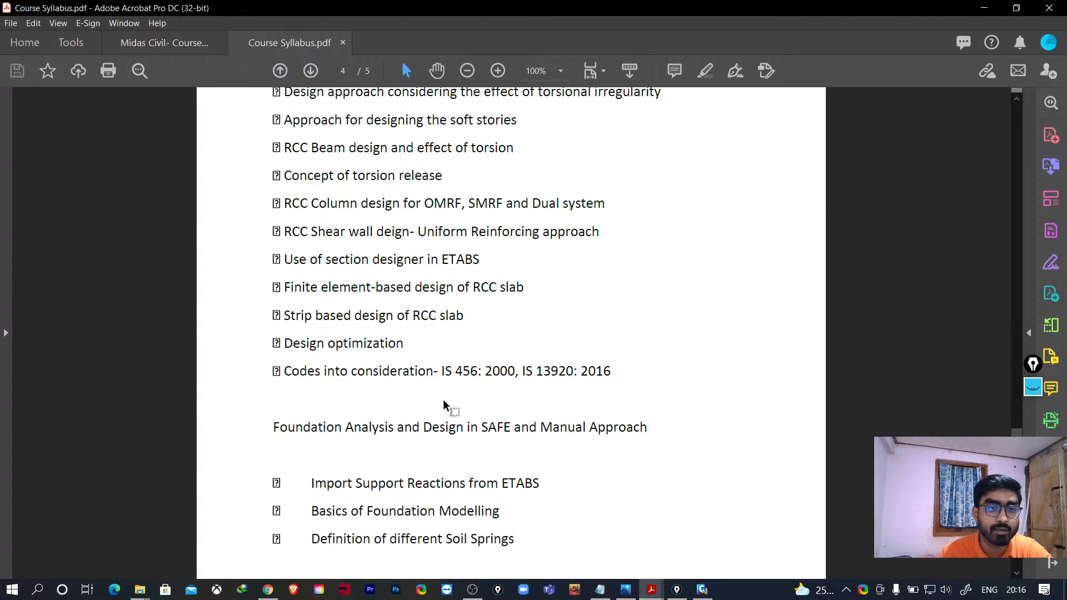
scroll(340, 391, "down", 1)
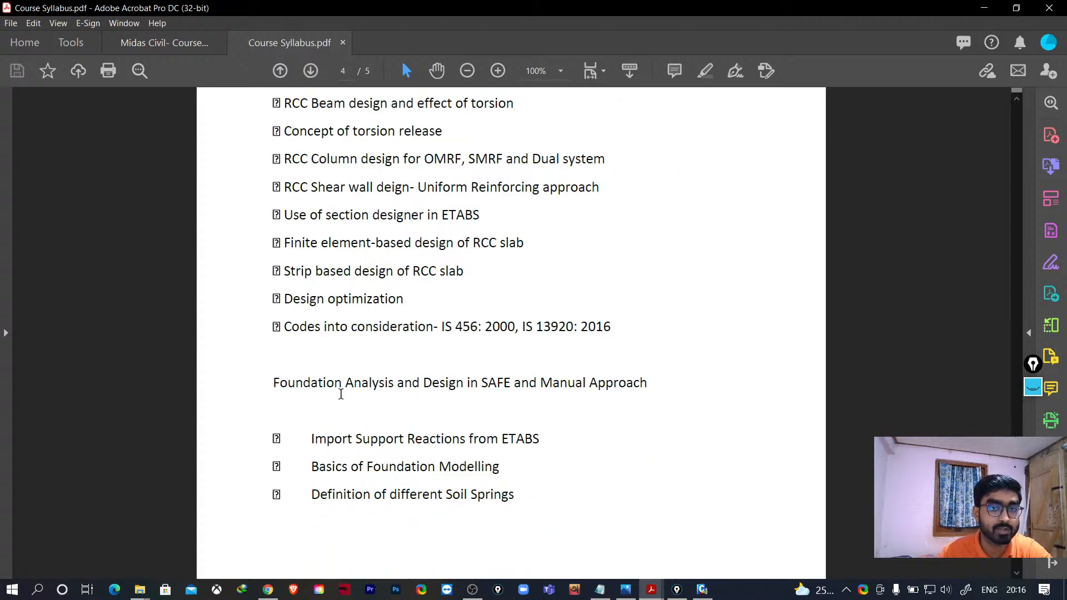
scroll(340, 392, "down", 1)
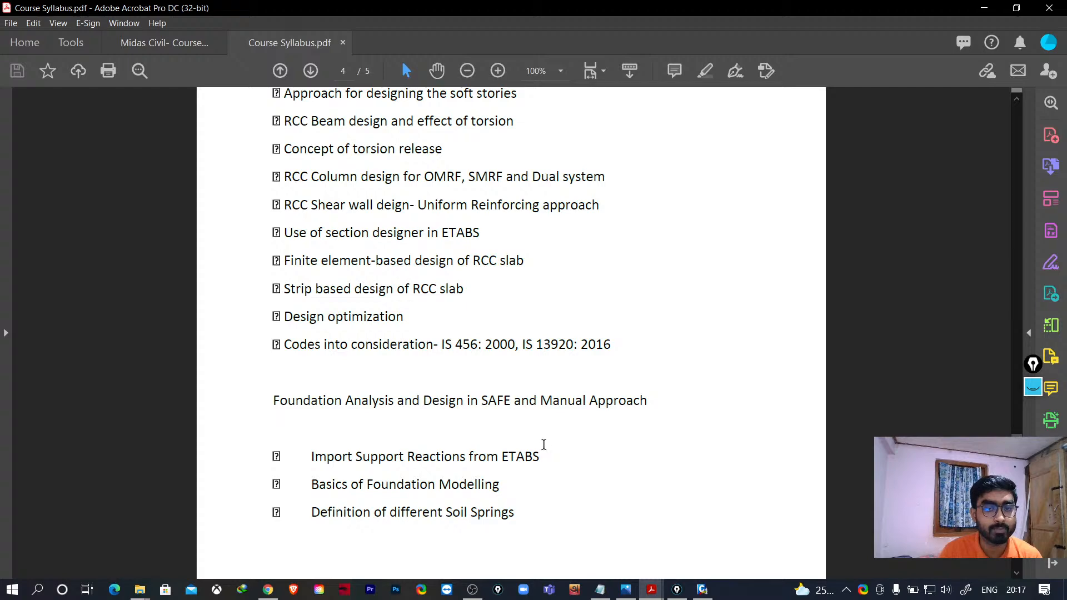
scroll(591, 347, "up", 5)
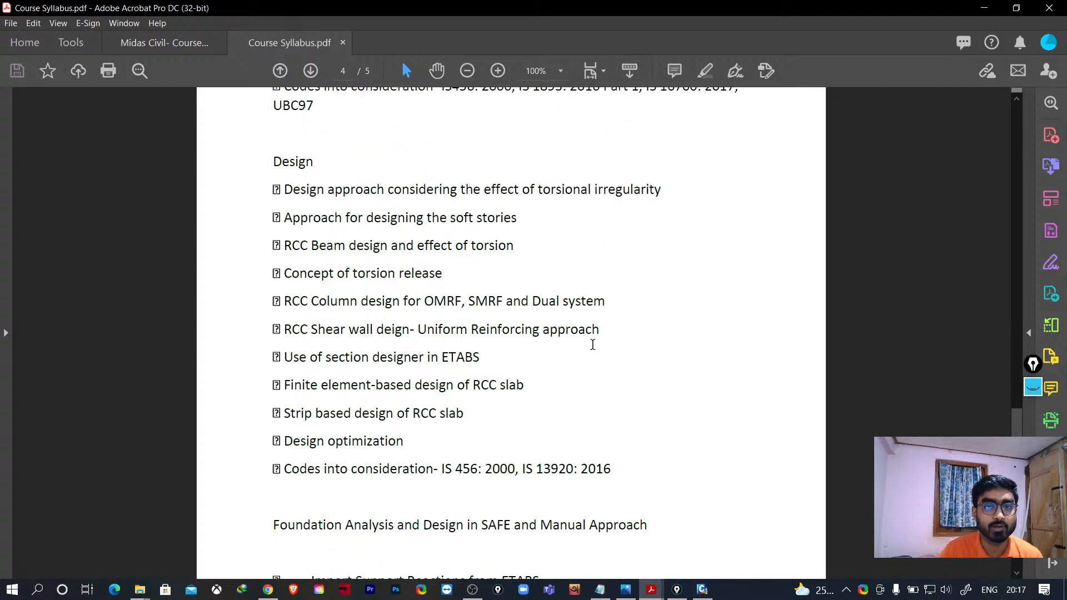
left_click_drag(1017, 389, 1026, 124)
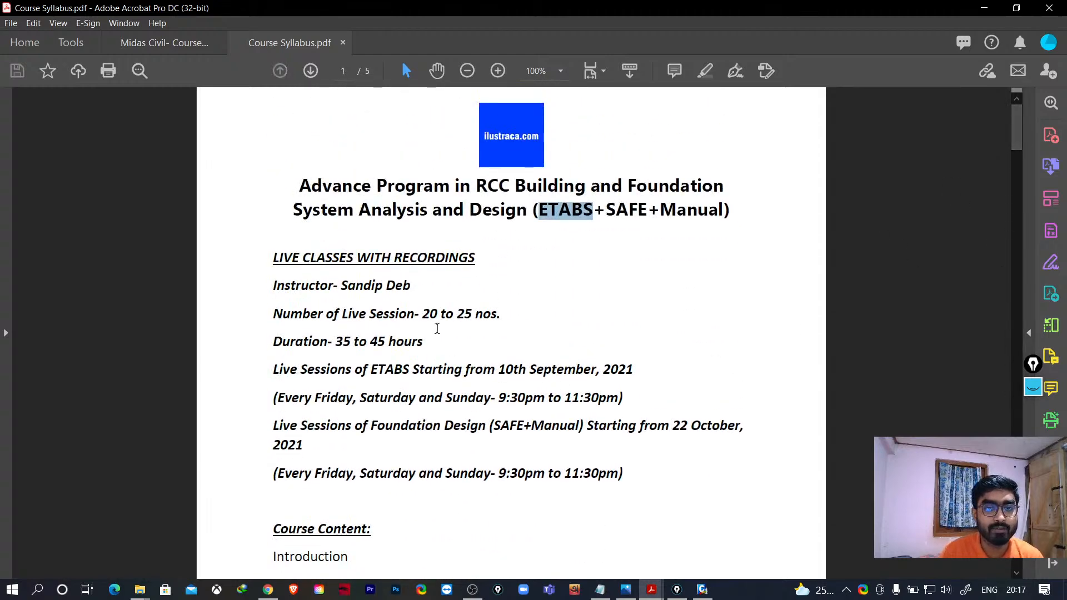